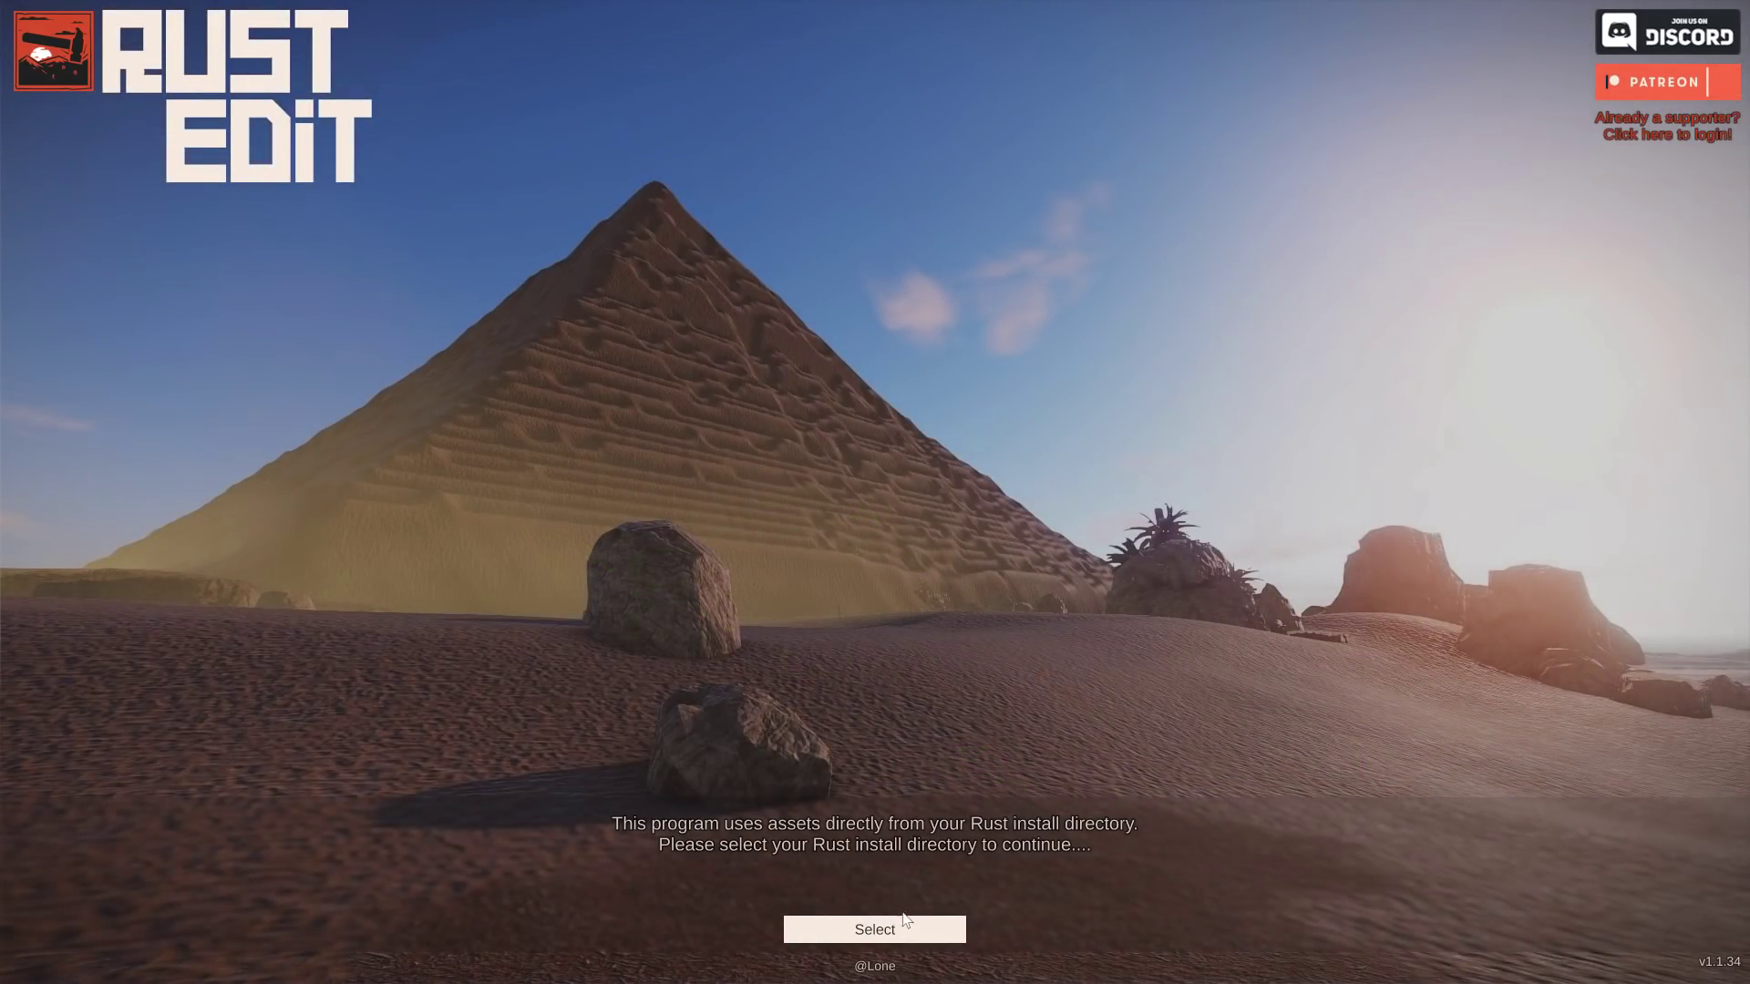
Choose the Rust install directory as the source of the editor's assets
click(905, 925)
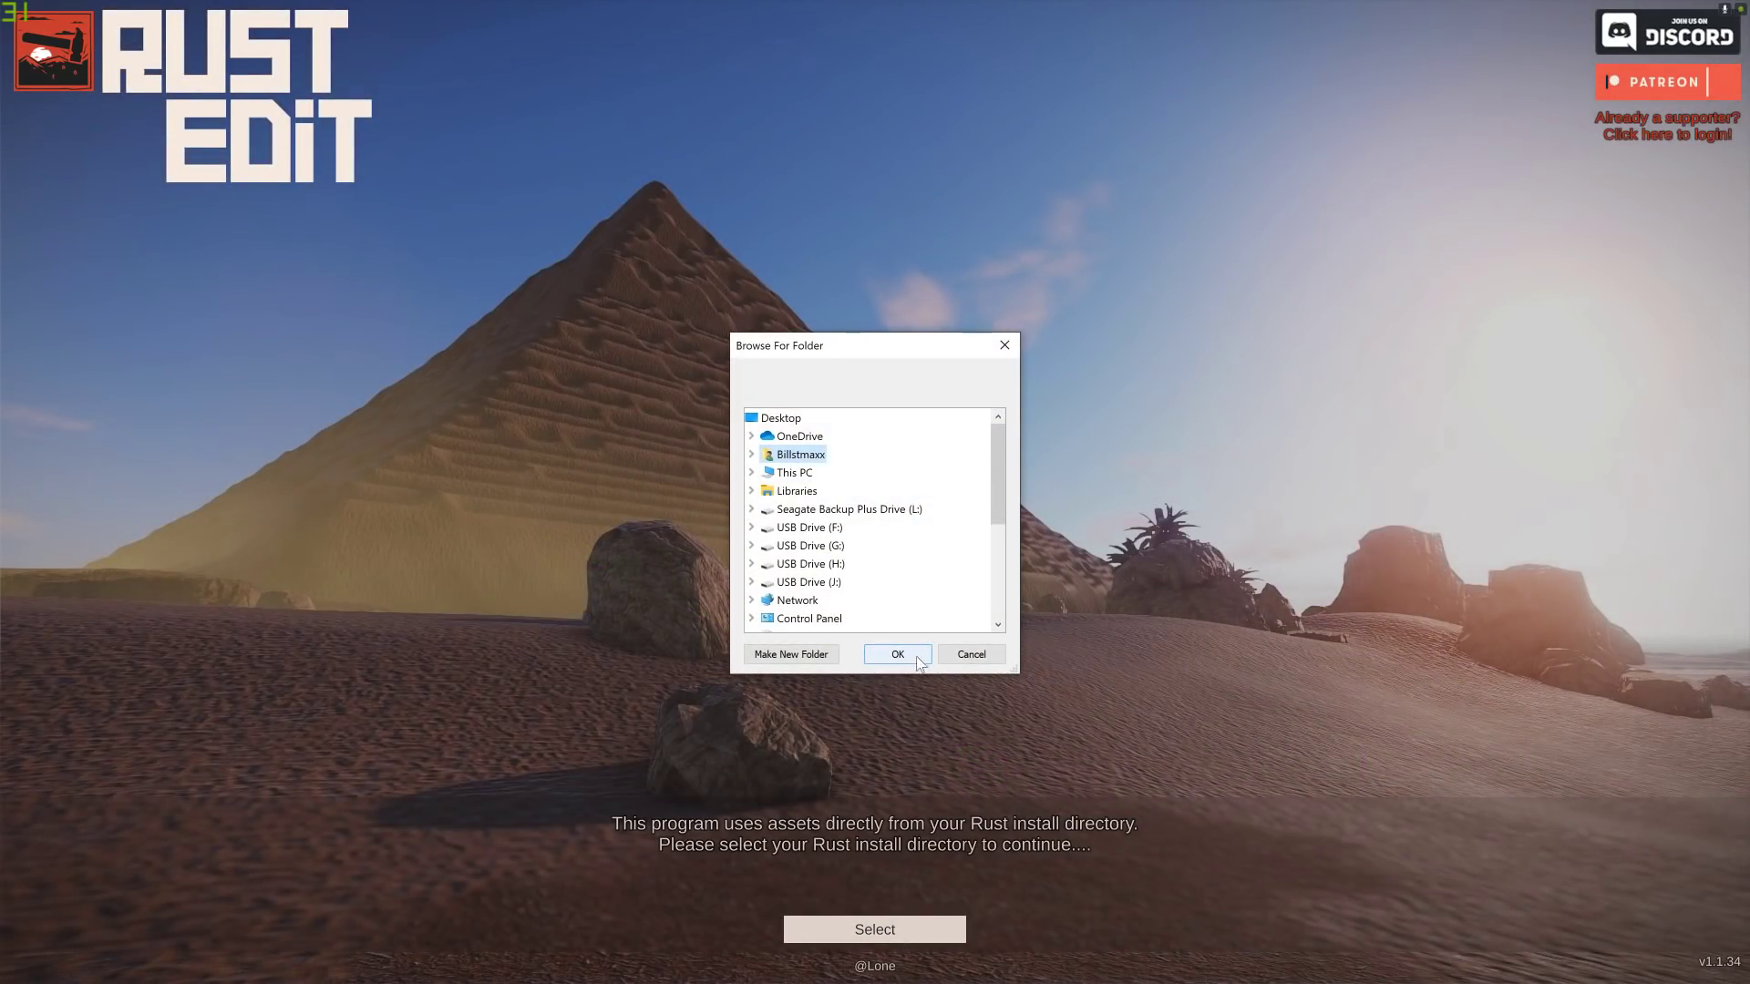
click(944, 658)
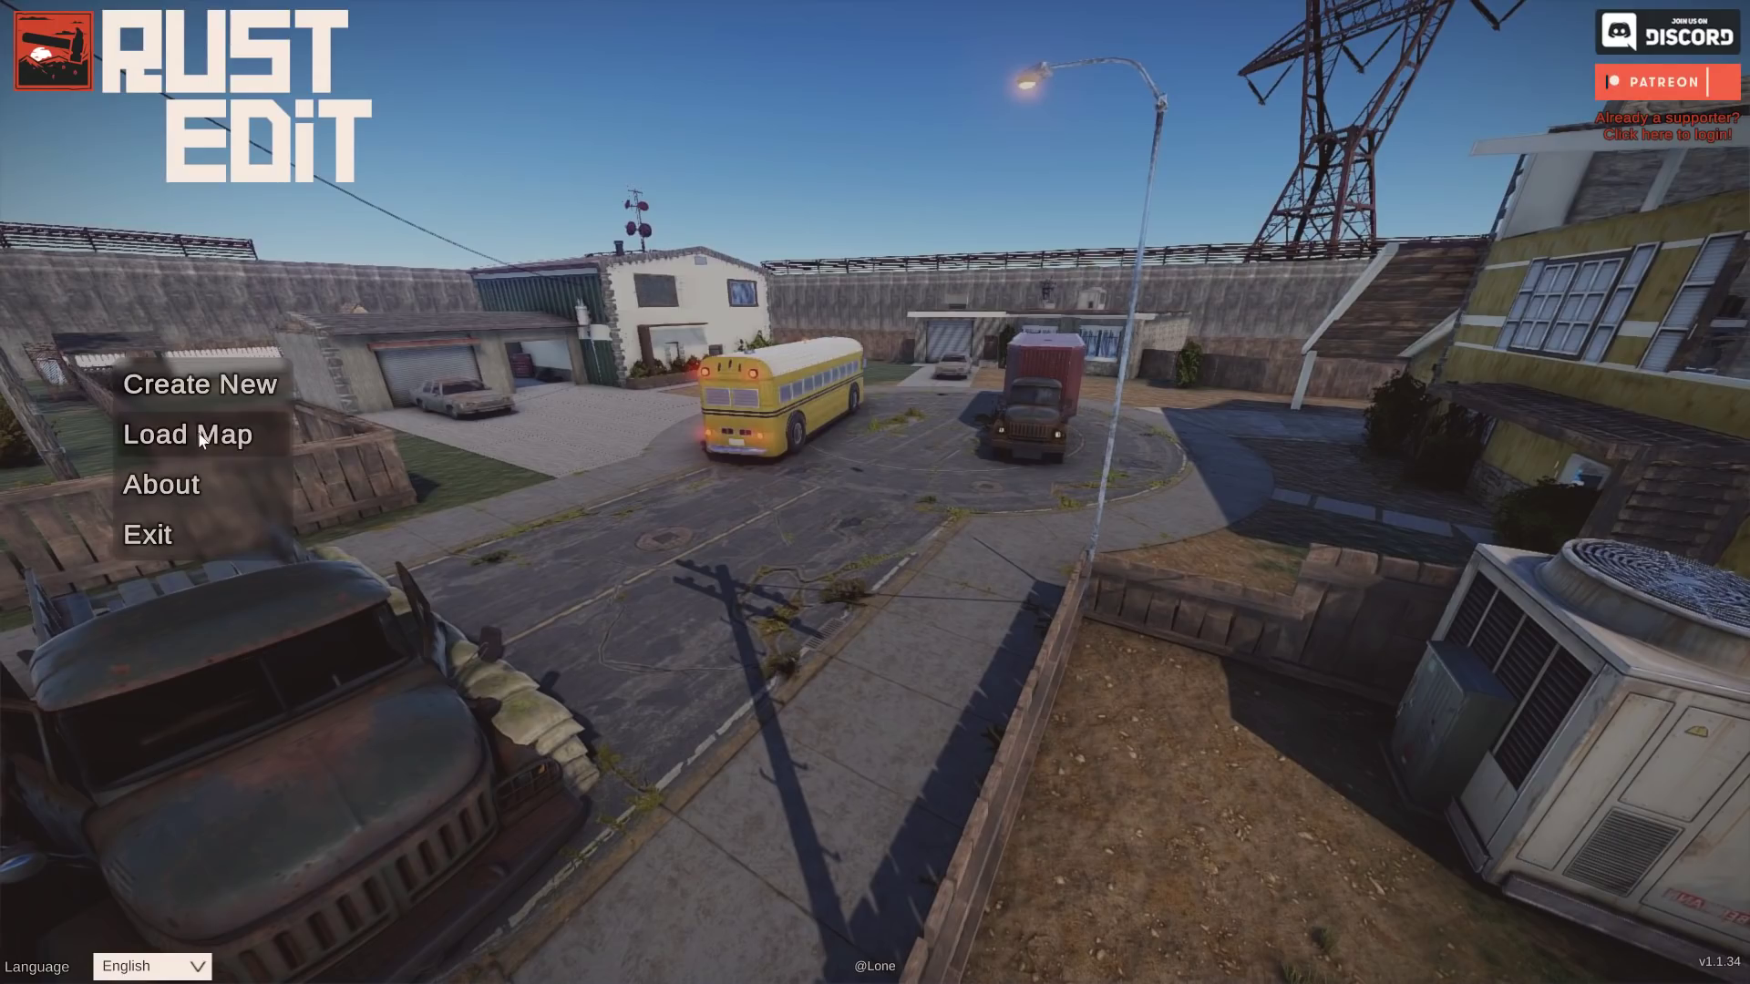
Create a new map with size 4000, keeping ground height 250, Sand splat texture and Temperate biome
click(225, 390)
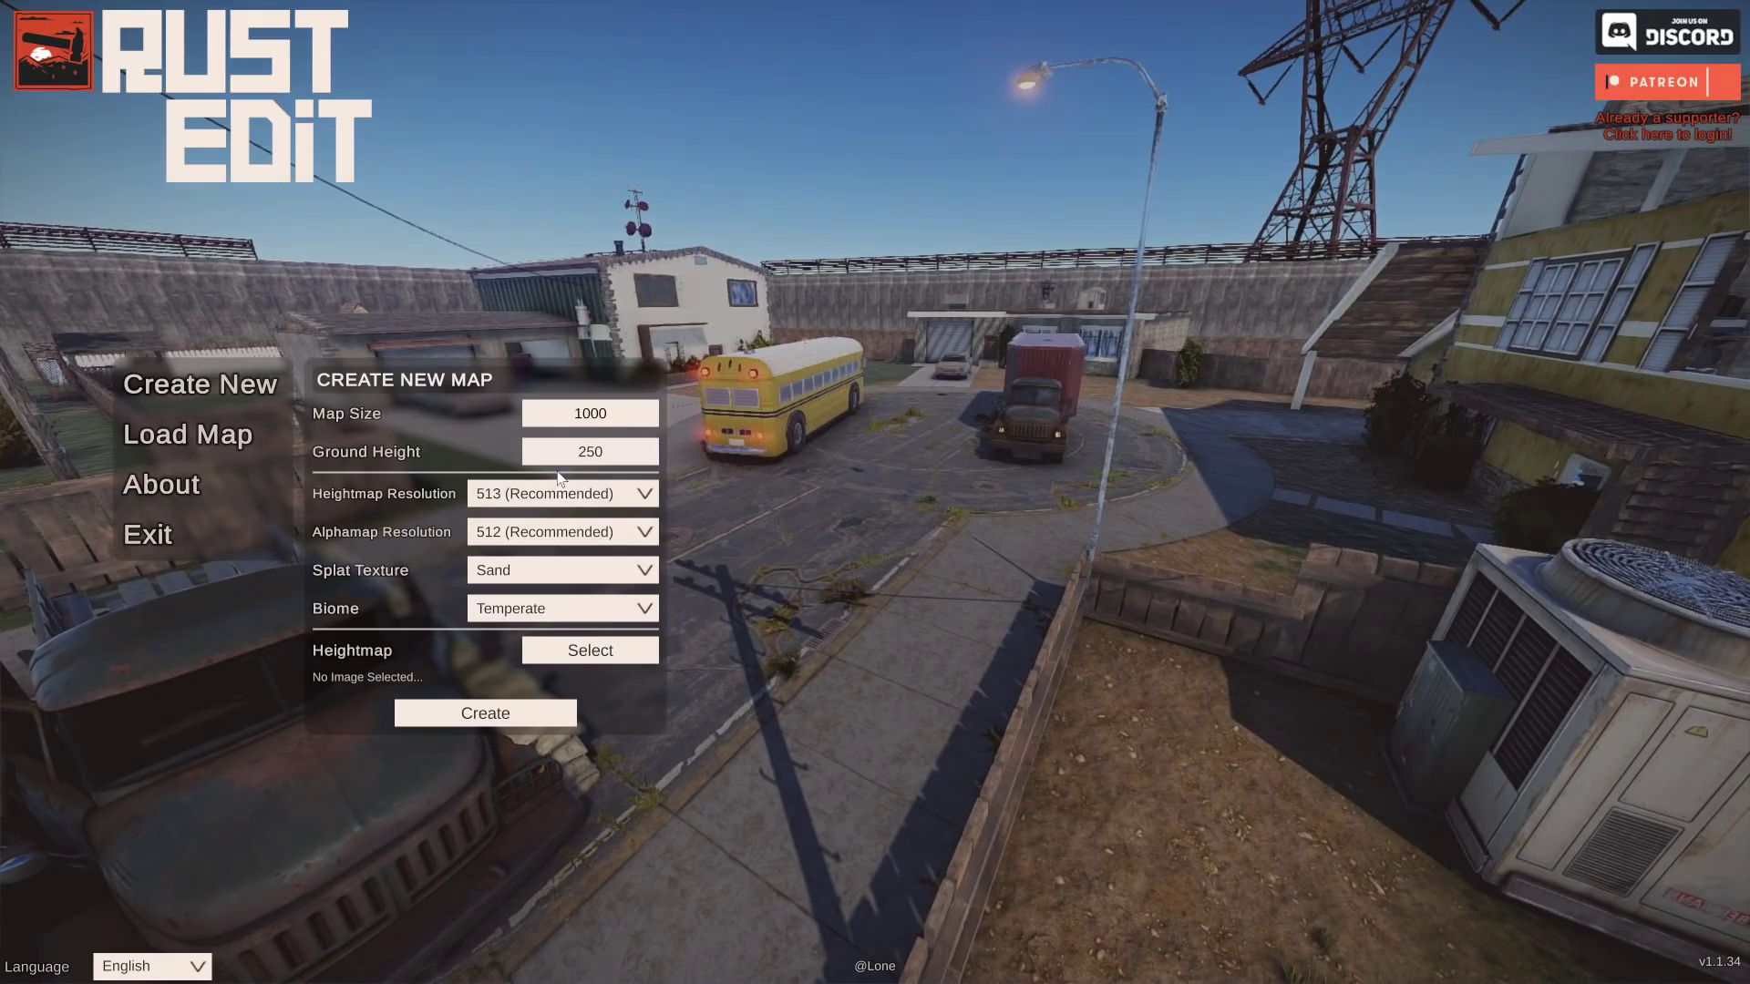
click(609, 425)
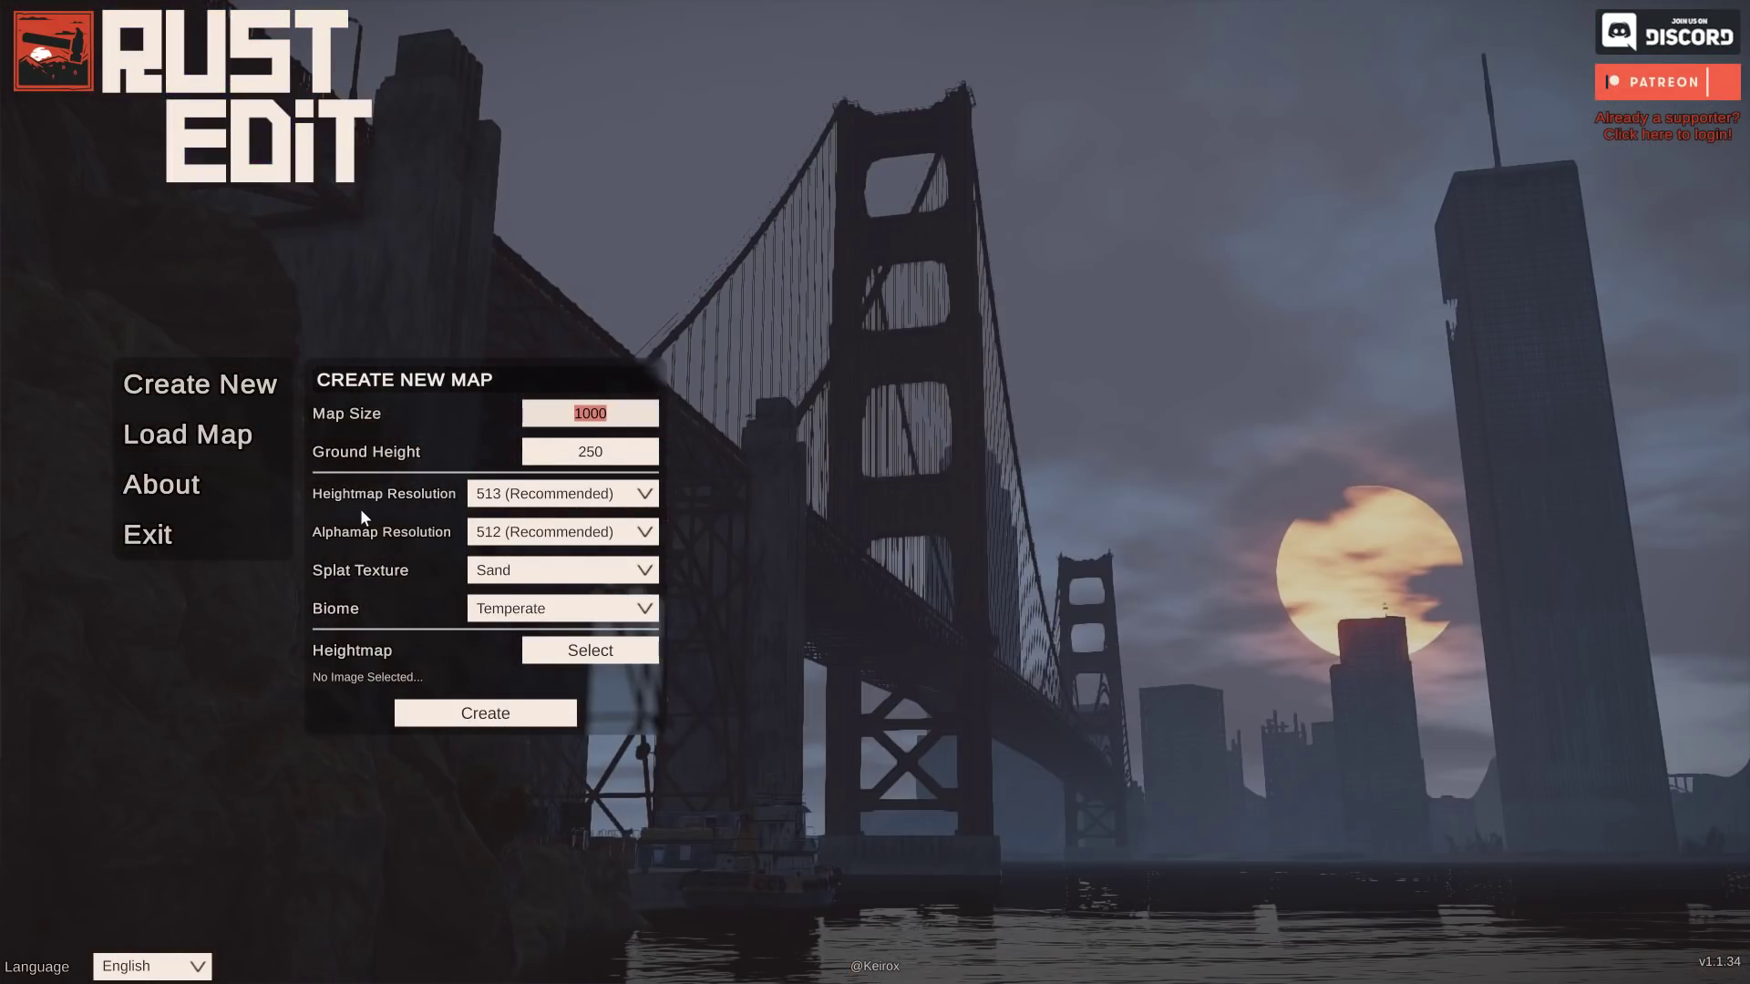
text(4000)
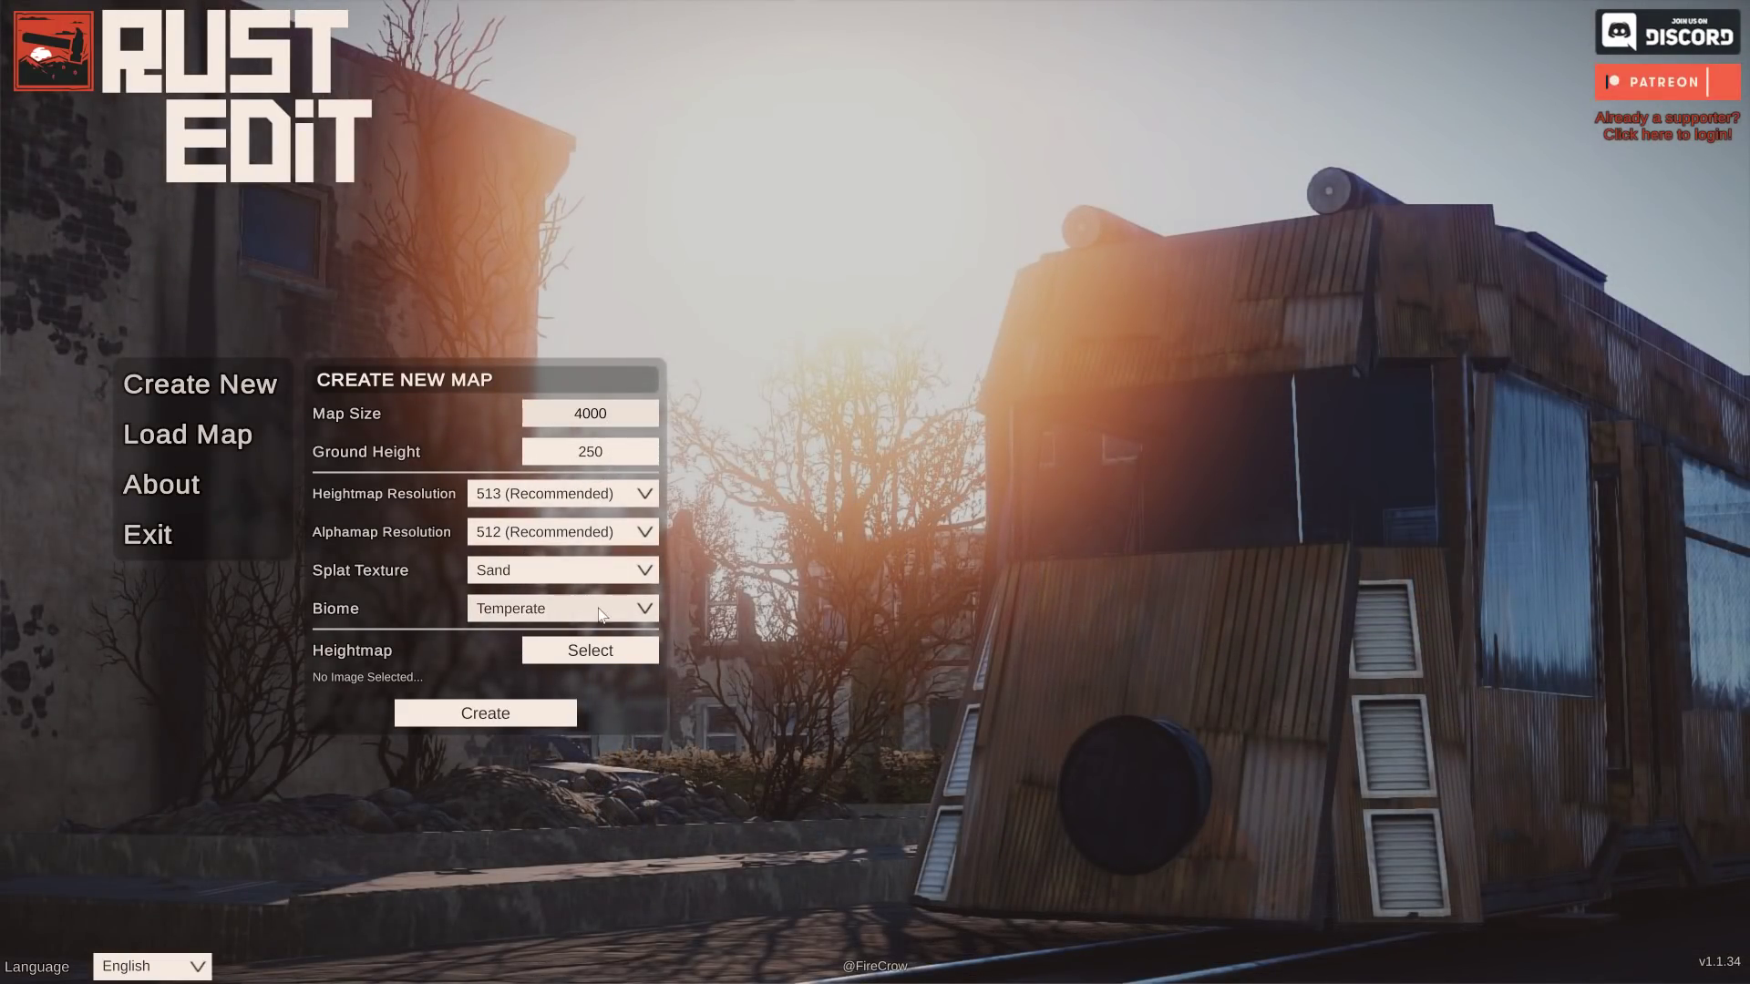
click(510, 714)
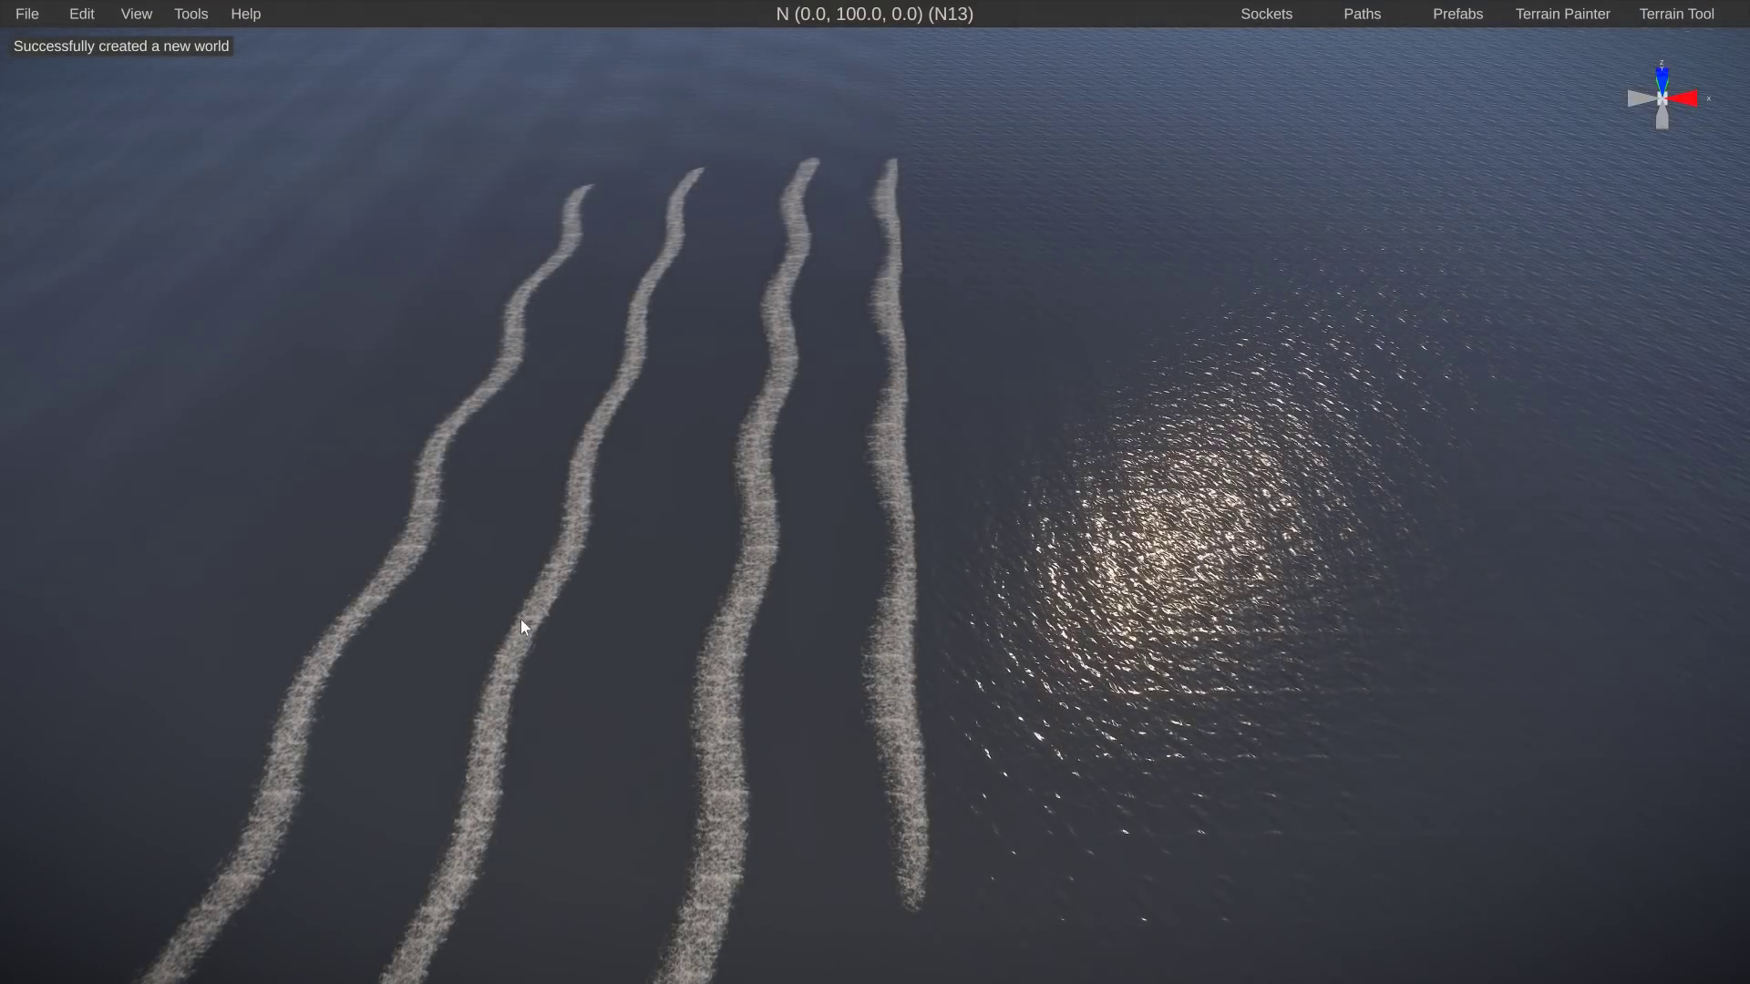
Generate terrain for the empty map with the native procedural tool and accept that it cannot be undone
right_drag(520, 625, 771, 501)
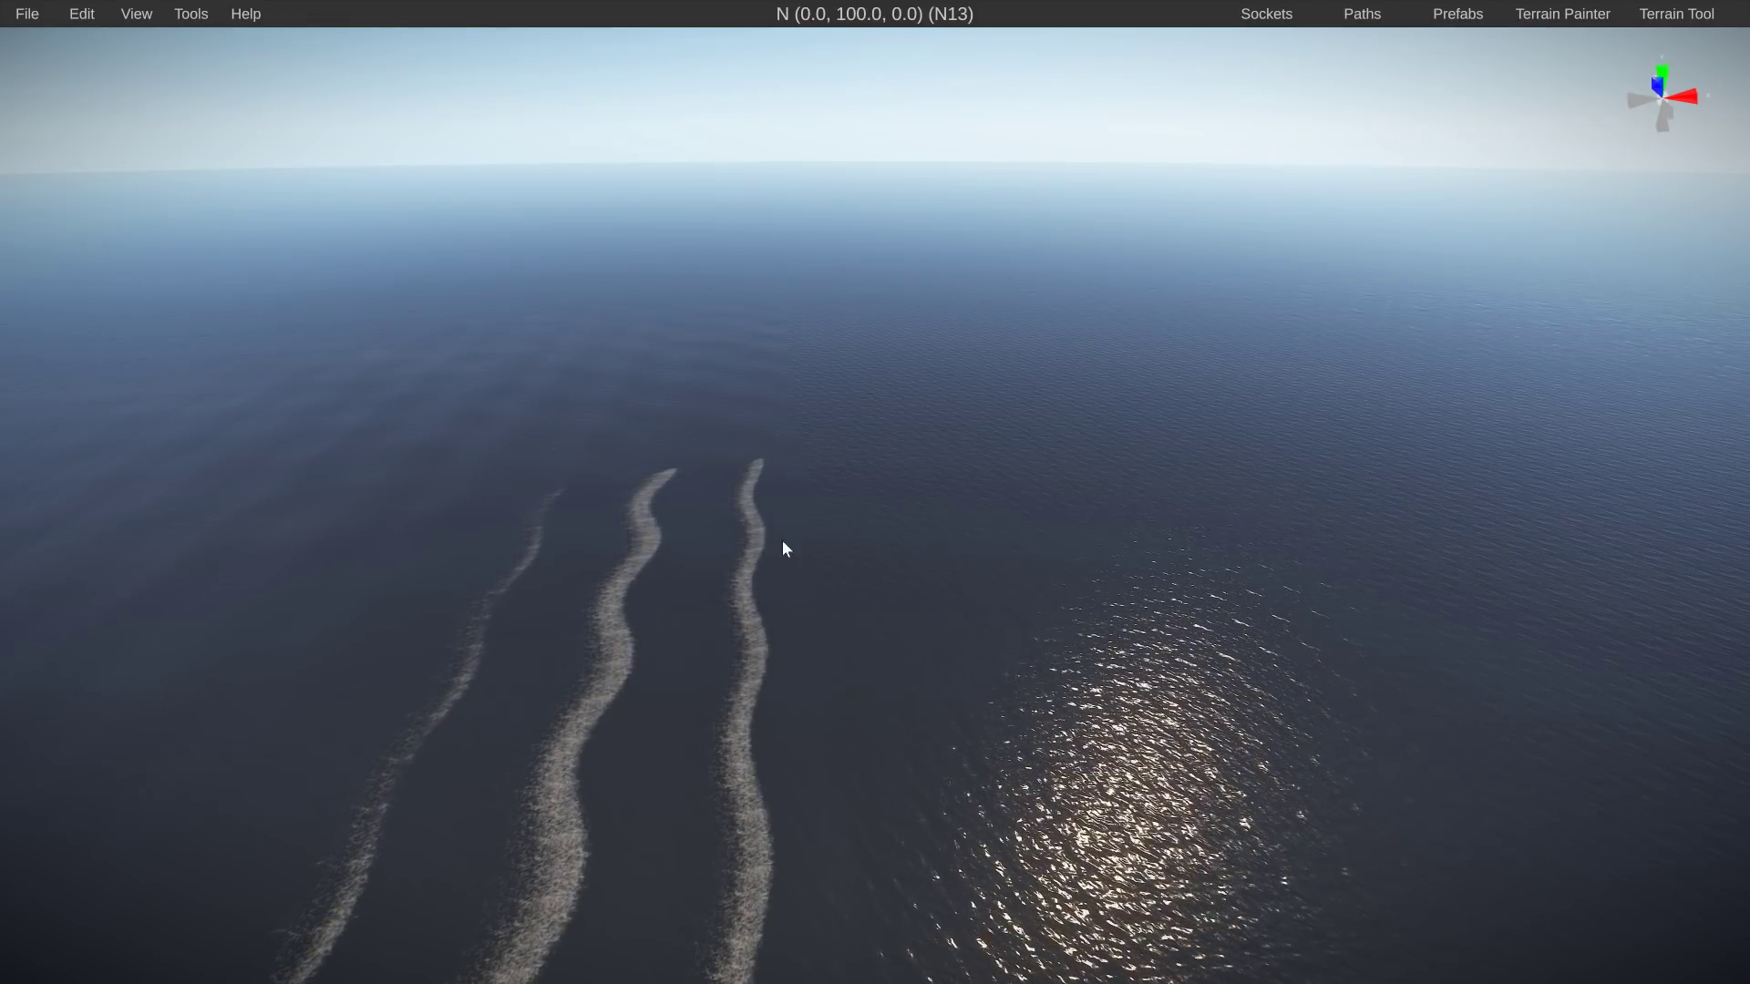
click(198, 18)
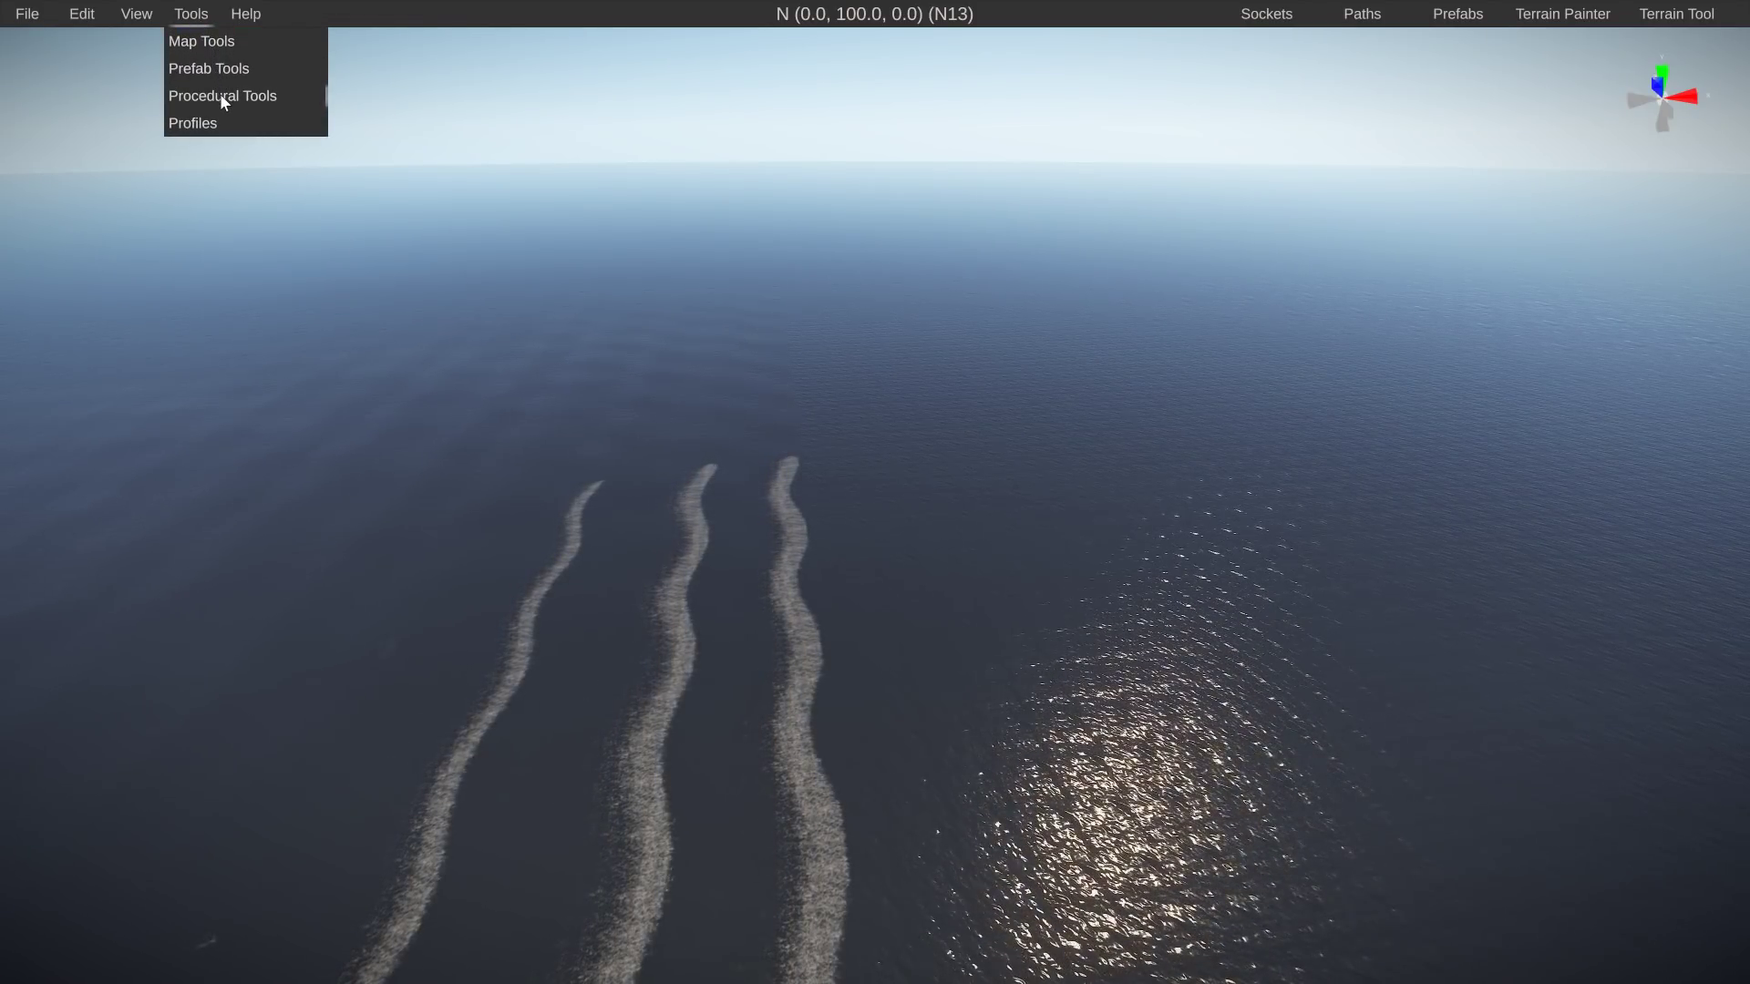
mouse_move(221, 96)
mouse_move(342, 95)
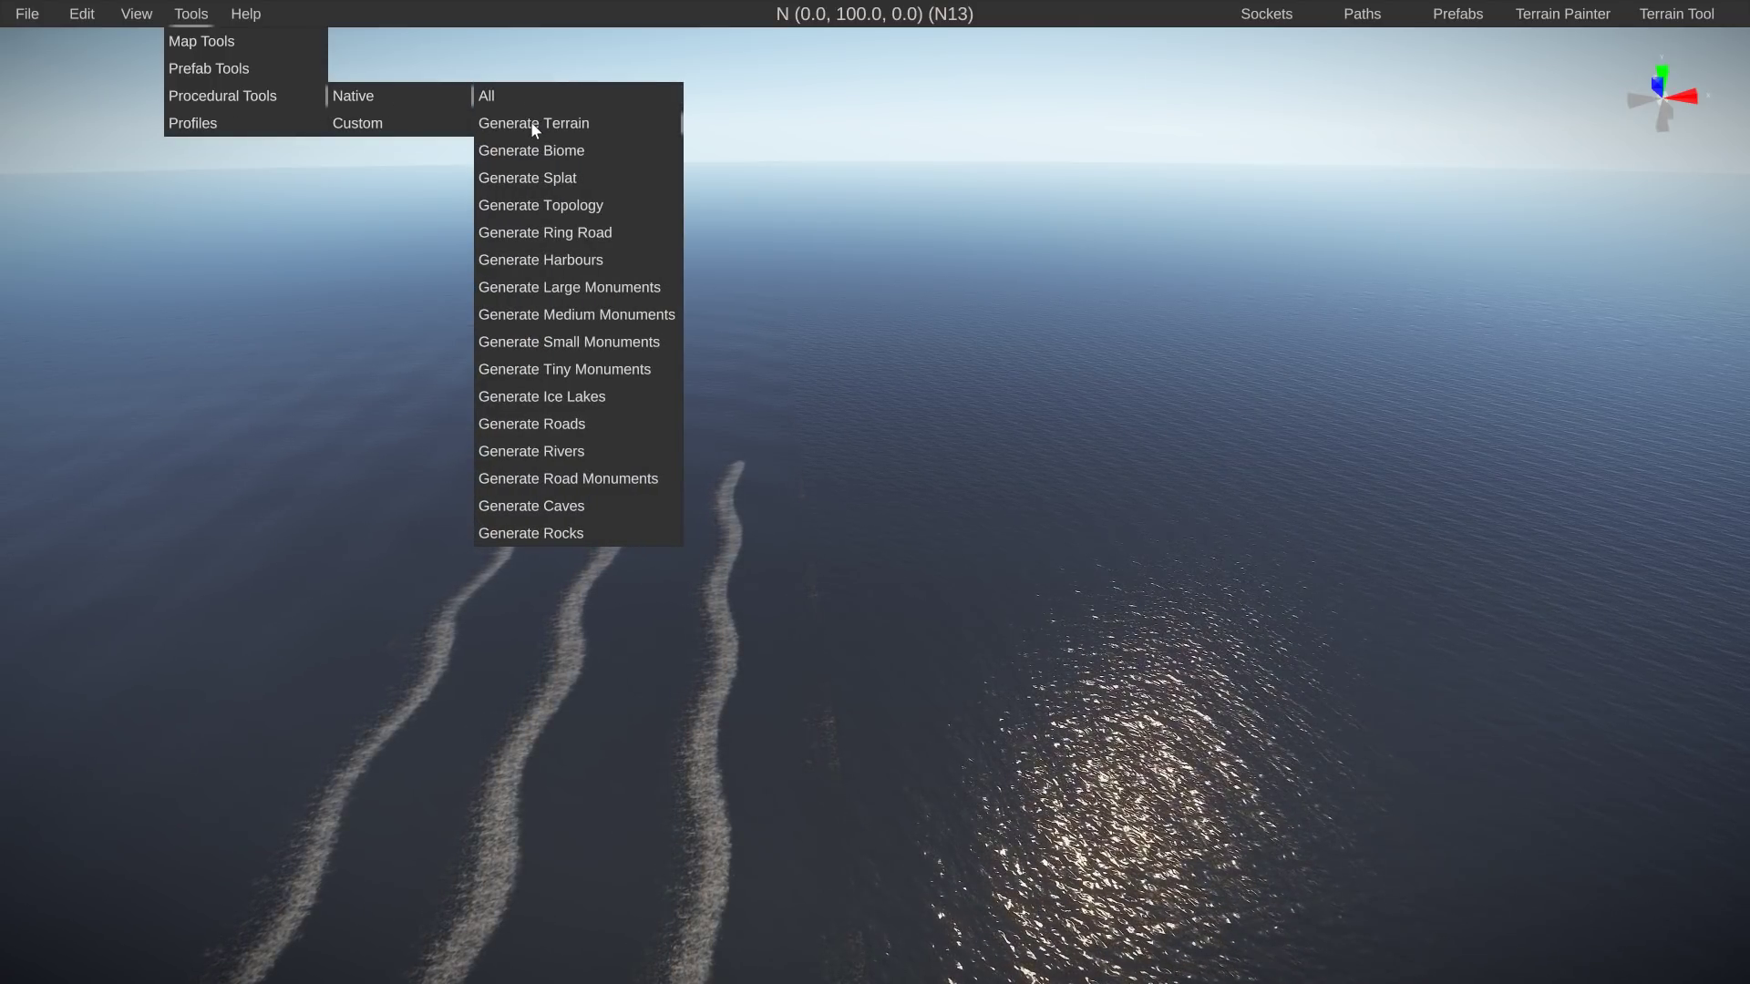
click(533, 124)
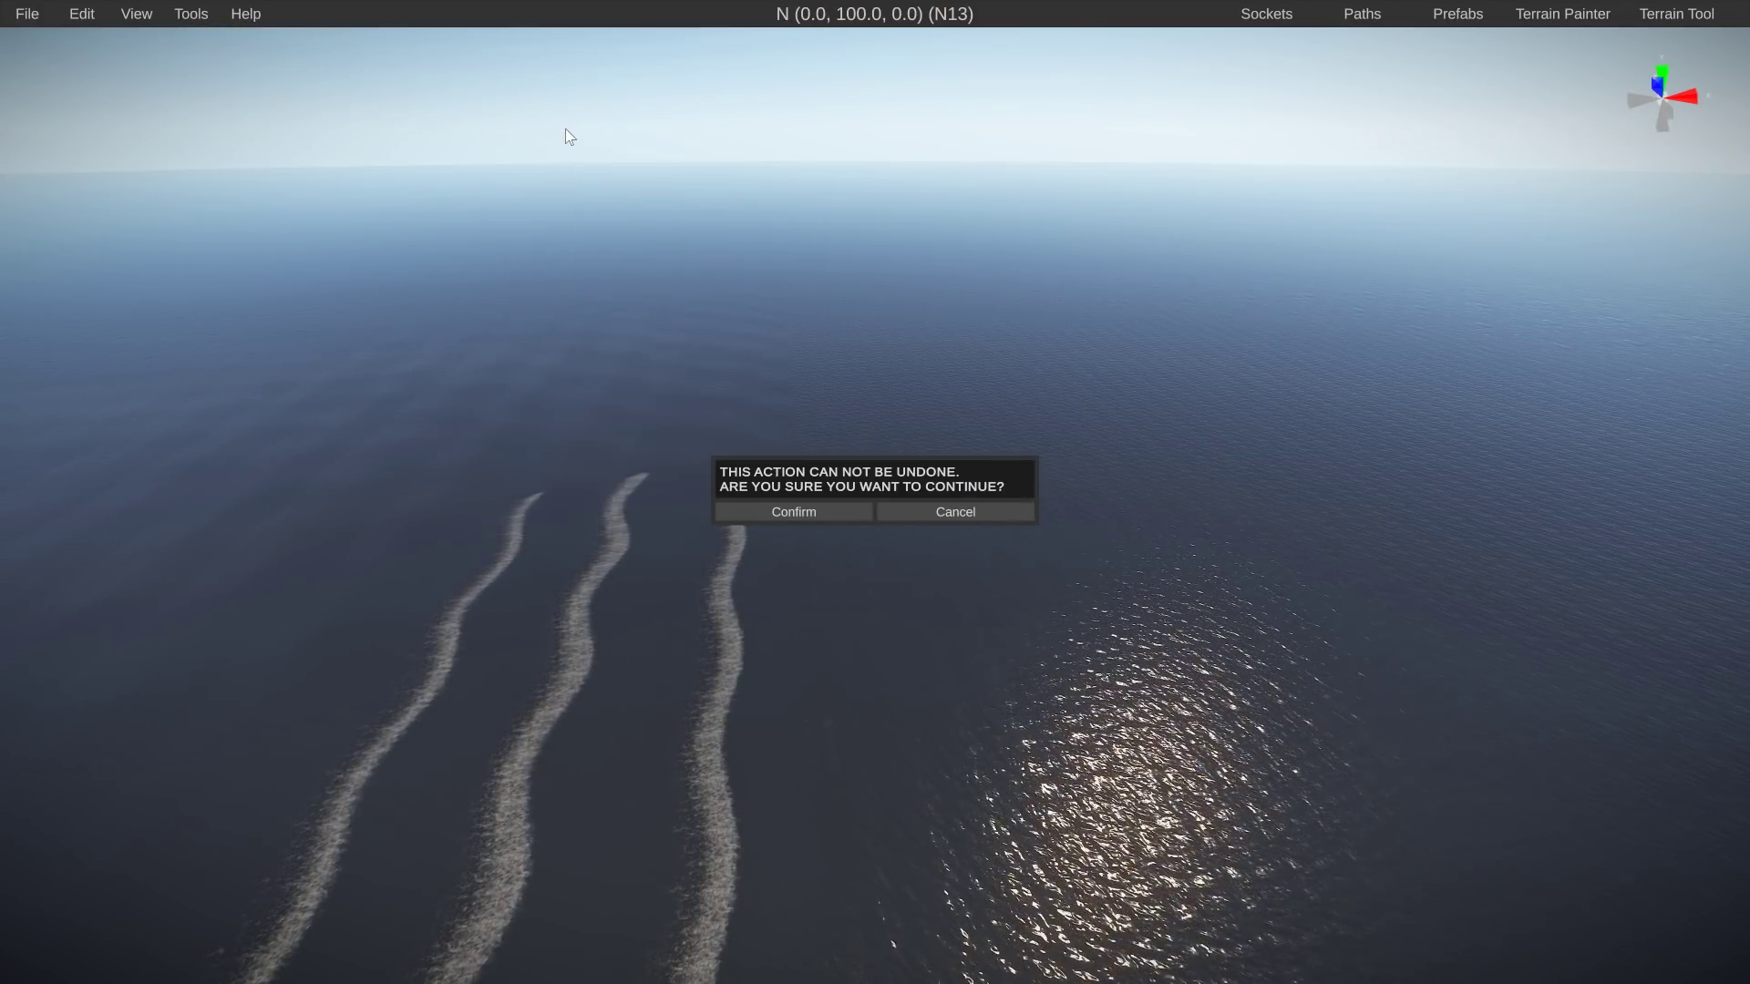
click(818, 510)
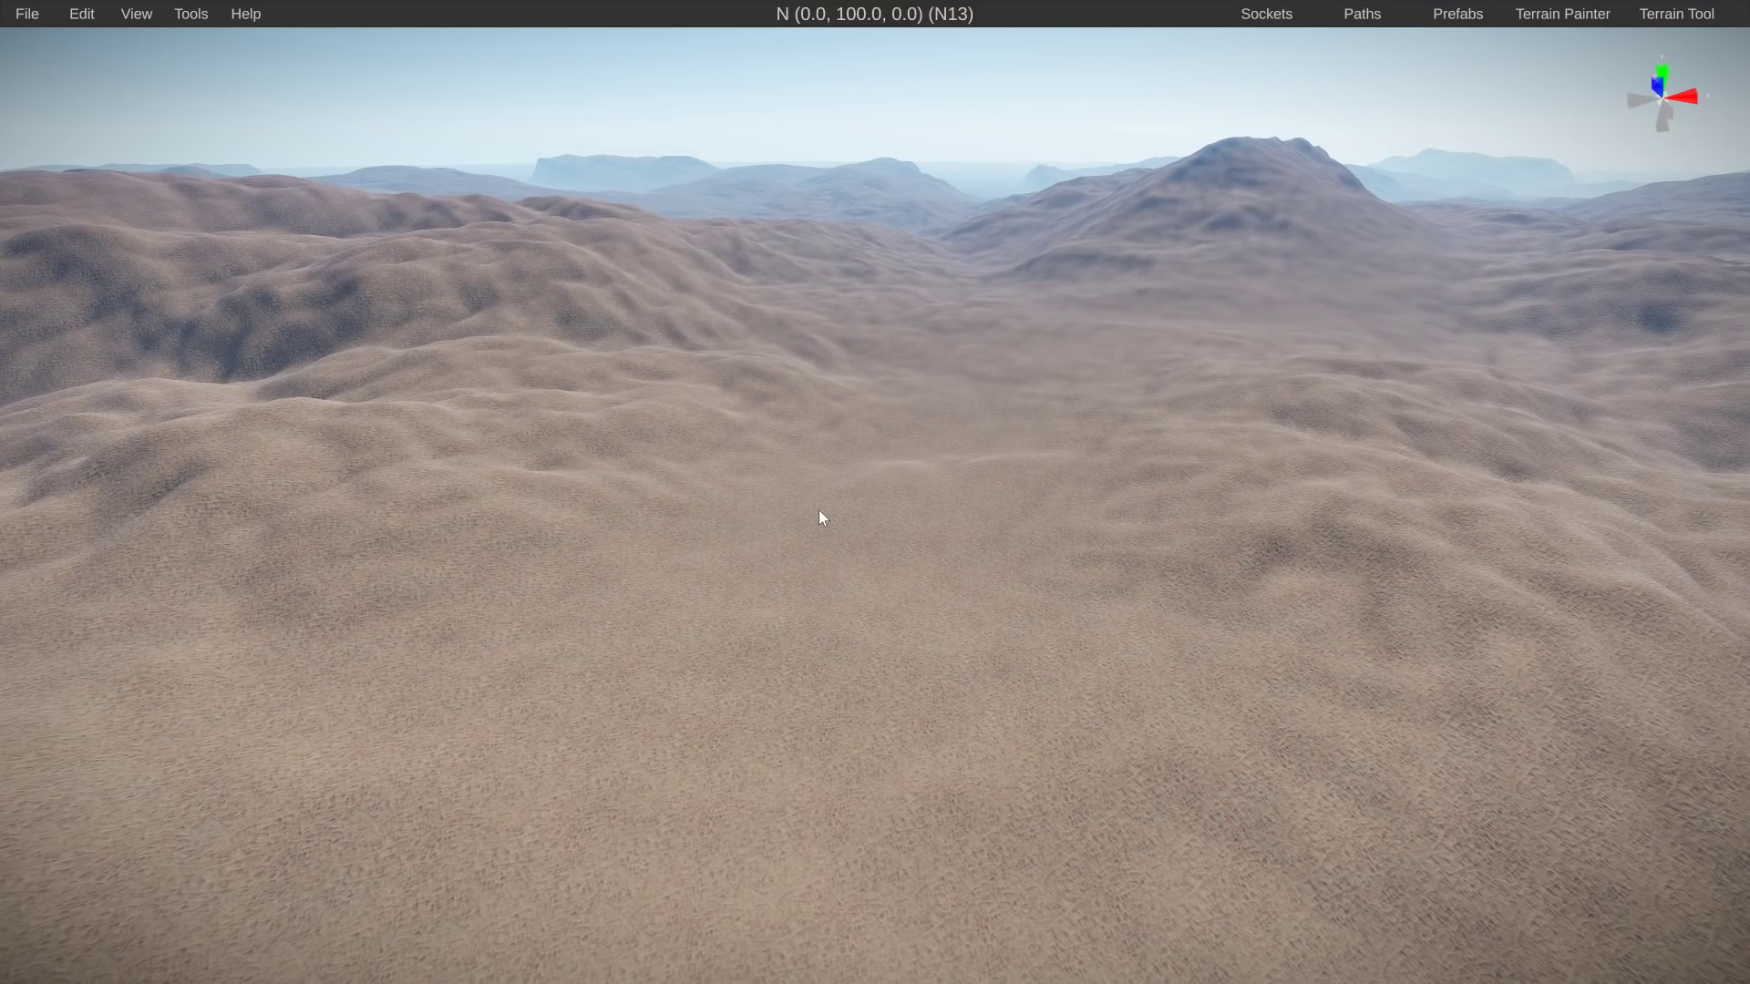
Raise a tall narrow spike on the submerged sandbank with the Raise / Lower terrain tool at brush size 6
right_drag(823, 519, 1748, 492)
key(w)
key(e)
right_drag(1587, 495, 1035, 473)
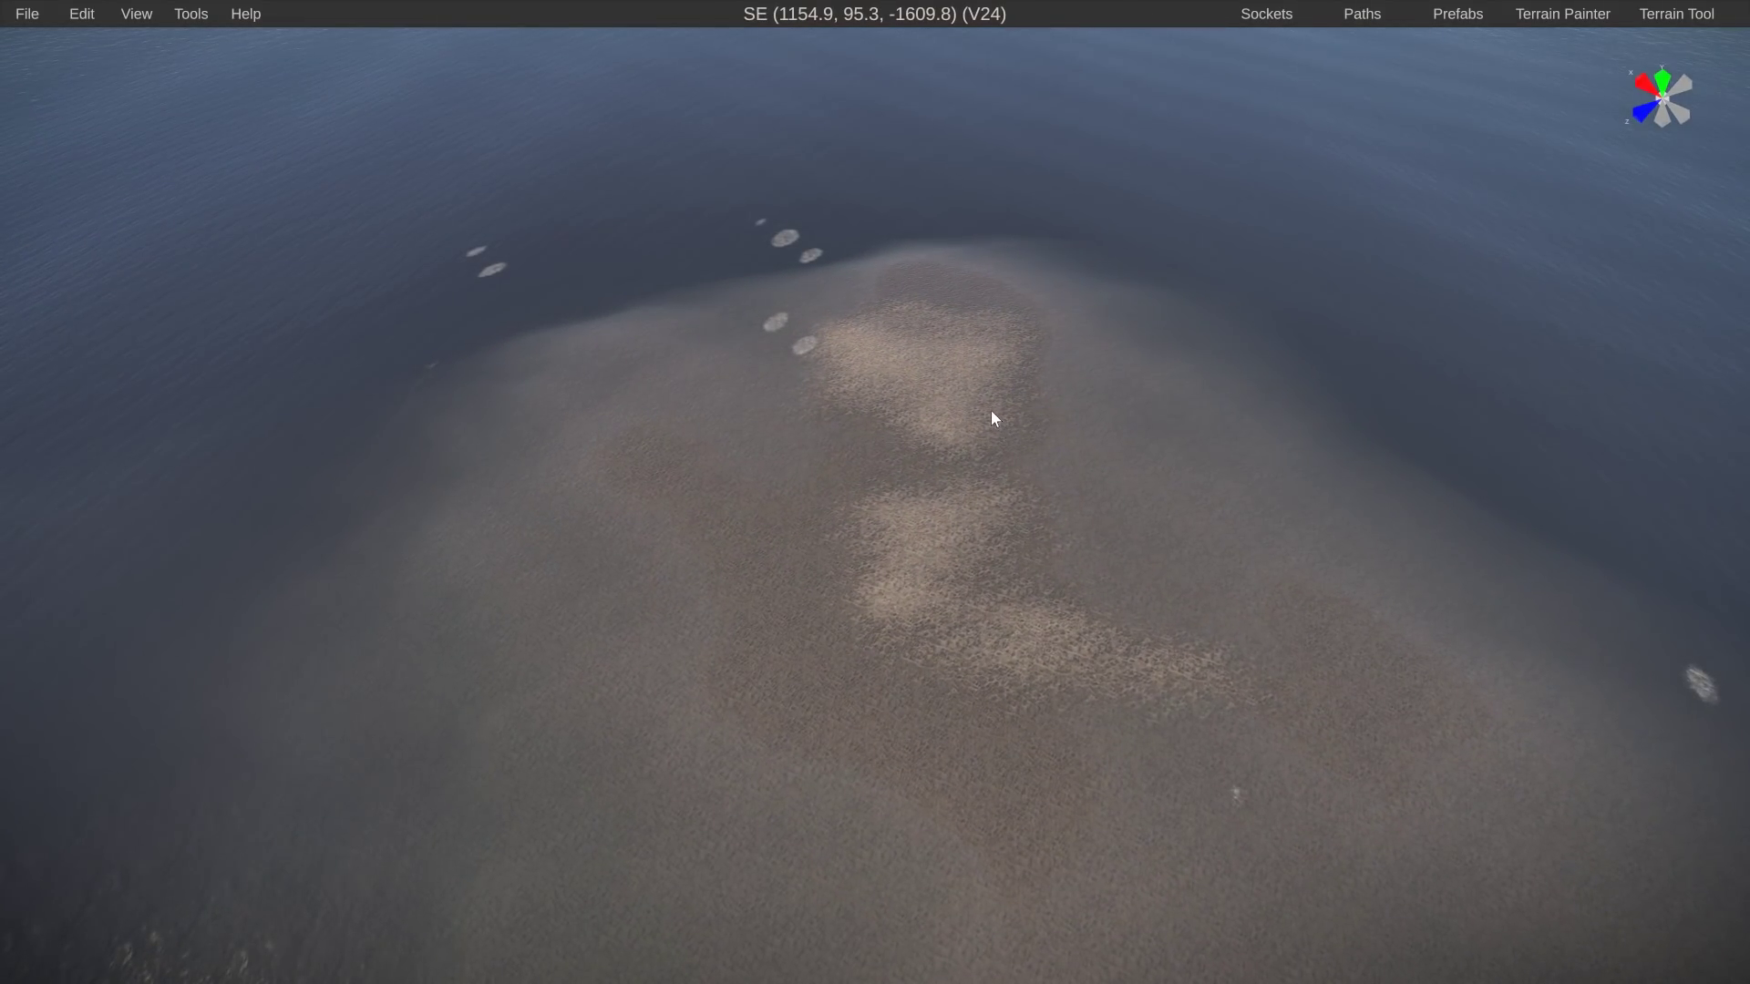
click(1660, 15)
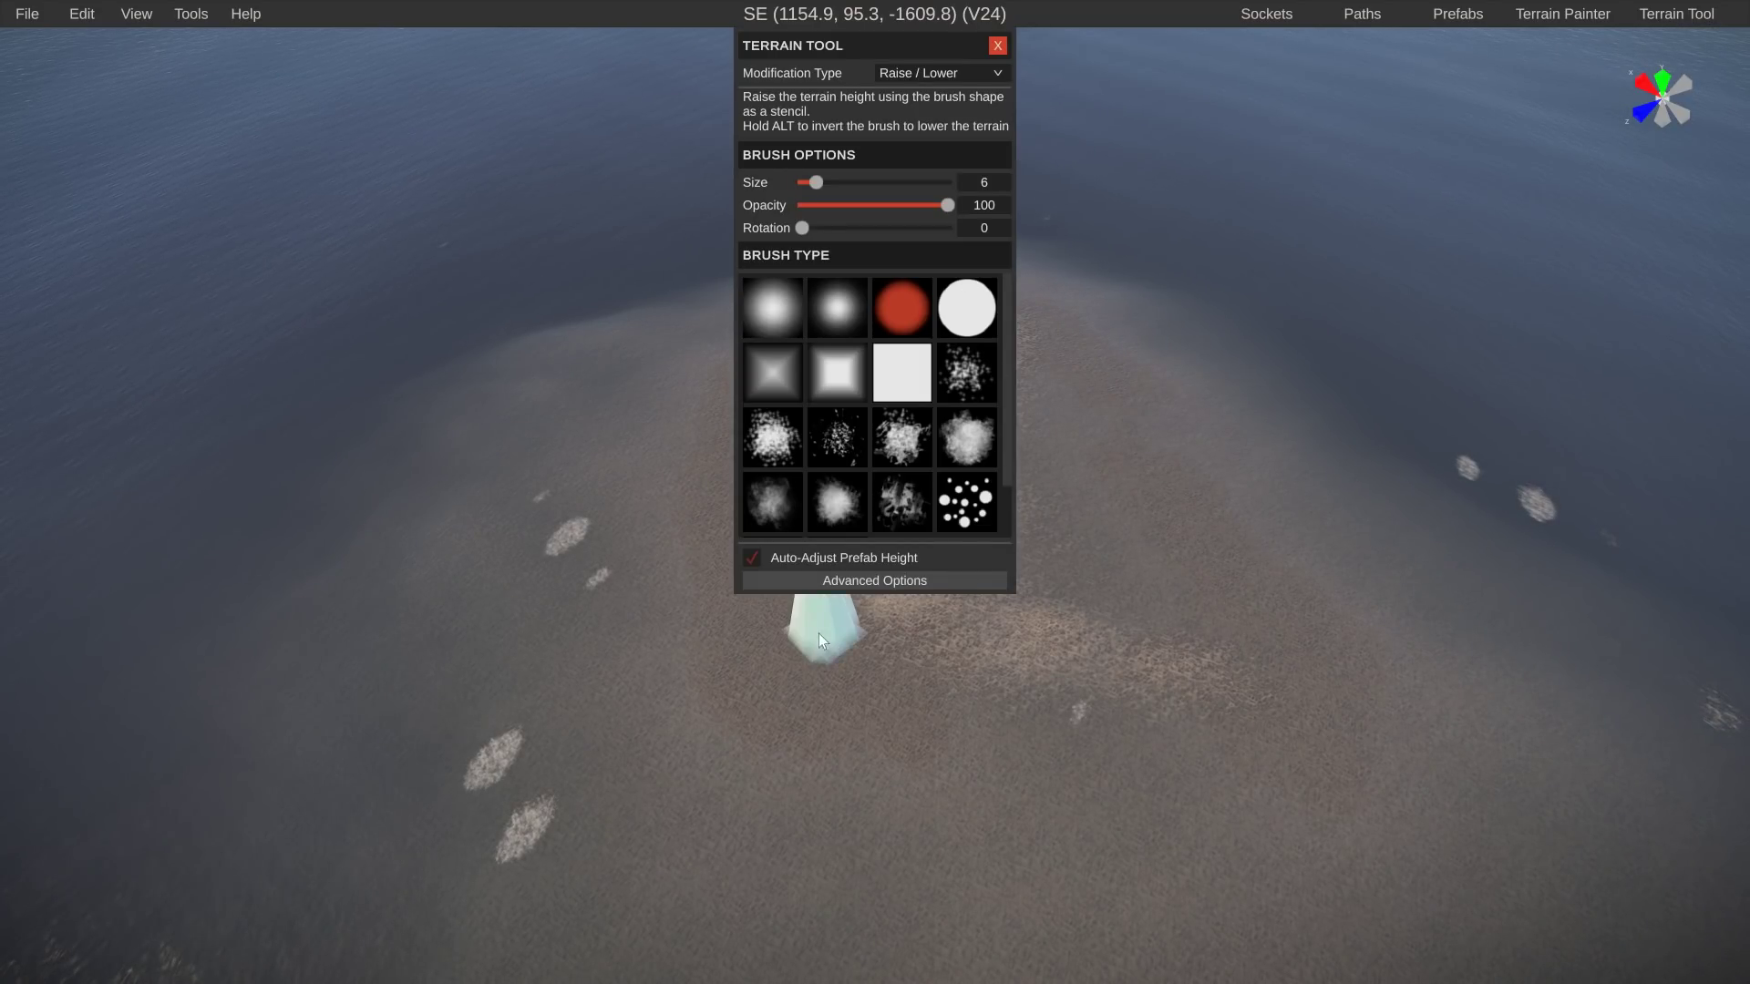
click(624, 604)
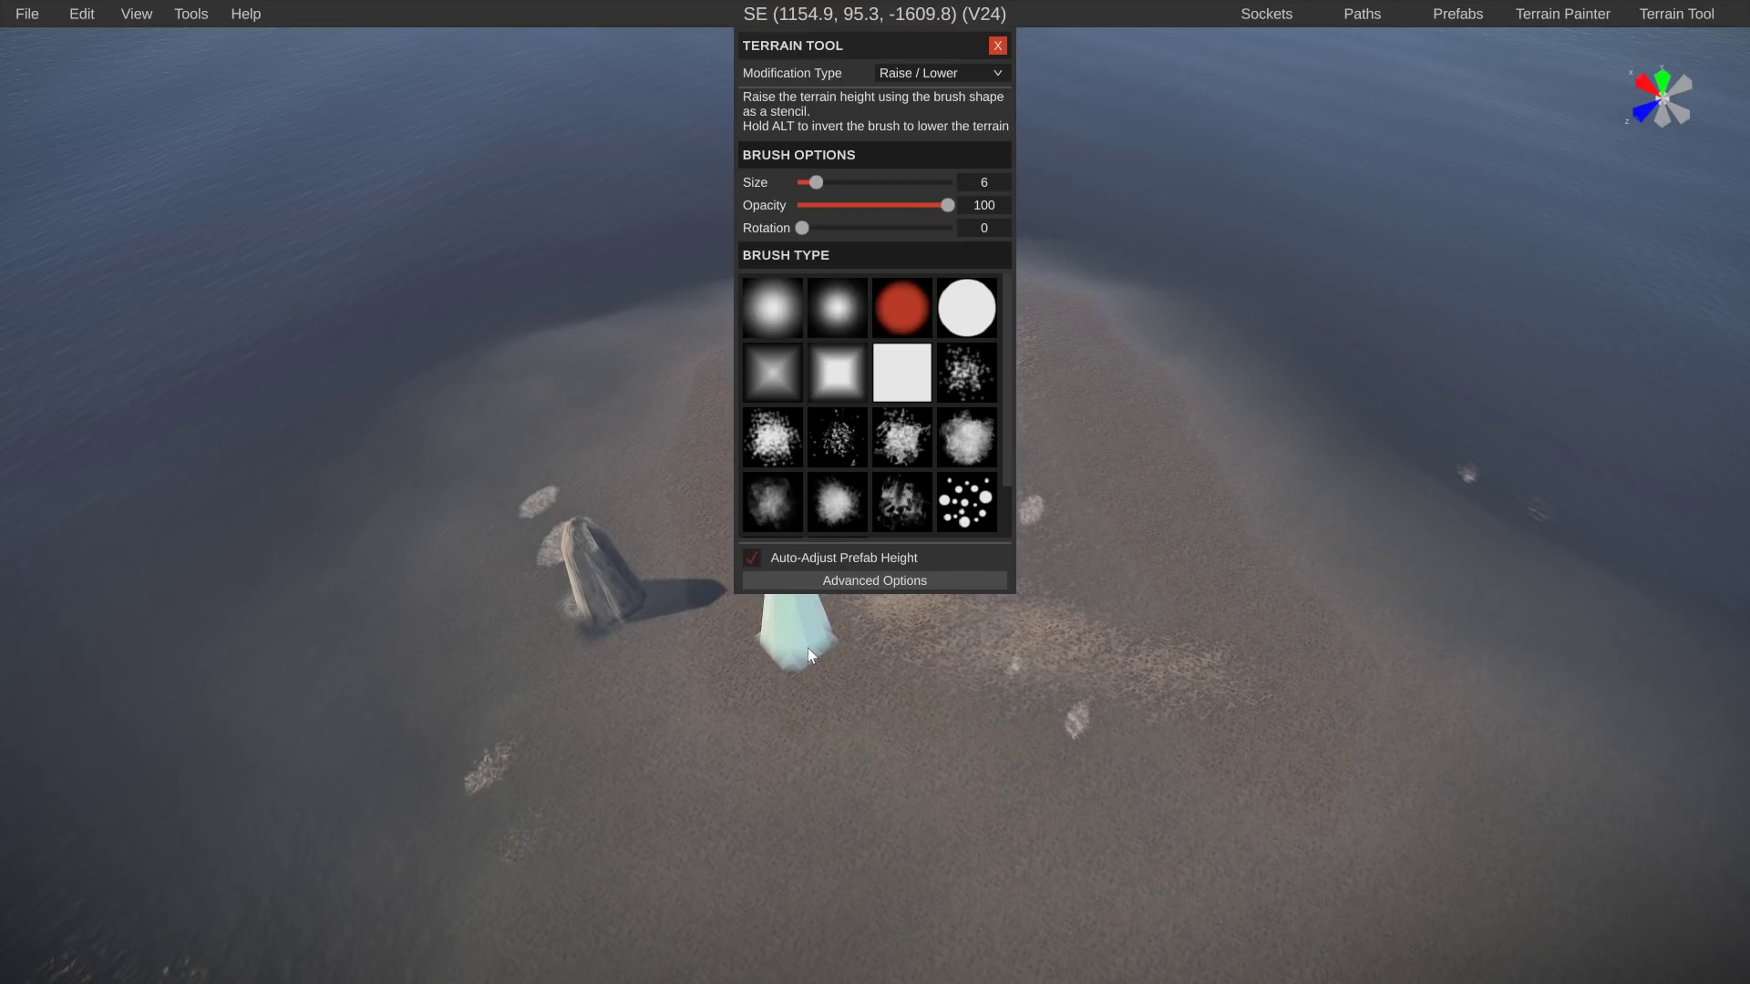
click(602, 565)
drag(614, 450, 583, 552)
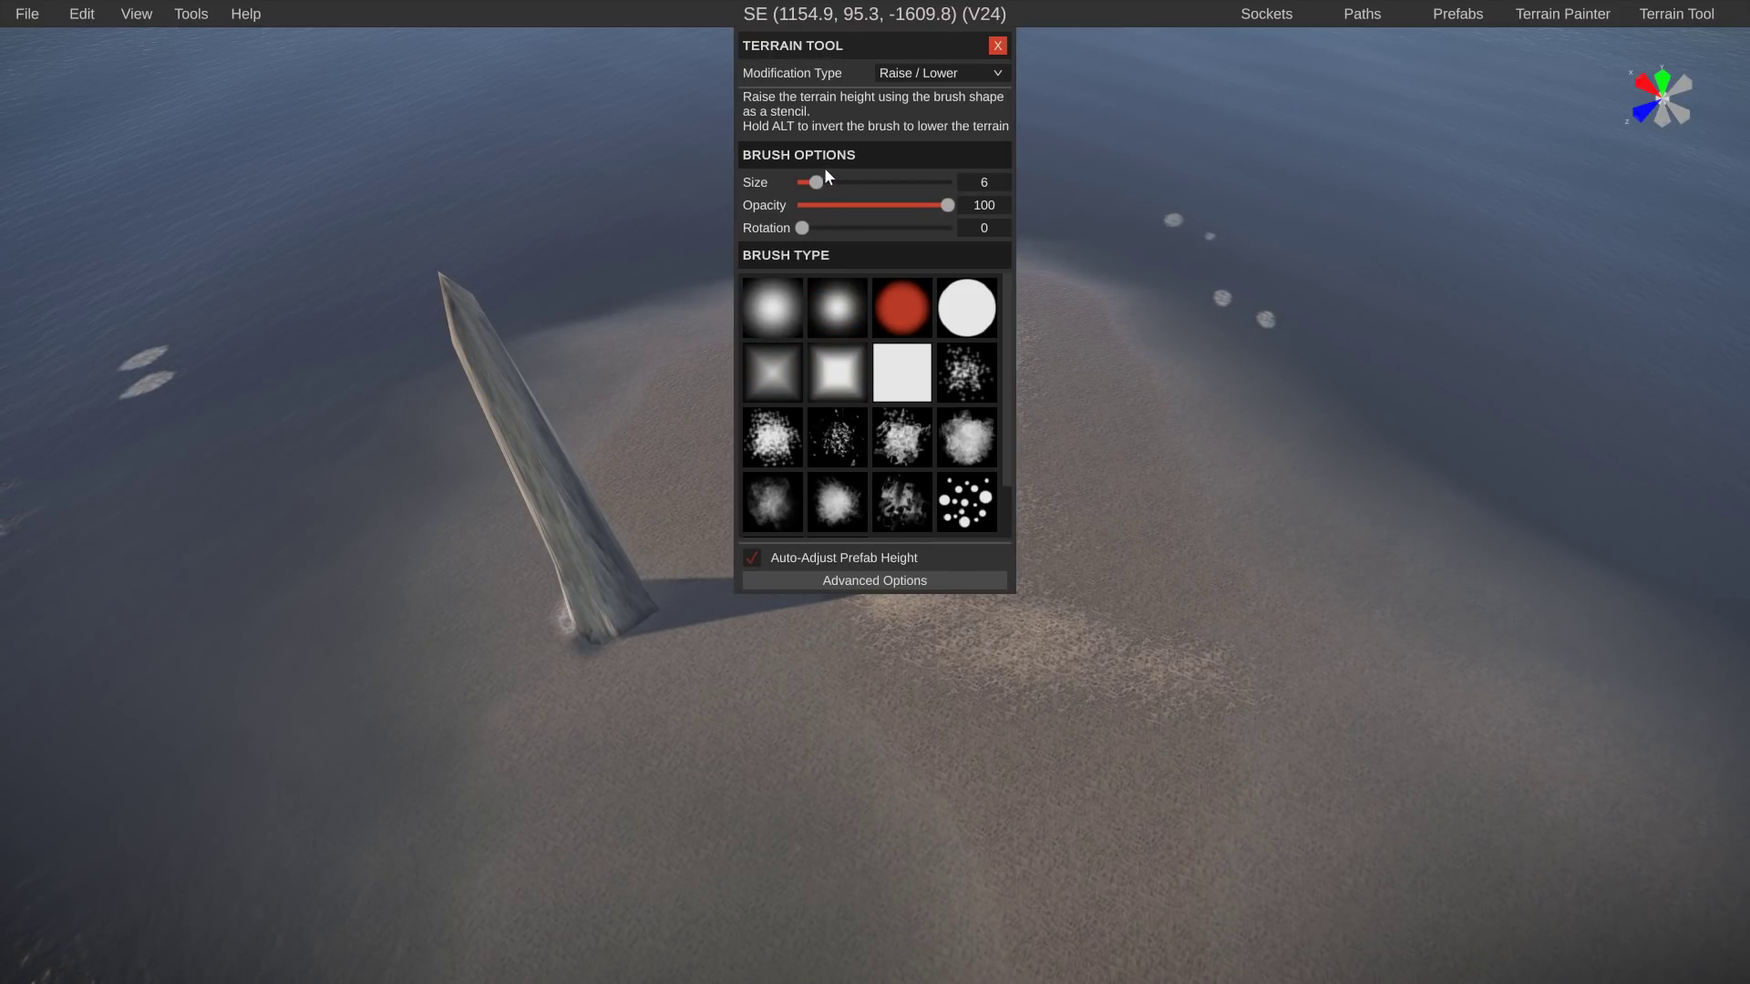
Set the brush size to 71, try raising a broad mound behind the spike, and undo that stroke
mouse_move(814, 183)
mouse_down()
mouse_move(925, 181)
mouse_move(857, 183)
mouse_up()
drag(517, 153, 522, 110)
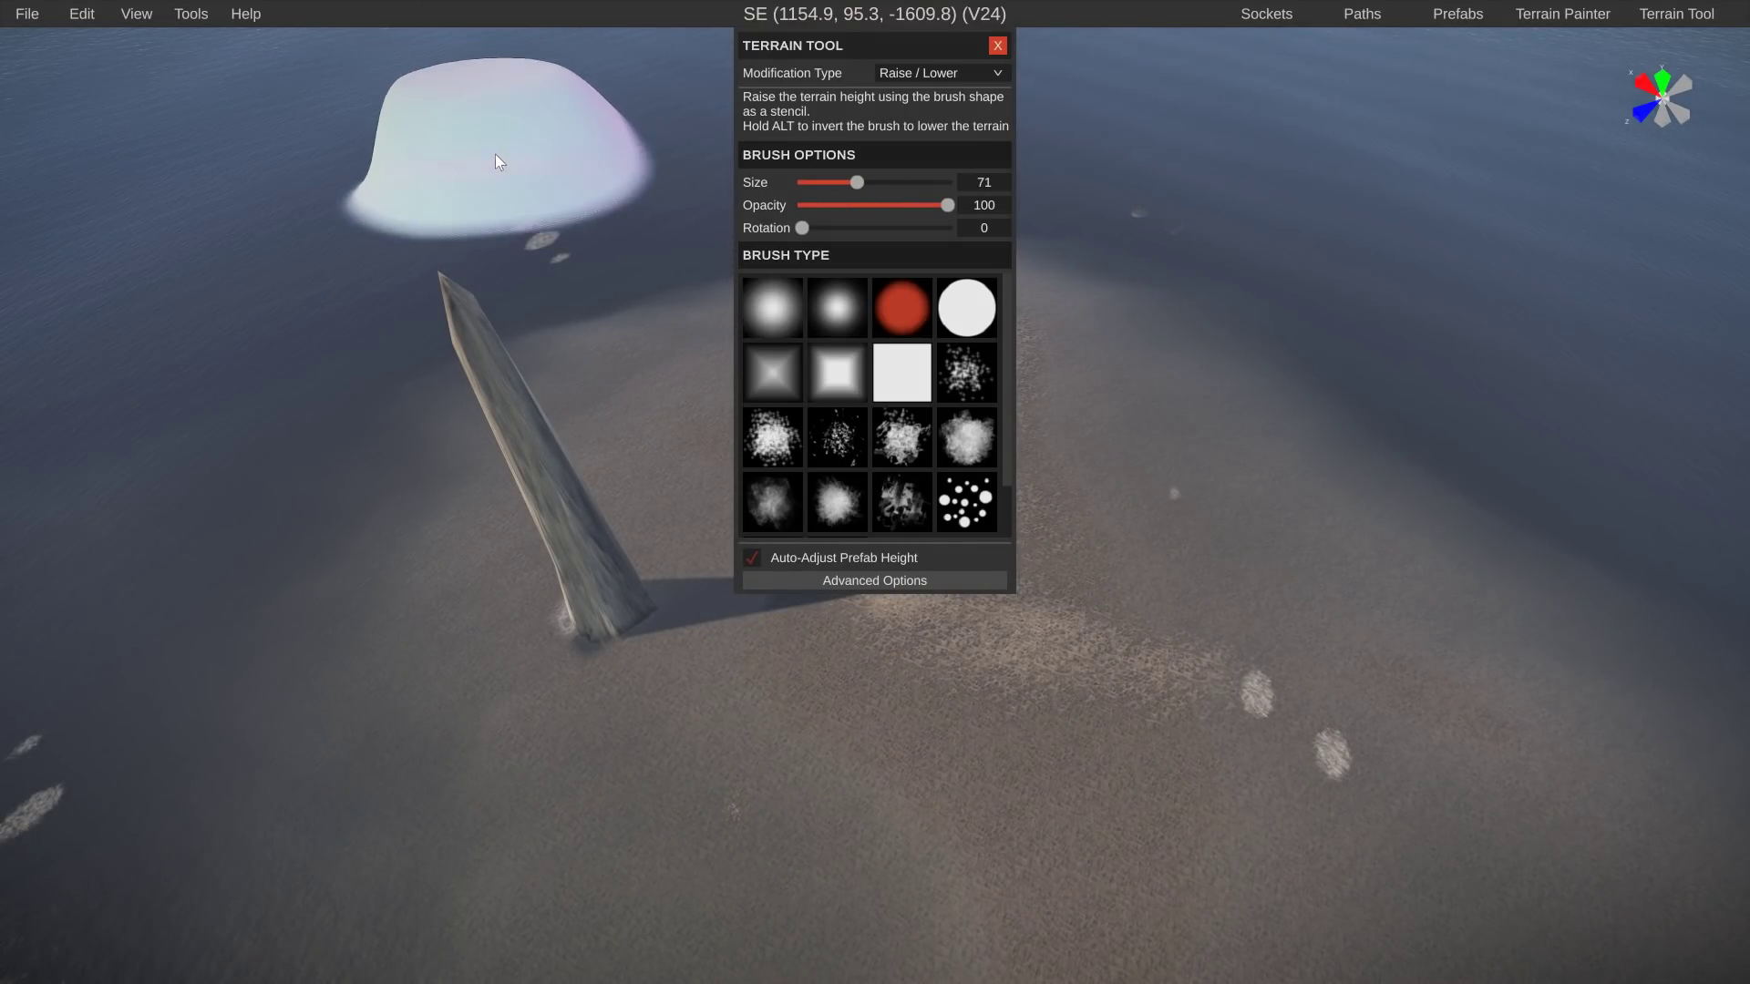
drag(497, 174, 501, 150)
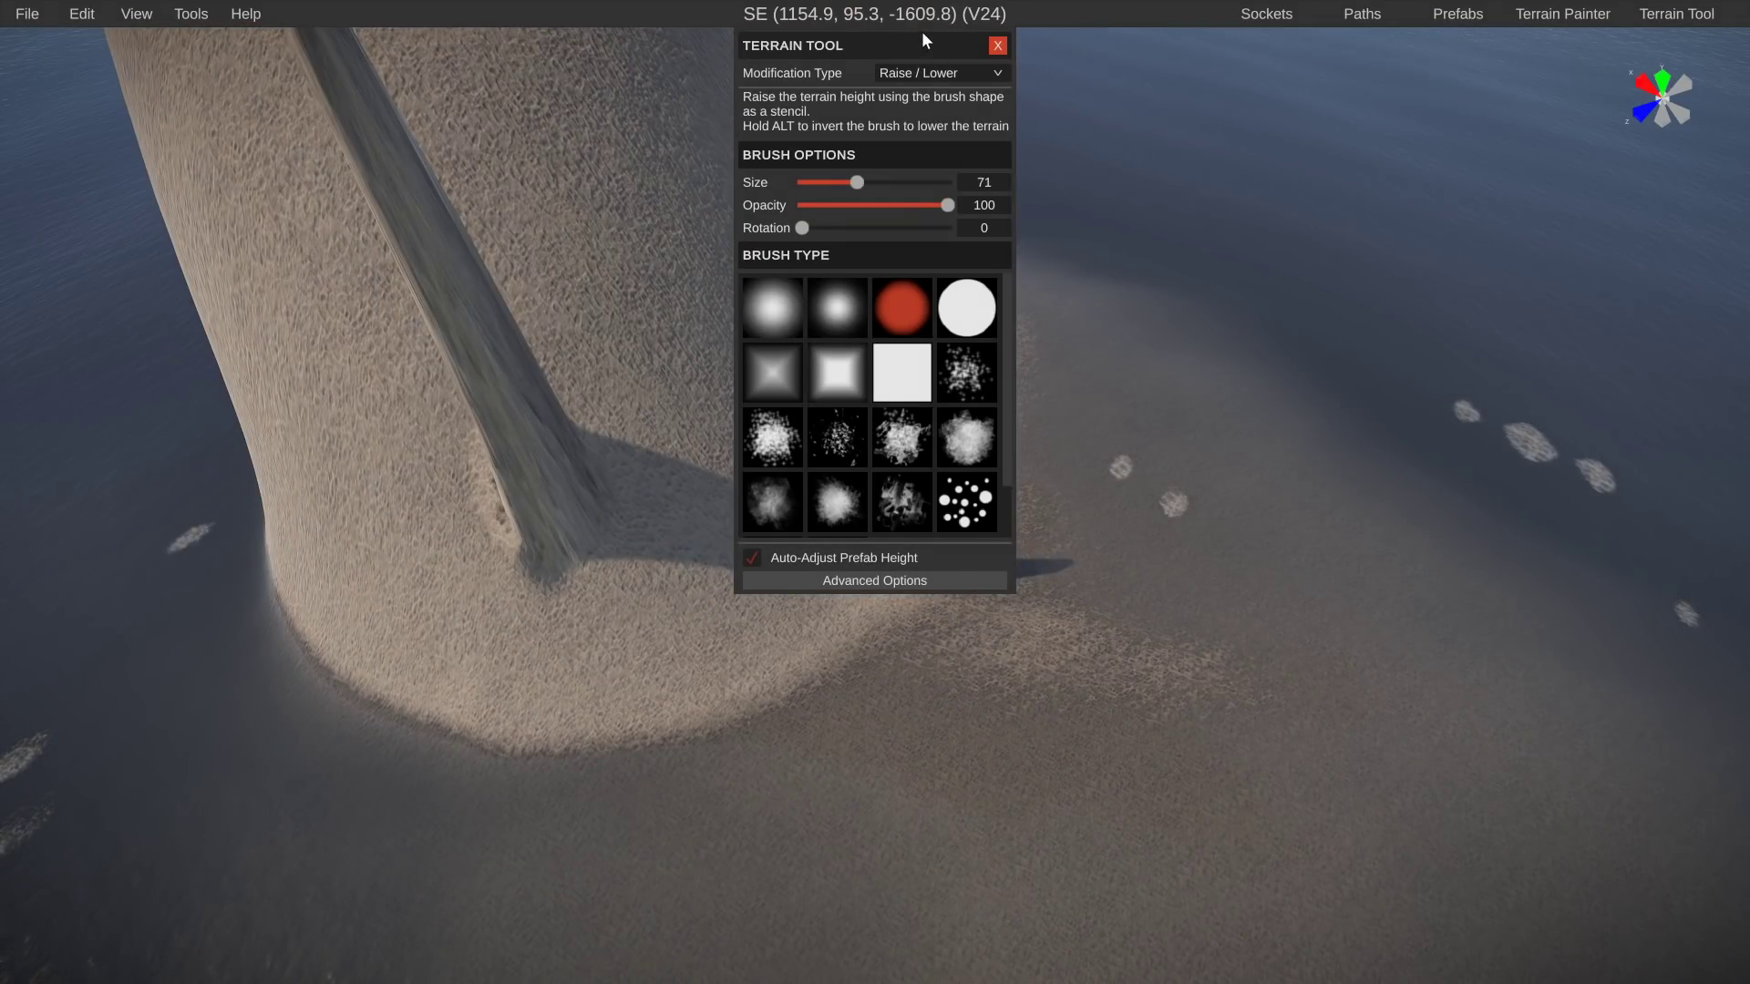
key(ctrl+z)
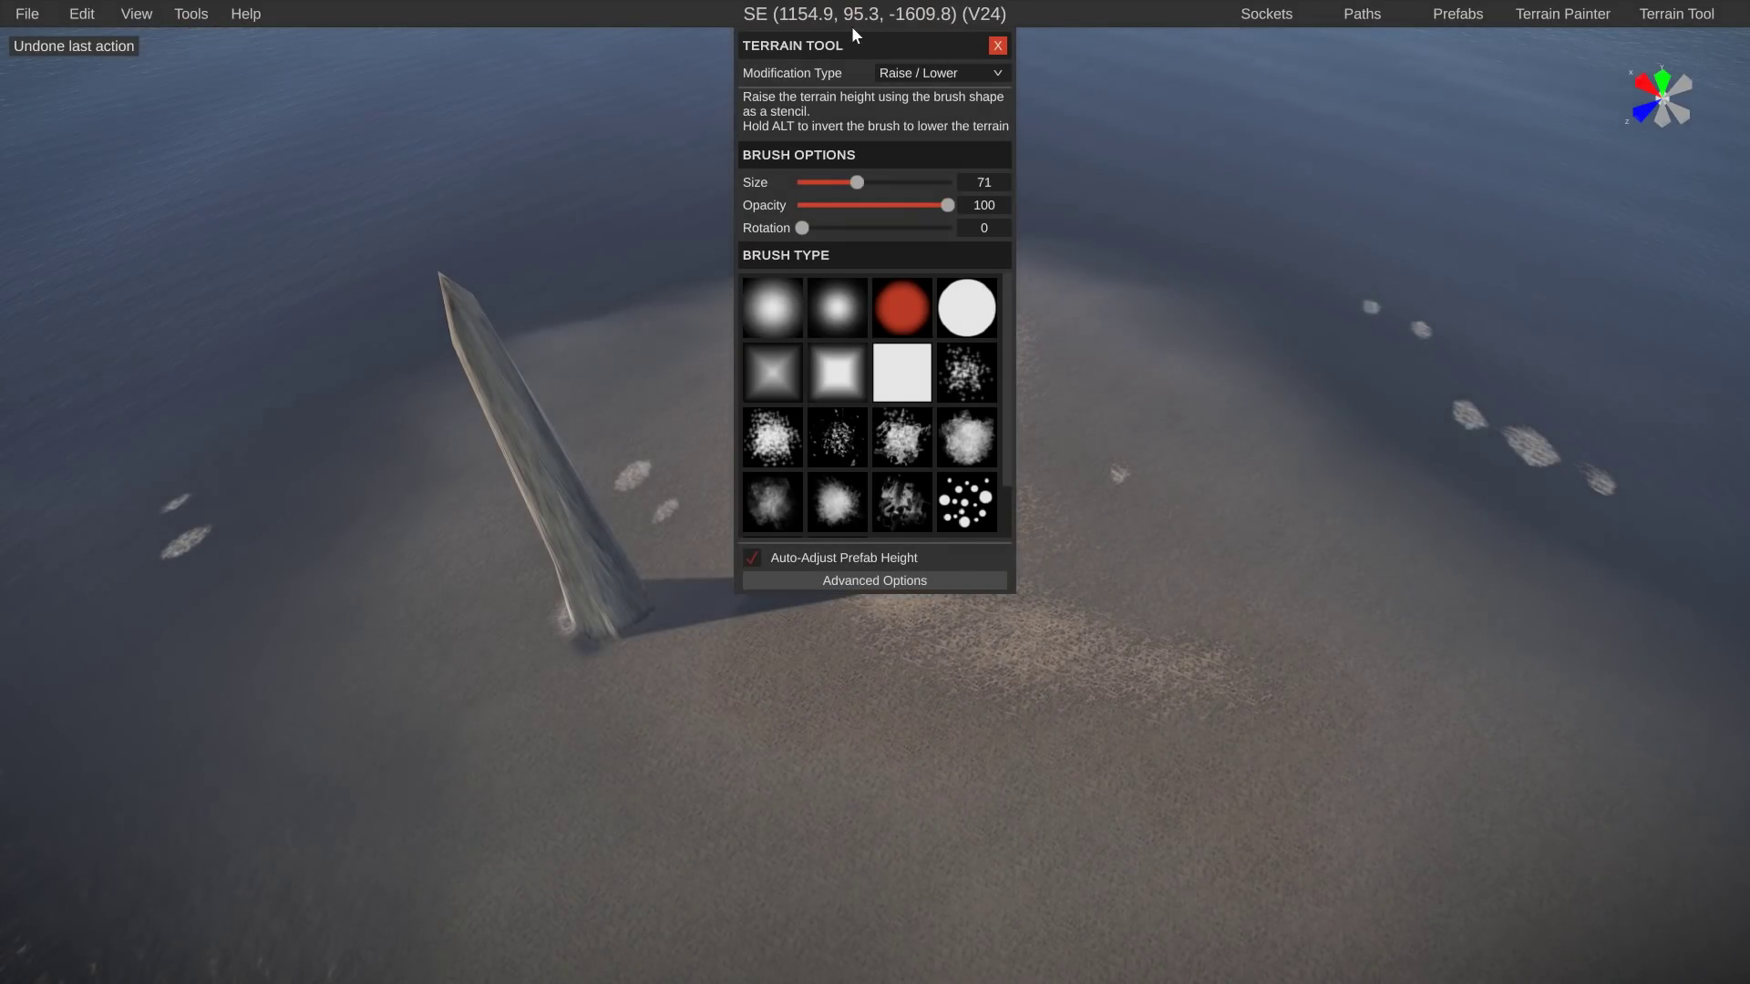
Raise a small rounded island in the open water beyond the spike with the Raise / Lower brush
mouse_move(480, 189)
mouse_down()
mouse_move(501, 62)
mouse_move(482, 143)
mouse_up()
click(483, 144)
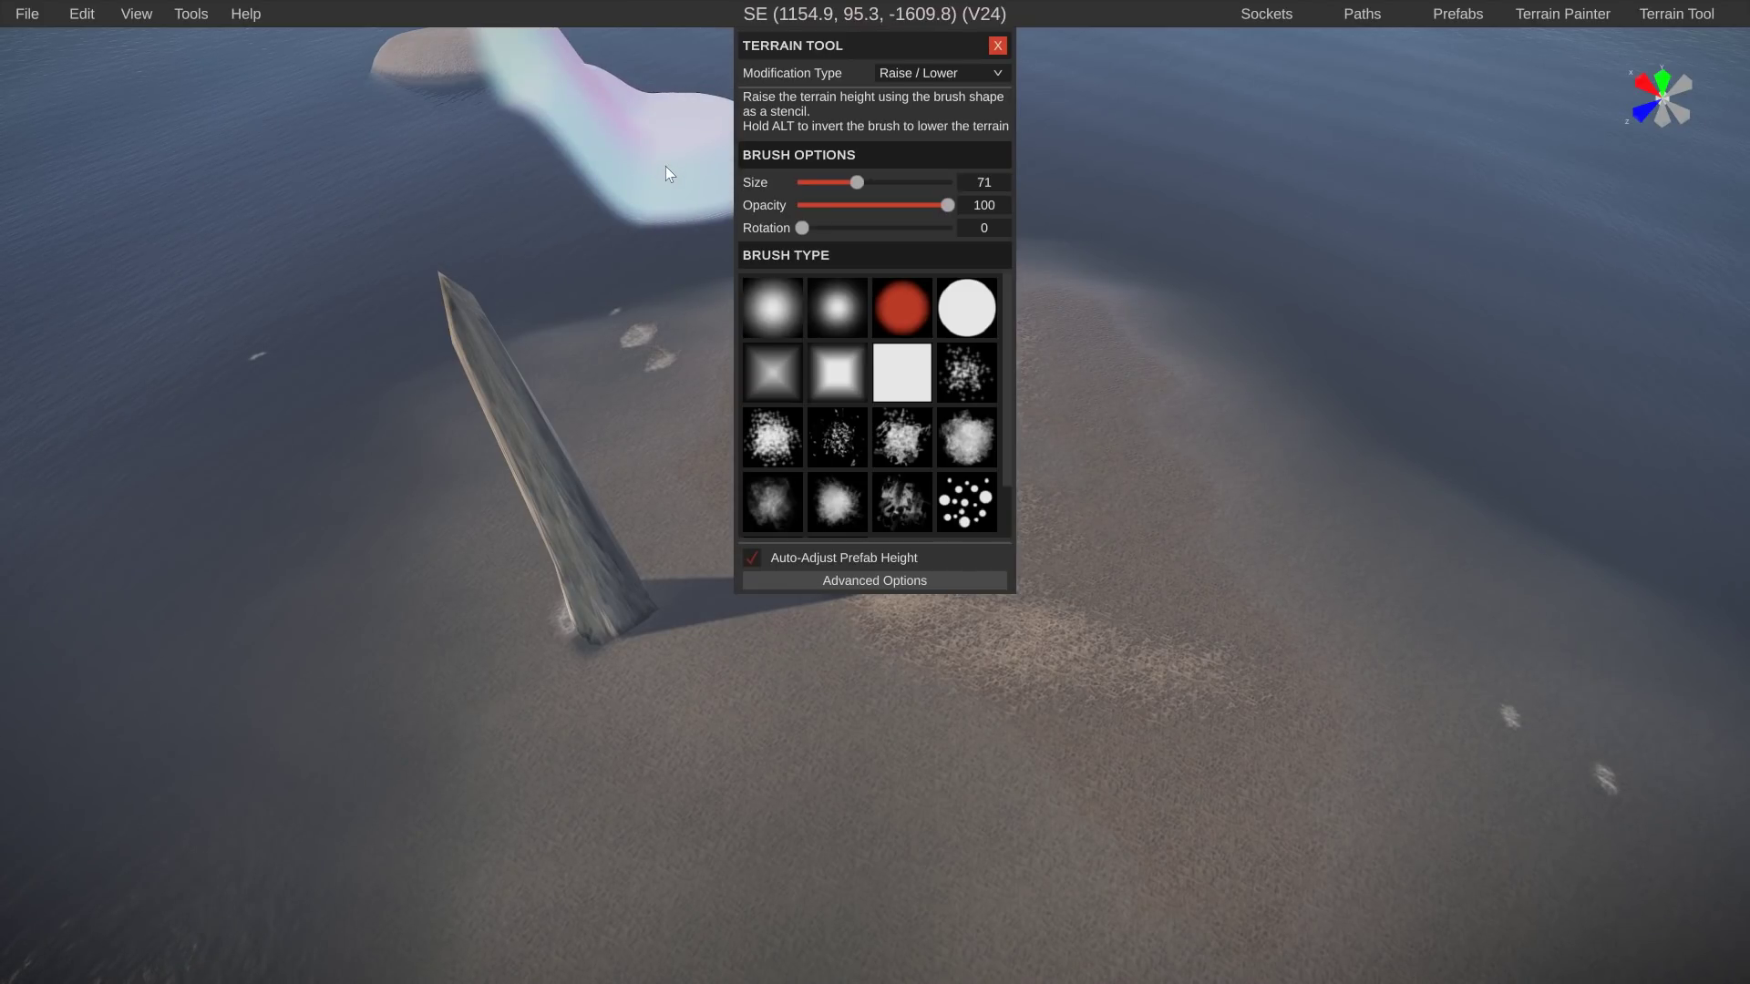
key(w)
mouse_move(584, 167)
right_down()
mouse_move(562, 8)
mouse_move(543, 44)
mouse_move(469, 8)
mouse_move(482, 82)
right_up()
key(w)
key(e)
drag(653, 529, 652, 529)
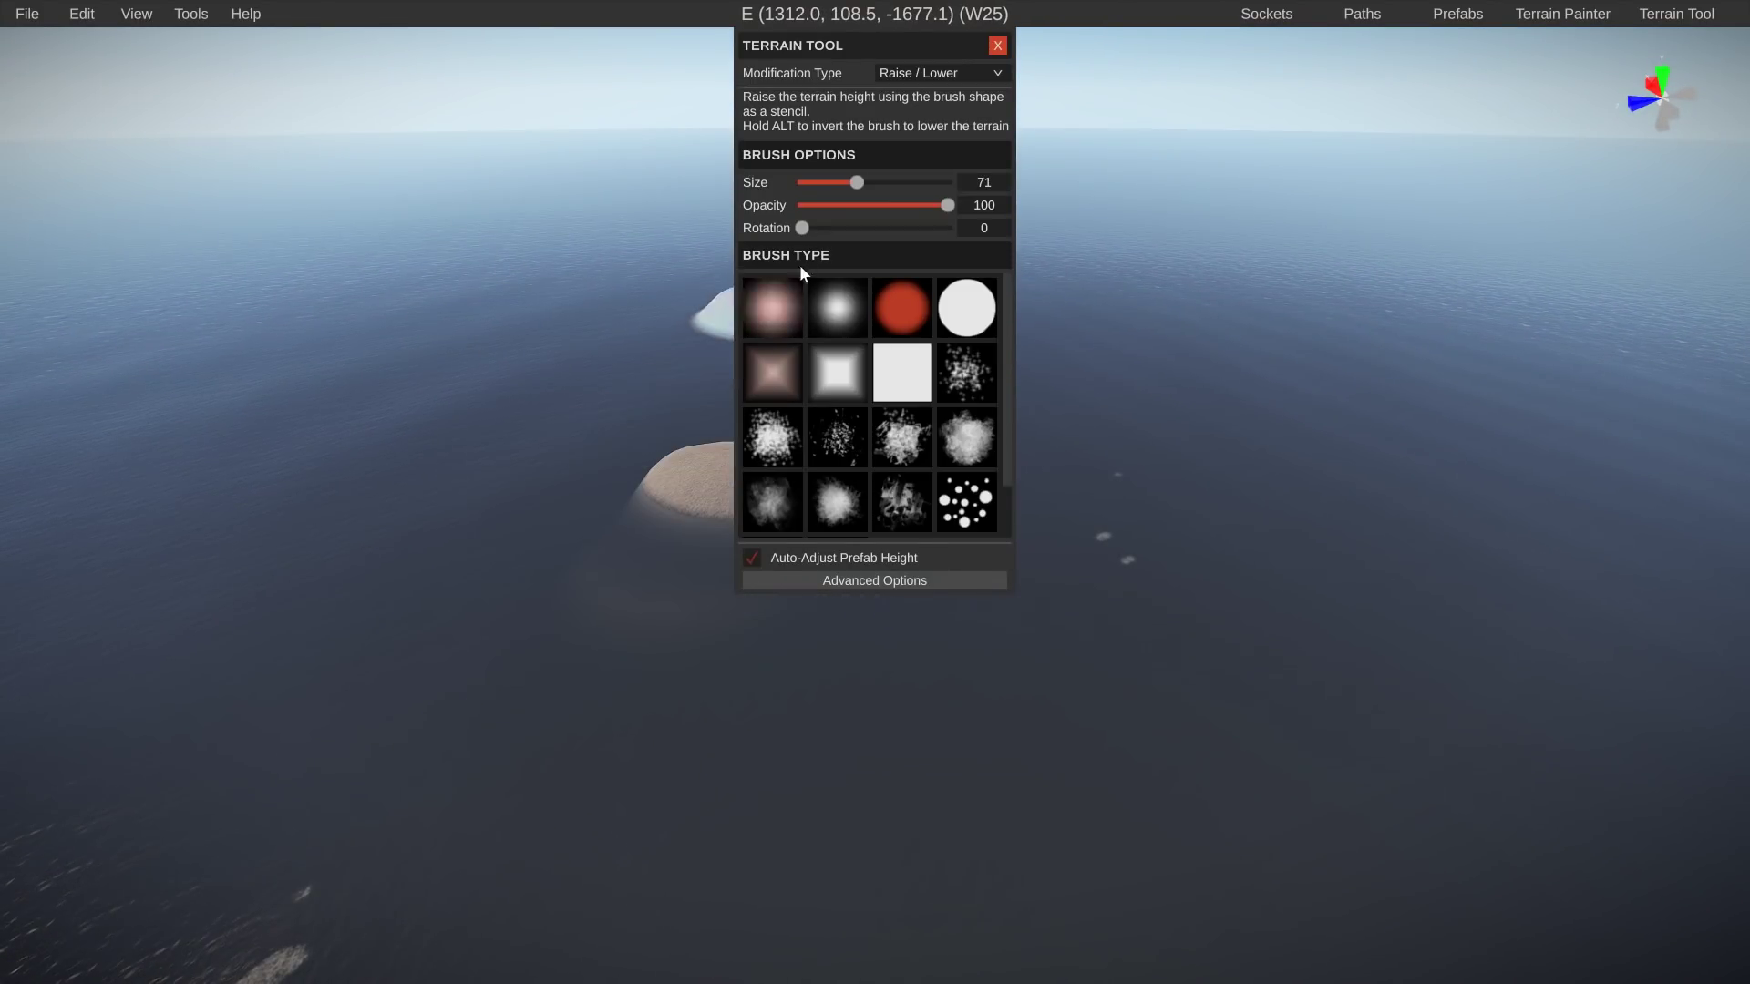
Set the brush size to 22, try raising more terrain around the small island, and undo the last stroke
drag(855, 182, 831, 182)
mouse_move(621, 519)
mouse_down()
mouse_move(538, 534)
mouse_move(428, 460)
mouse_up()
drag(248, 375, 247, 376)
mouse_move(248, 376)
right_down()
mouse_move(206, 349)
mouse_move(353, 339)
right_up()
drag(352, 339, 352, 339)
key(ctrl+z)
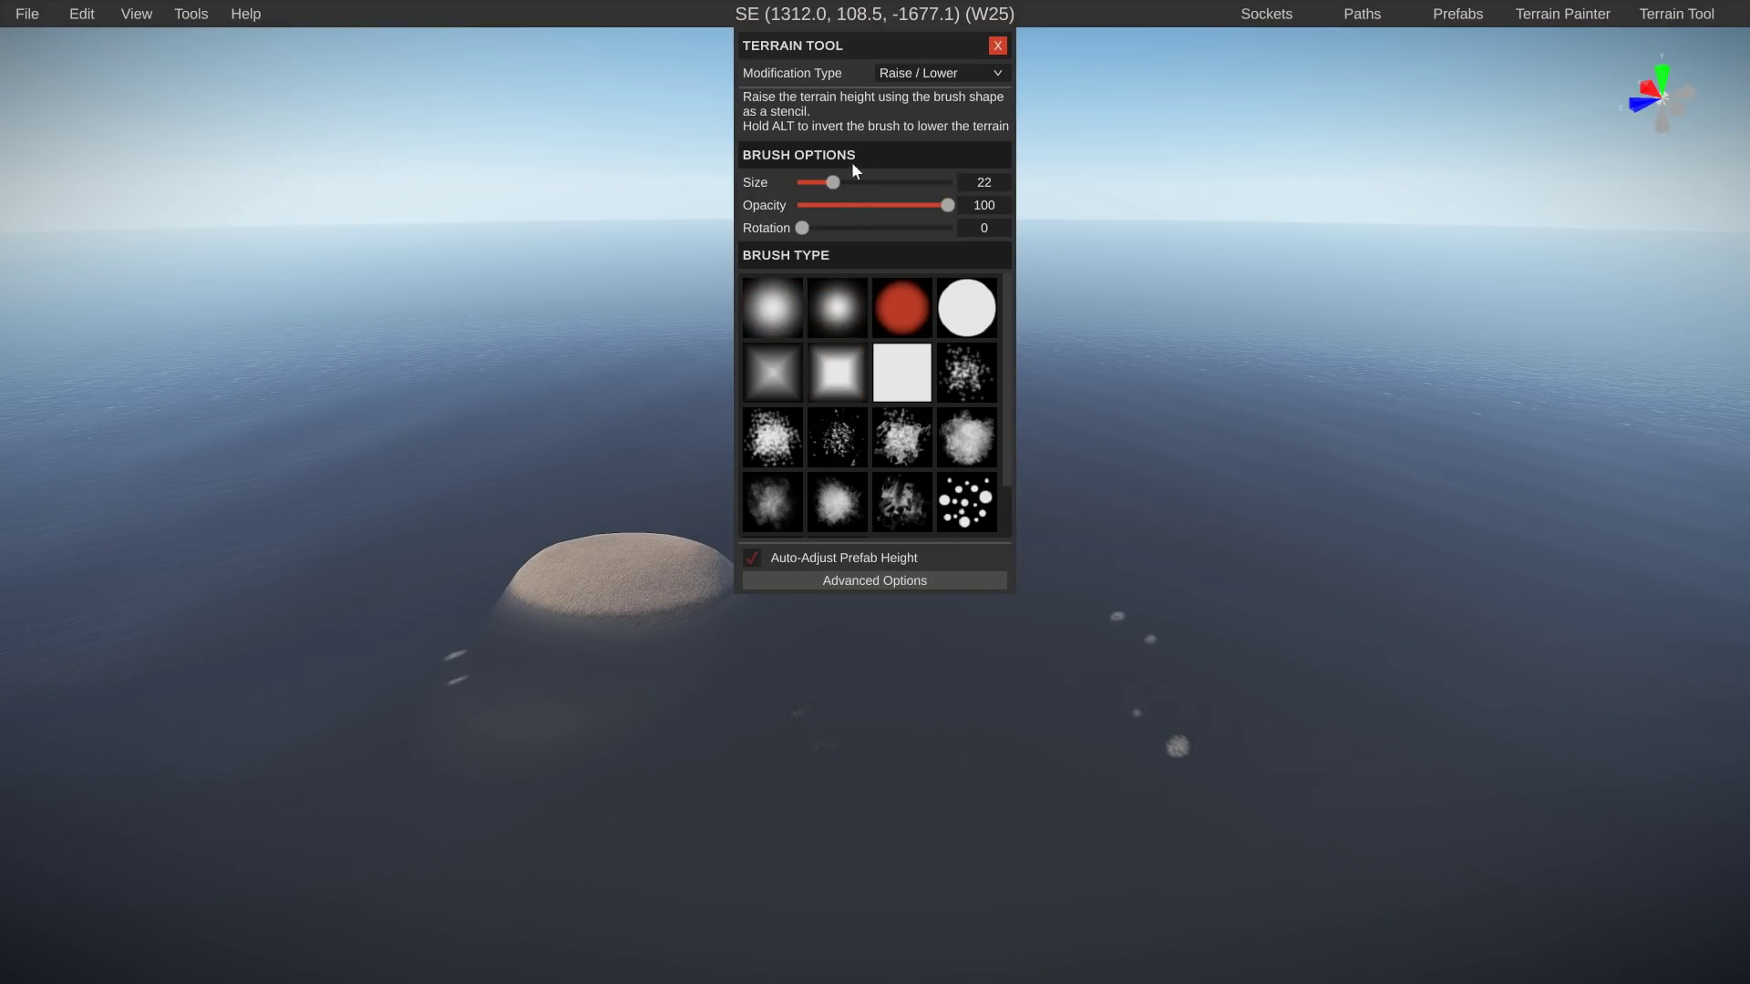
Switch the terrain modification type to Bridge and try placing bridge points on and beside the small island
click(941, 78)
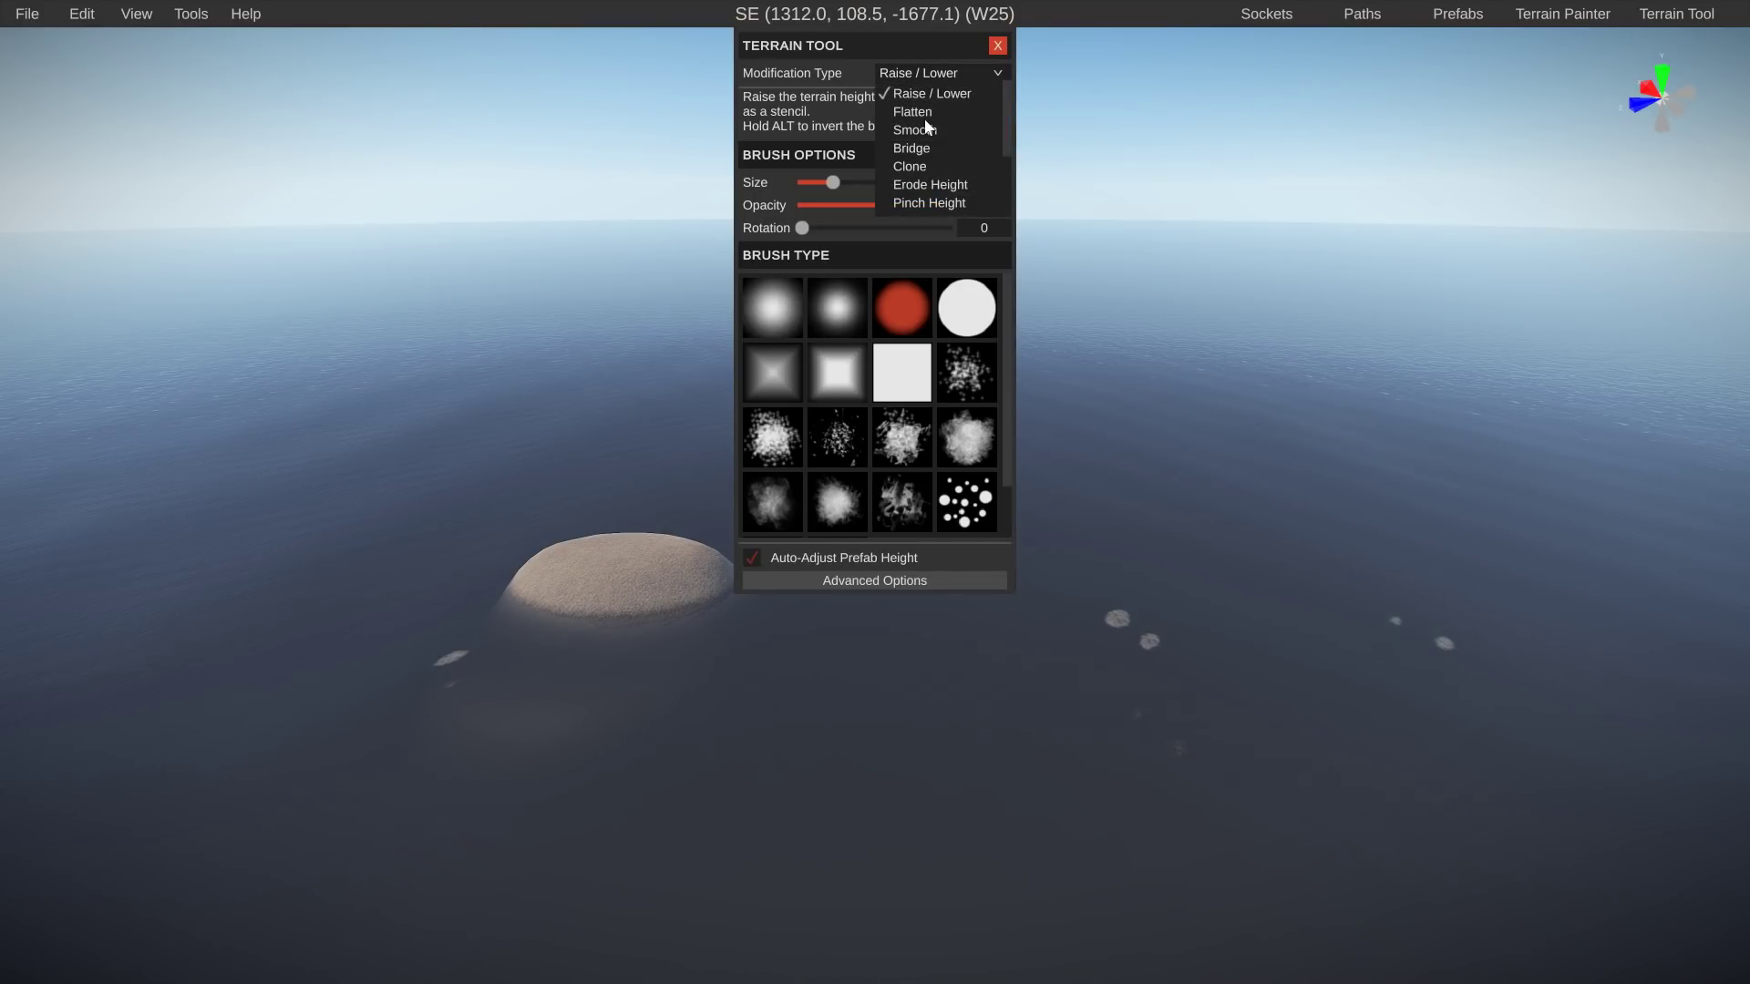
click(916, 147)
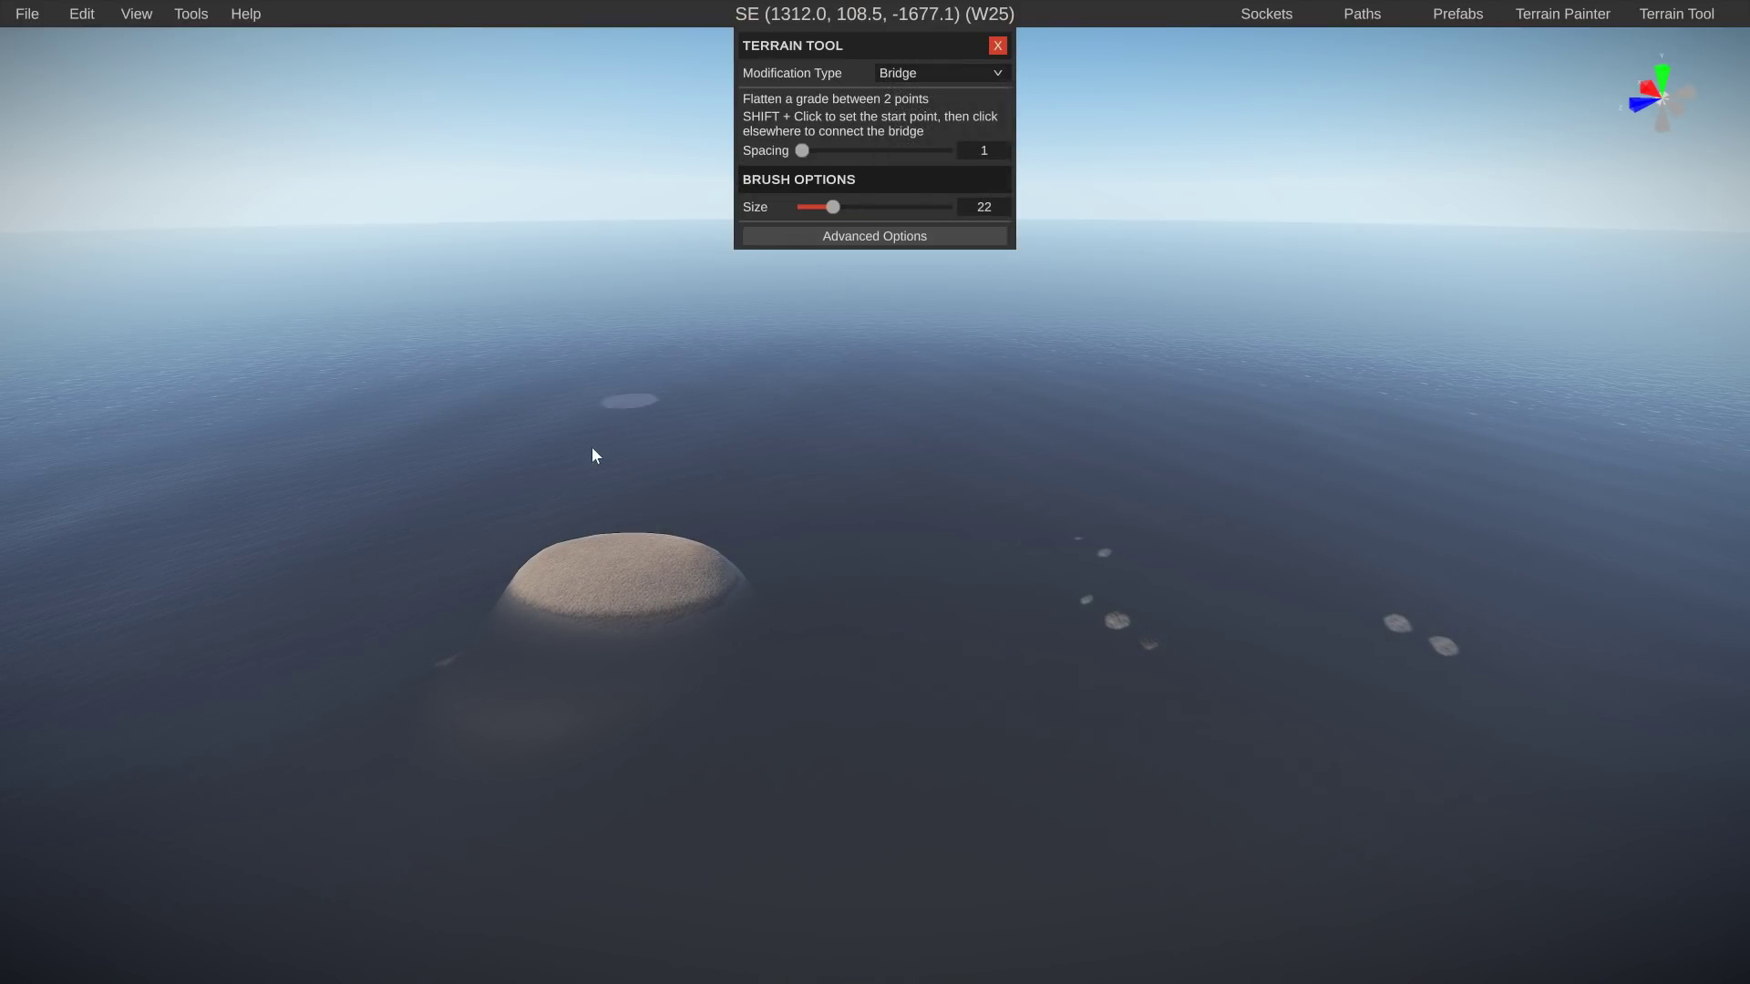
click(565, 570)
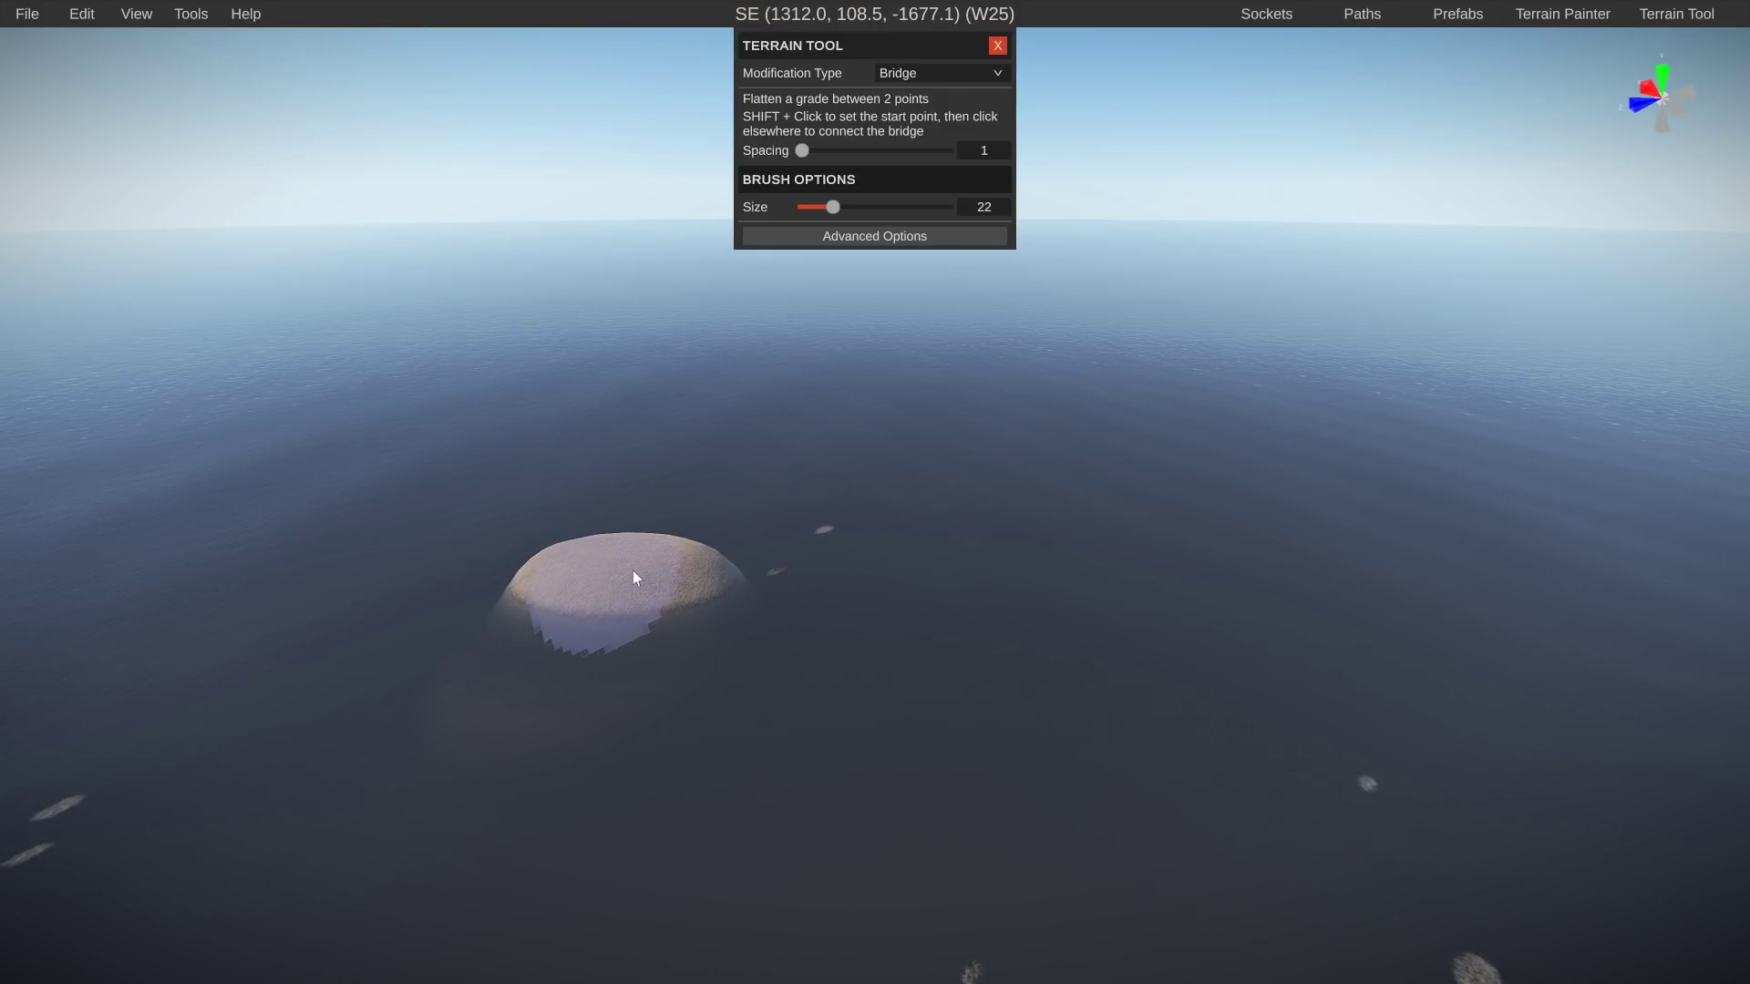
click(616, 545)
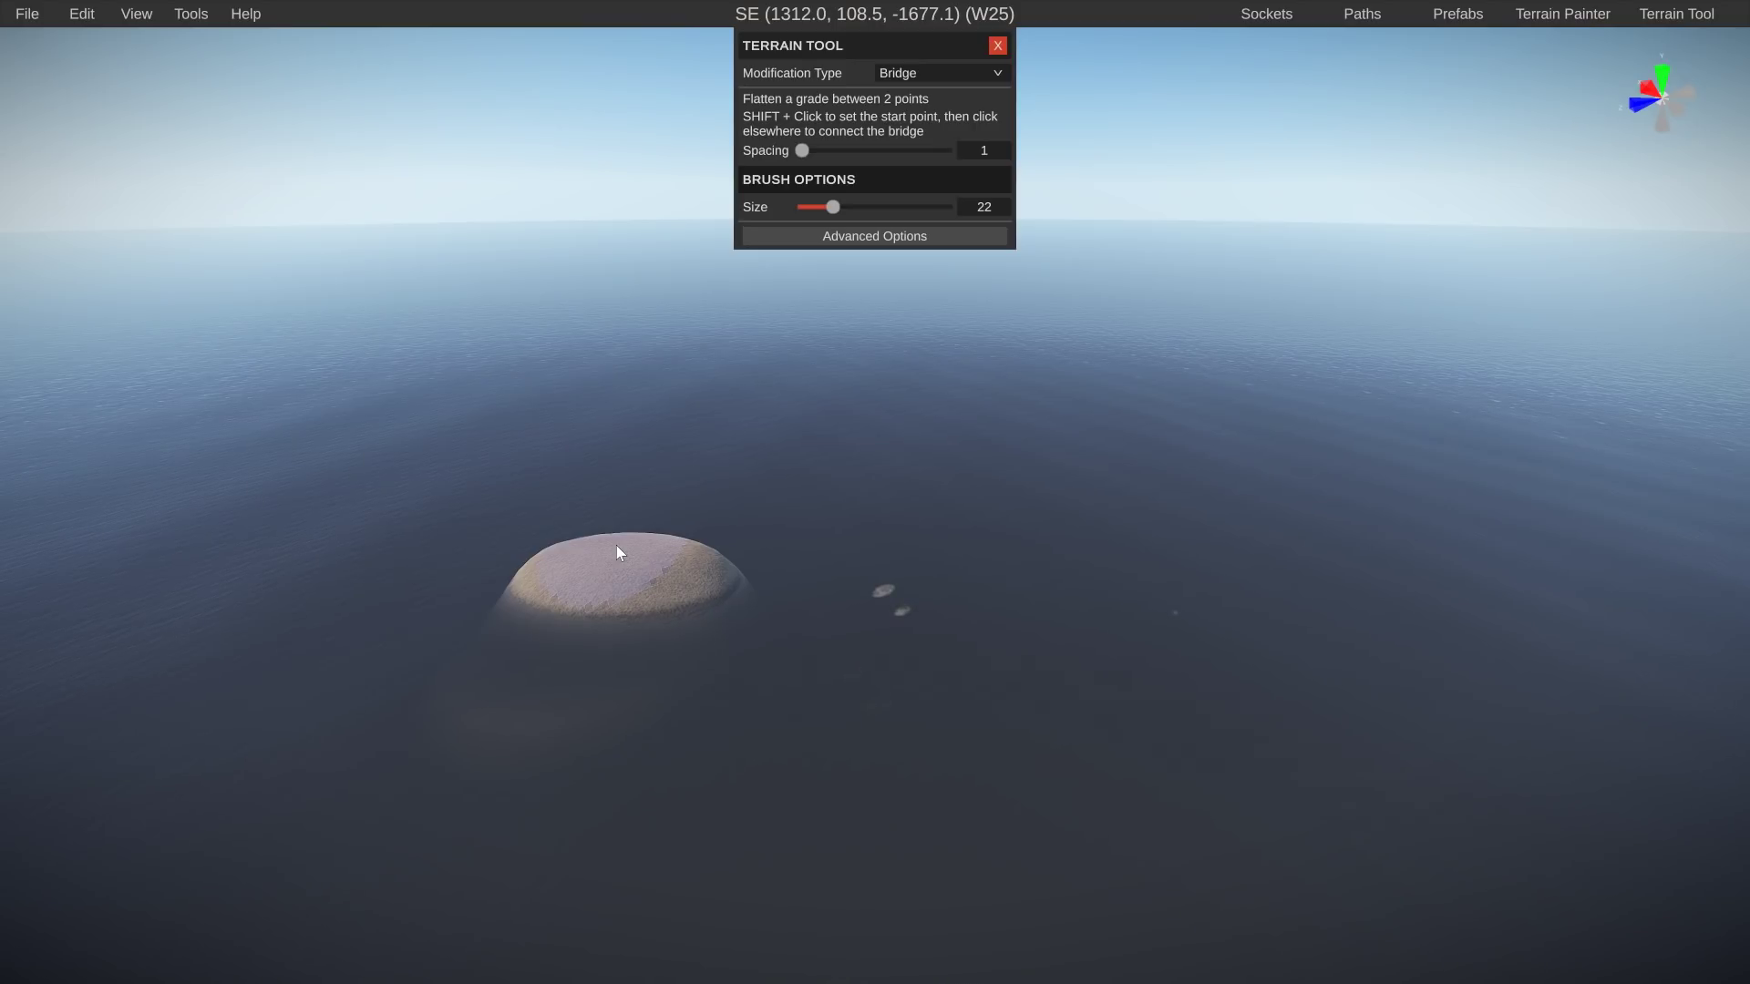
shift+click(384, 557)
click(587, 574)
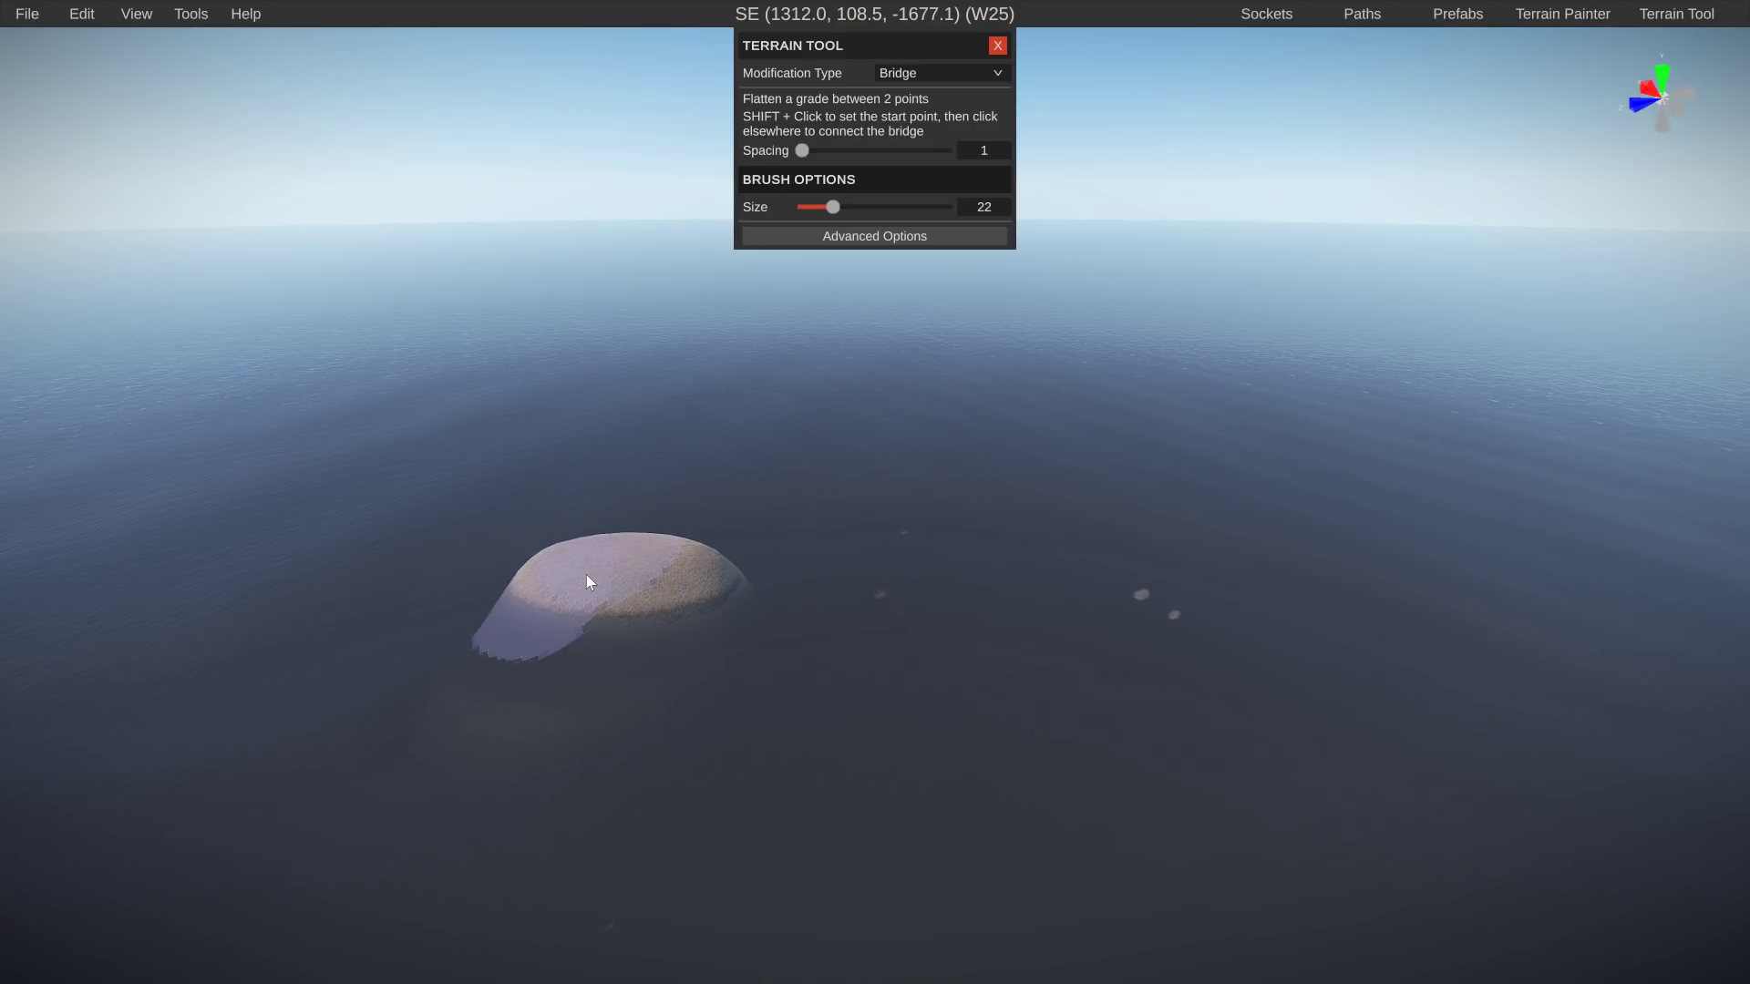
Build a flat terrain bridge of brush size 22 from the top of the small island to the mainland beach
shift+click(609, 547)
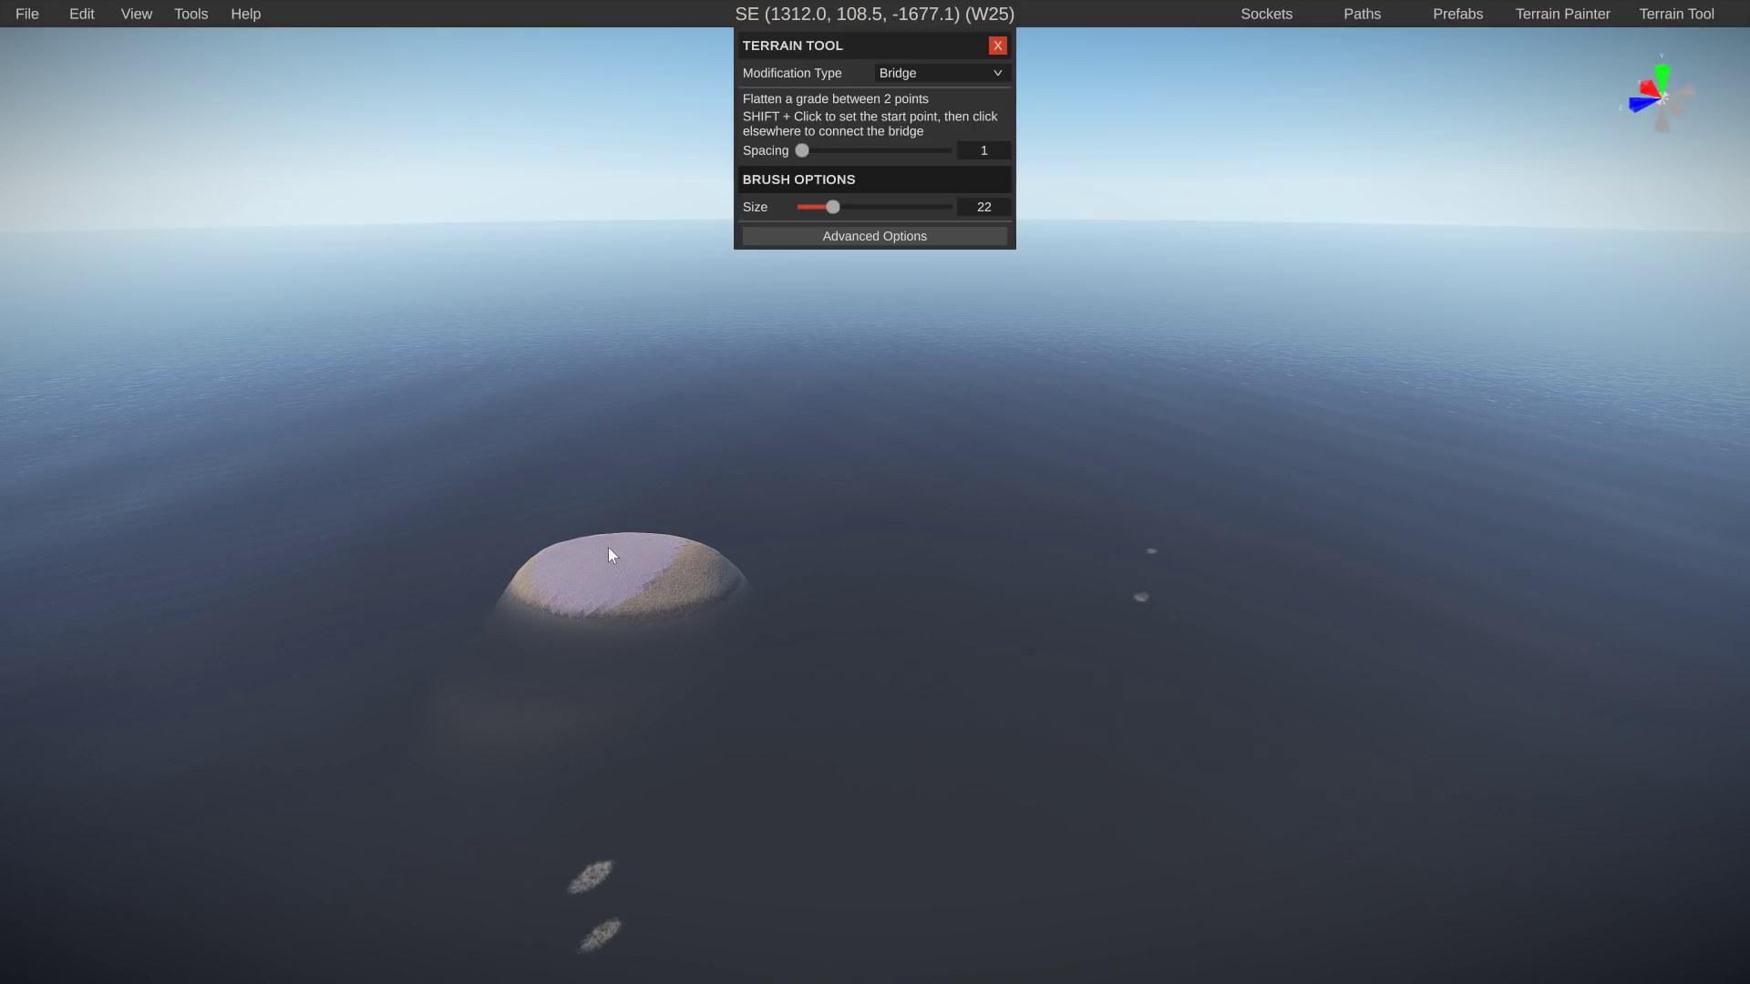
click(528, 571)
click(599, 542)
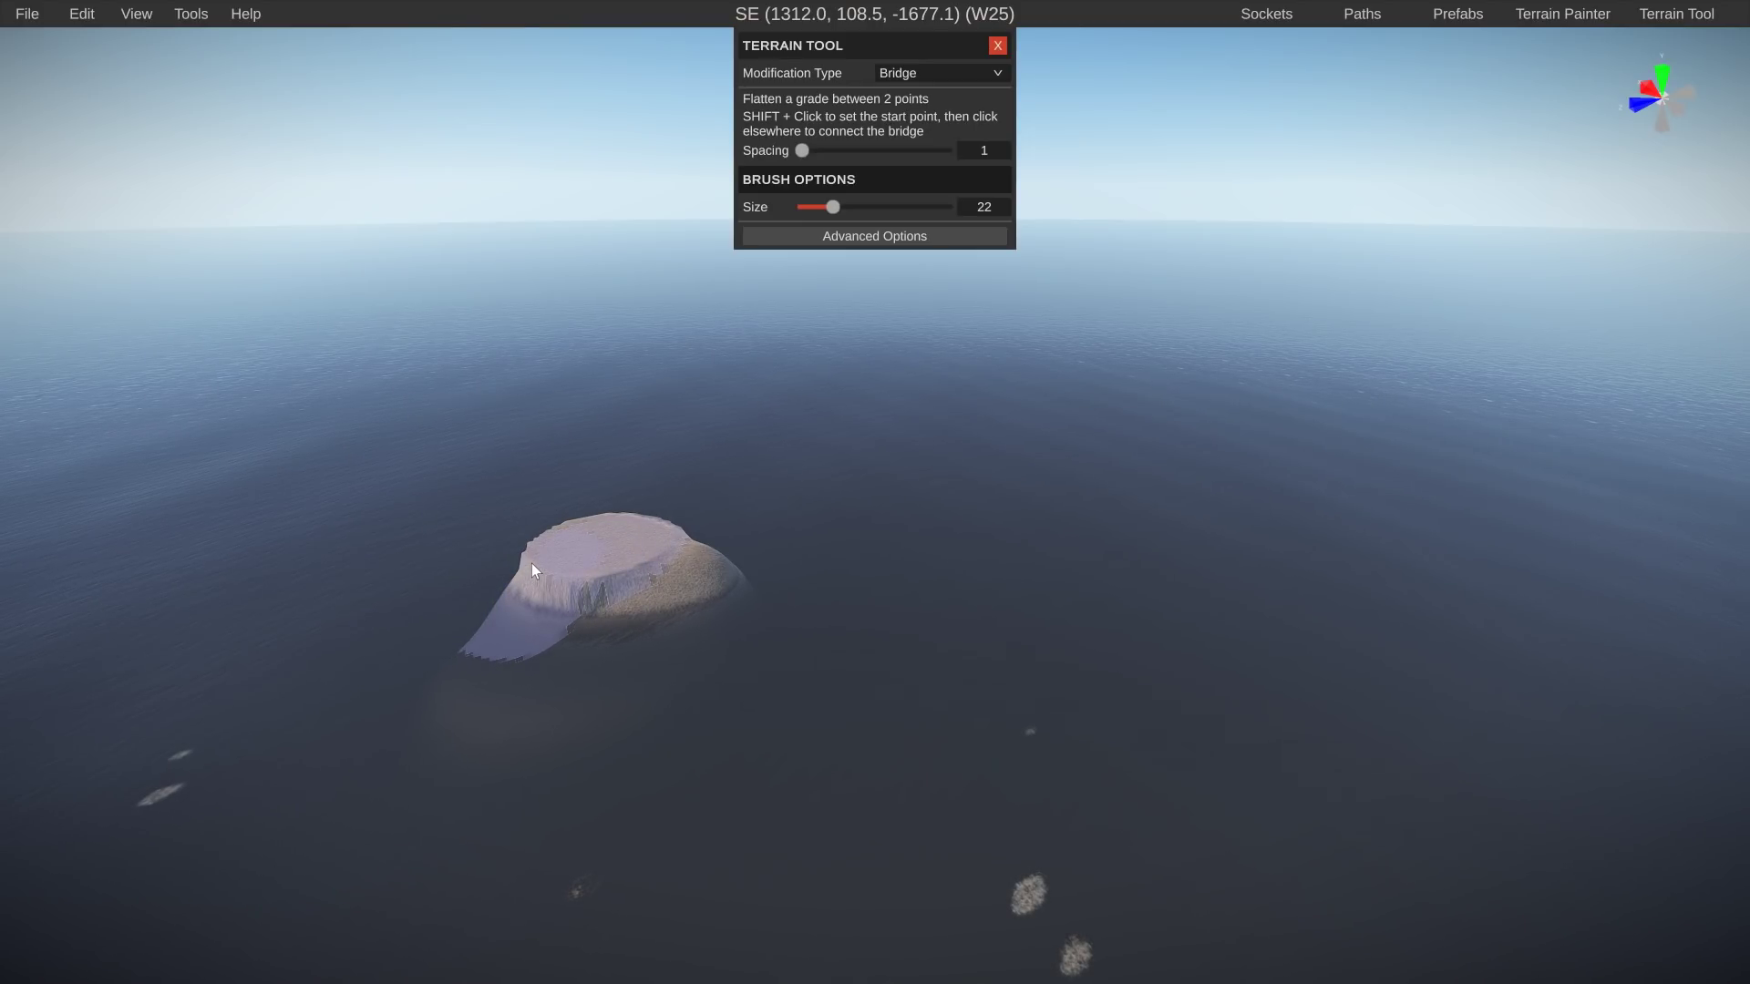
click(532, 565)
shift+click(587, 543)
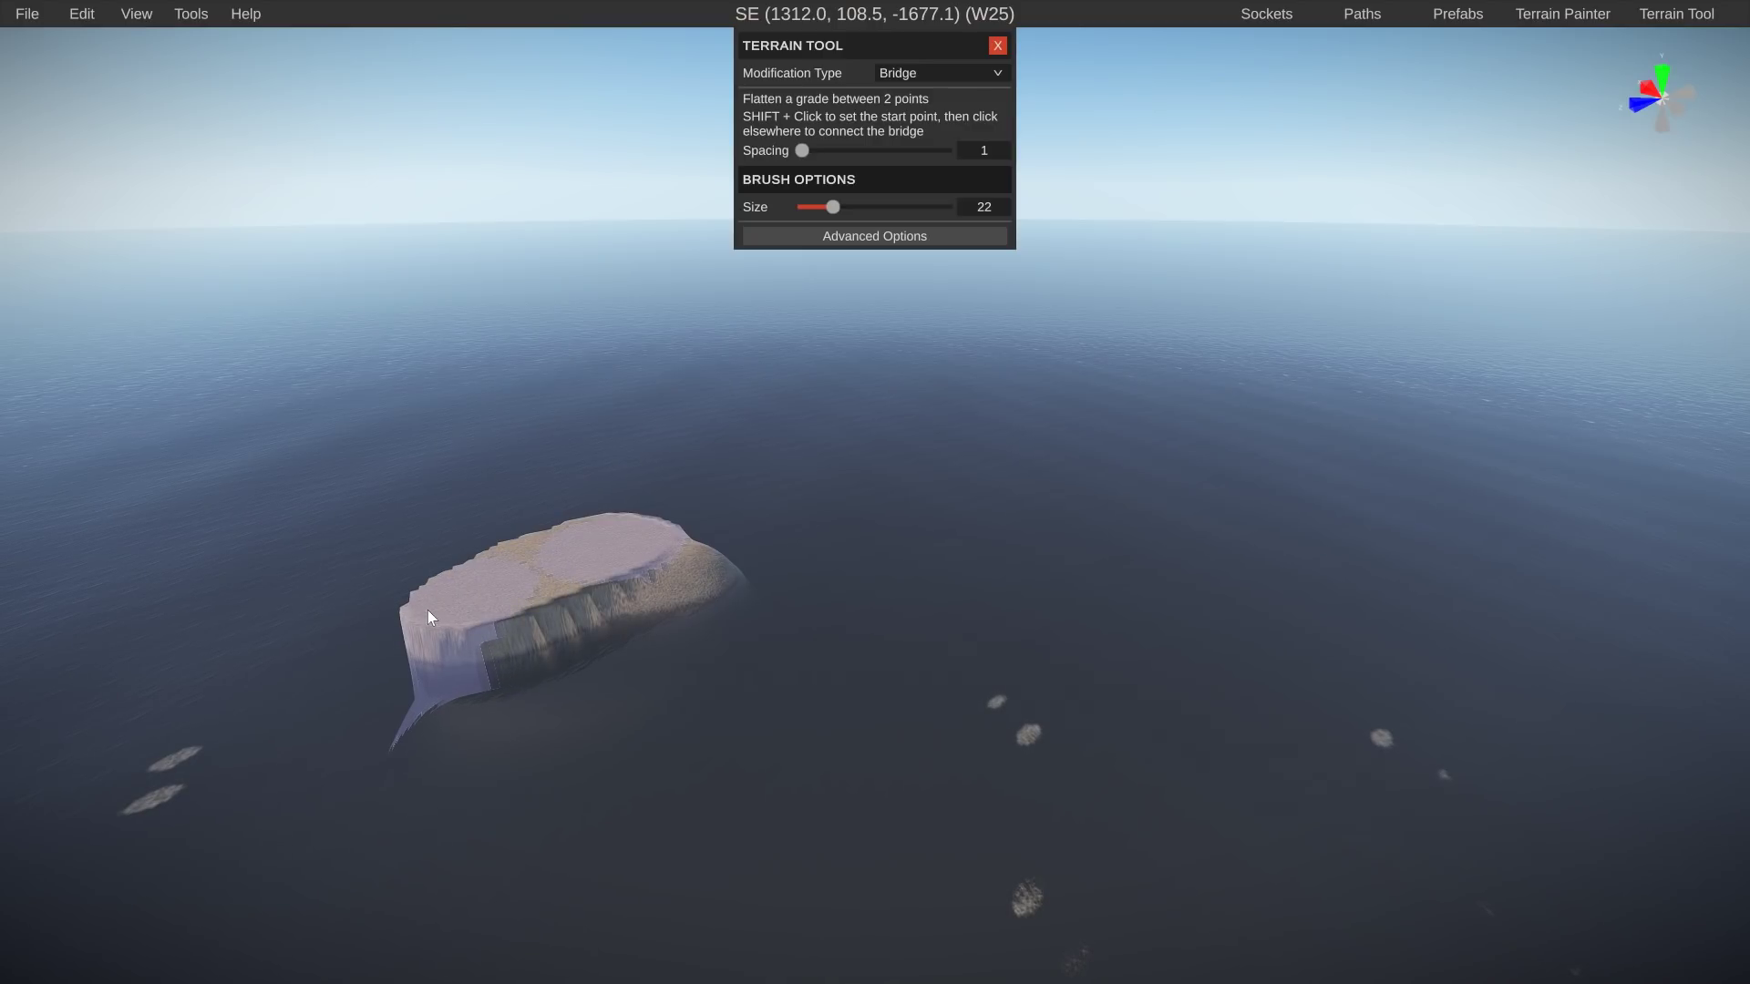
right_drag(244, 676, 7, 696)
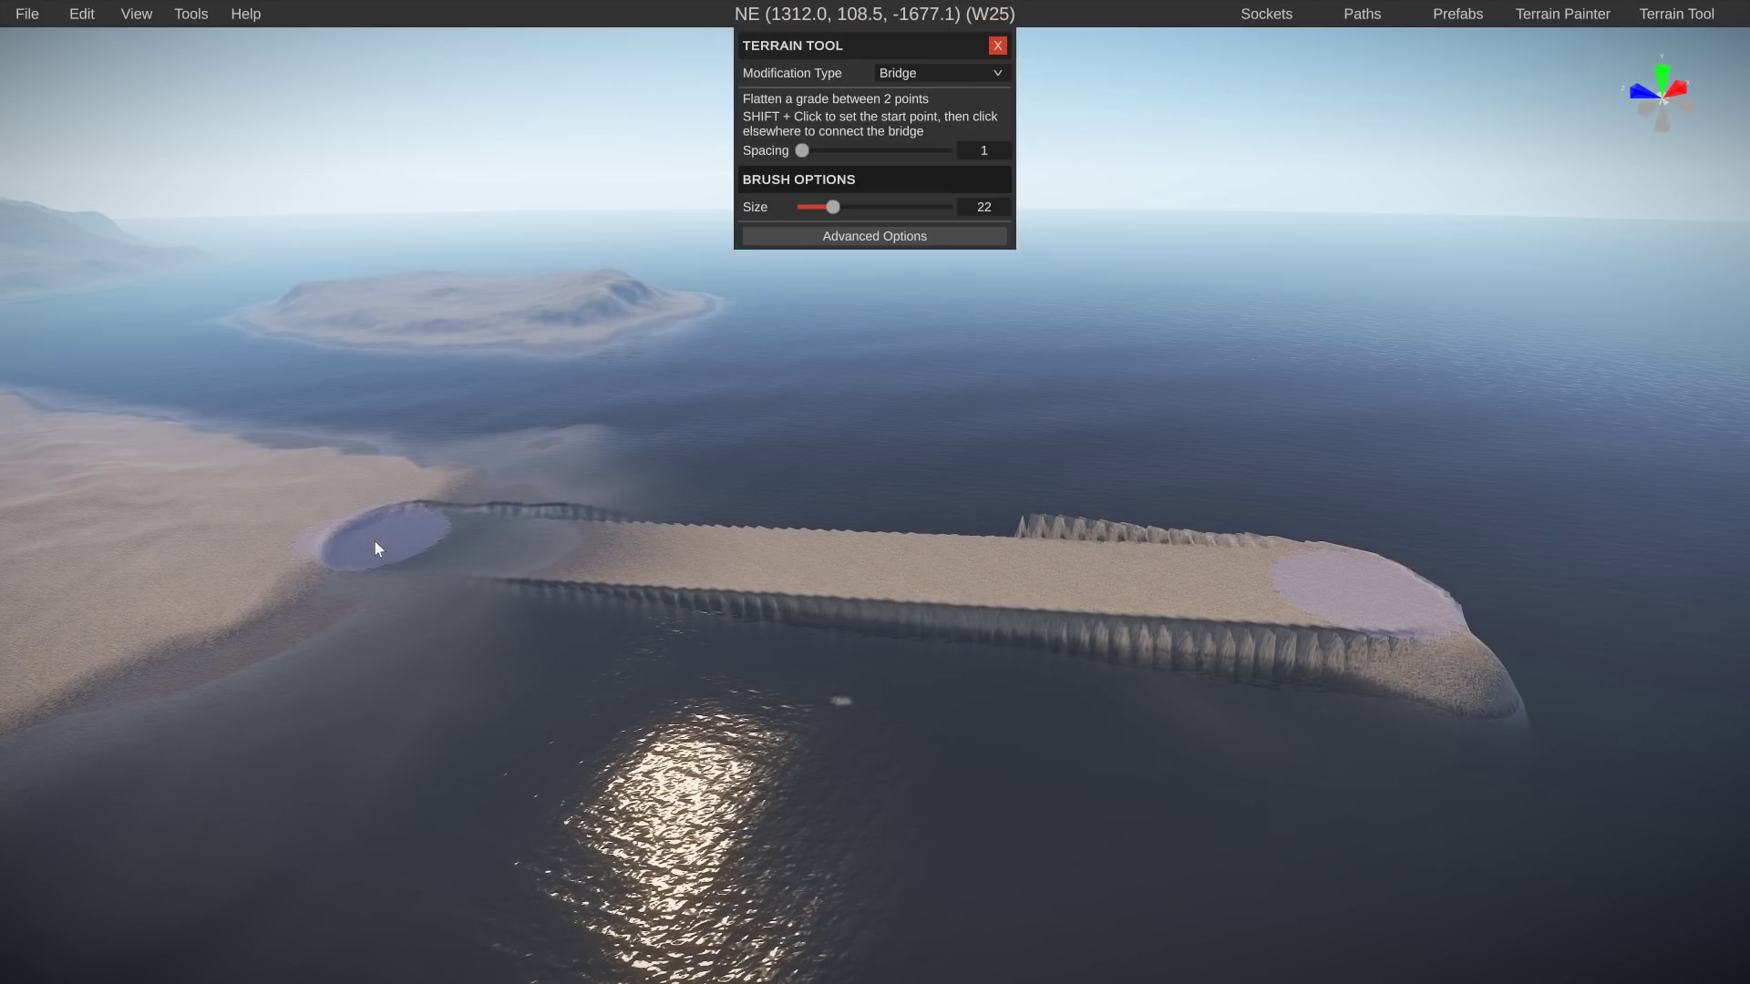
click(229, 511)
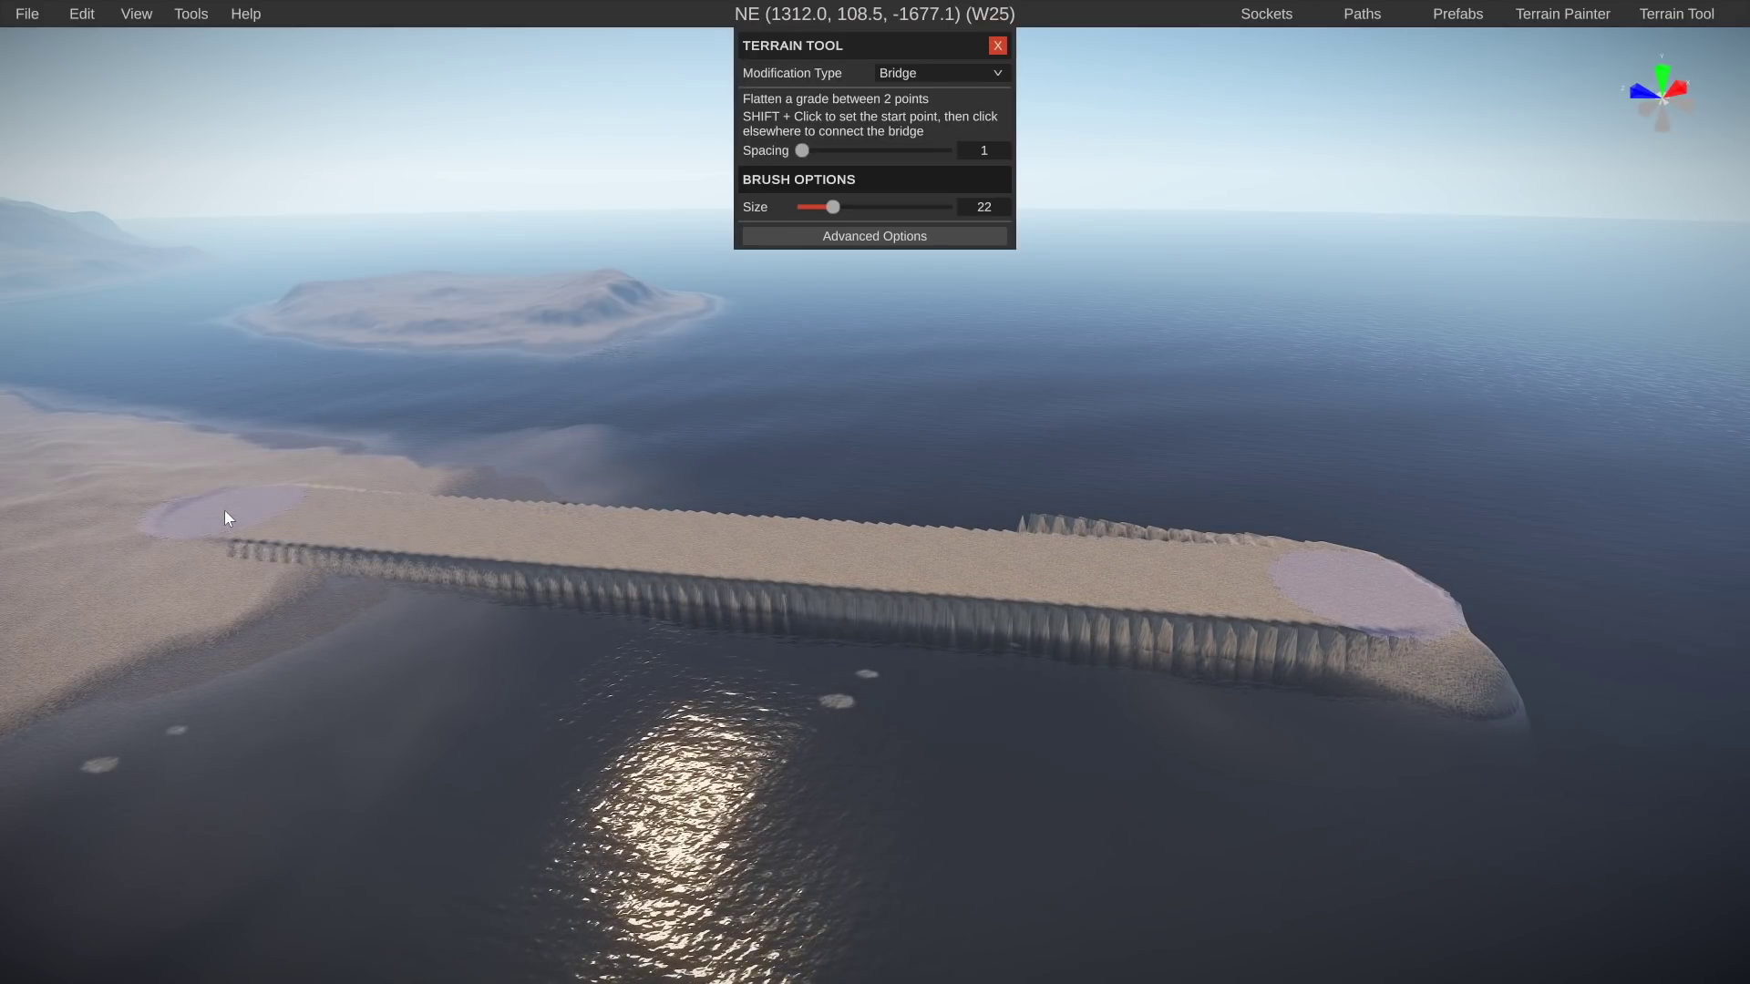
Examine the coastline from above and look through the available terrain modification types
right_drag(676, 497, 366, 434)
right_drag(651, 400, 53, 506)
right_drag(195, 371, 466, 166)
key(w)
key(e)
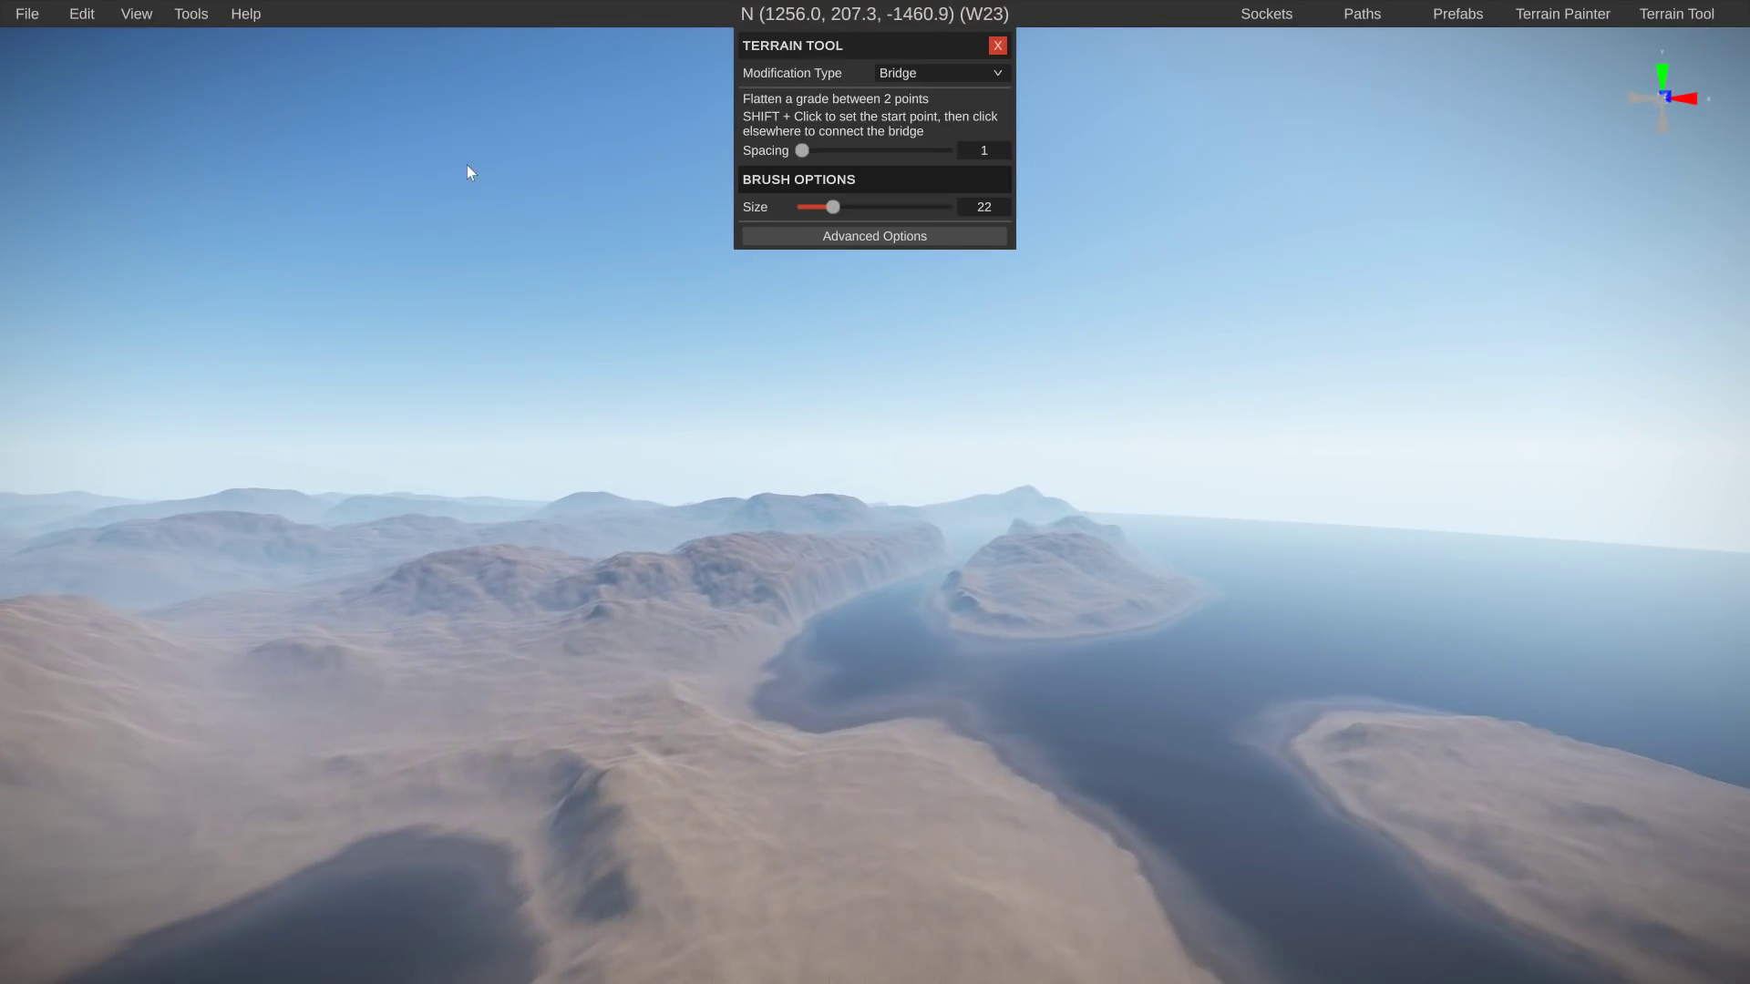
click(926, 76)
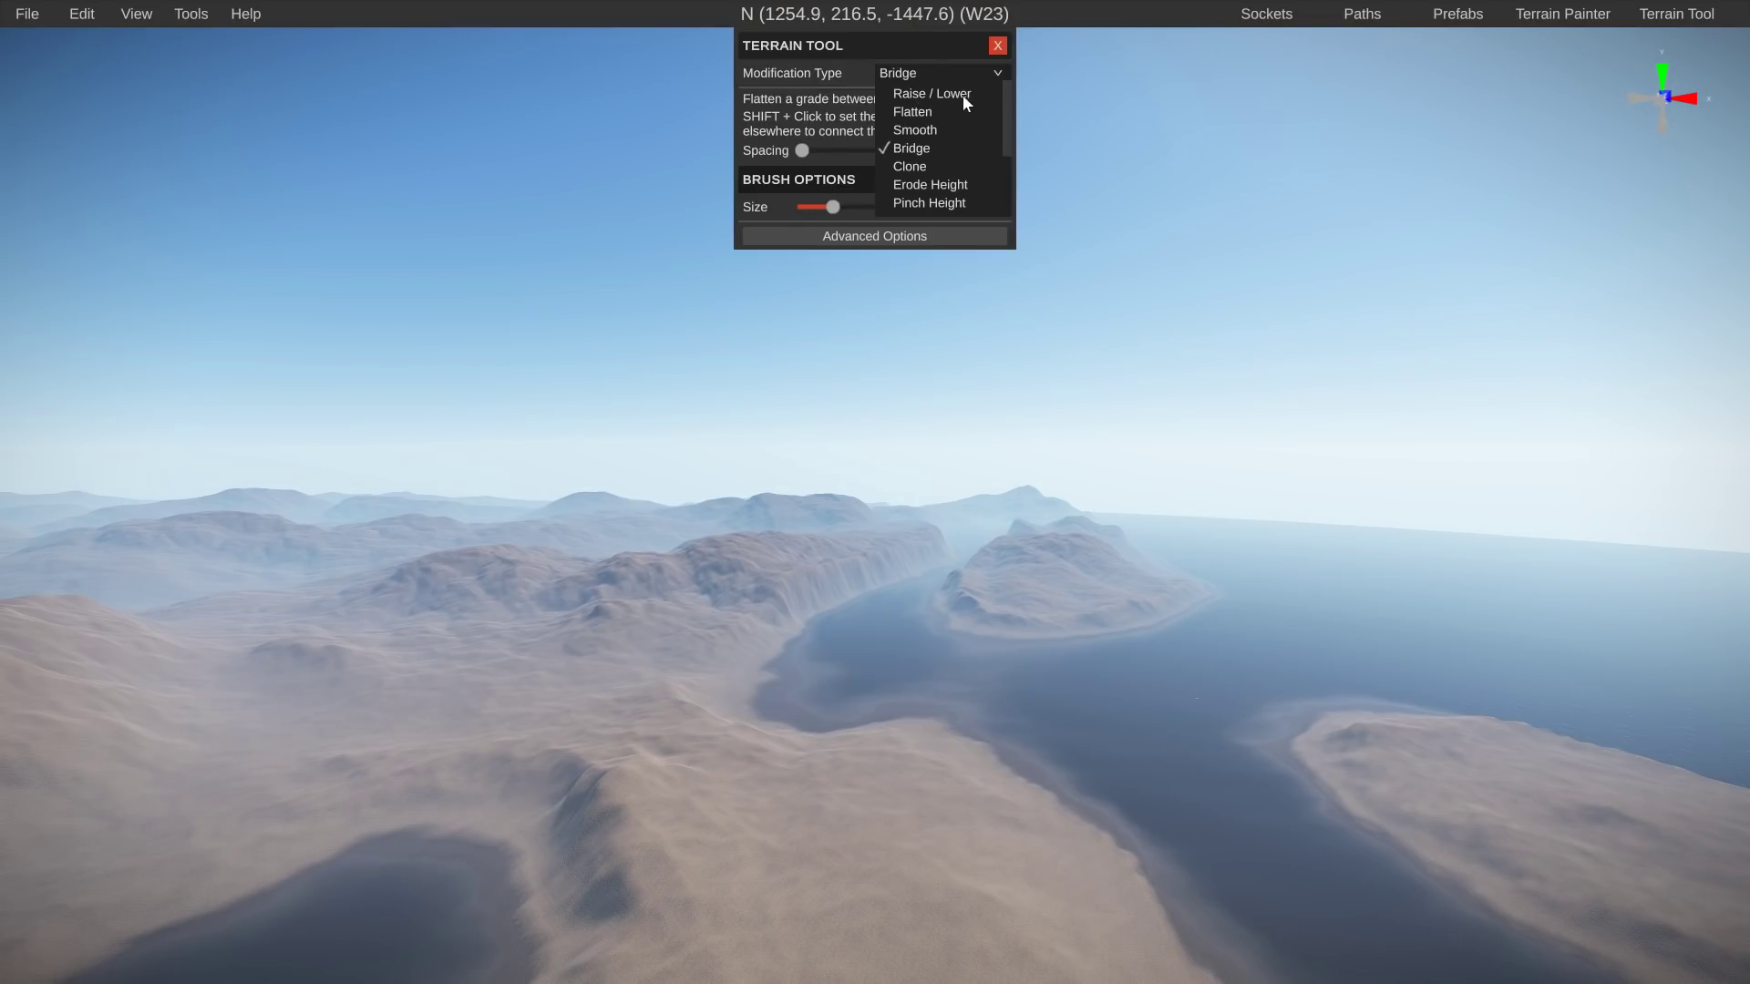
scroll(920, 100, down, 3)
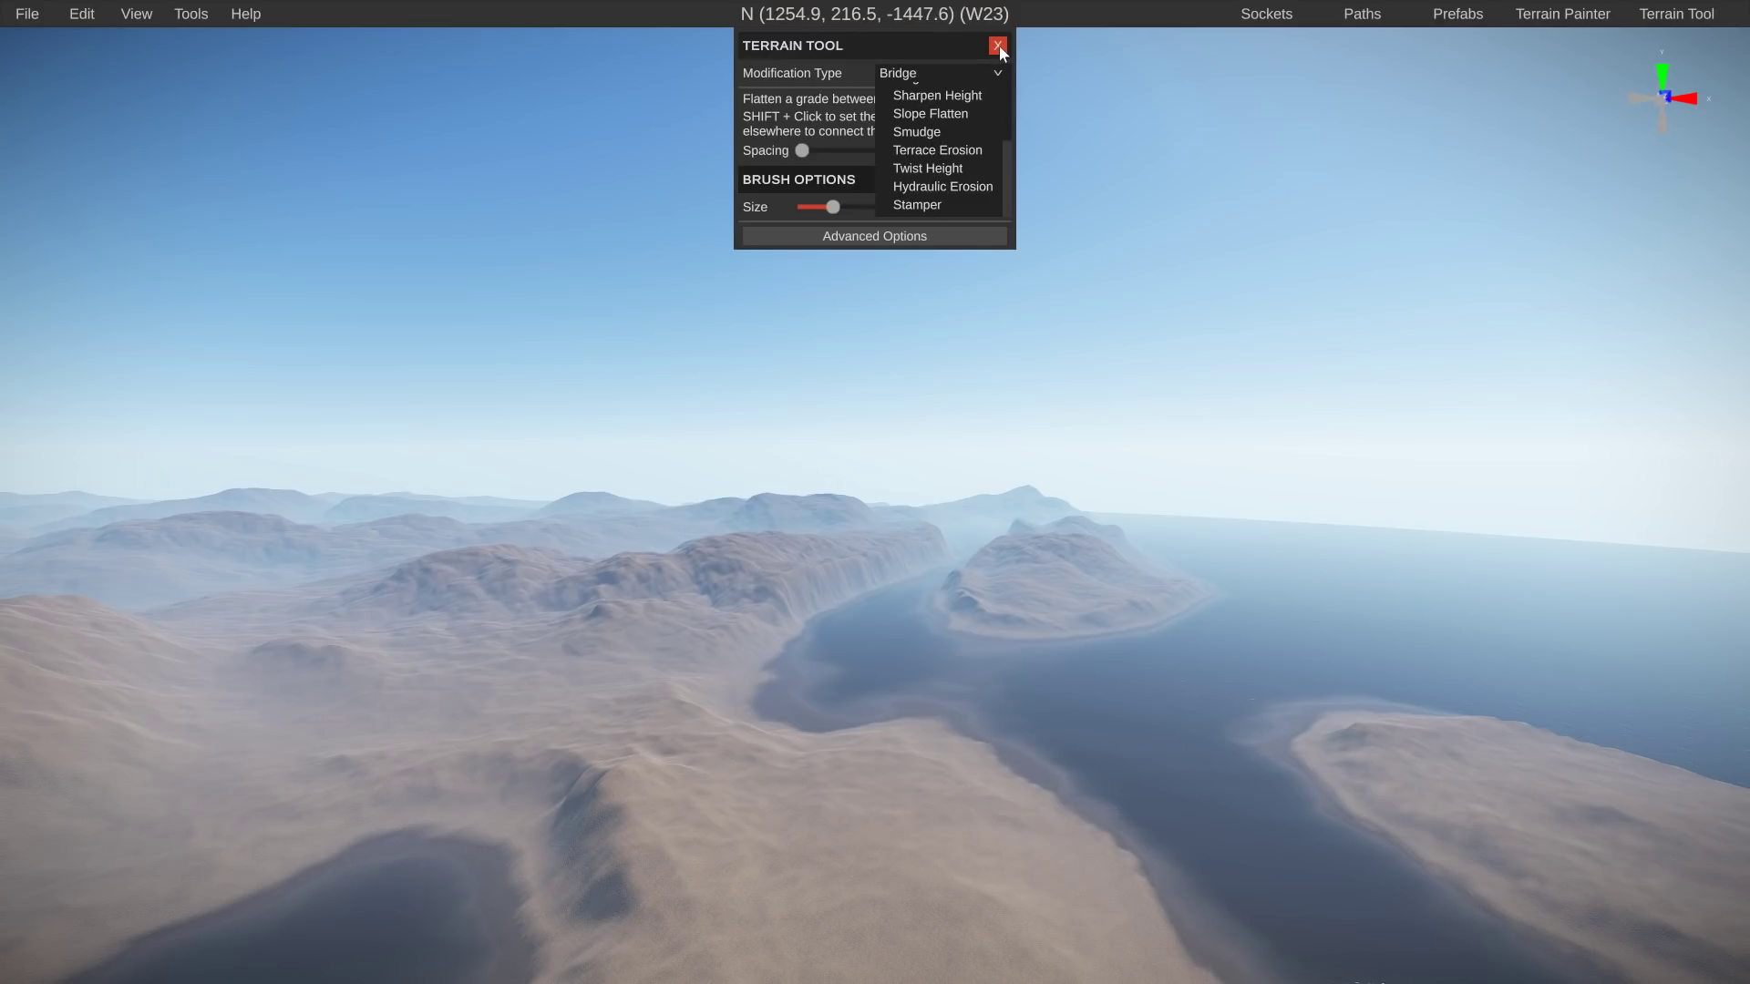
click(981, 79)
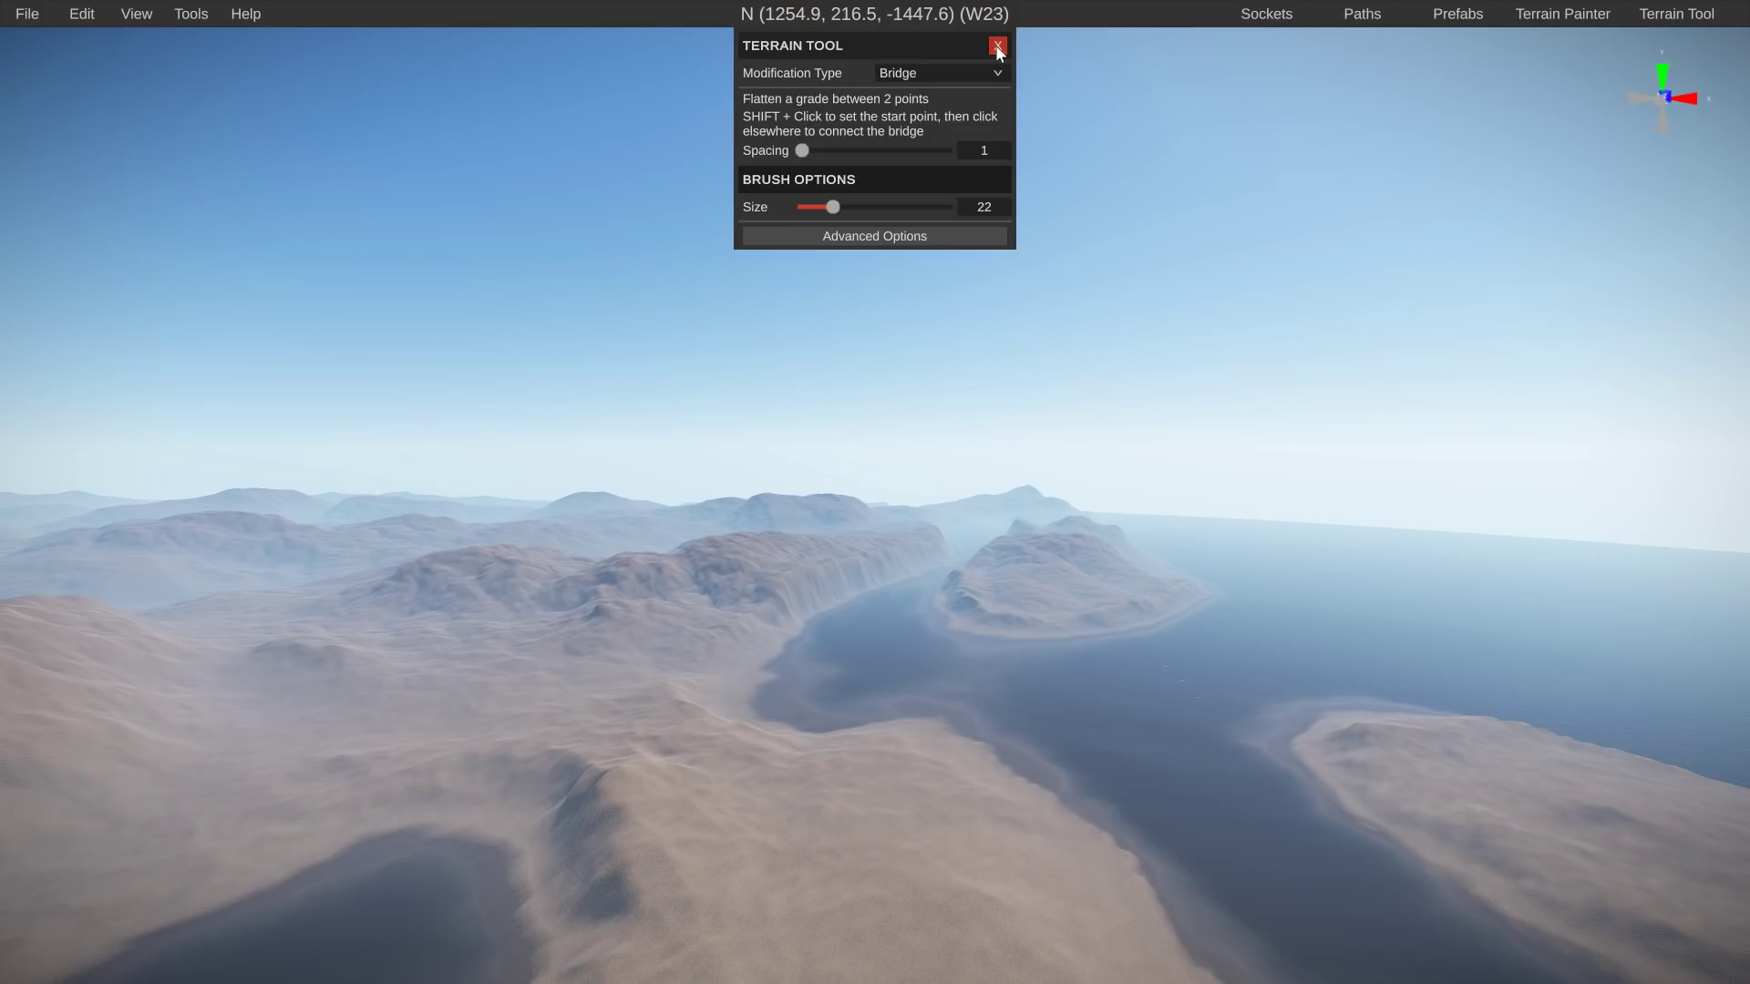
Close the terrain tool and inspect the side of the terrain bridge up close and the coastline from above
click(997, 47)
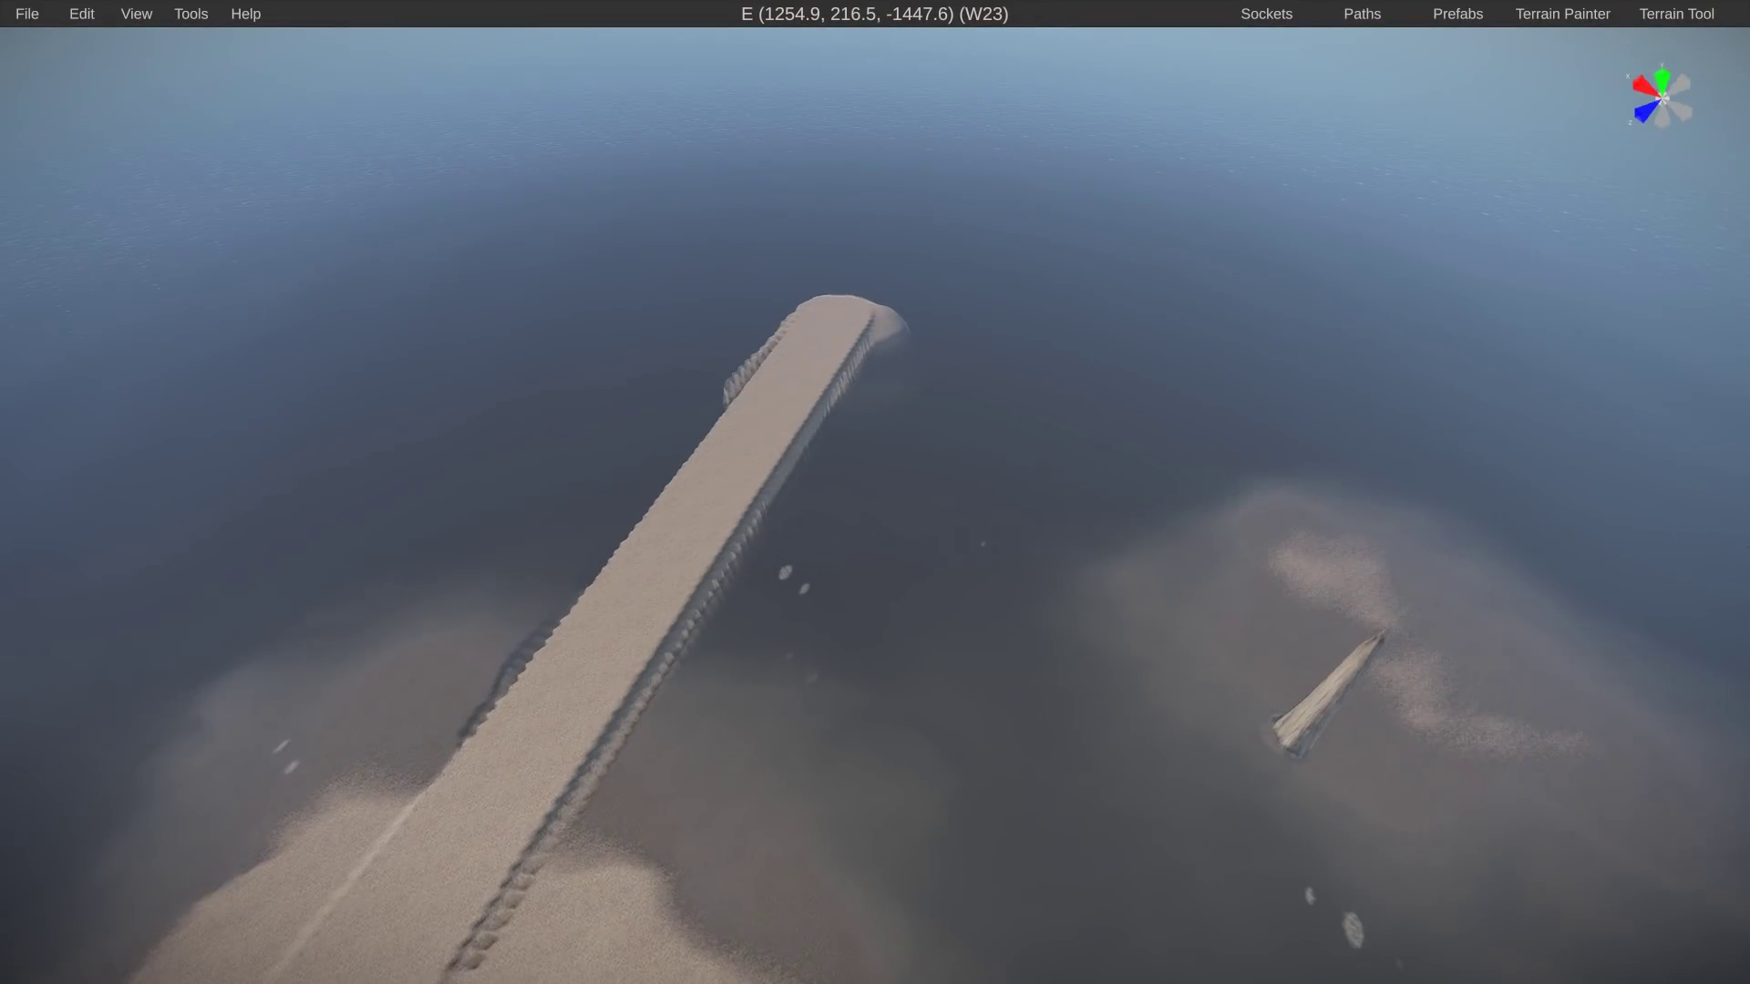
key(w)
right_drag(1412, 544, 47, 671)
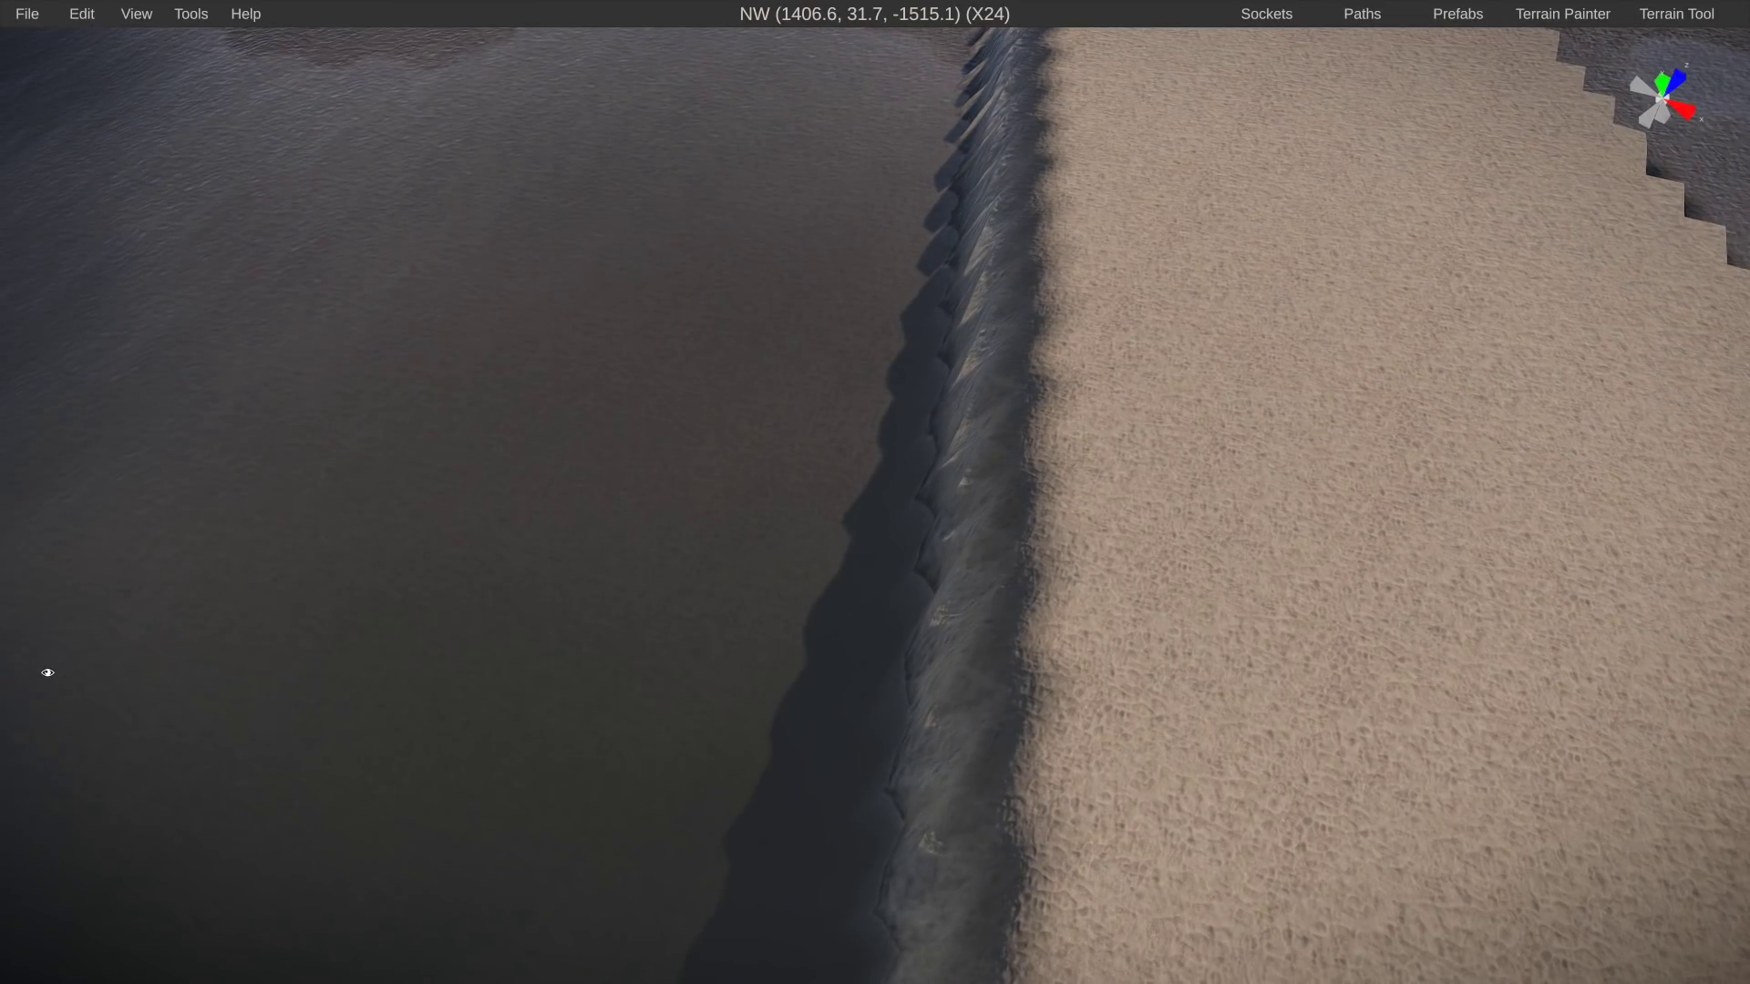
right_drag(47, 673, 30, 291)
key(w)
key(e)
right_drag(340, 171, 979, 295)
key(w)
key(e)
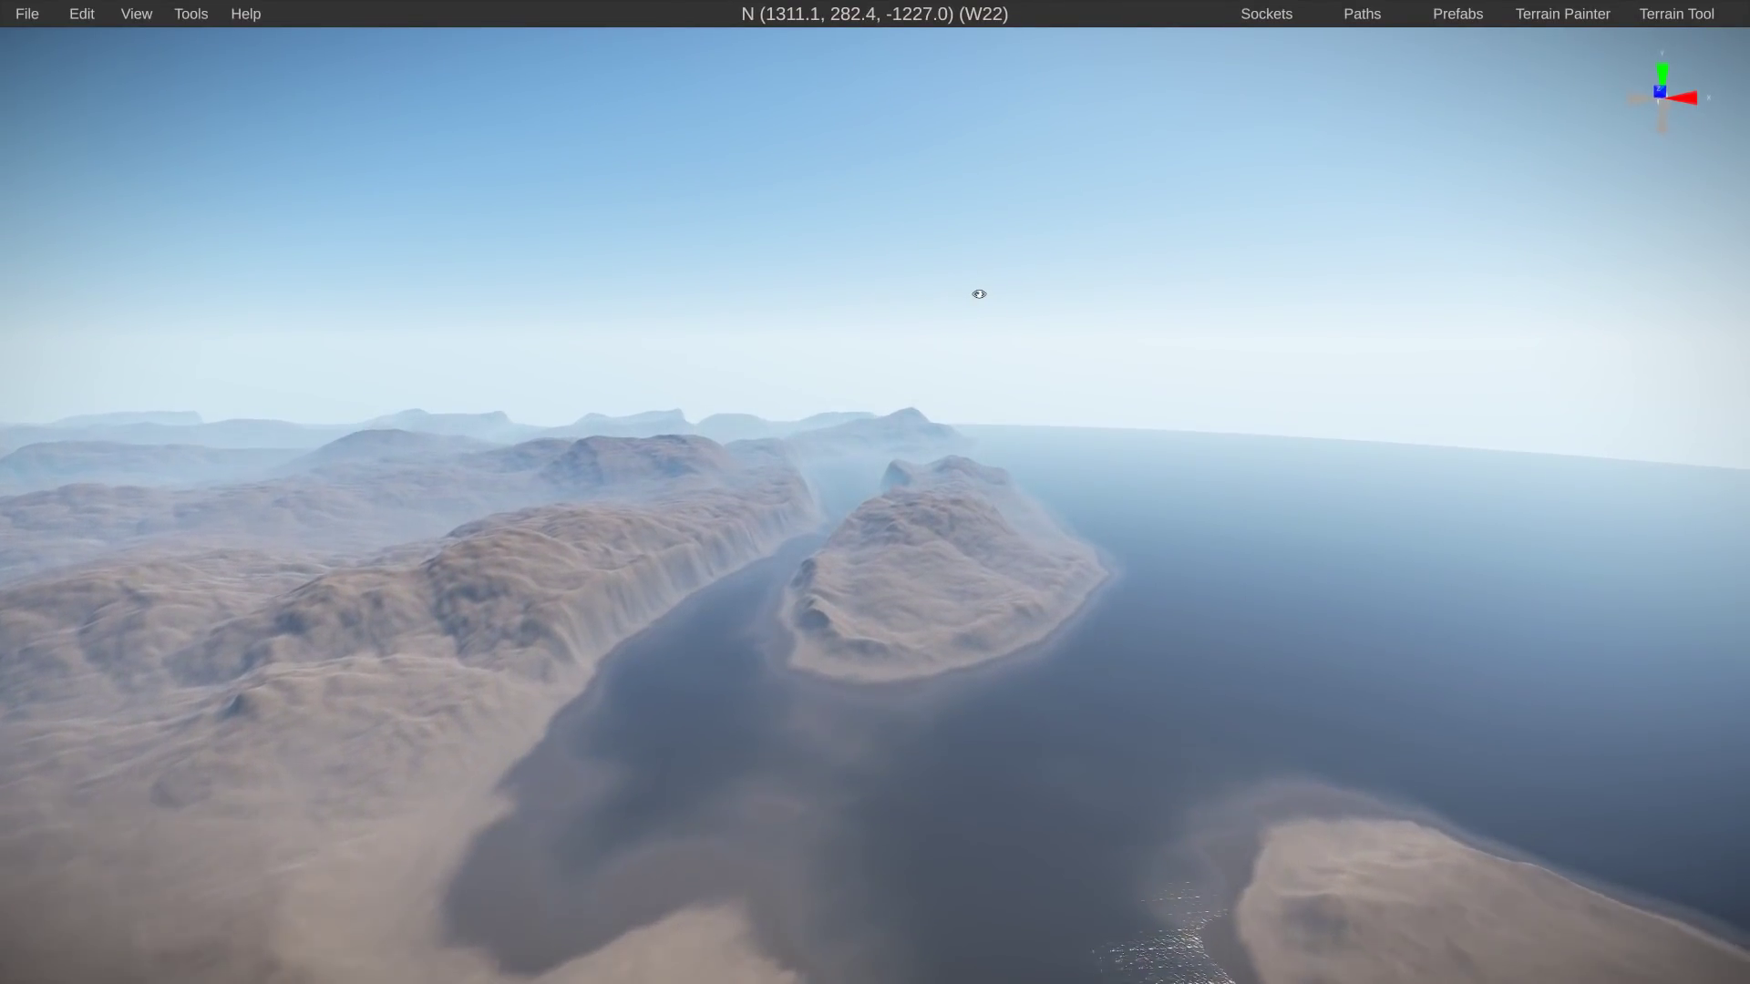
right_drag(978, 294, 730, 472)
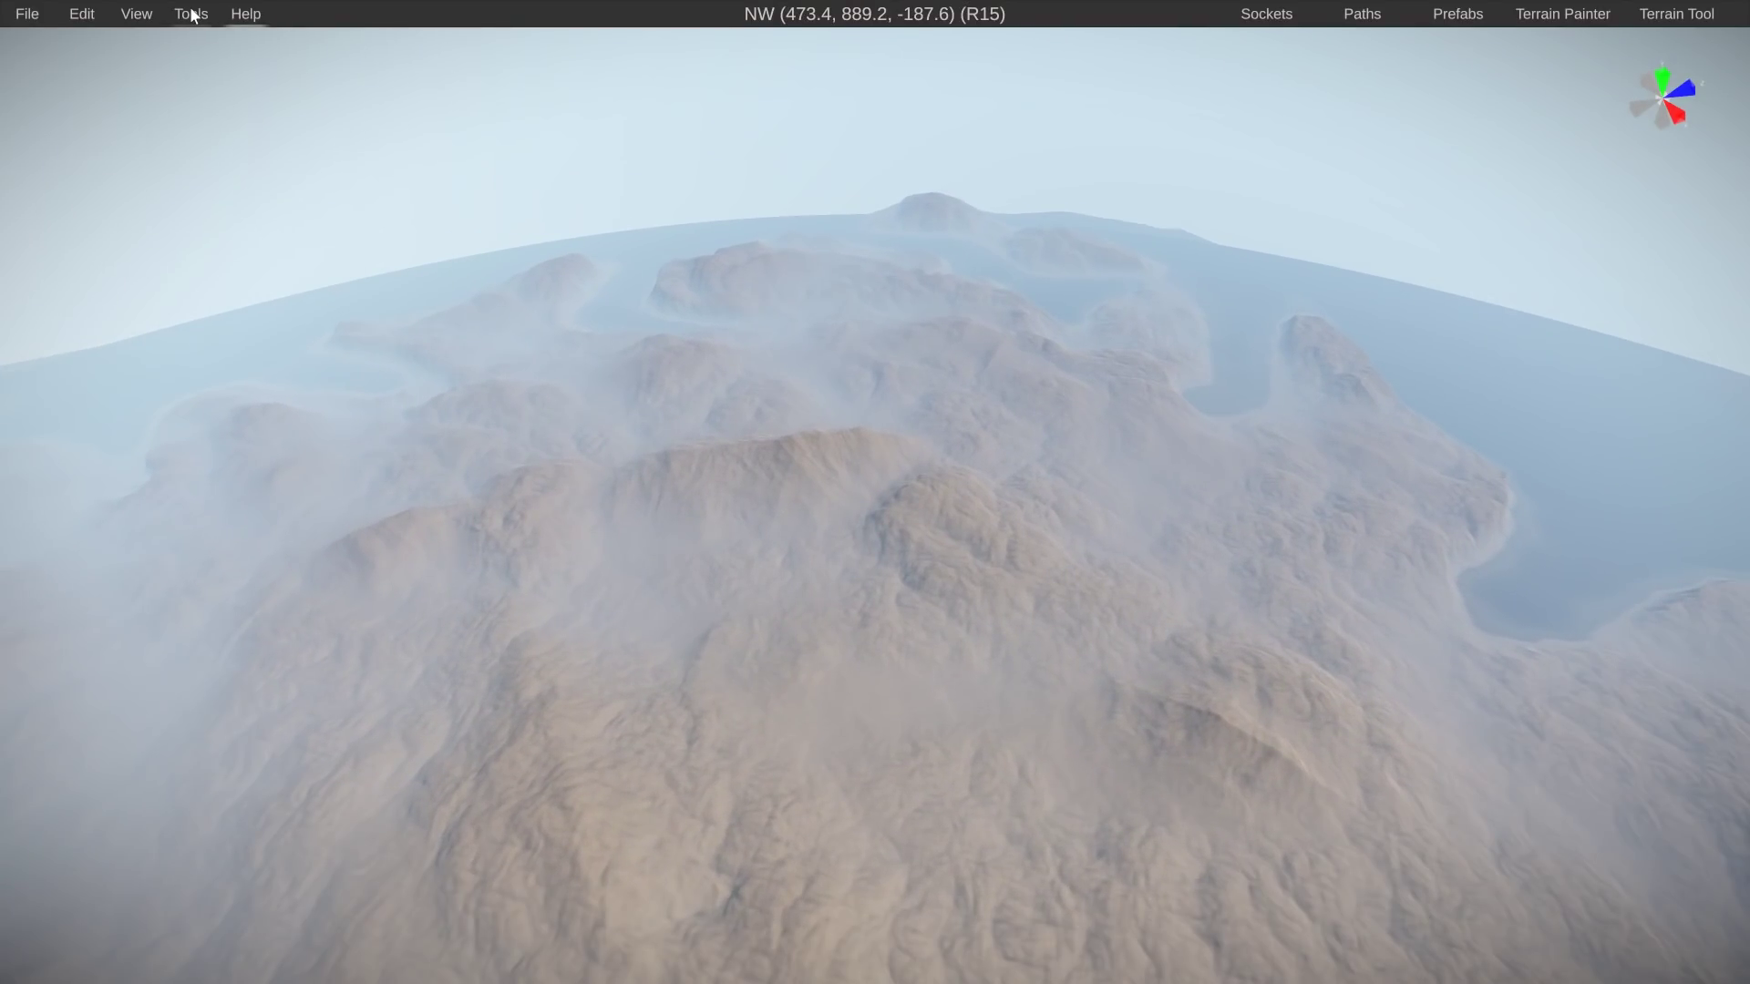
Examine the Resize Map settings, including the available resize modes, and cancel without resizing
click(183, 16)
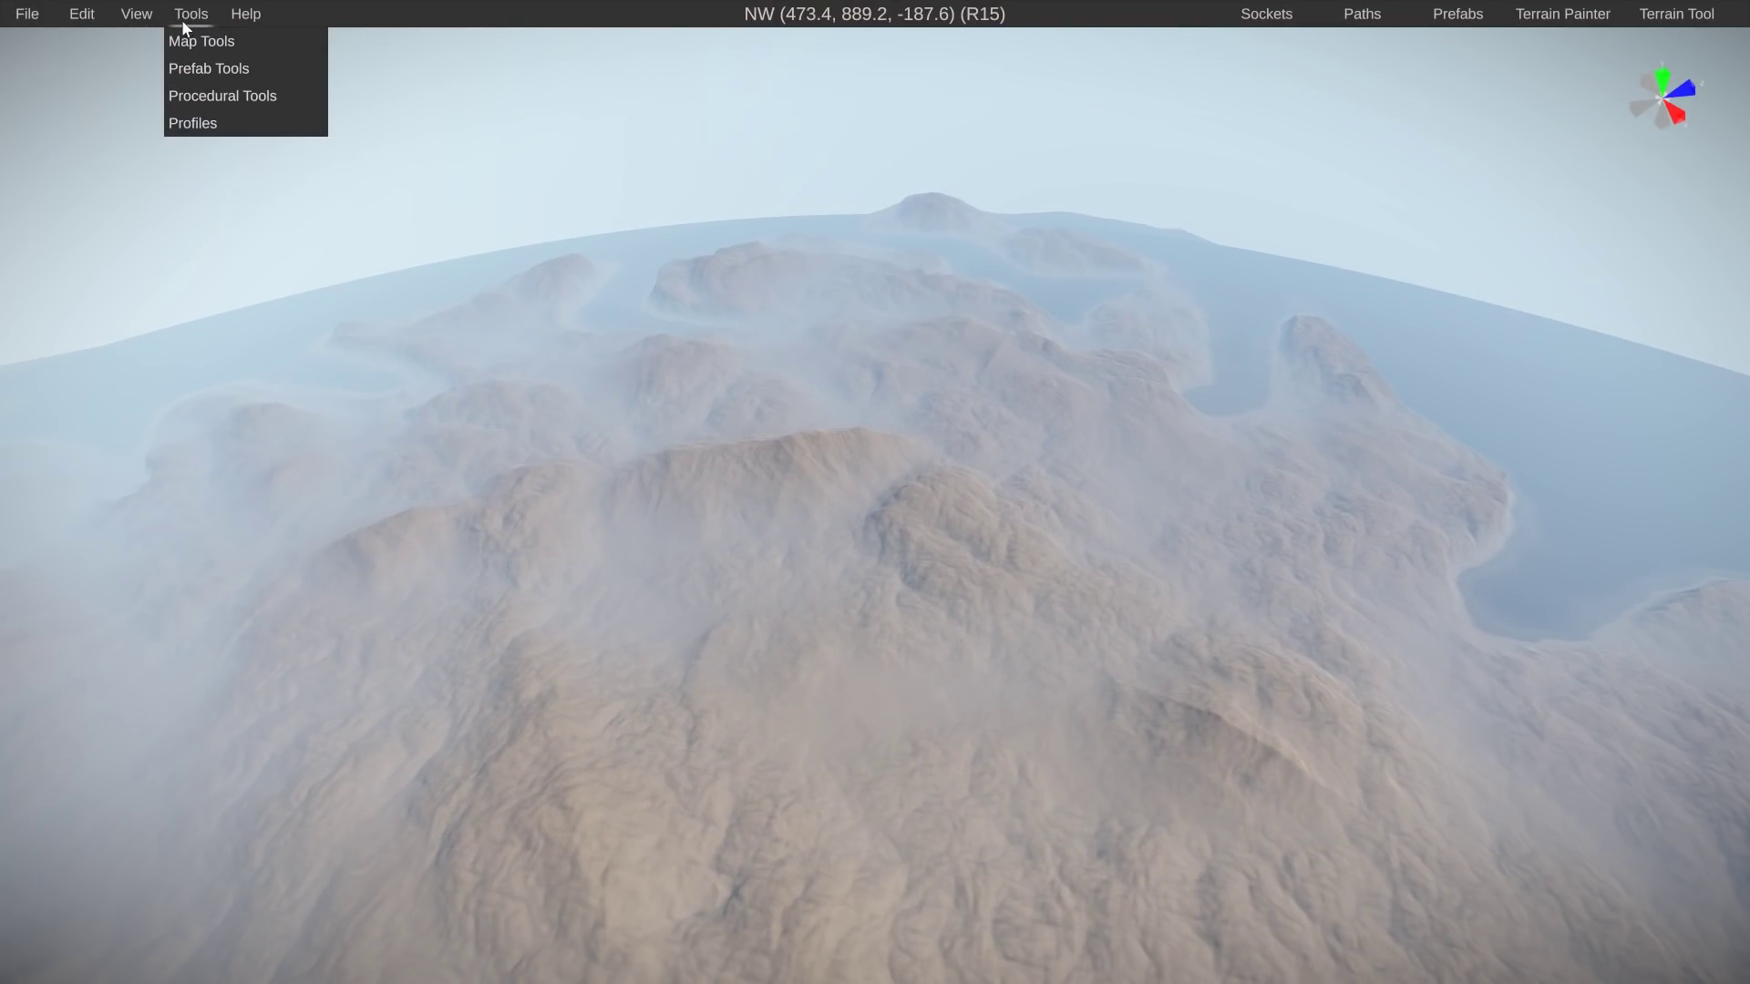
mouse_move(209, 97)
mouse_move(200, 38)
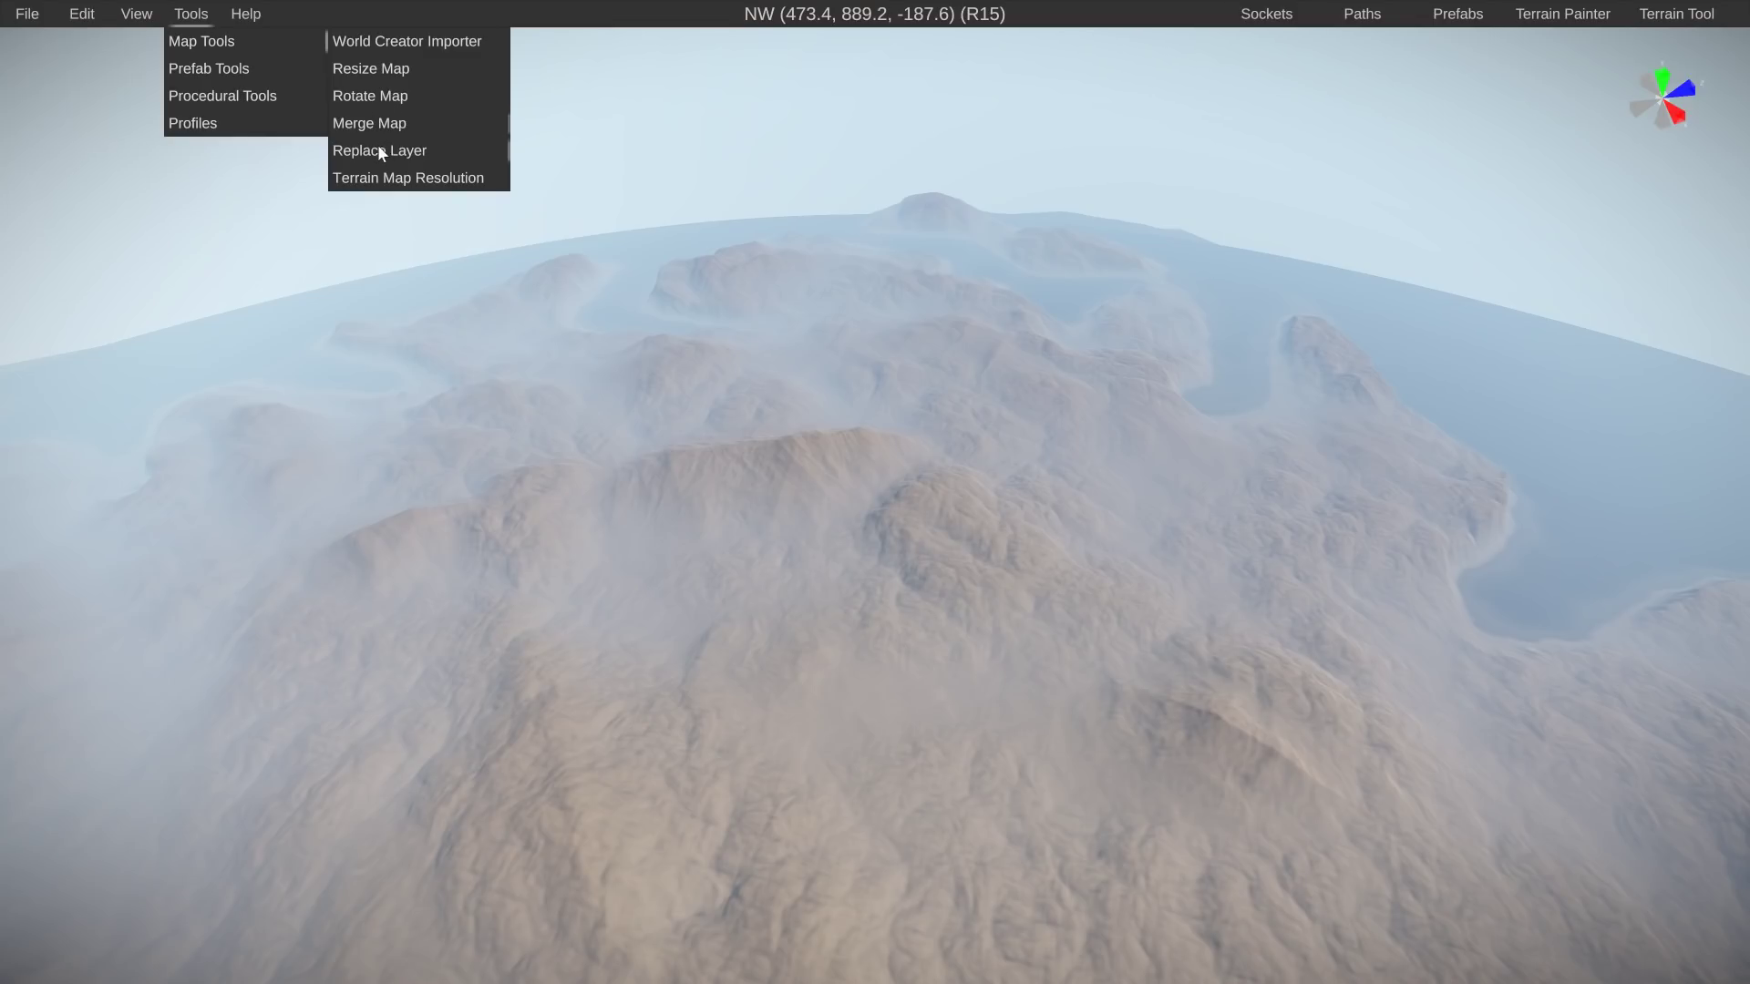
click(374, 69)
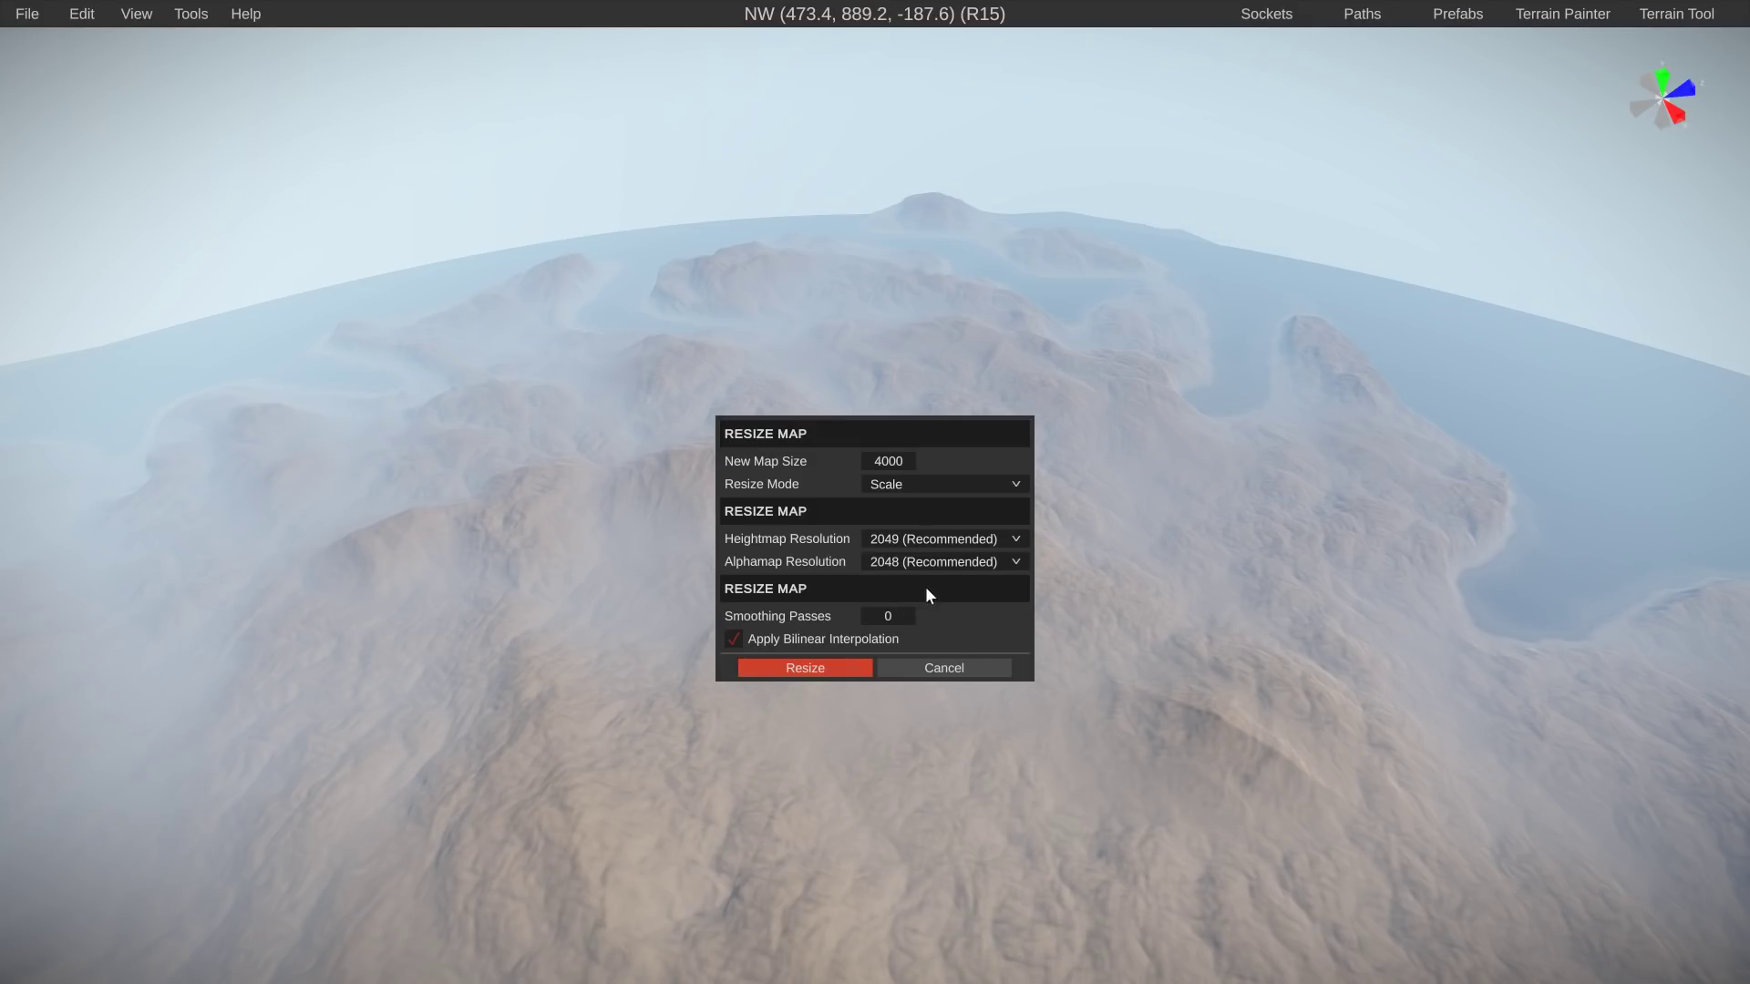
click(899, 484)
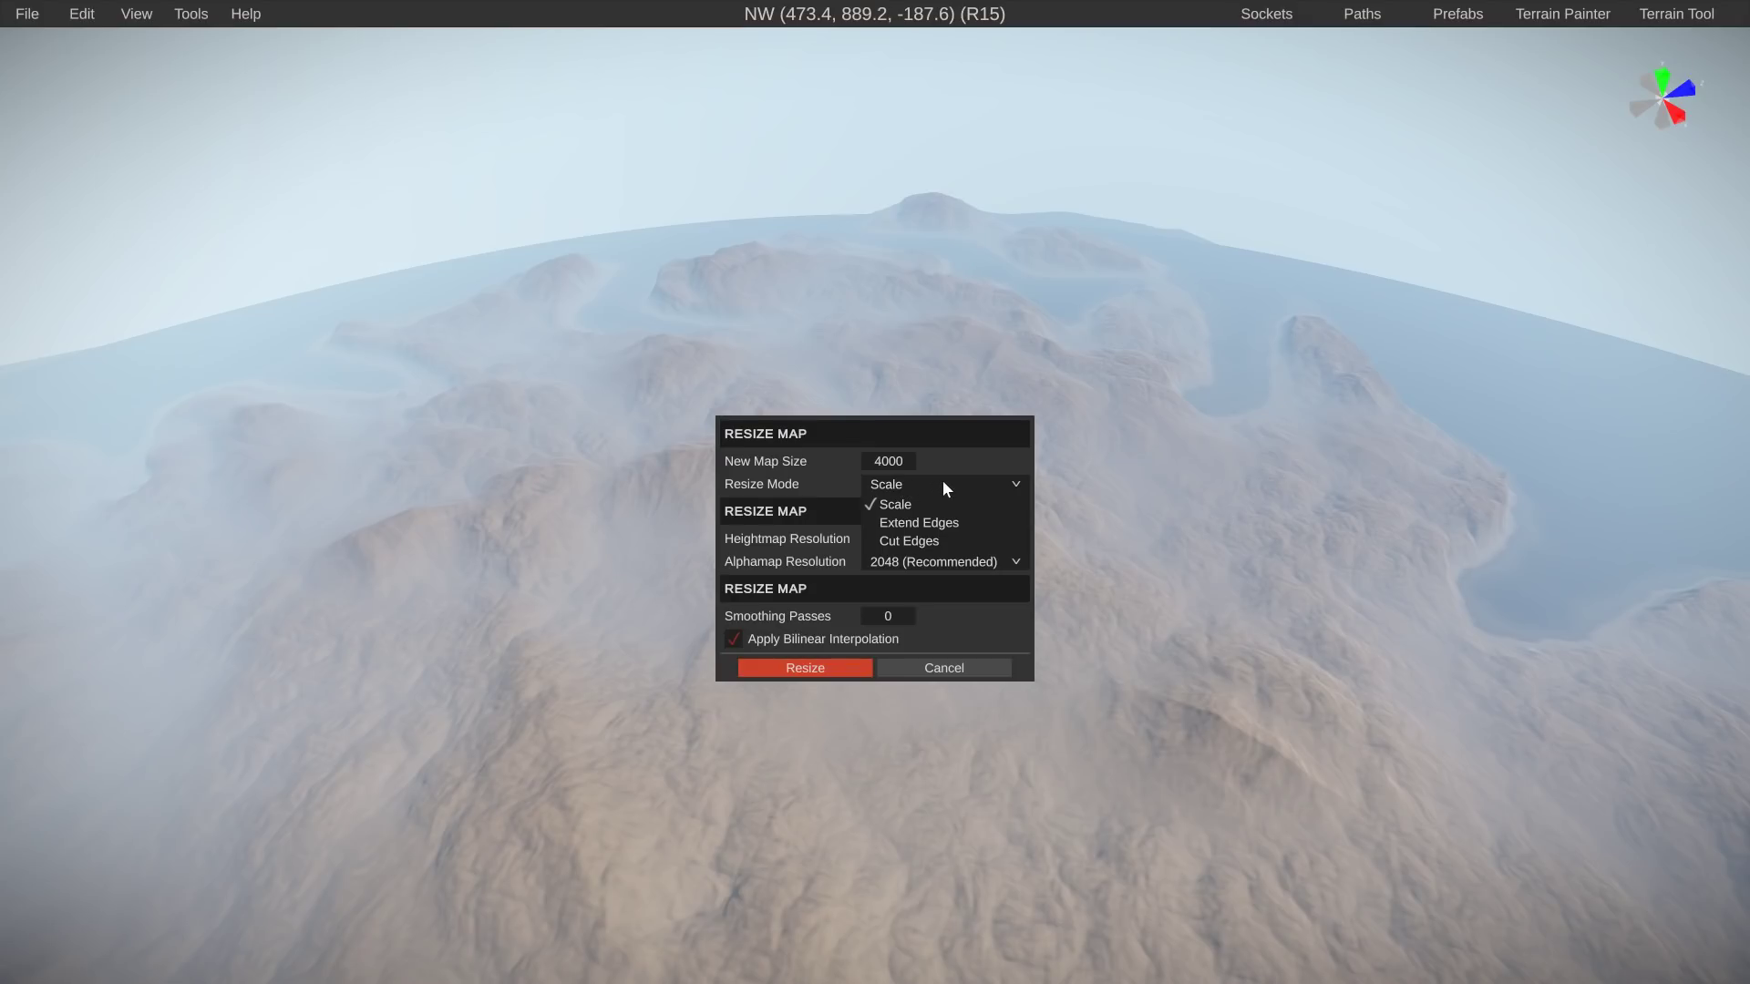
click(944, 484)
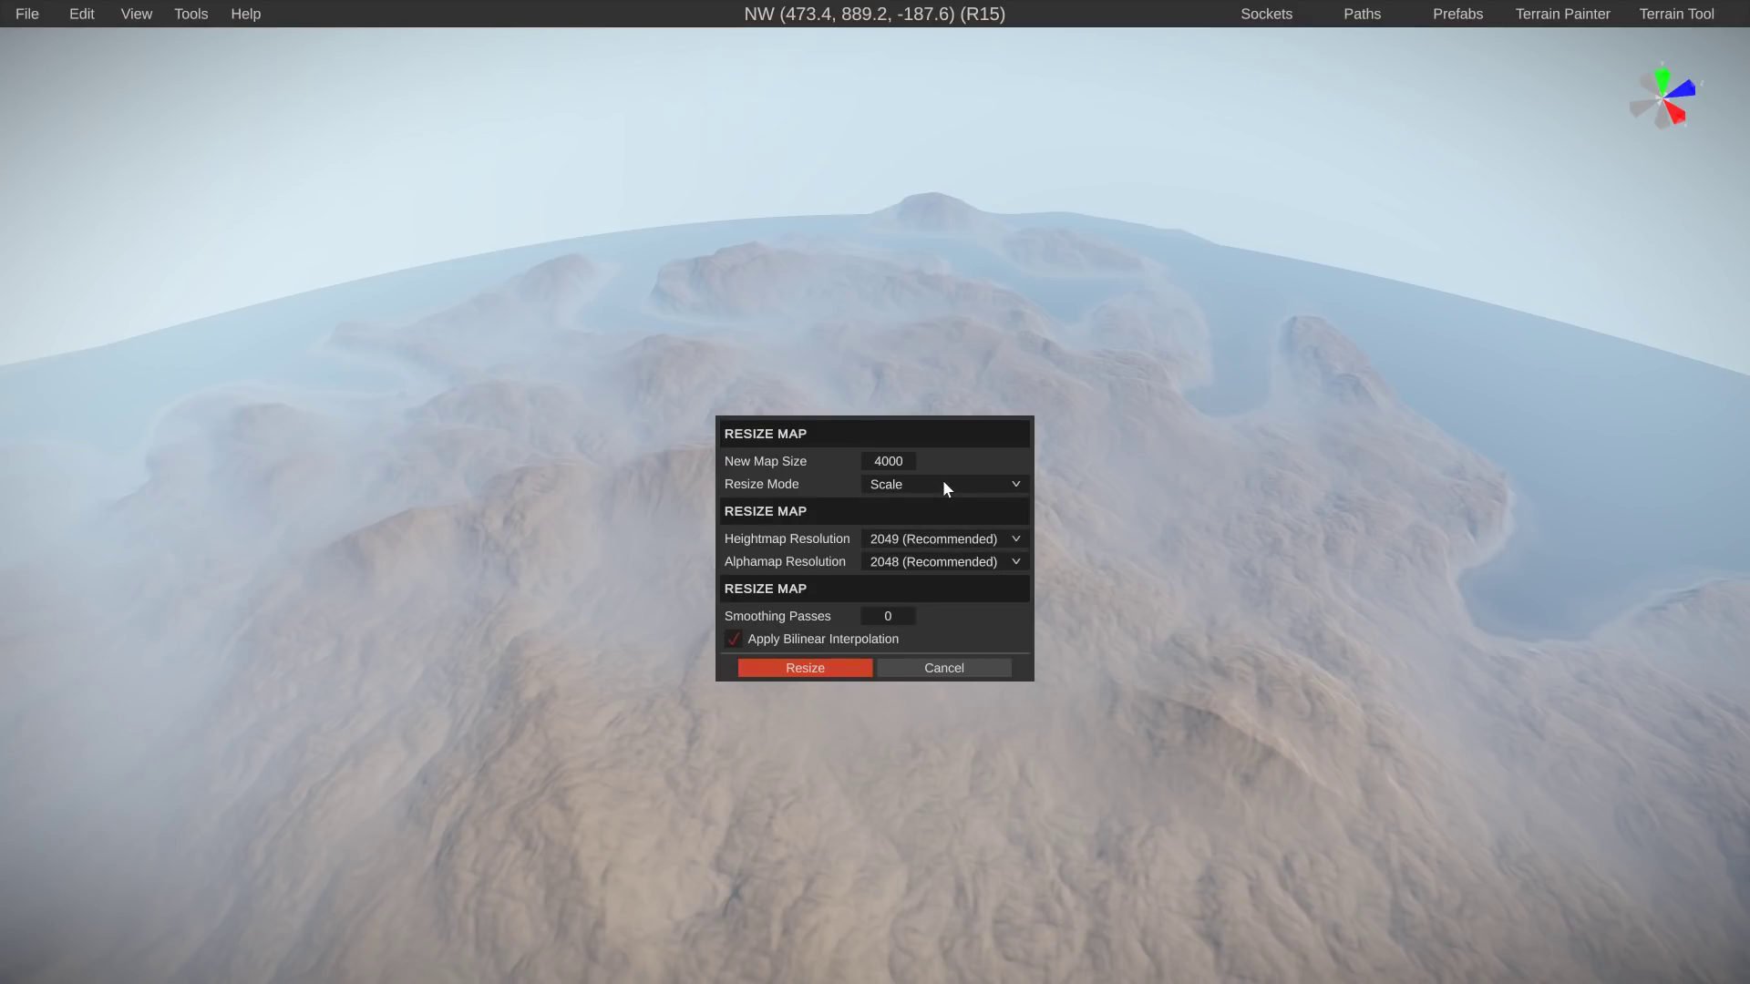
click(898, 663)
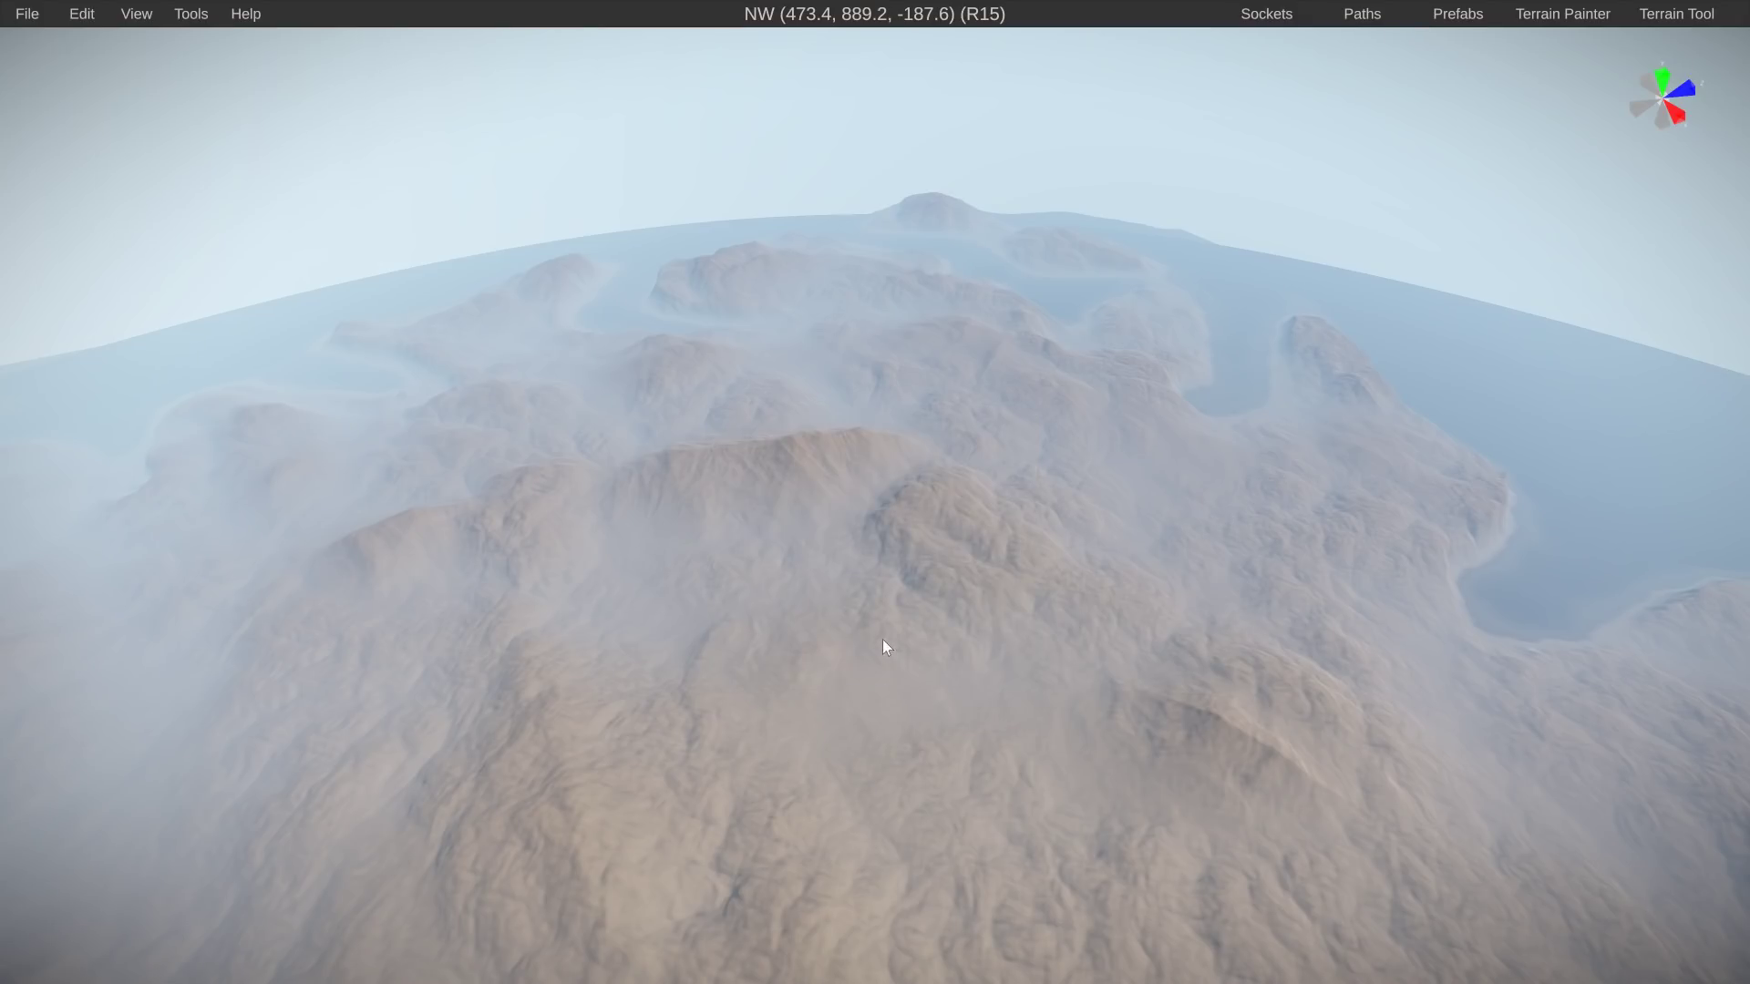
Open the preferences, check the movement controls, and set the camera speed to 125 and the fast camera speed to 188
right_drag(686, 285, 1033, 415)
key(w)
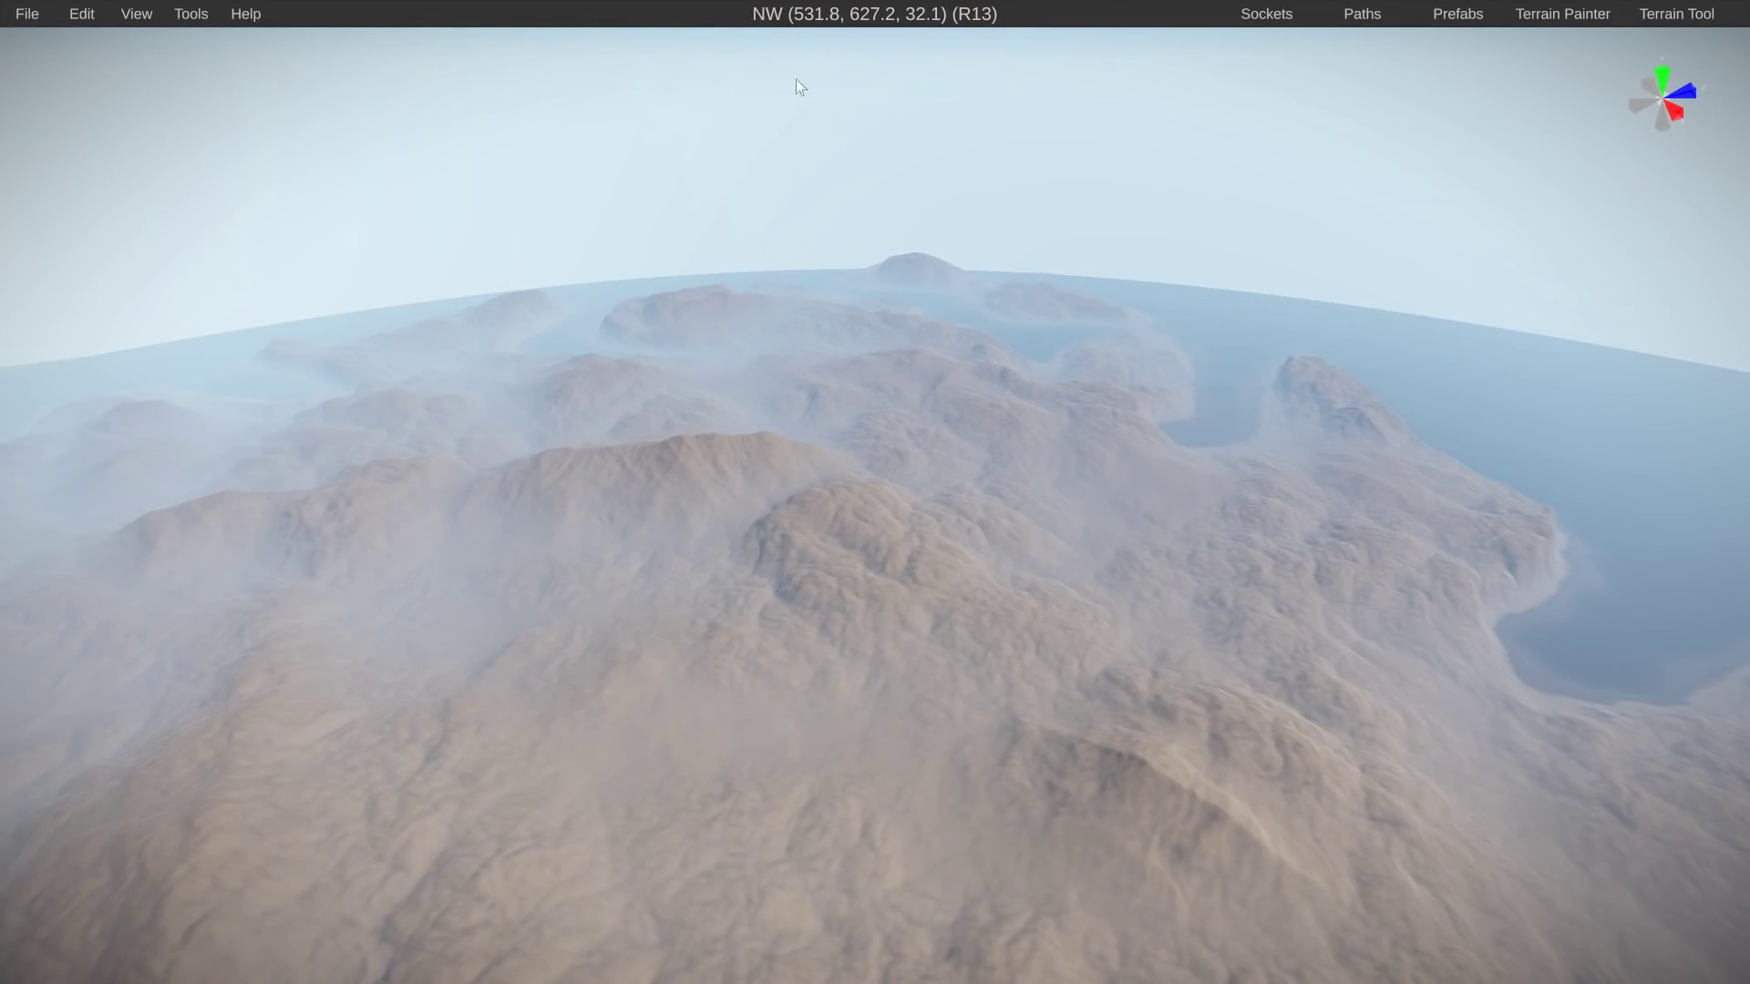
click(135, 20)
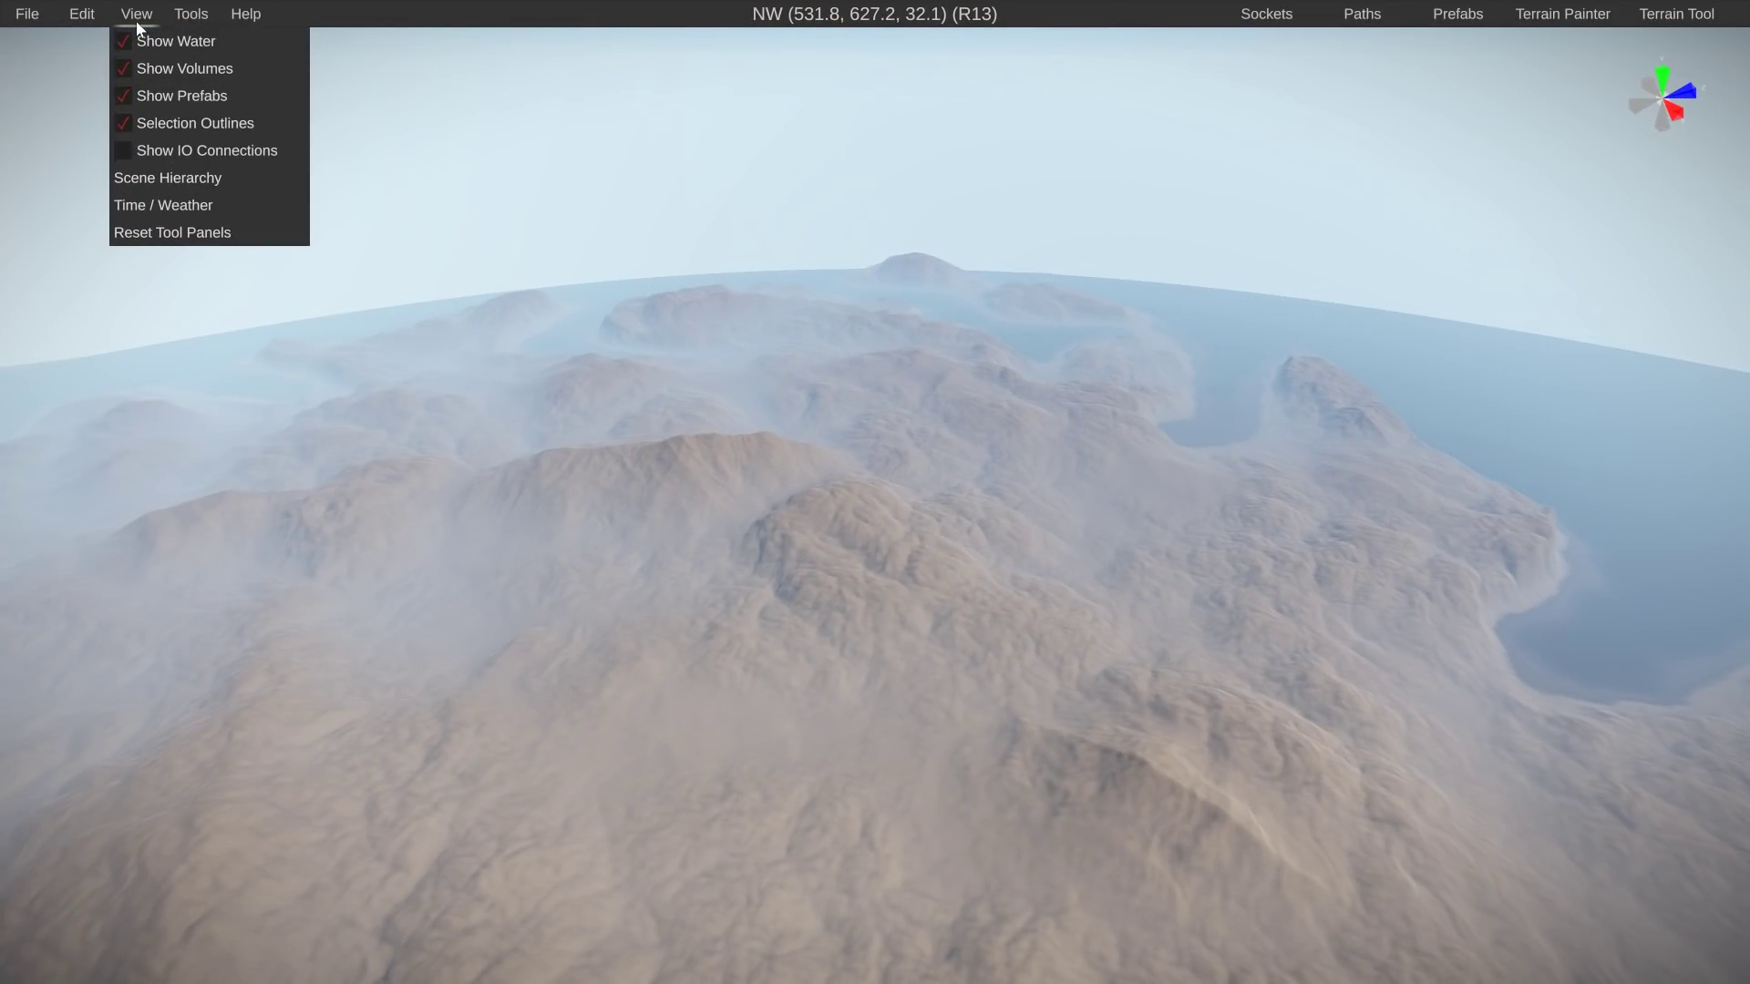
click(82, 17)
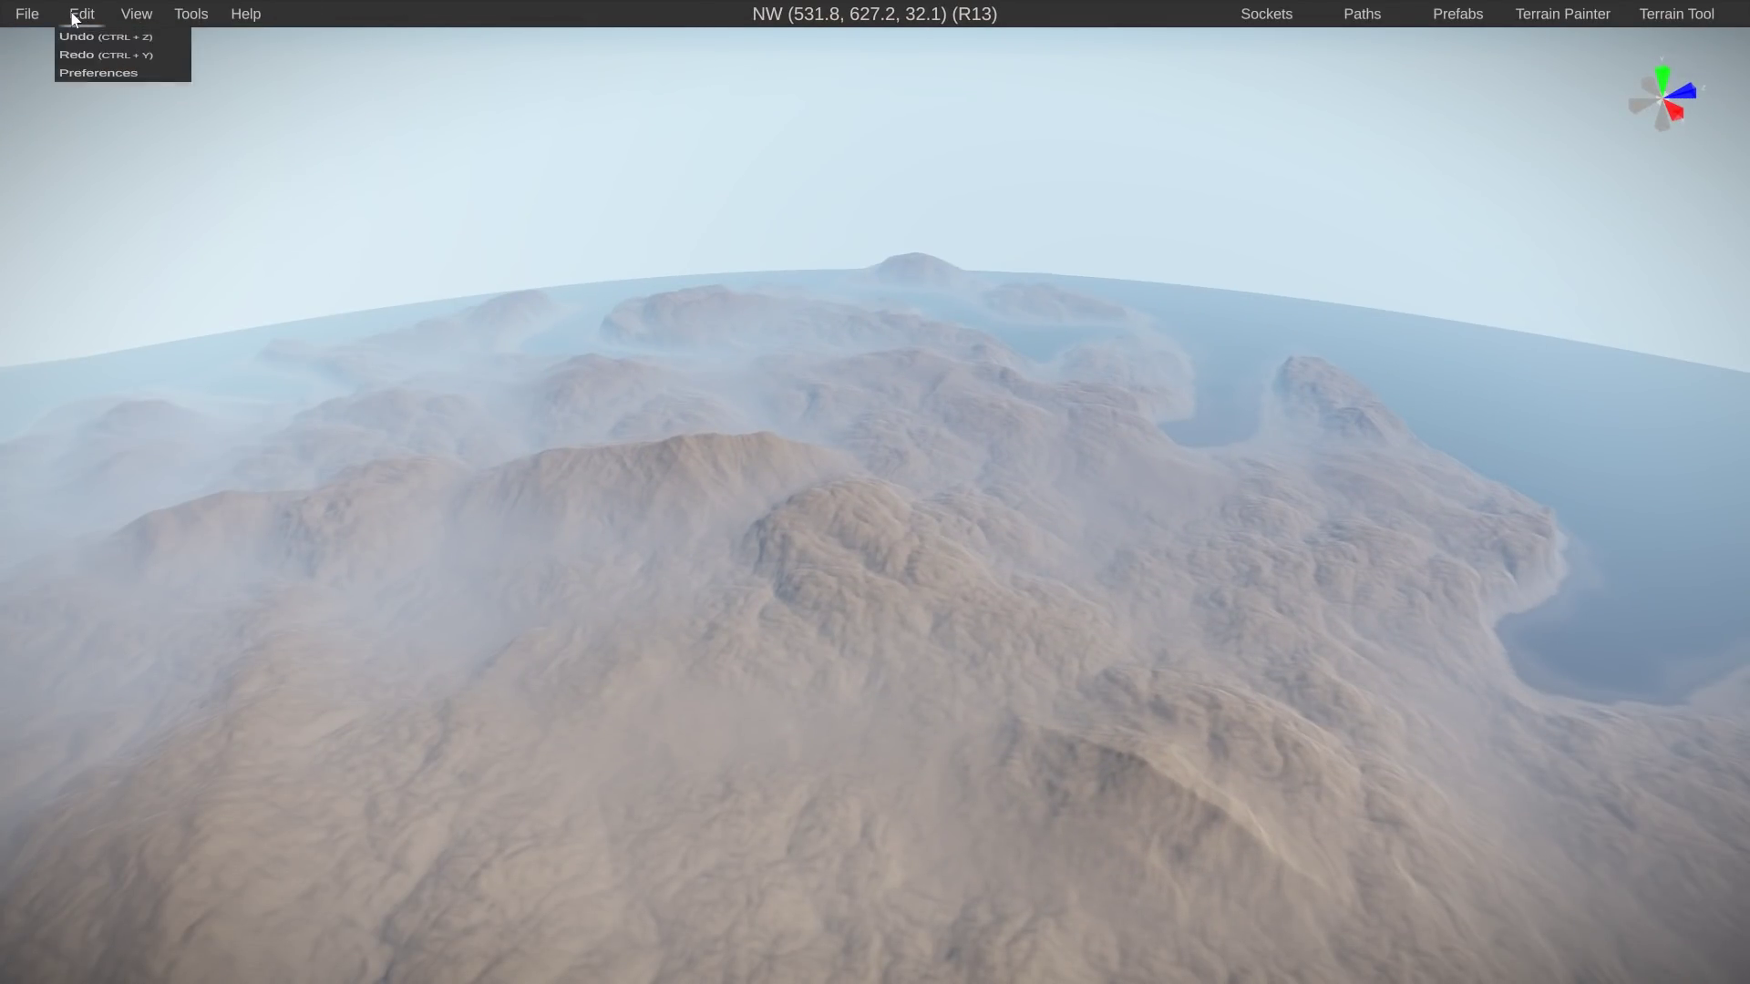
click(88, 94)
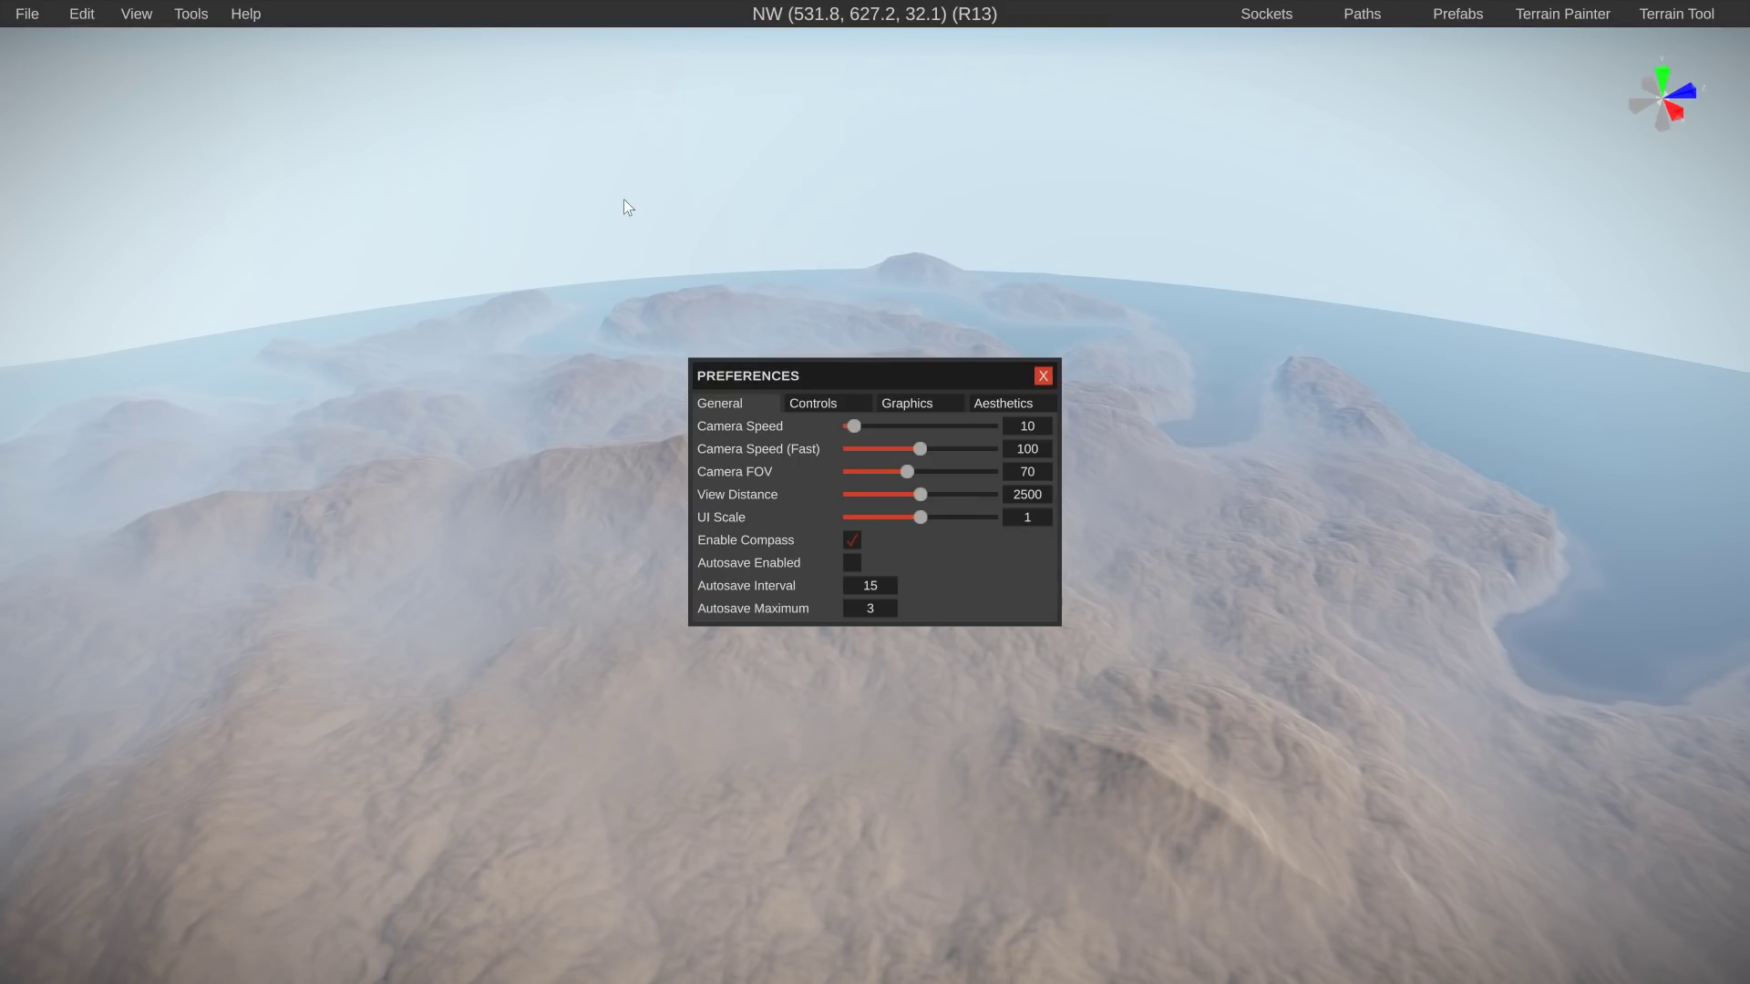
click(838, 402)
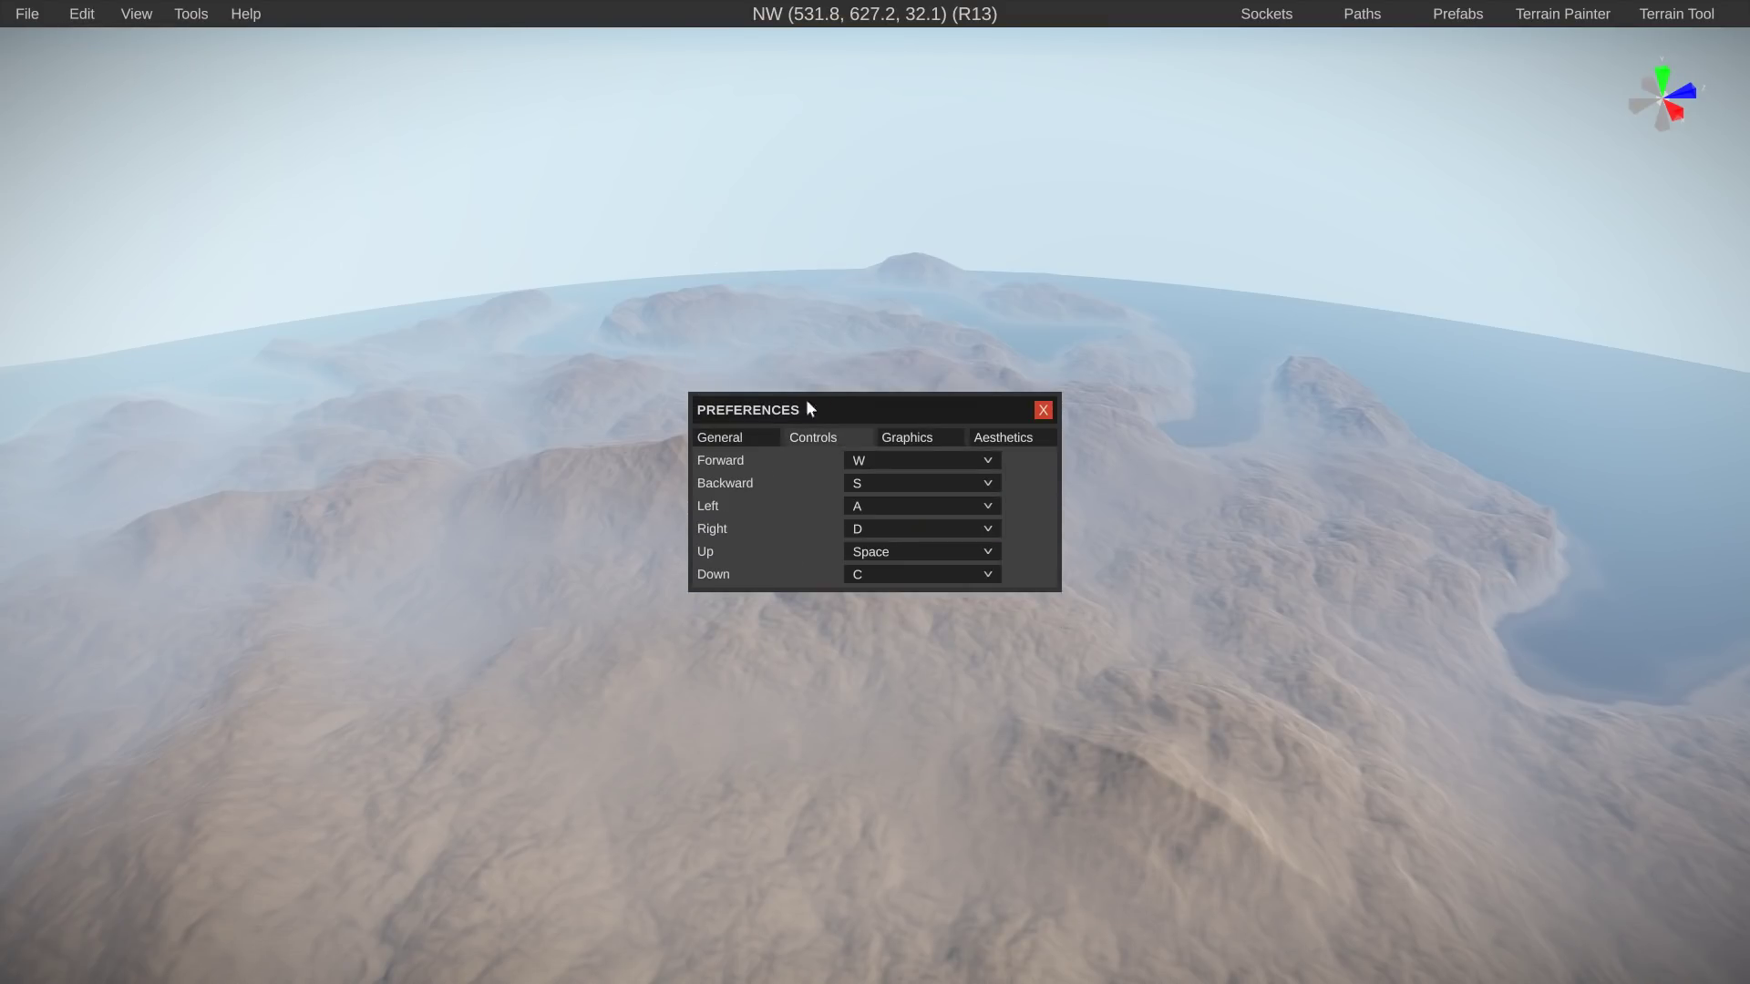
click(727, 438)
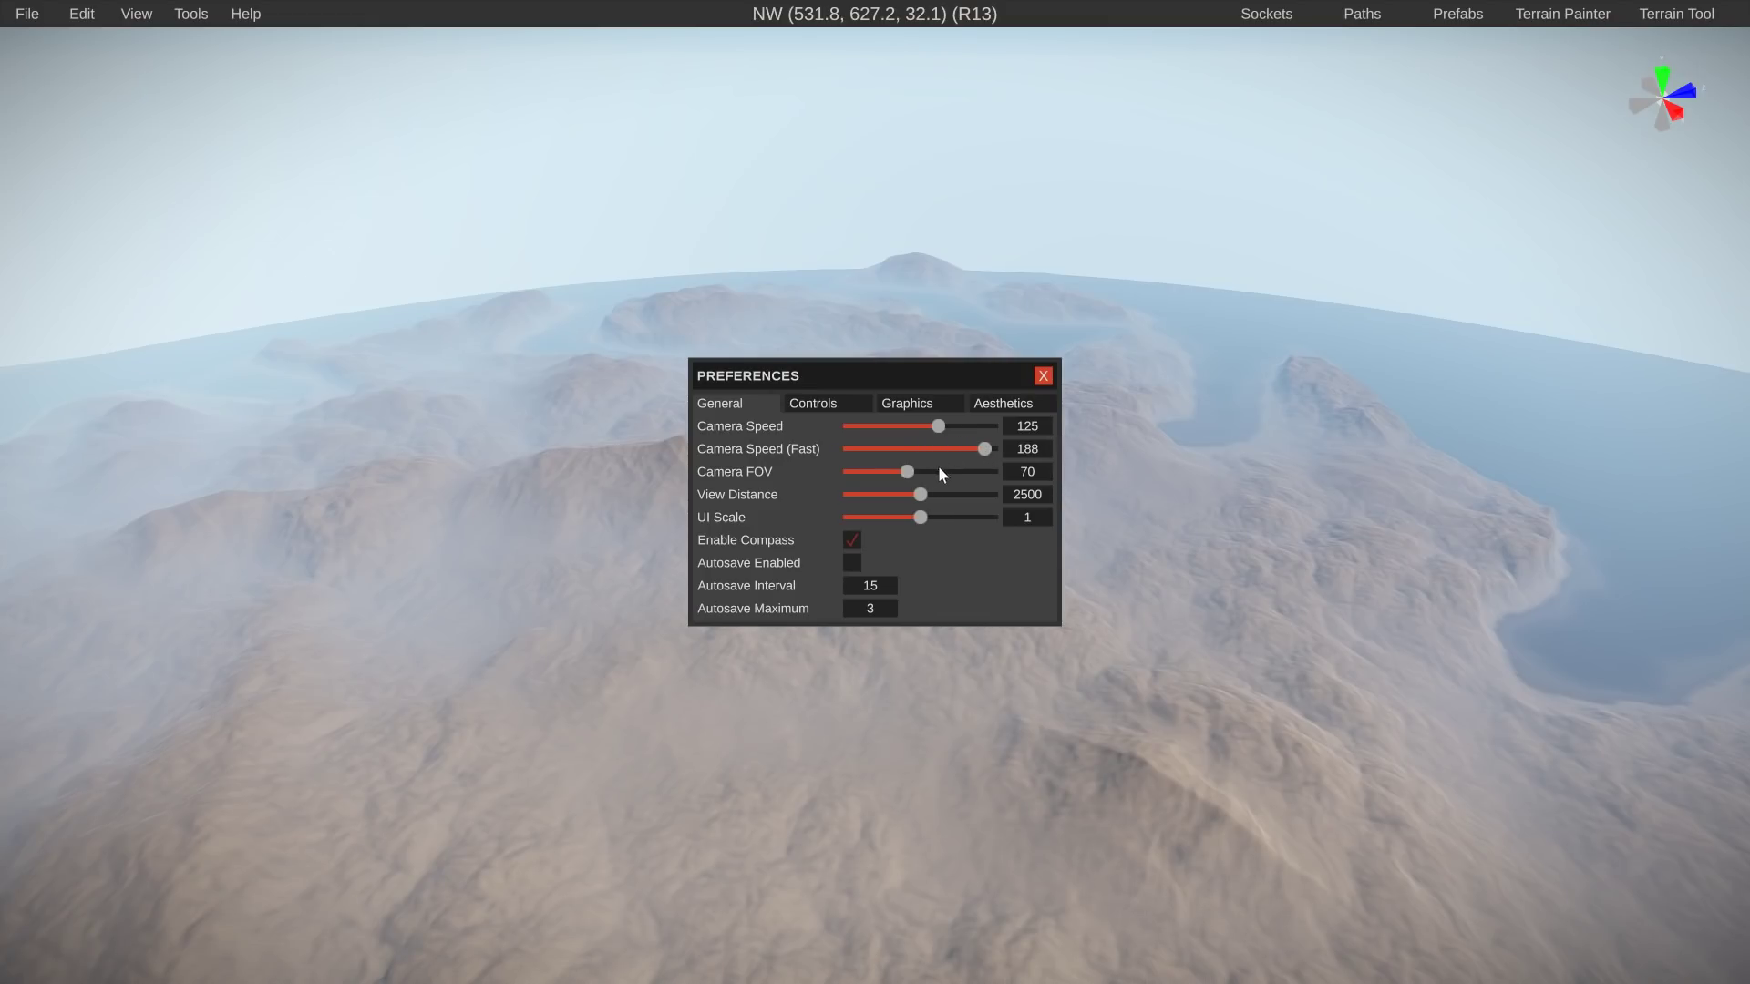
Set the camera FOV to 78, view distance to 5000 and UI scale to 1.25, review the graphics preferences and close them
mouse_move(911, 468)
mouse_down()
mouse_move(975, 470)
mouse_move(917, 472)
mouse_up()
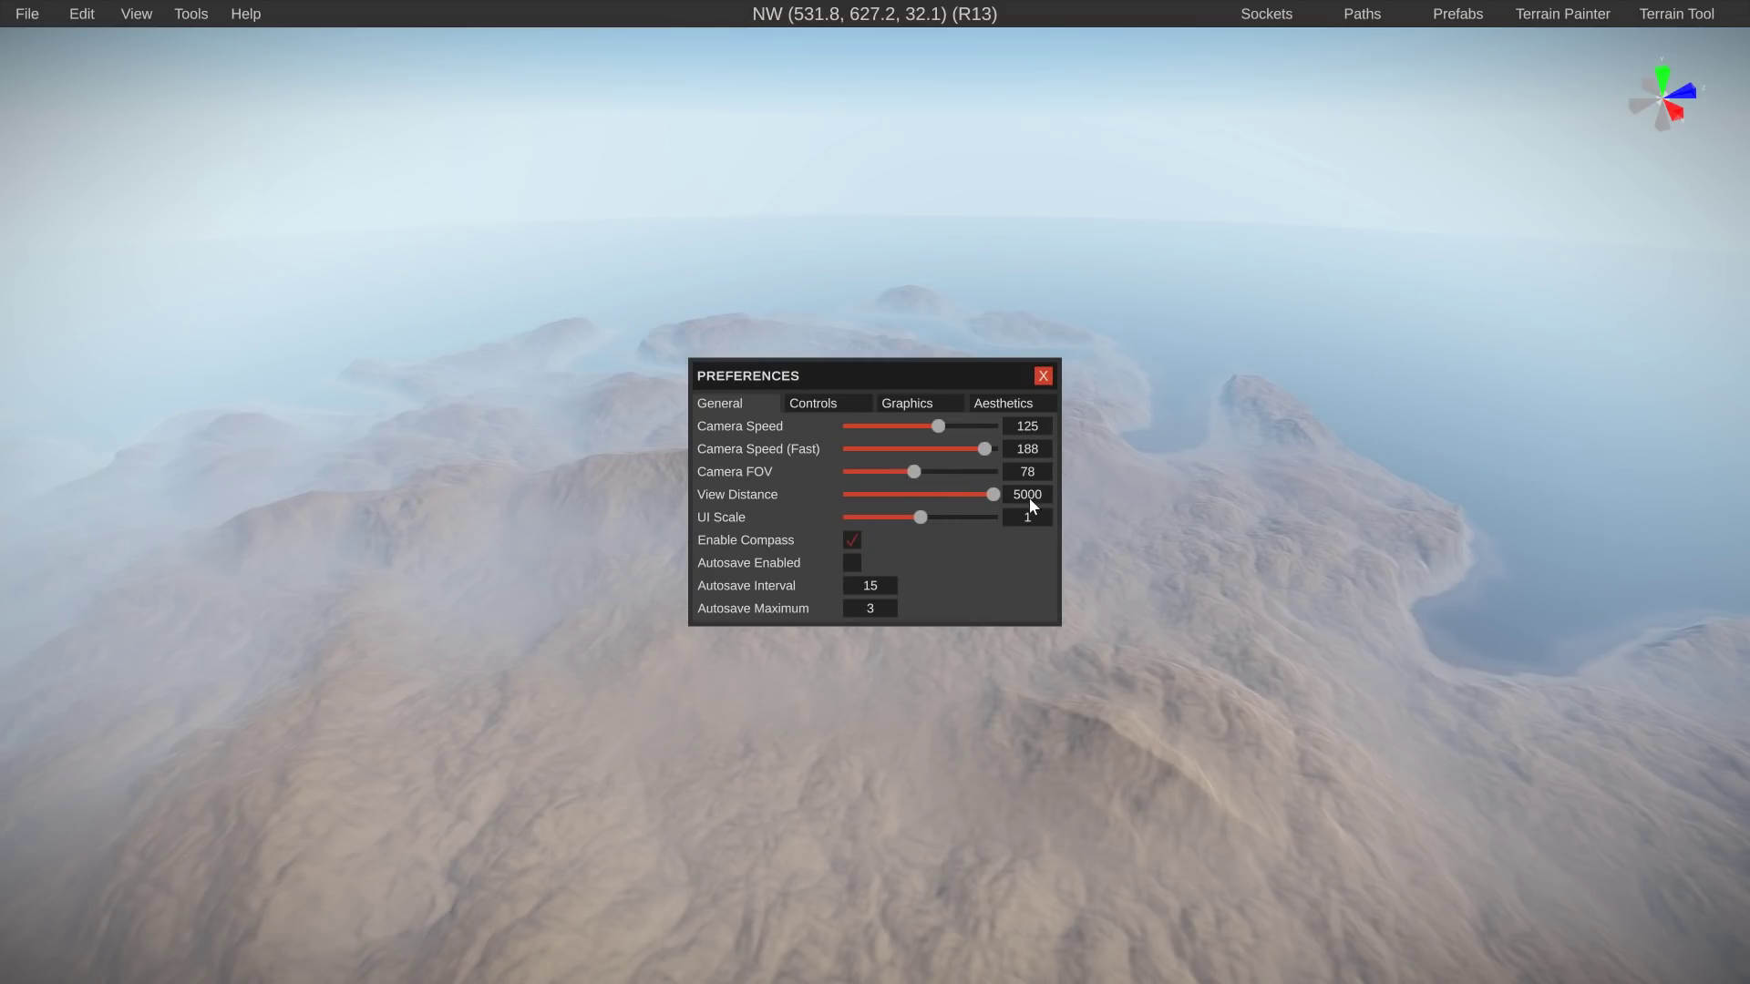
drag(922, 517, 975, 508)
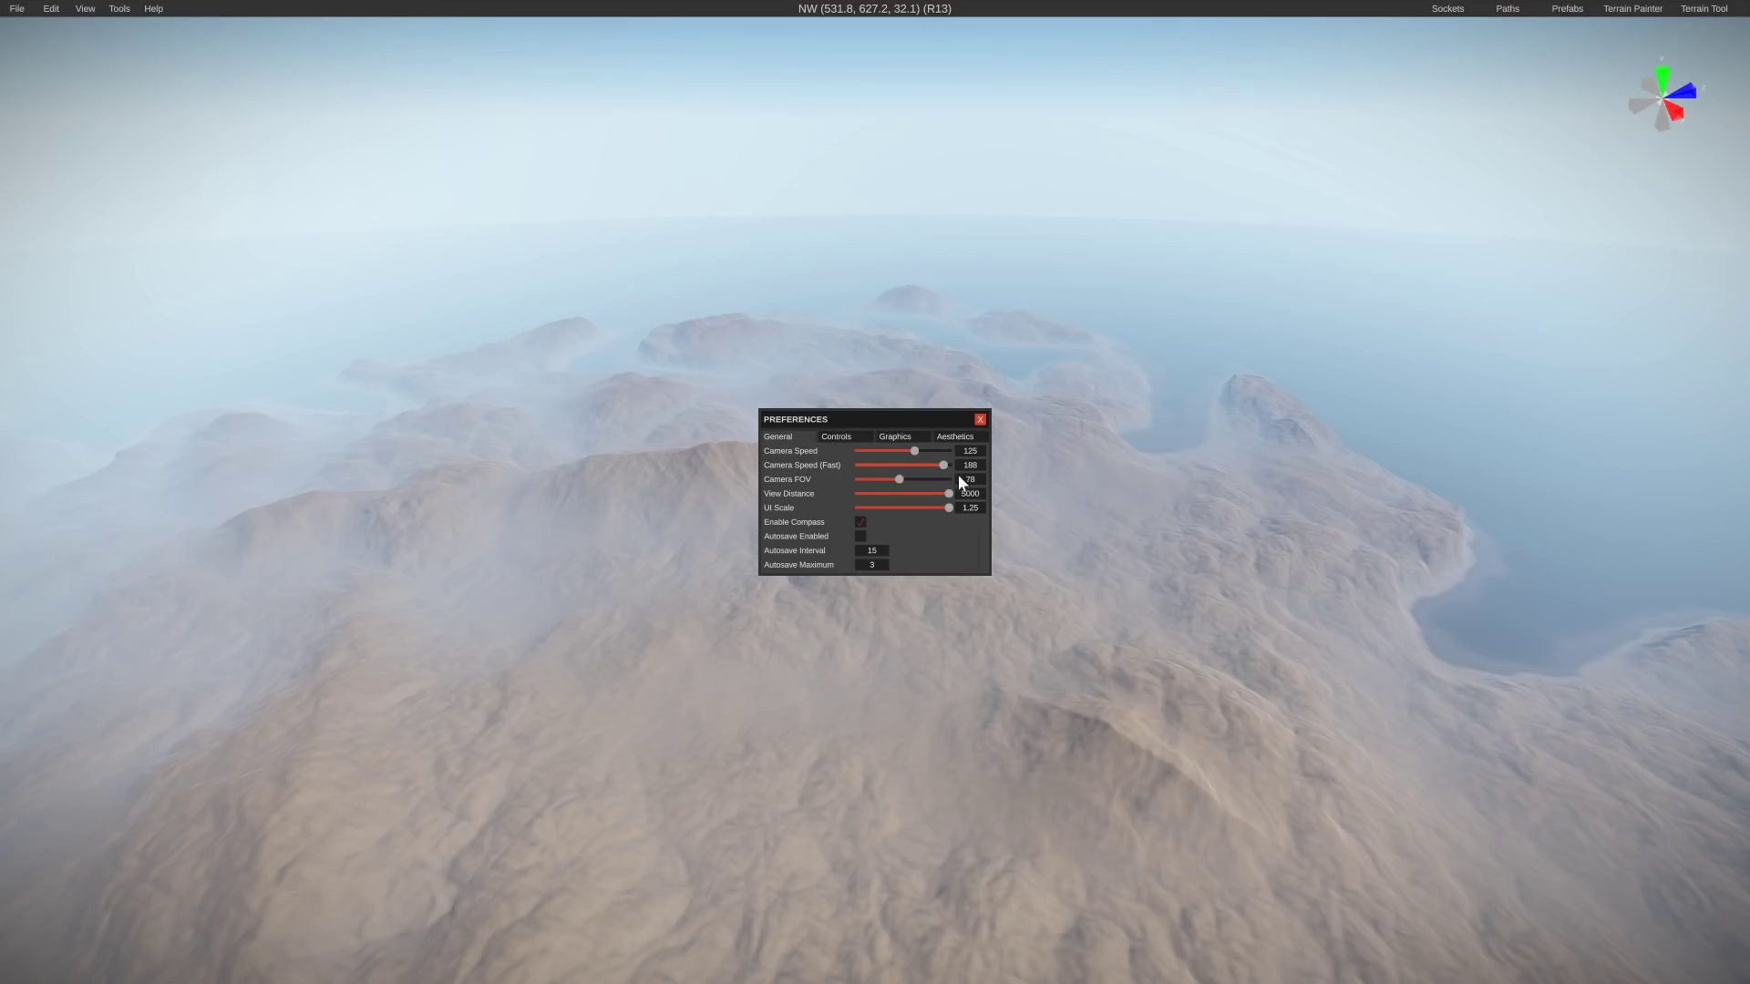
click(918, 440)
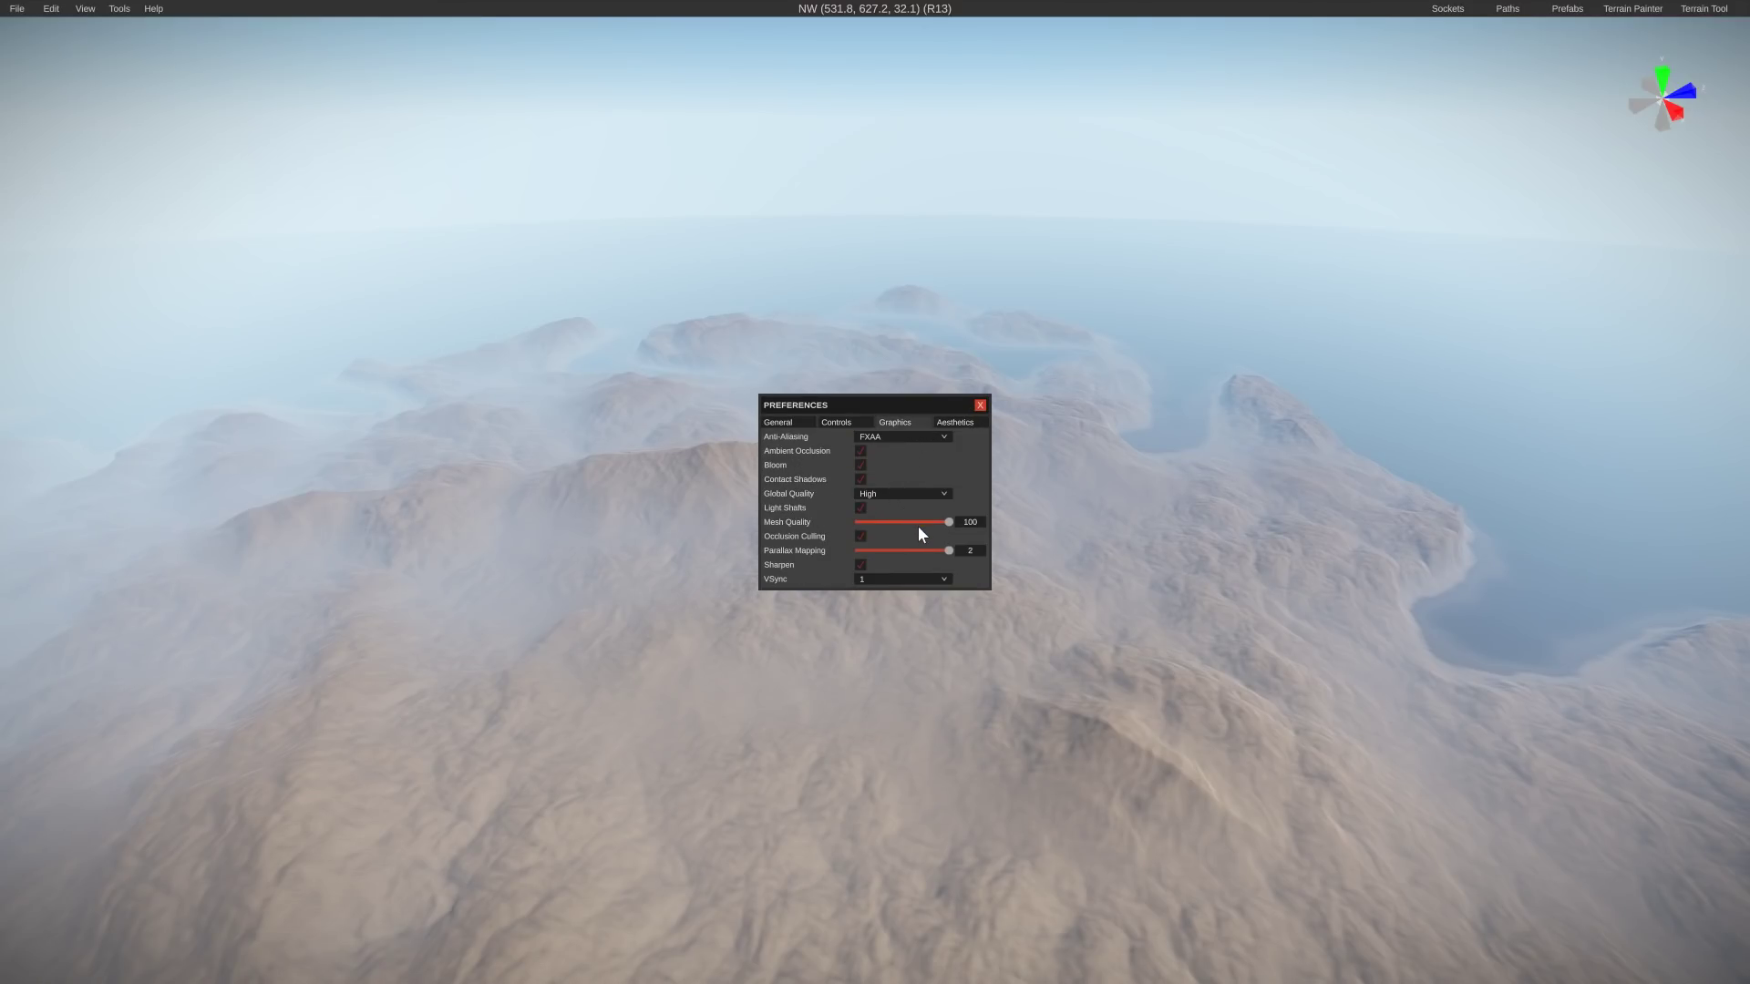
click(980, 405)
Generate the map's biomes with the native procedural tools and confirm the irreversible action
key(w)
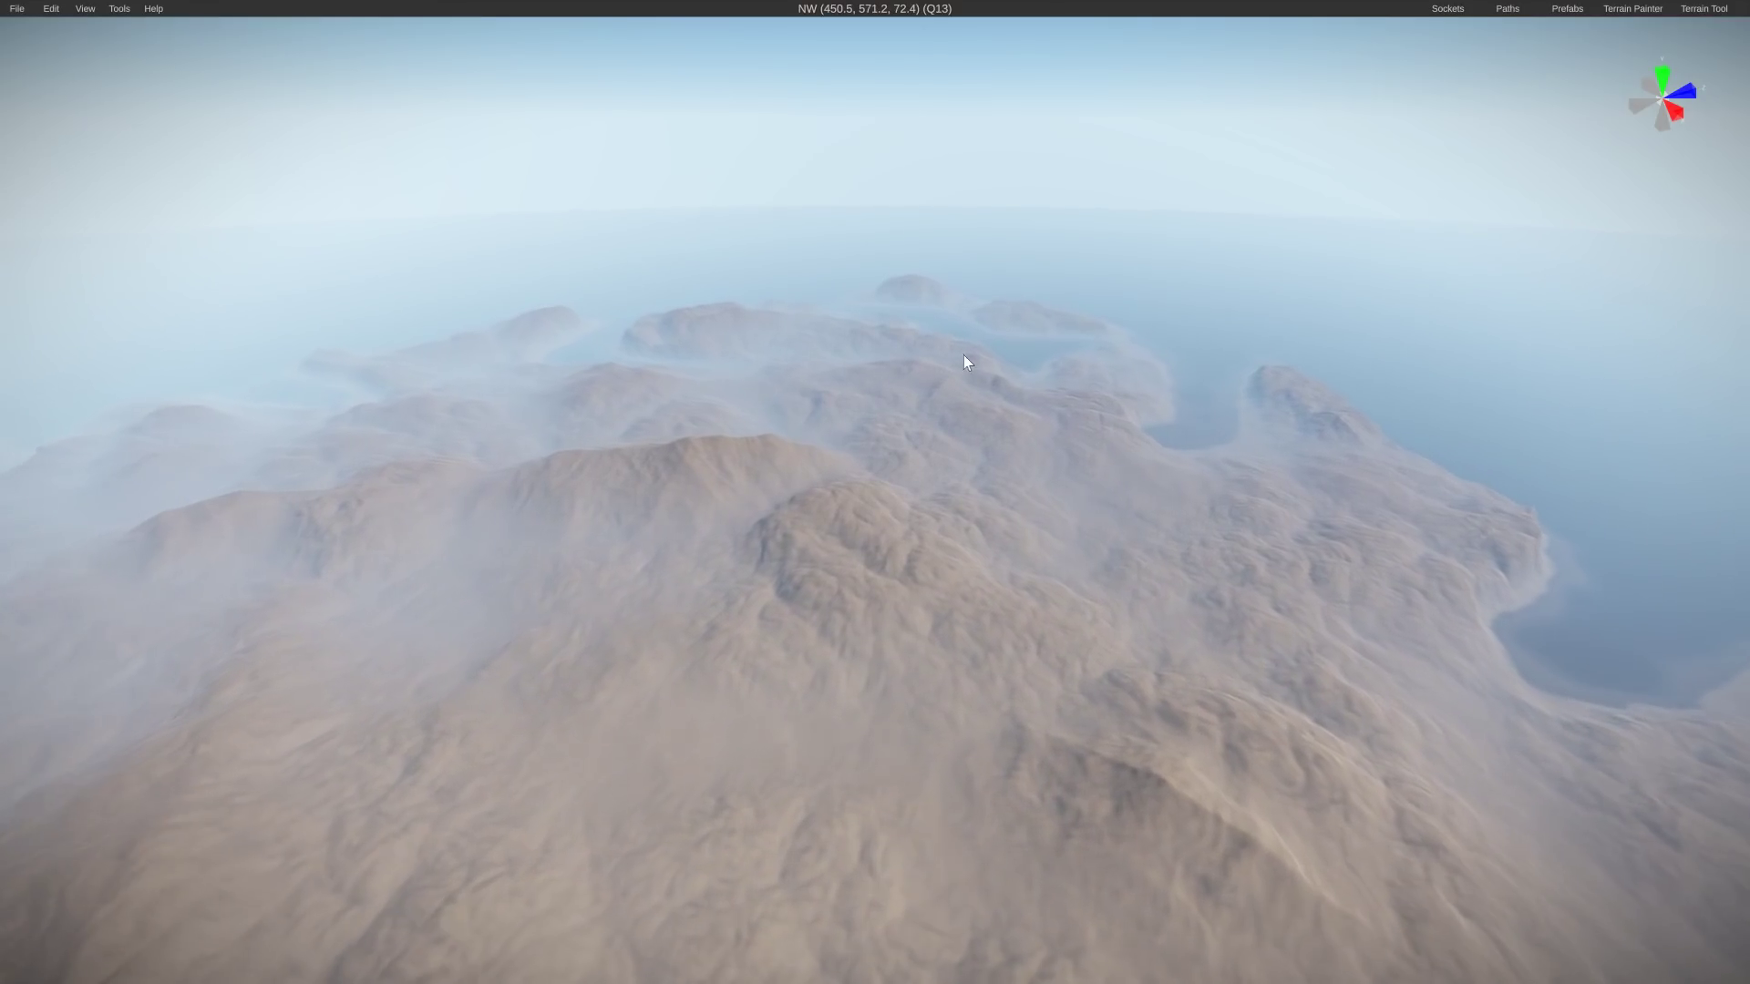
right_drag(964, 354, 152, 175)
right_drag(63, 11, 1639, 237)
key(w)
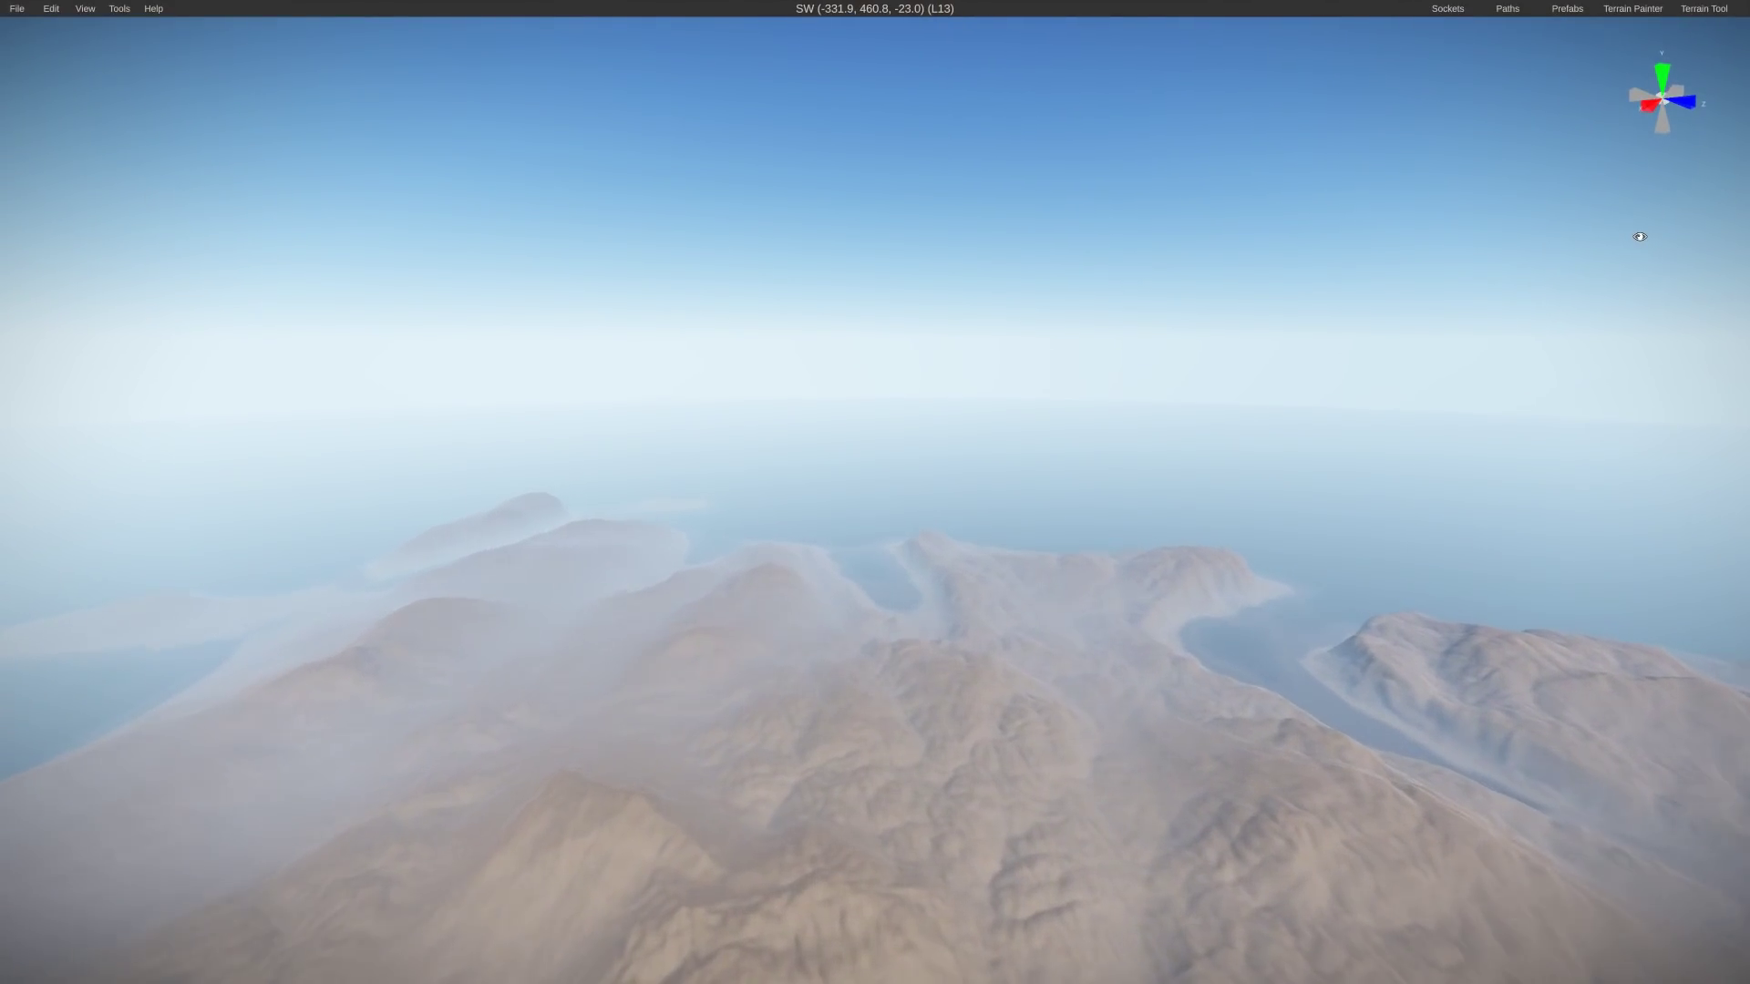
right_drag(1639, 237, 444, 206)
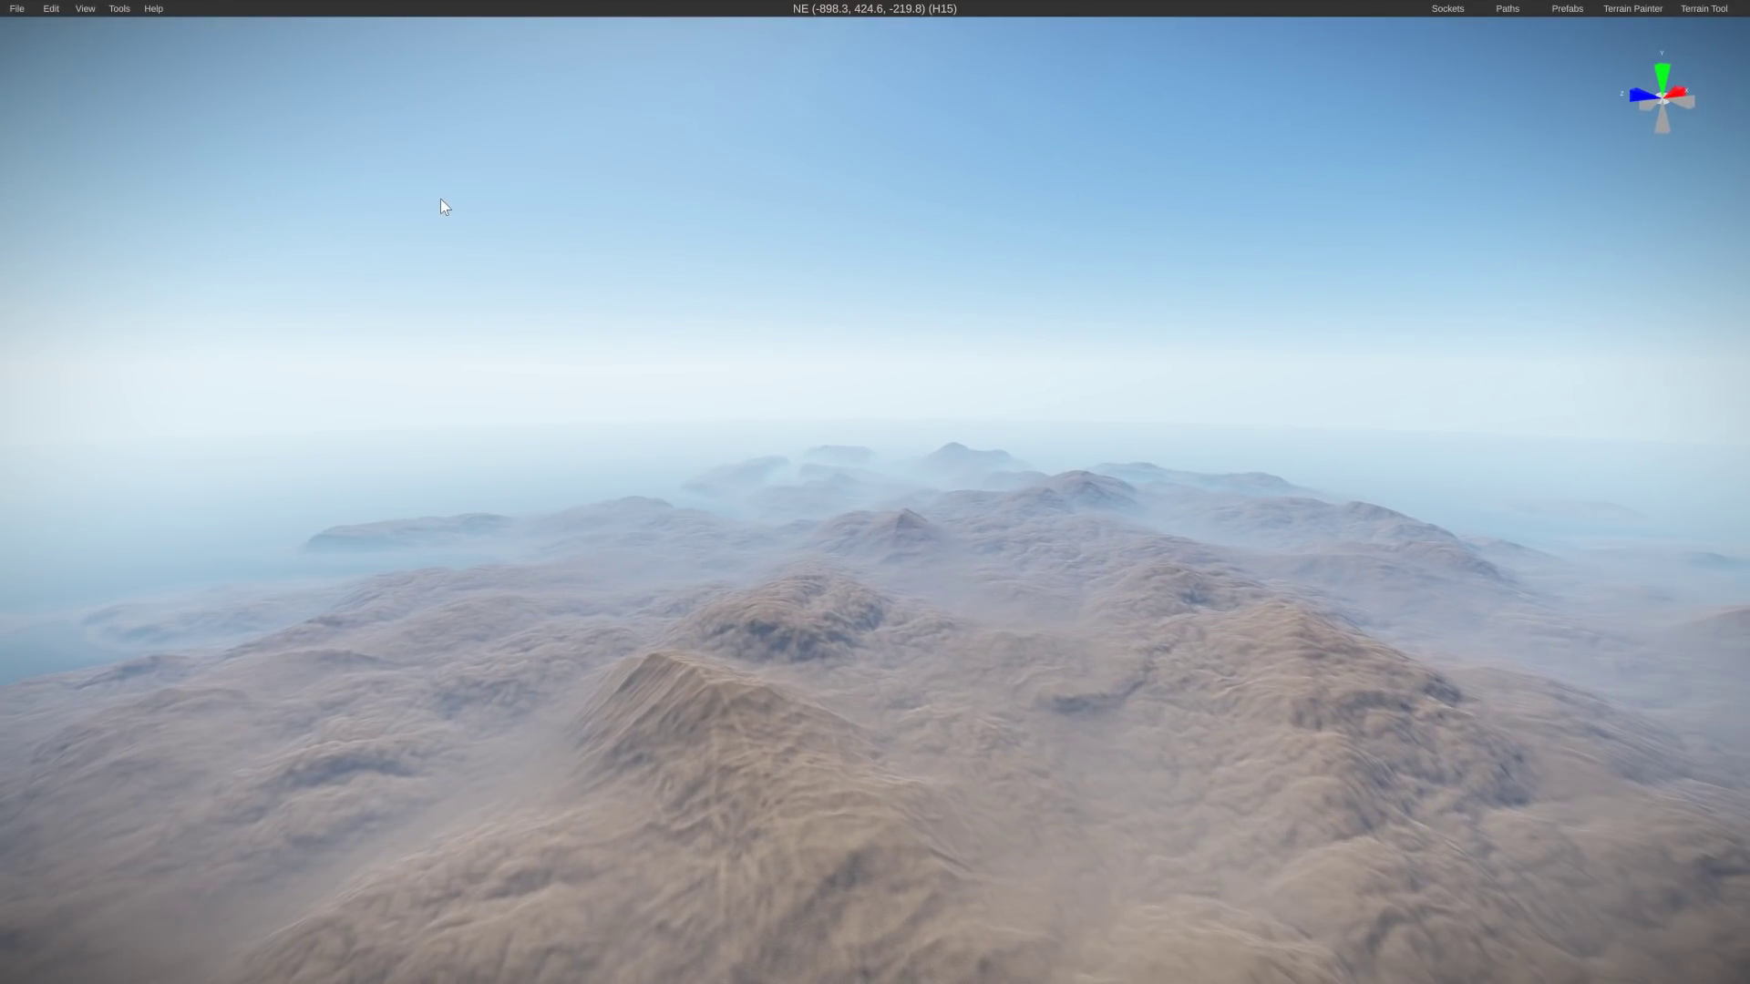
click(115, 13)
mouse_move(130, 60)
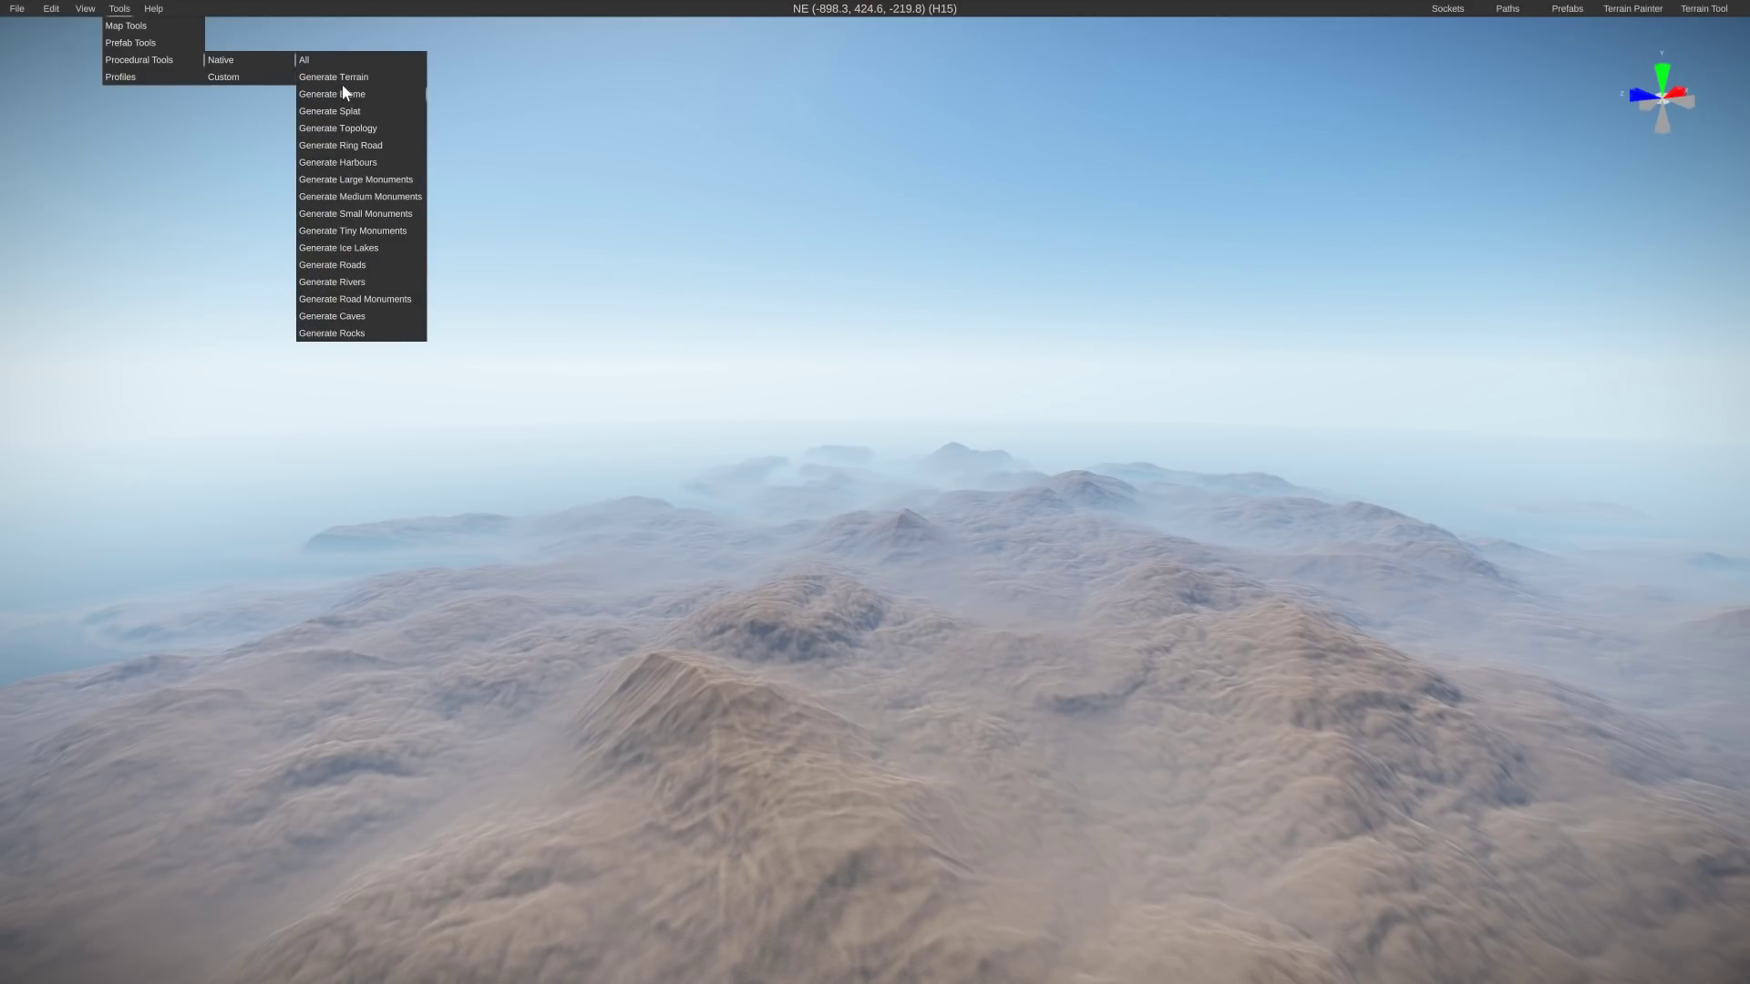
click(333, 95)
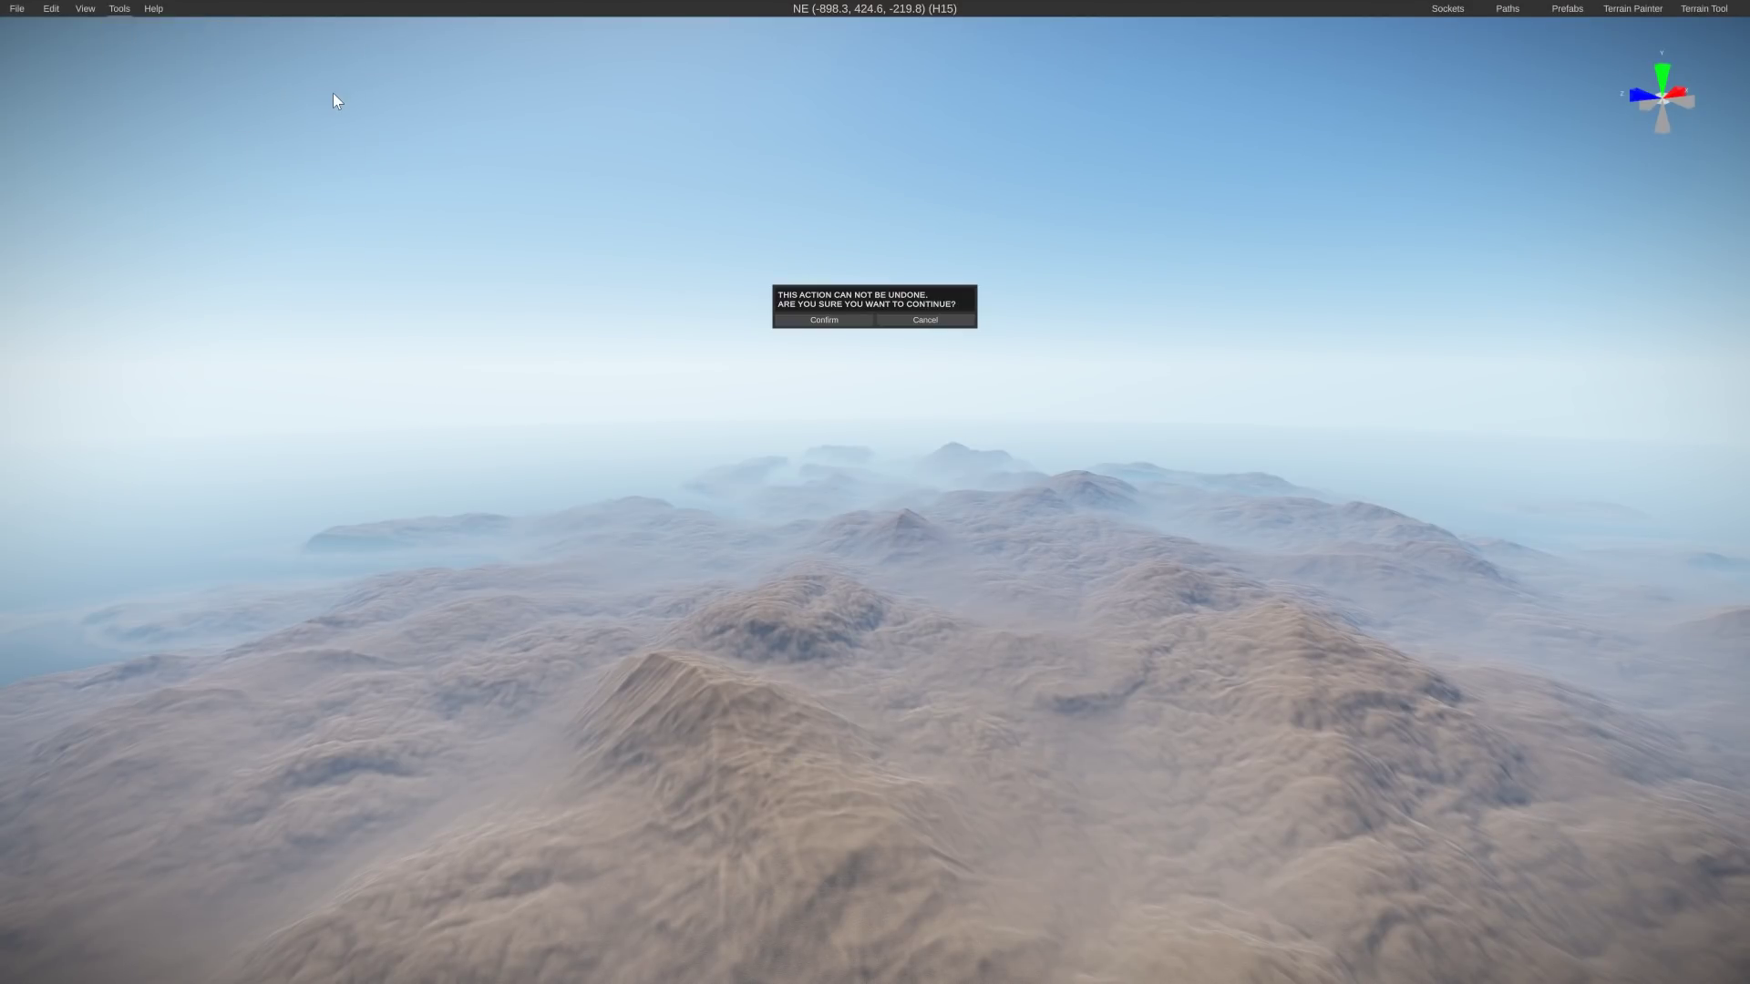
click(816, 319)
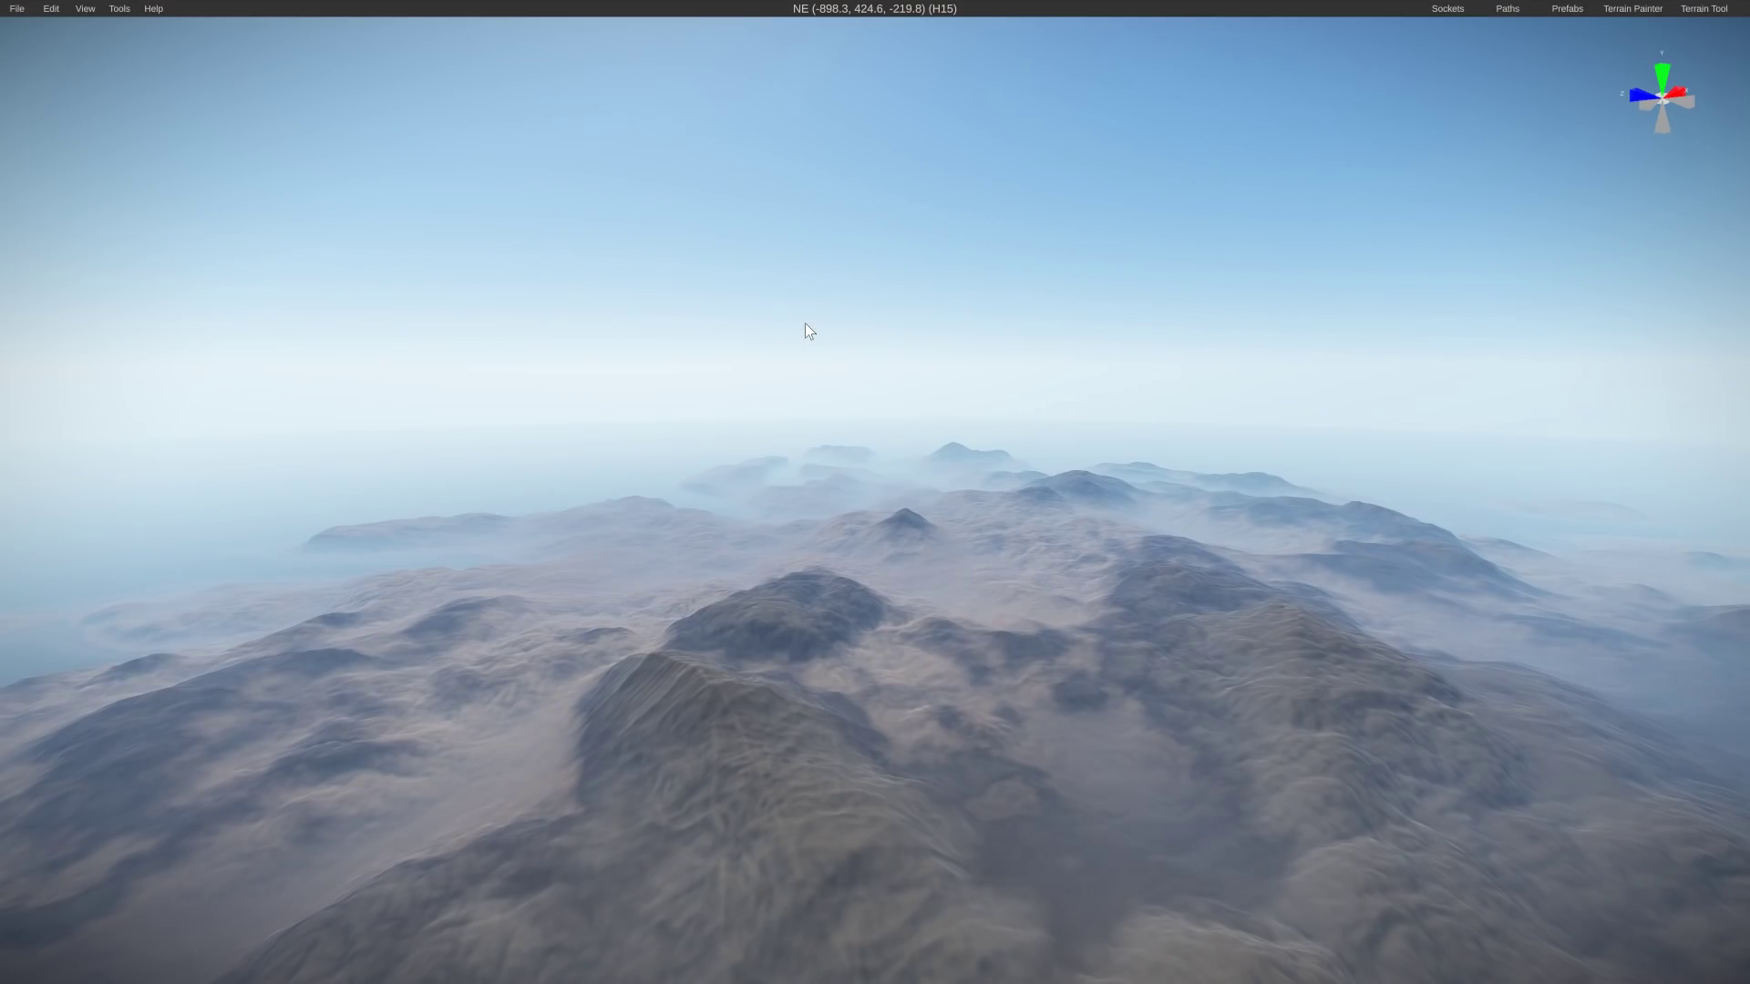
Run the native procedural biome generation again over the whole map and confirm it
right_drag(806, 324, 1014, 464)
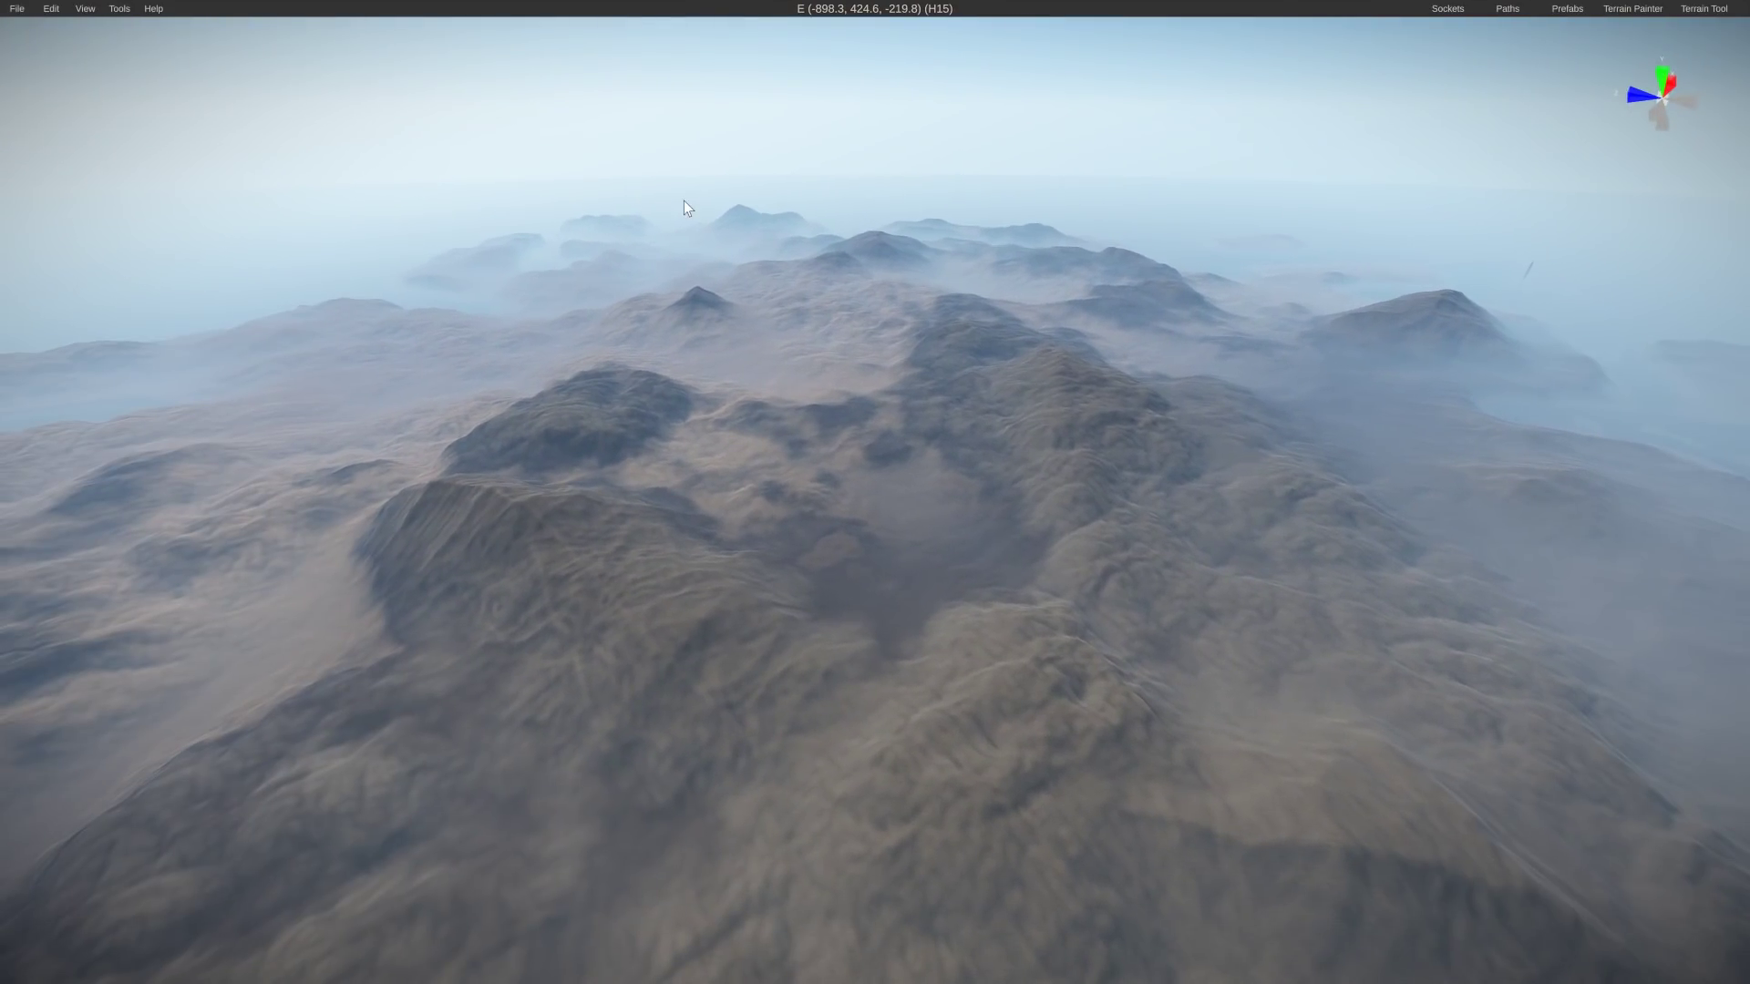
click(118, 9)
mouse_move(142, 59)
click(118, 9)
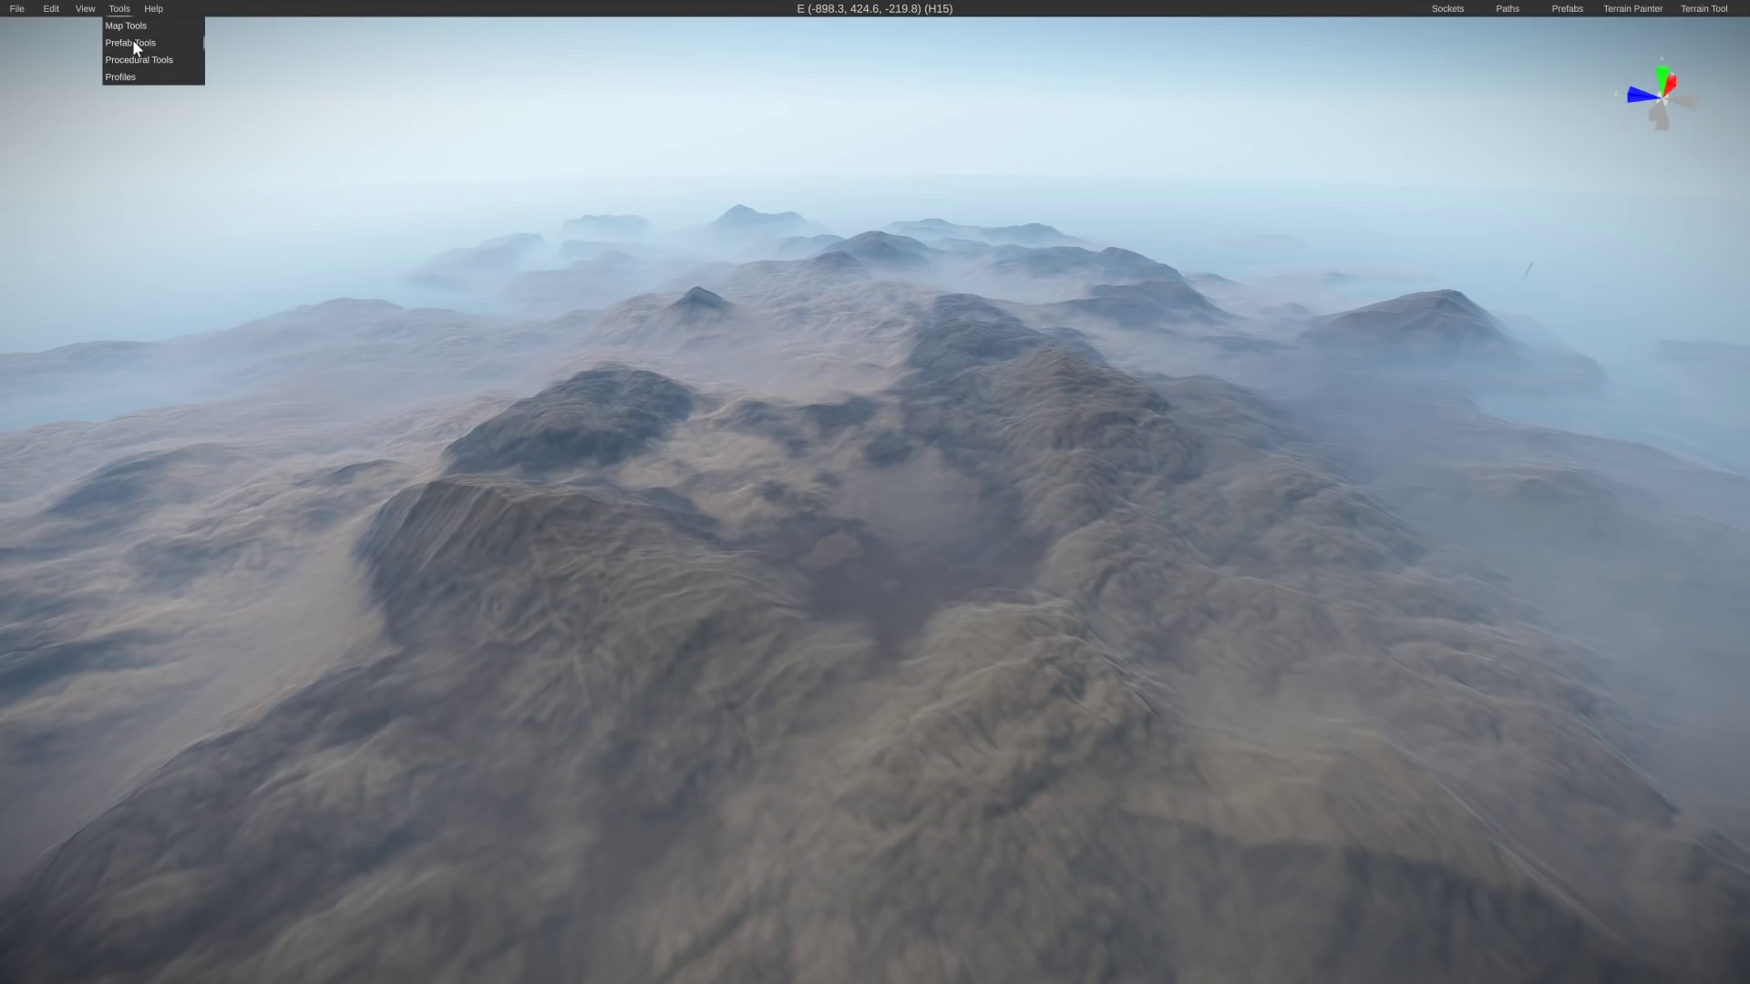
mouse_move(173, 60)
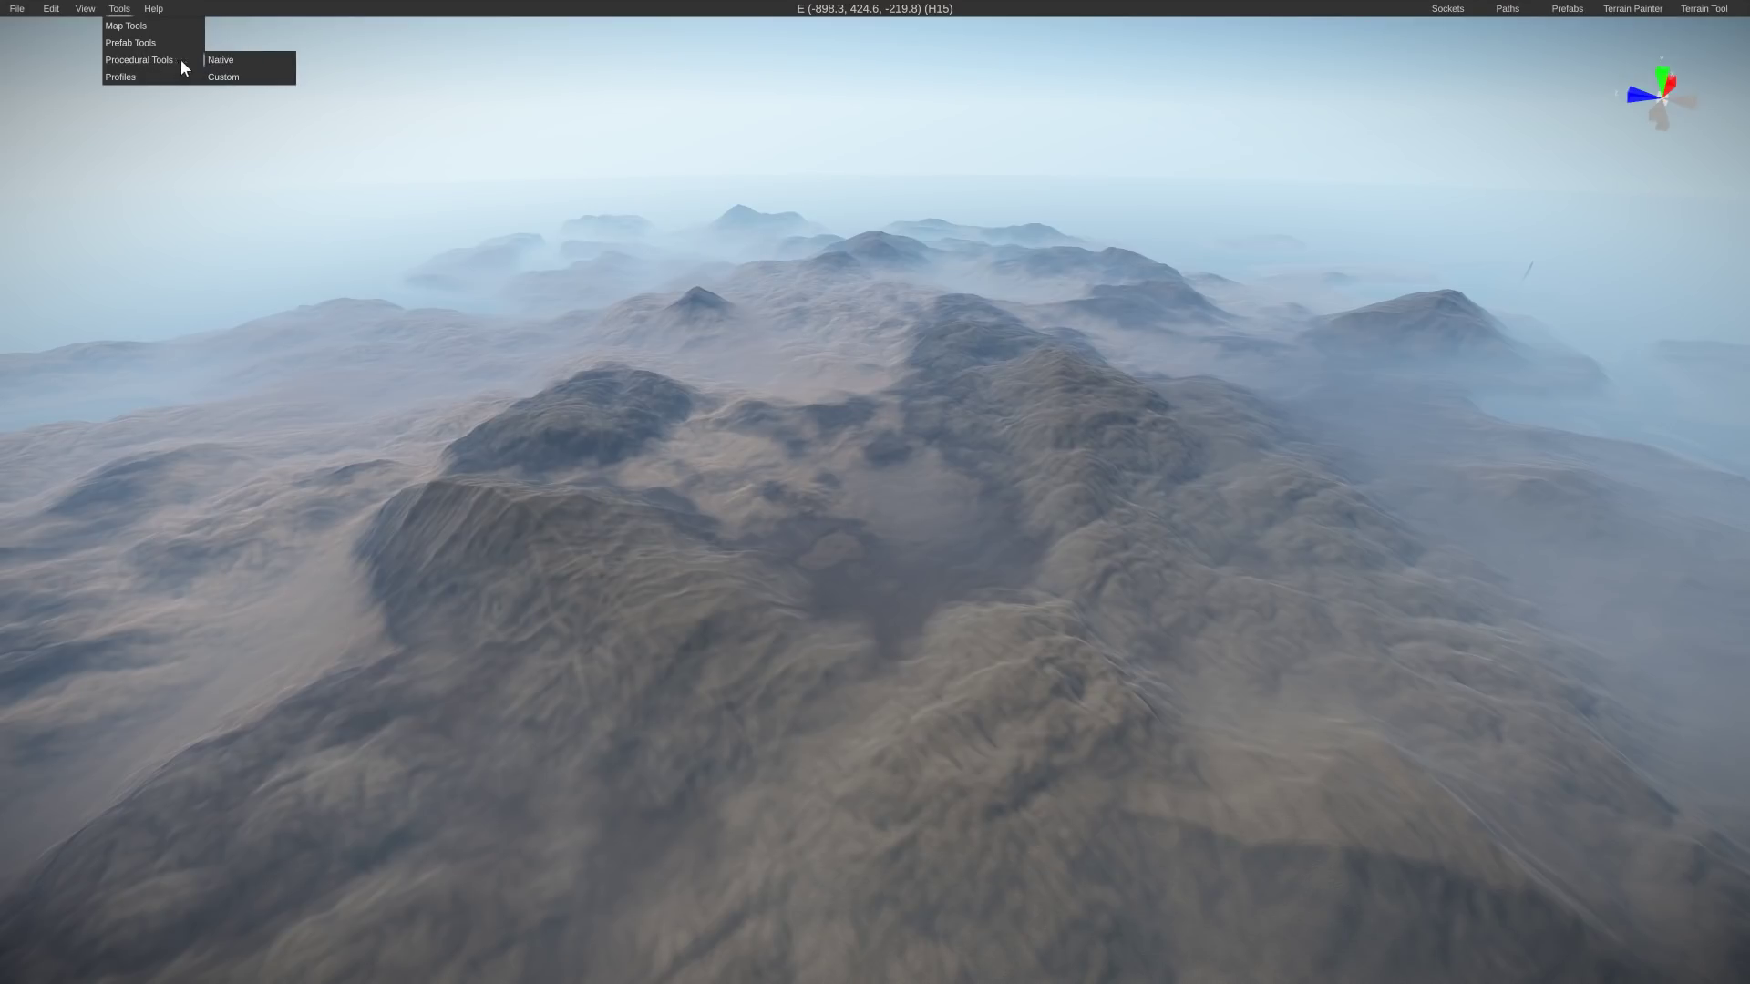
mouse_move(239, 60)
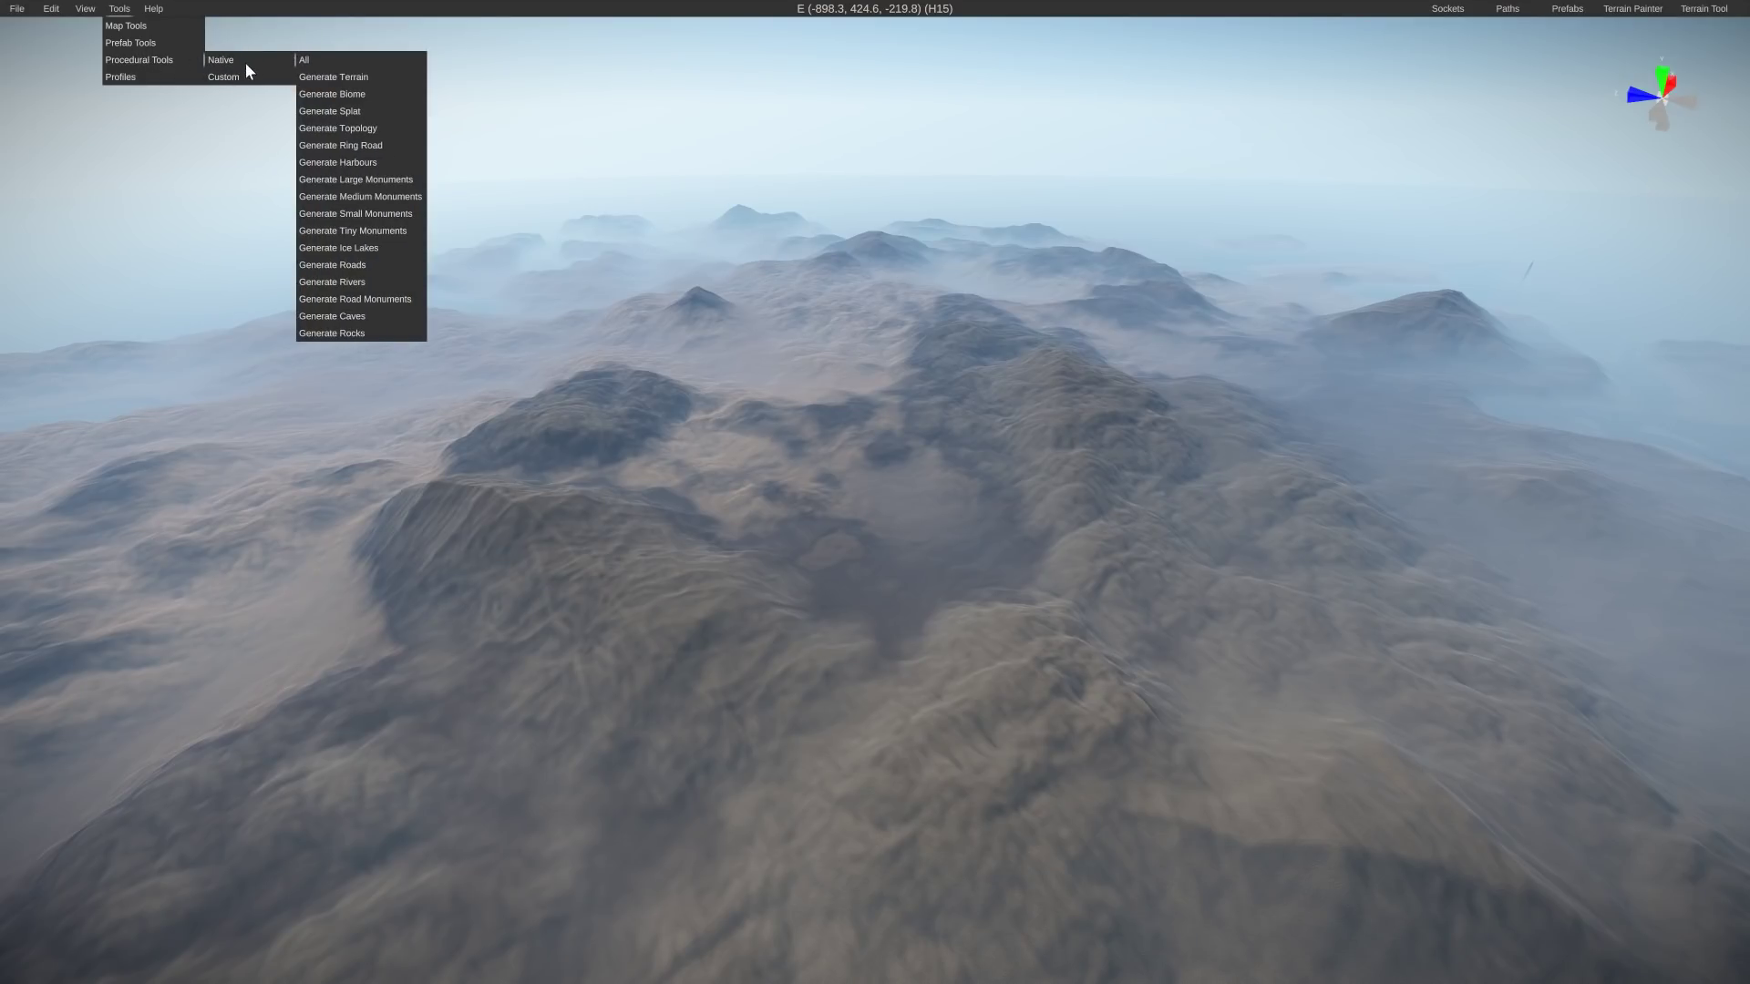
click(326, 95)
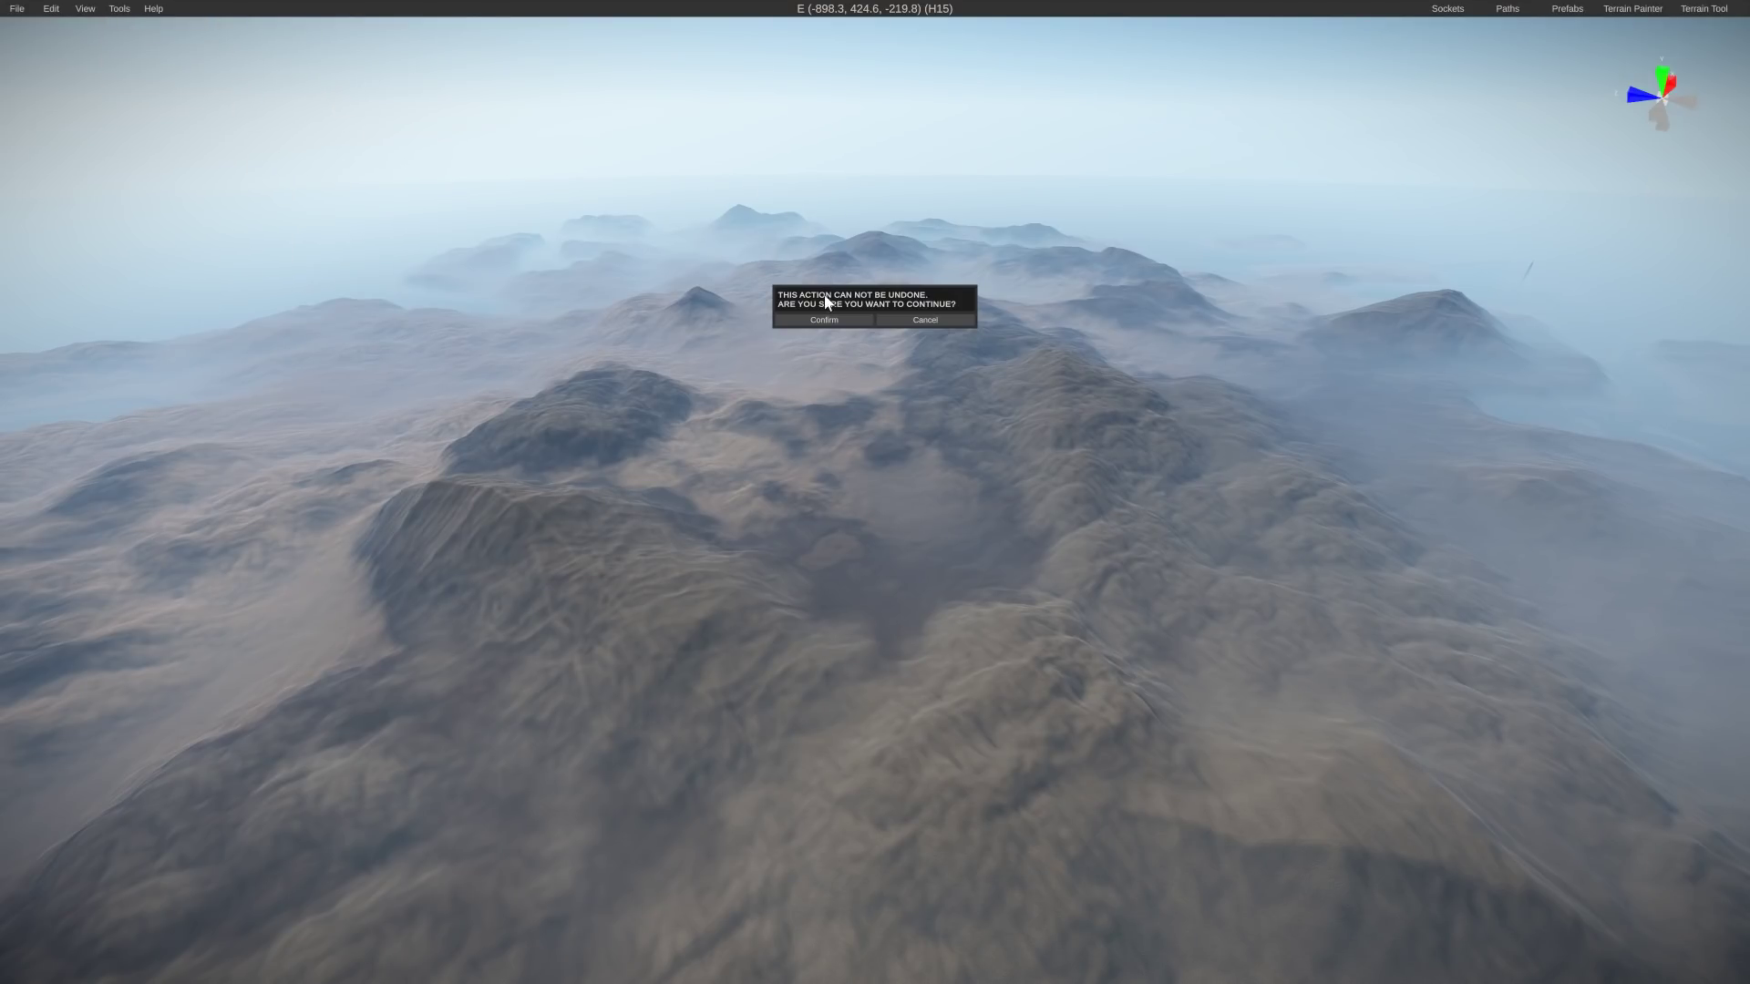
click(826, 323)
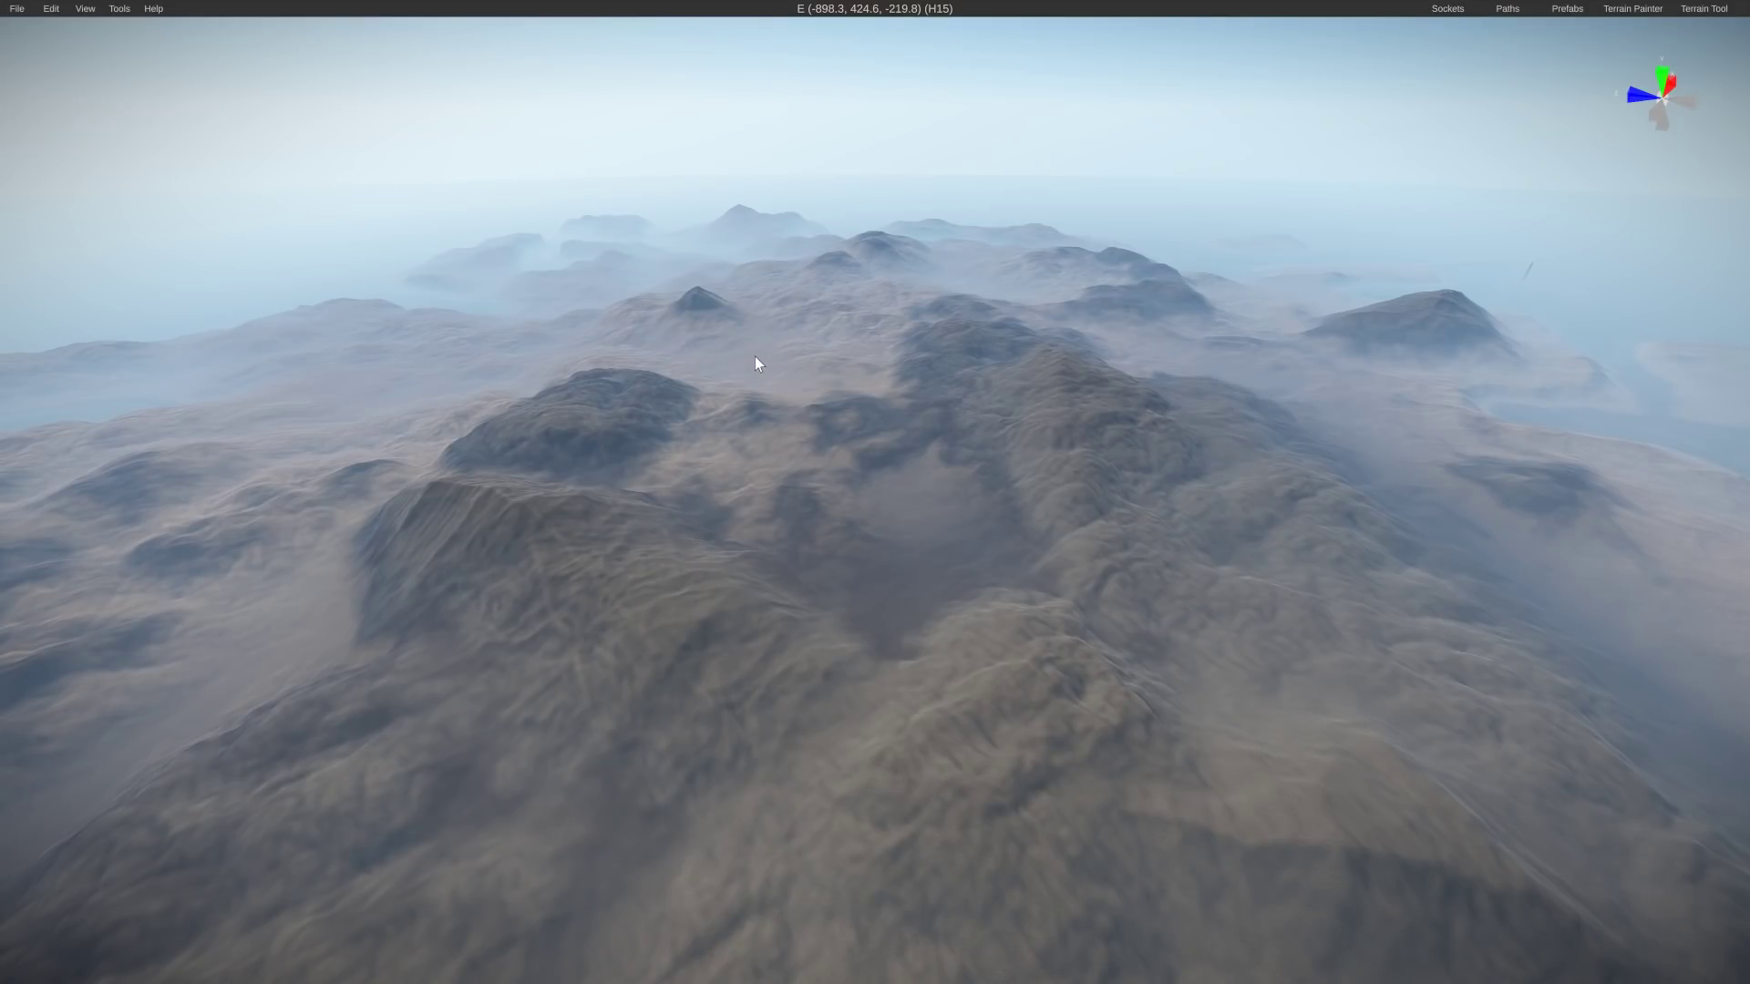
Generate the map's splat layer with the native procedural tools
right_drag(754, 358, 524, 390)
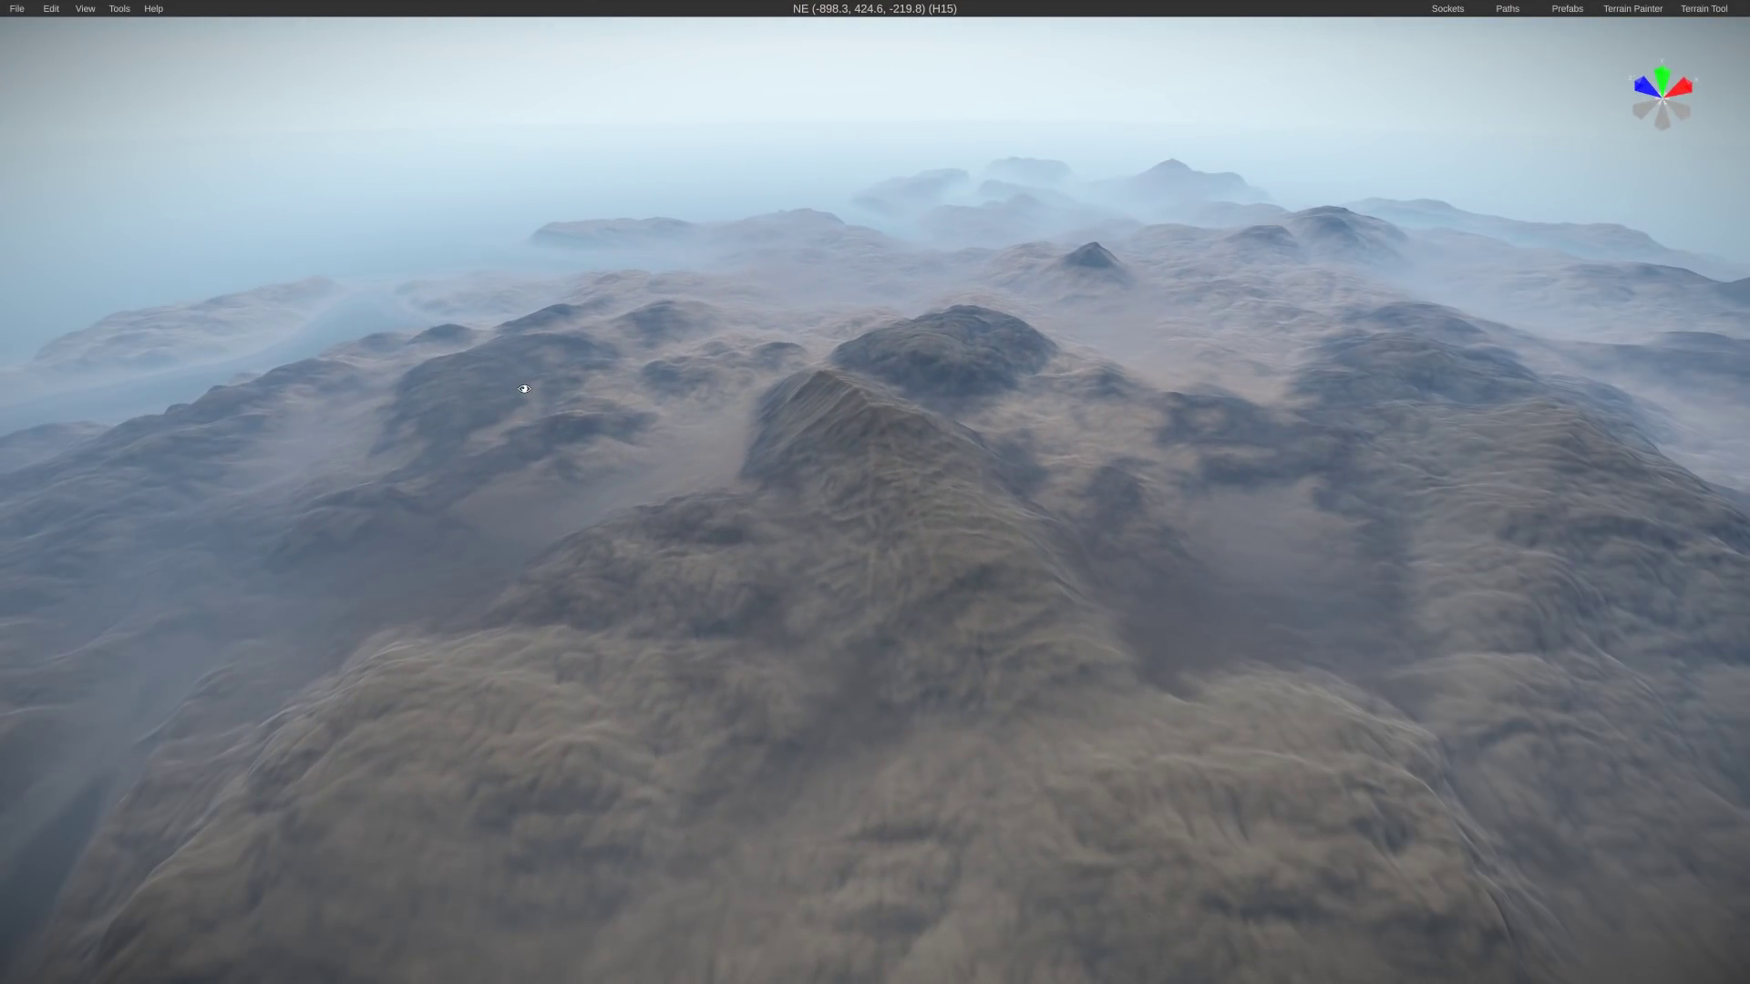
click(119, 9)
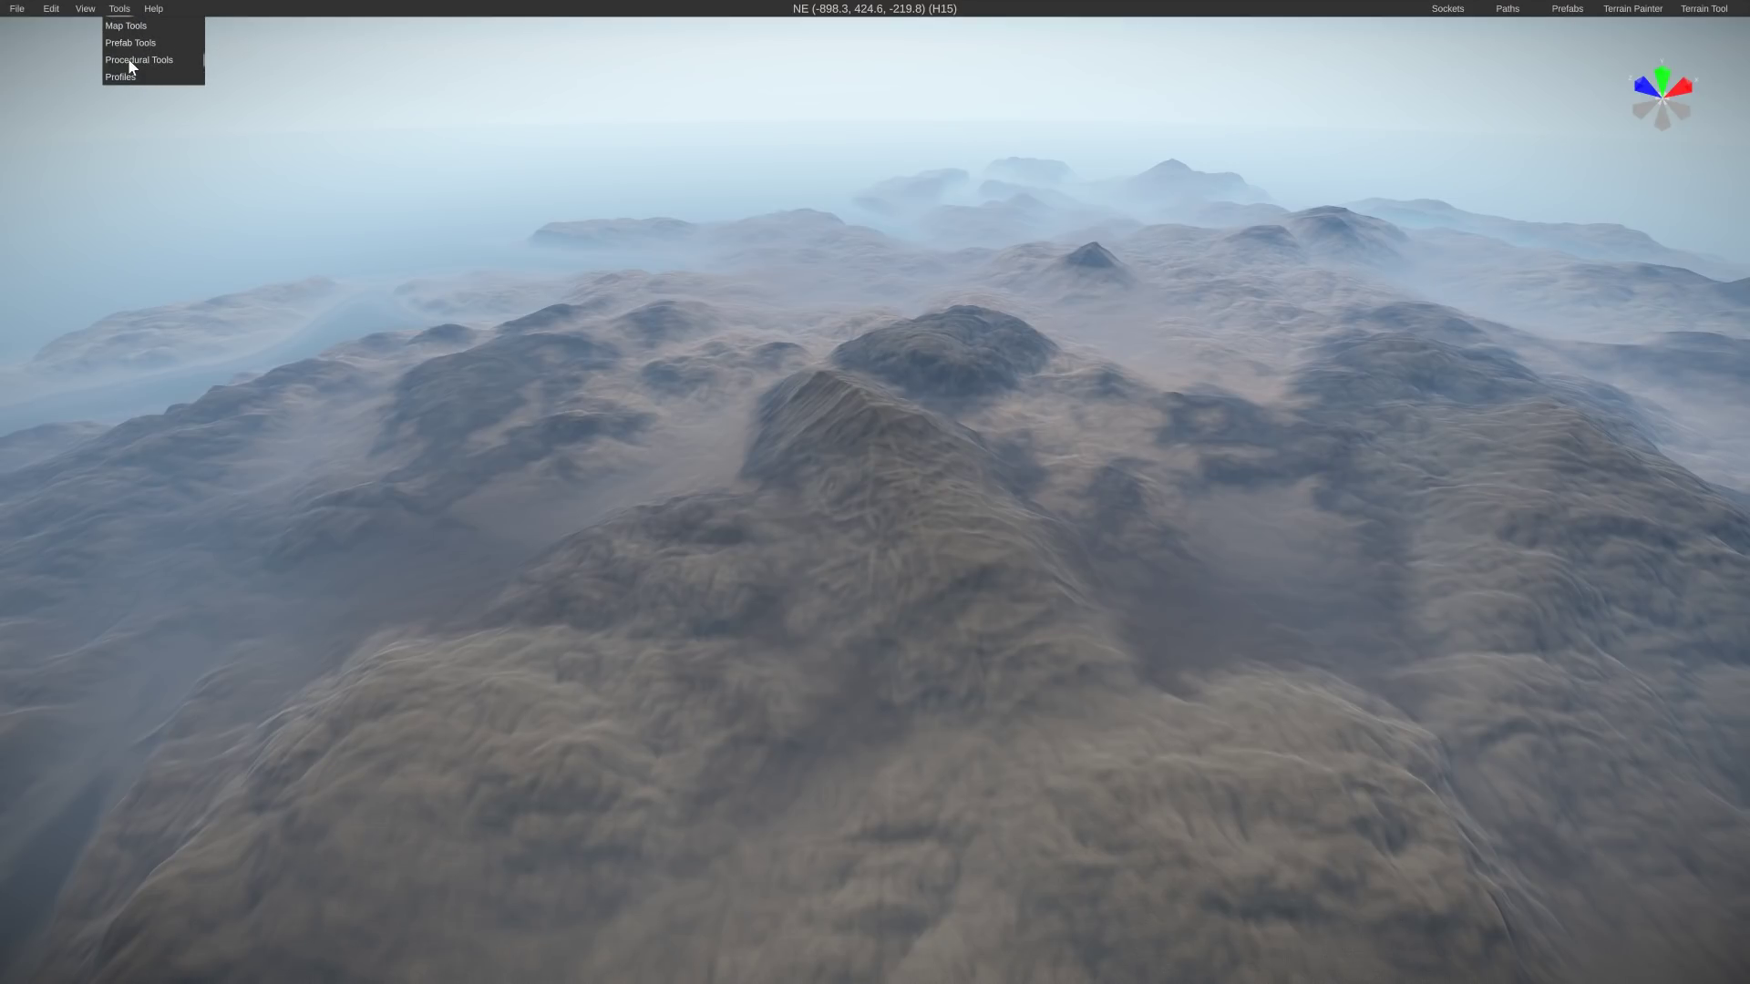
mouse_move(133, 60)
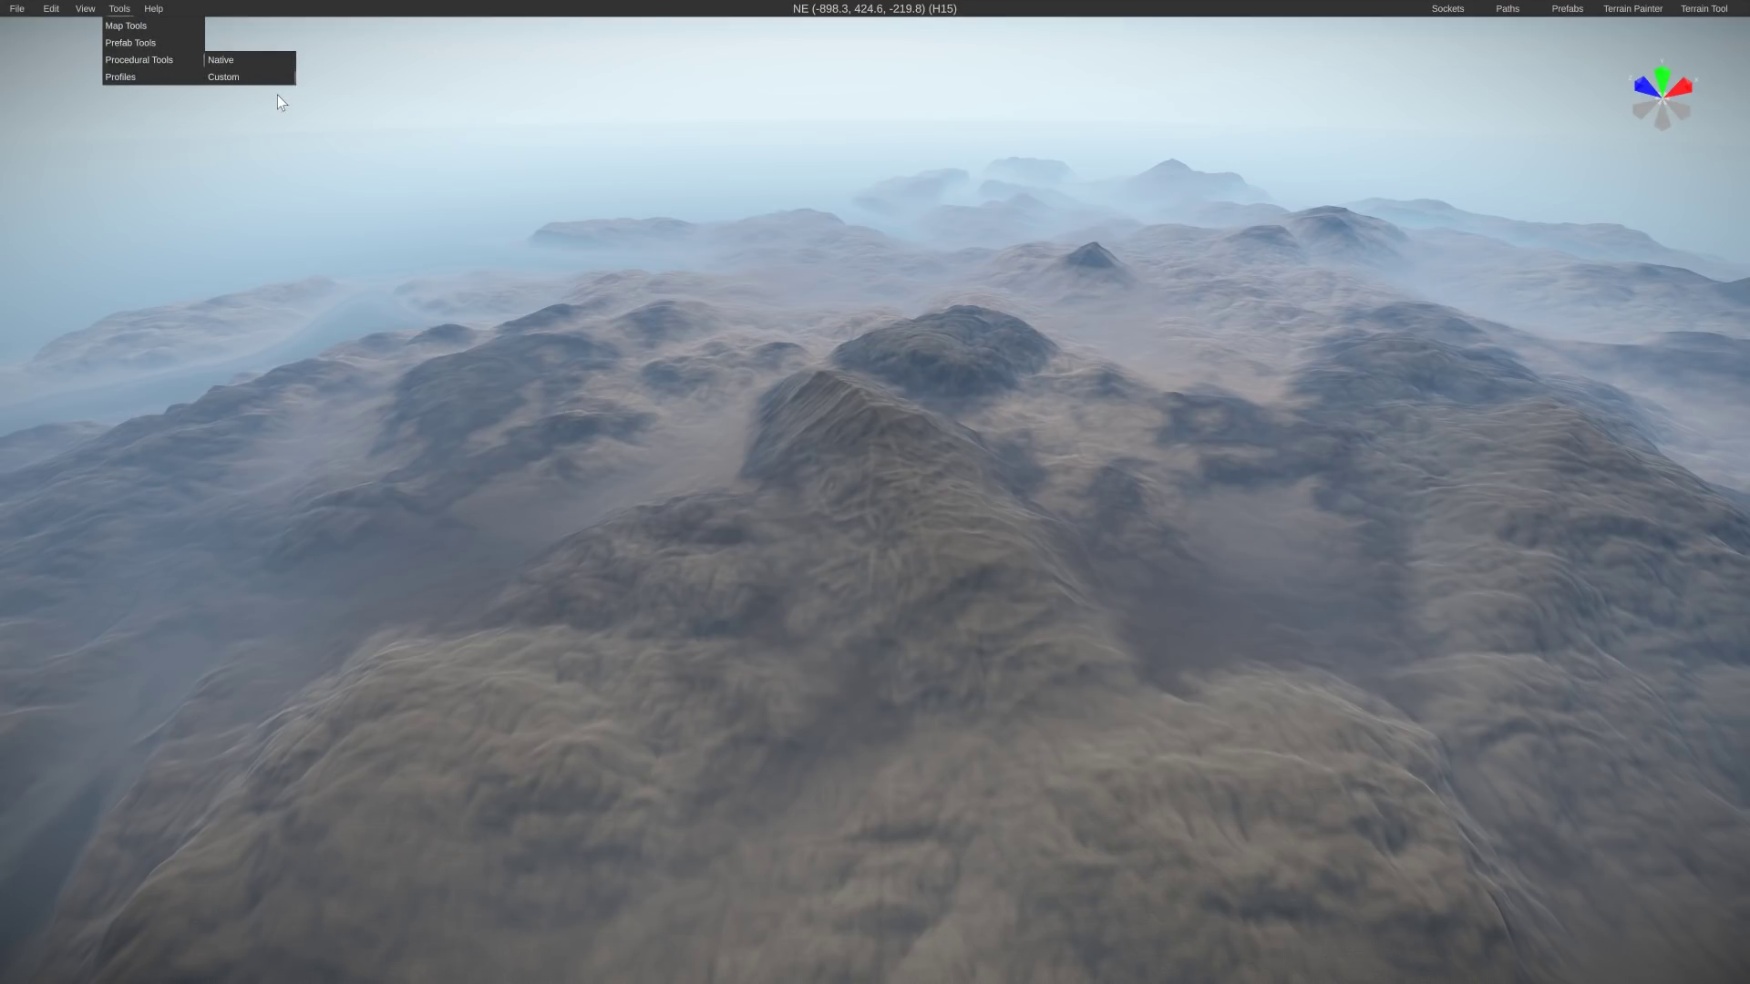
click(227, 60)
click(113, 11)
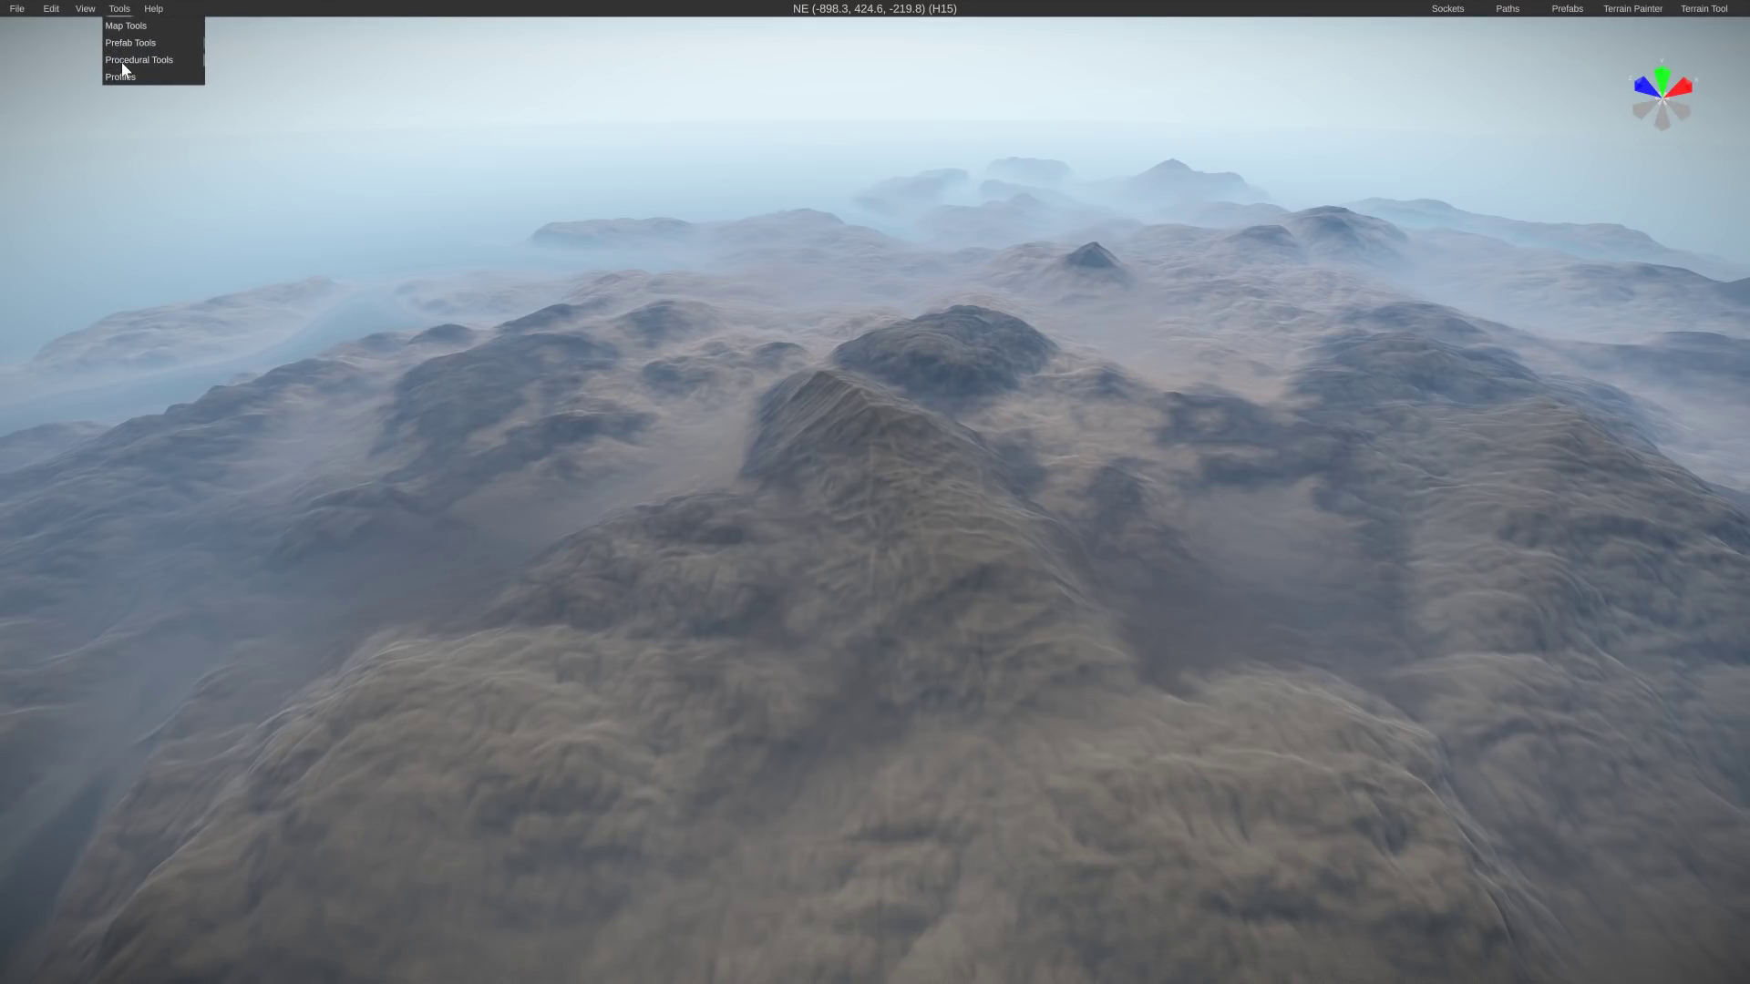
mouse_move(122, 62)
mouse_move(227, 59)
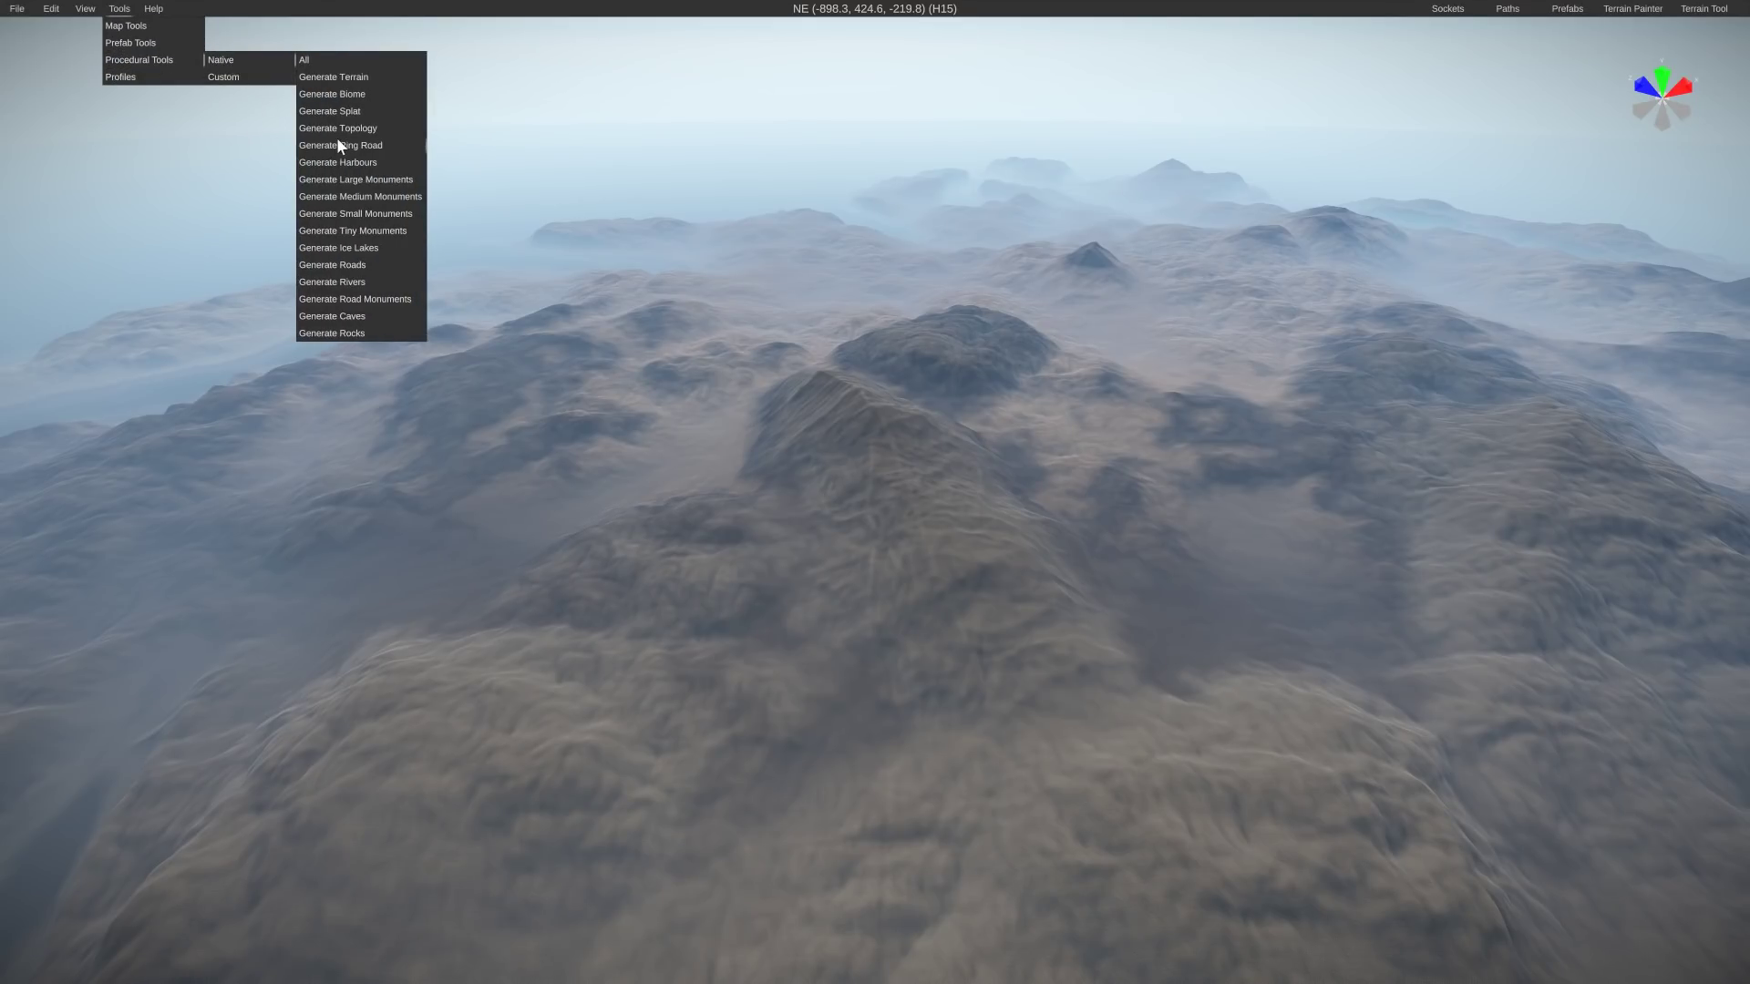
click(338, 114)
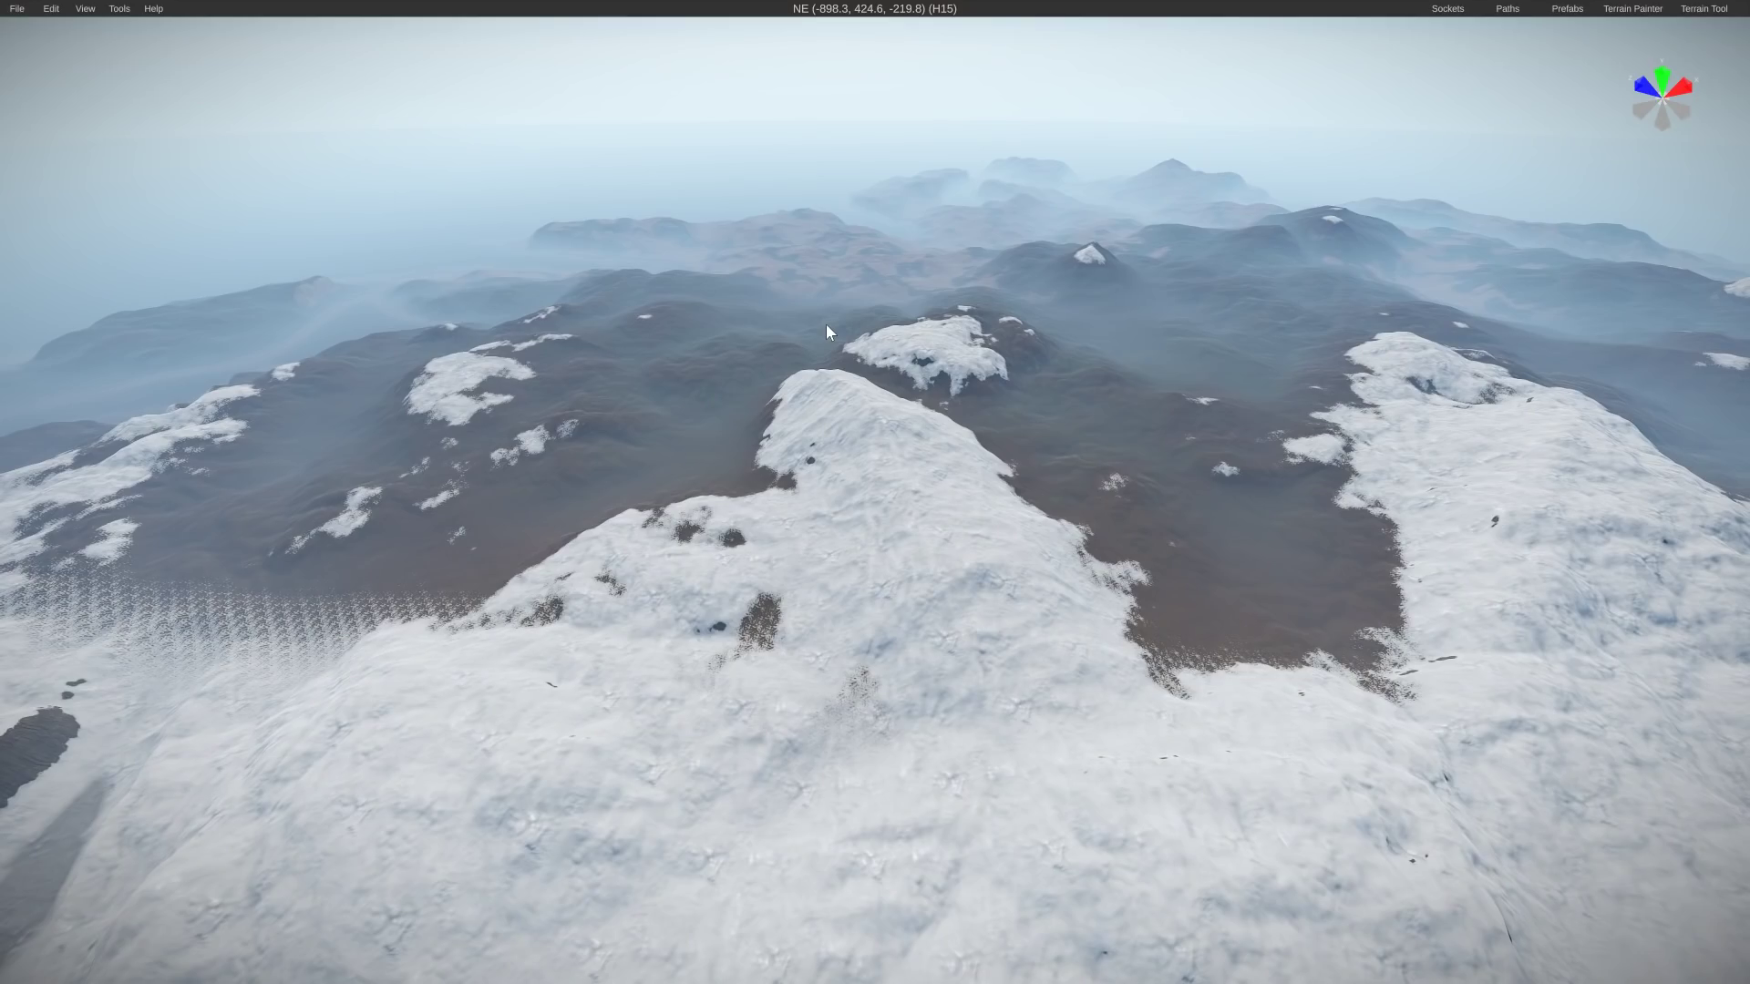
Inspect the textured terrain and generate the map's topology with the native procedural tools, confirming the irreversible action
right_drag(875, 492, 1349, 539)
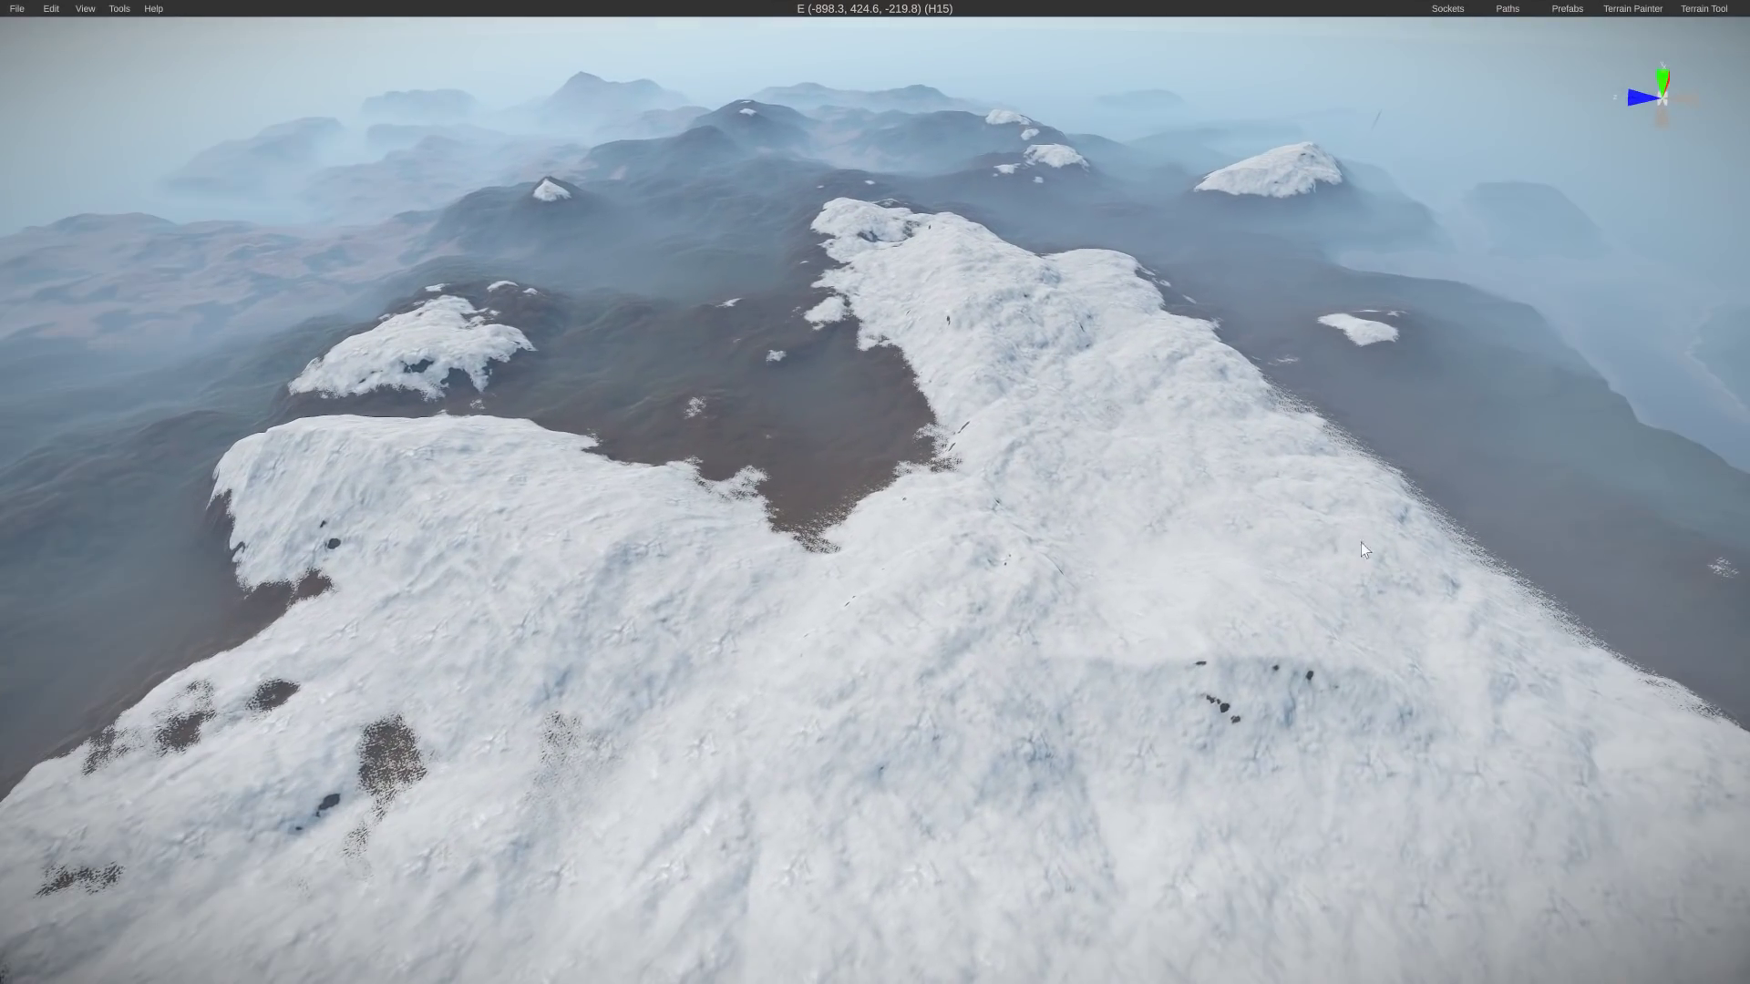
right_drag(1397, 604, 283, 537)
key(w)
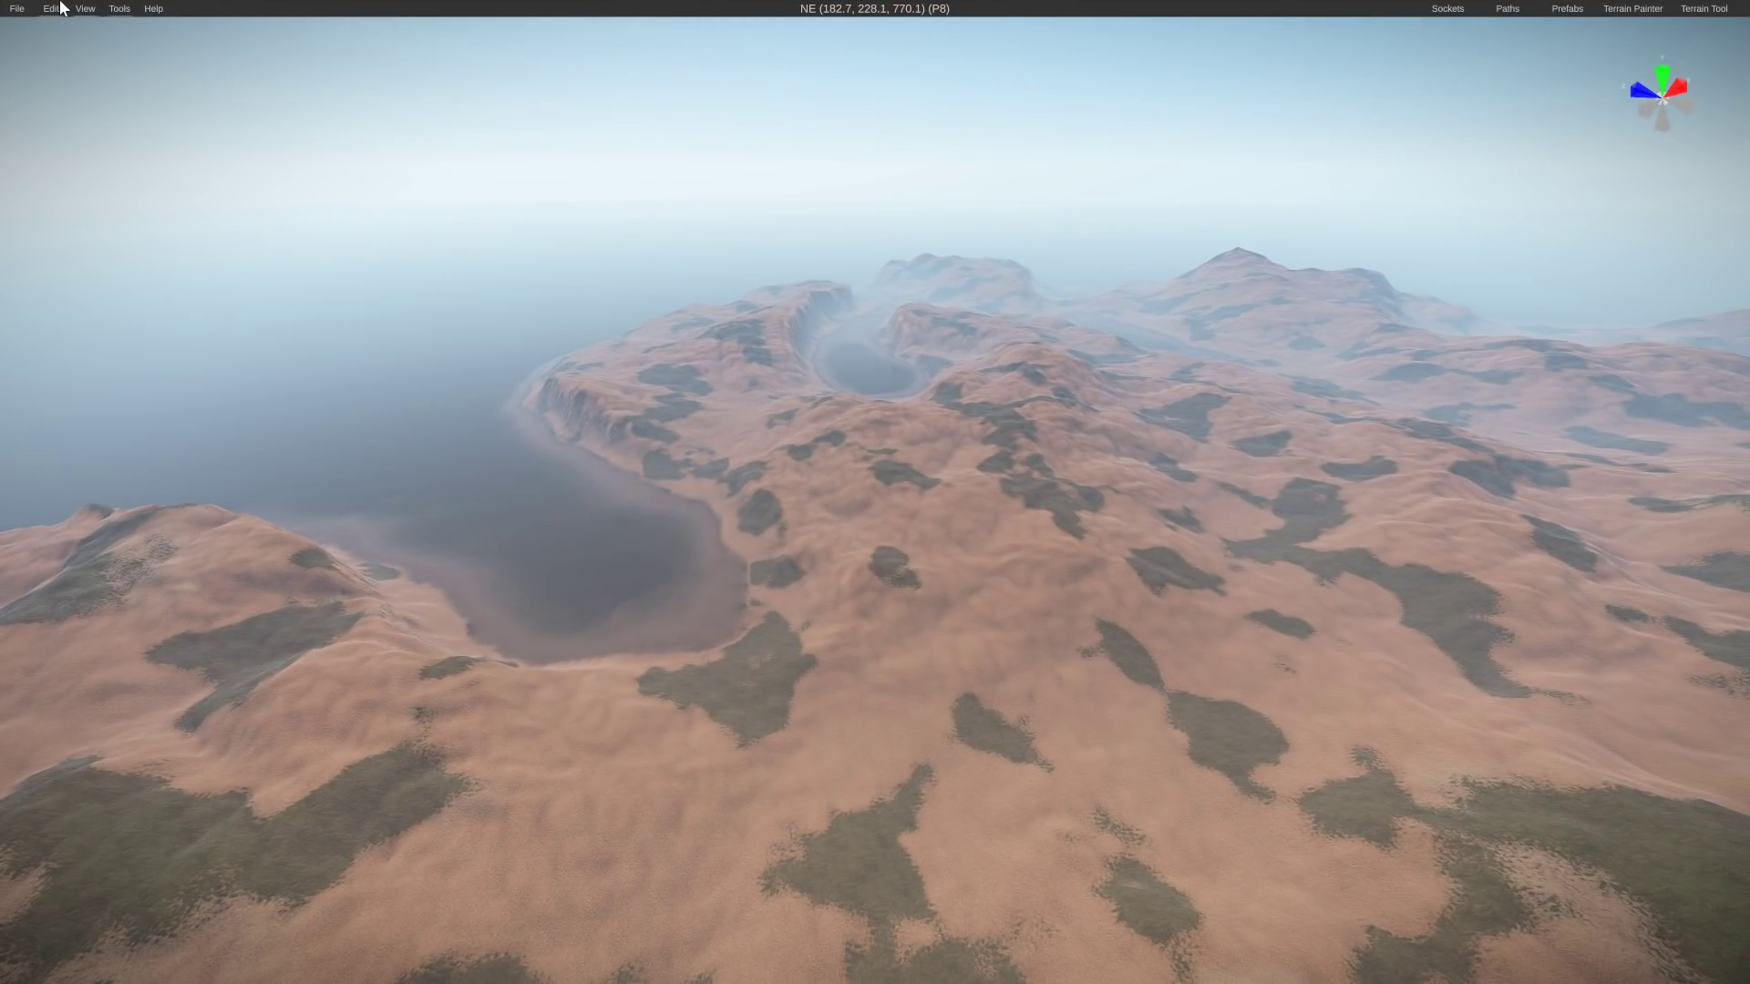
click(120, 10)
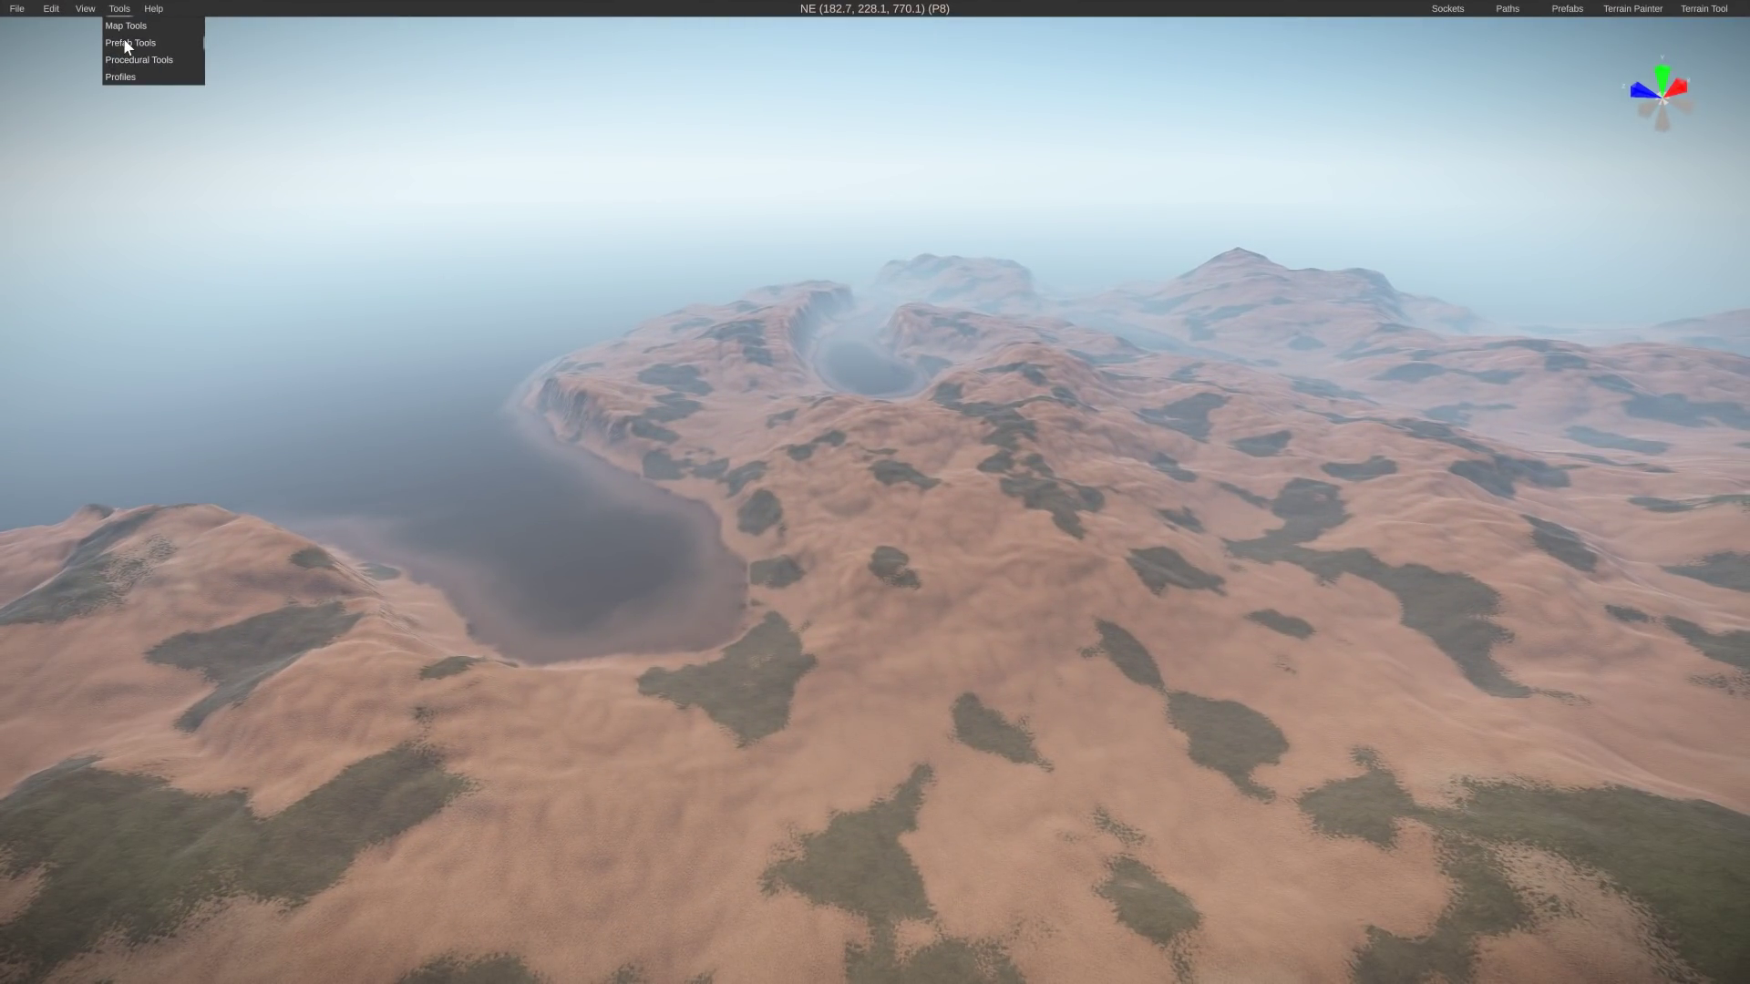
mouse_move(139, 59)
mouse_move(238, 57)
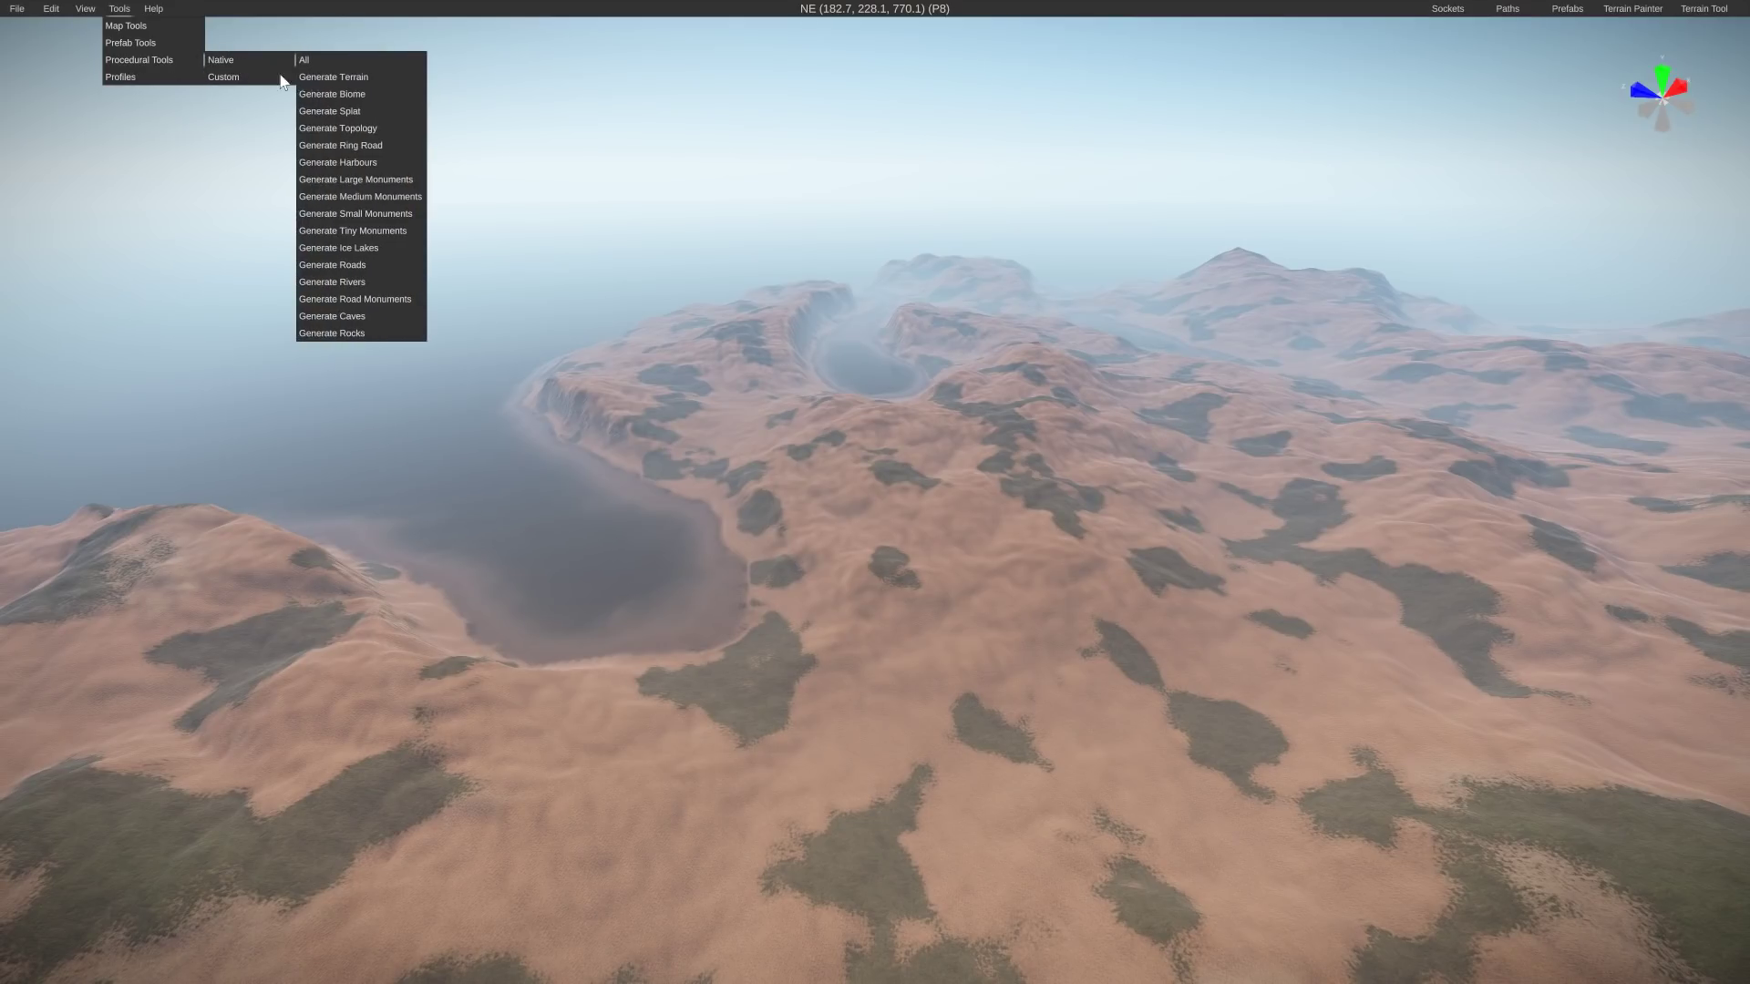
click(348, 129)
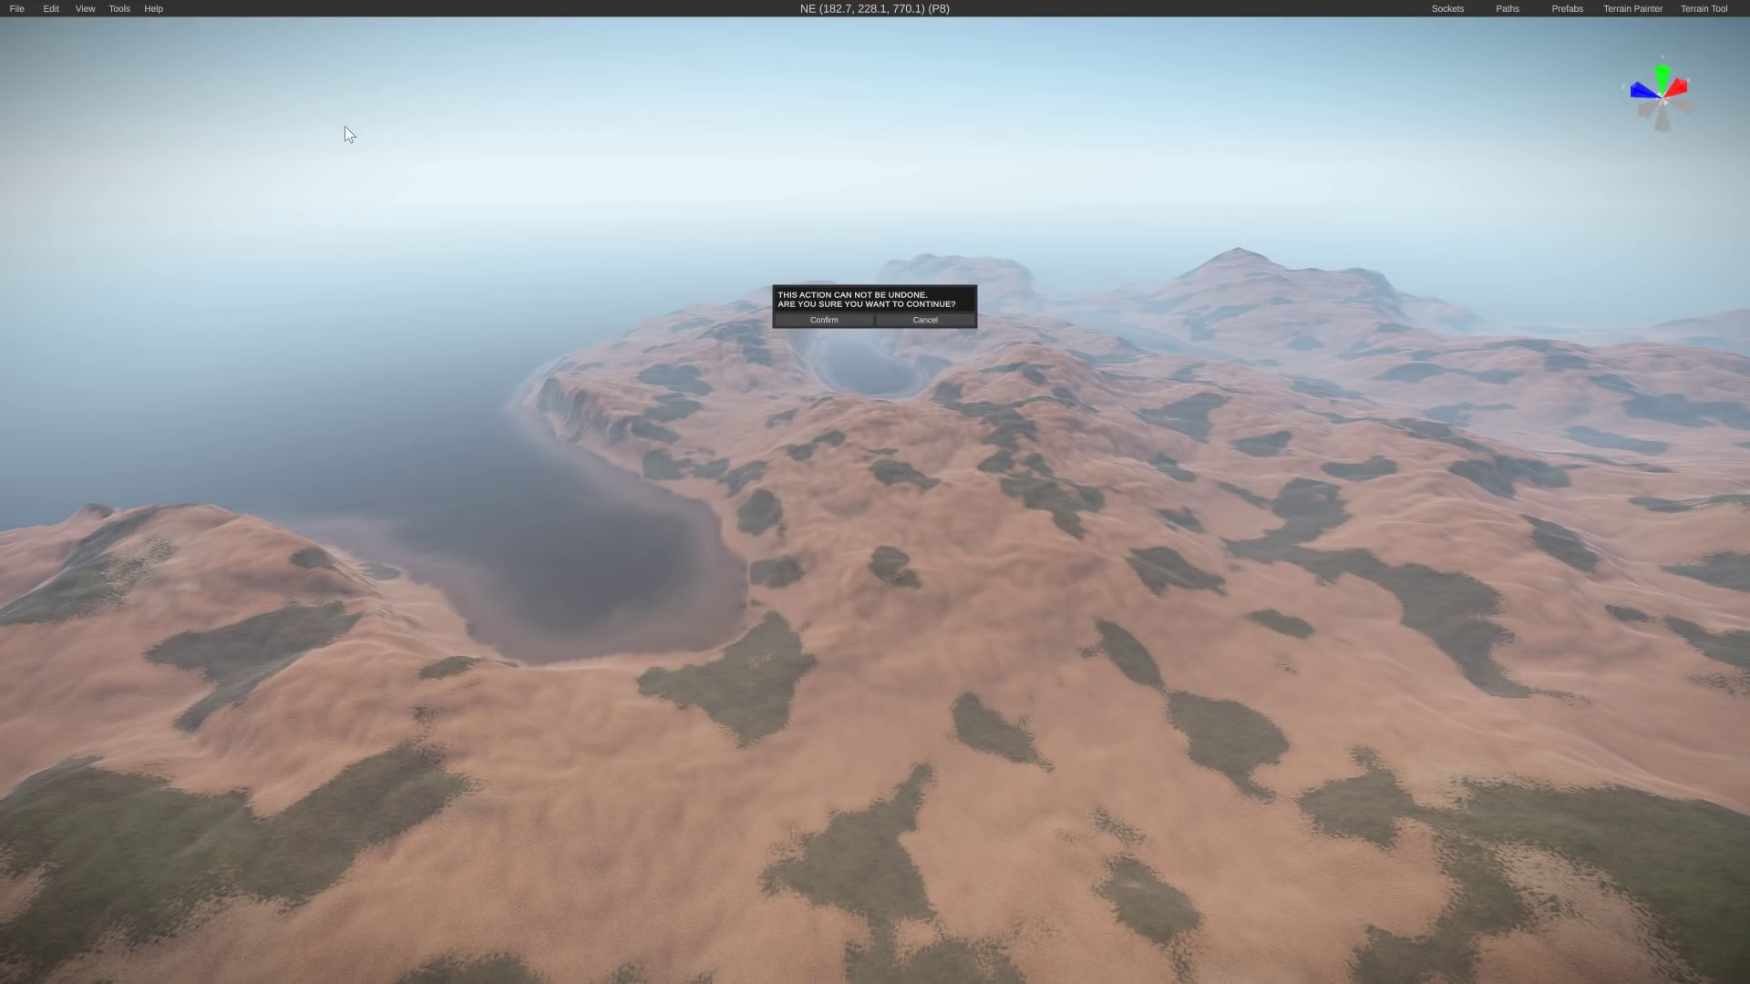
click(815, 318)
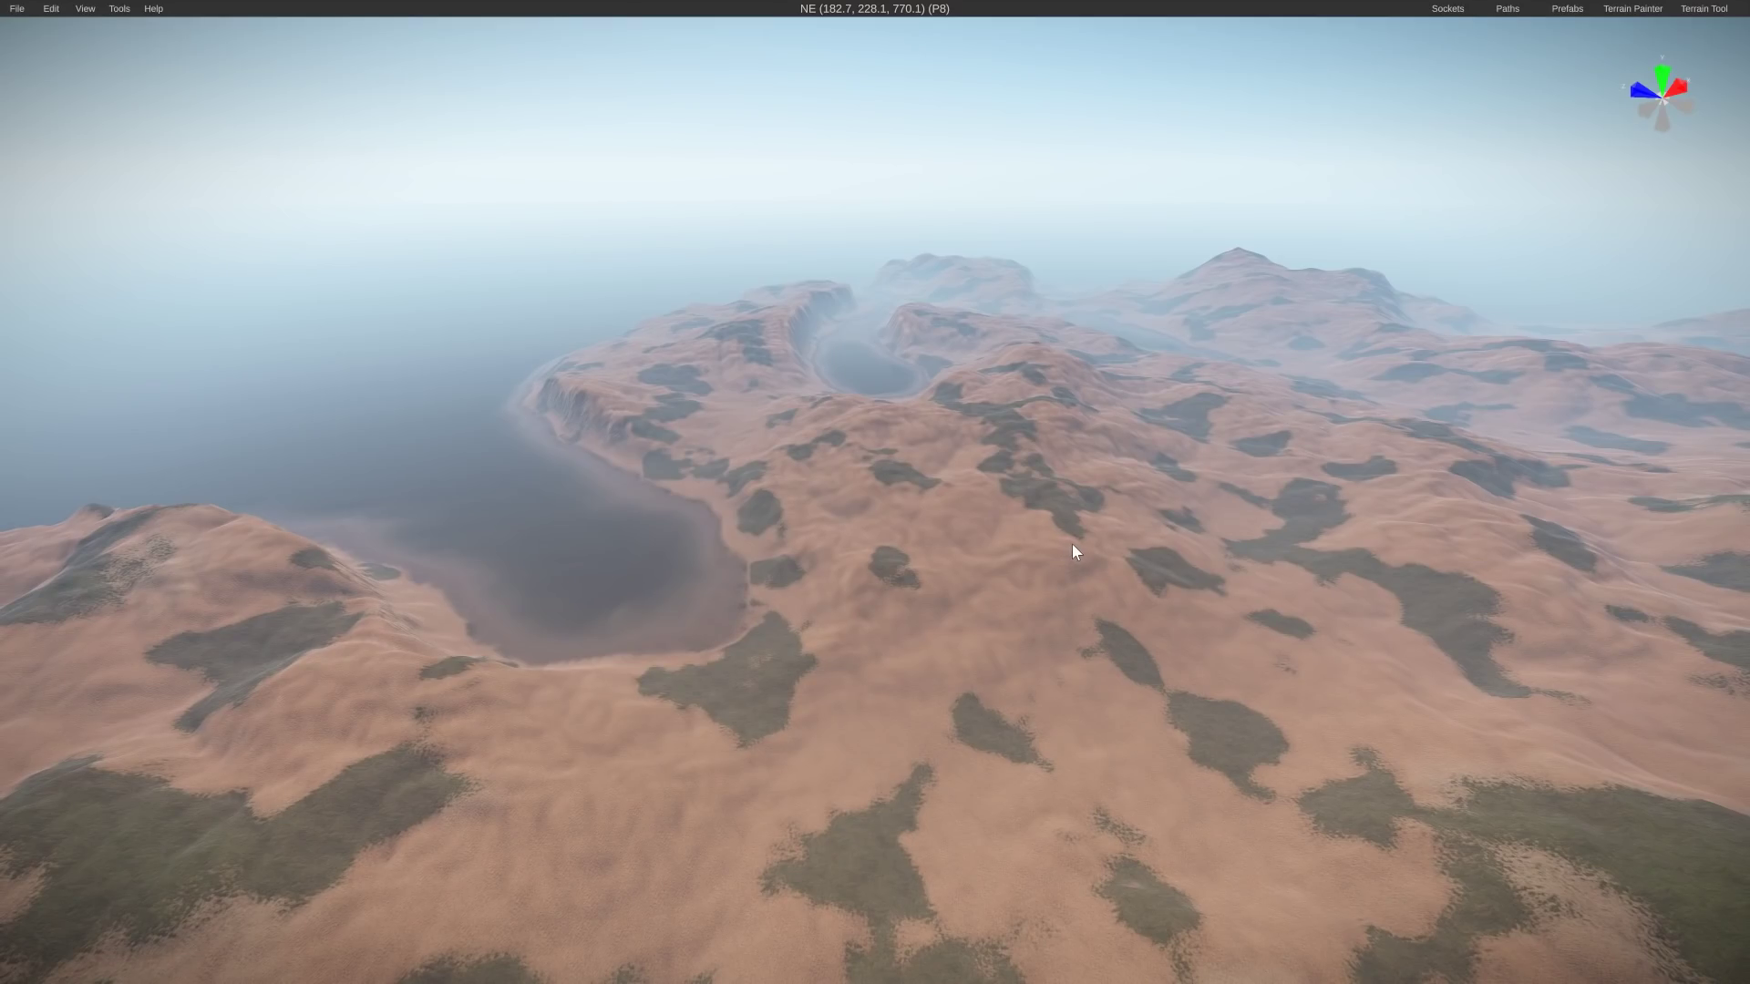
Generate a ring road around the map with the native procedural tools
right_drag(1071, 544, 878, 359)
key(w)
key(w)
key(w)
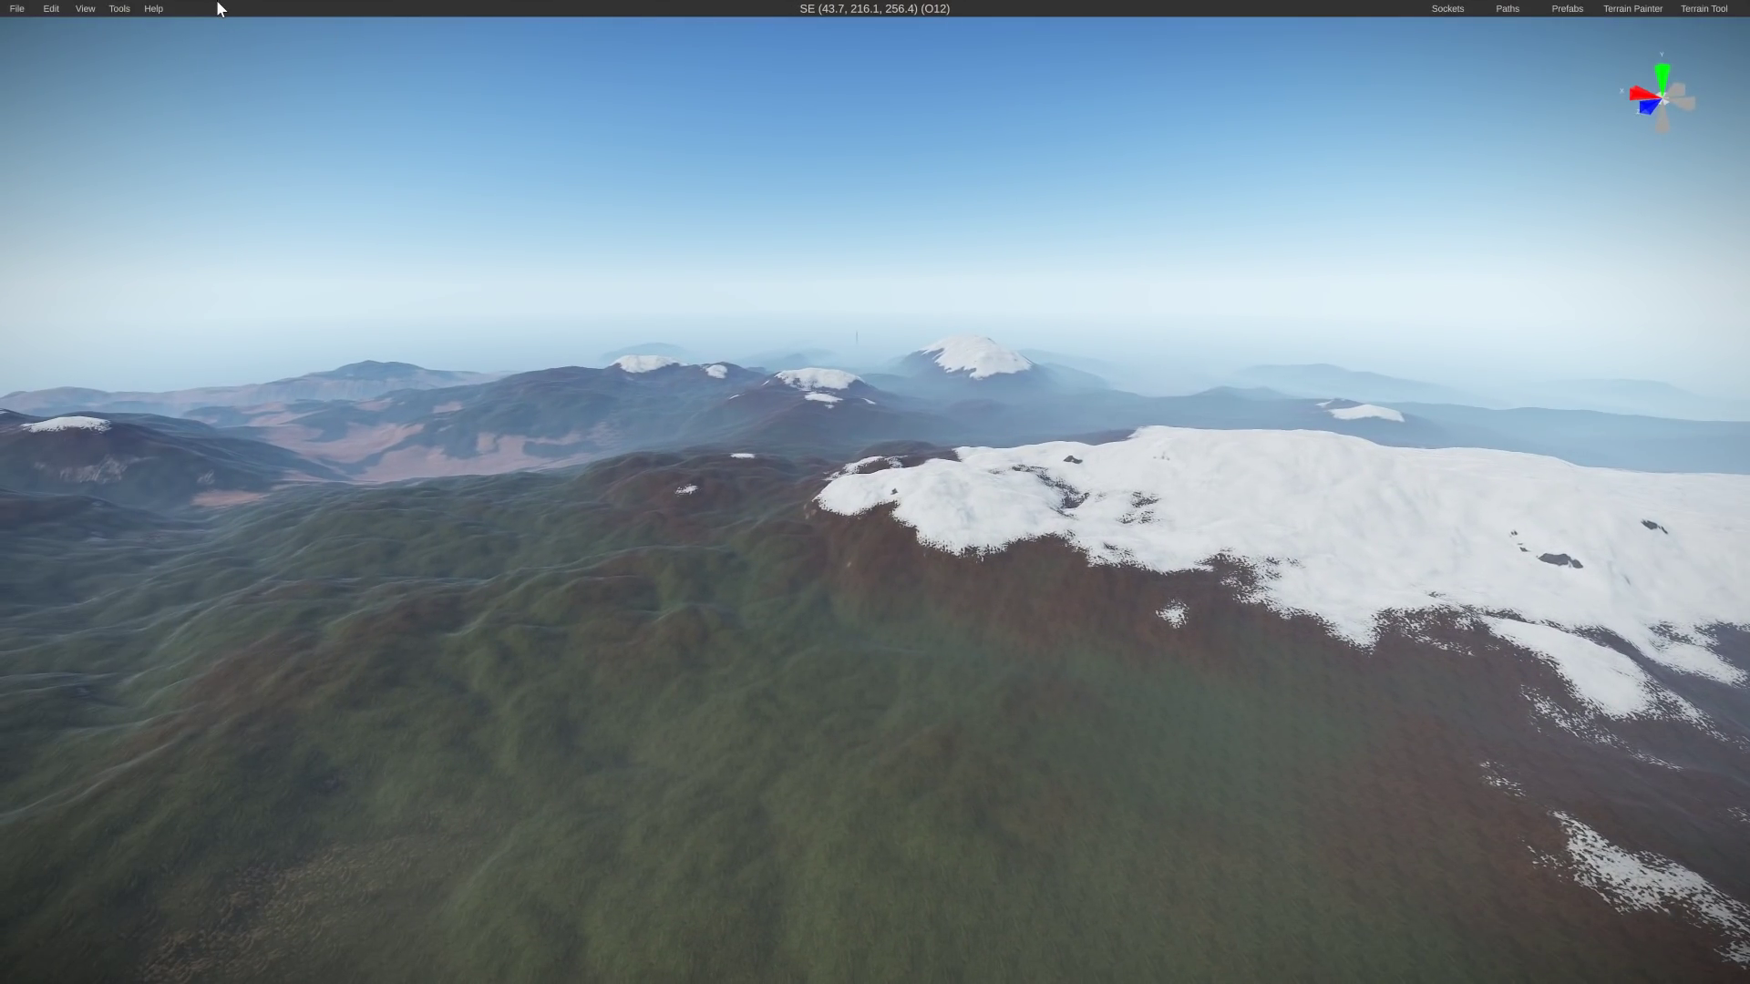
click(119, 9)
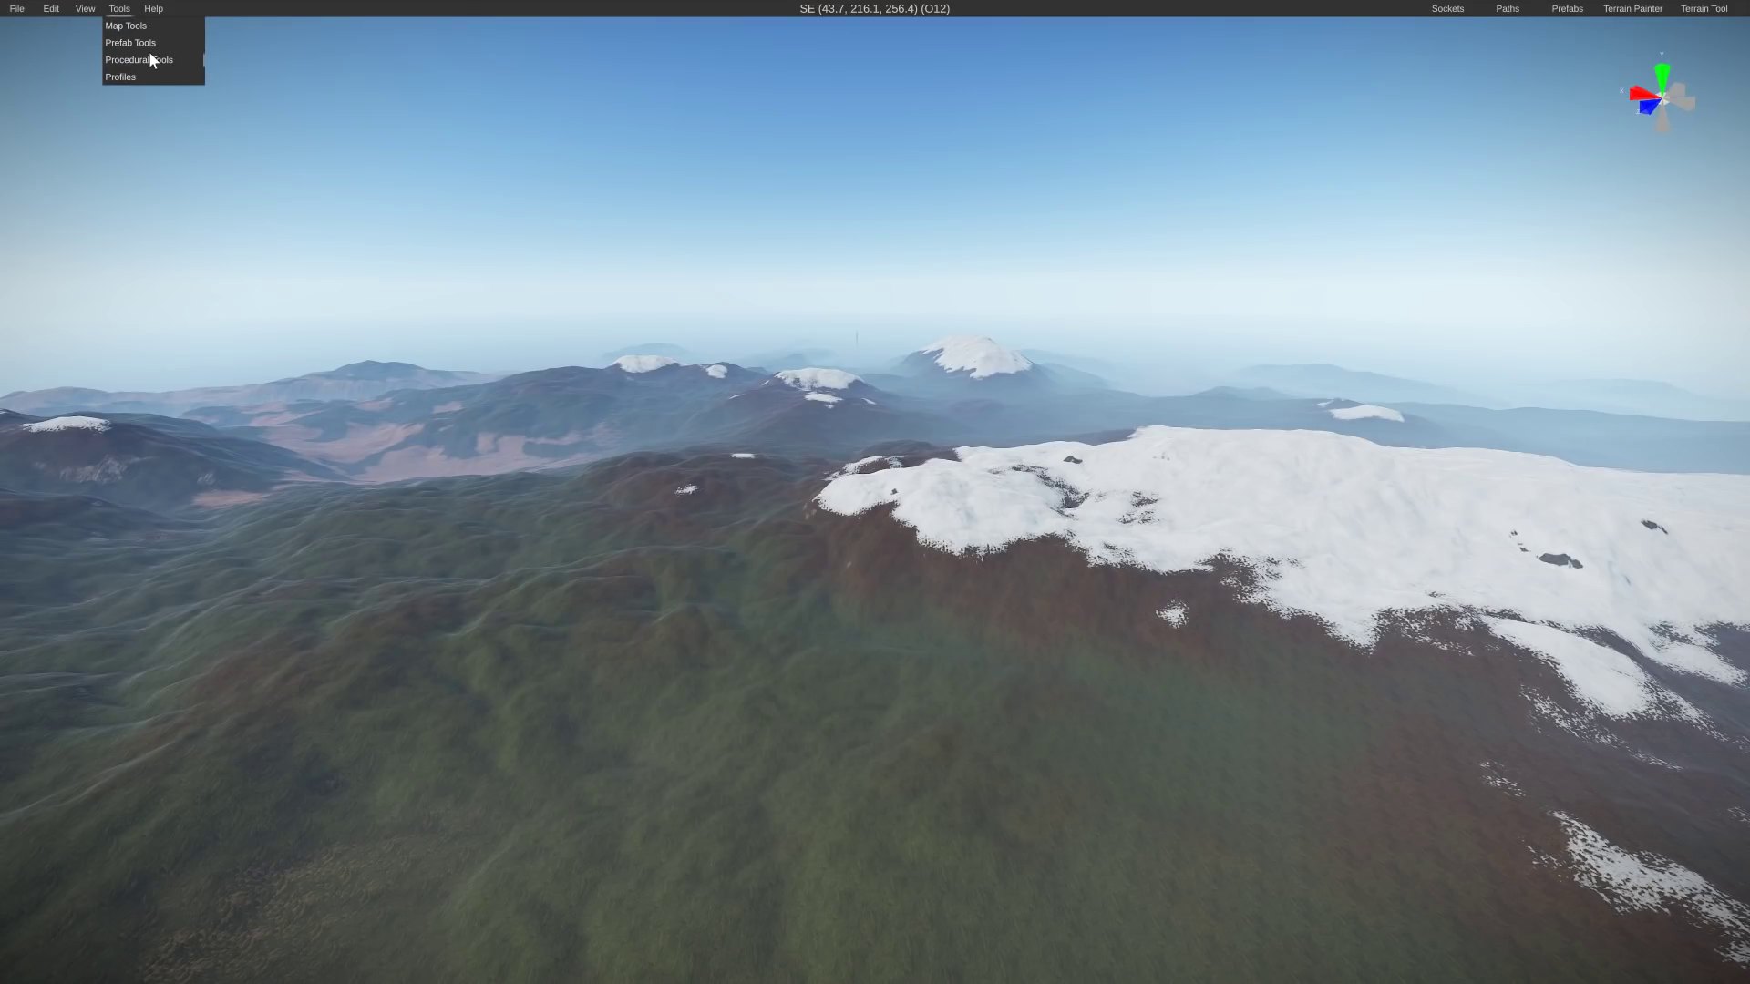
mouse_move(148, 58)
mouse_move(233, 62)
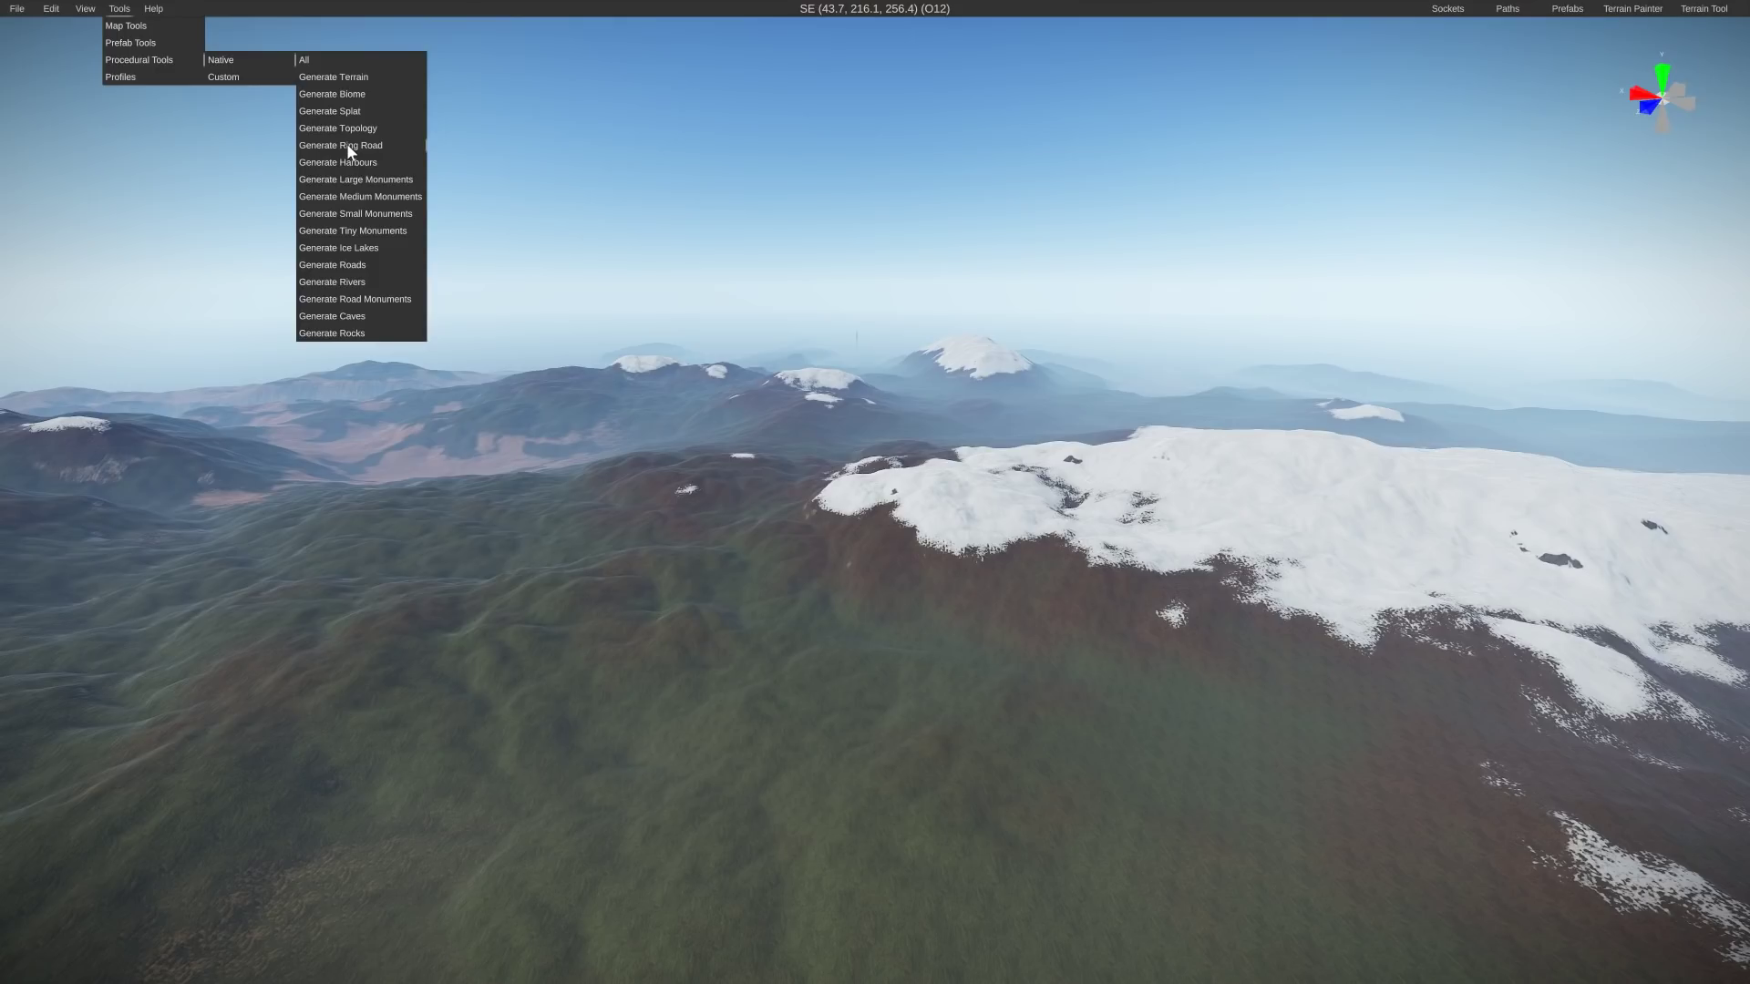
mouse_move(347, 146)
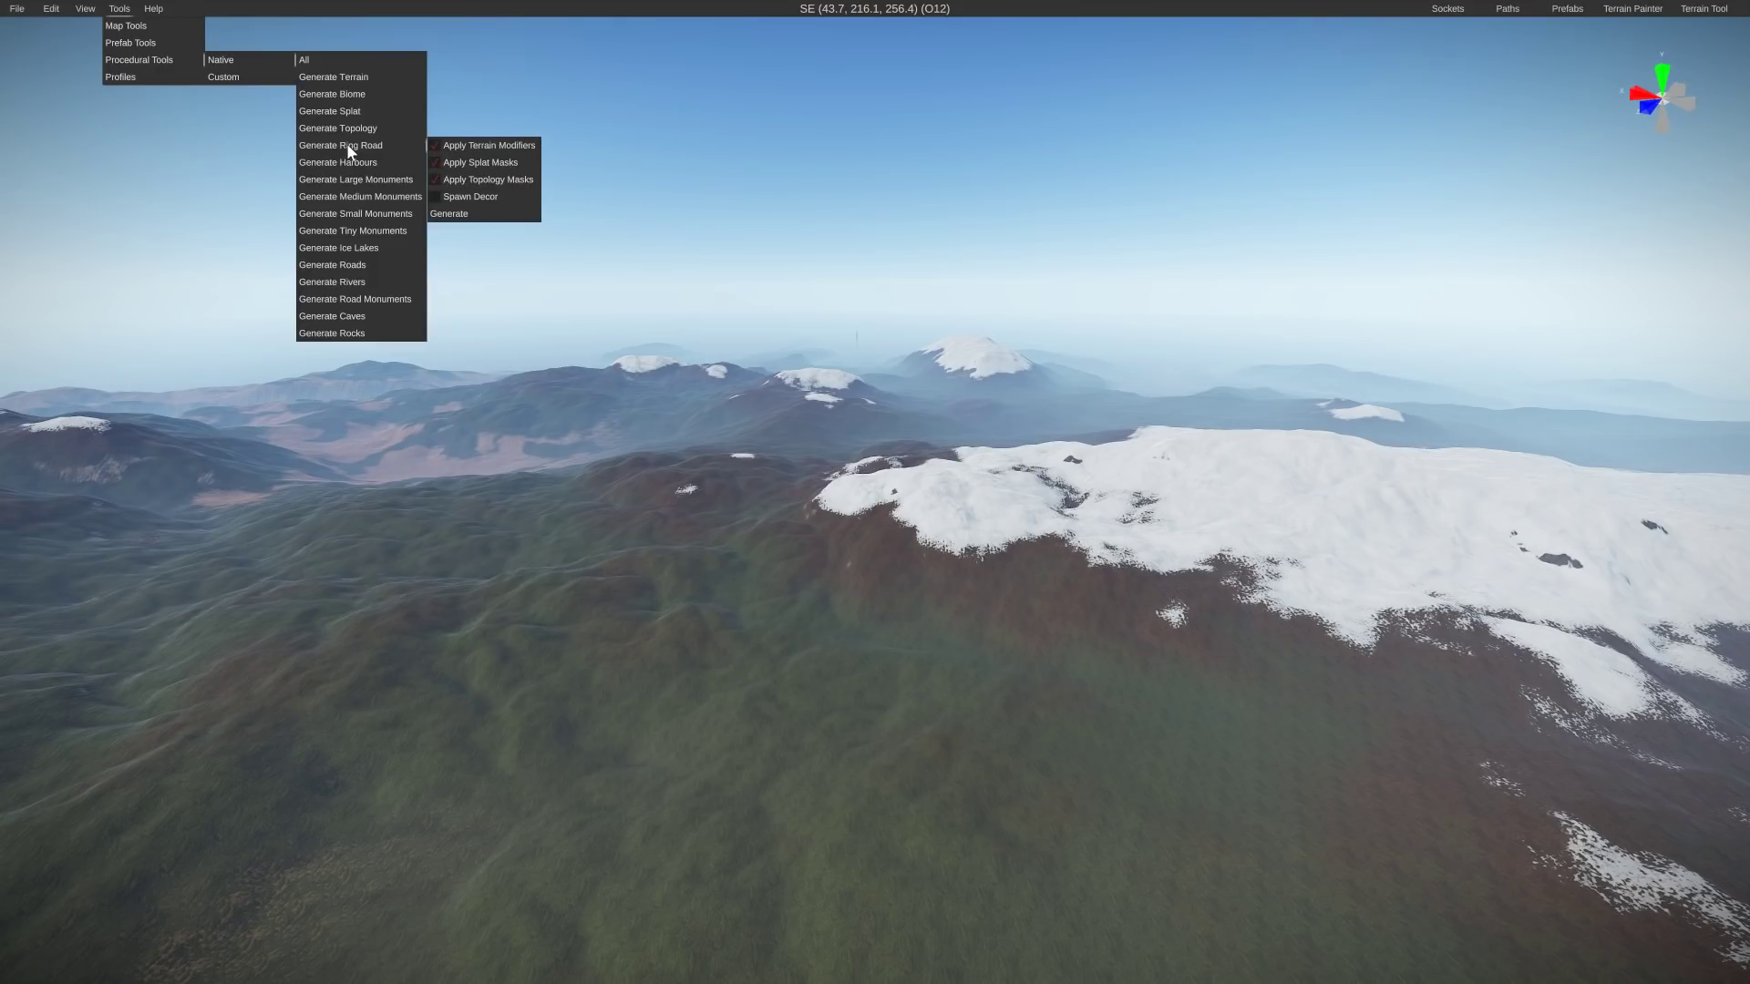
click(449, 215)
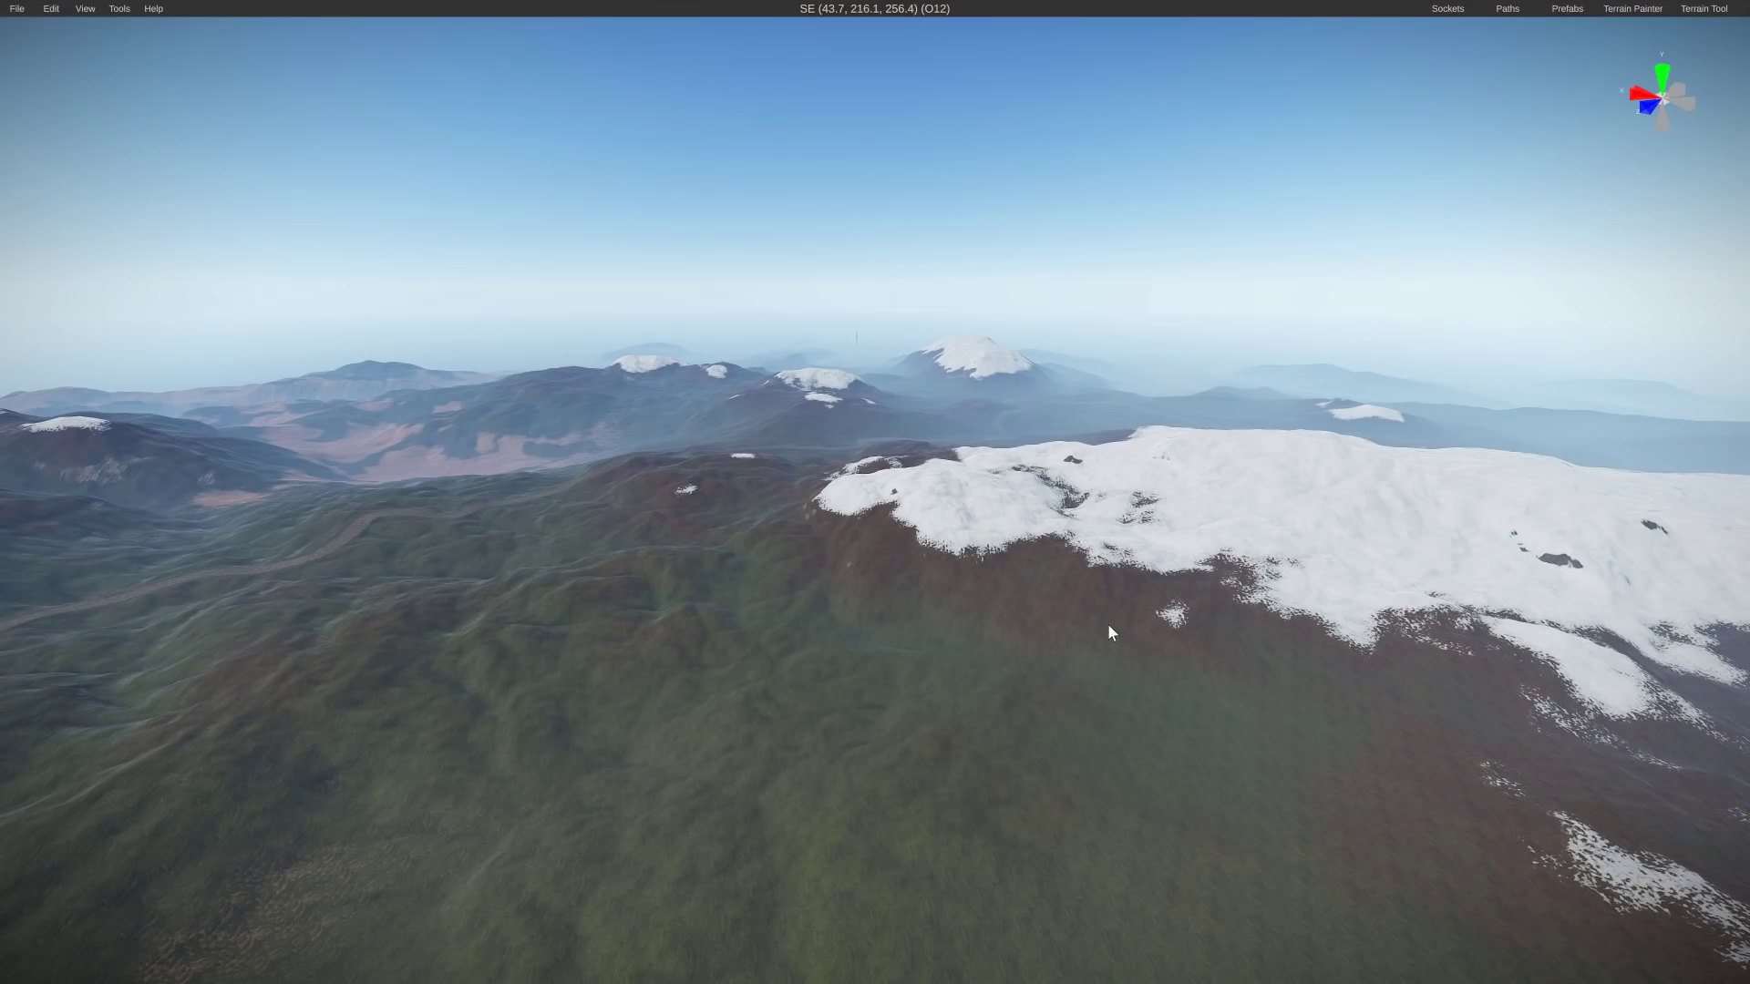
Inspect the ring road from above and generate harbours with the native procedural tools
right_drag(1108, 625, 1748, 747)
key(e)
key(w)
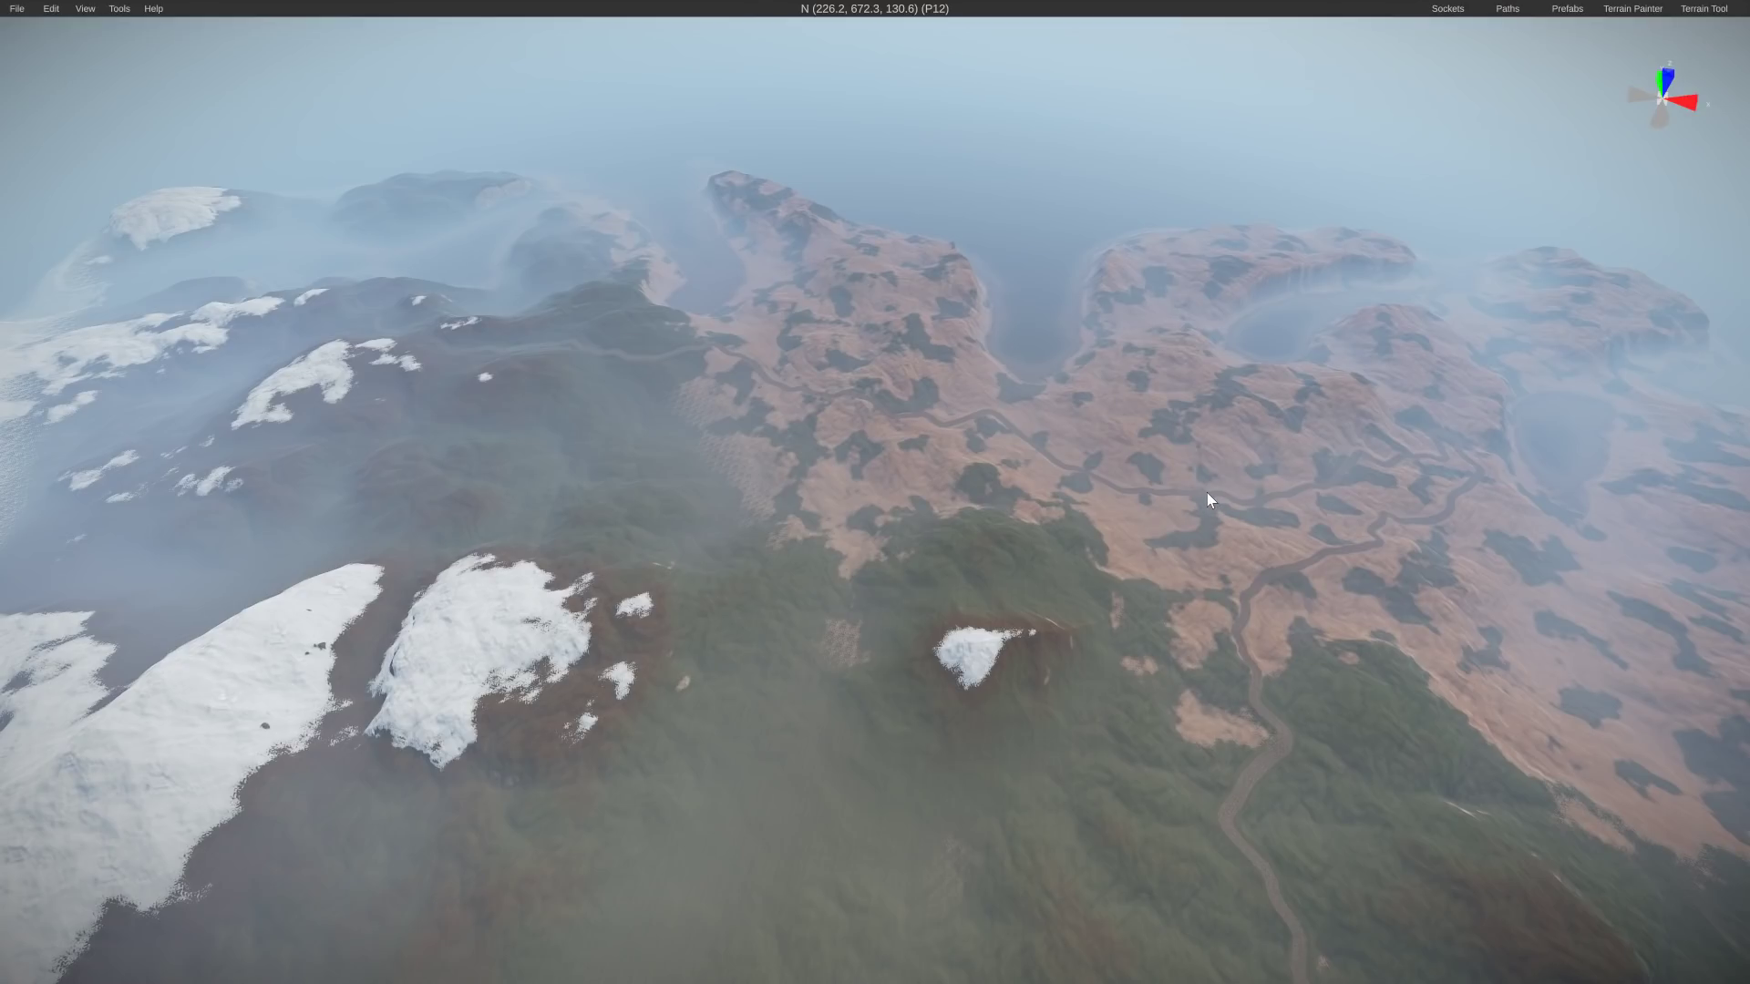
click(110, 11)
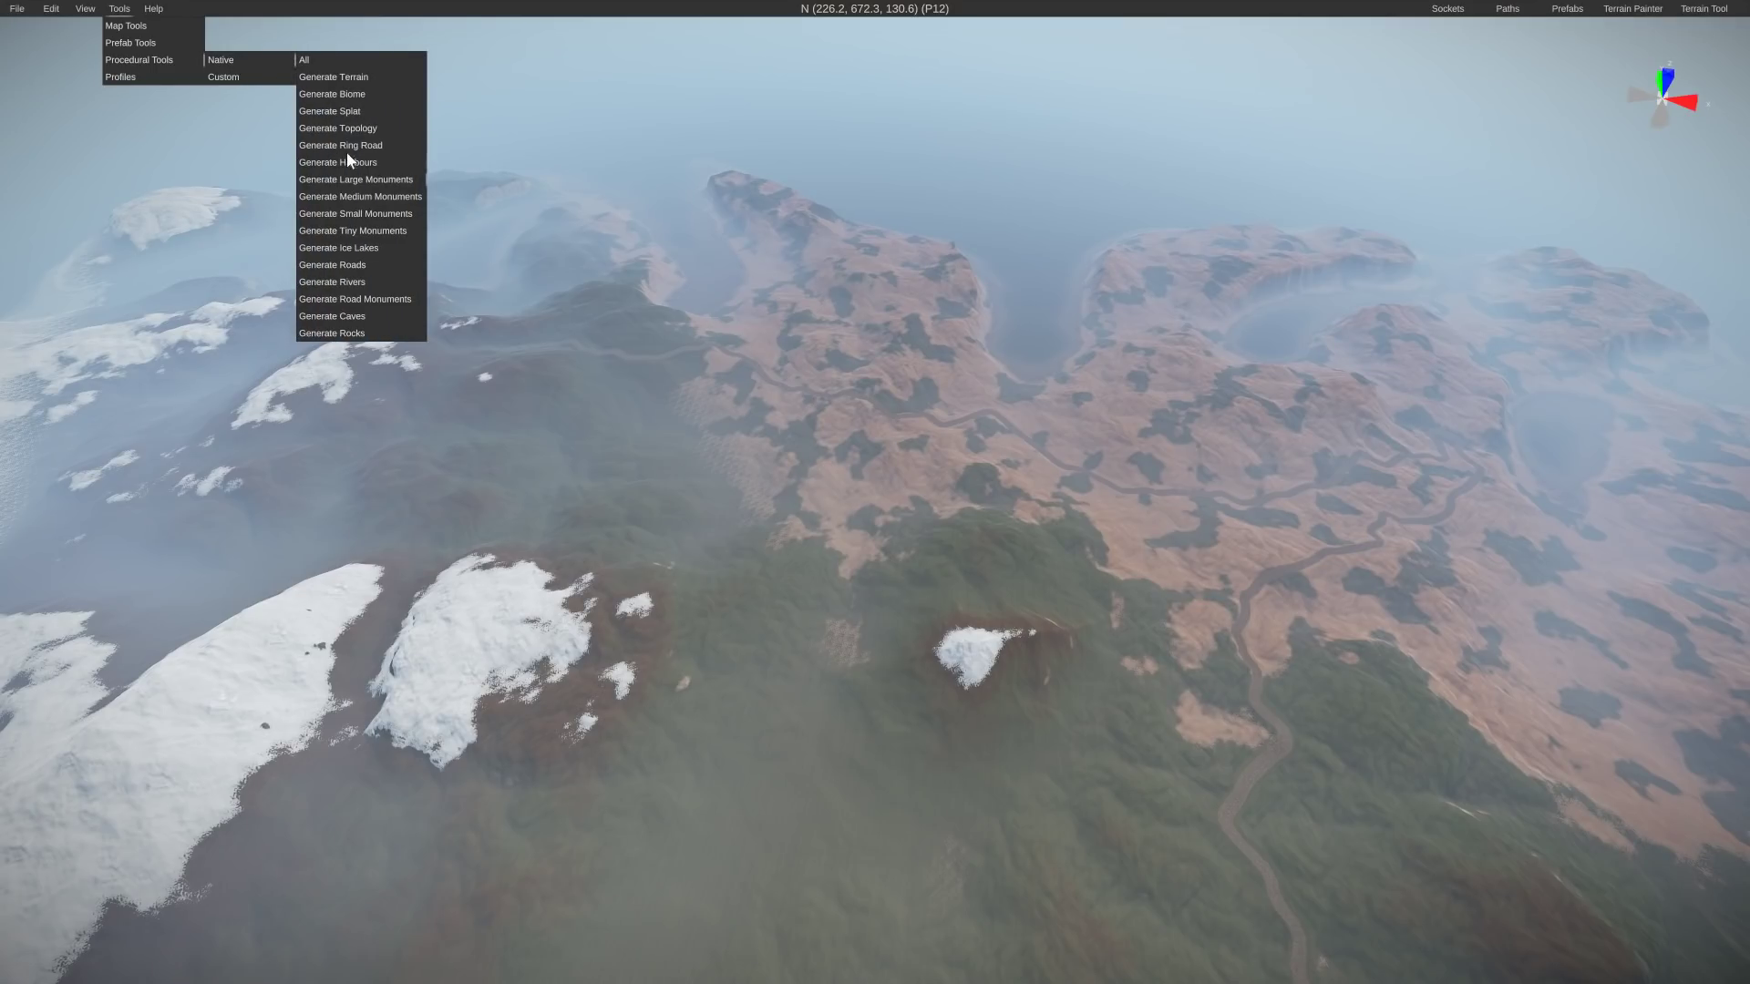
click(354, 162)
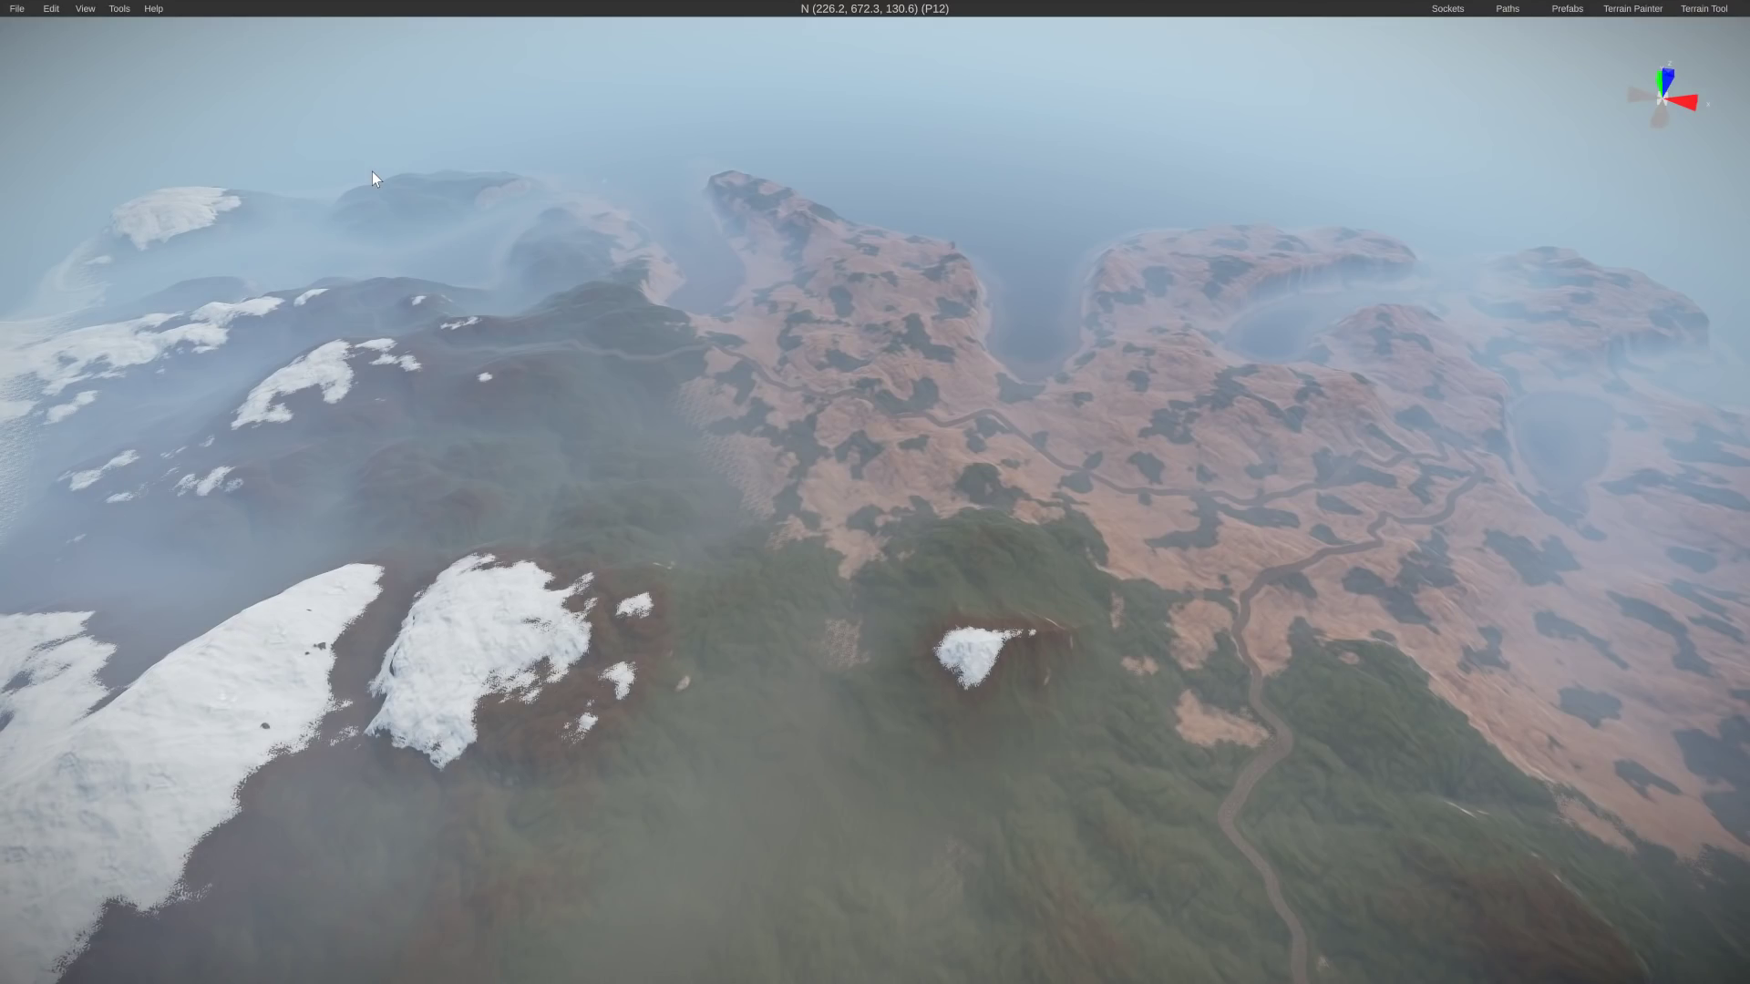
Open the map overview and examine the ring road's route and the harbour placement along the coasts
right_drag(371, 172, 1742, 47)
key(w)
key(m)
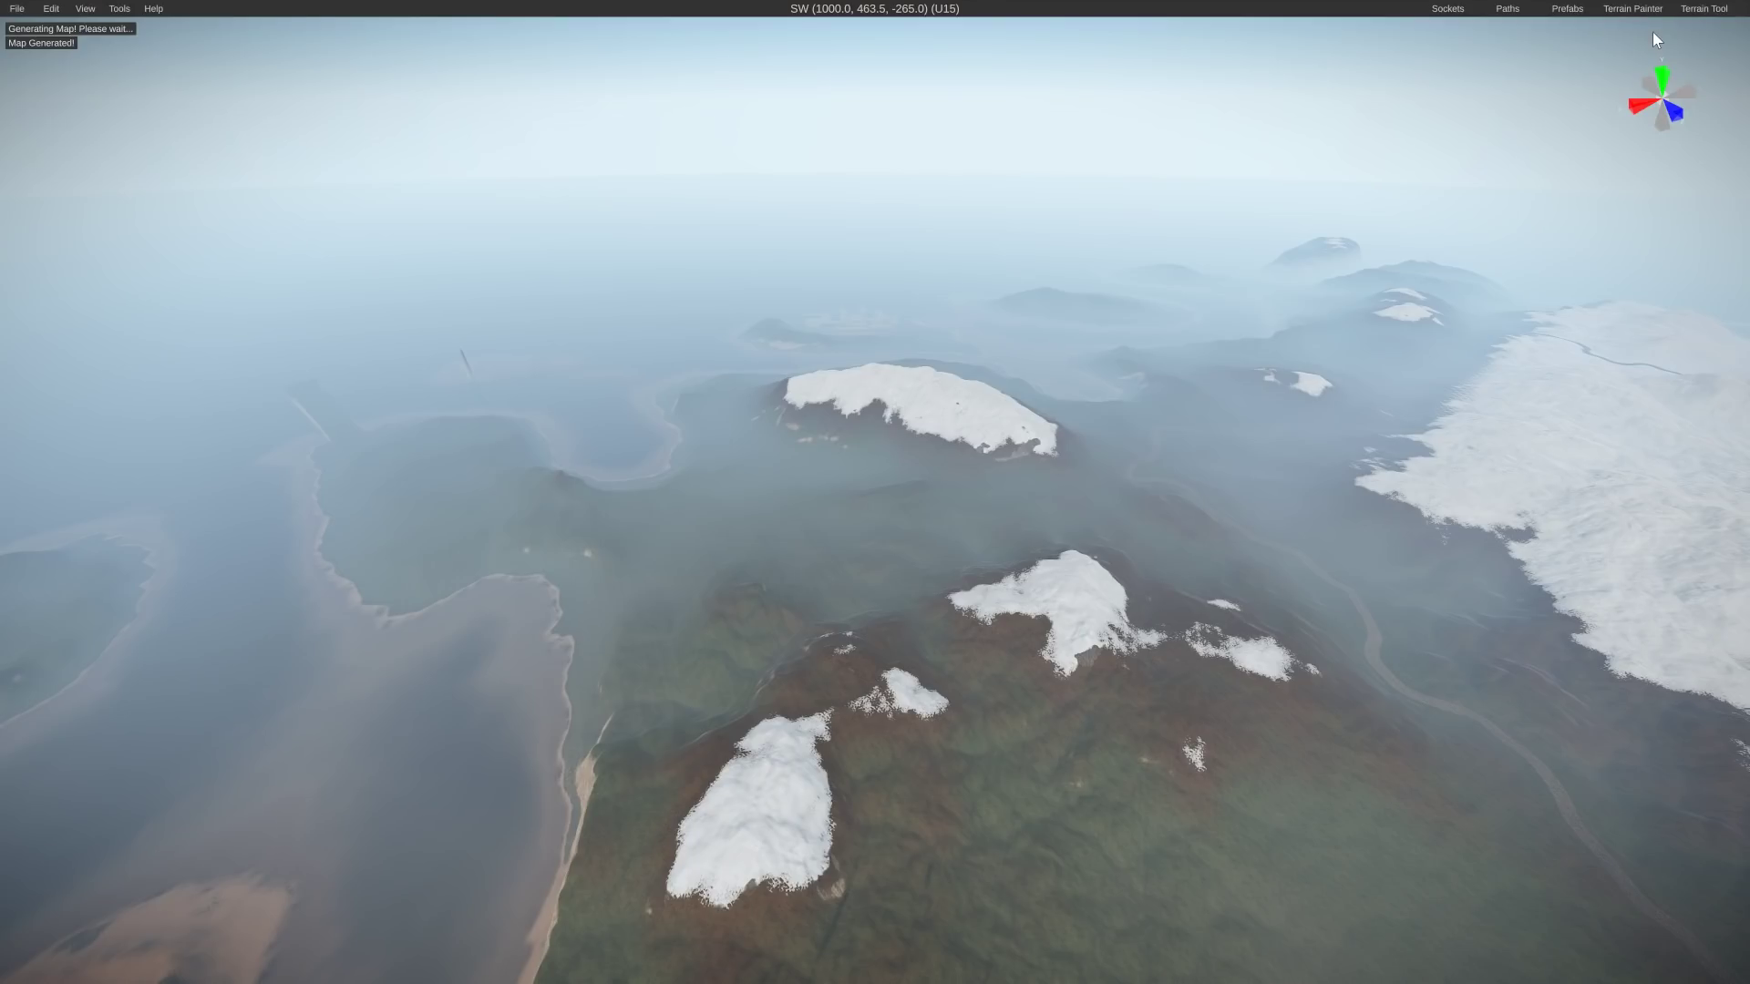
key(m)
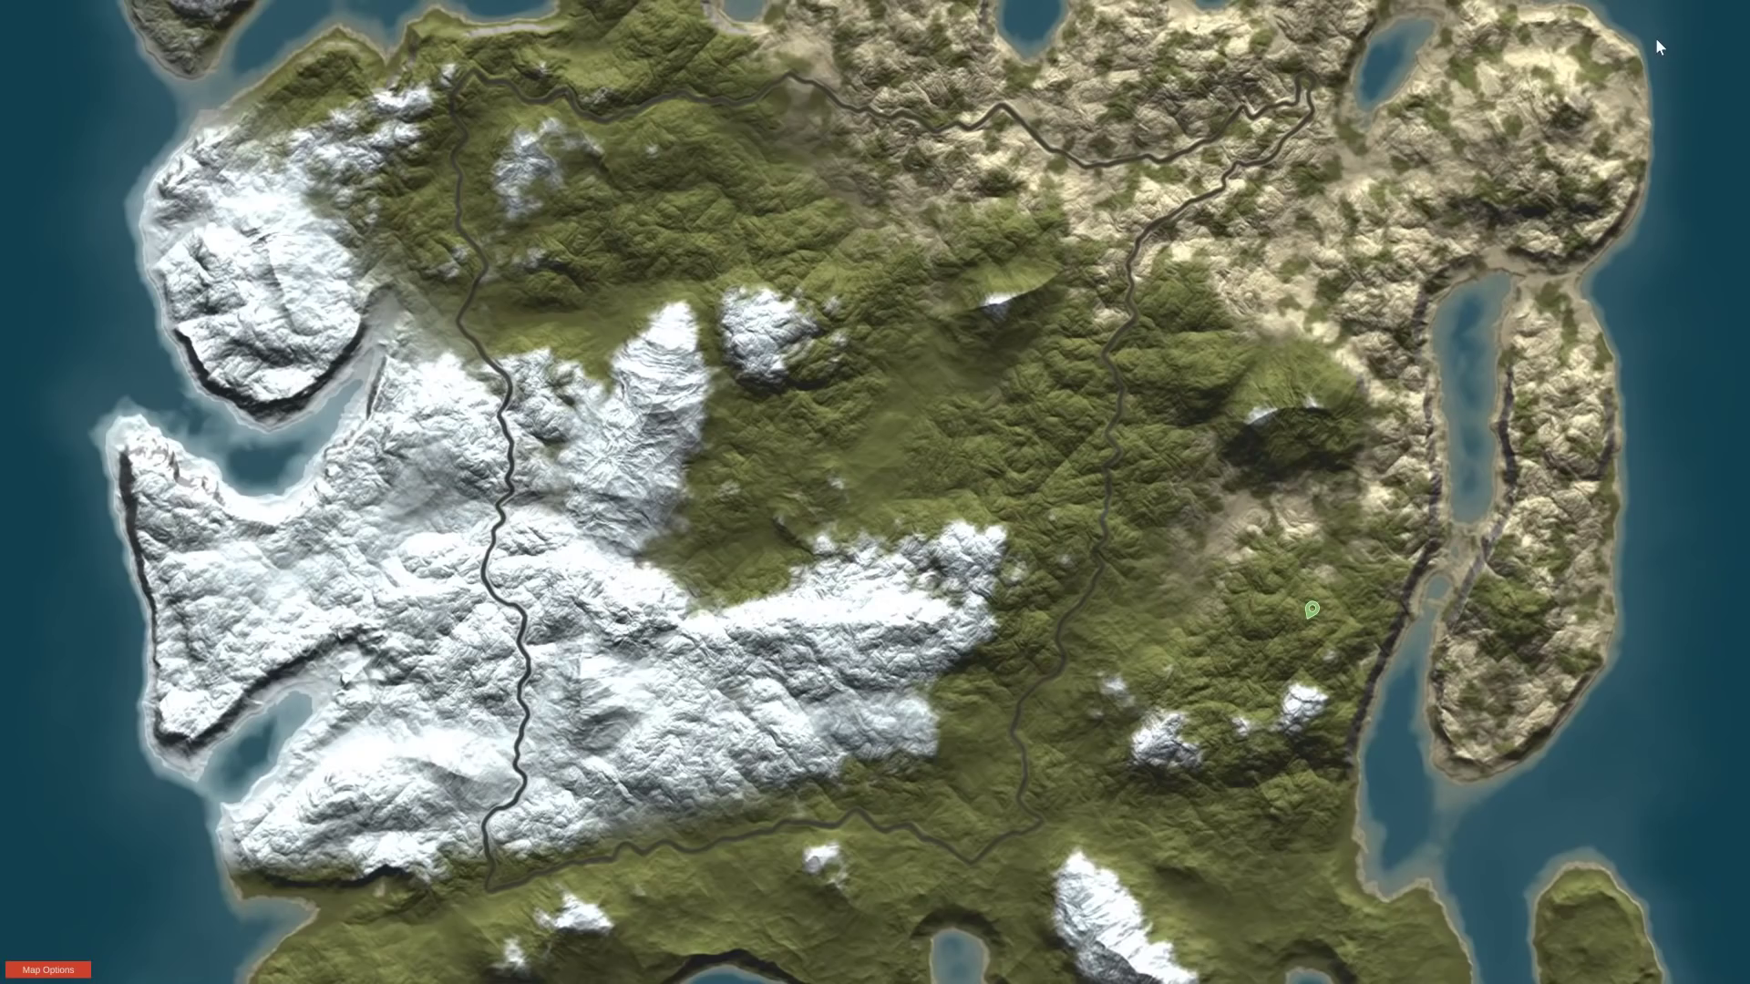
drag(1424, 576, 1252, 85)
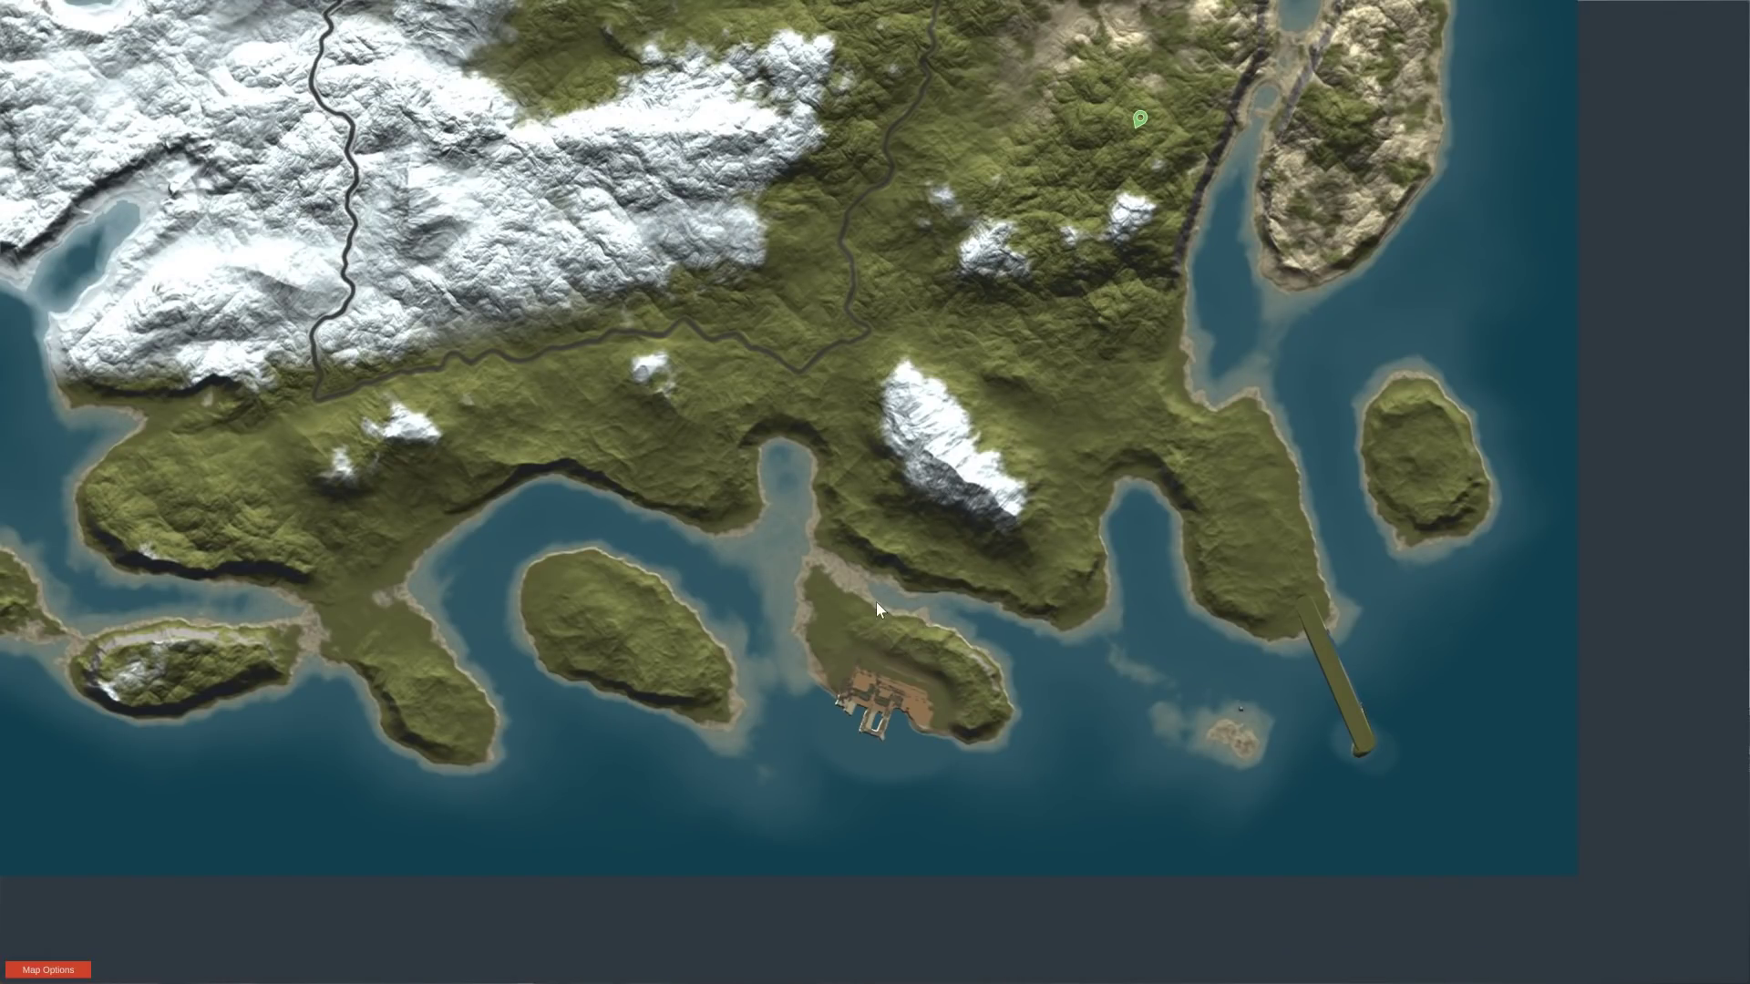
drag(640, 335, 1110, 549)
drag(1157, 109, 1188, 814)
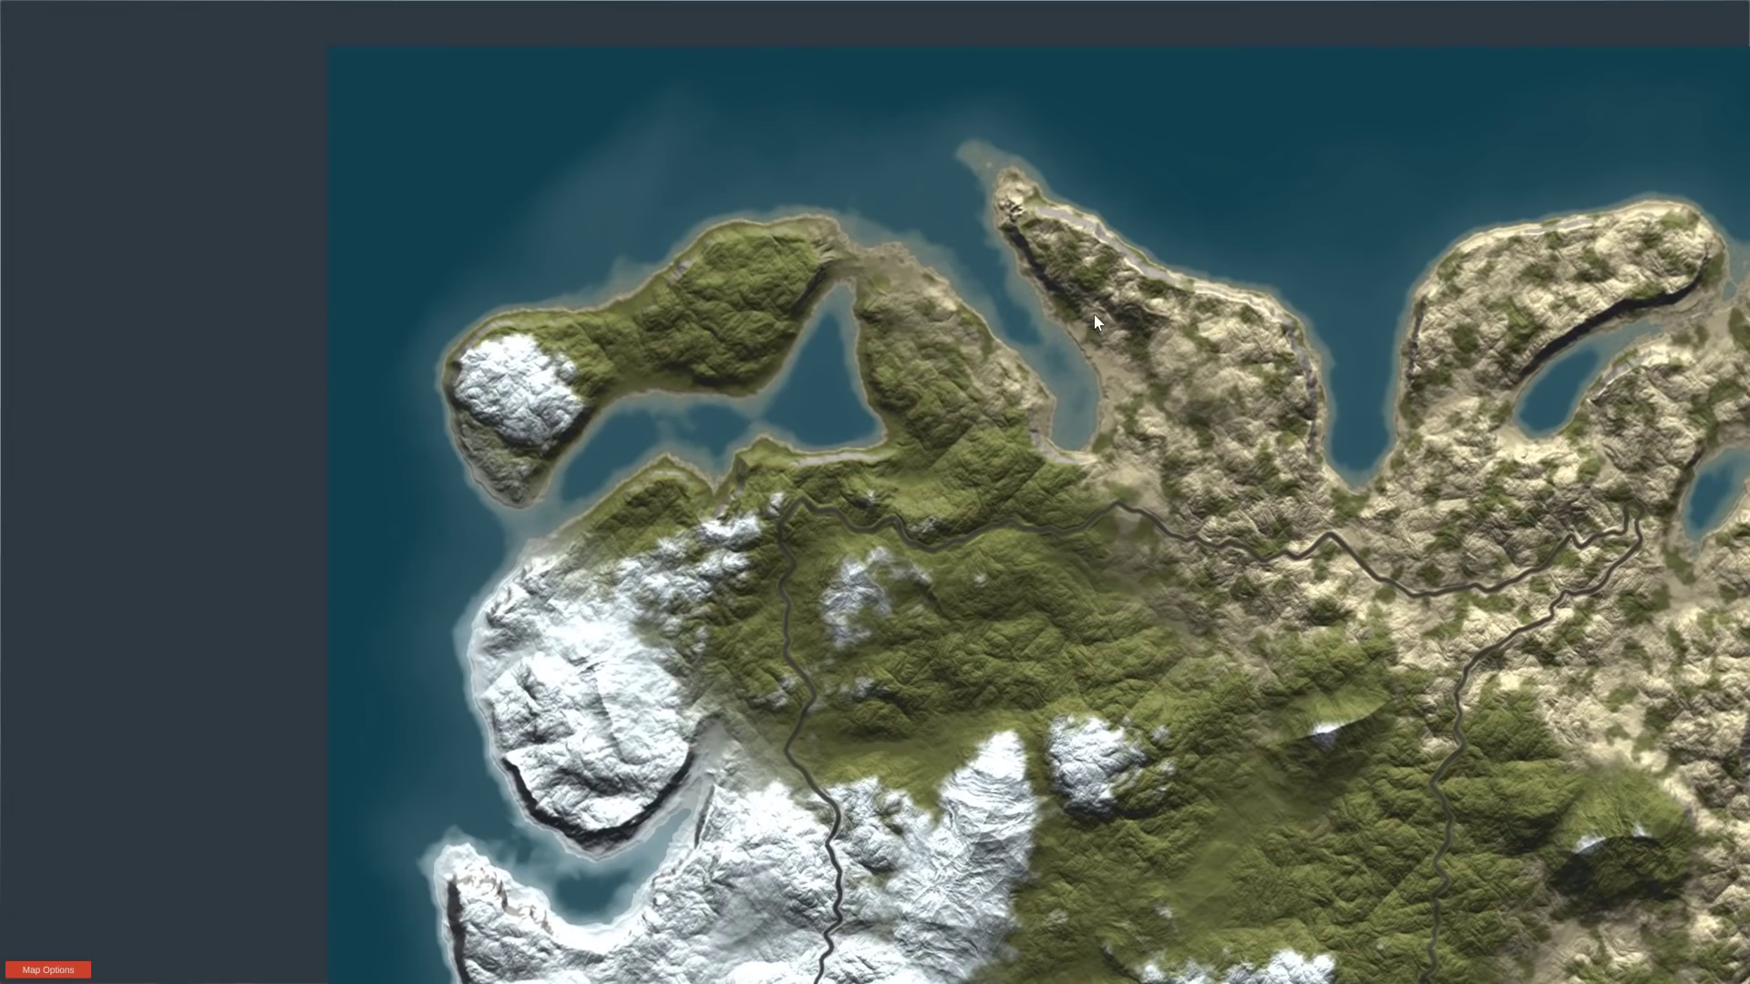
drag(1085, 358, 771, 298)
scroll(768, 298, down, 2)
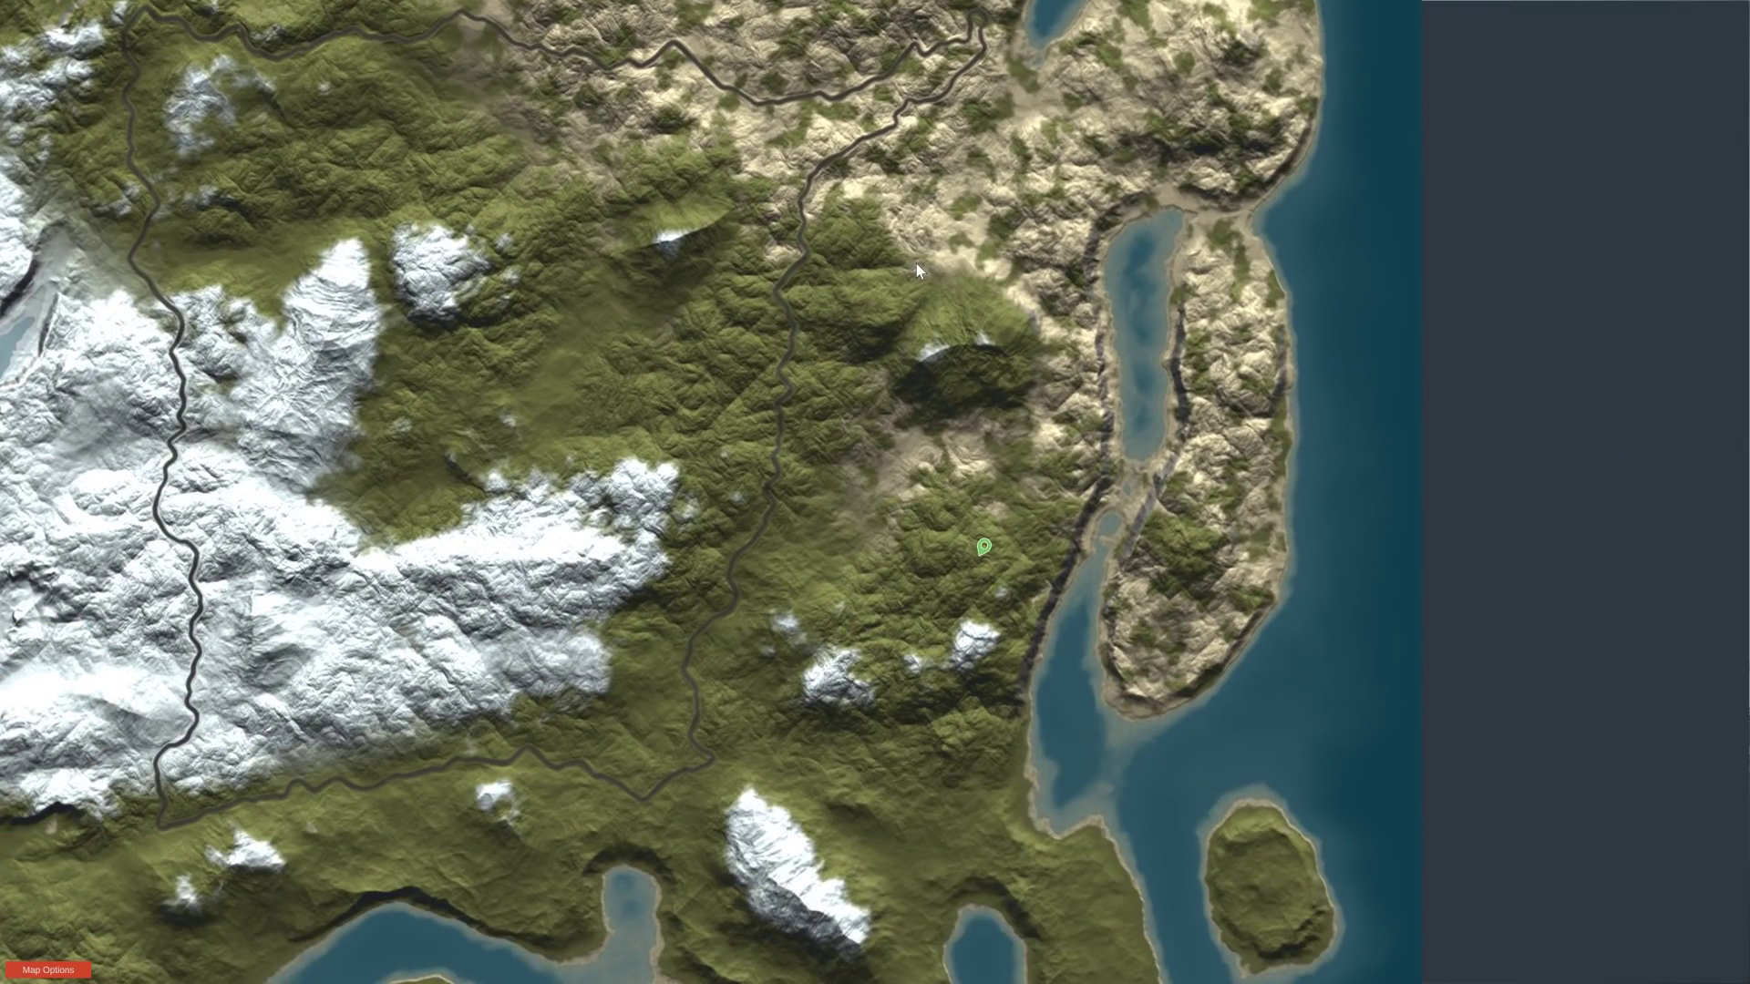
Close the map overview, select the Harbor 2 monument on the southern island, move it off its terrain footprint and undo the move
key(m)
key(w)
right_drag(948, 241, 906, 231)
key(w)
click(899, 498)
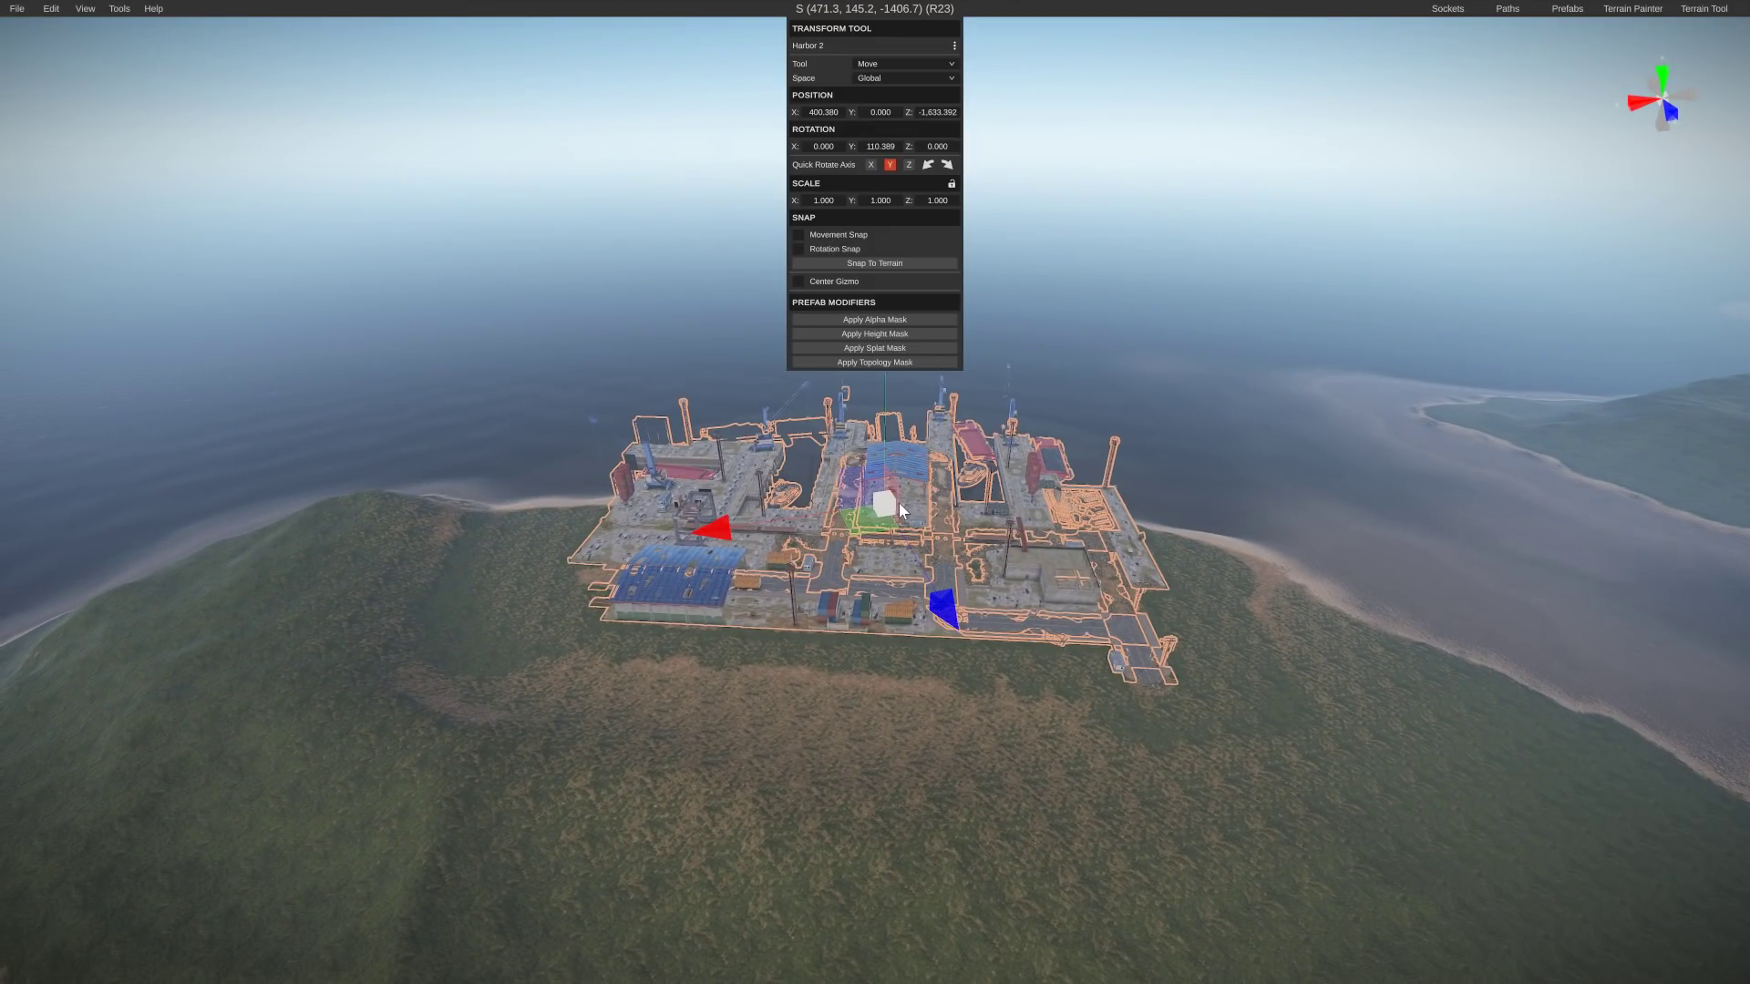
scroll(889, 500, up, 4)
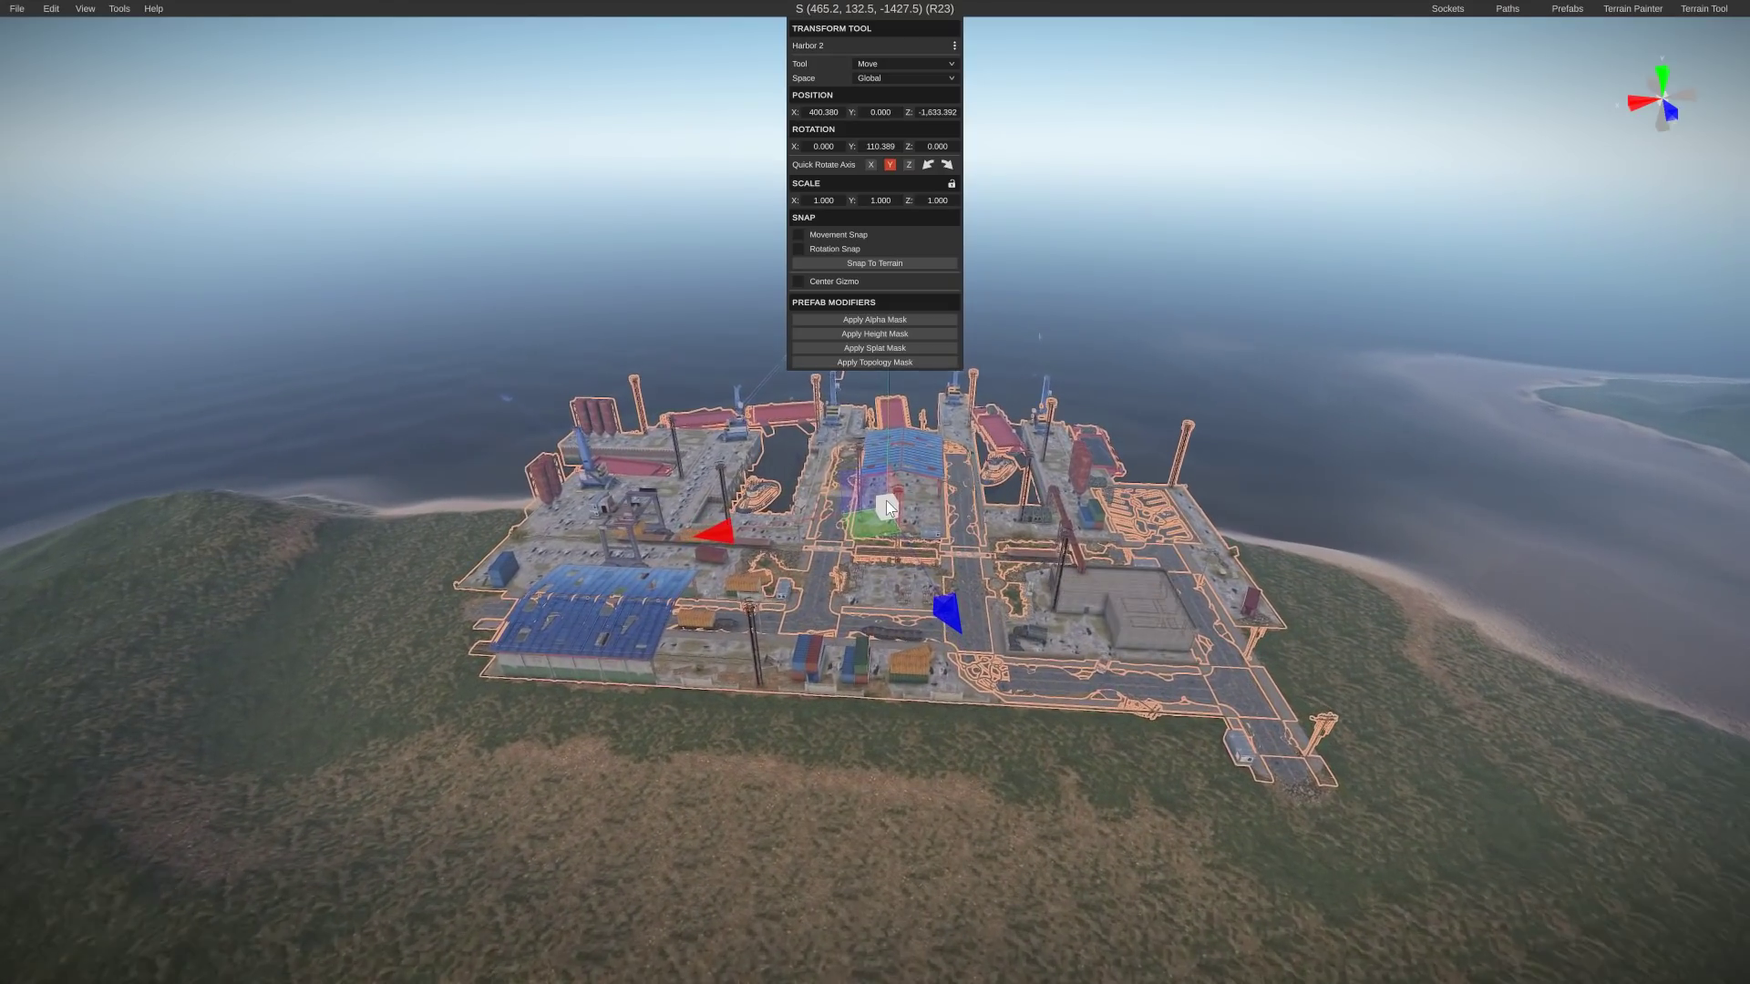
drag(884, 505, 139, 543)
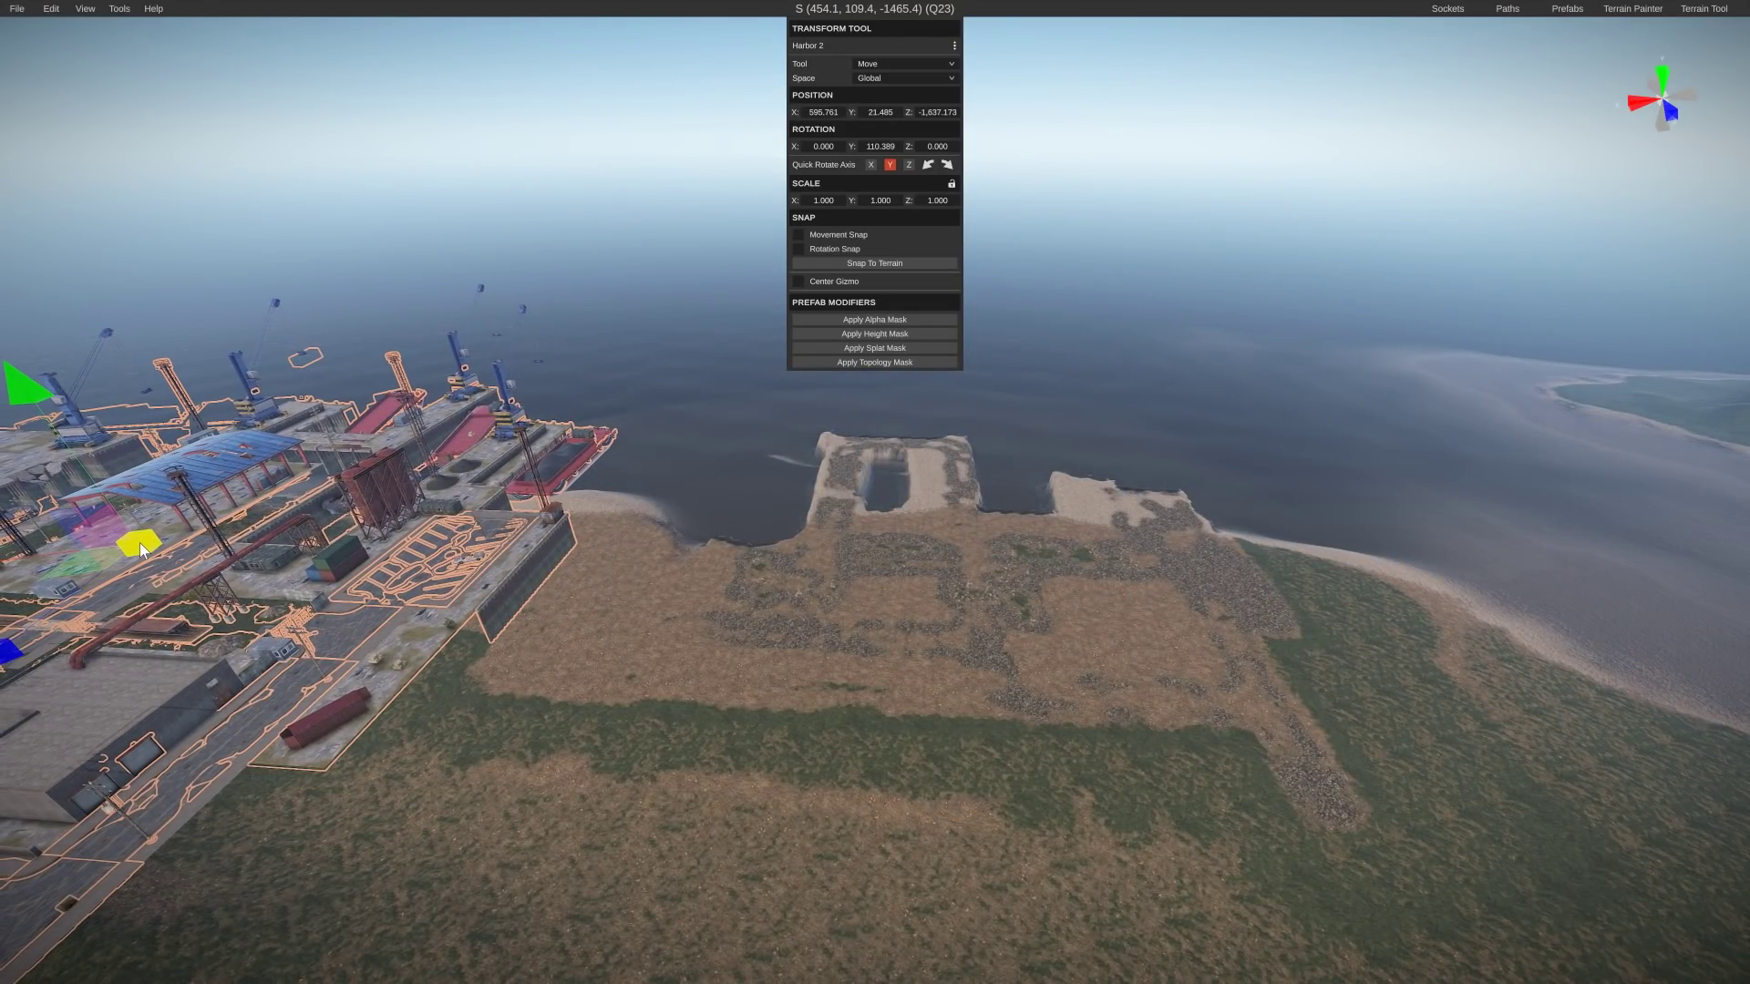
key(ctrl+z)
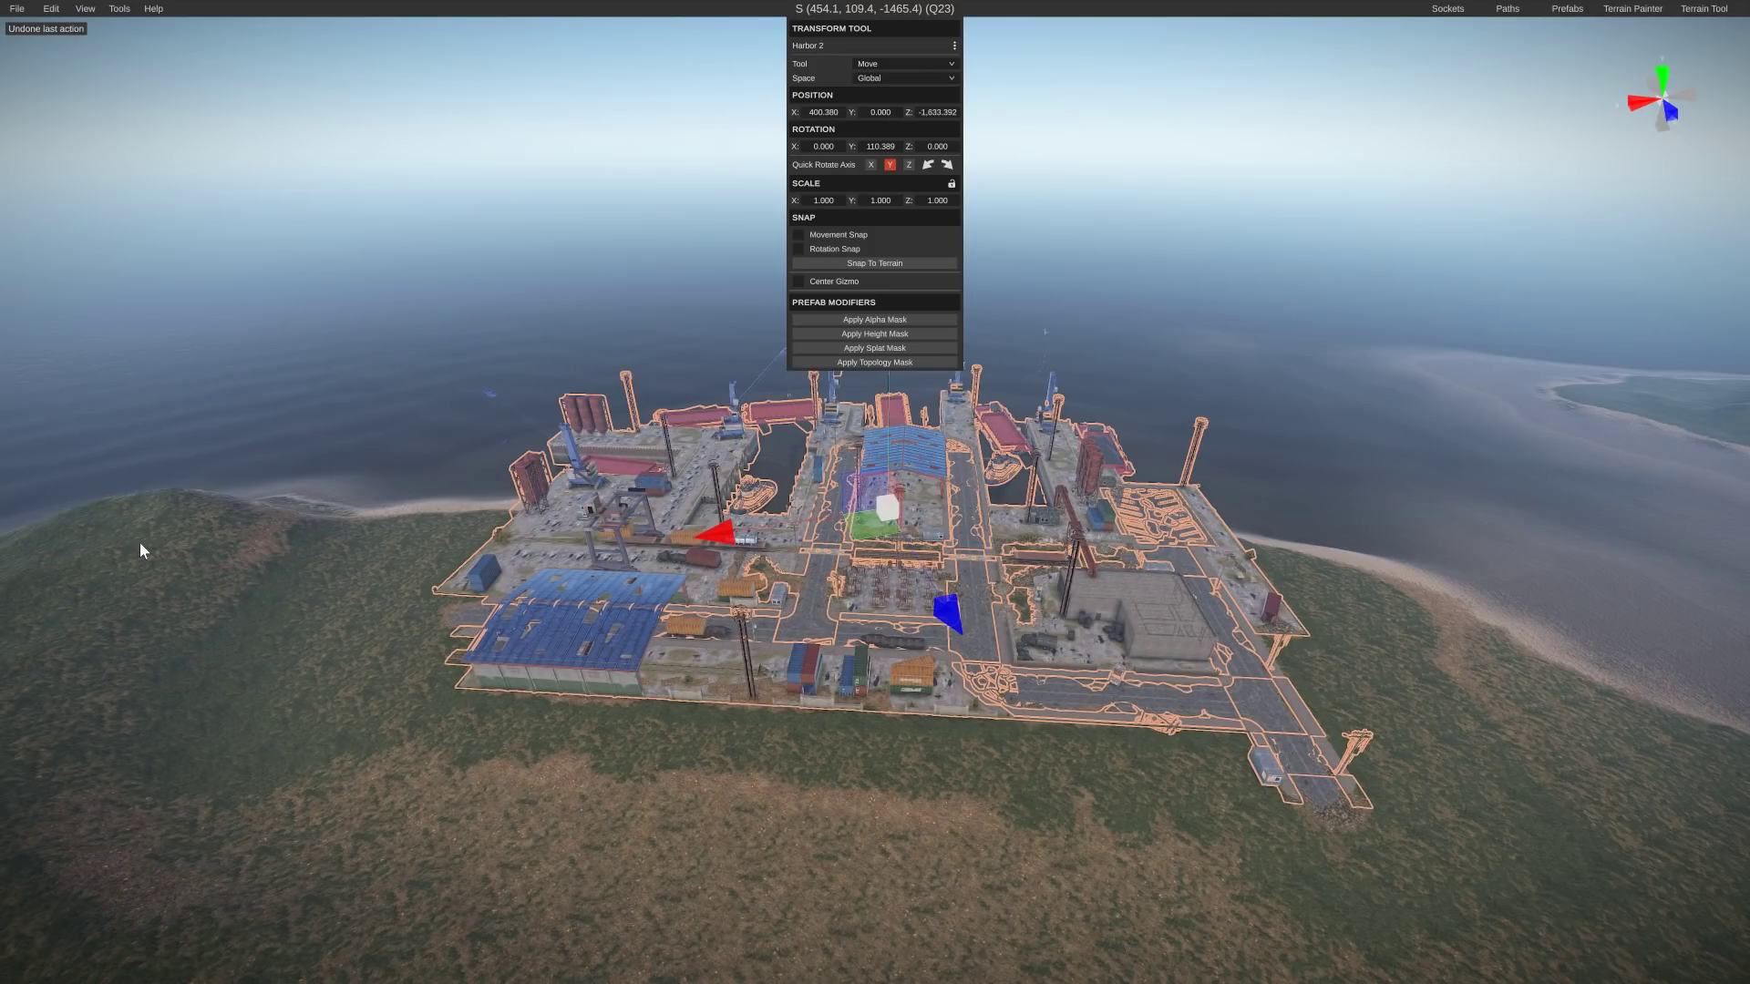
Run the native procedural harbour generation again and check the southern coast in the map overview
click(113, 11)
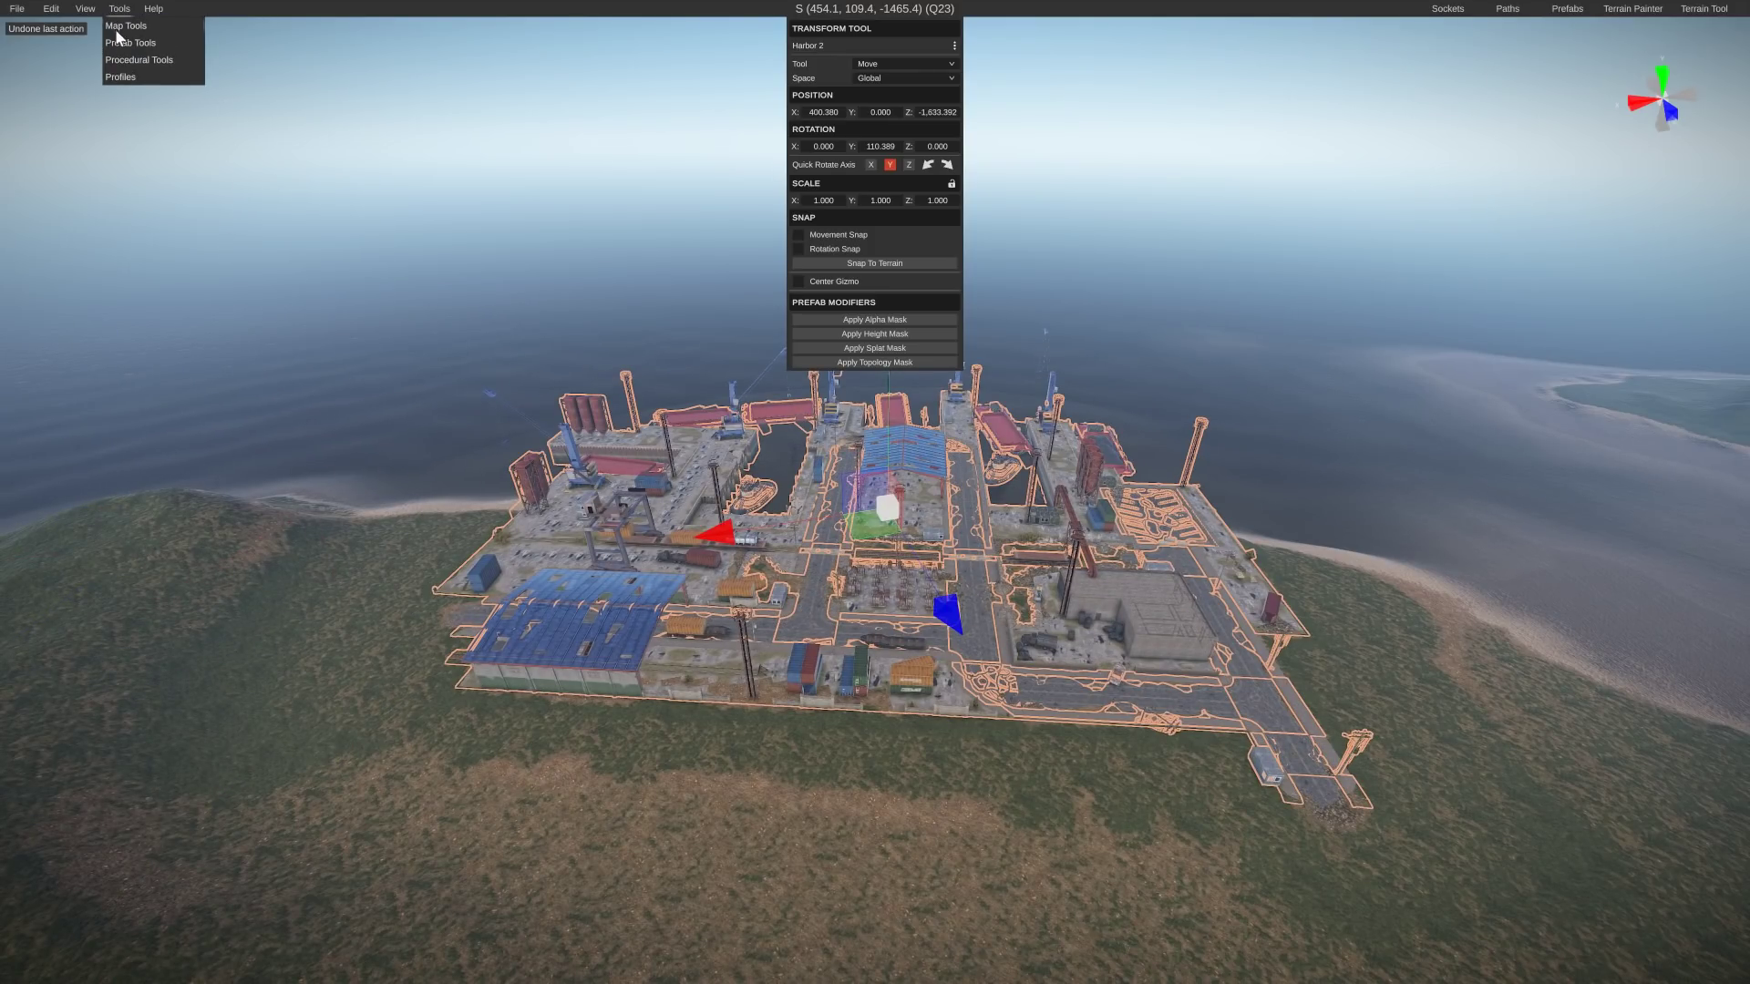
mouse_move(146, 60)
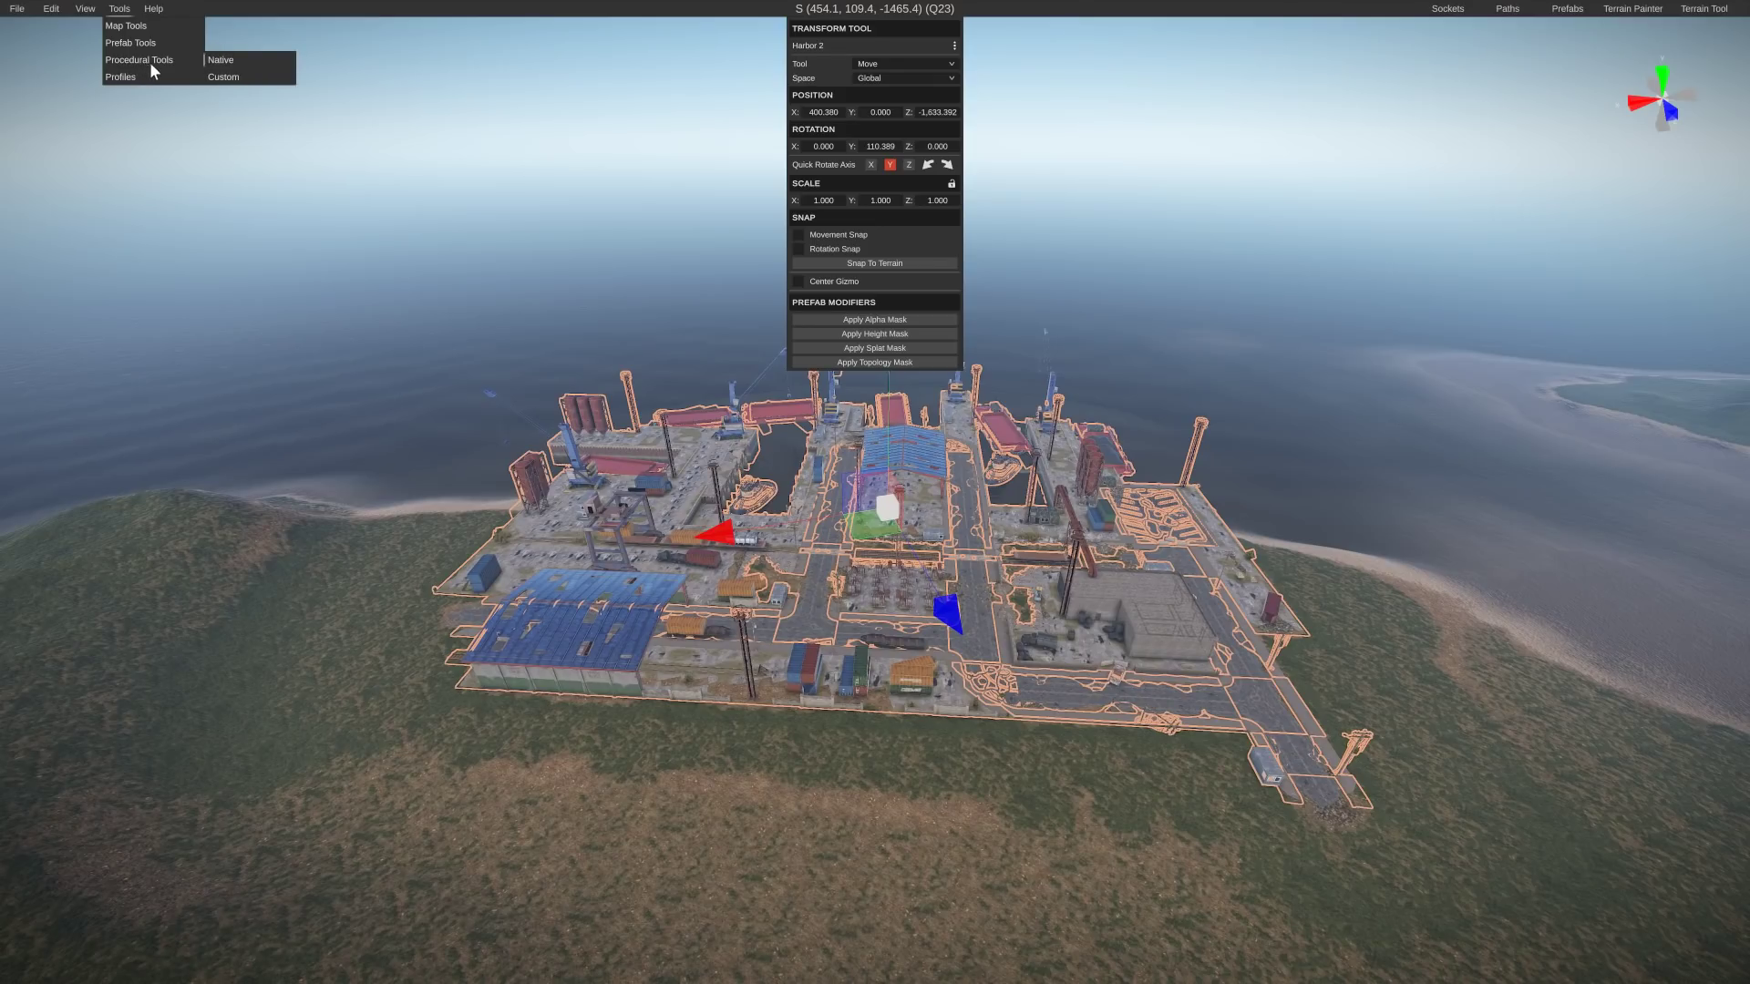
click(222, 60)
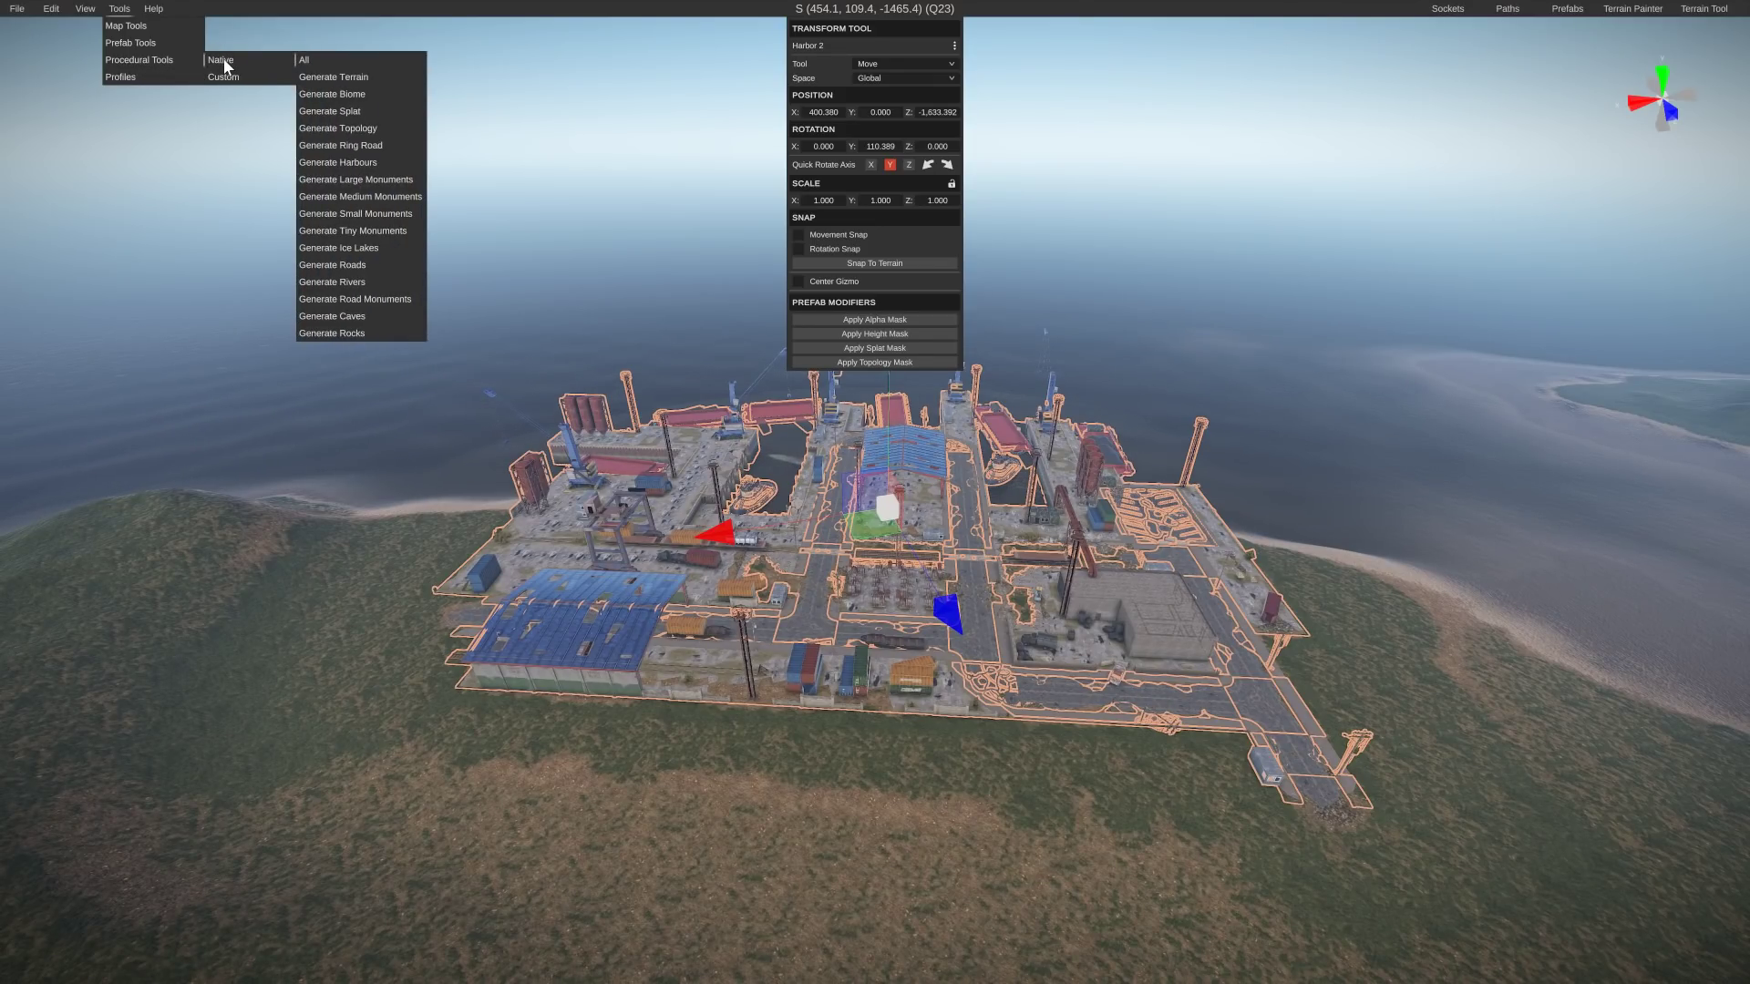
click(345, 161)
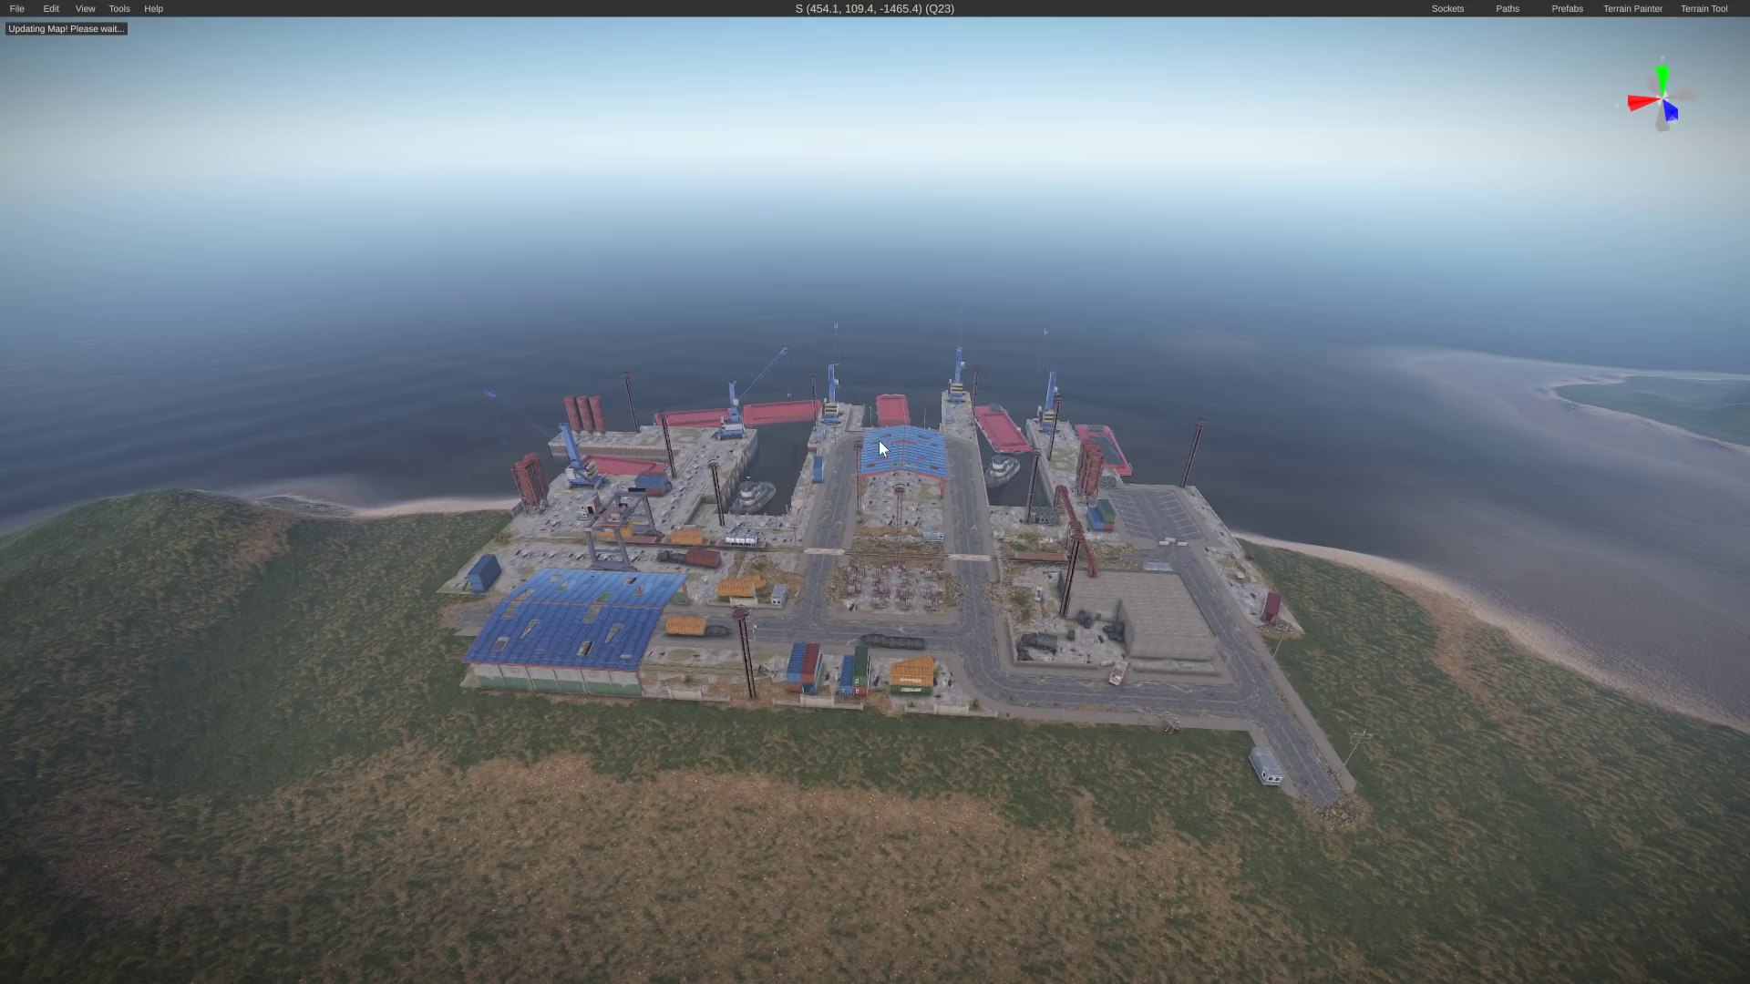
key(m)
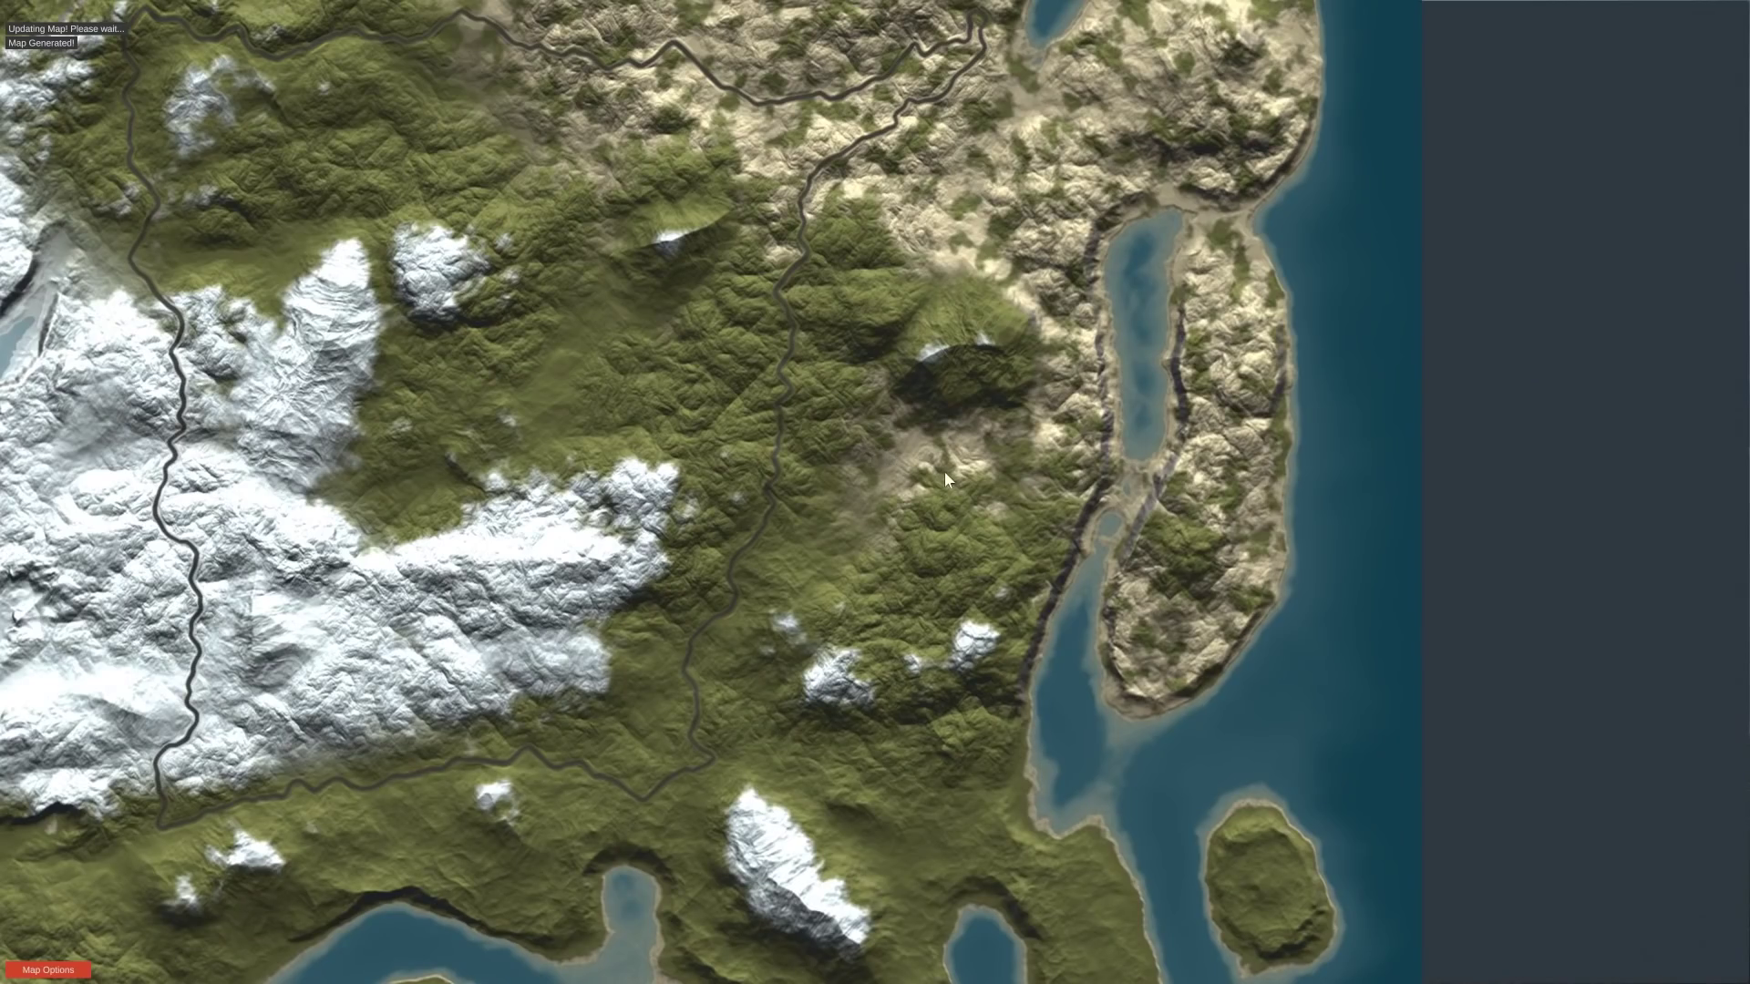
drag(972, 495, 998, 216)
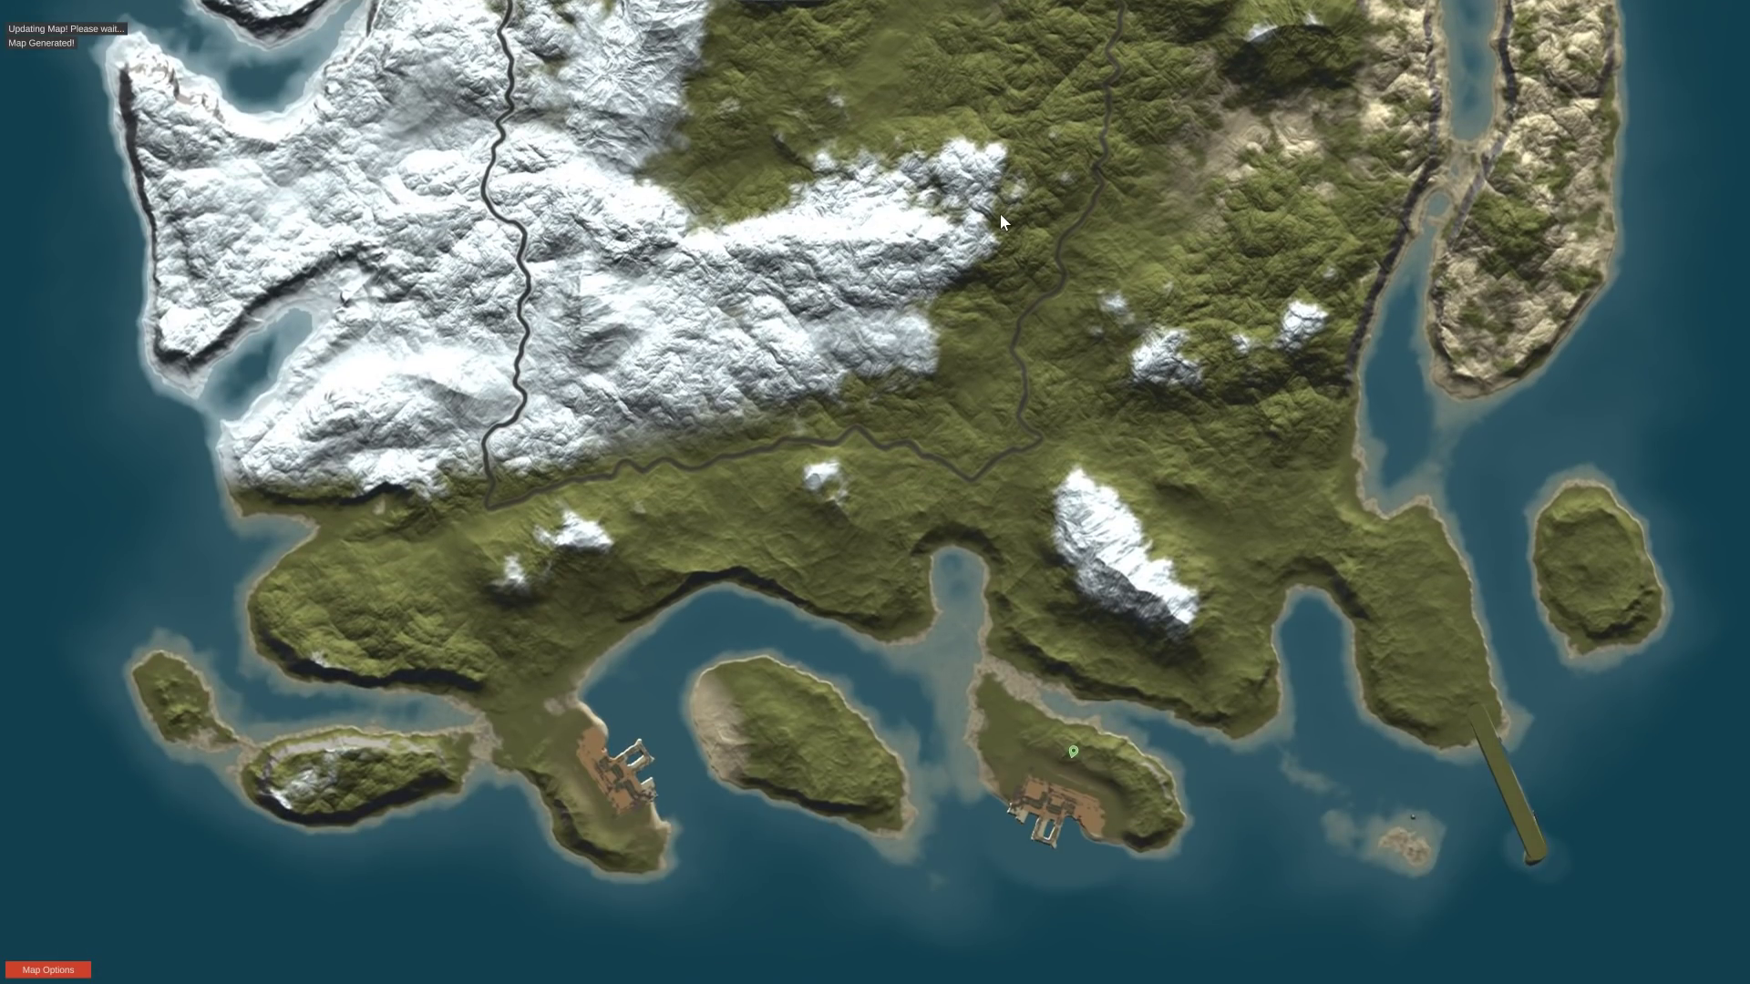
Check the northern half of the island in the map overview, view the map options and close both
drag(837, 508, 1112, 975)
drag(592, 260, 680, 445)
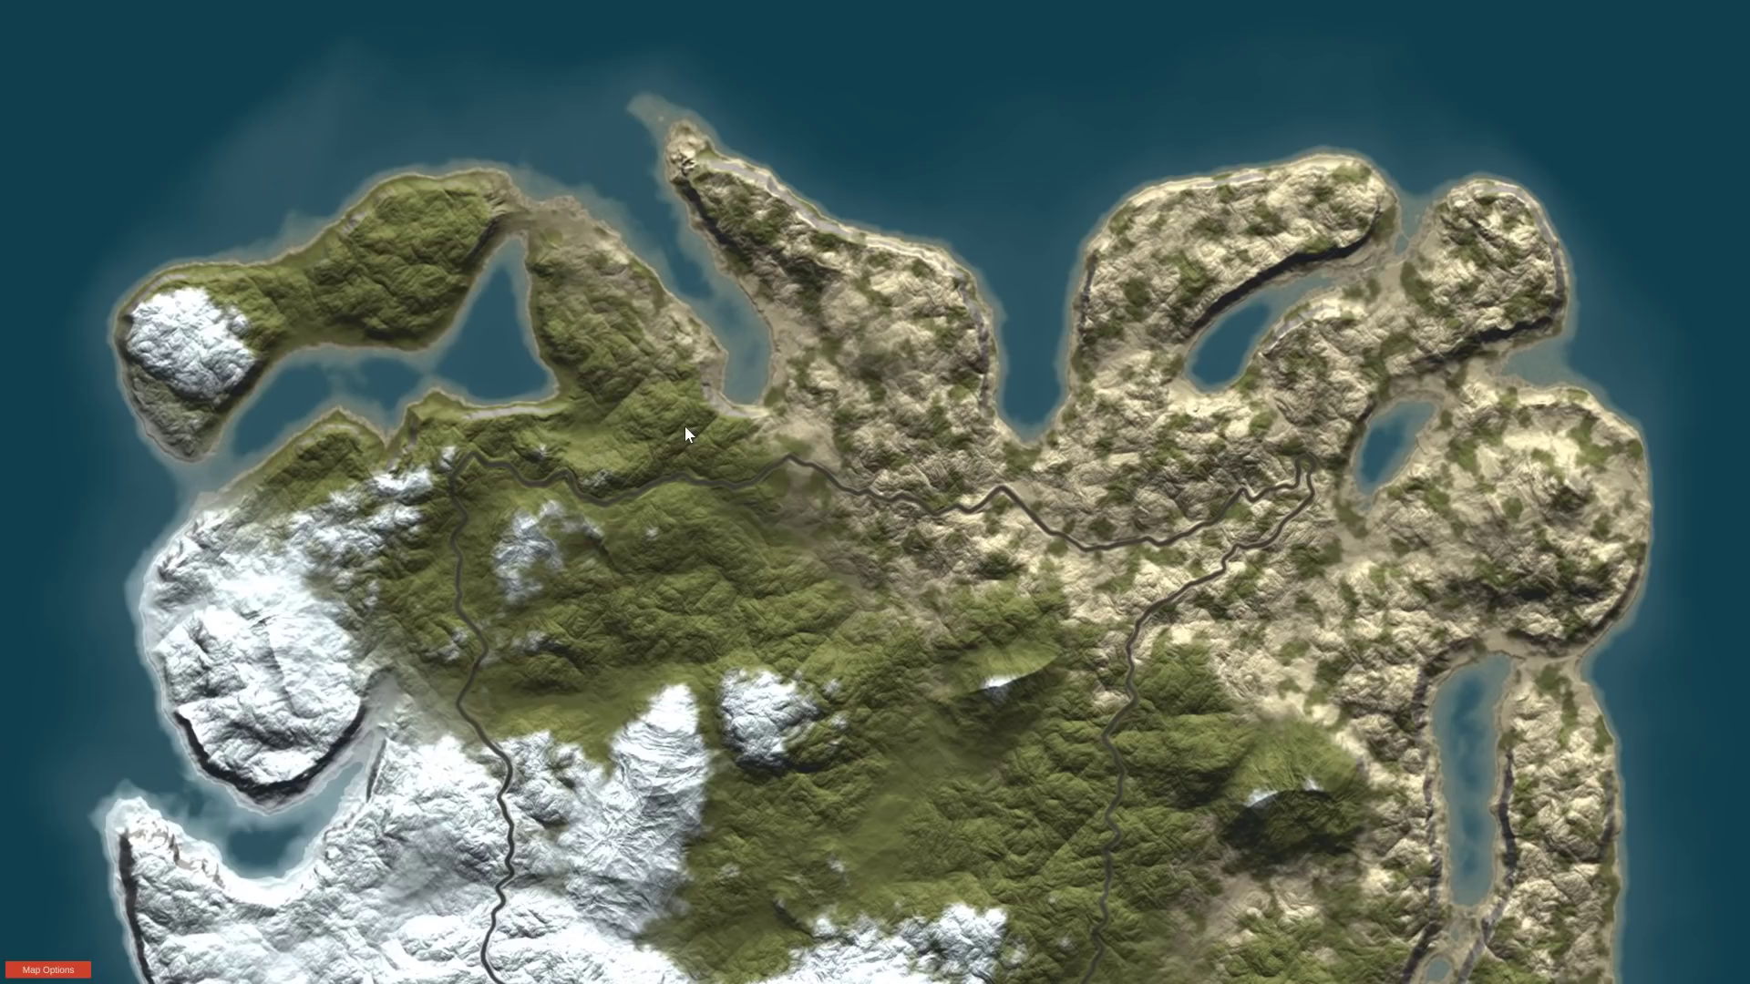
click(64, 969)
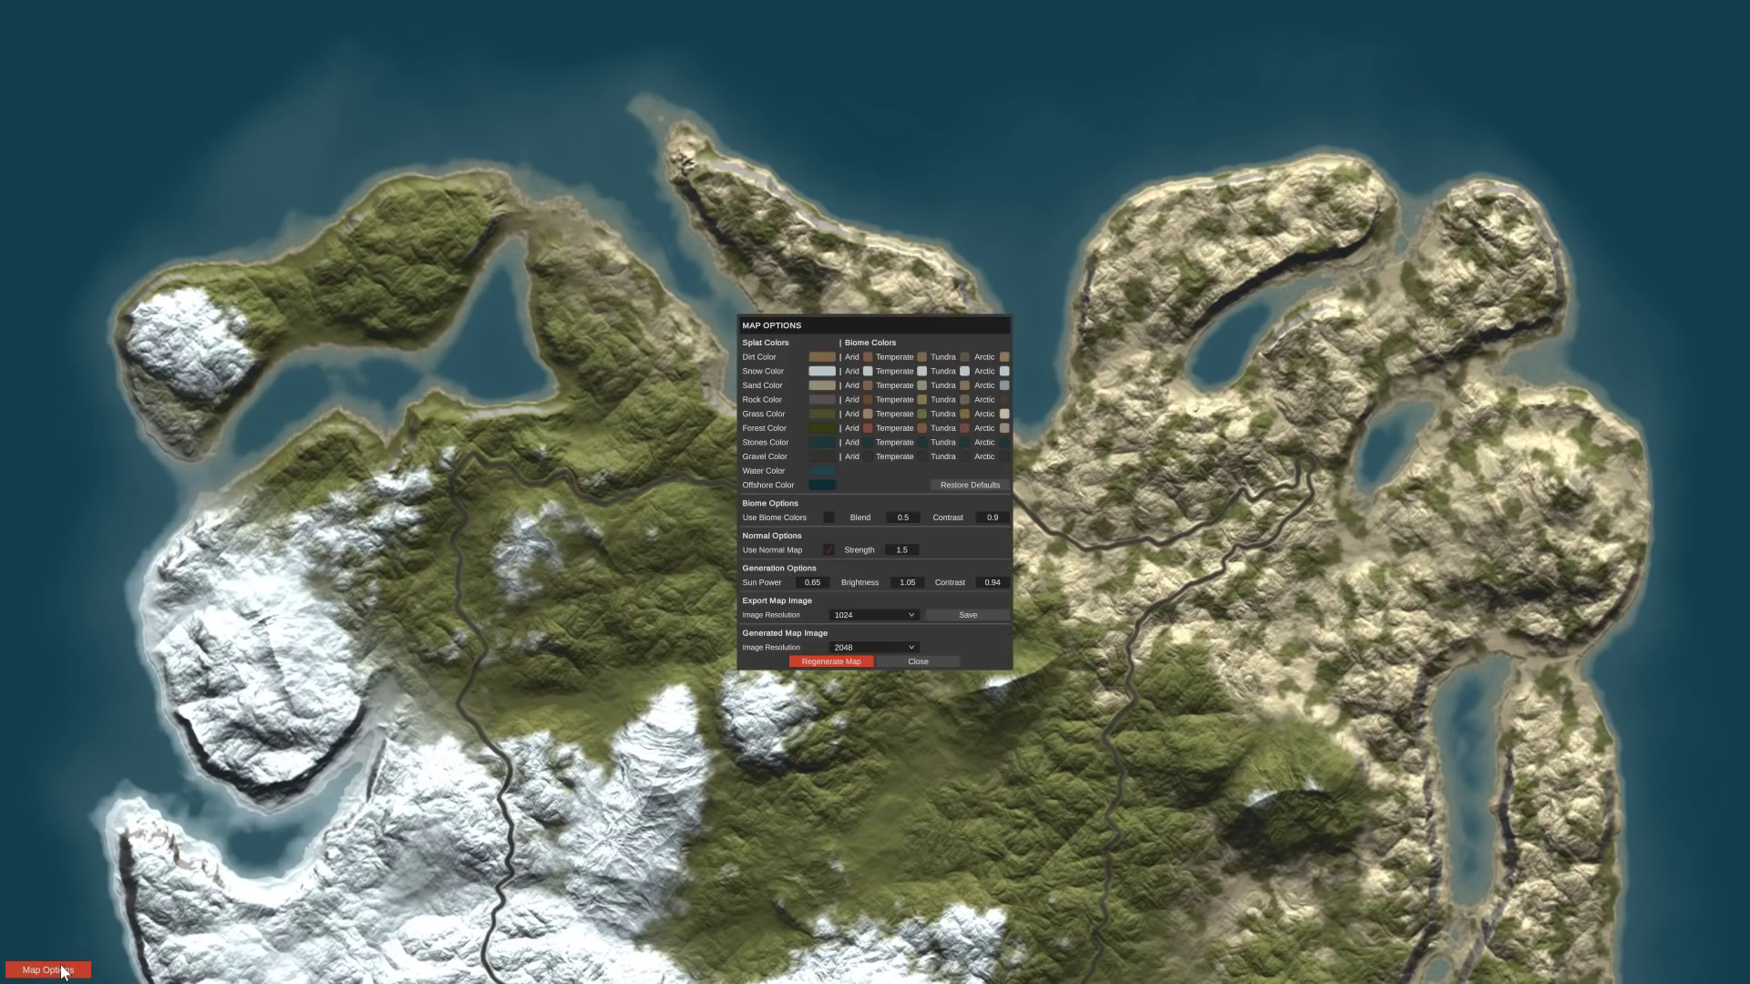
click(915, 663)
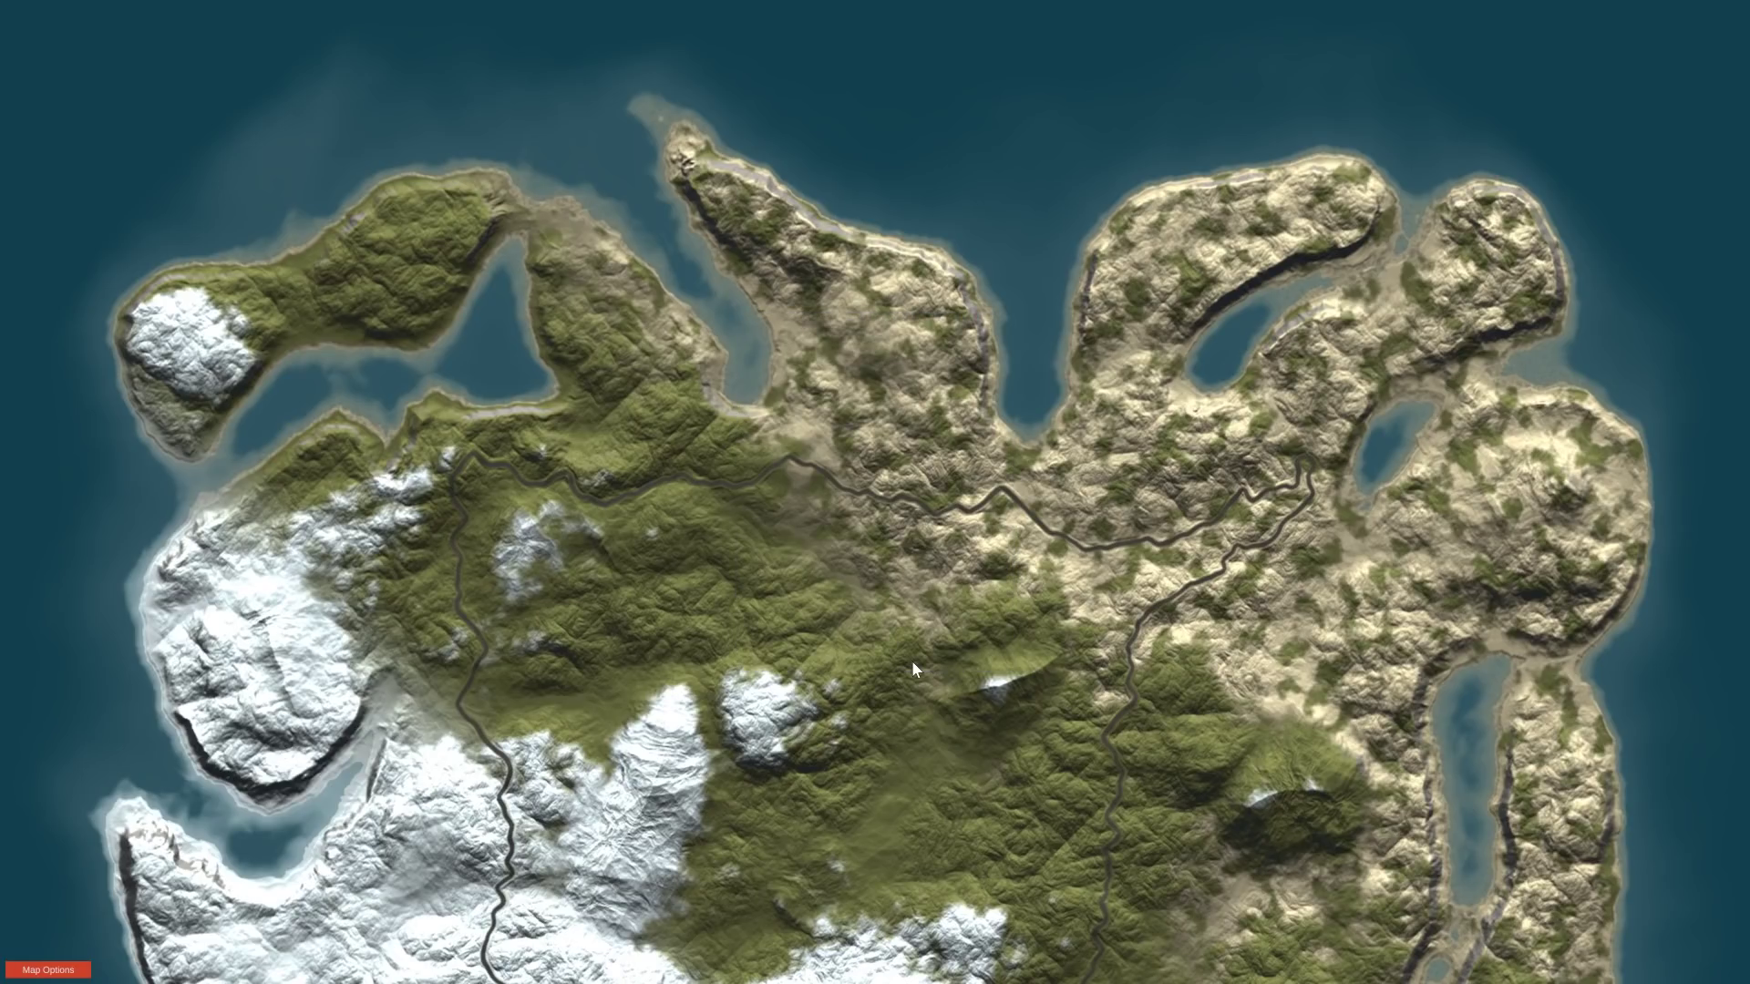
key(m)
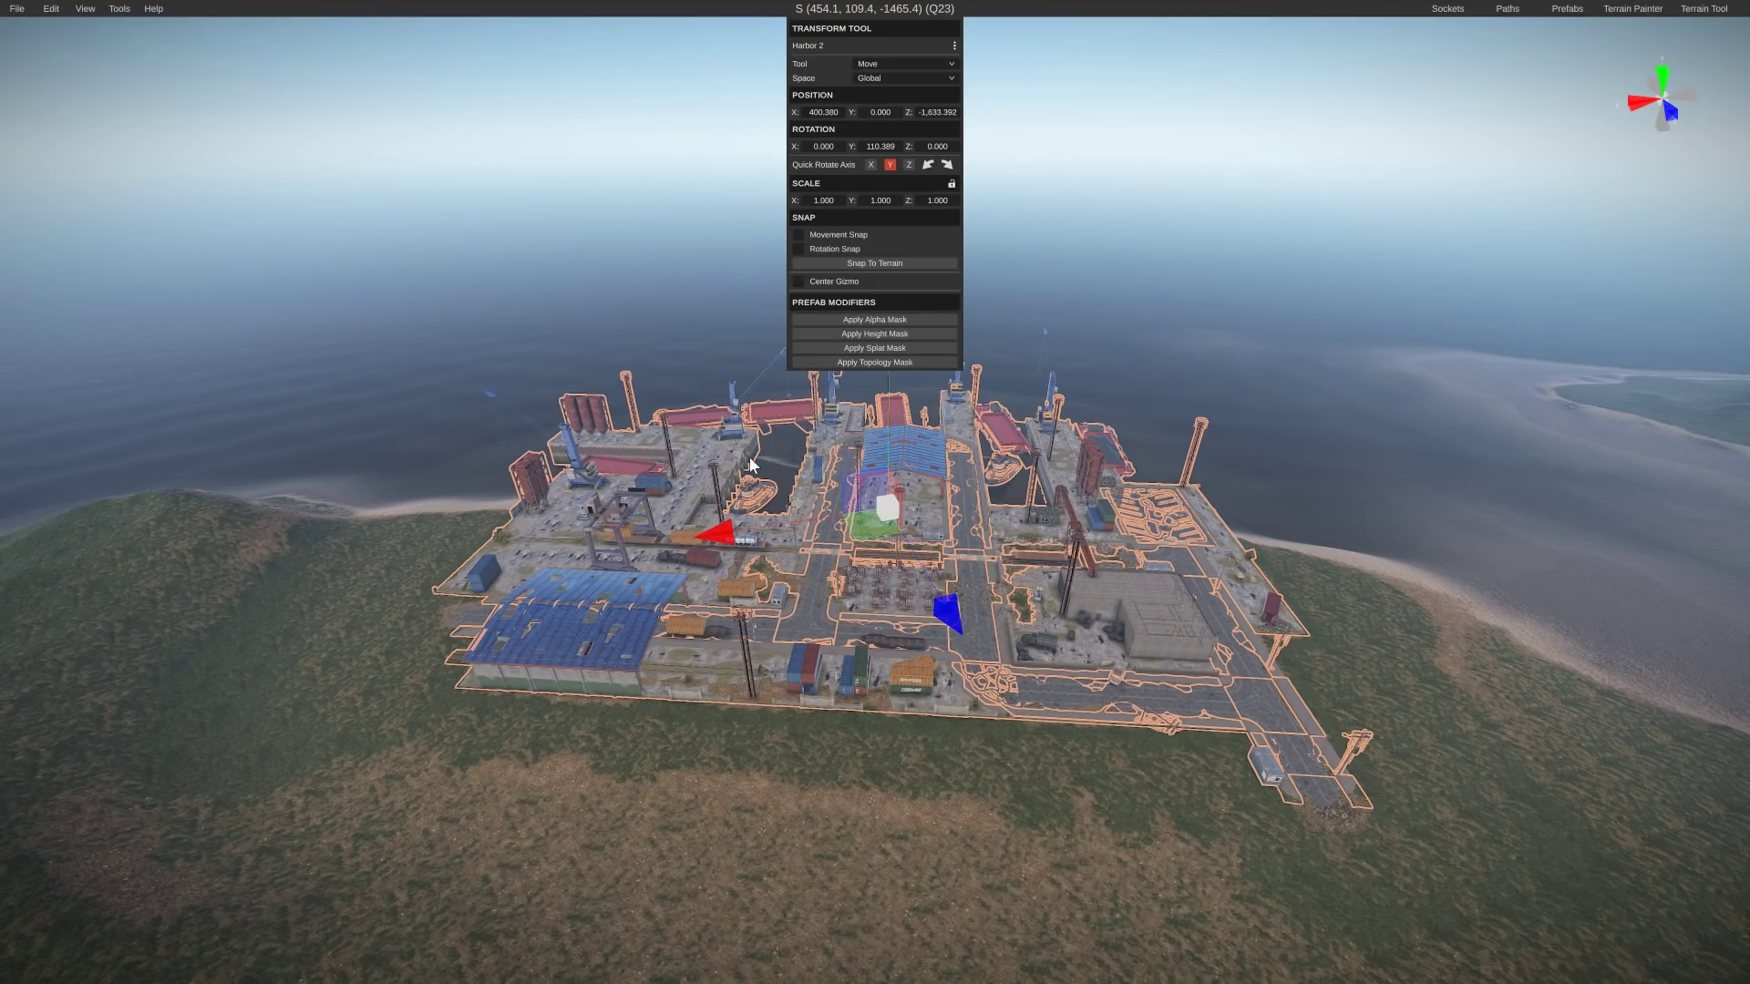
Deselect the Harbor 2 monument and run the native procedural harbour generation again
click(1311, 396)
right_drag(1310, 397, 80, 257)
key(w)
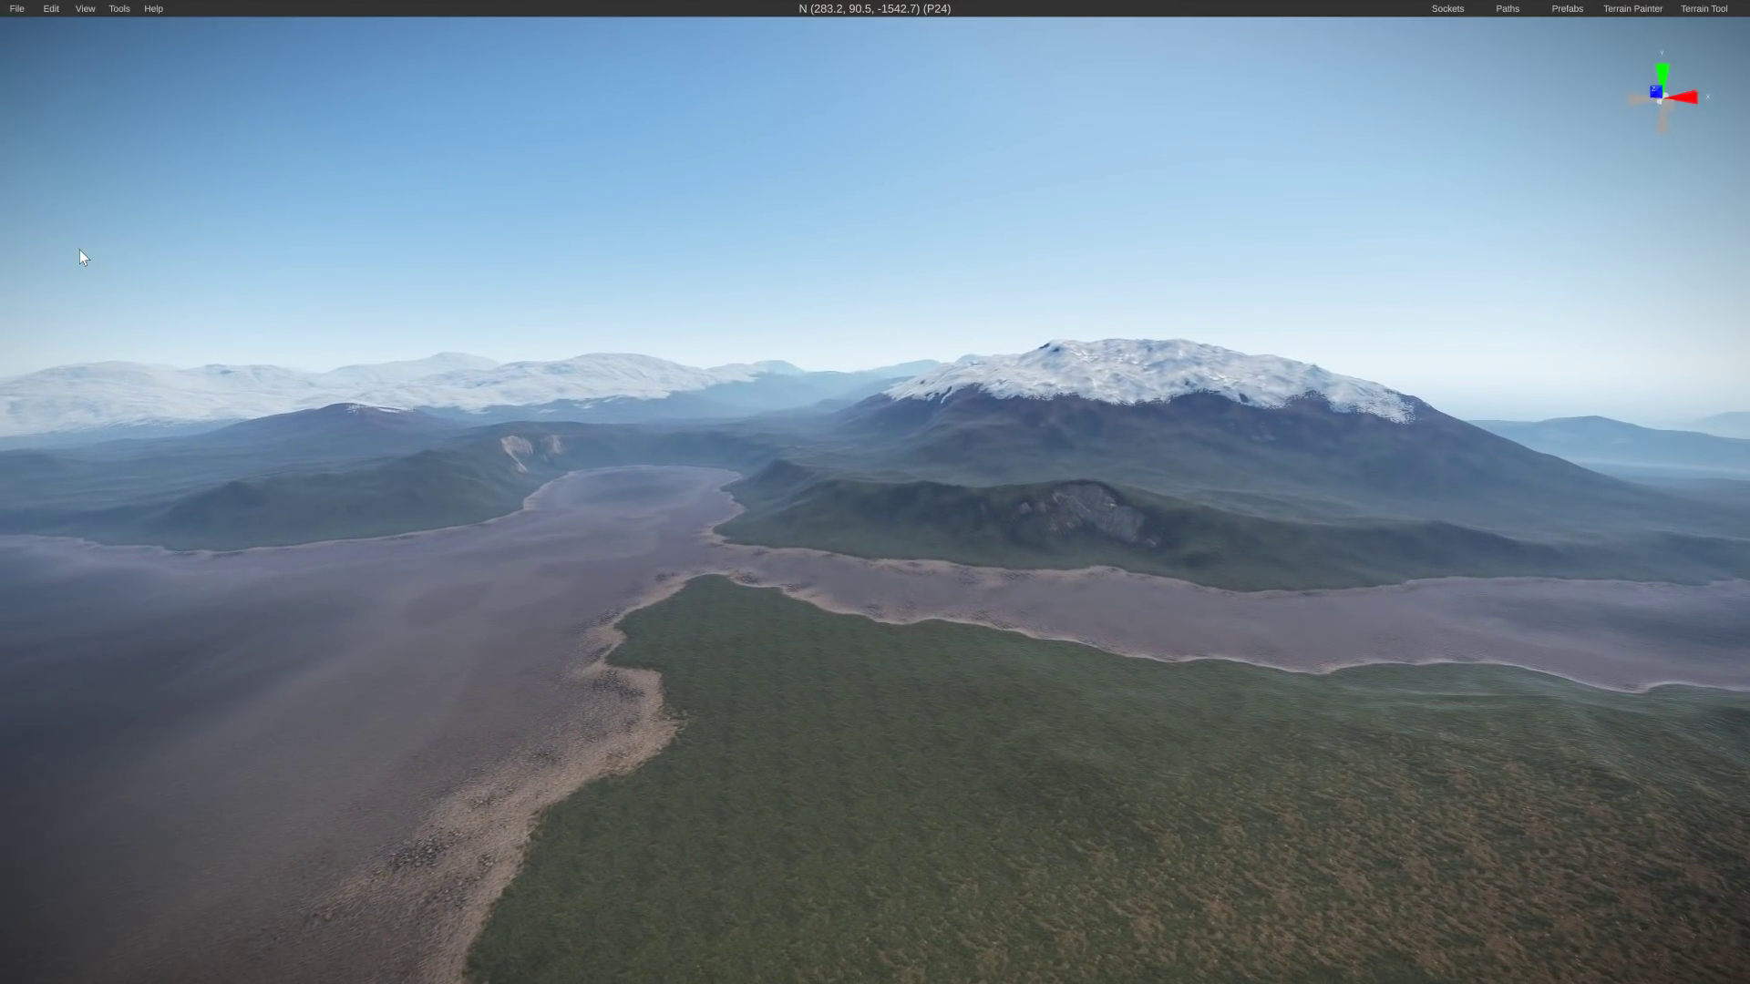
click(108, 9)
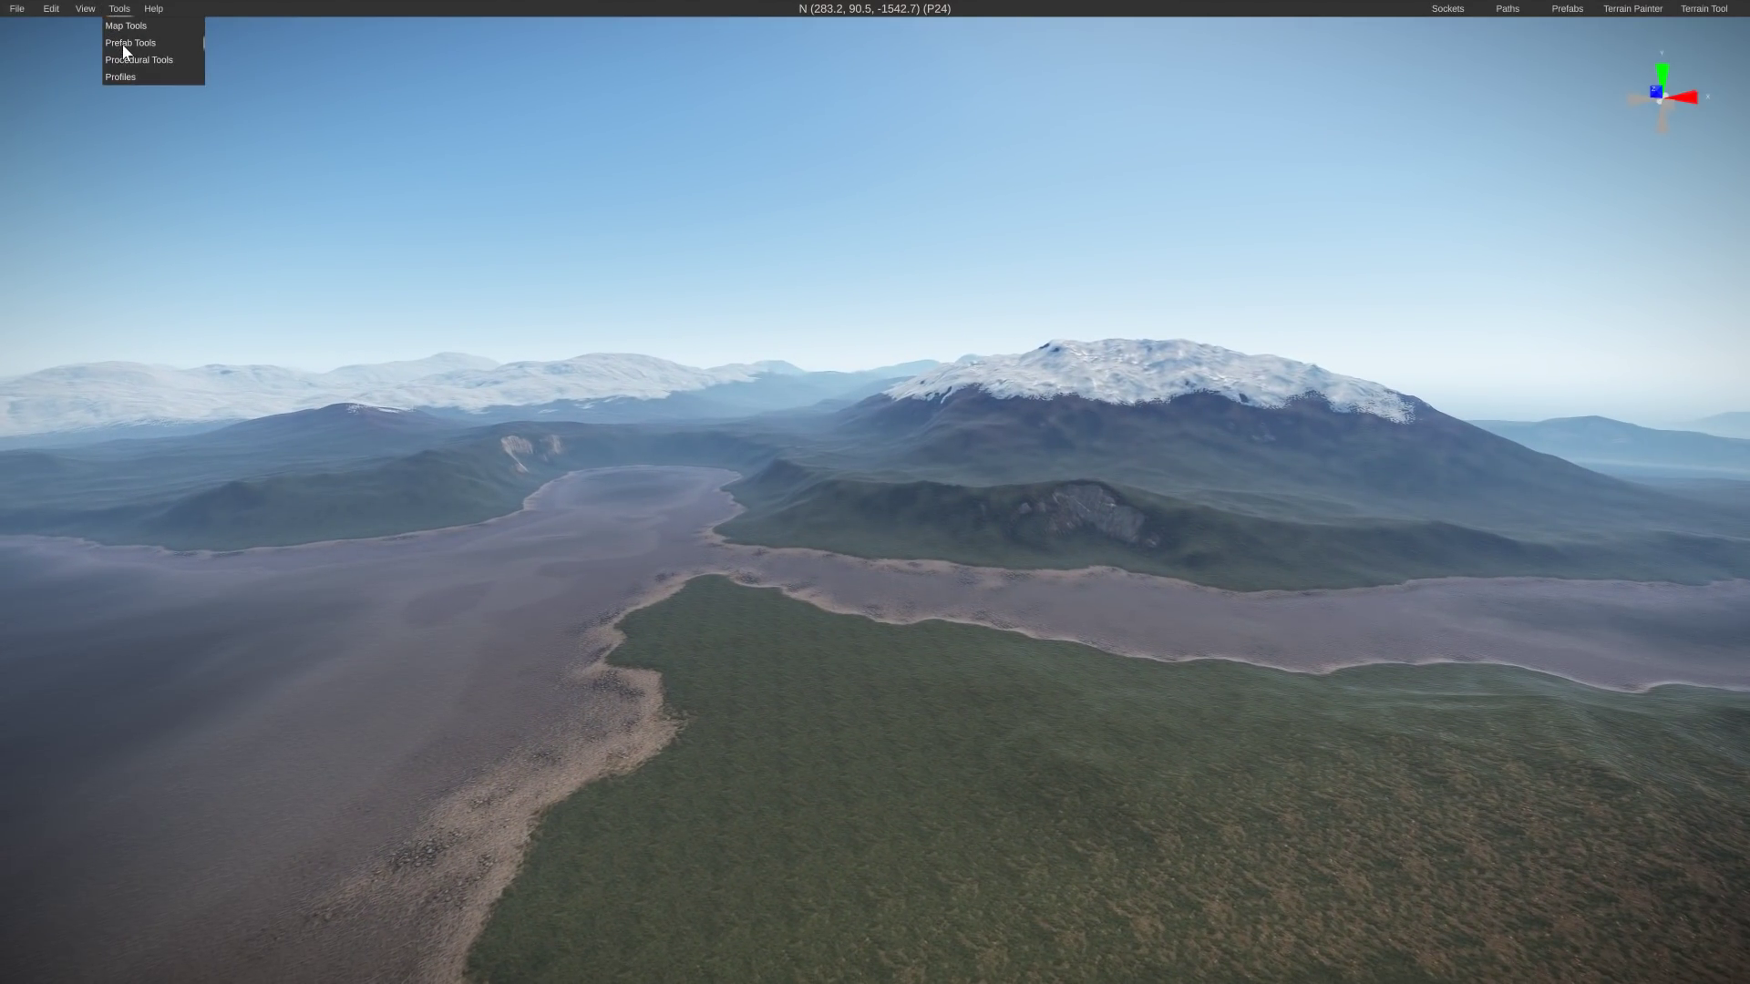
mouse_move(183, 60)
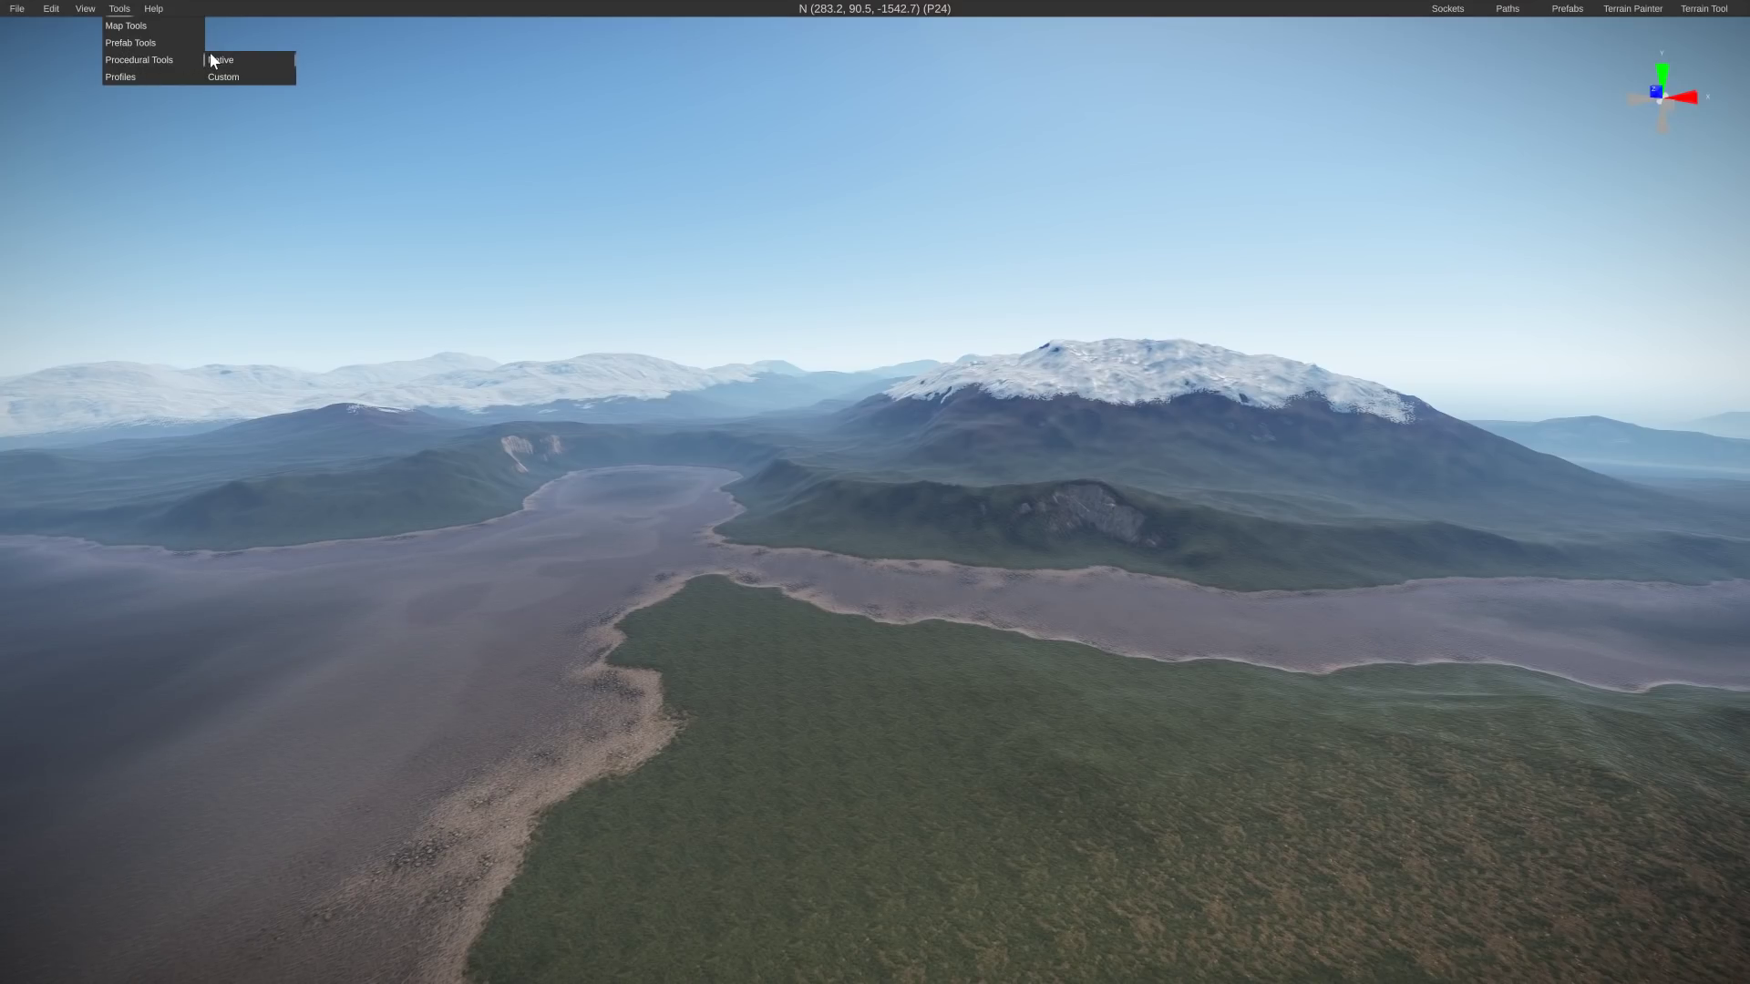
click(220, 80)
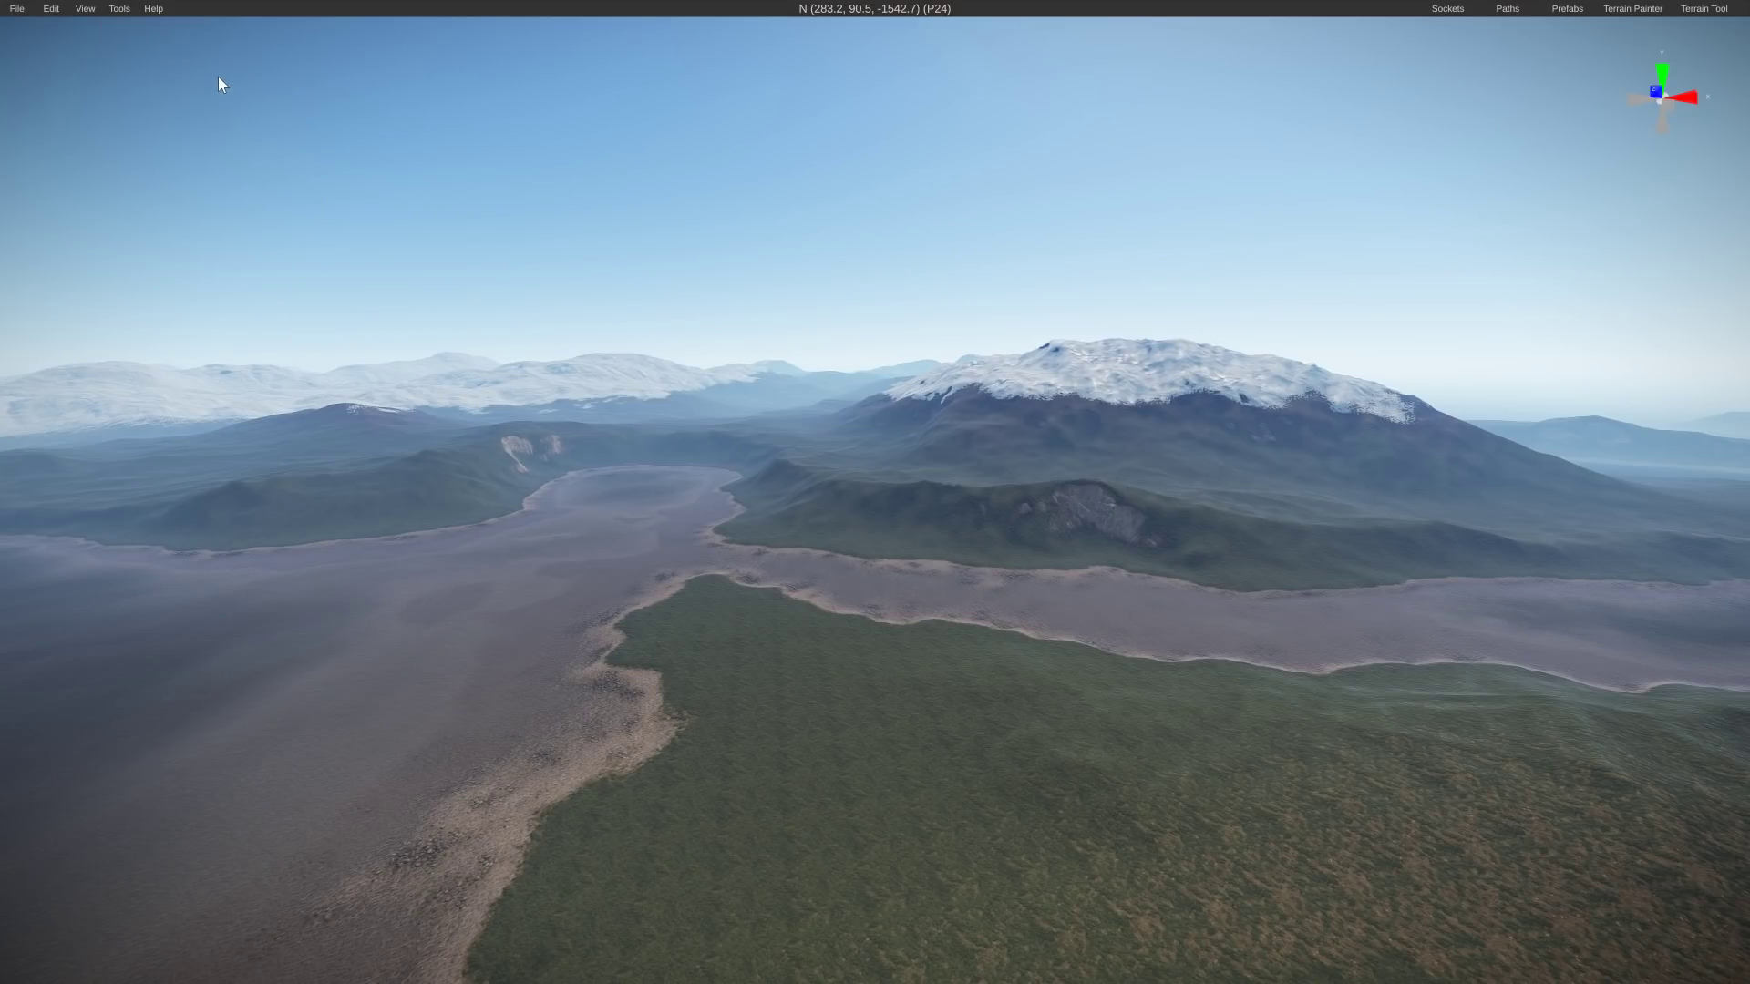
click(124, 11)
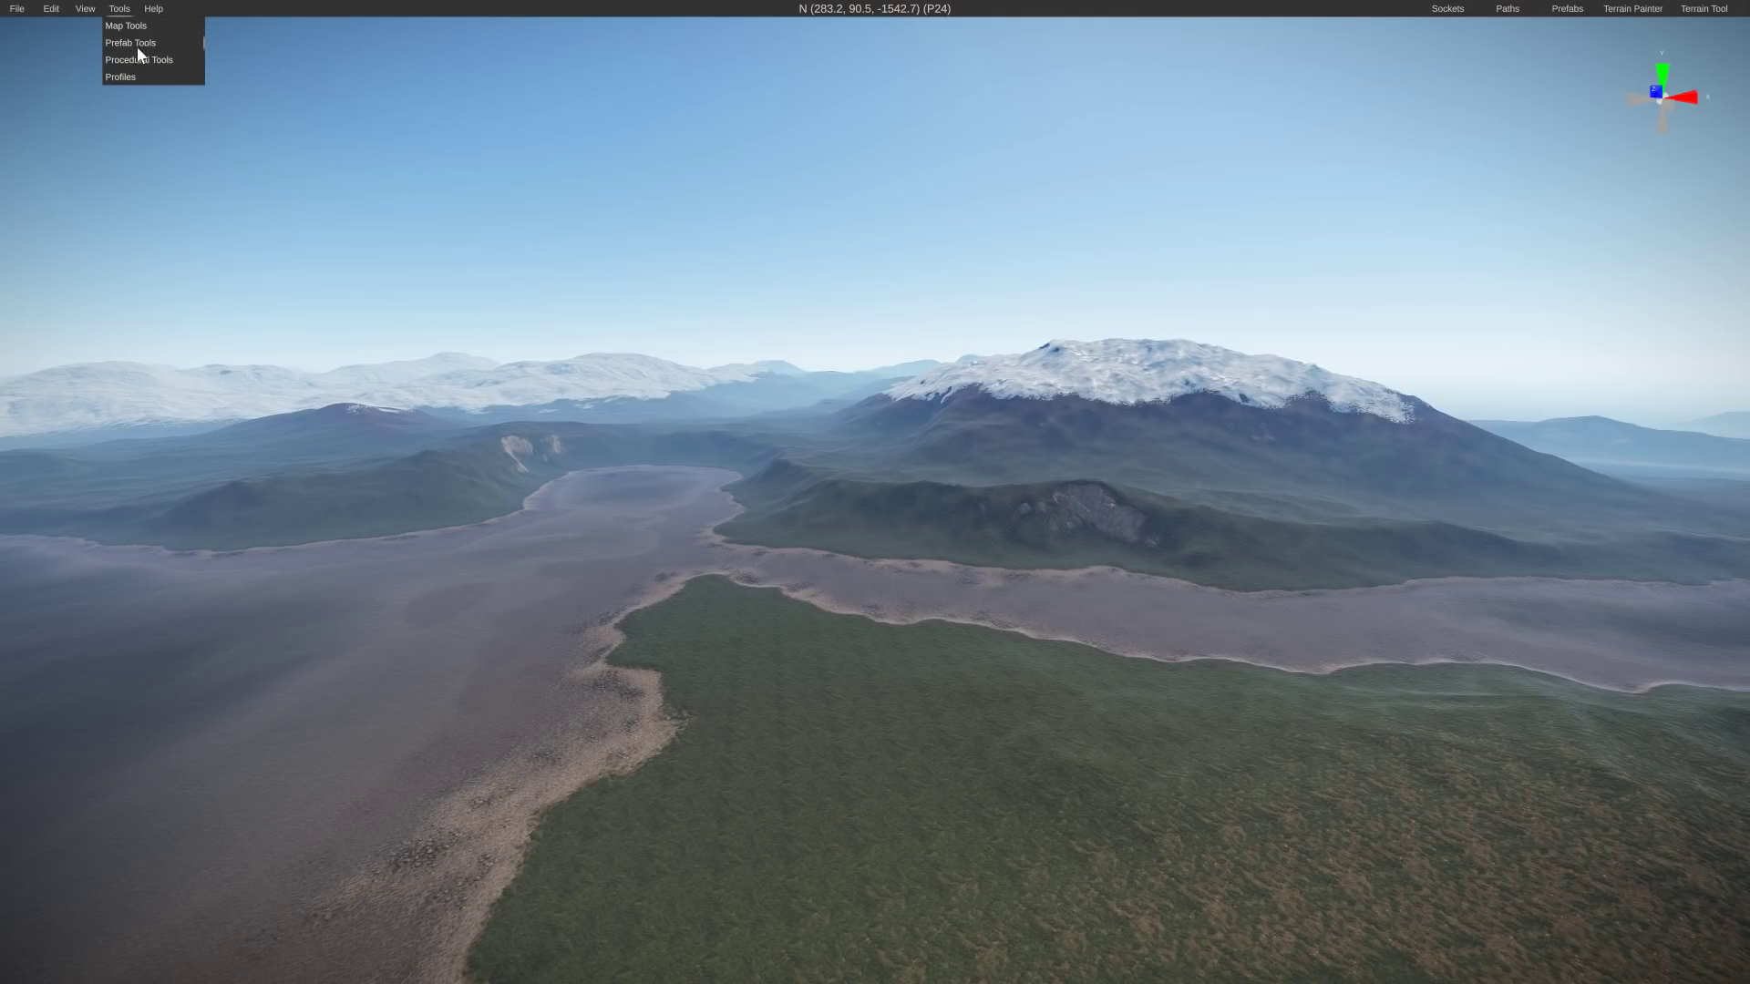
mouse_move(175, 62)
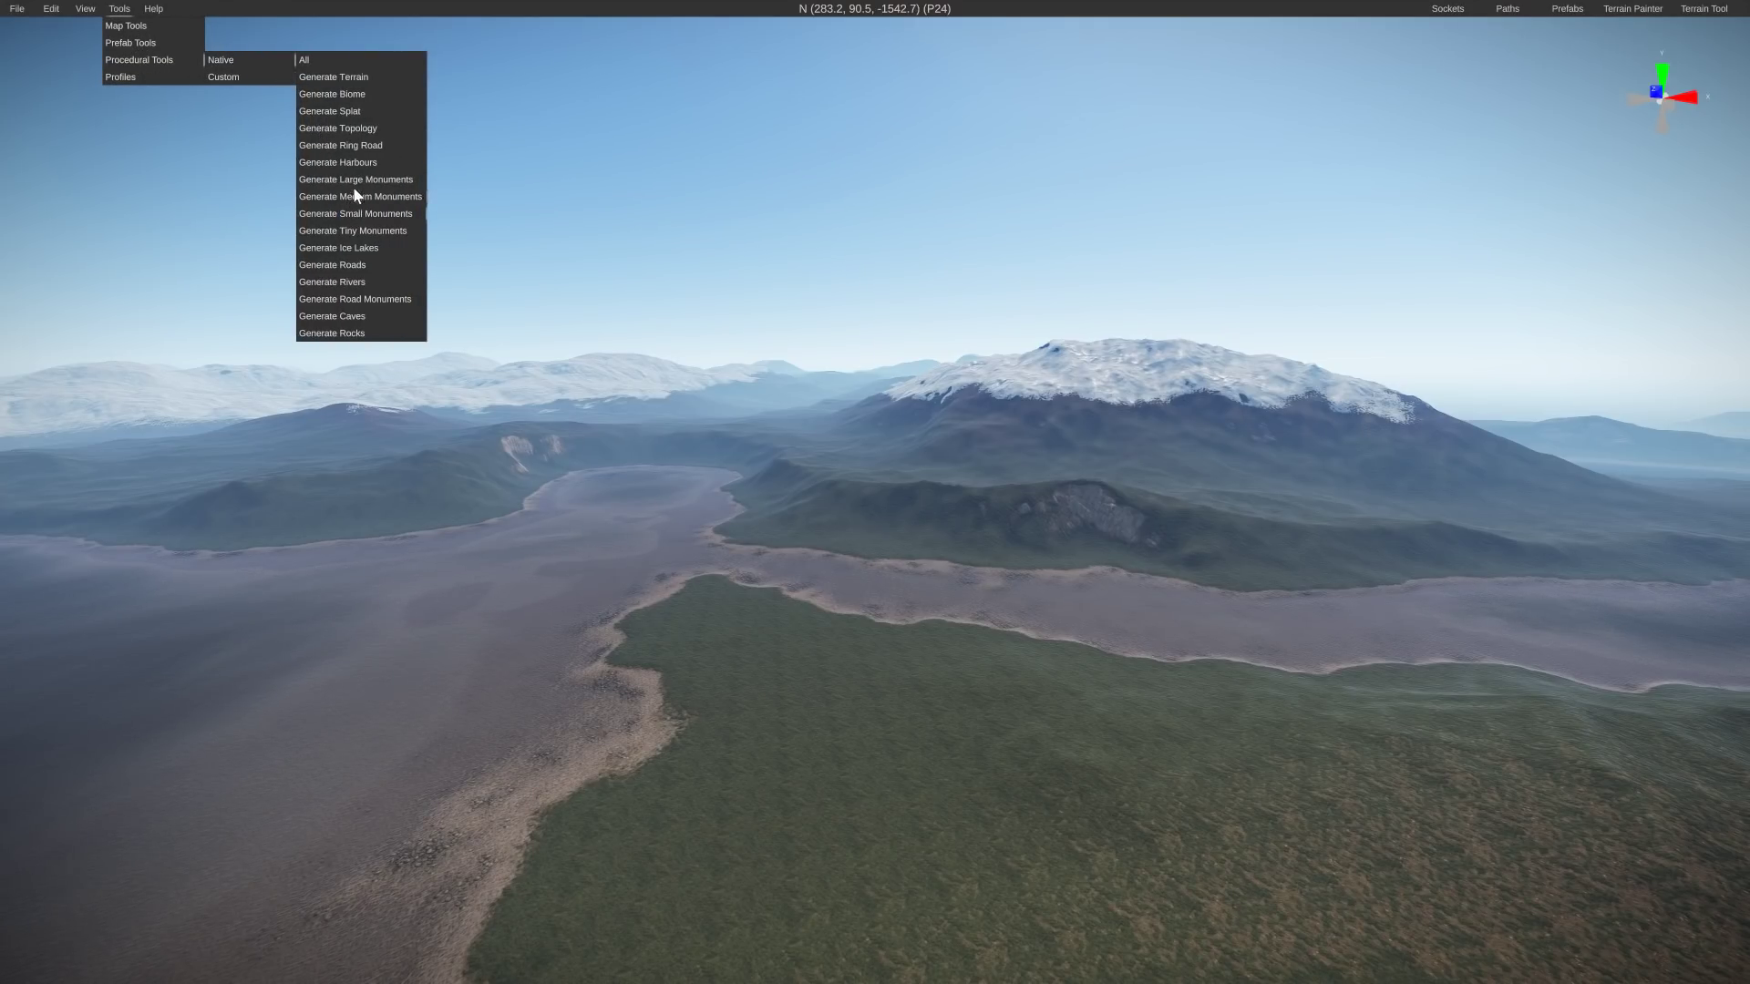
click(352, 162)
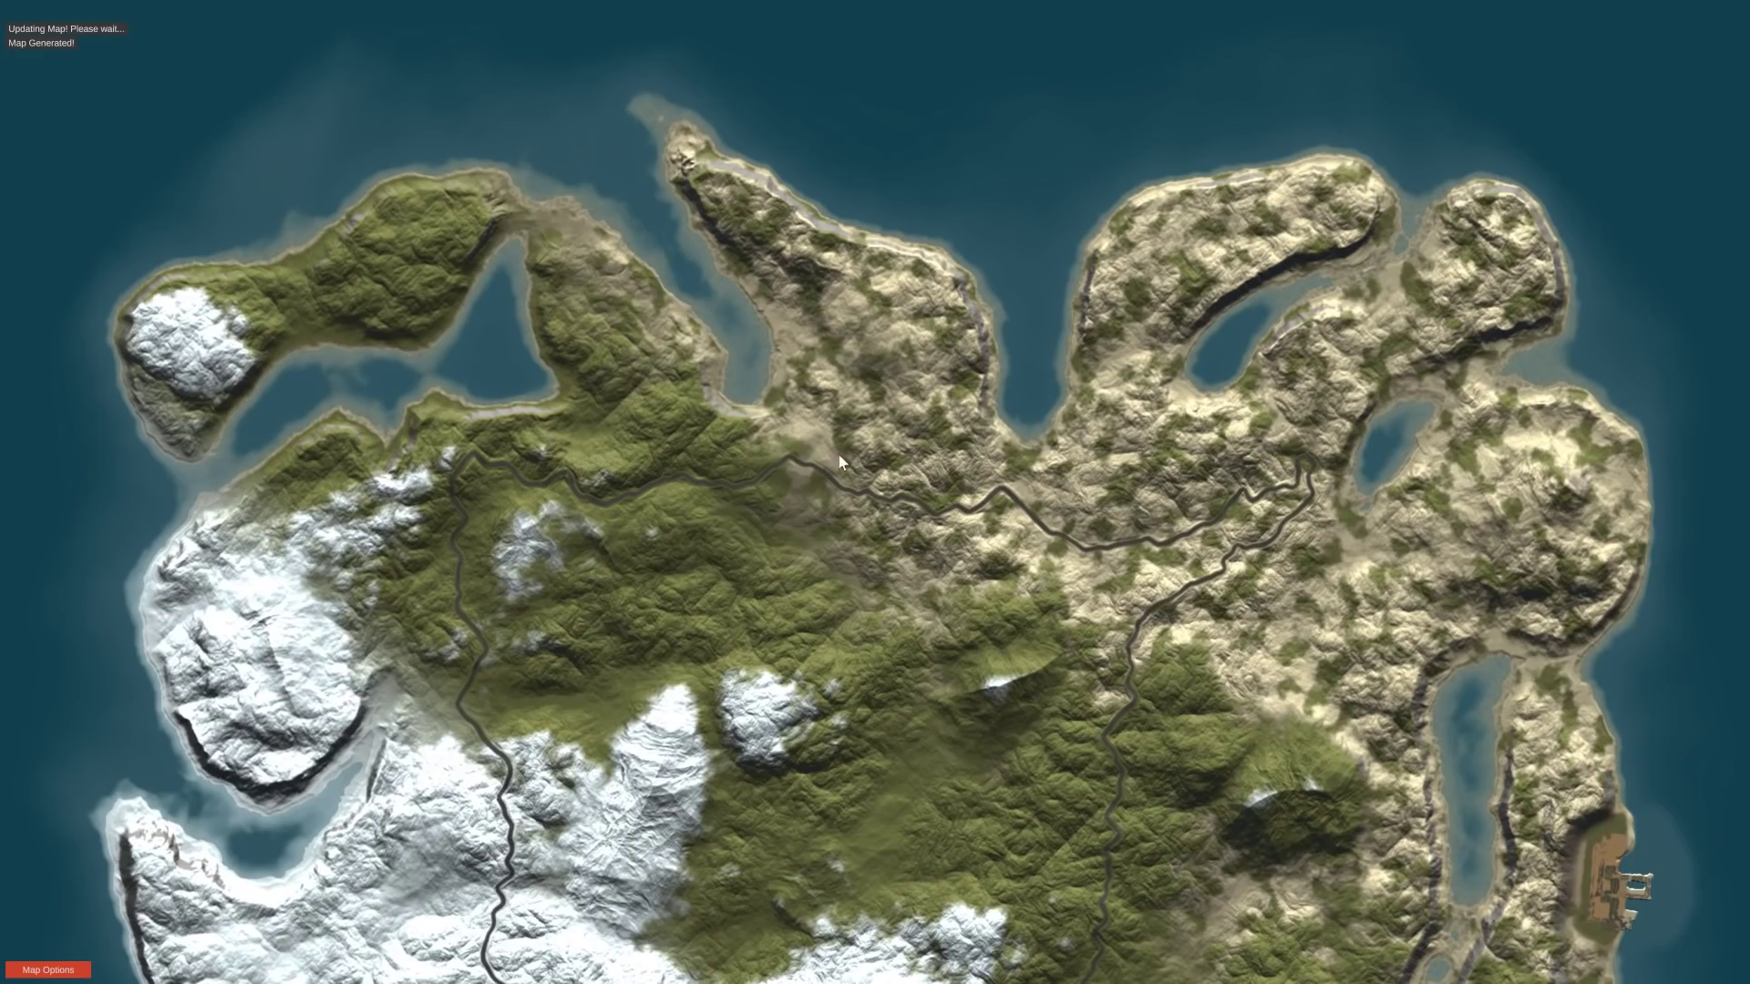
Examine harbour placement along the southern, northern and eastern coasts in the map overview, and close the overview
drag(840, 462, 854, 89)
key(d)
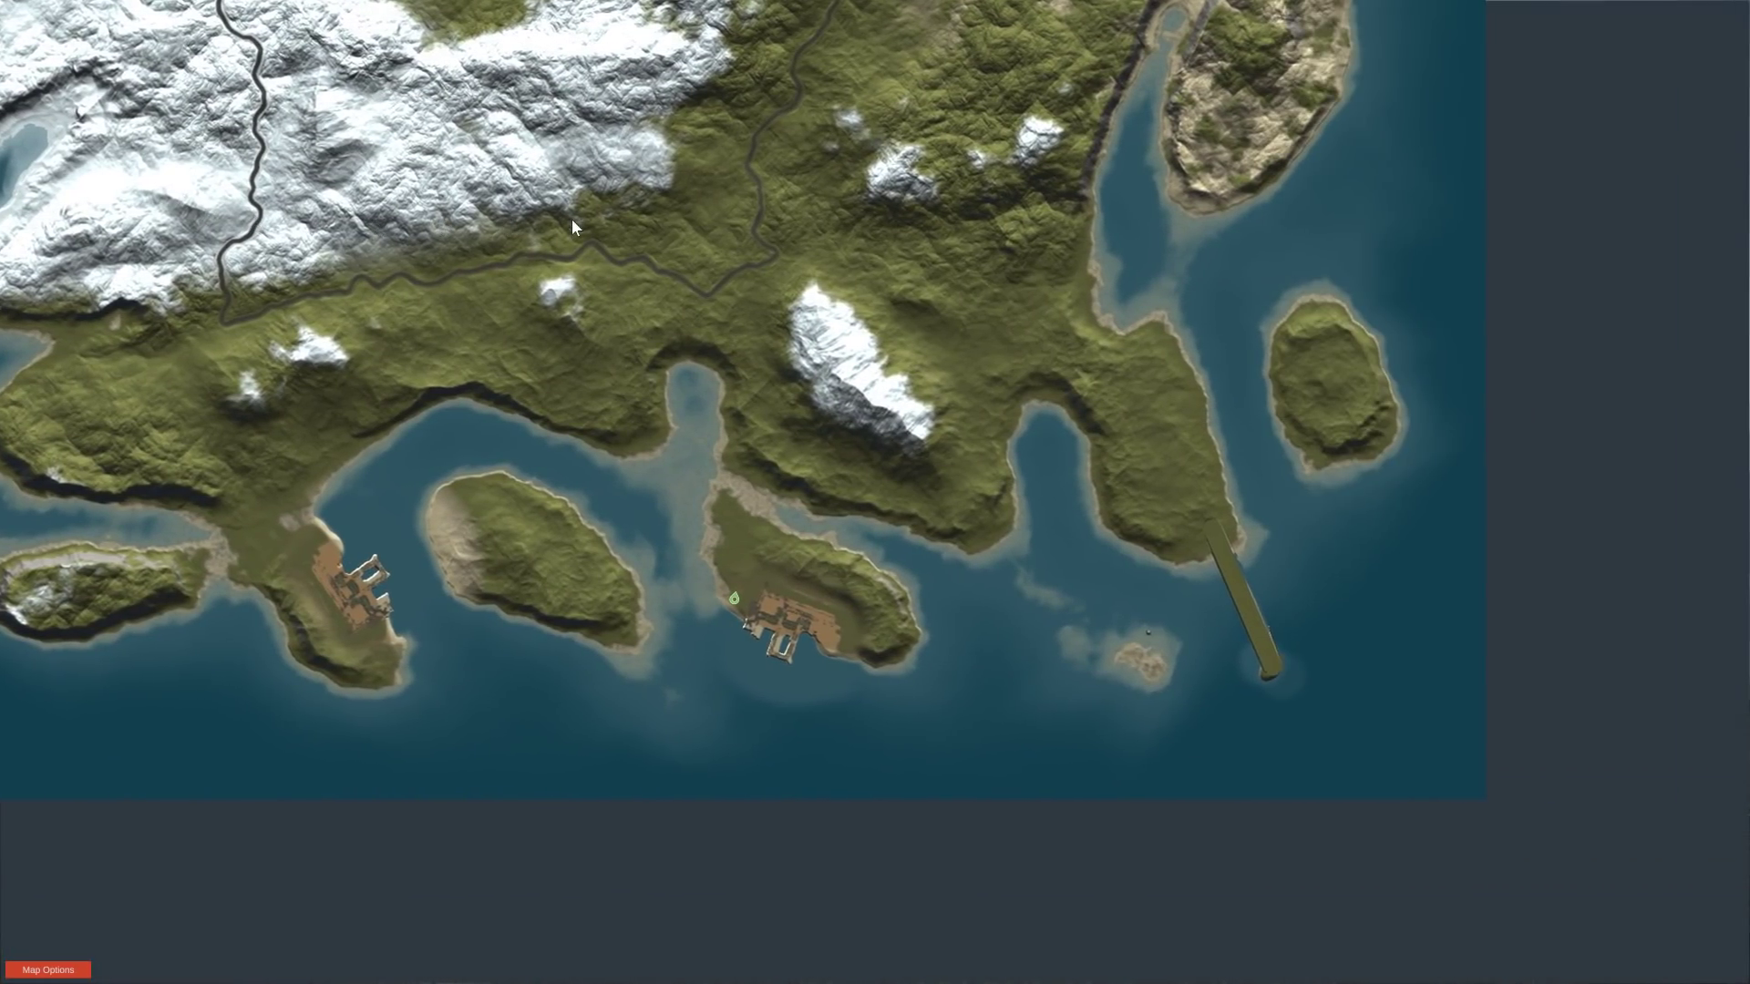
key(Up)
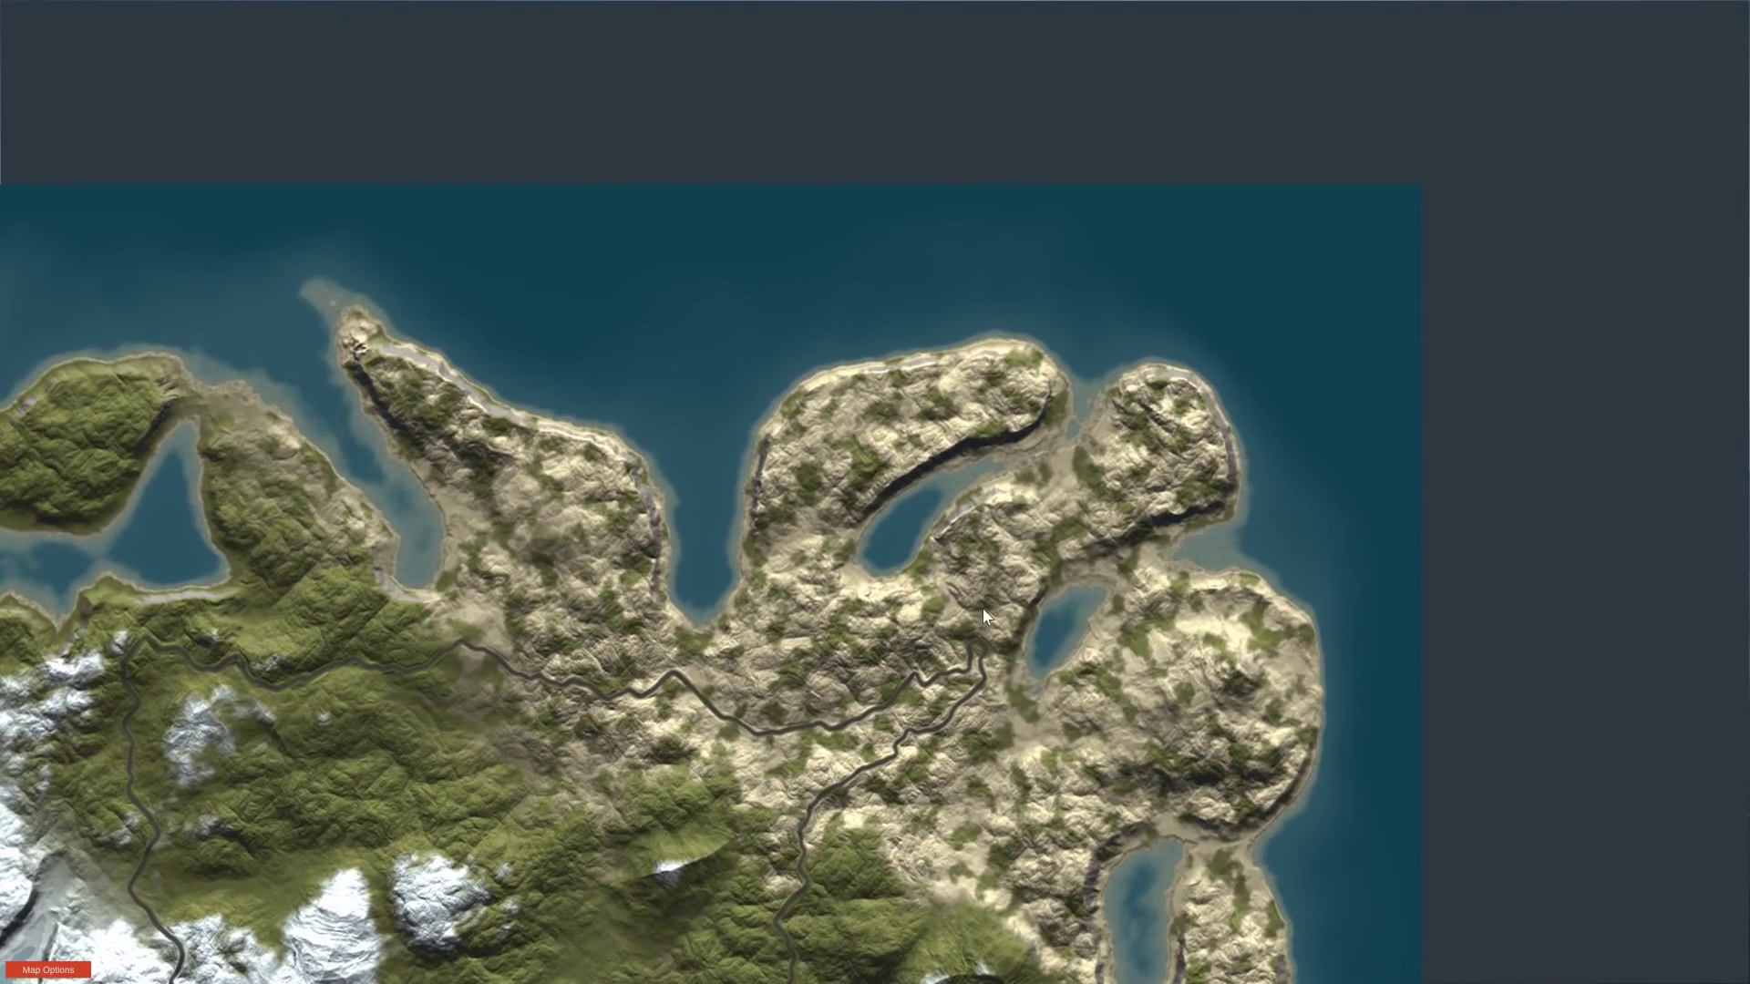
key(Down)
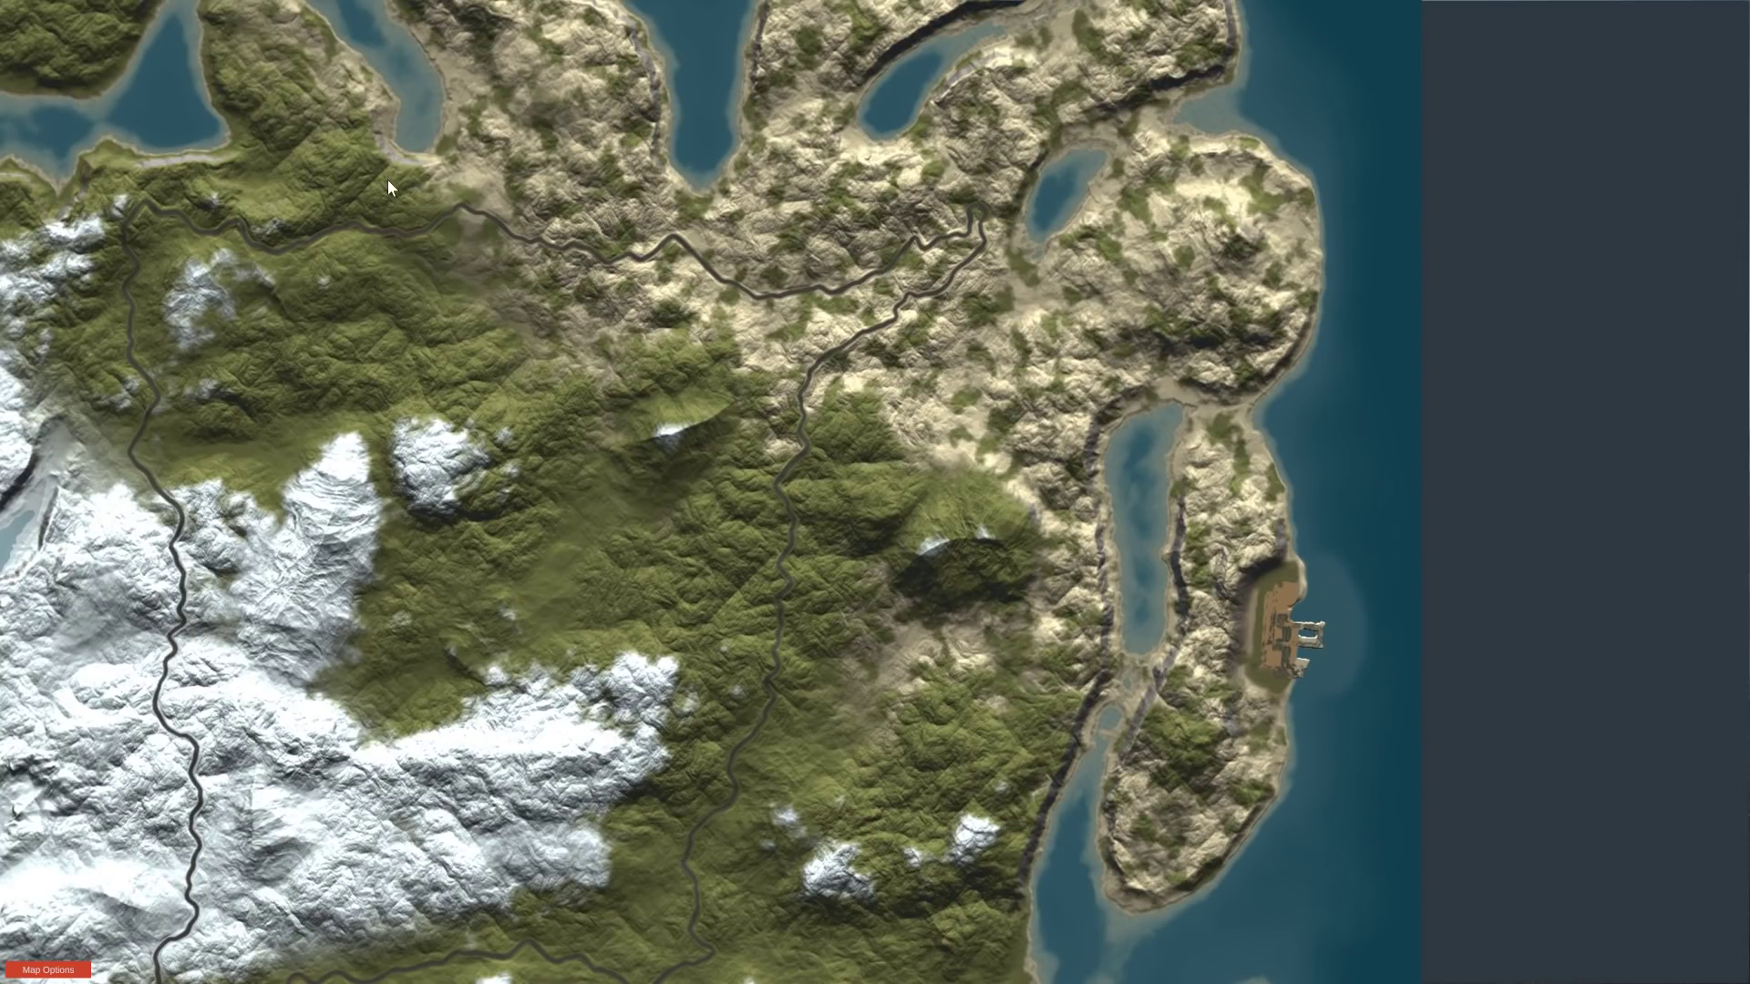
key(m)
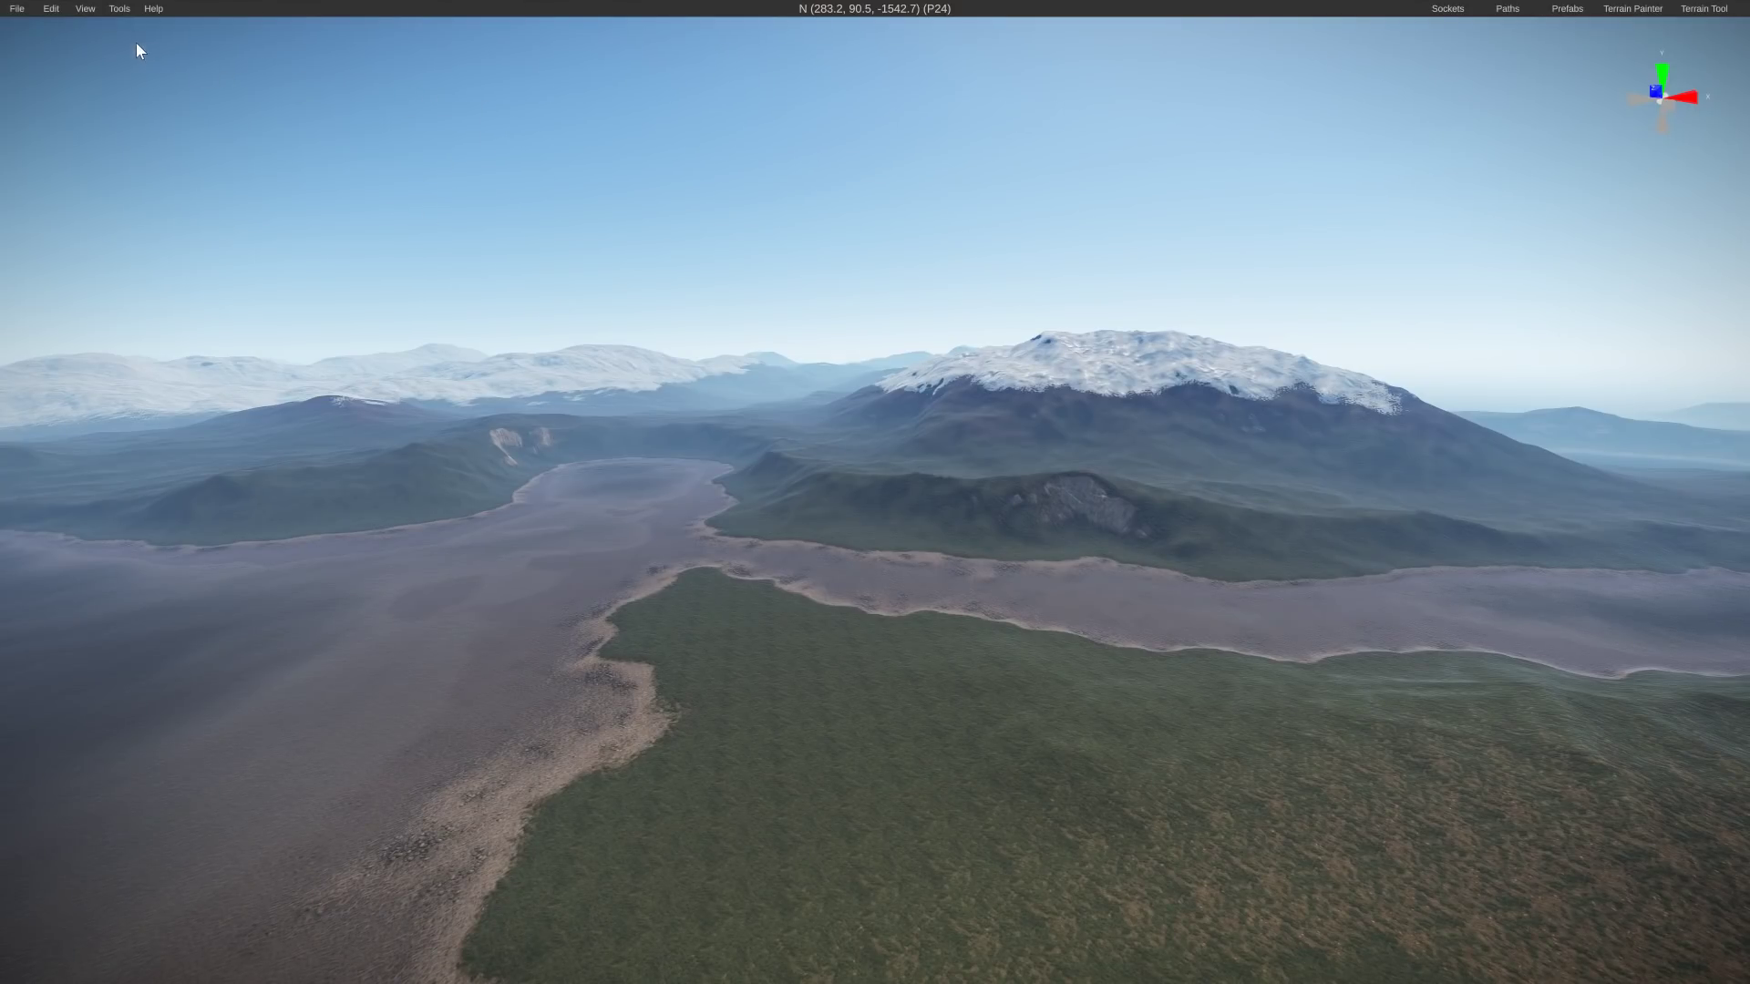
Run the native procedural harbour generation two more times
click(120, 11)
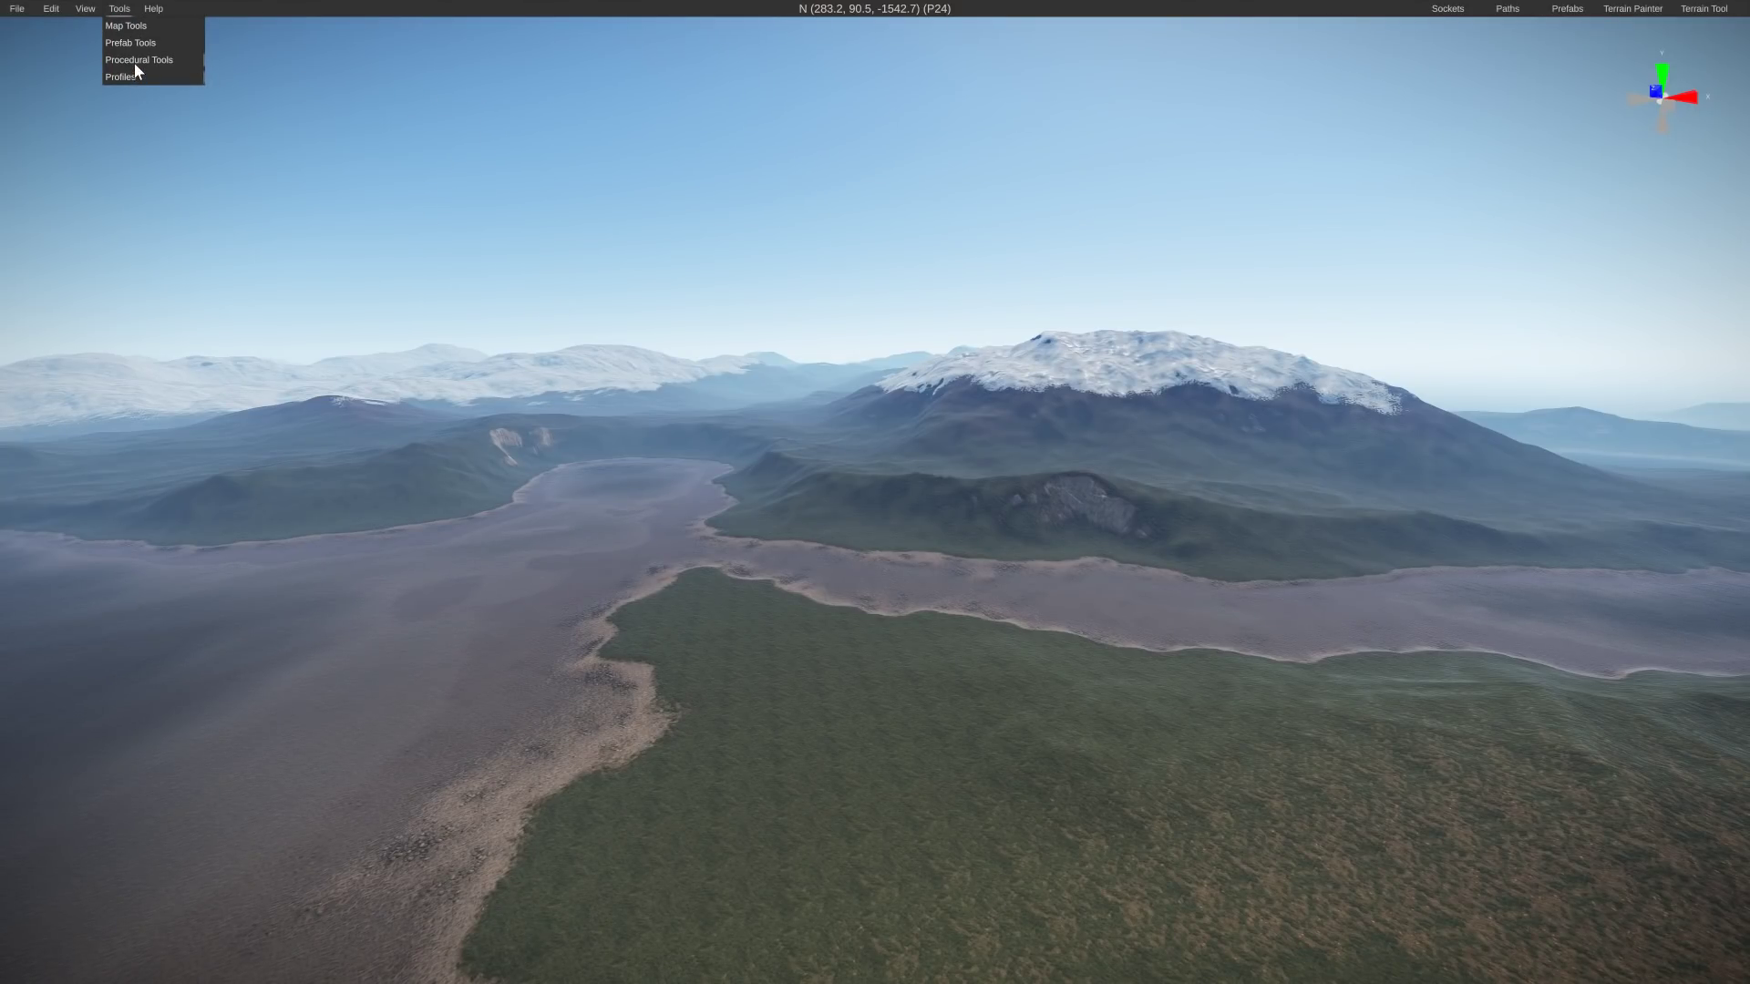
mouse_move(150, 61)
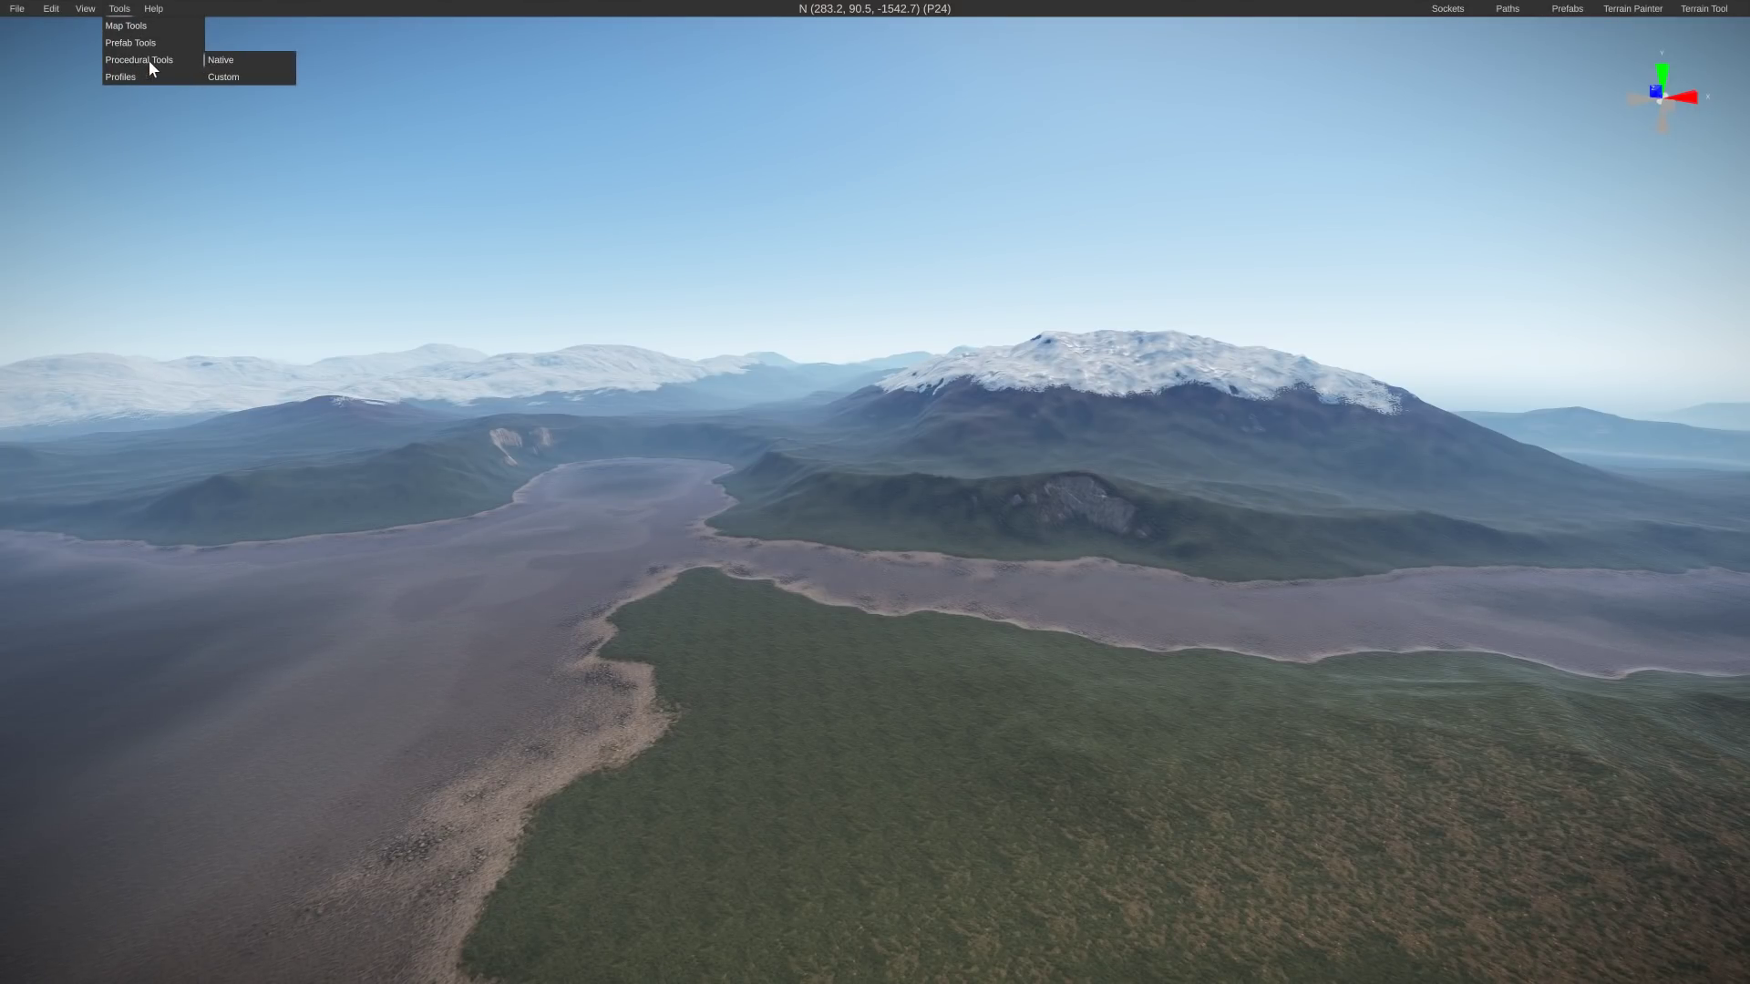
click(329, 117)
click(121, 11)
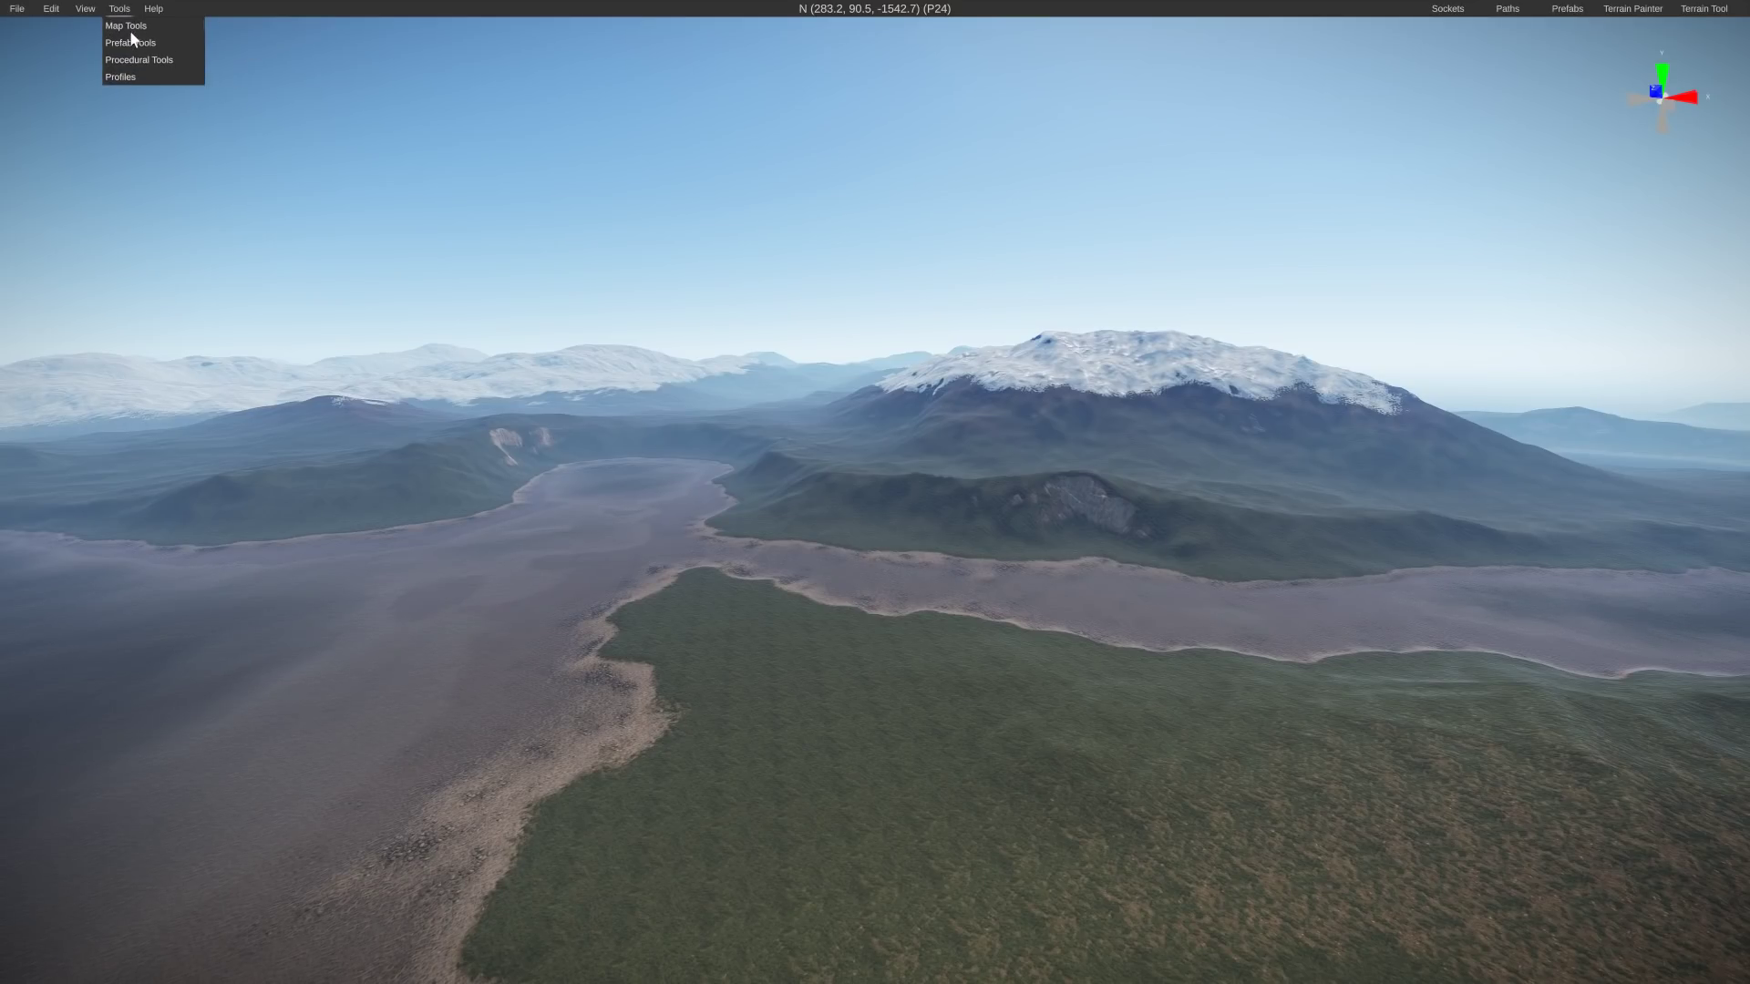
mouse_move(153, 59)
mouse_move(233, 56)
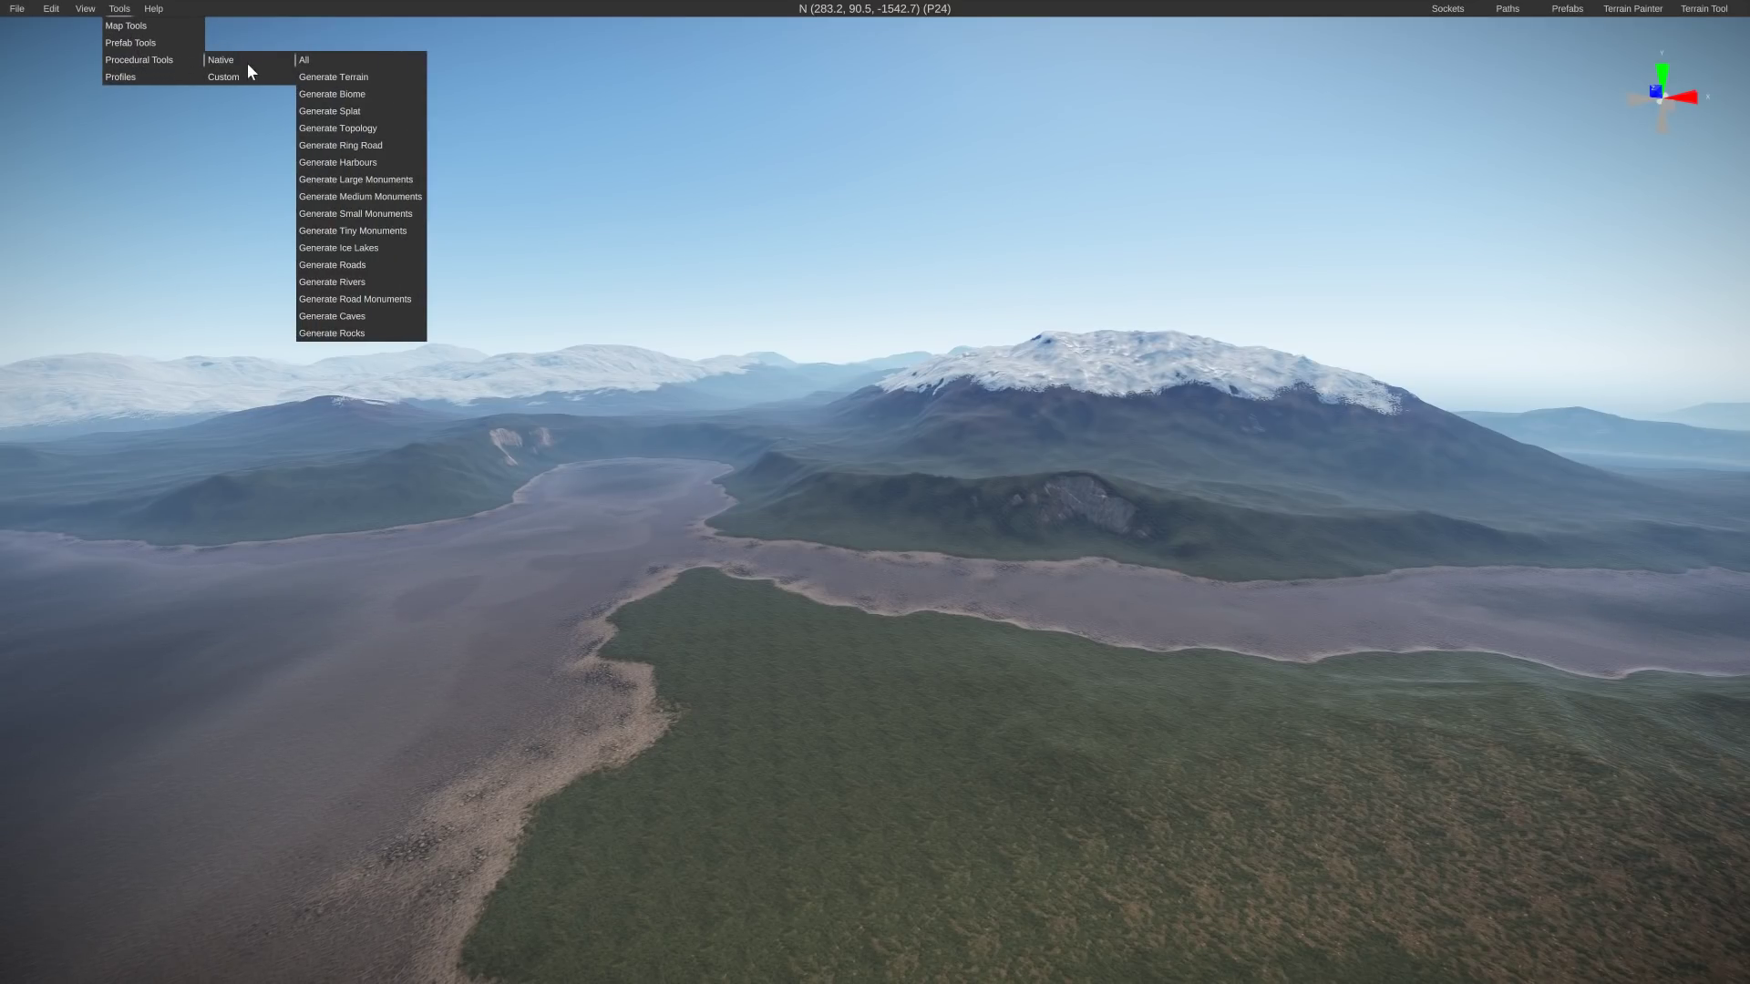
click(342, 164)
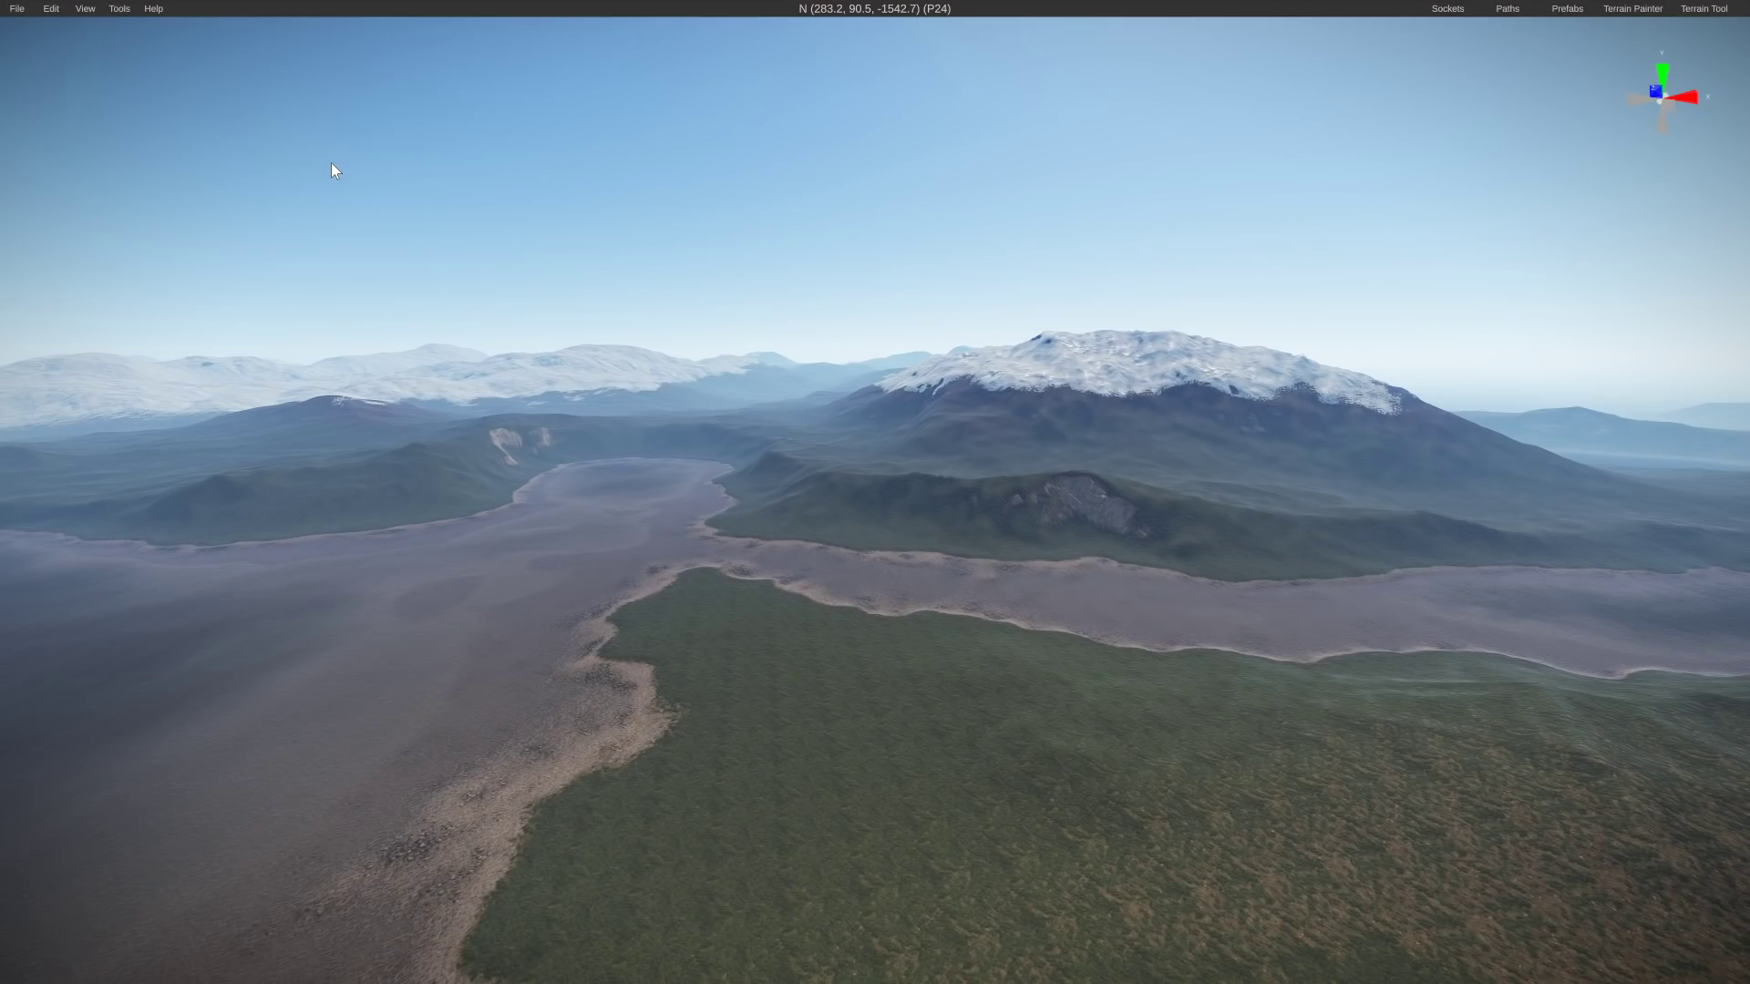
click(119, 9)
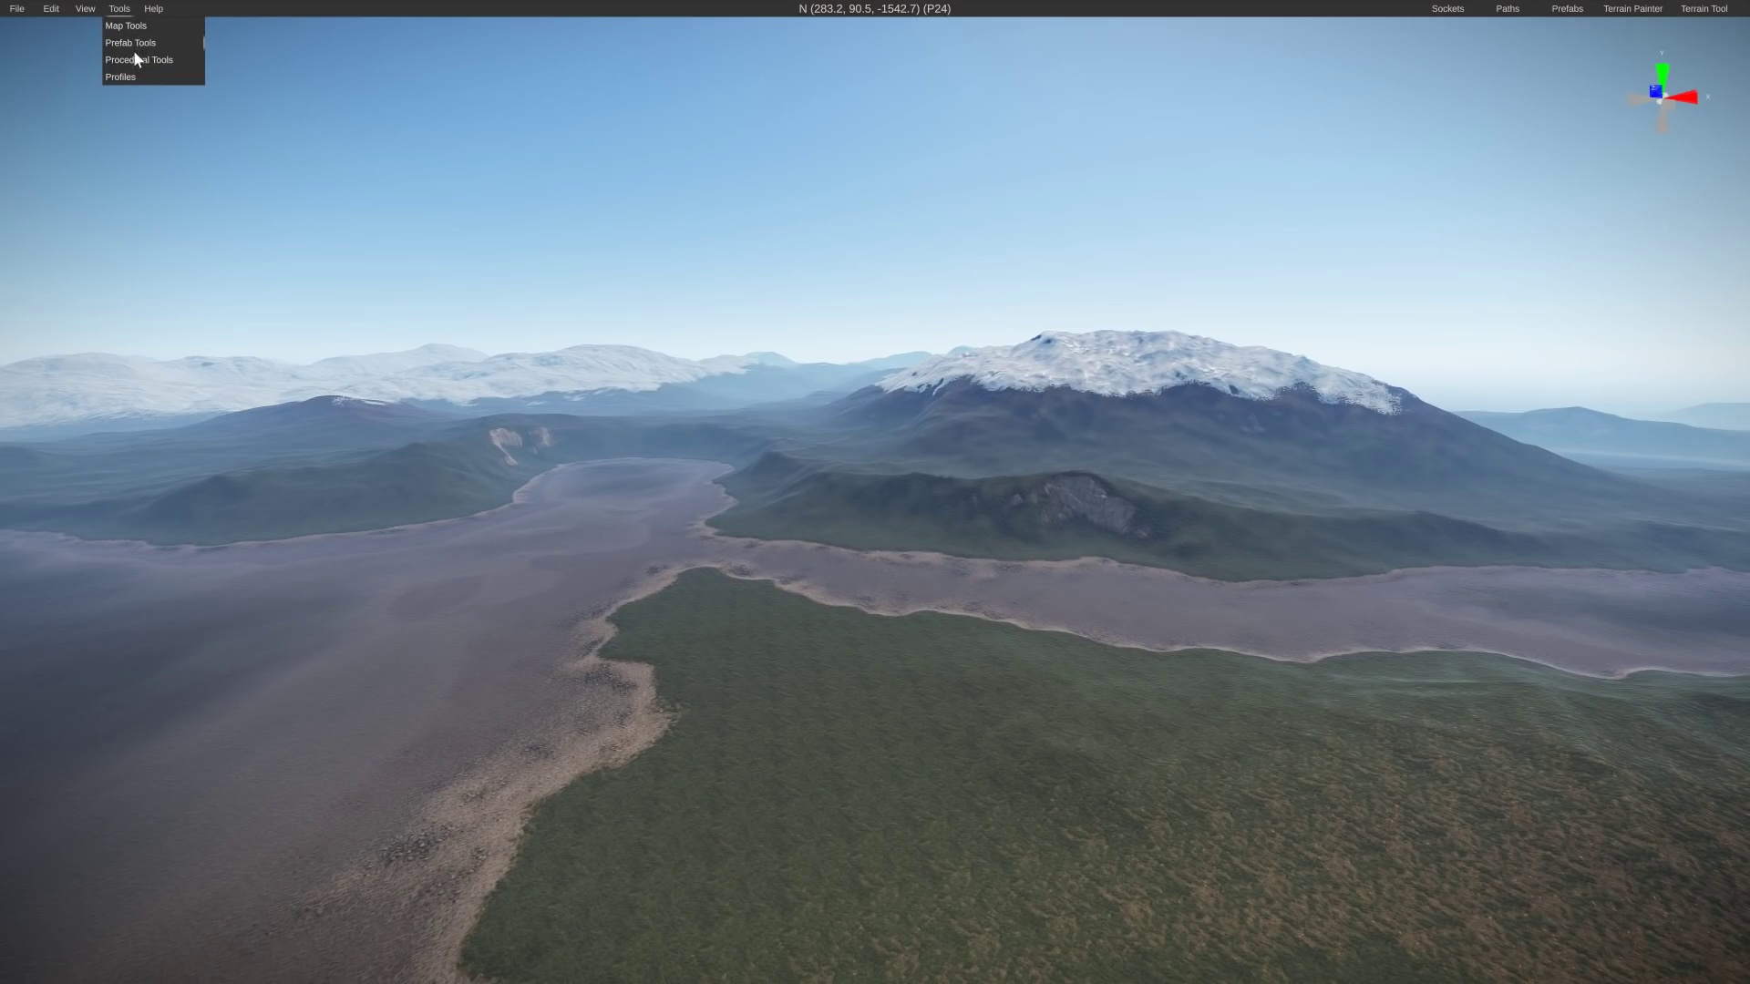
mouse_move(149, 62)
mouse_move(244, 59)
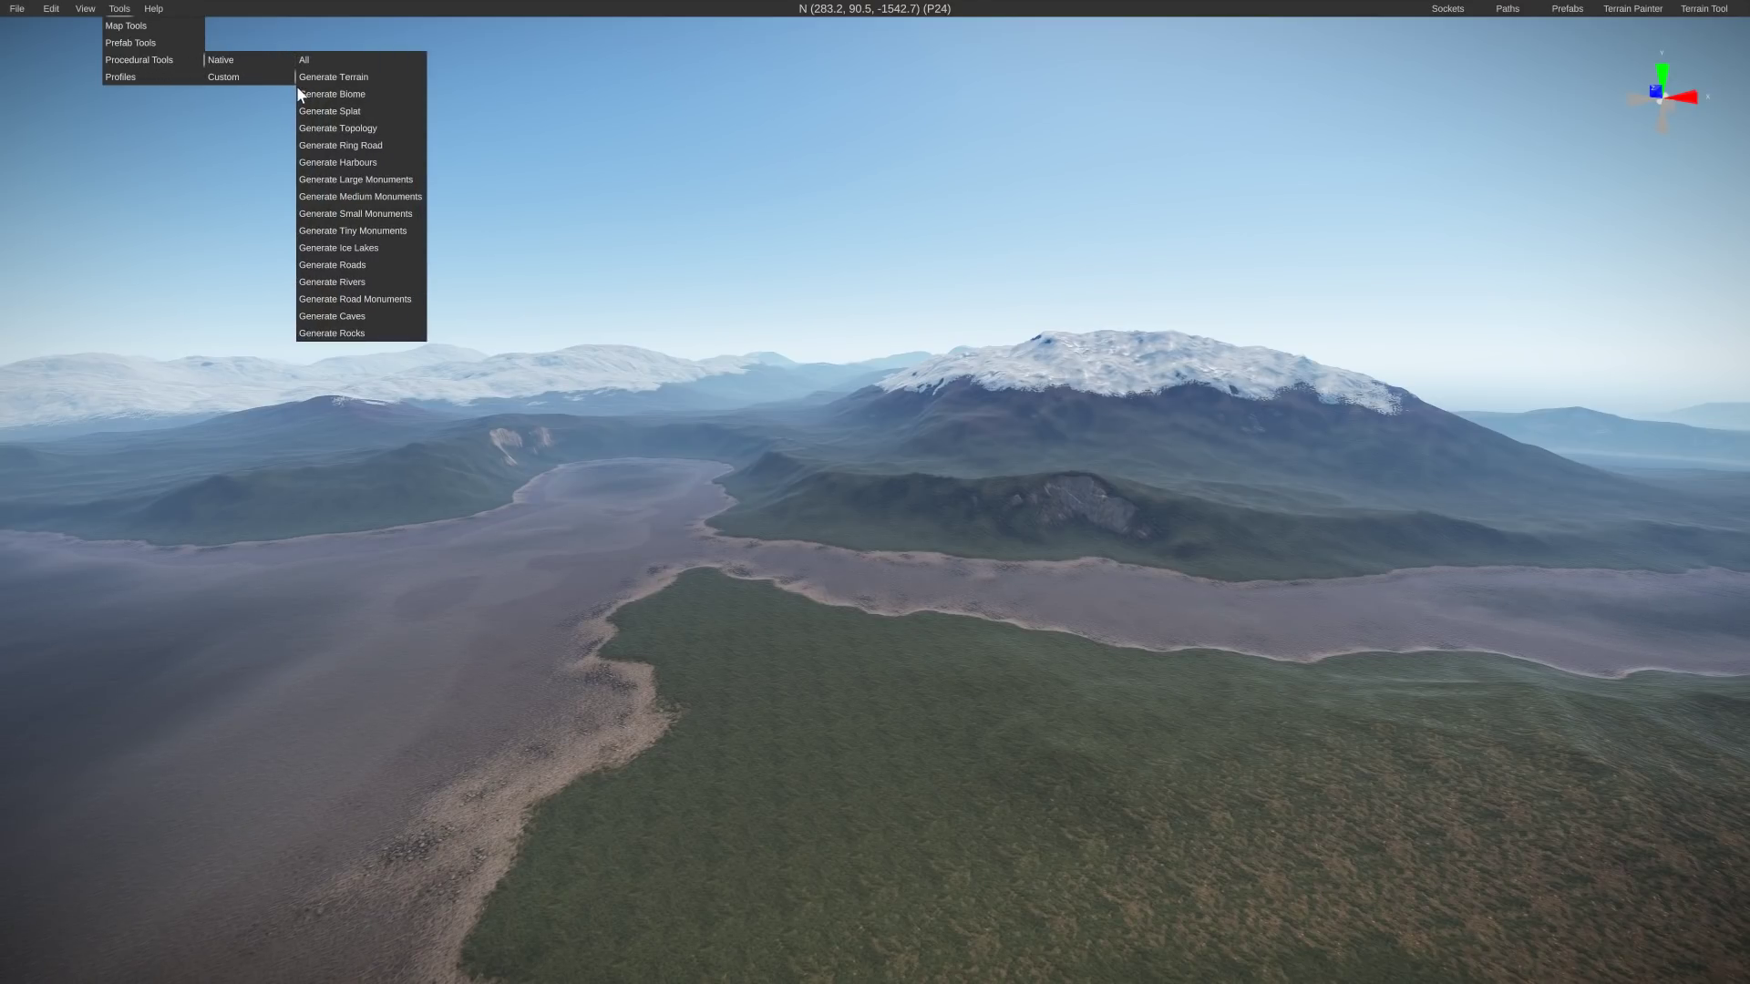
click(353, 164)
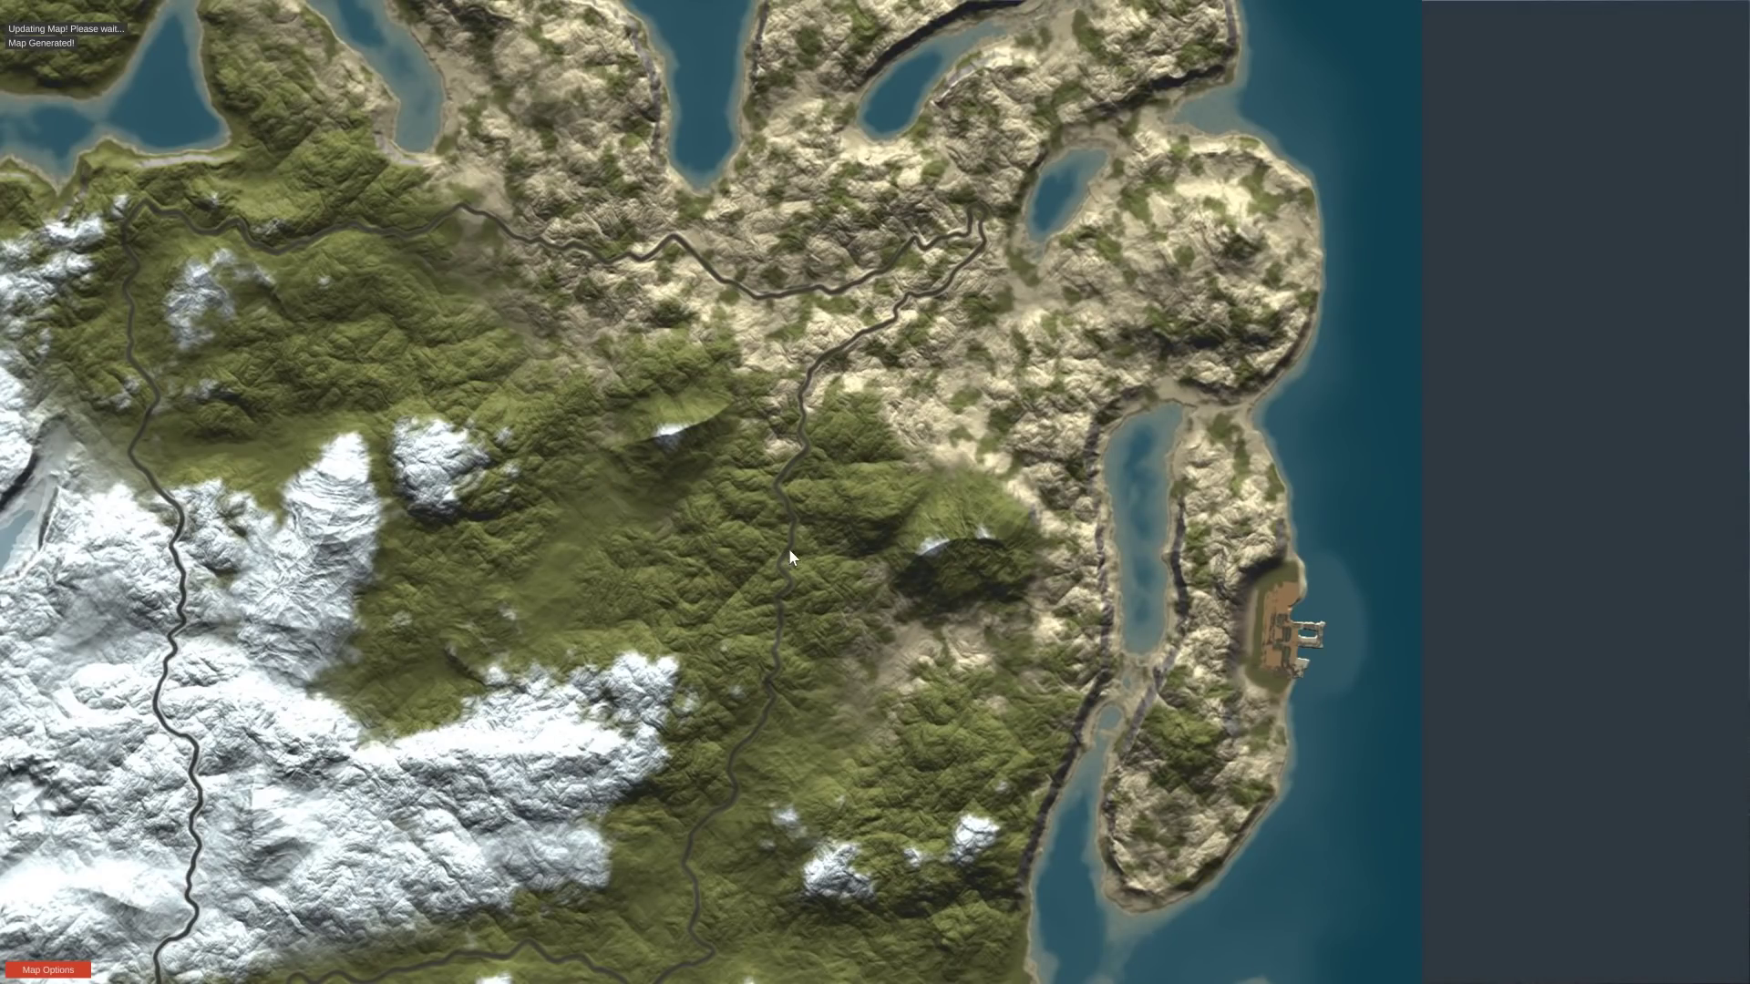
Compare the harbours on the northern, southern and eastern coasts in the map overview, and close it
drag(789, 549, 915, 773)
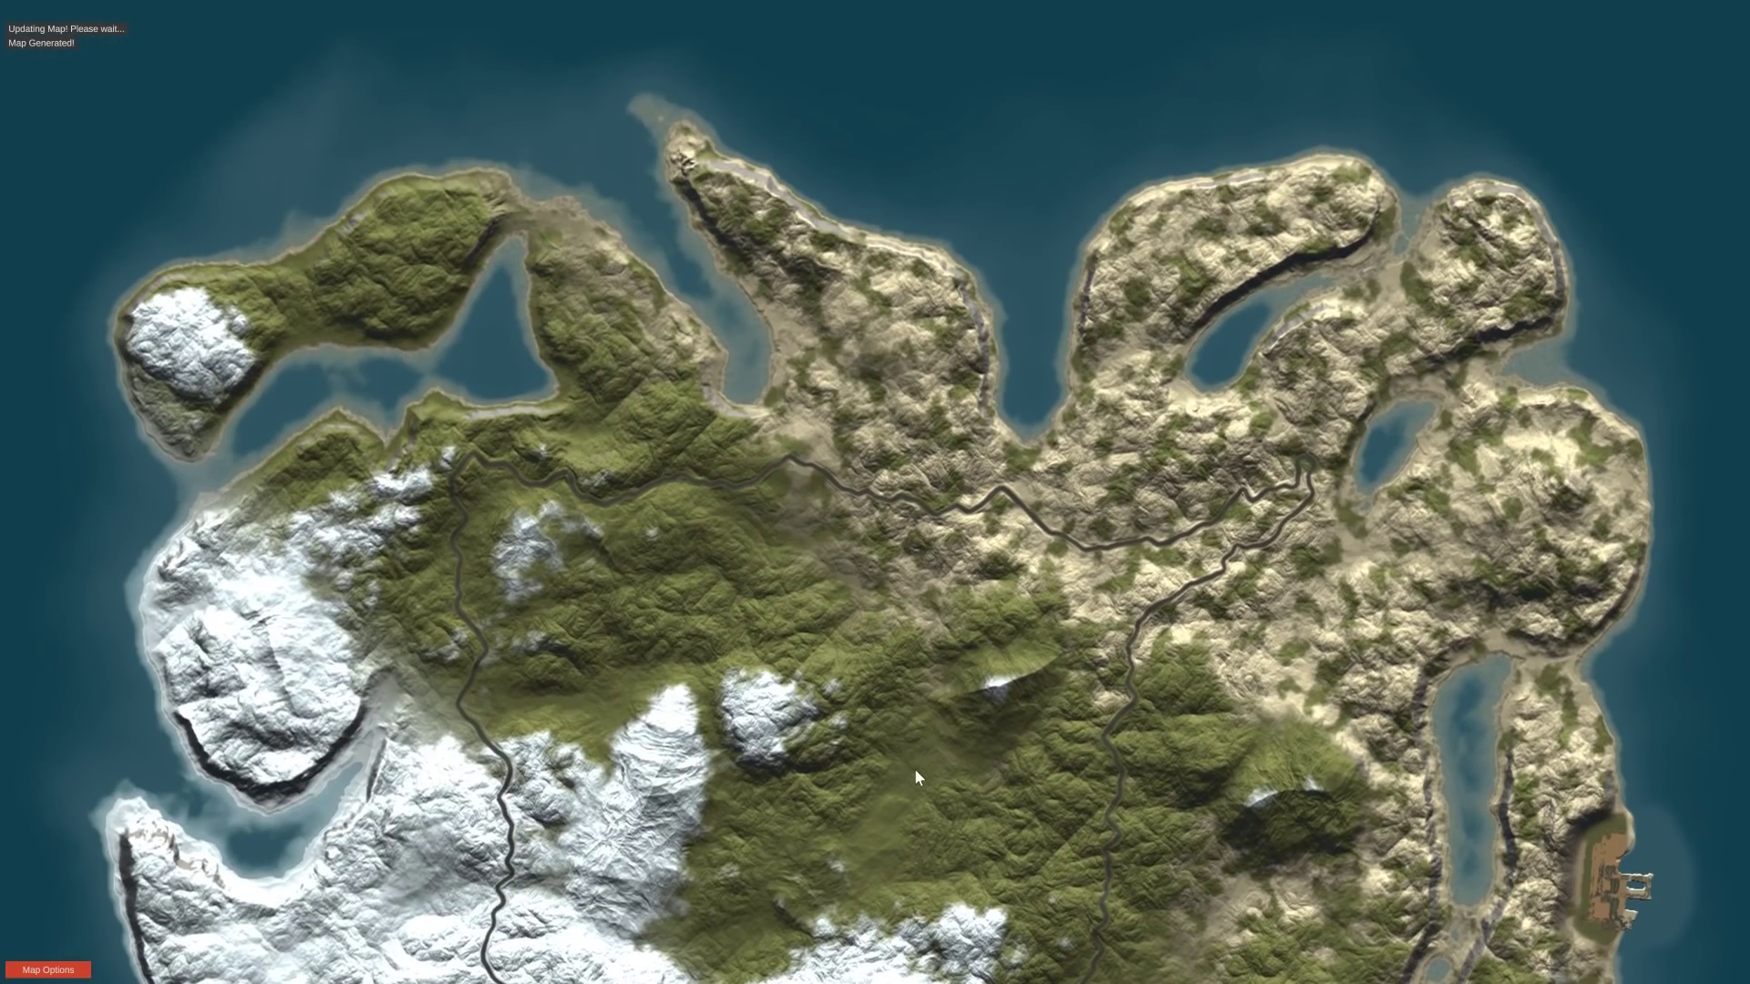
drag(958, 716, 1044, 297)
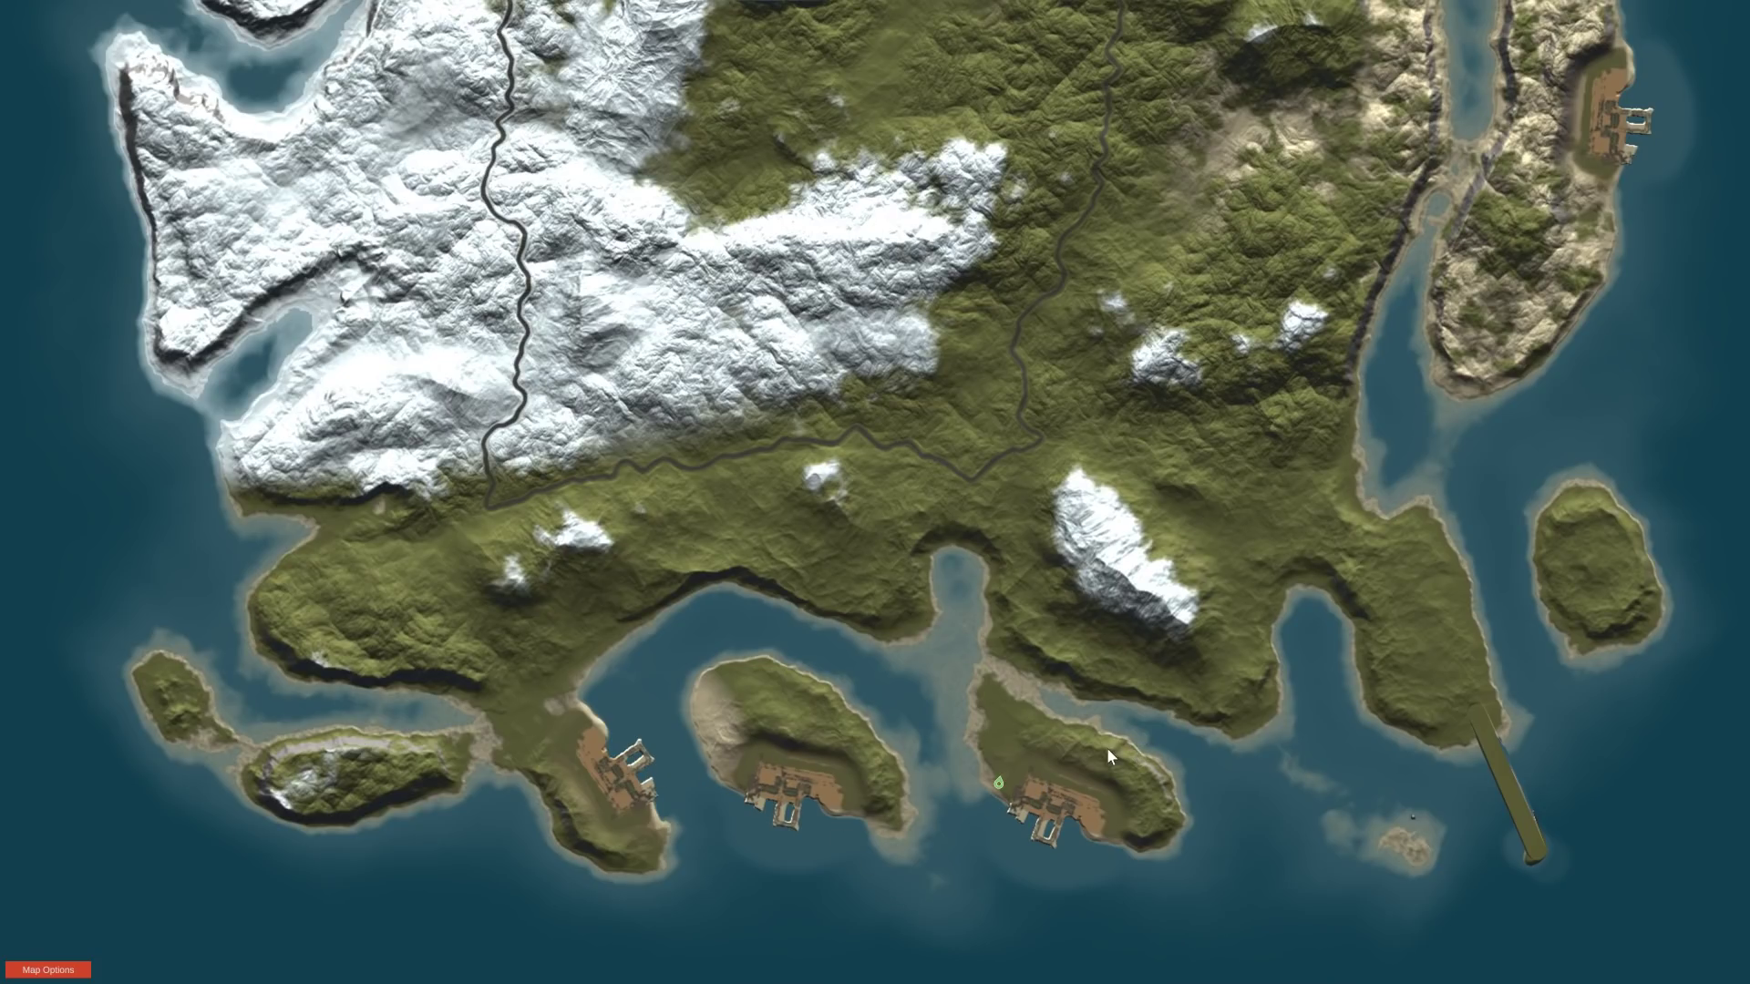
drag(1256, 368, 1272, 686)
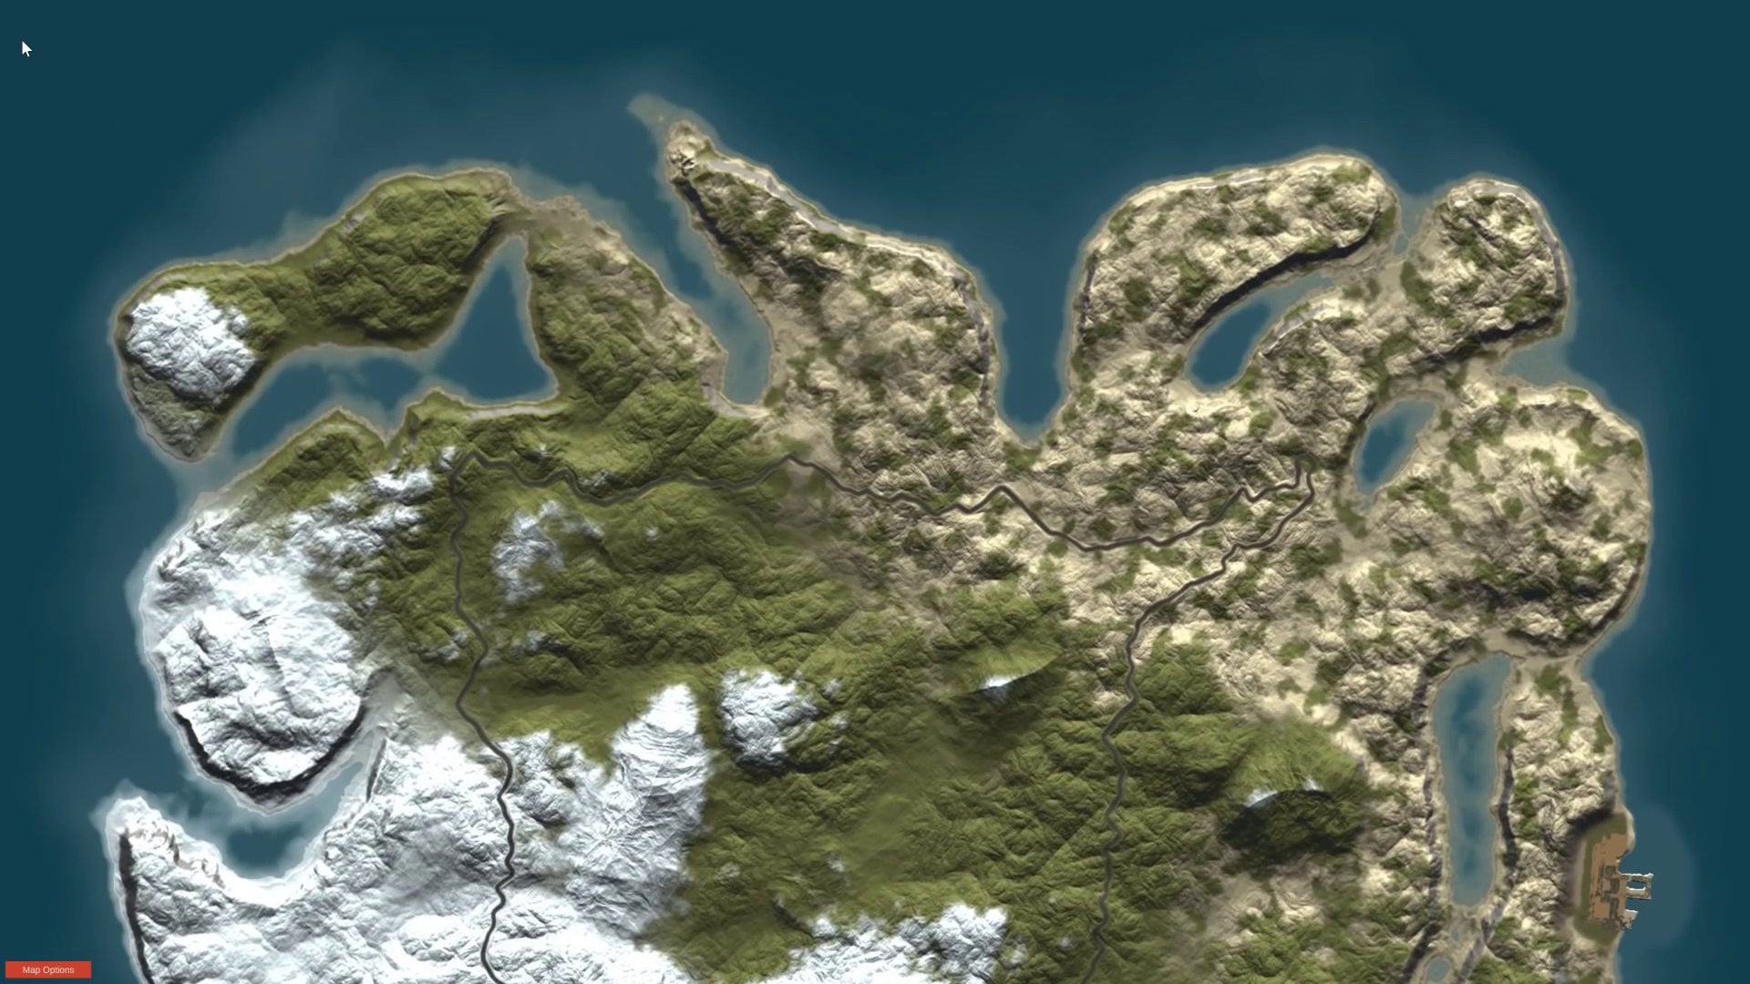
key(m)
Generate harbours twice more with the native procedural tools
click(123, 10)
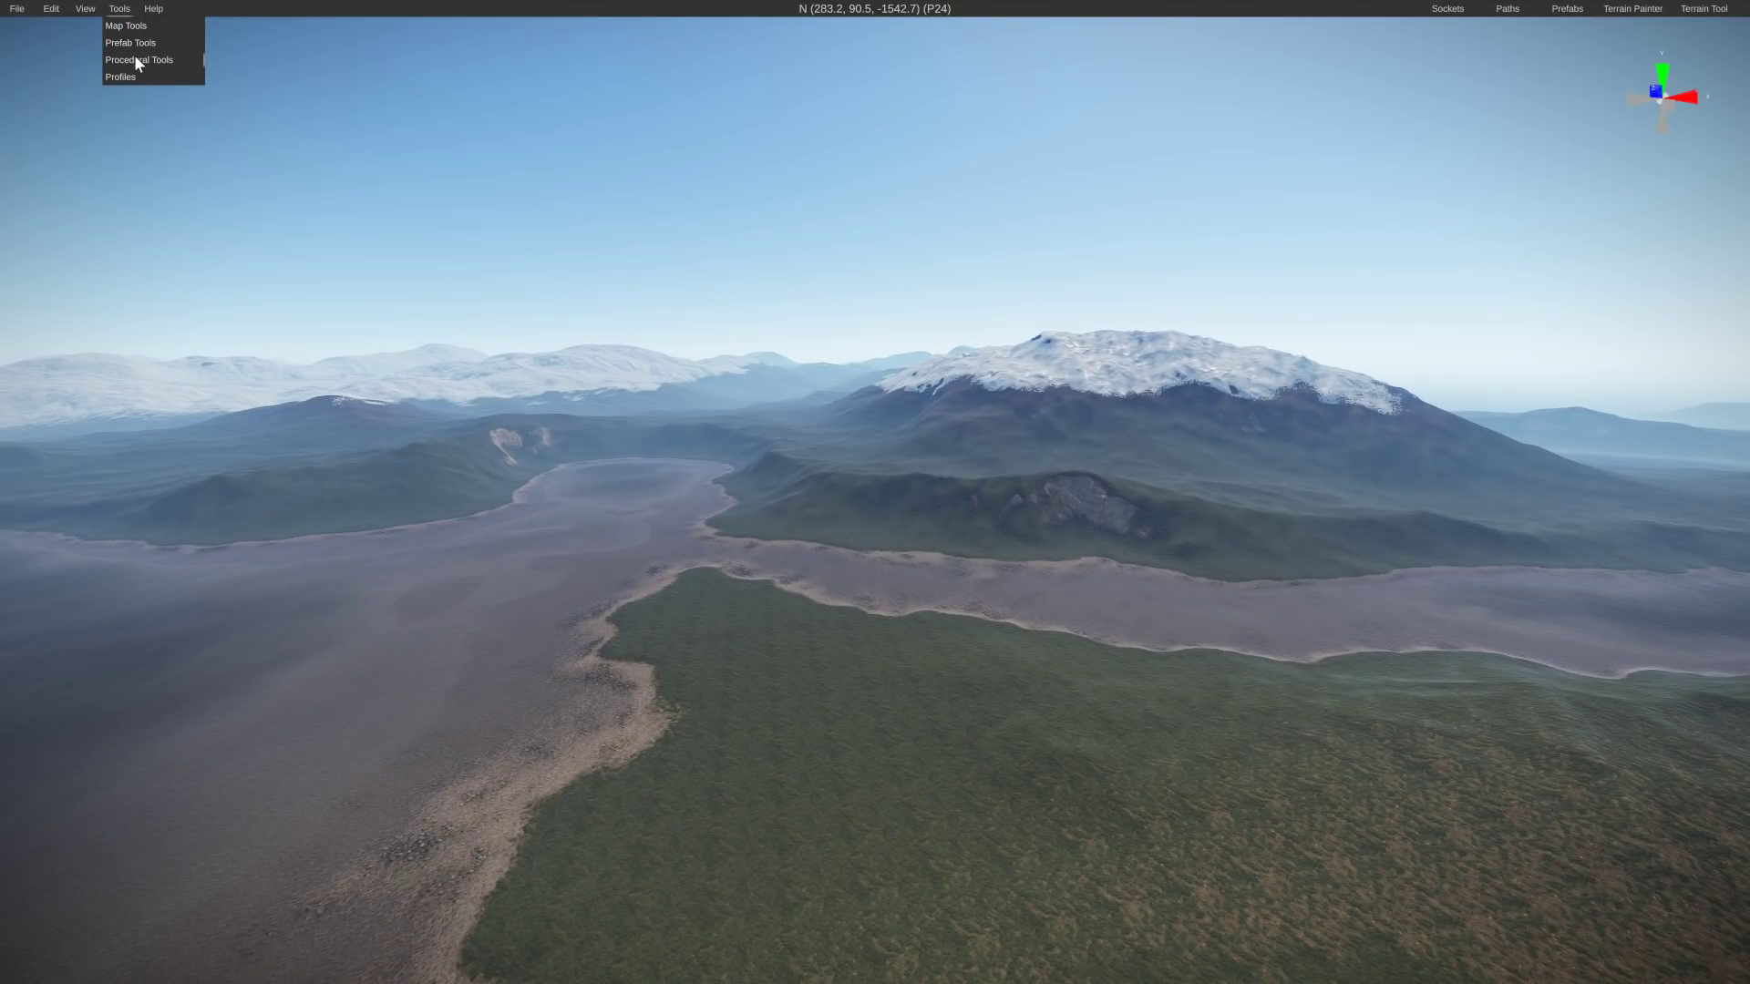
mouse_move(183, 58)
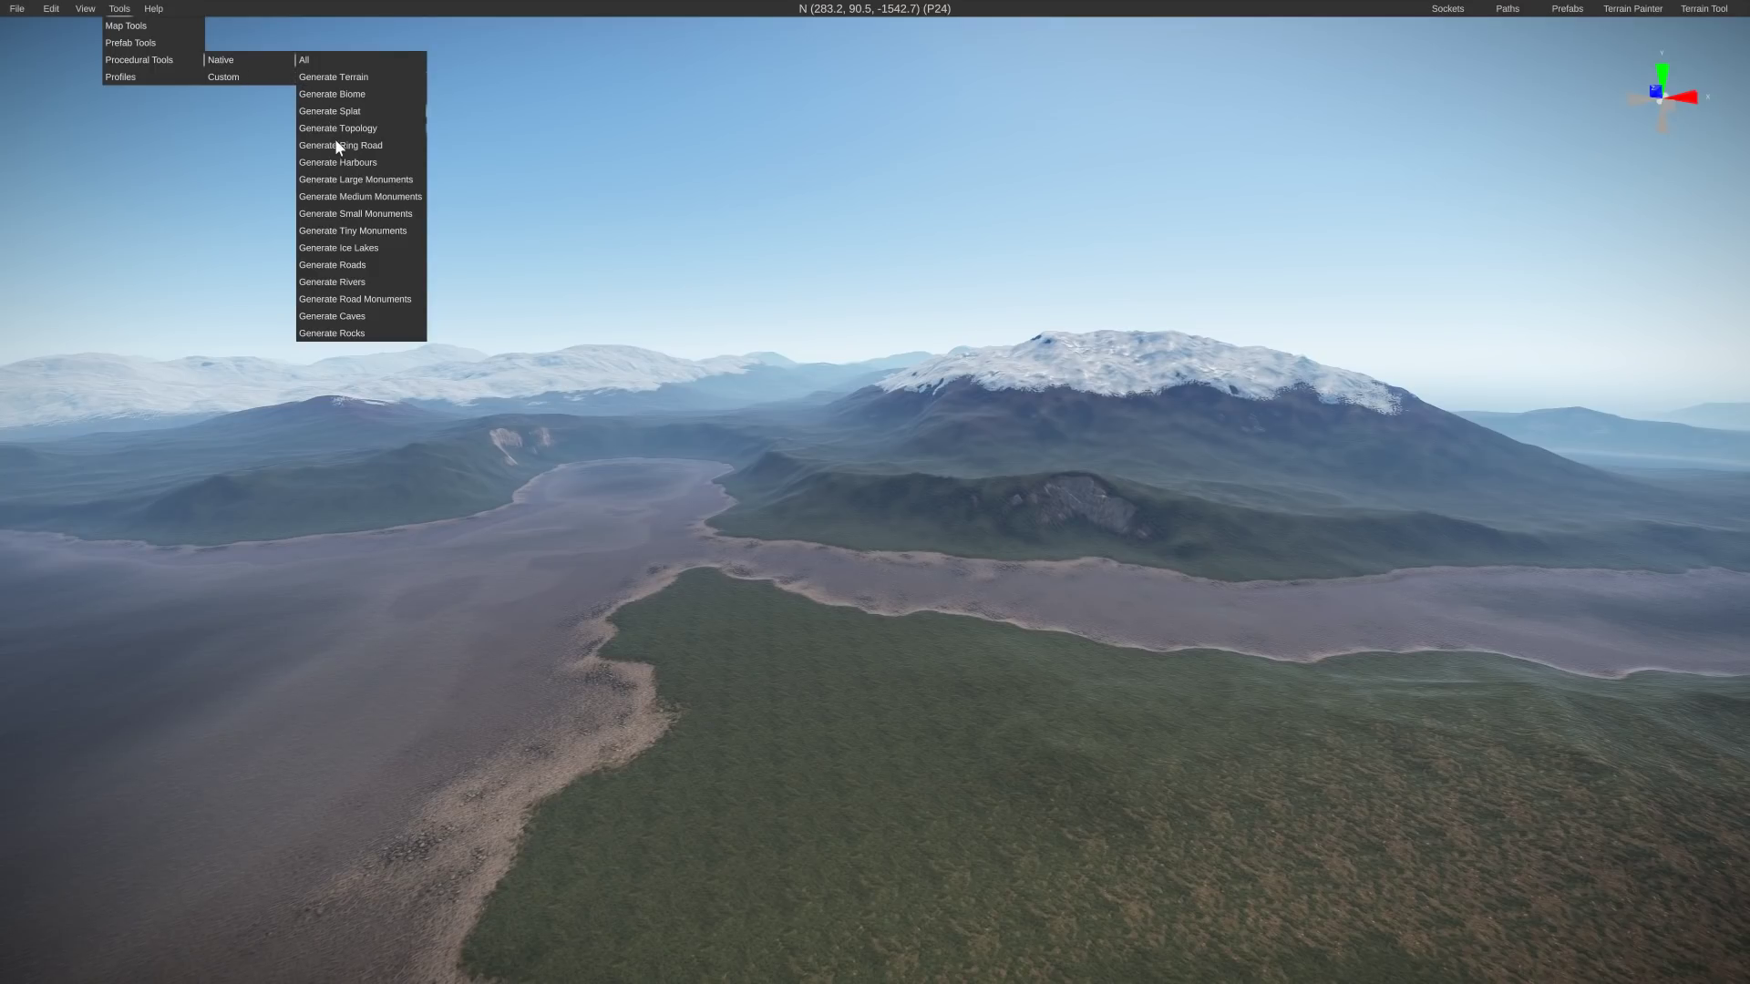
click(346, 162)
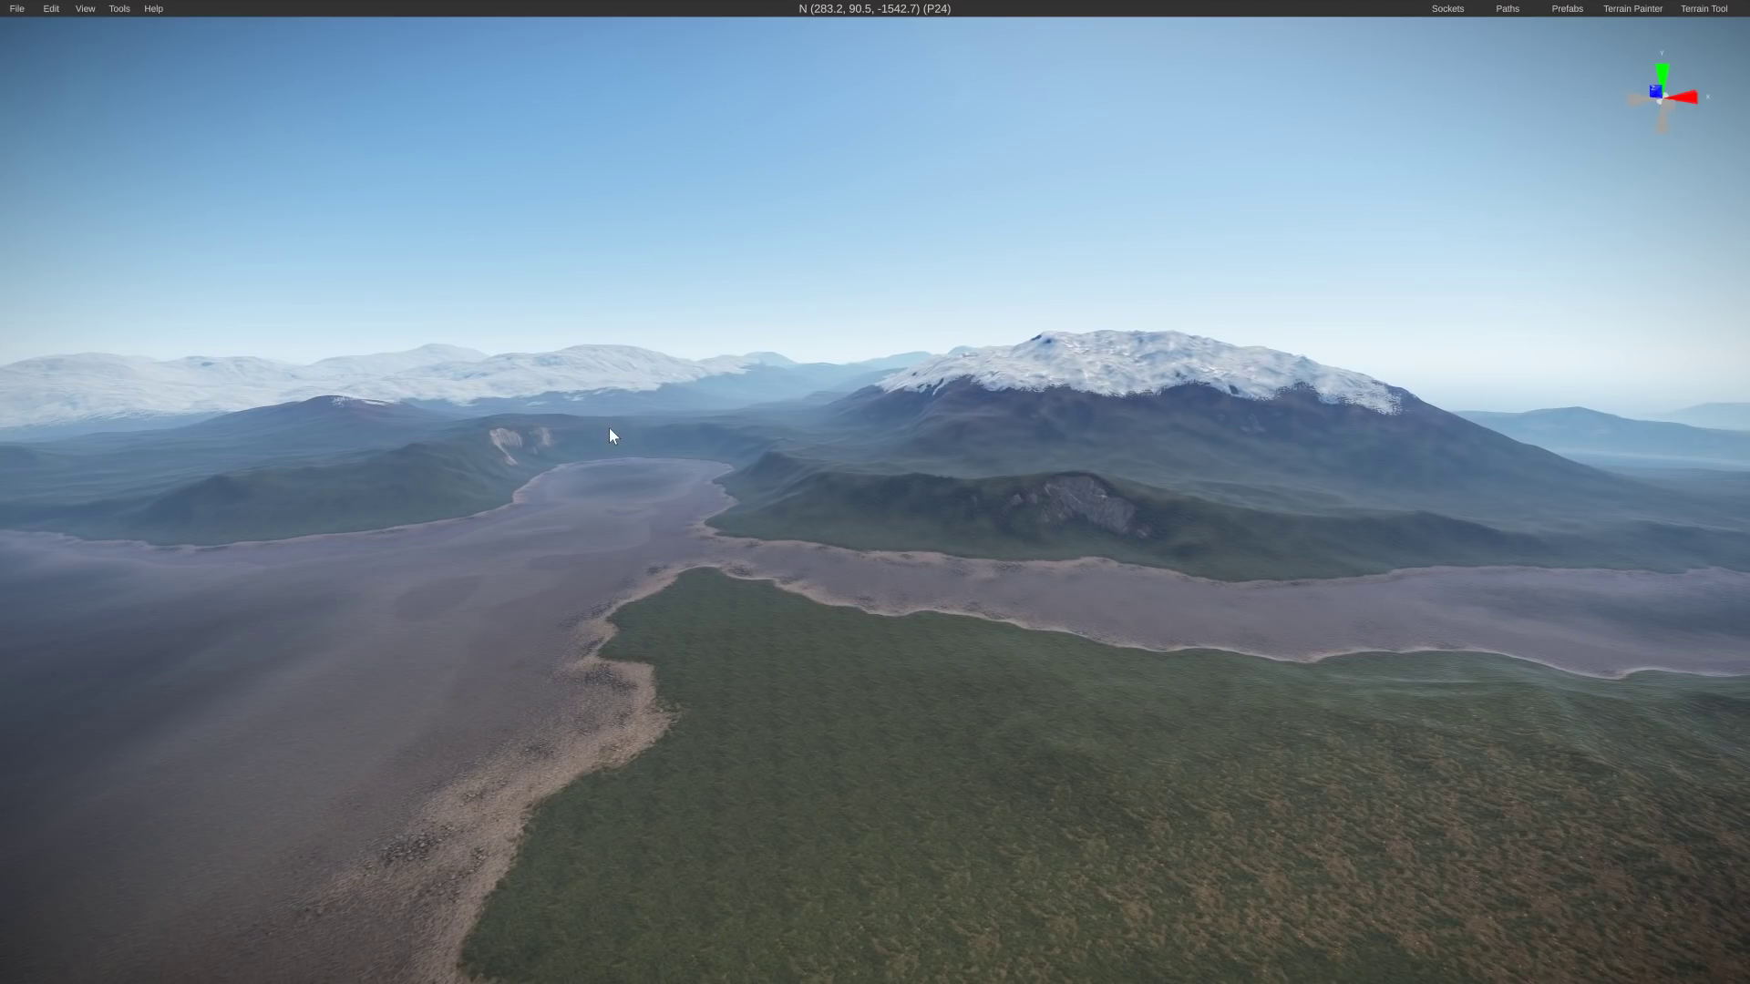
click(120, 9)
mouse_move(143, 63)
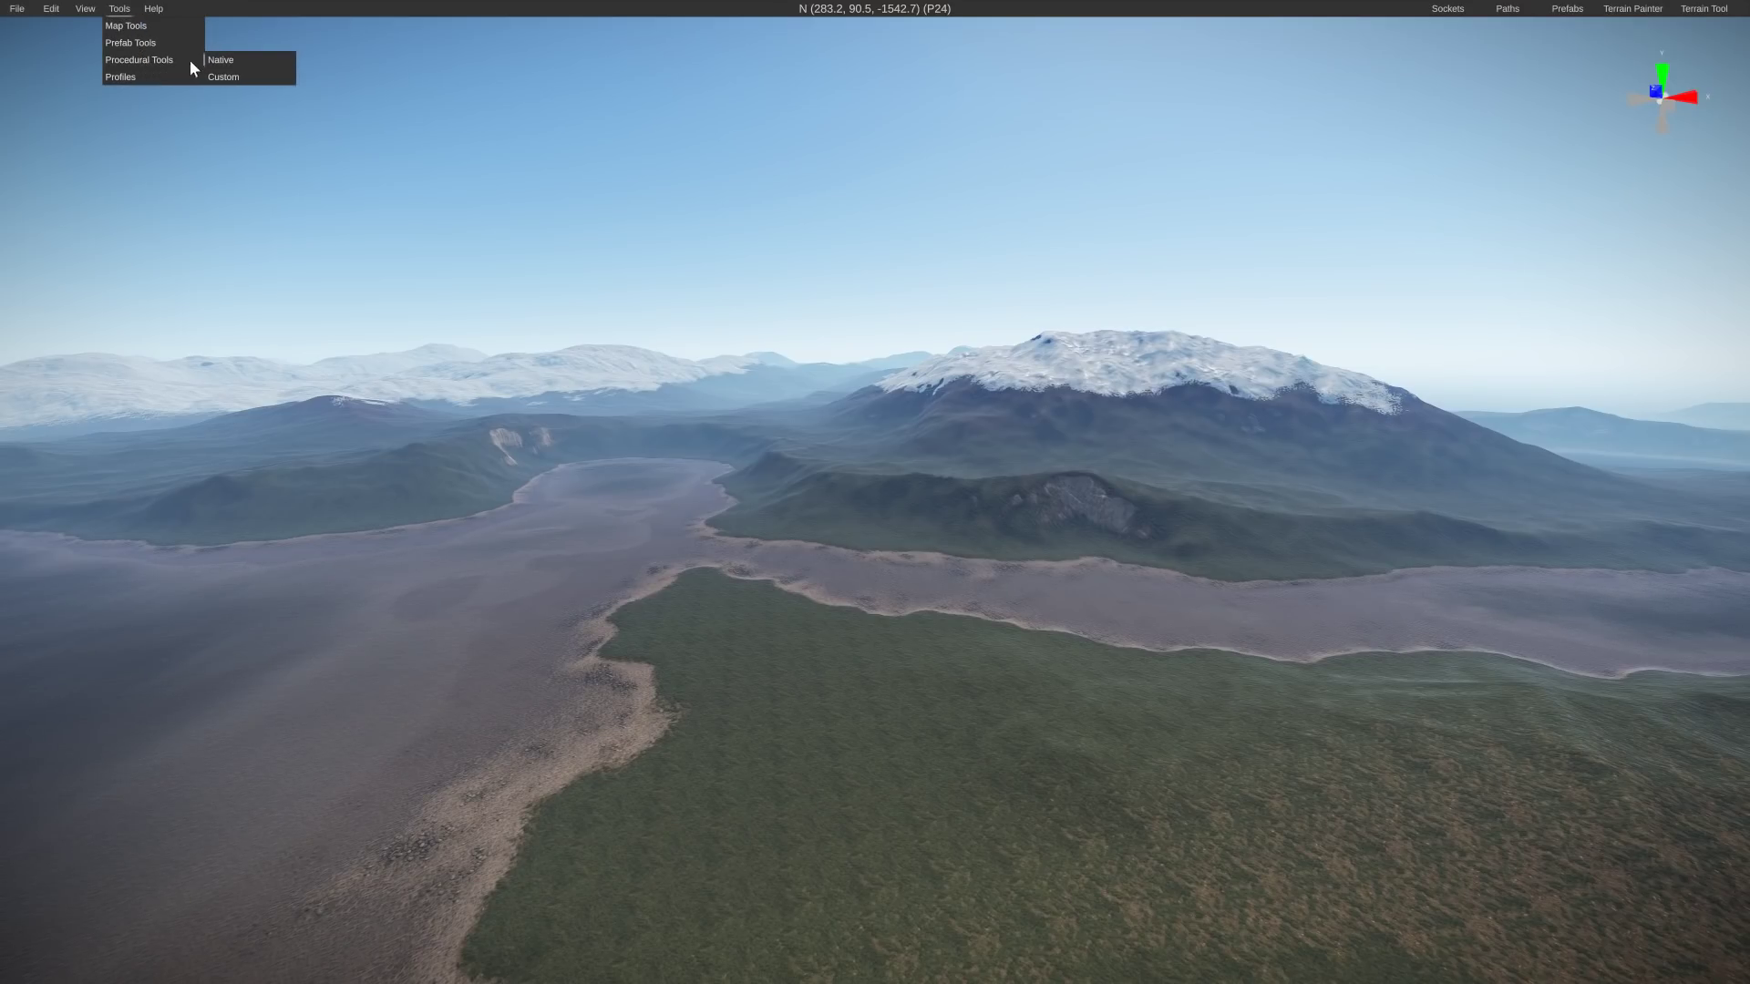
mouse_move(223, 64)
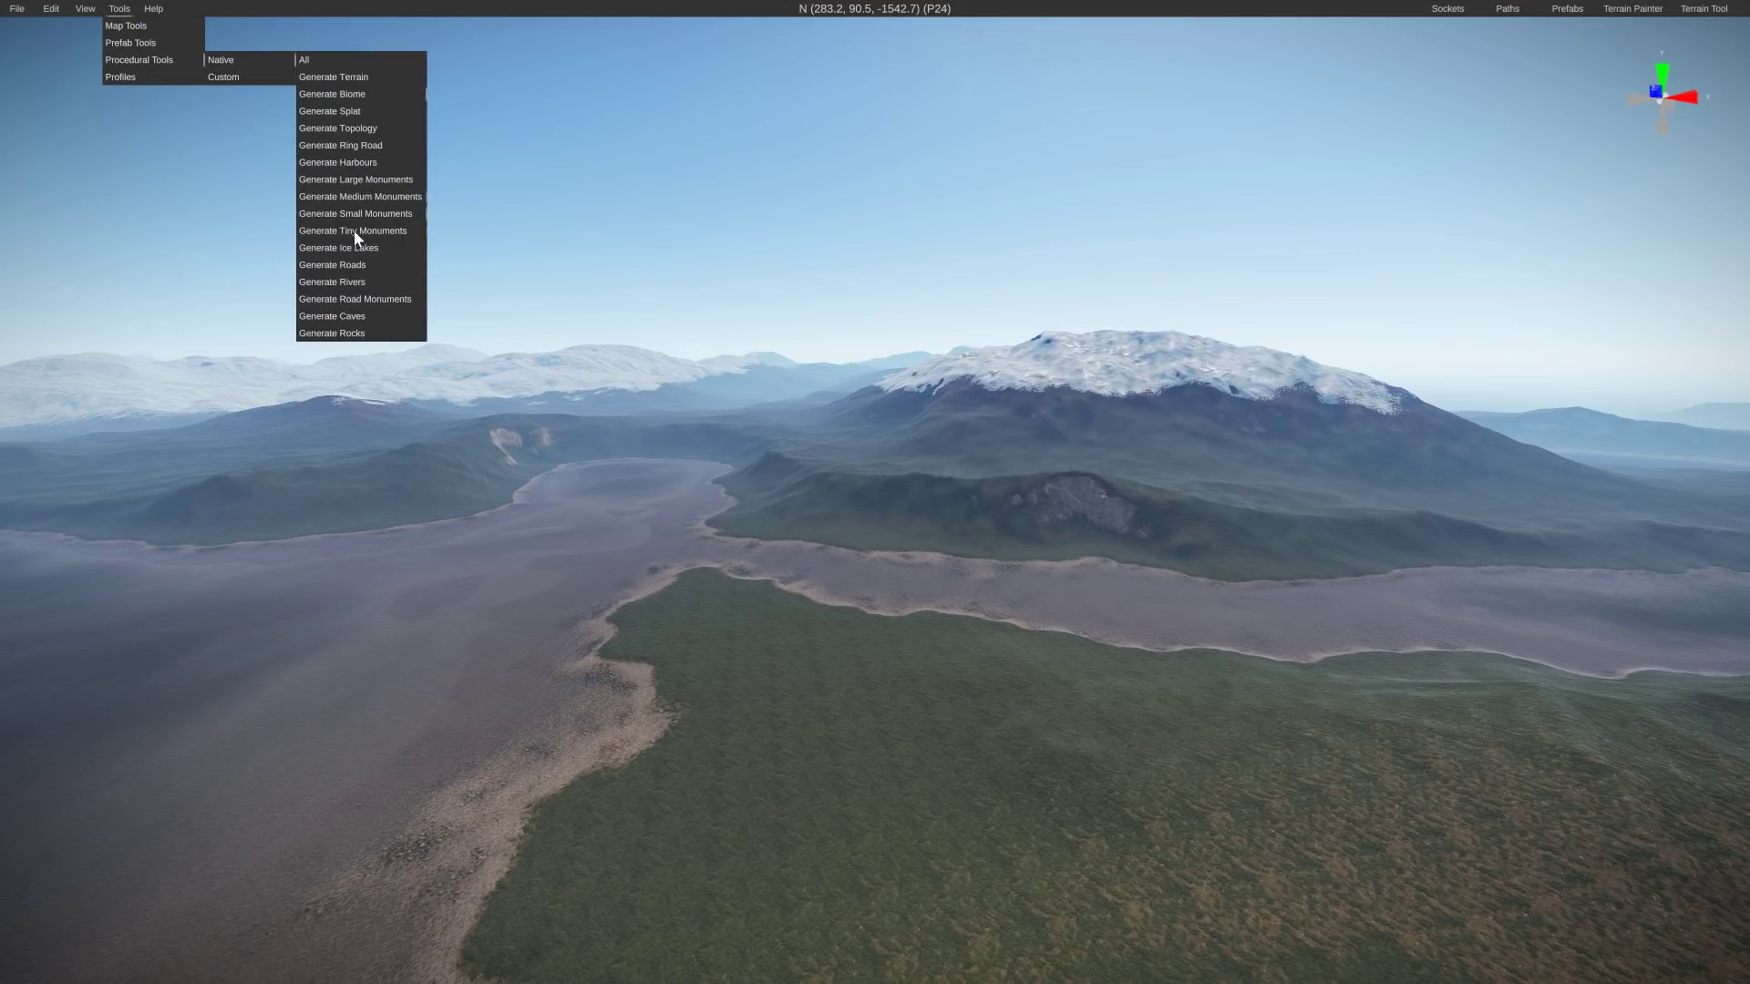
click(357, 162)
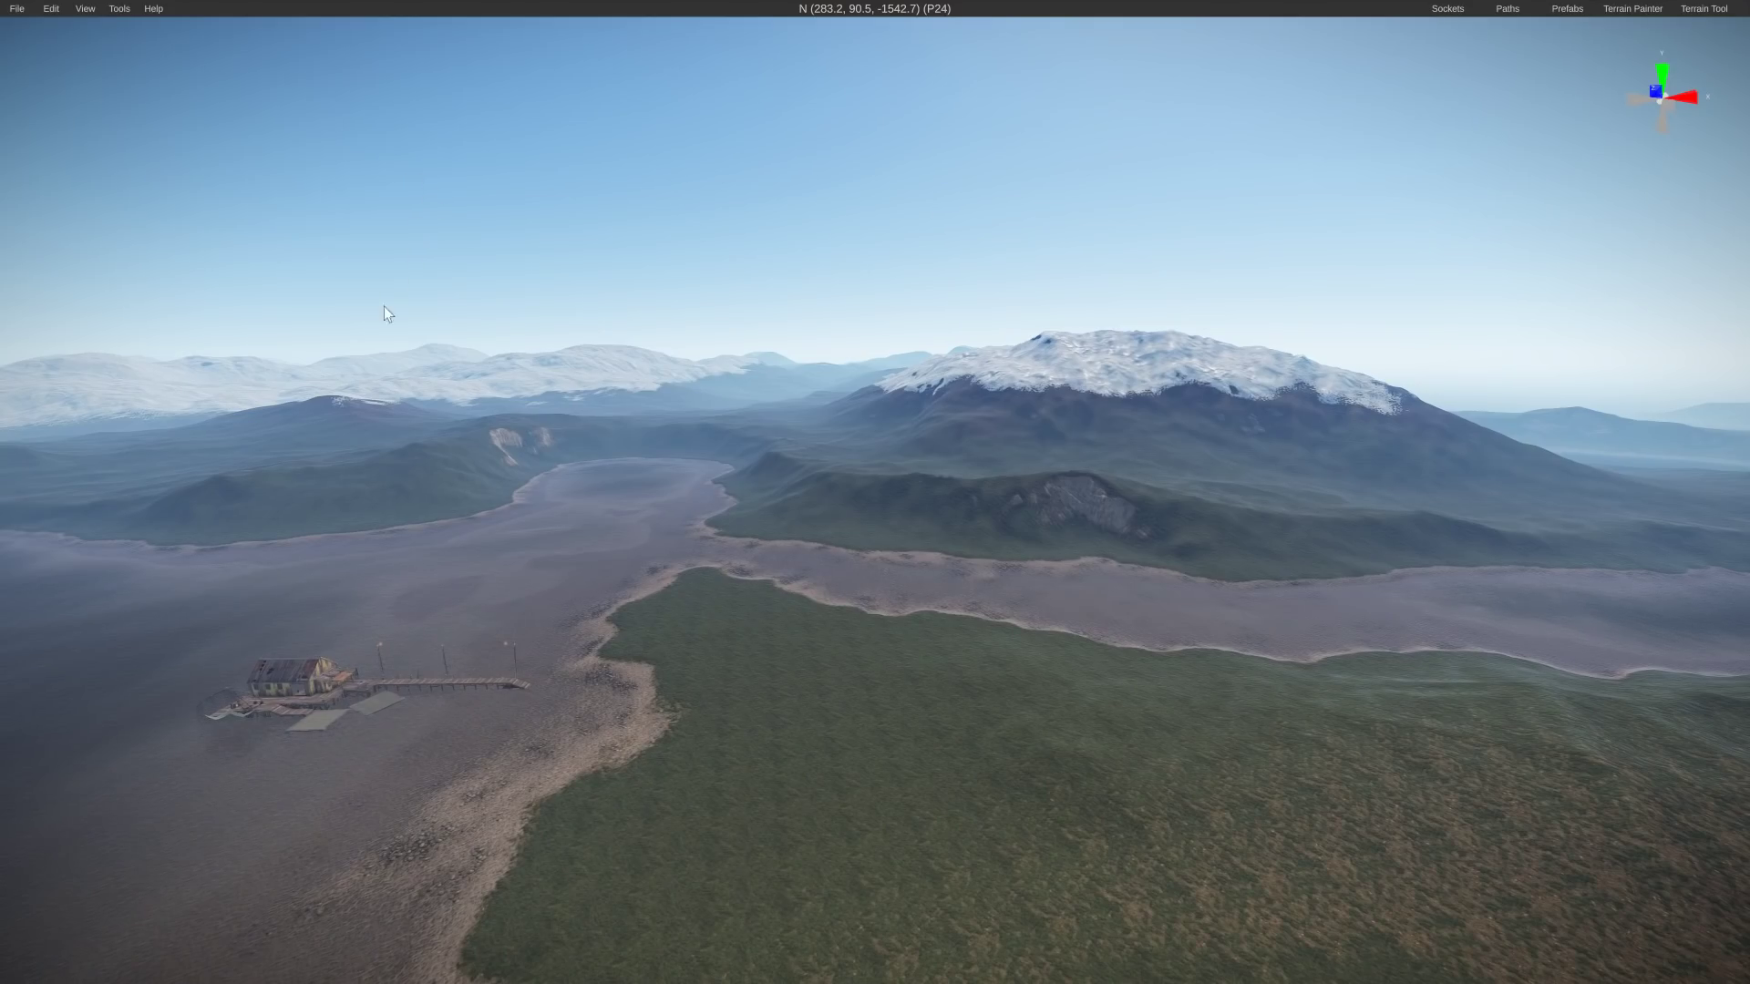
Look around the fishing village by the shore and inspect the southern and eastern harbours in the map overview
right_drag(335, 521, 251, 539)
right_drag(547, 615, 1019, 545)
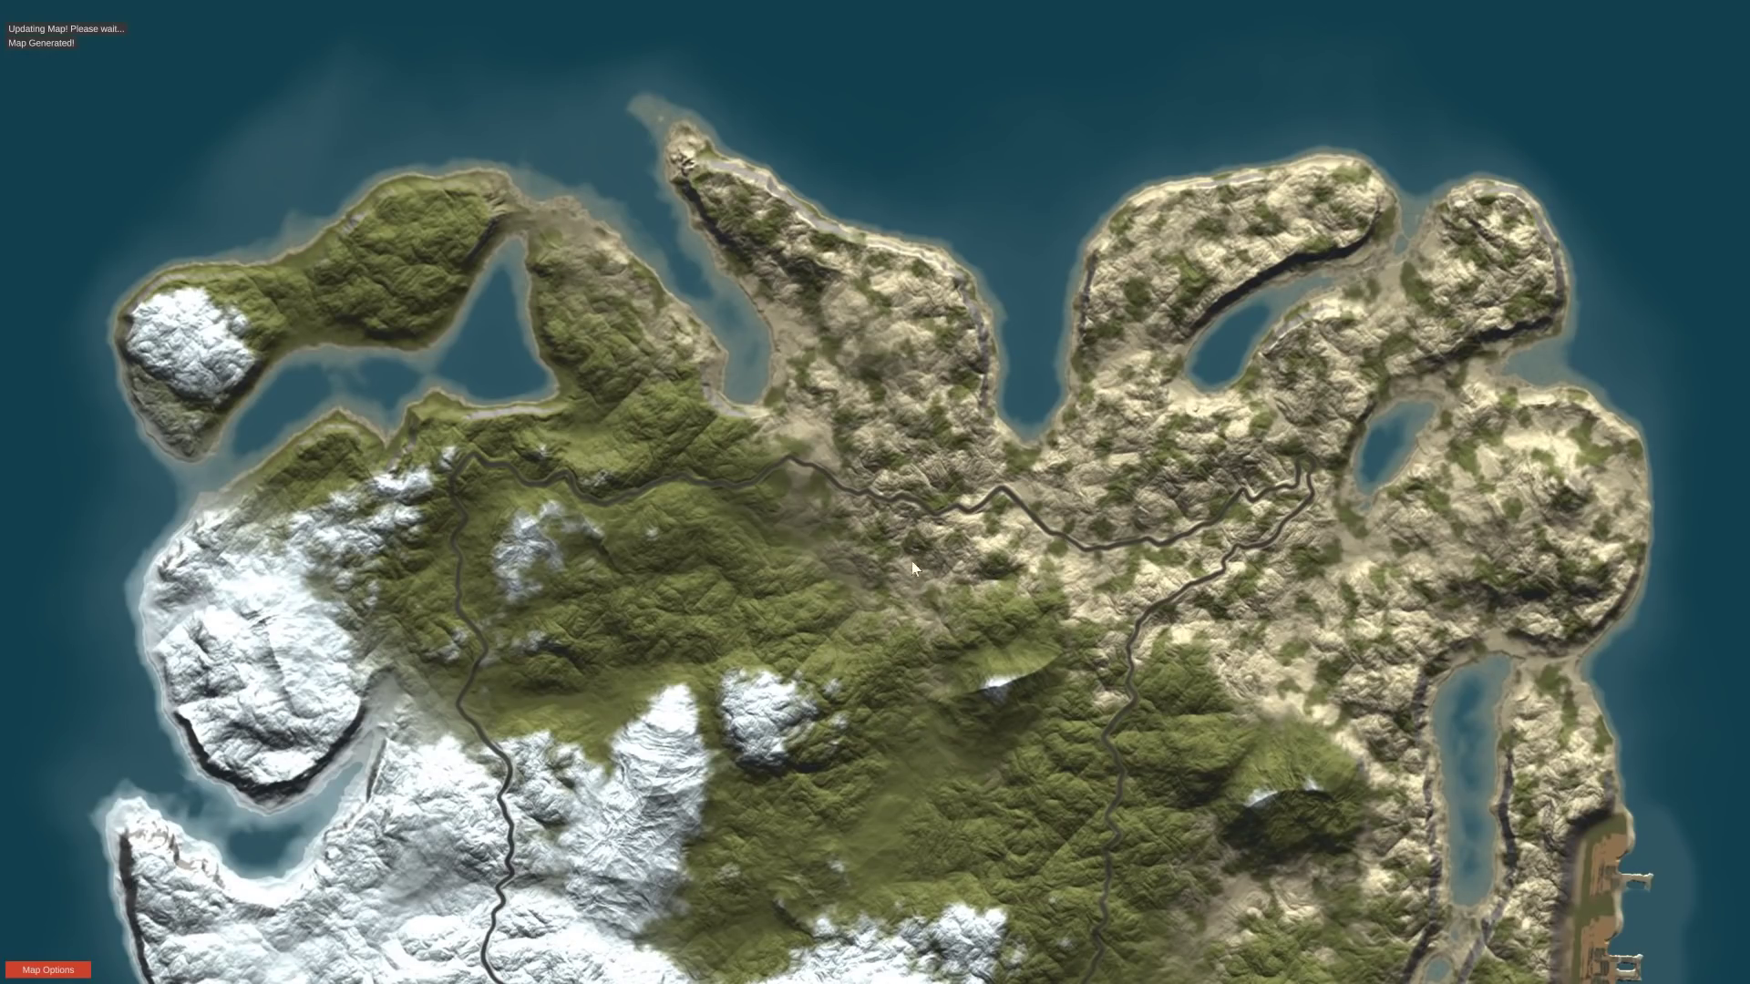
drag(970, 688, 931, 196)
drag(942, 703, 928, 249)
drag(900, 333, 834, 334)
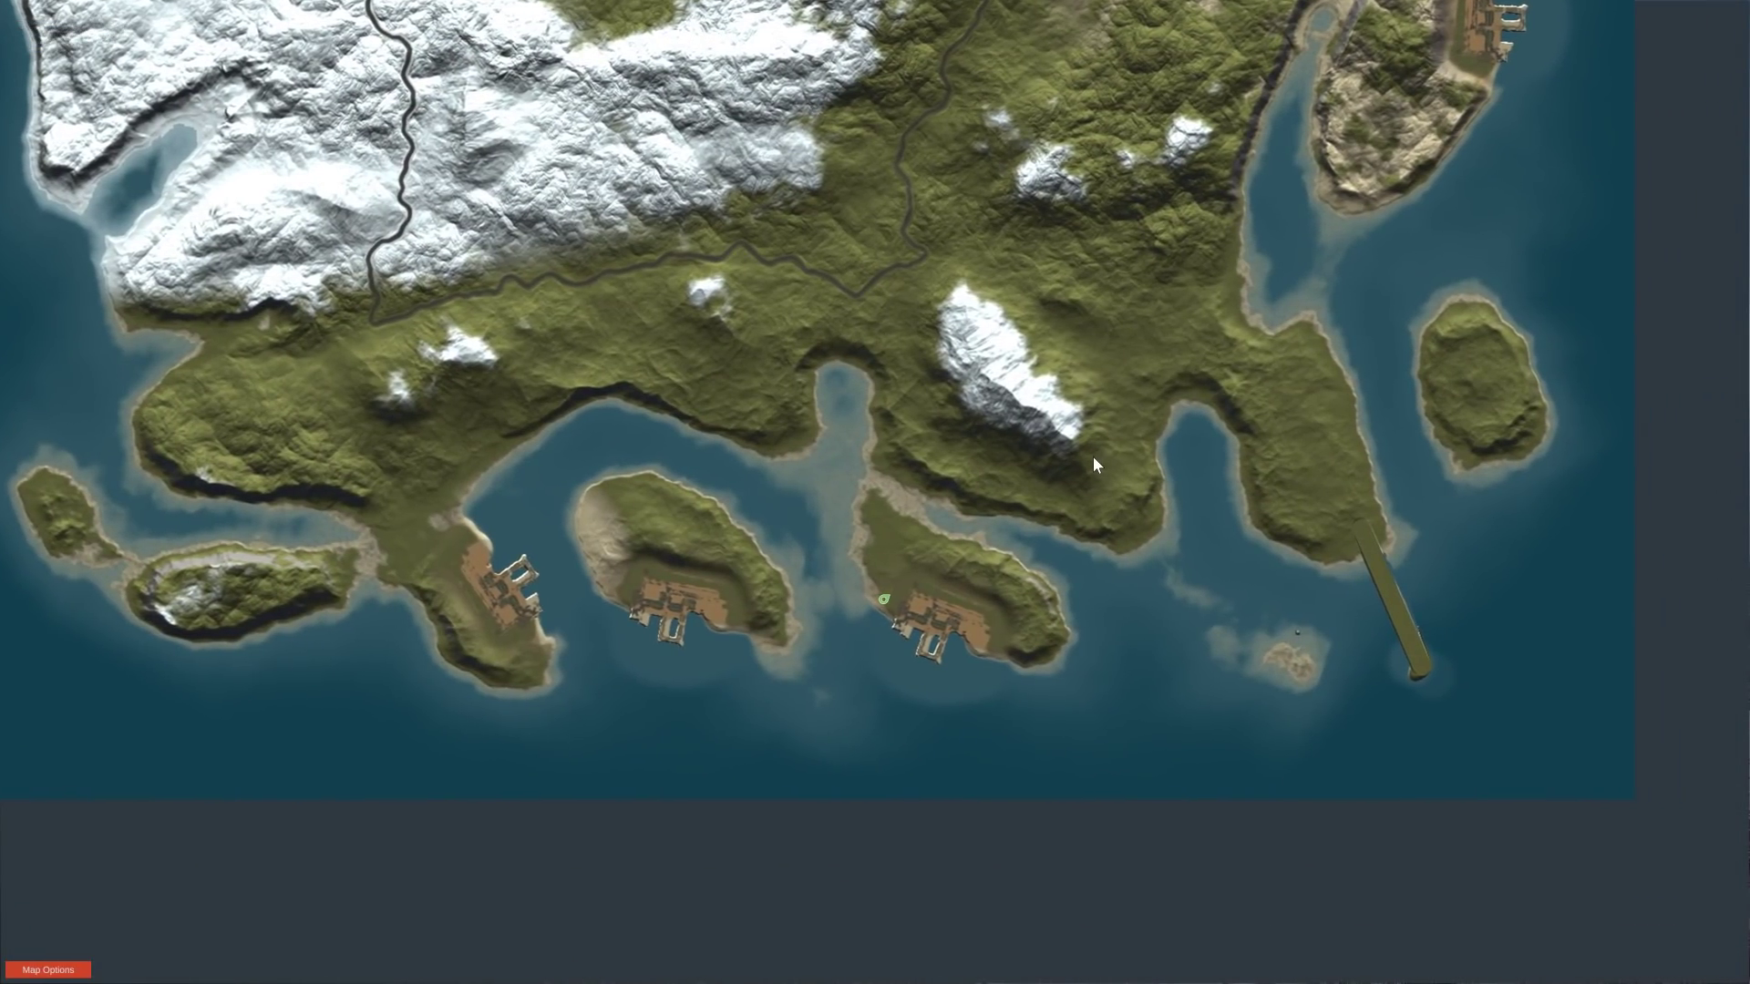
key(w)
key(d)
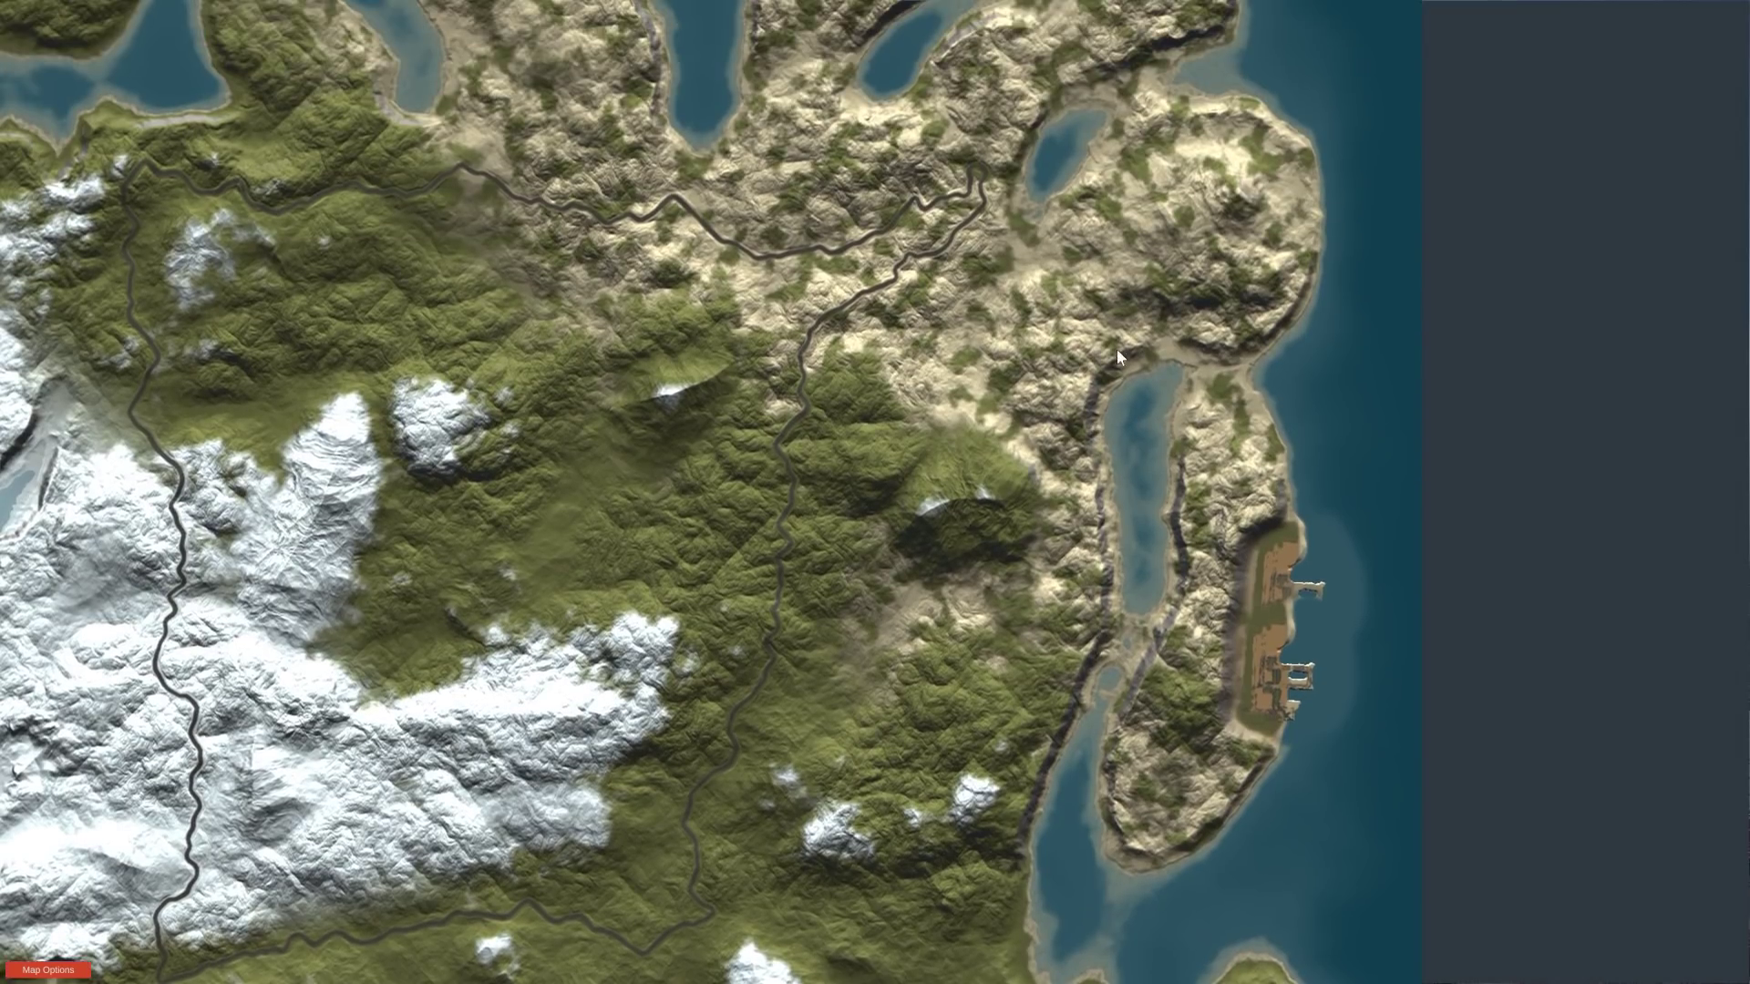
Survey the southern, northwestern and eastern coasts in the map overview to check where the harbours are placed
key(s)
key(a)
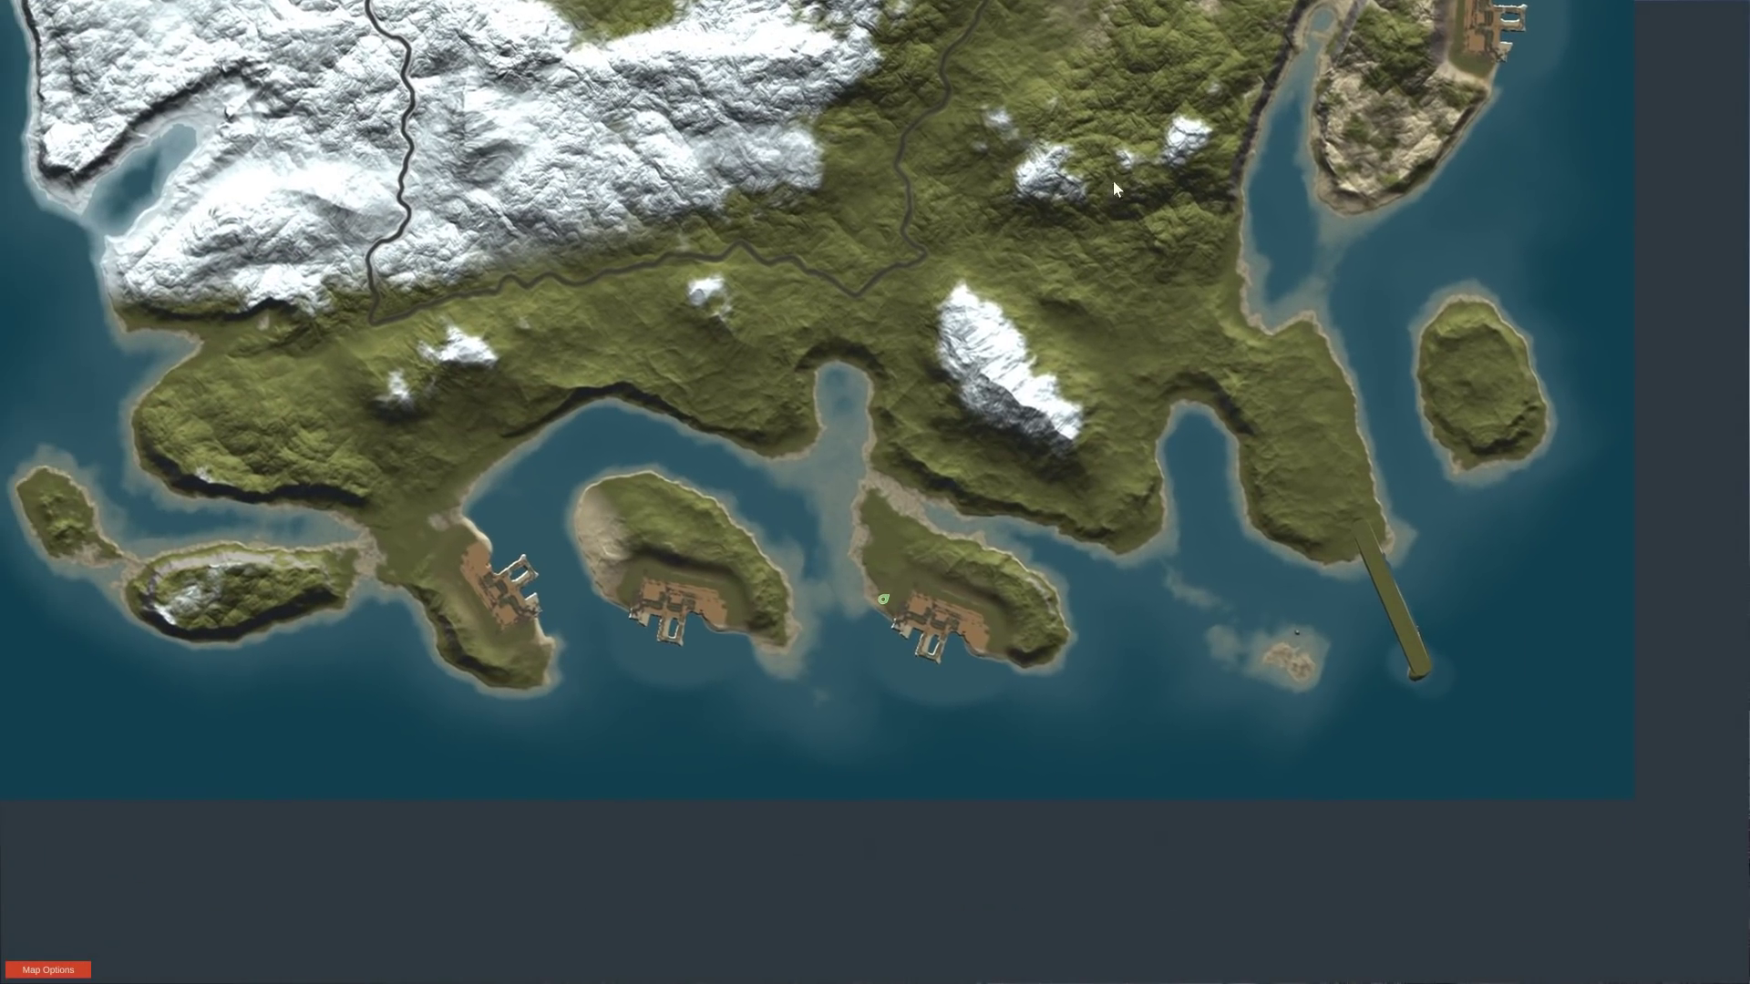
key(w)
key(a)
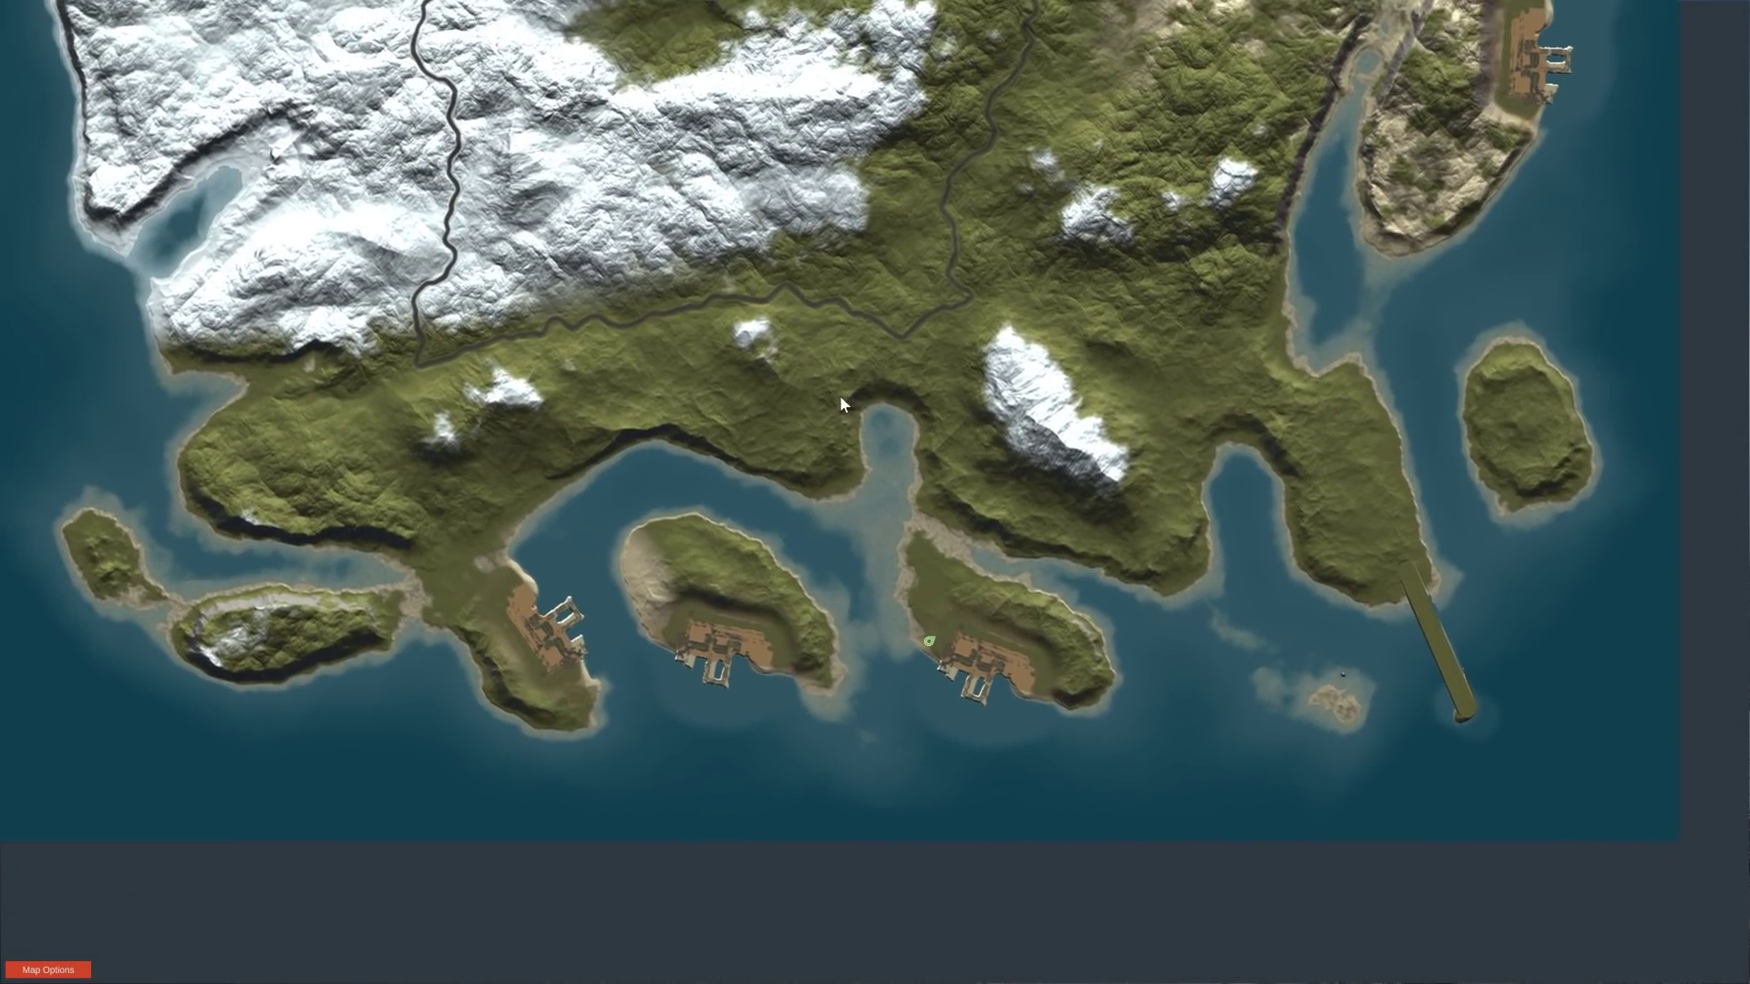
key(w)
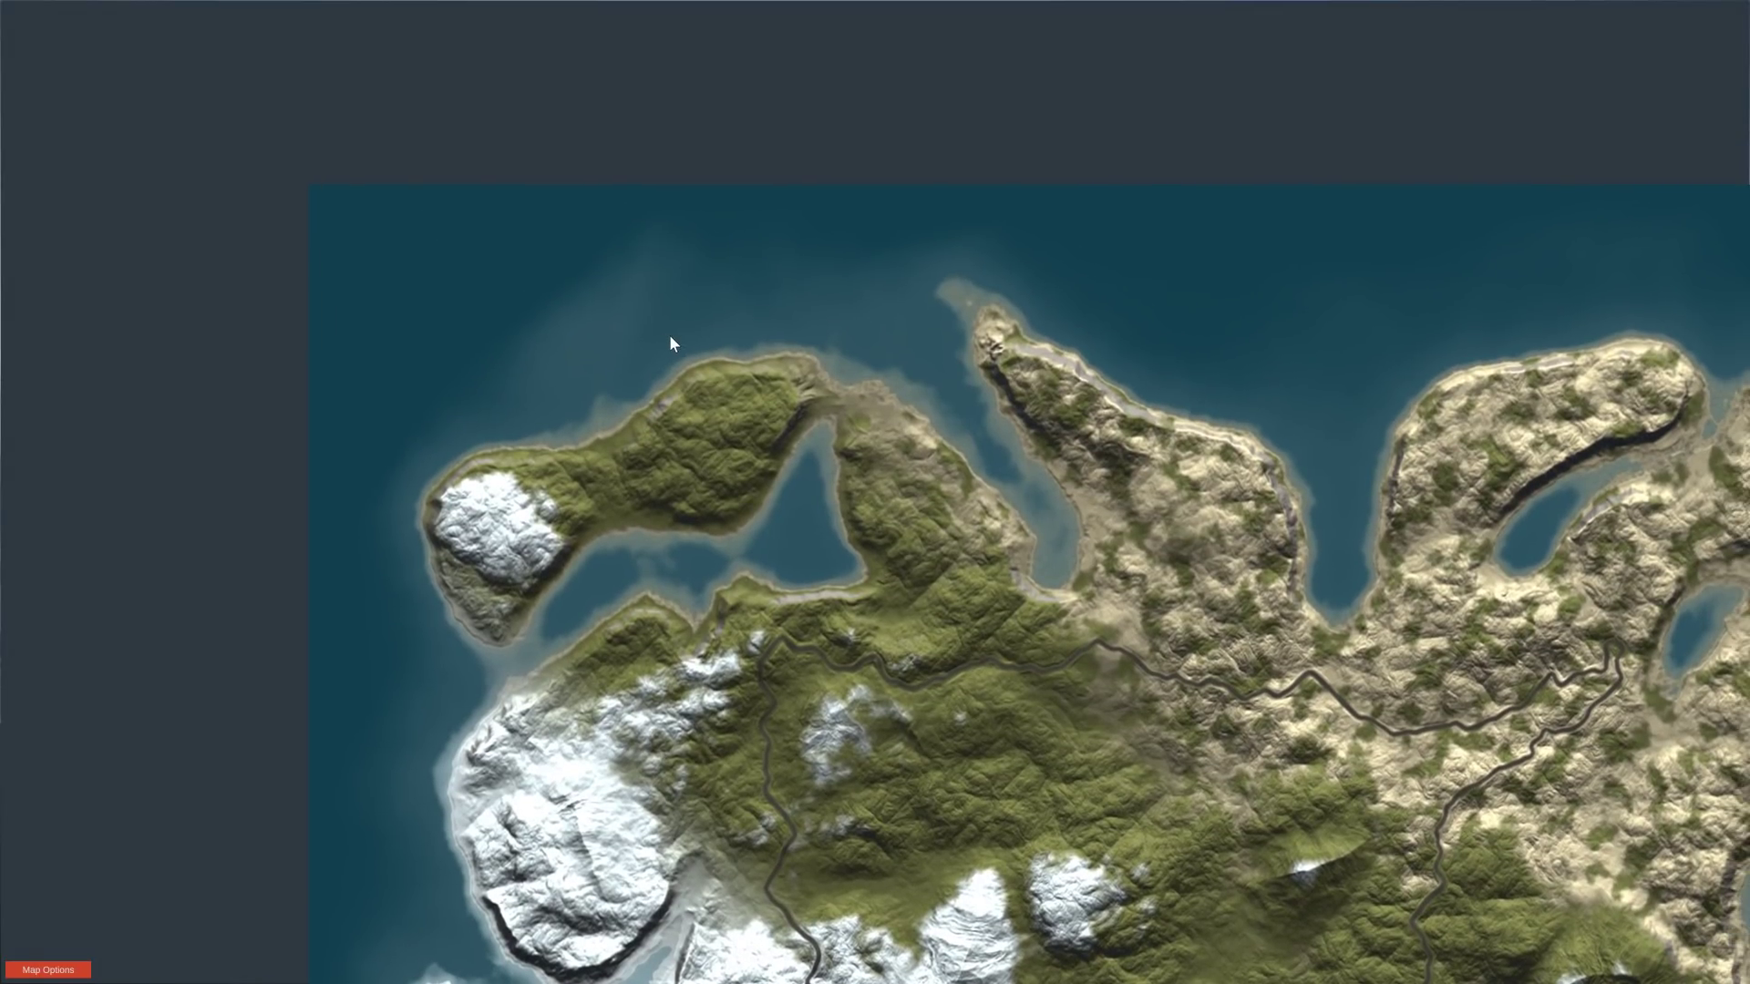
key(d)
key(d)
key(s)
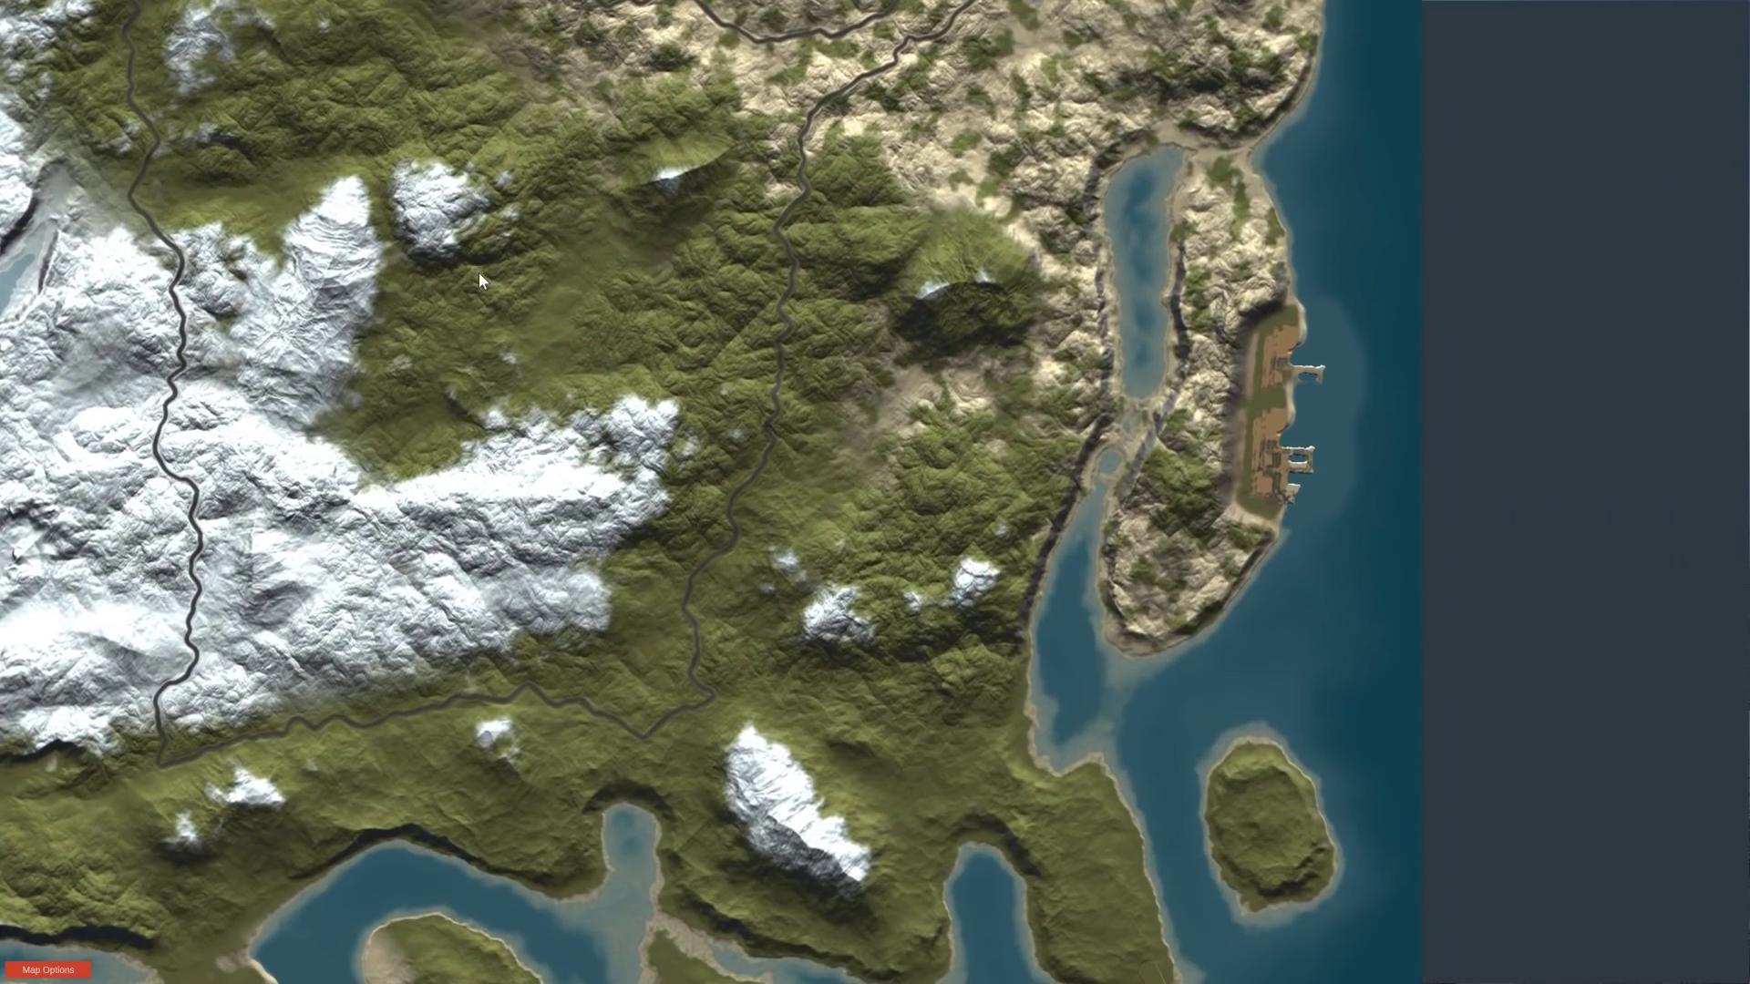
click(1299, 390)
key(m)
key(m)
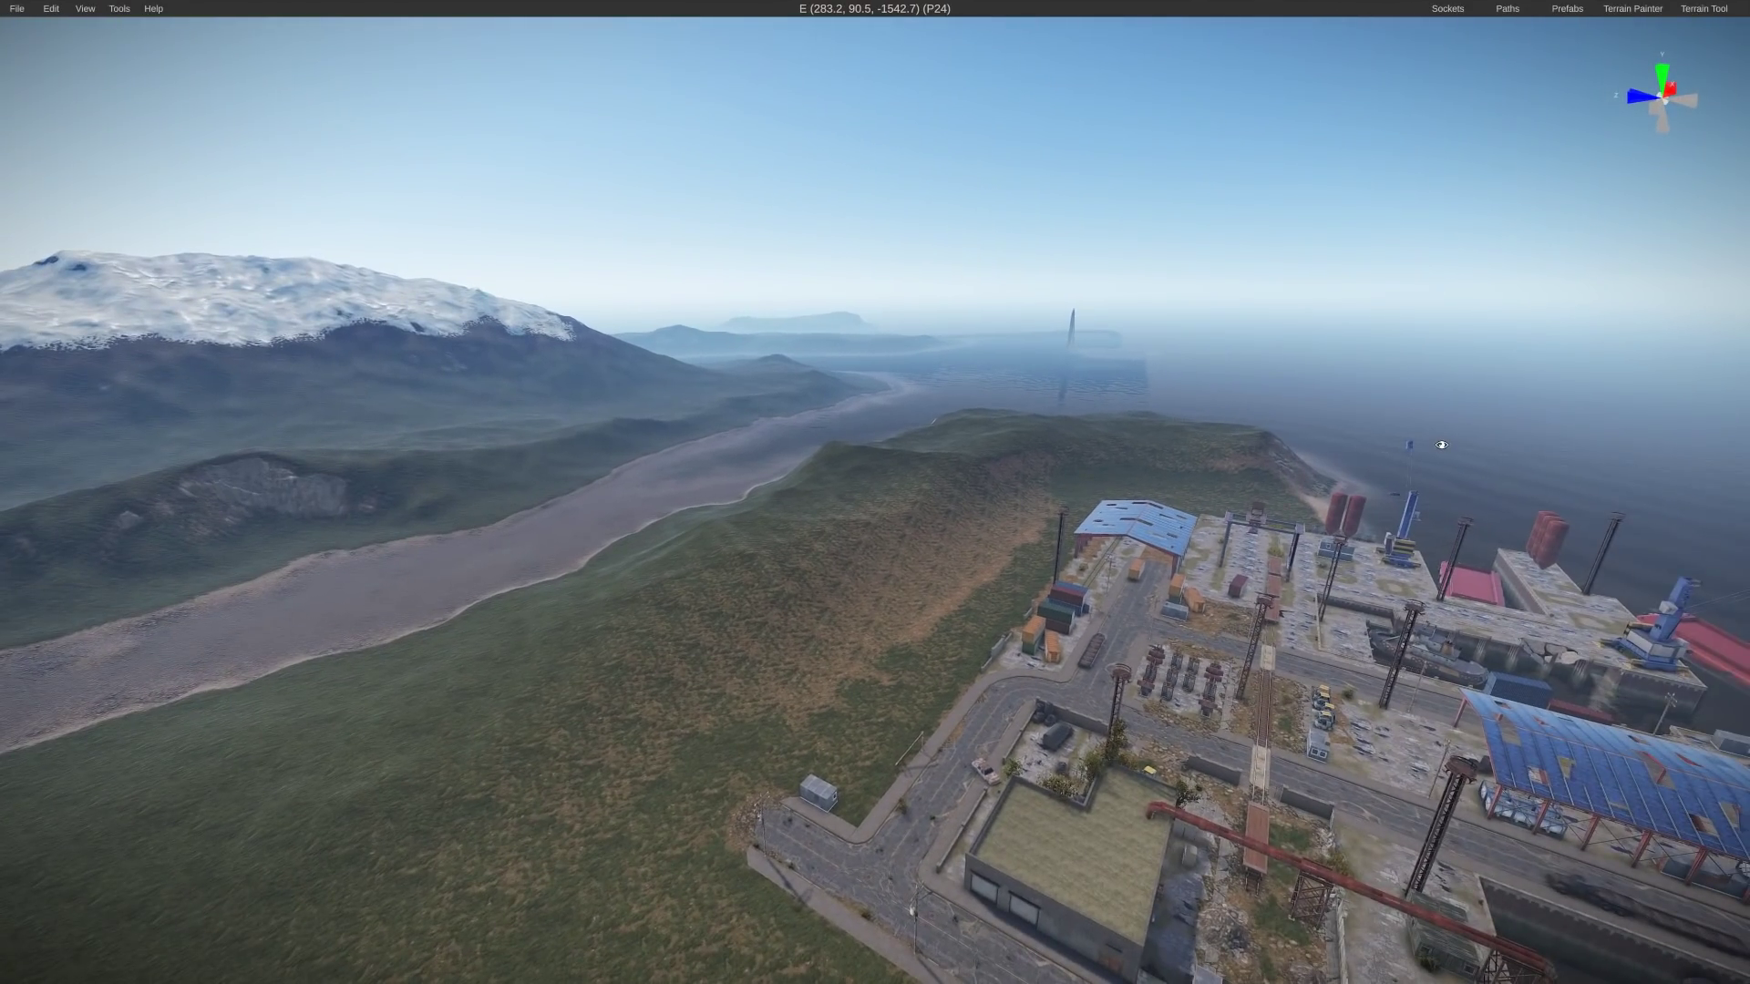
Check the southeastern coast in the map overview, close it, and fly to the neighbouring harbours on the eastern shore
key(m)
key(d)
key(s)
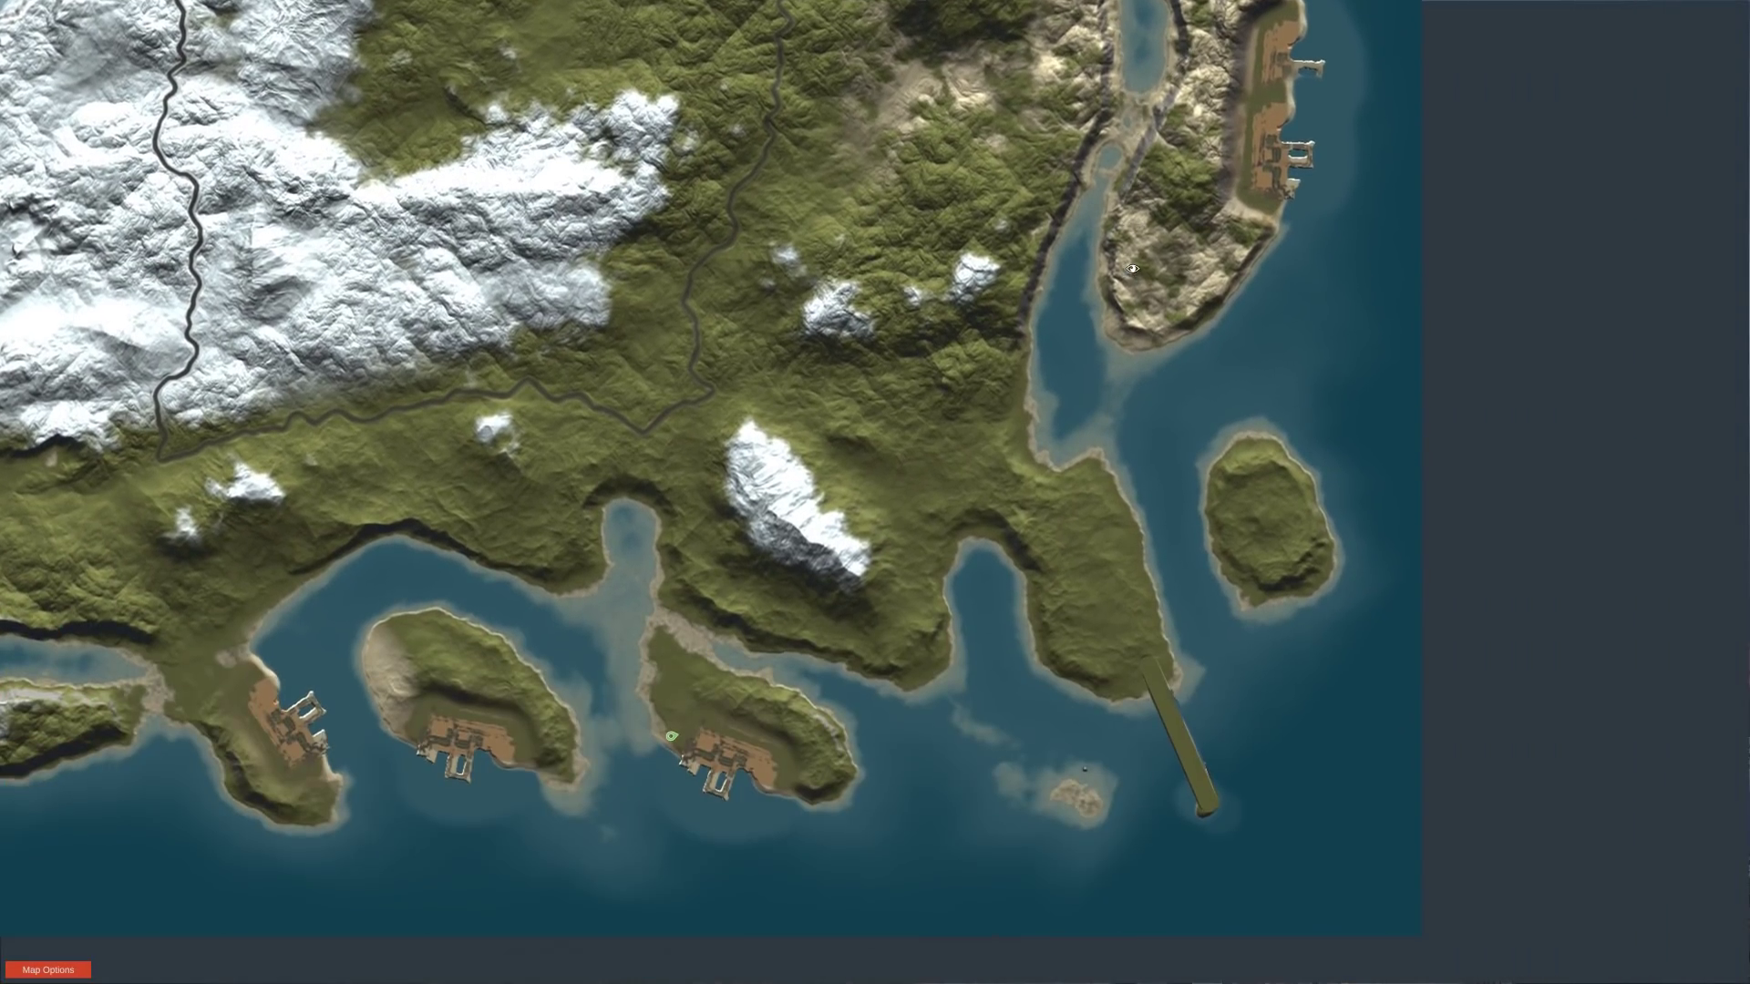
key(m)
key(w)
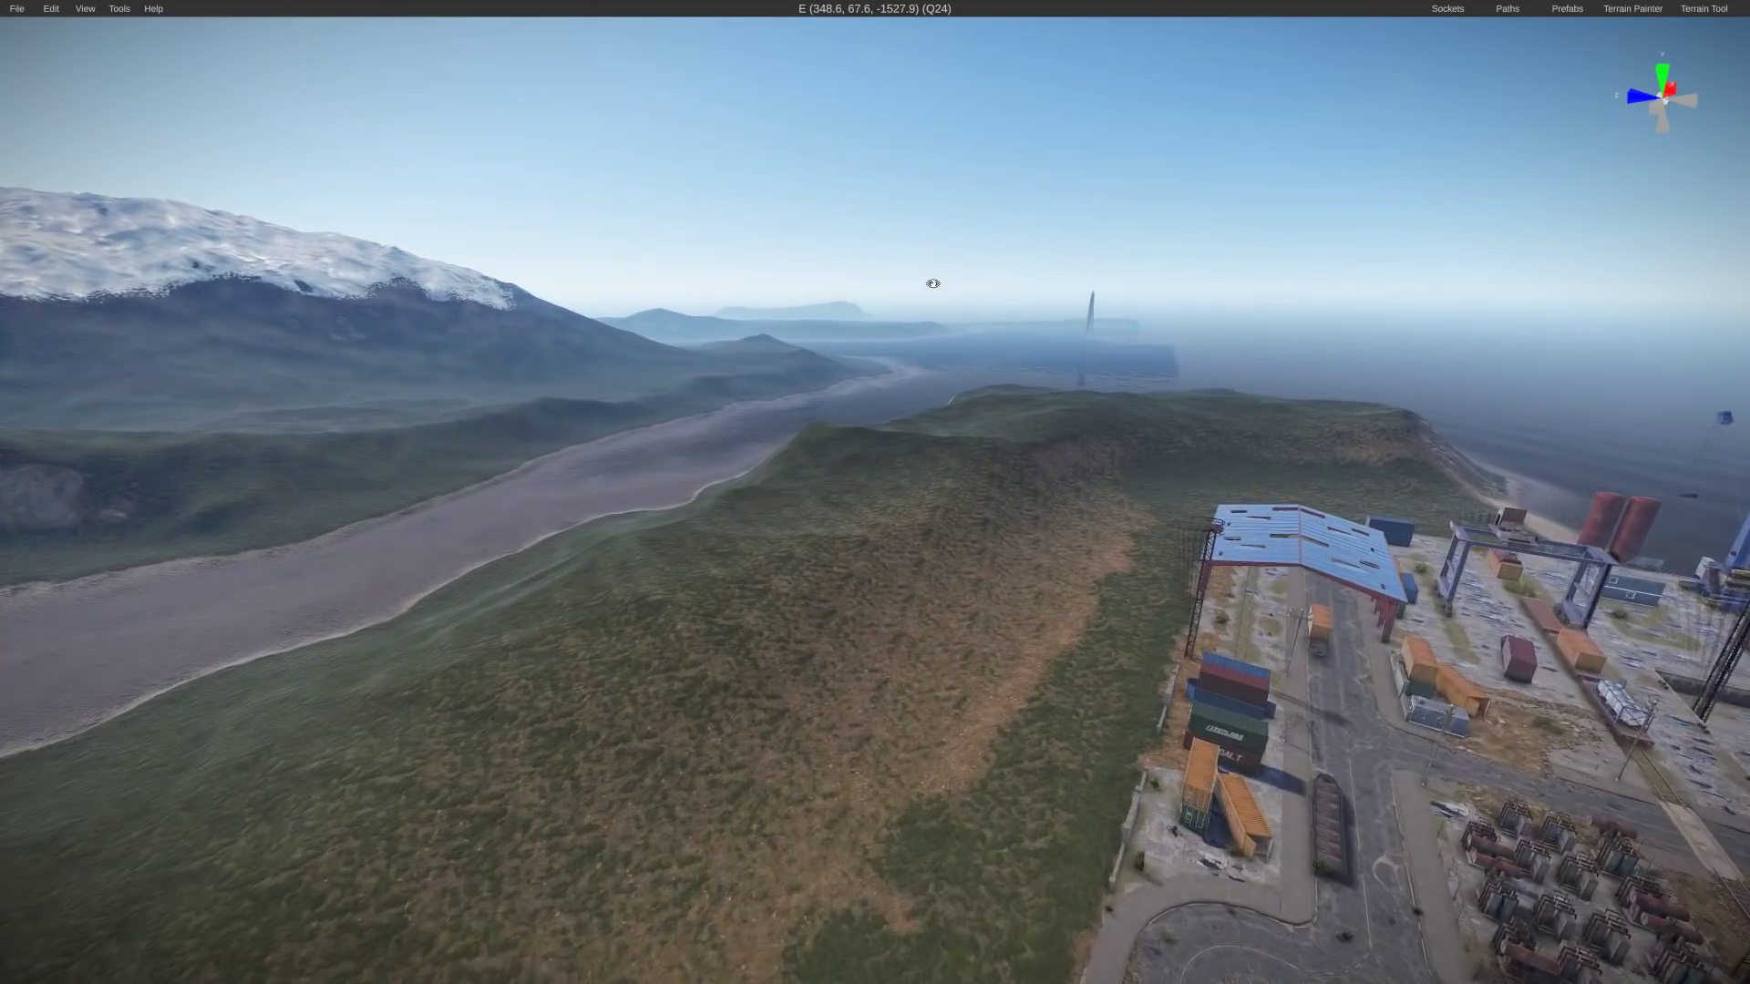
right_drag(839, 207, 774, 76)
key(w)
right_drag(740, 244, 544, 289)
key(w)
right_drag(480, 330, 65, 401)
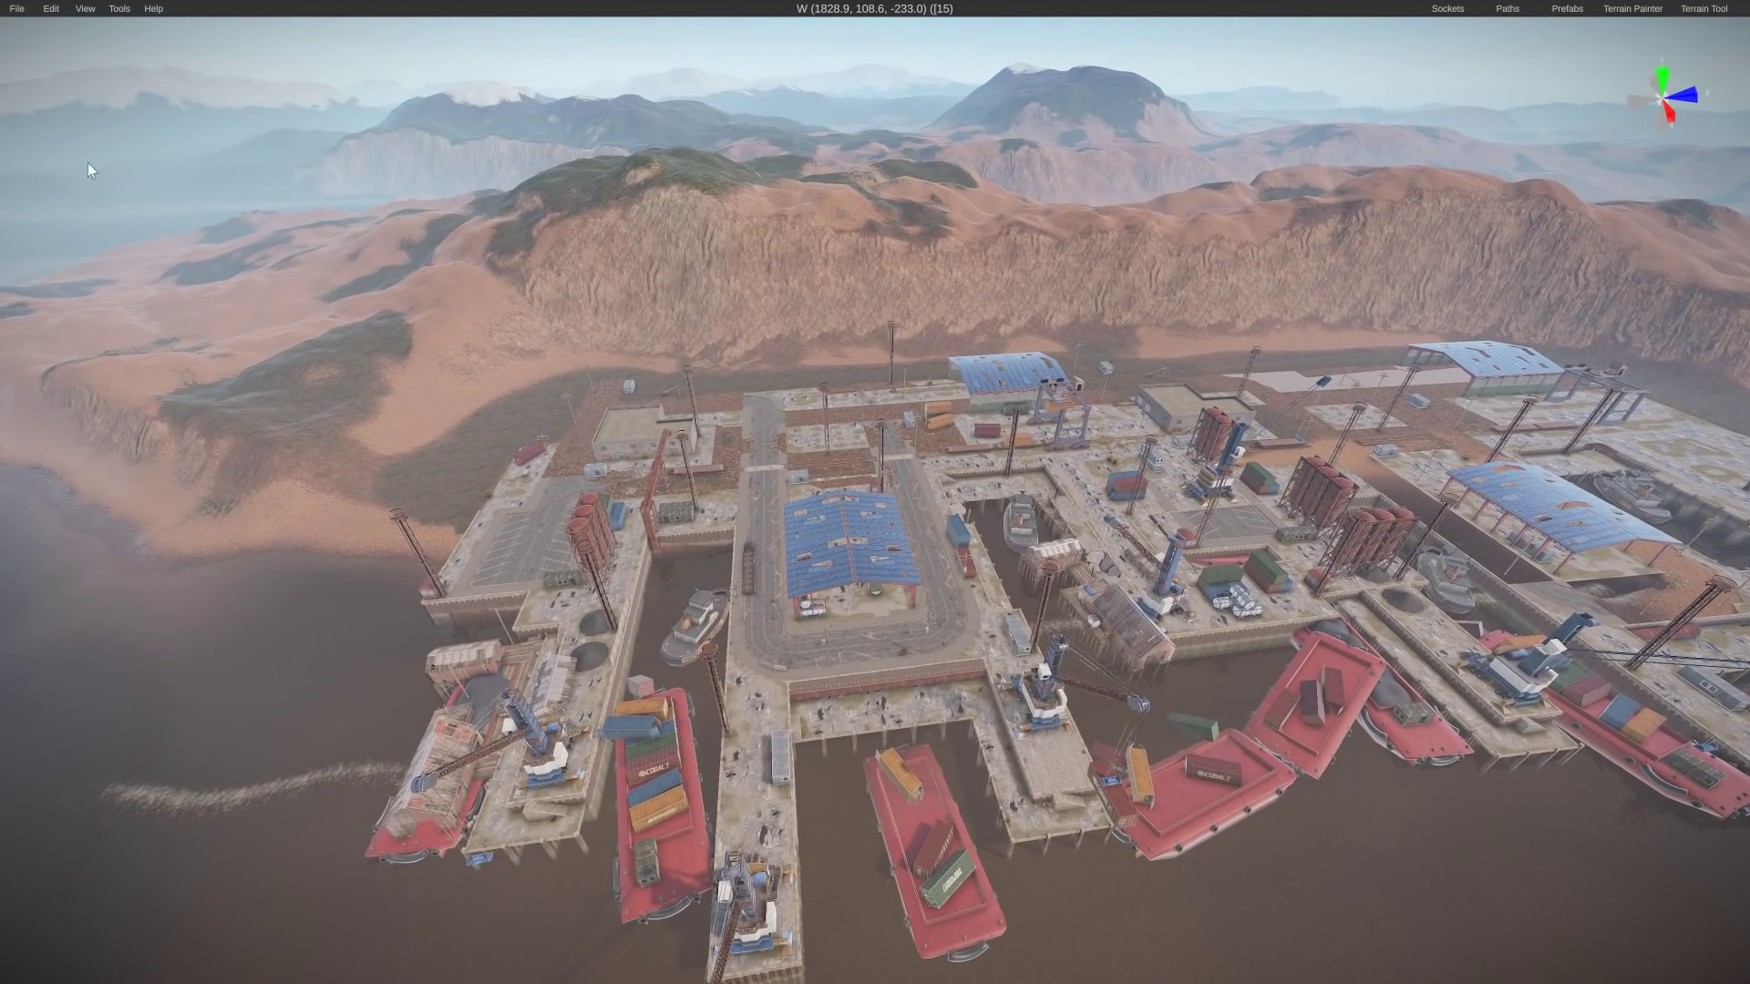
Generate large monuments with the native procedural tools
click(123, 9)
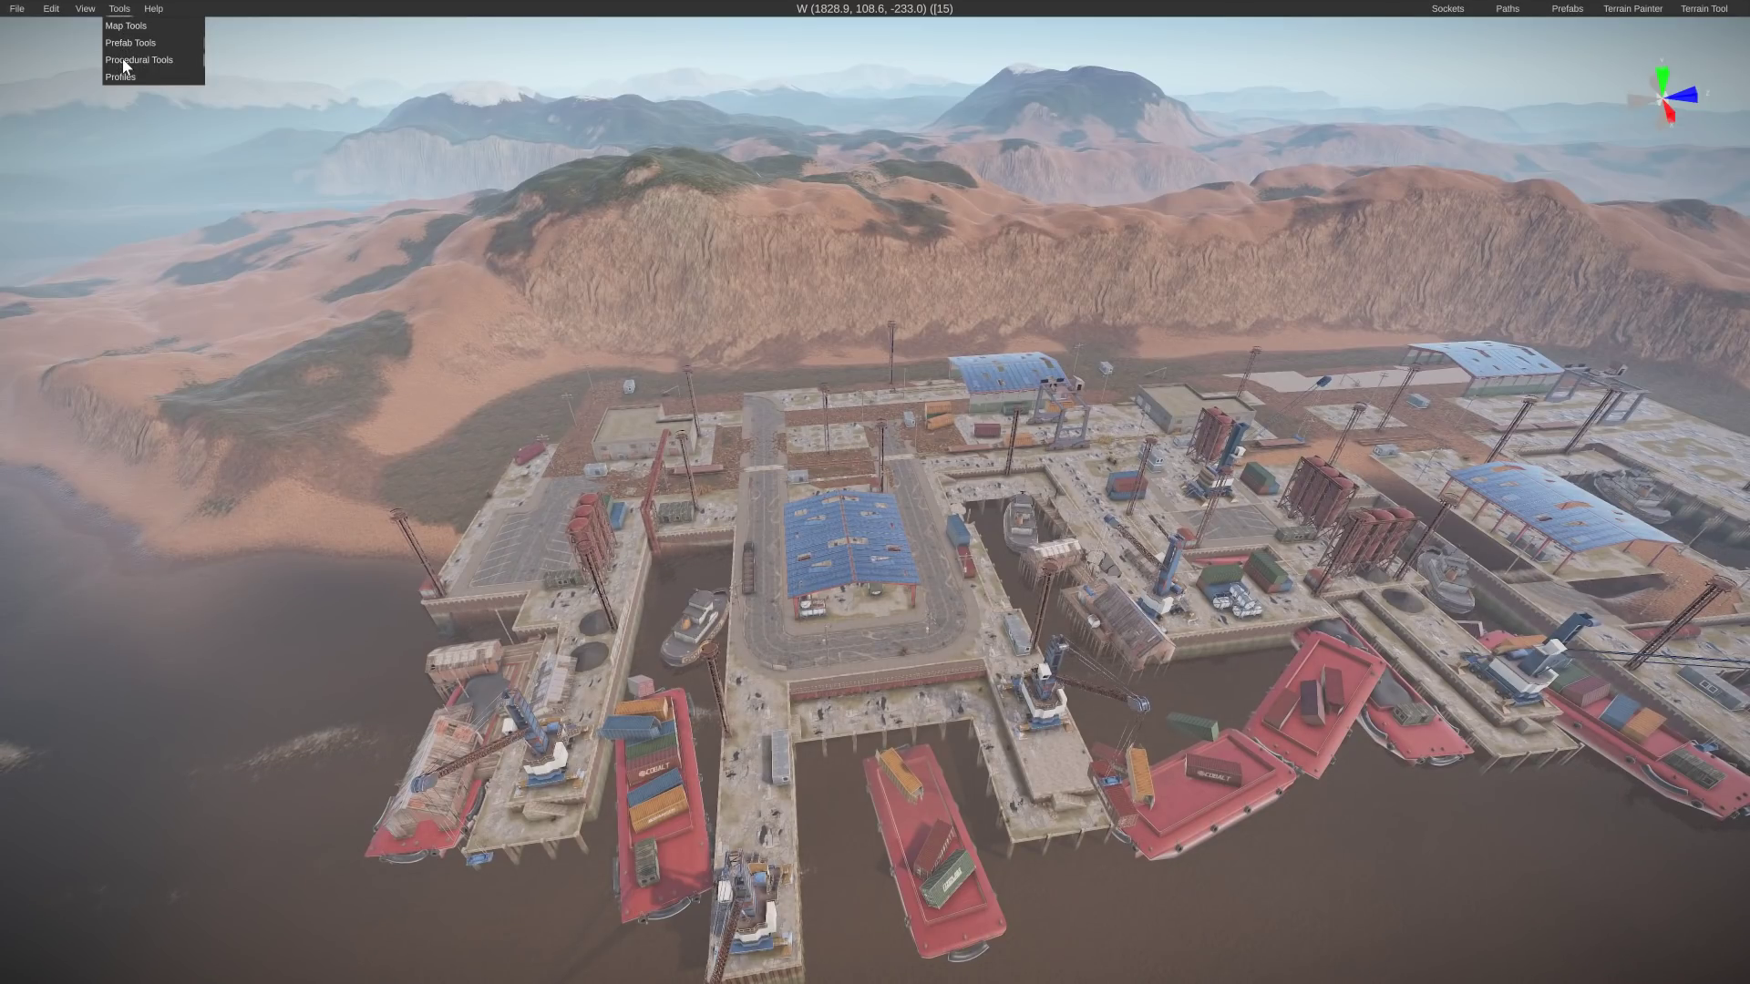
mouse_move(125, 64)
click(219, 58)
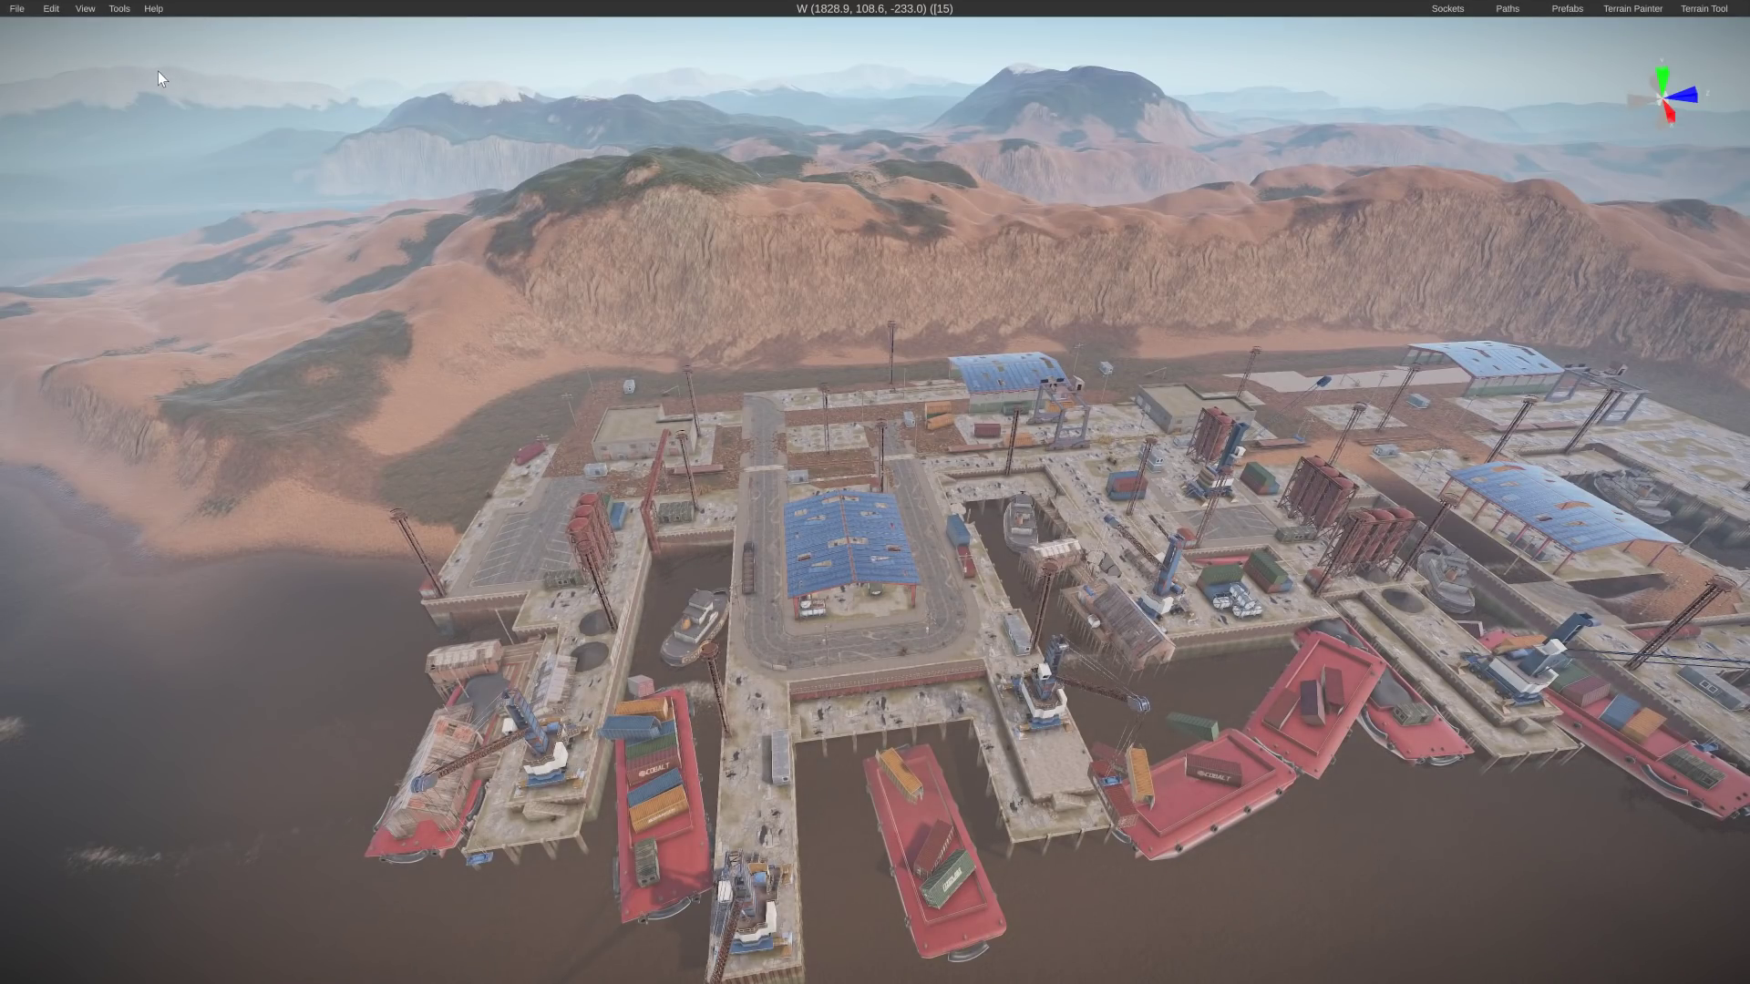
click(122, 11)
mouse_move(127, 59)
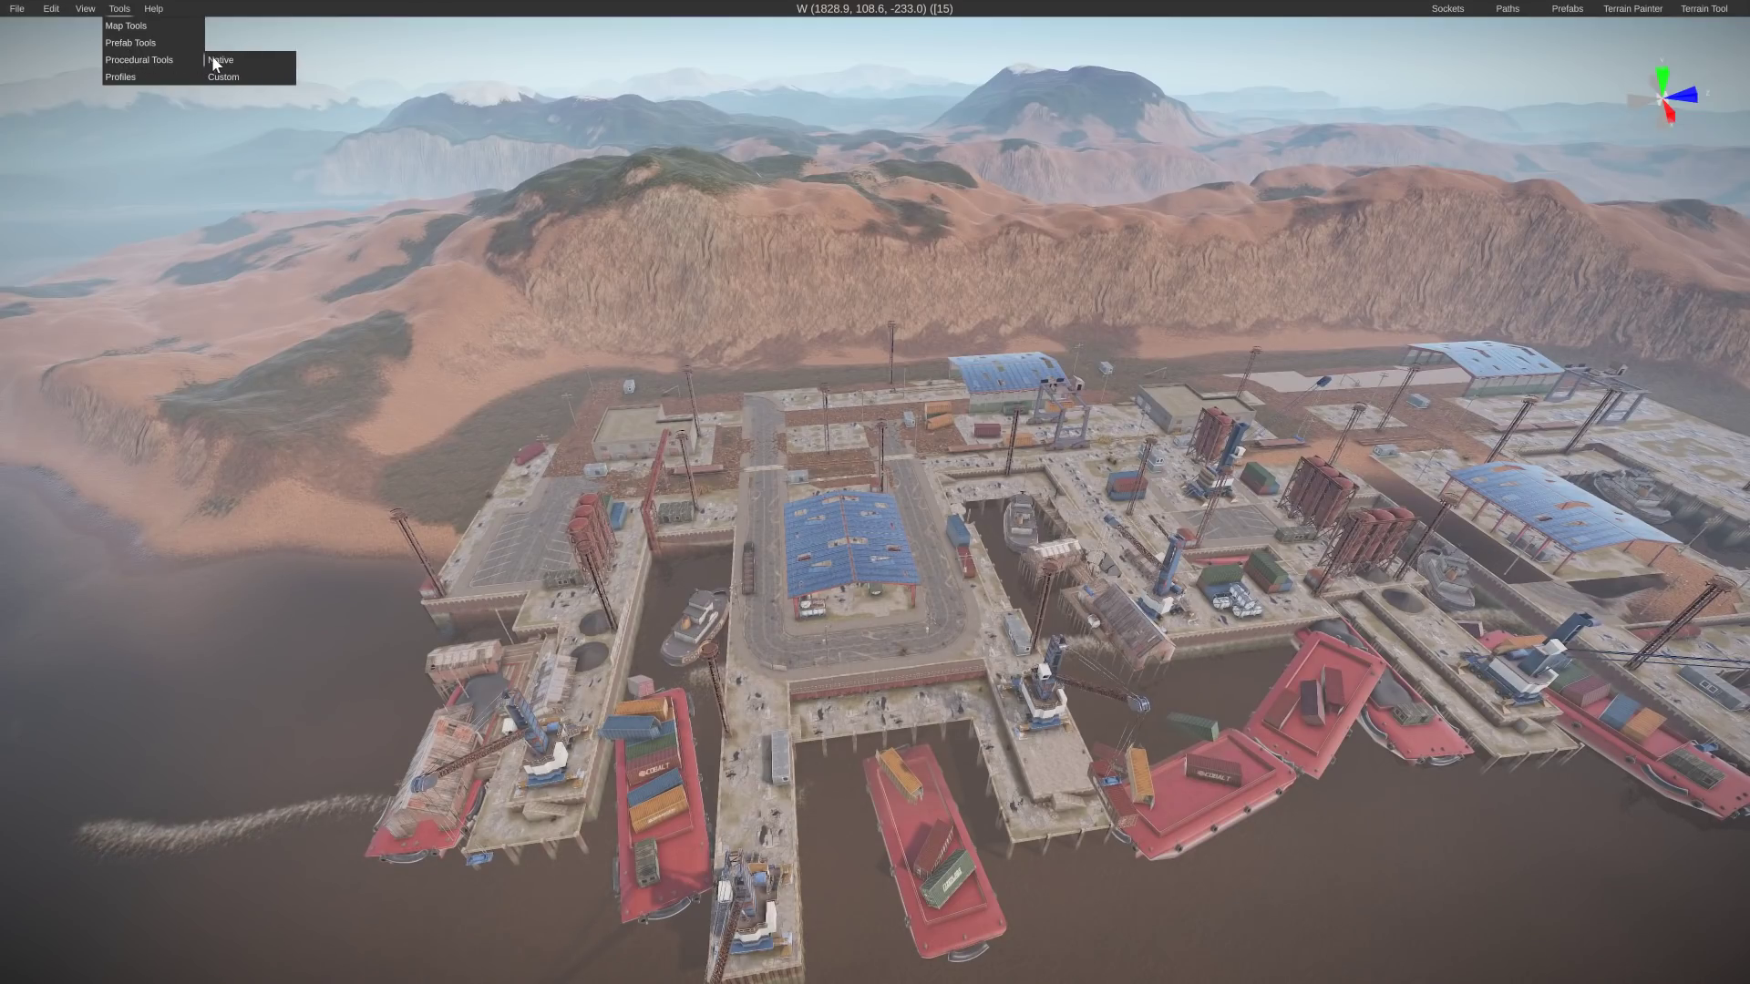
mouse_move(242, 62)
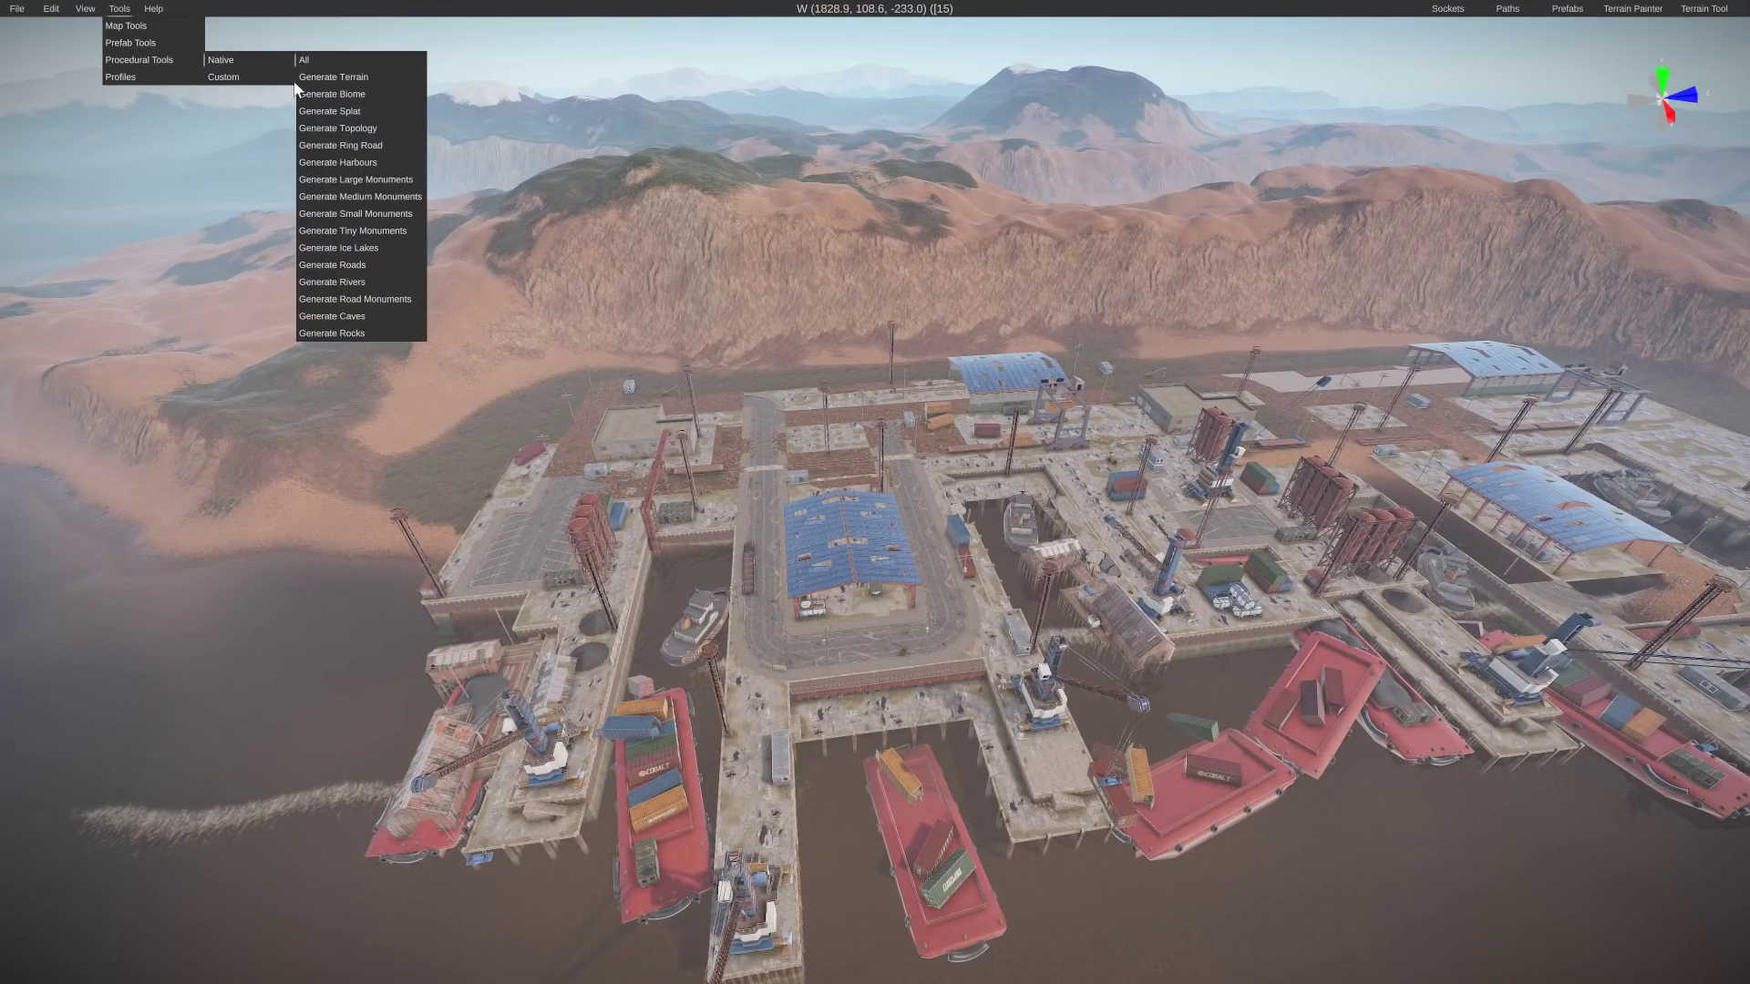
click(357, 179)
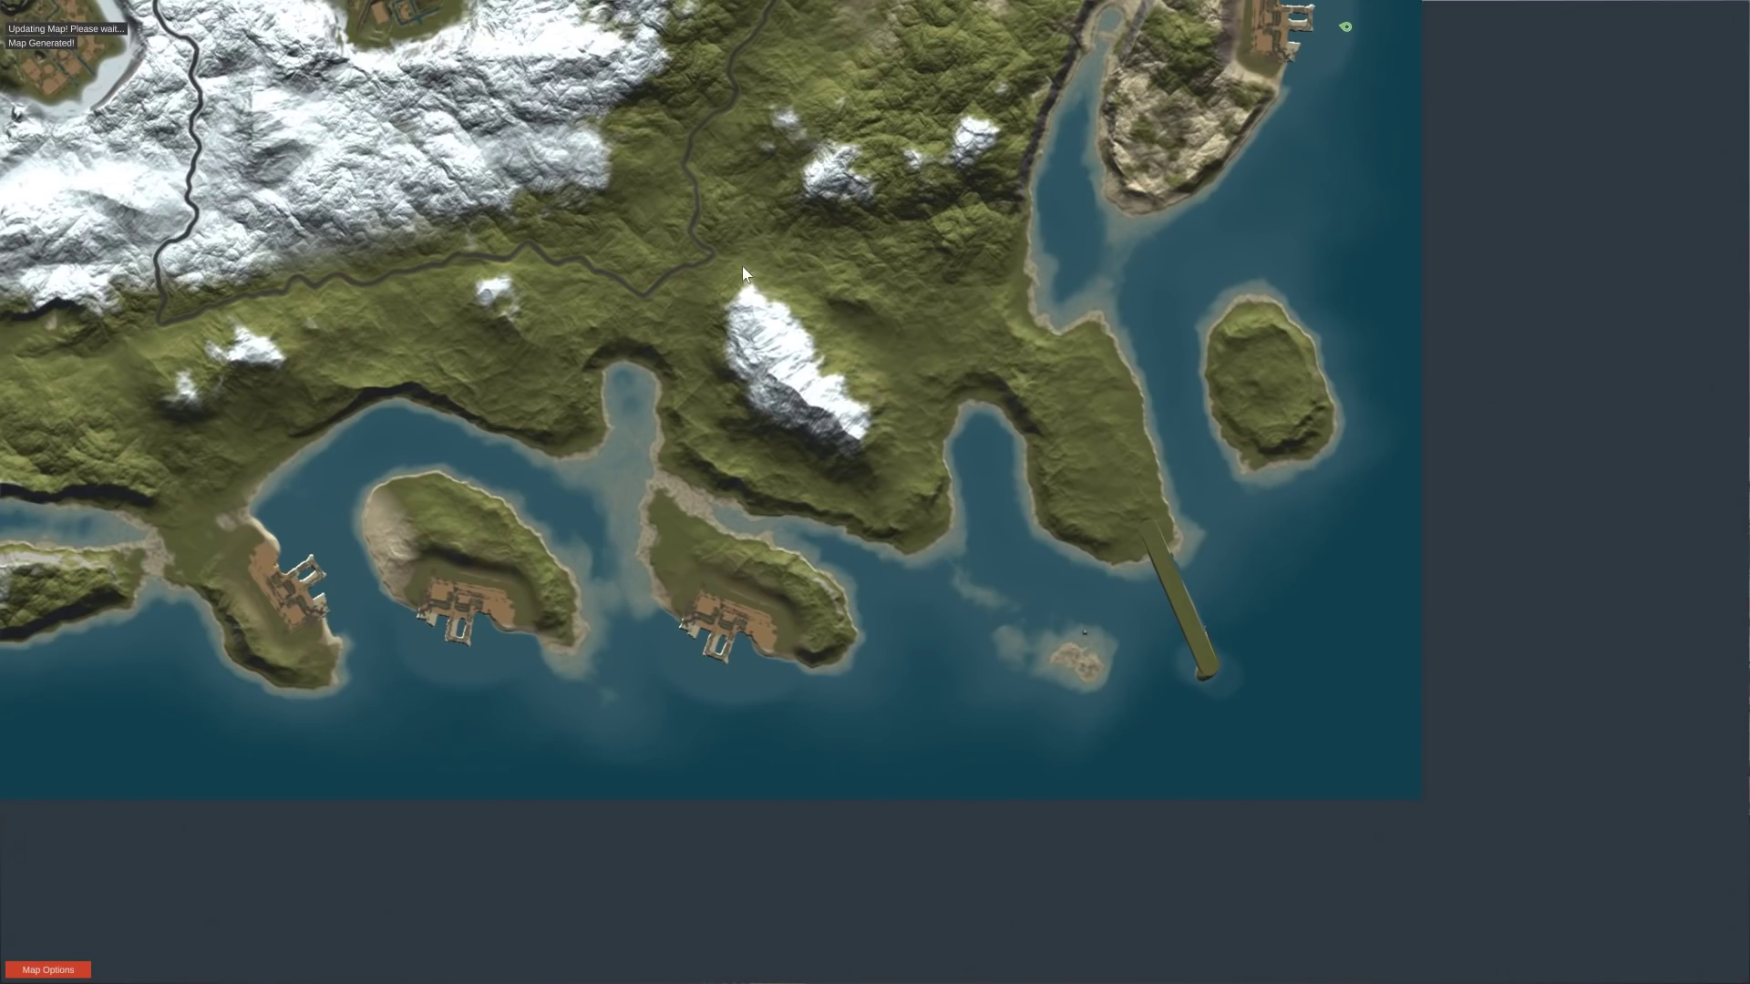
Examine the placement of the large monuments across the whole island in the map overview, and close it
drag(742, 266, 906, 698)
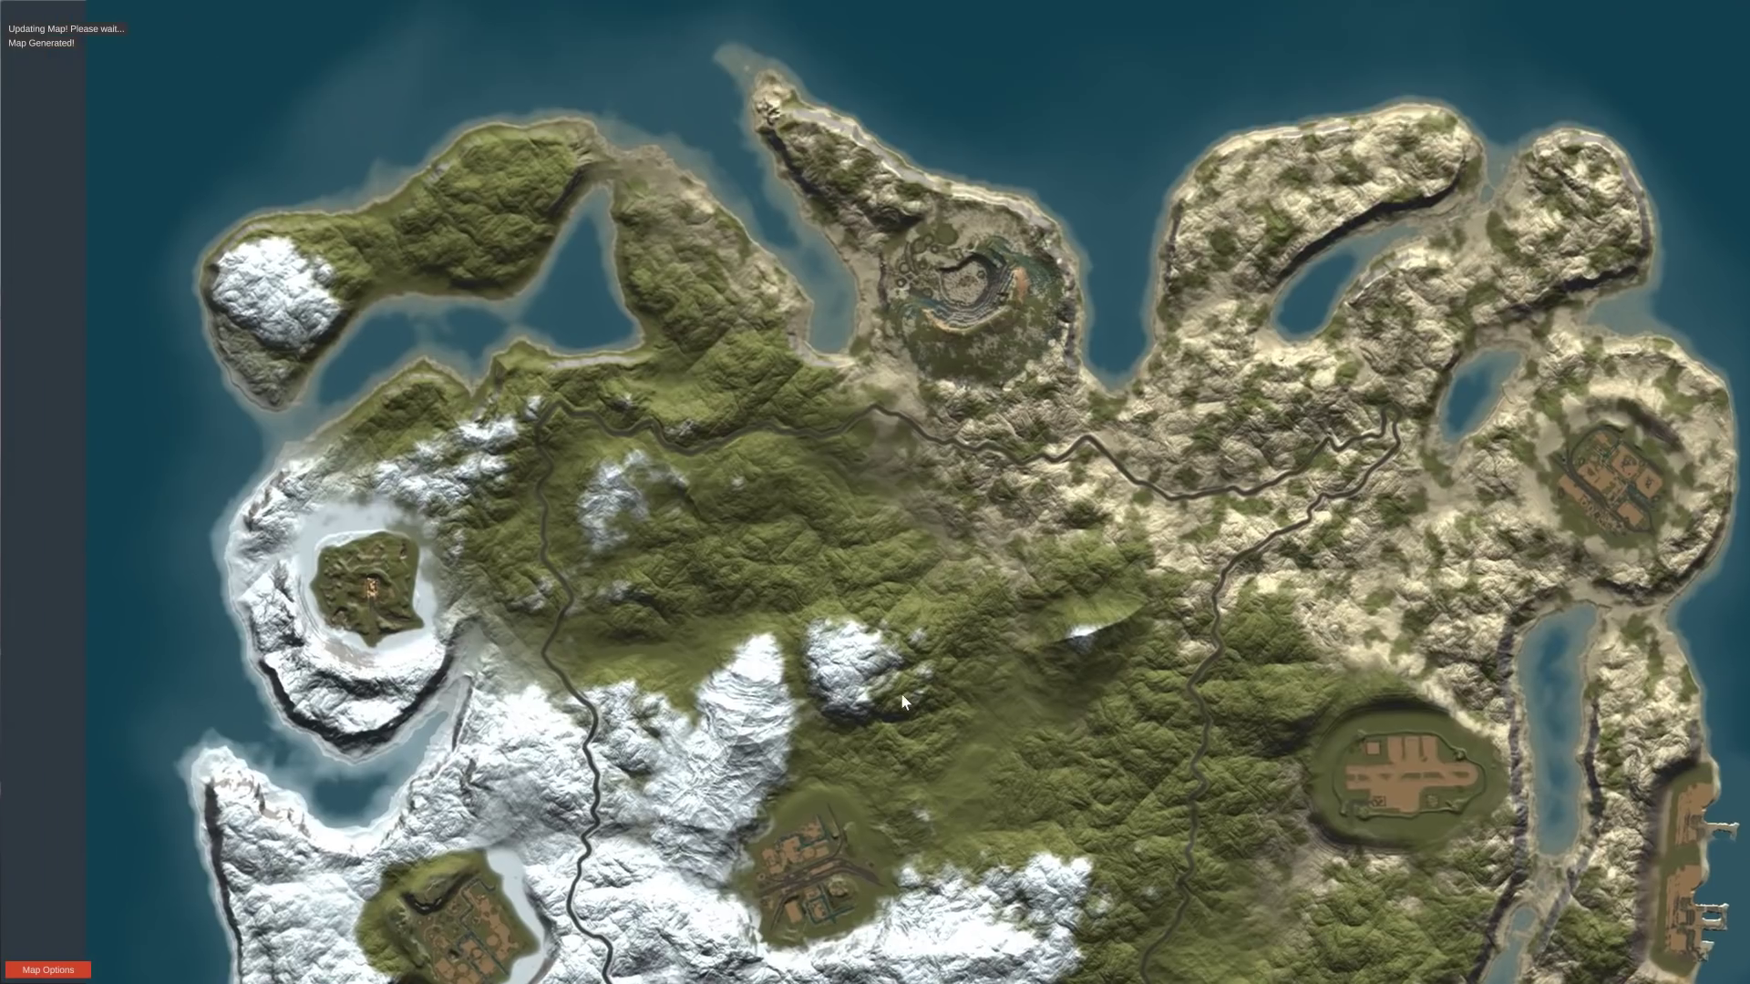
drag(922, 627, 835, 457)
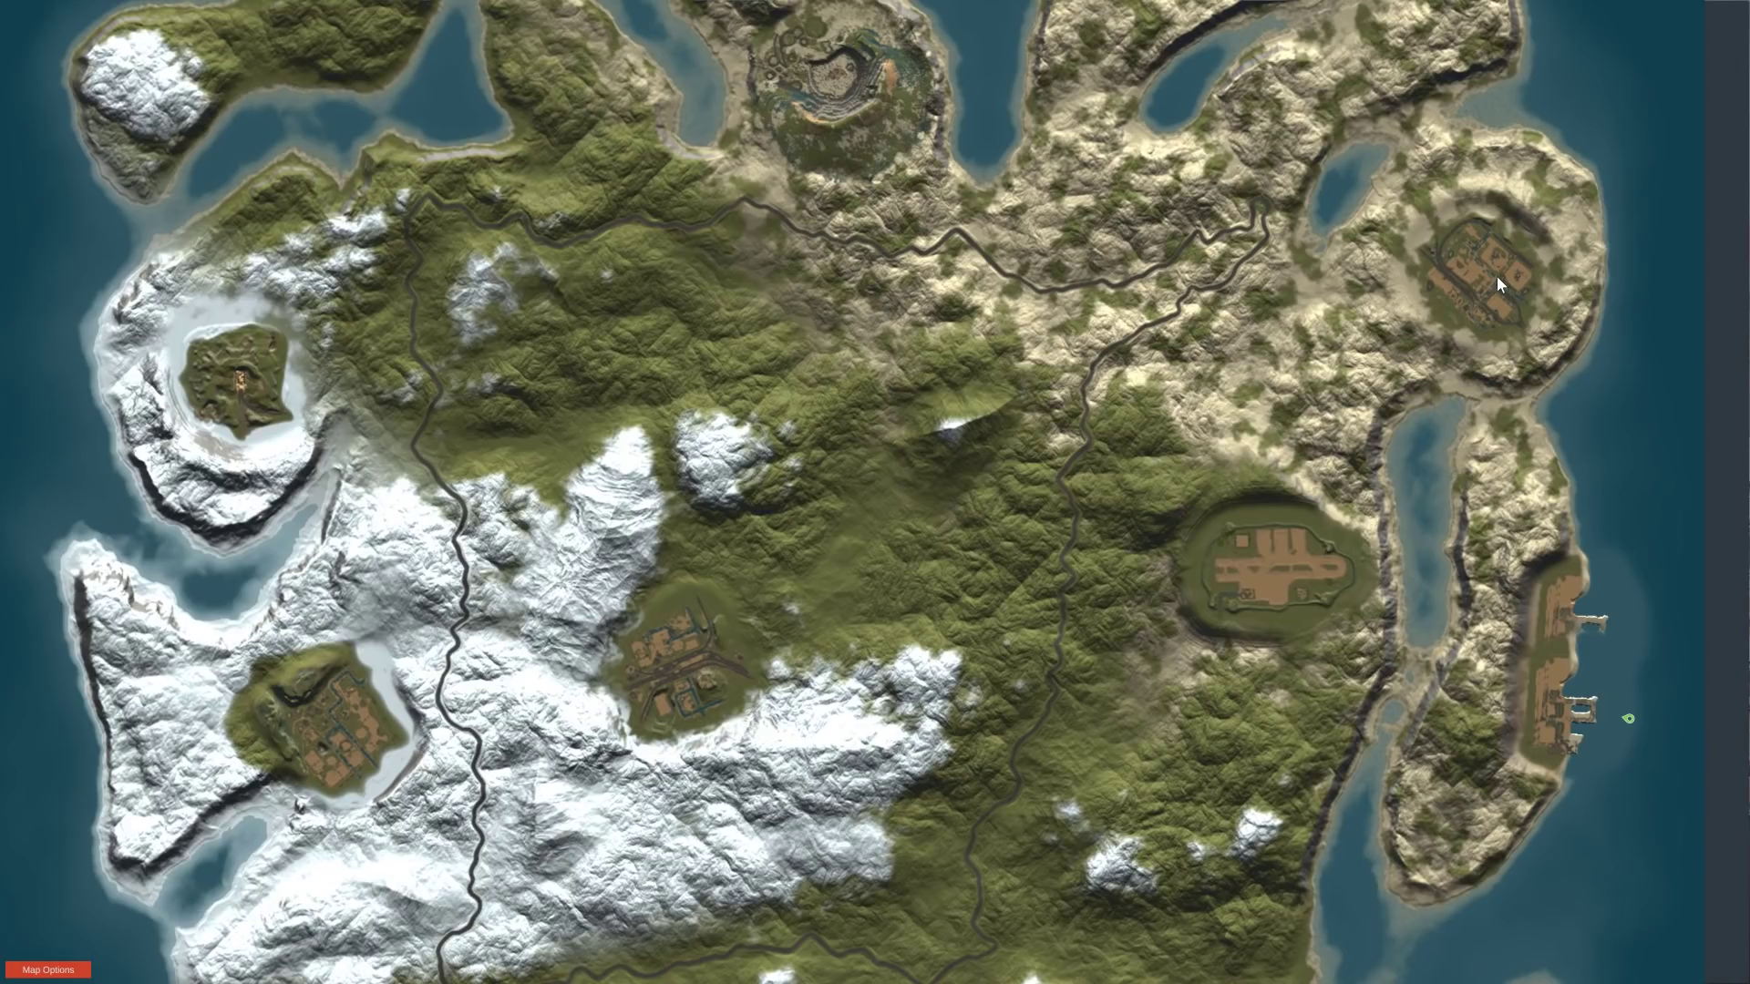
drag(1496, 276, 1434, 238)
key(Up)
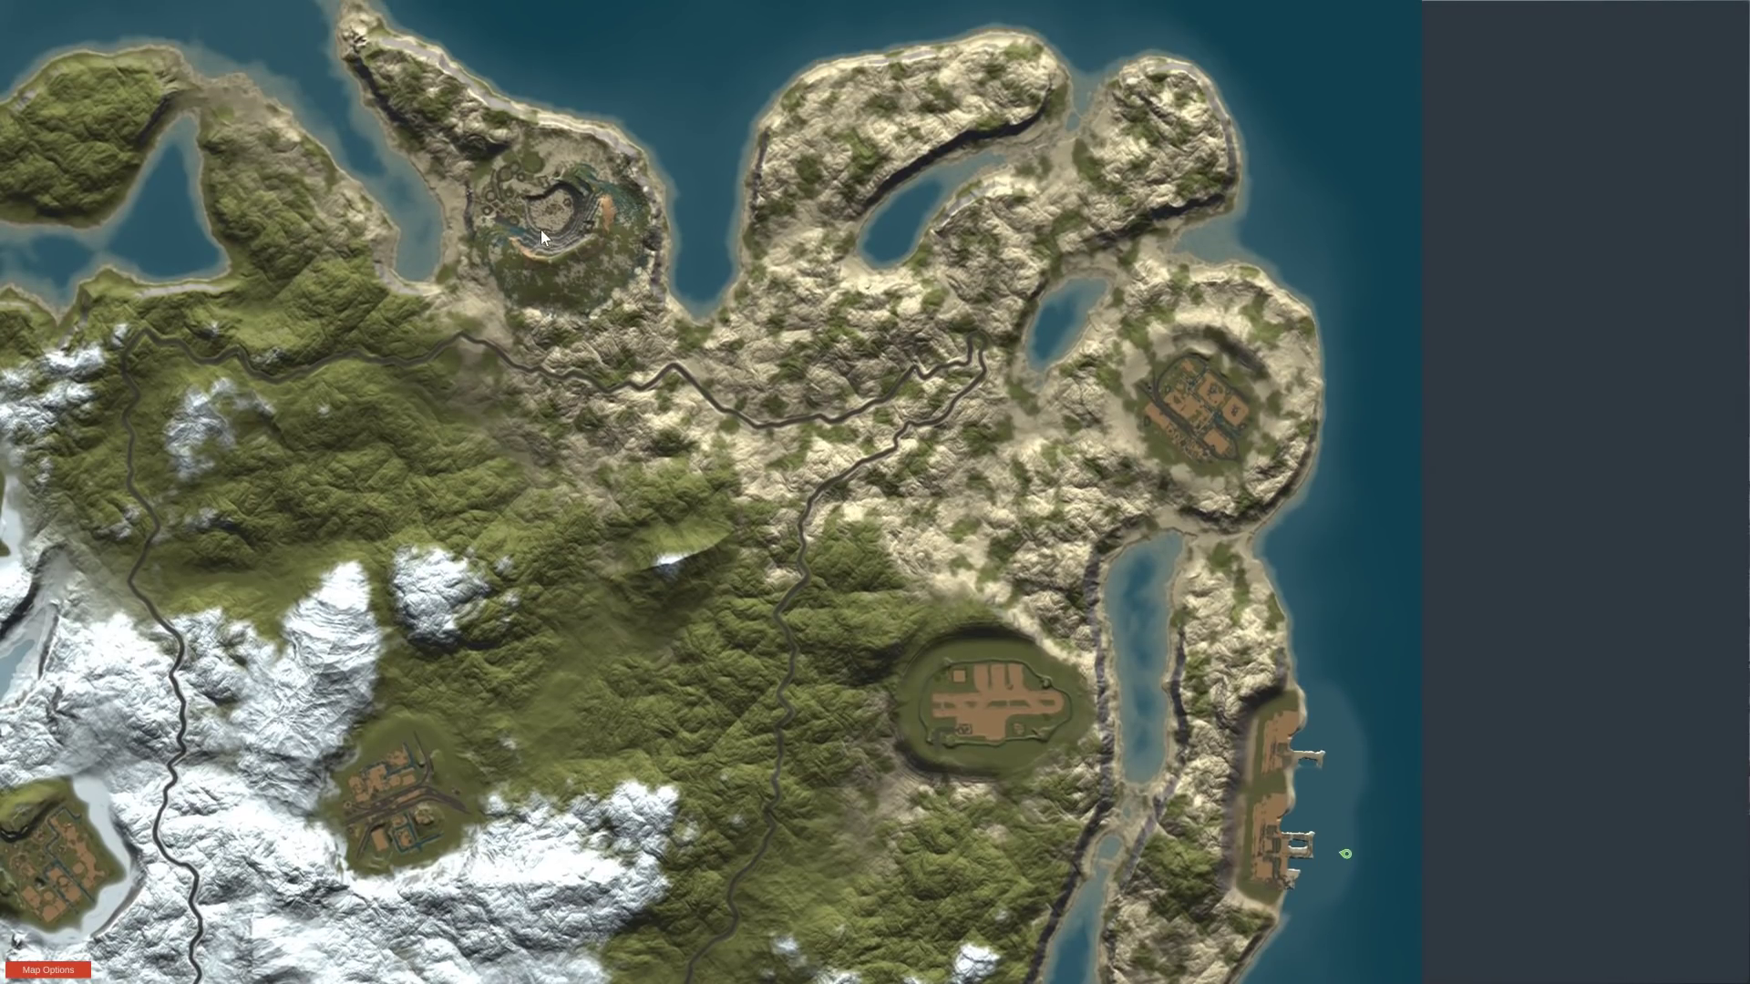
key(Down)
key(Left)
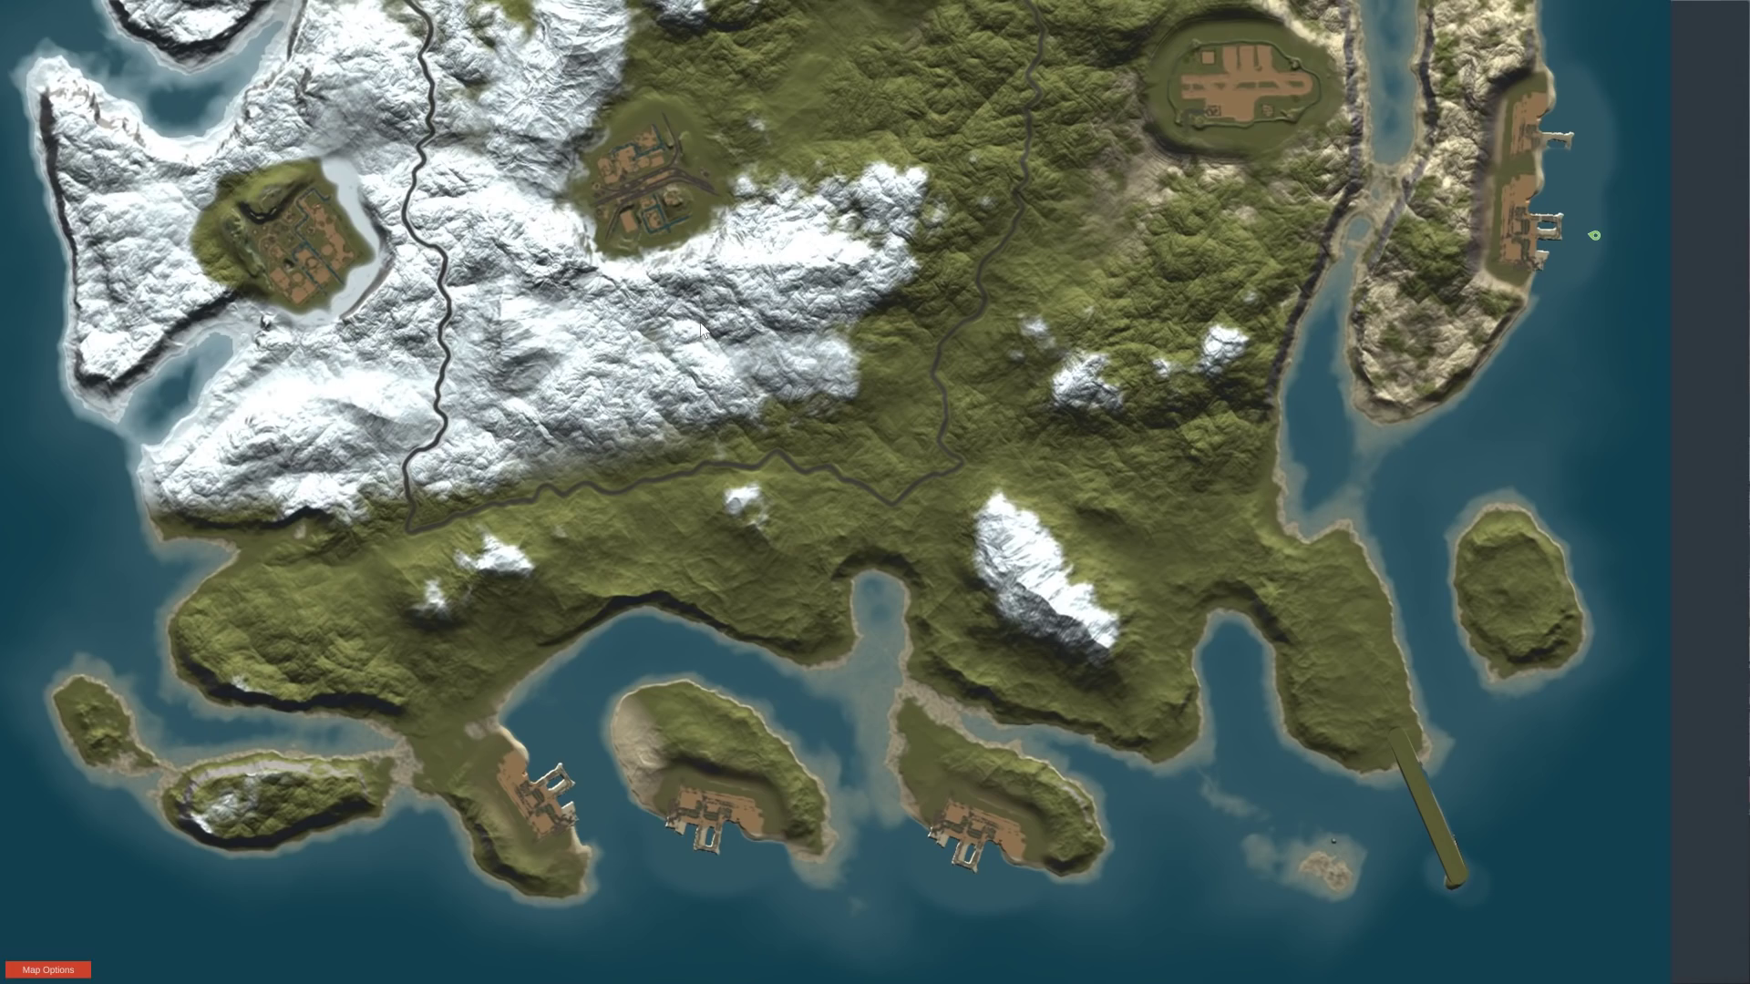
key(m)
Fly over the snowy western region and inspect the terrain around its large monuments
key(w)
right_drag(700, 323, 1549, 110)
key(w)
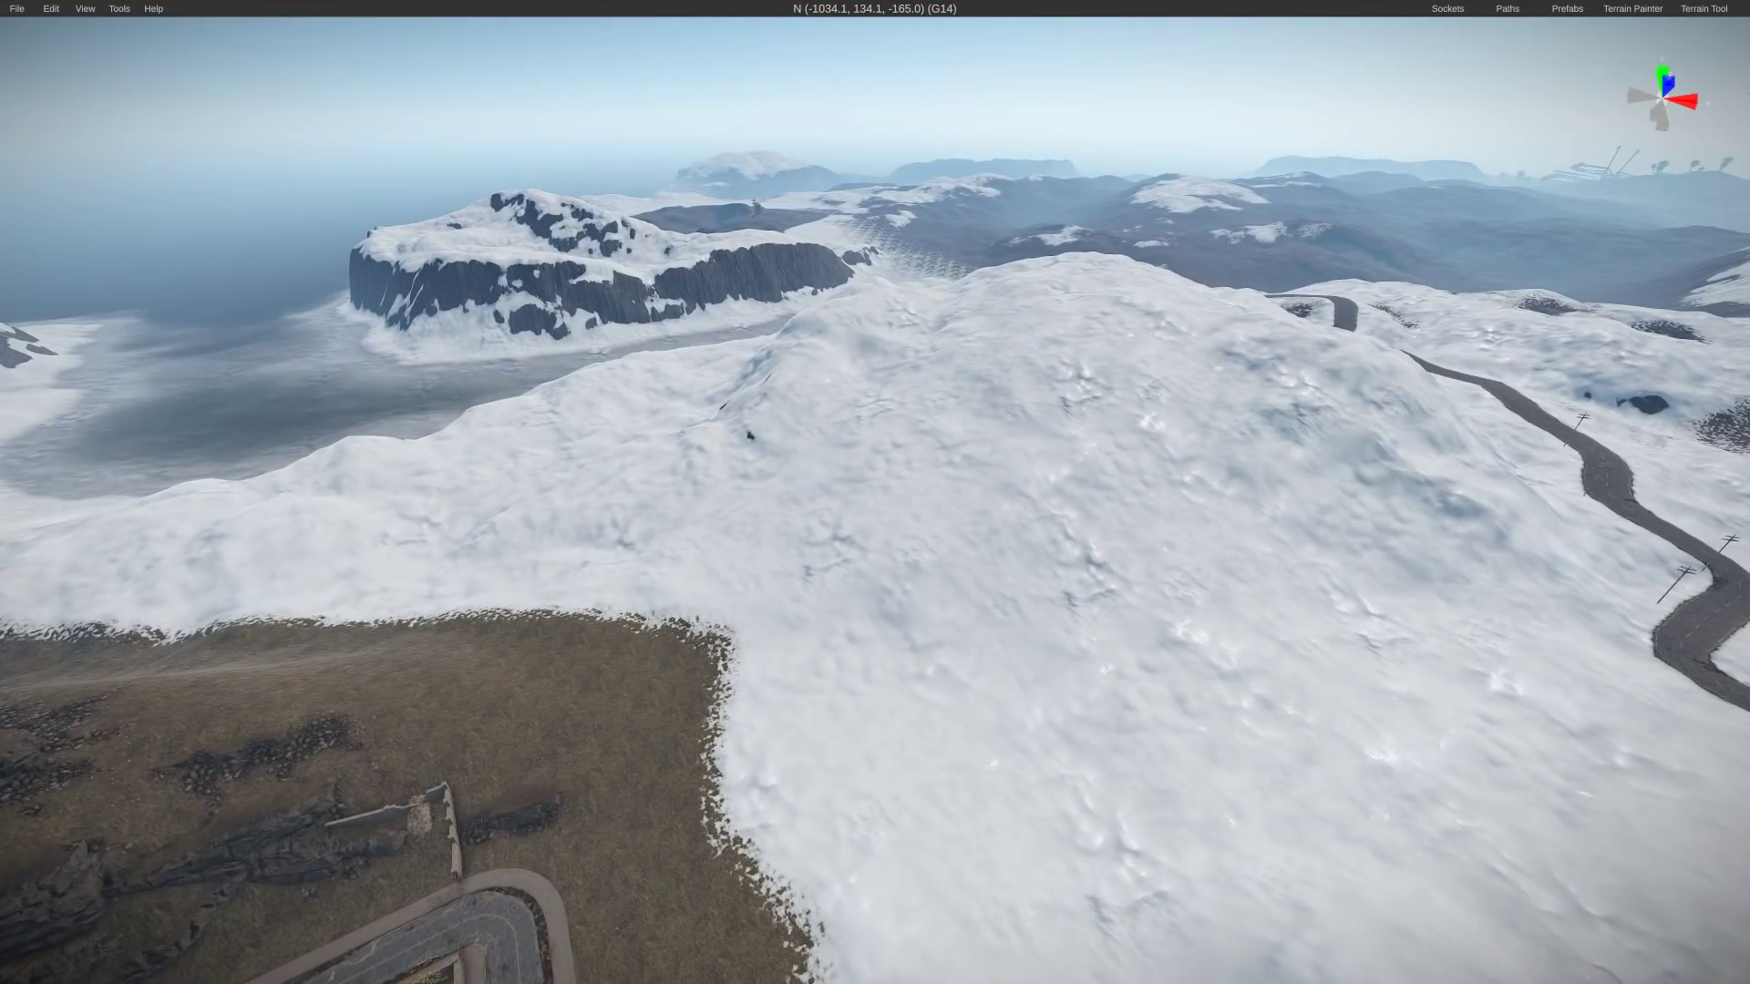
right_drag(1705, 102, 1636, 11)
key(w)
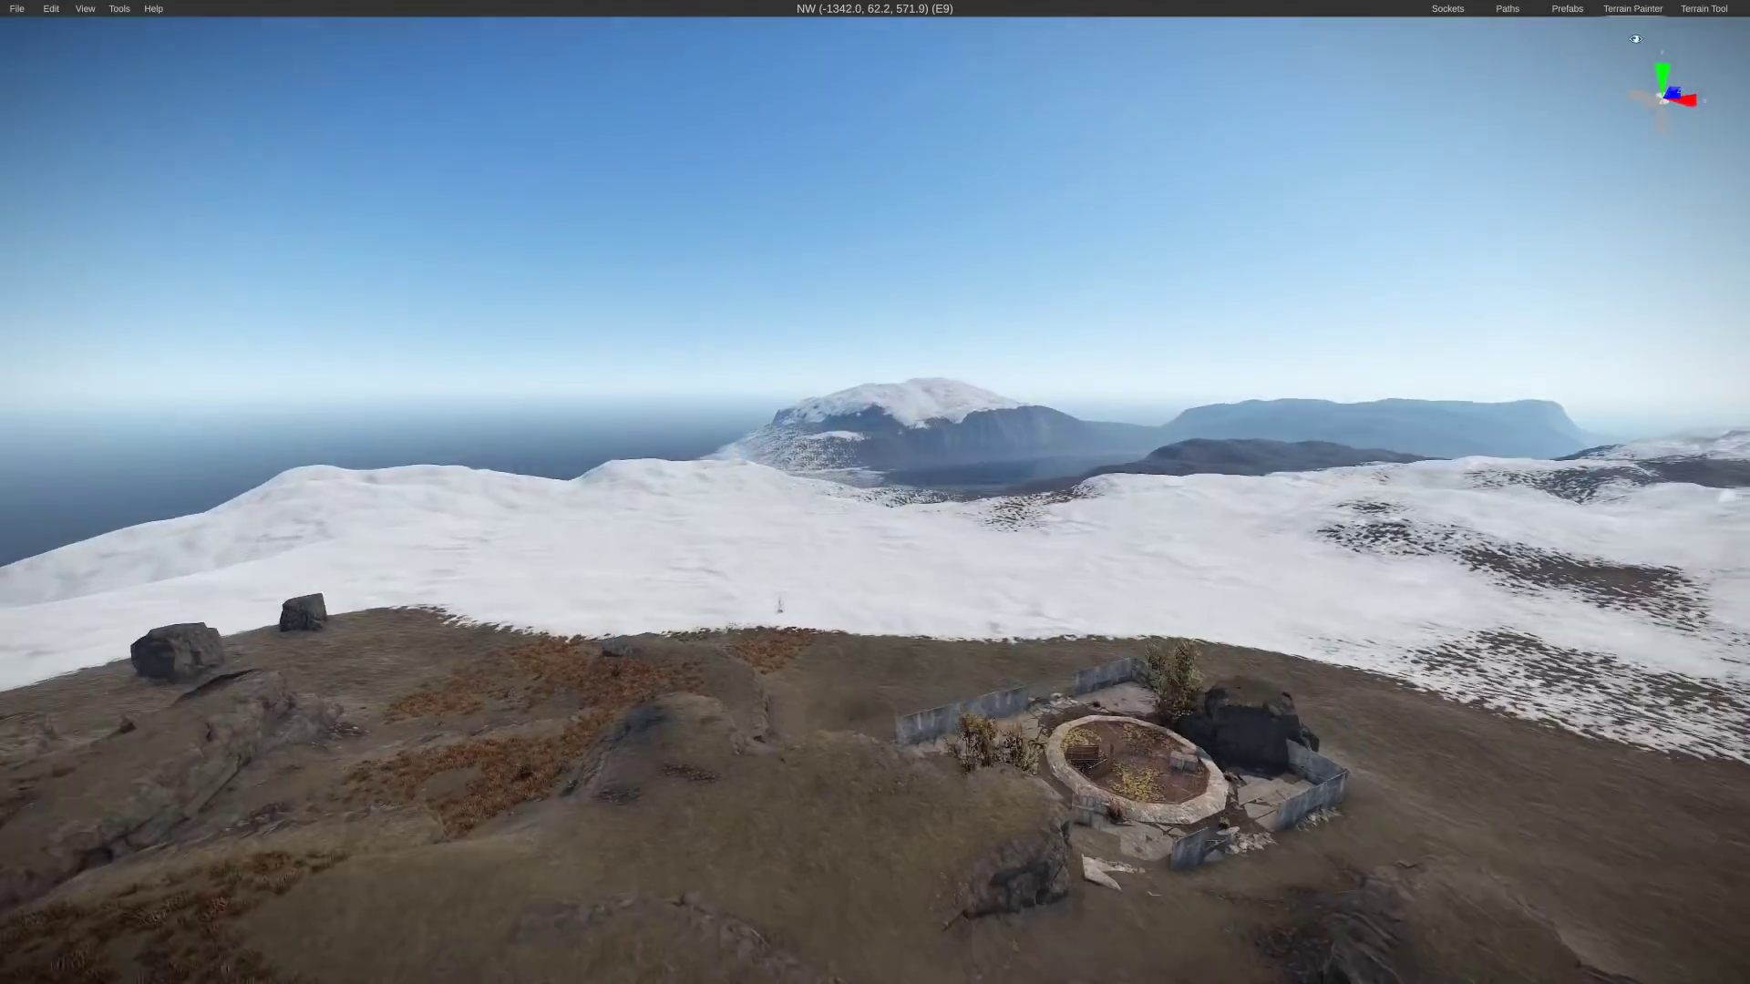
right_drag(1667, 182, 1747, 31)
key(s)
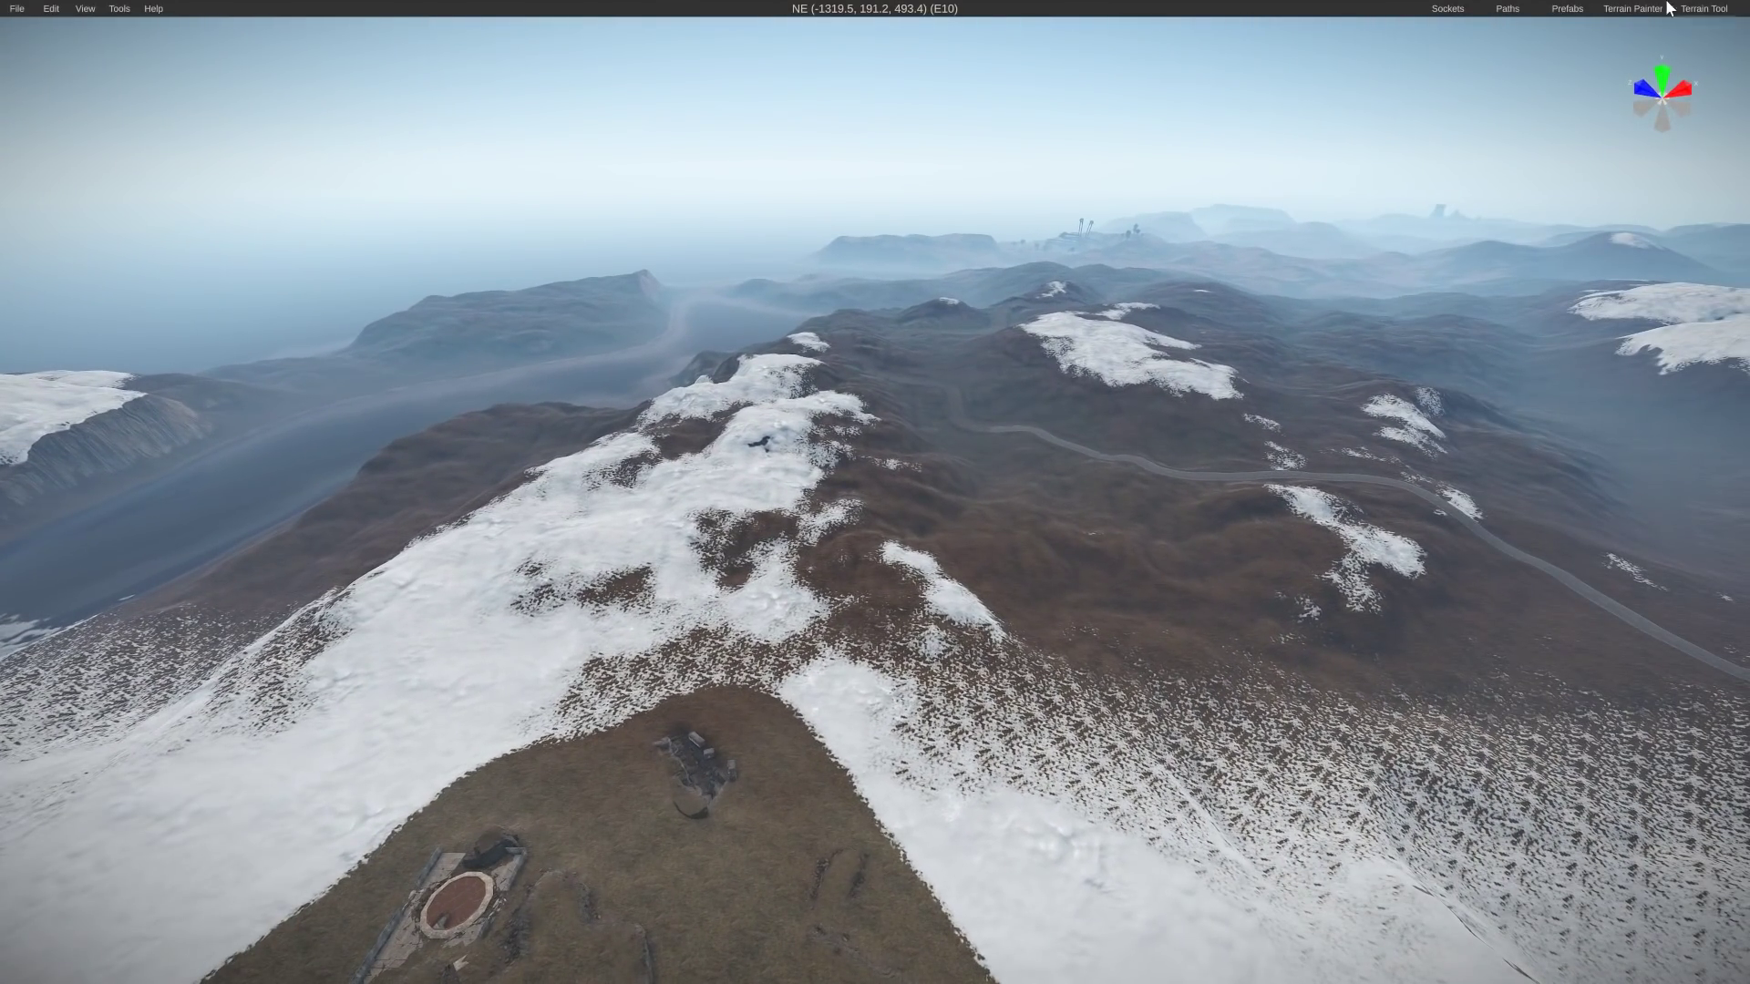
Generate small monuments with the native procedural tools
click(113, 11)
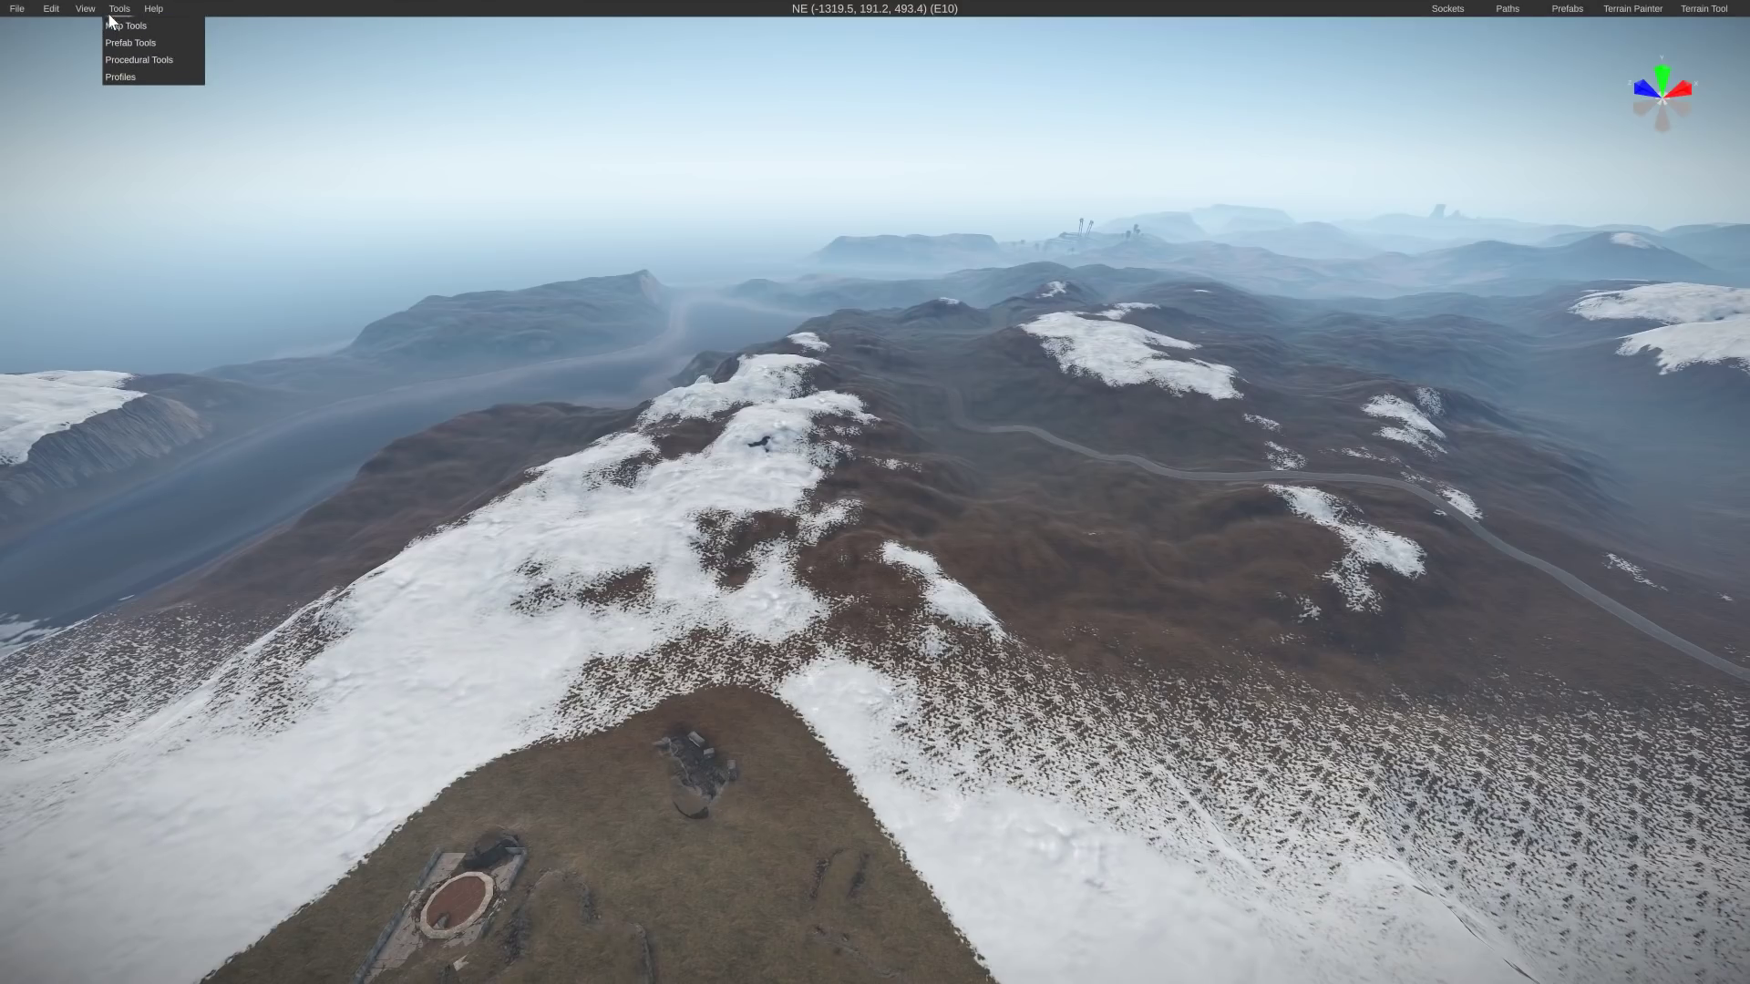
mouse_move(125, 60)
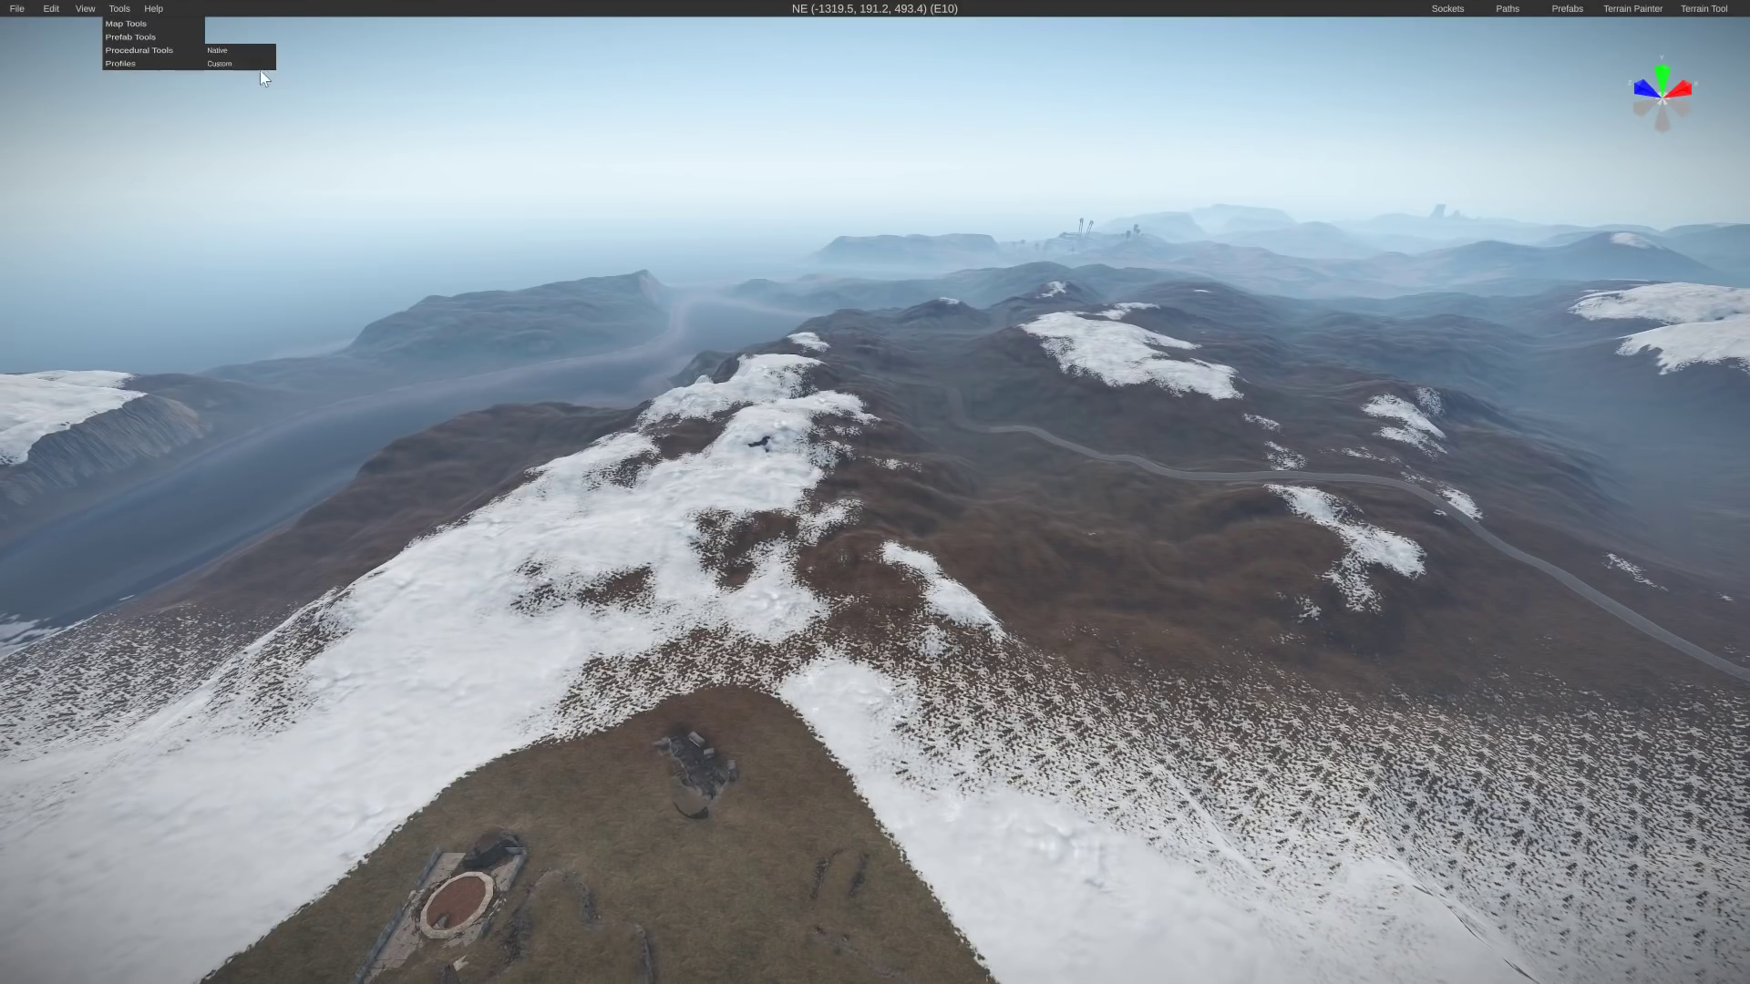
click(260, 73)
click(123, 9)
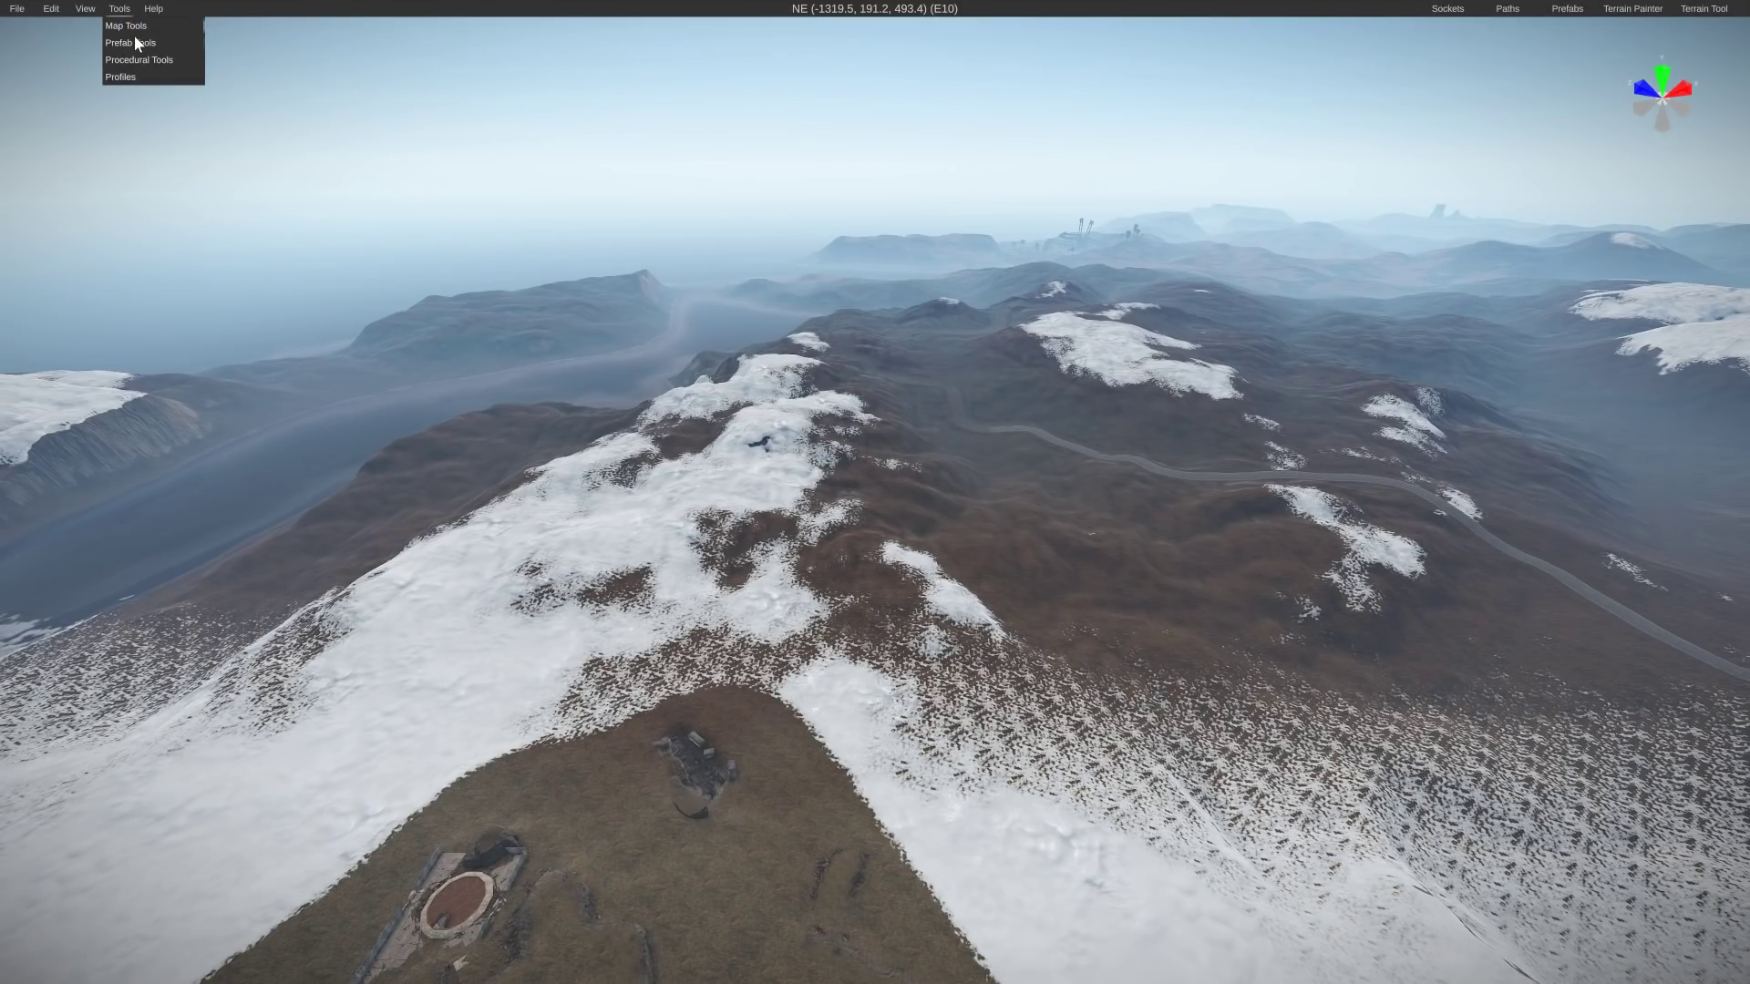
mouse_move(193, 61)
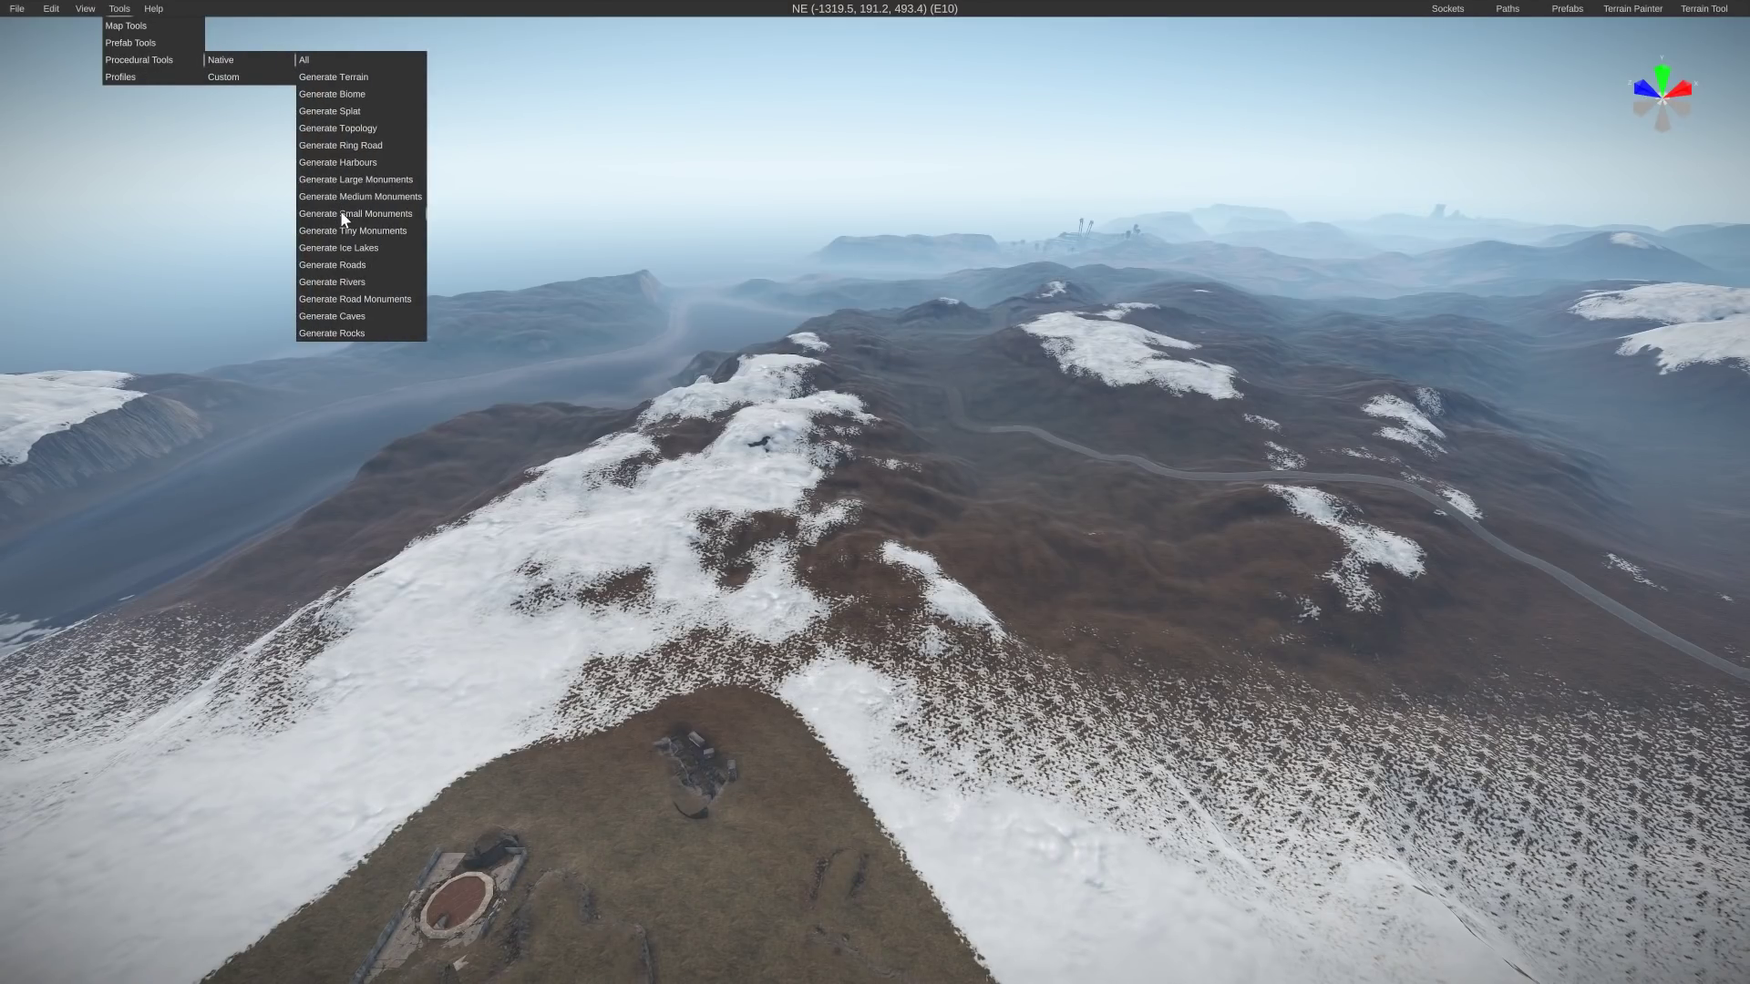
click(341, 213)
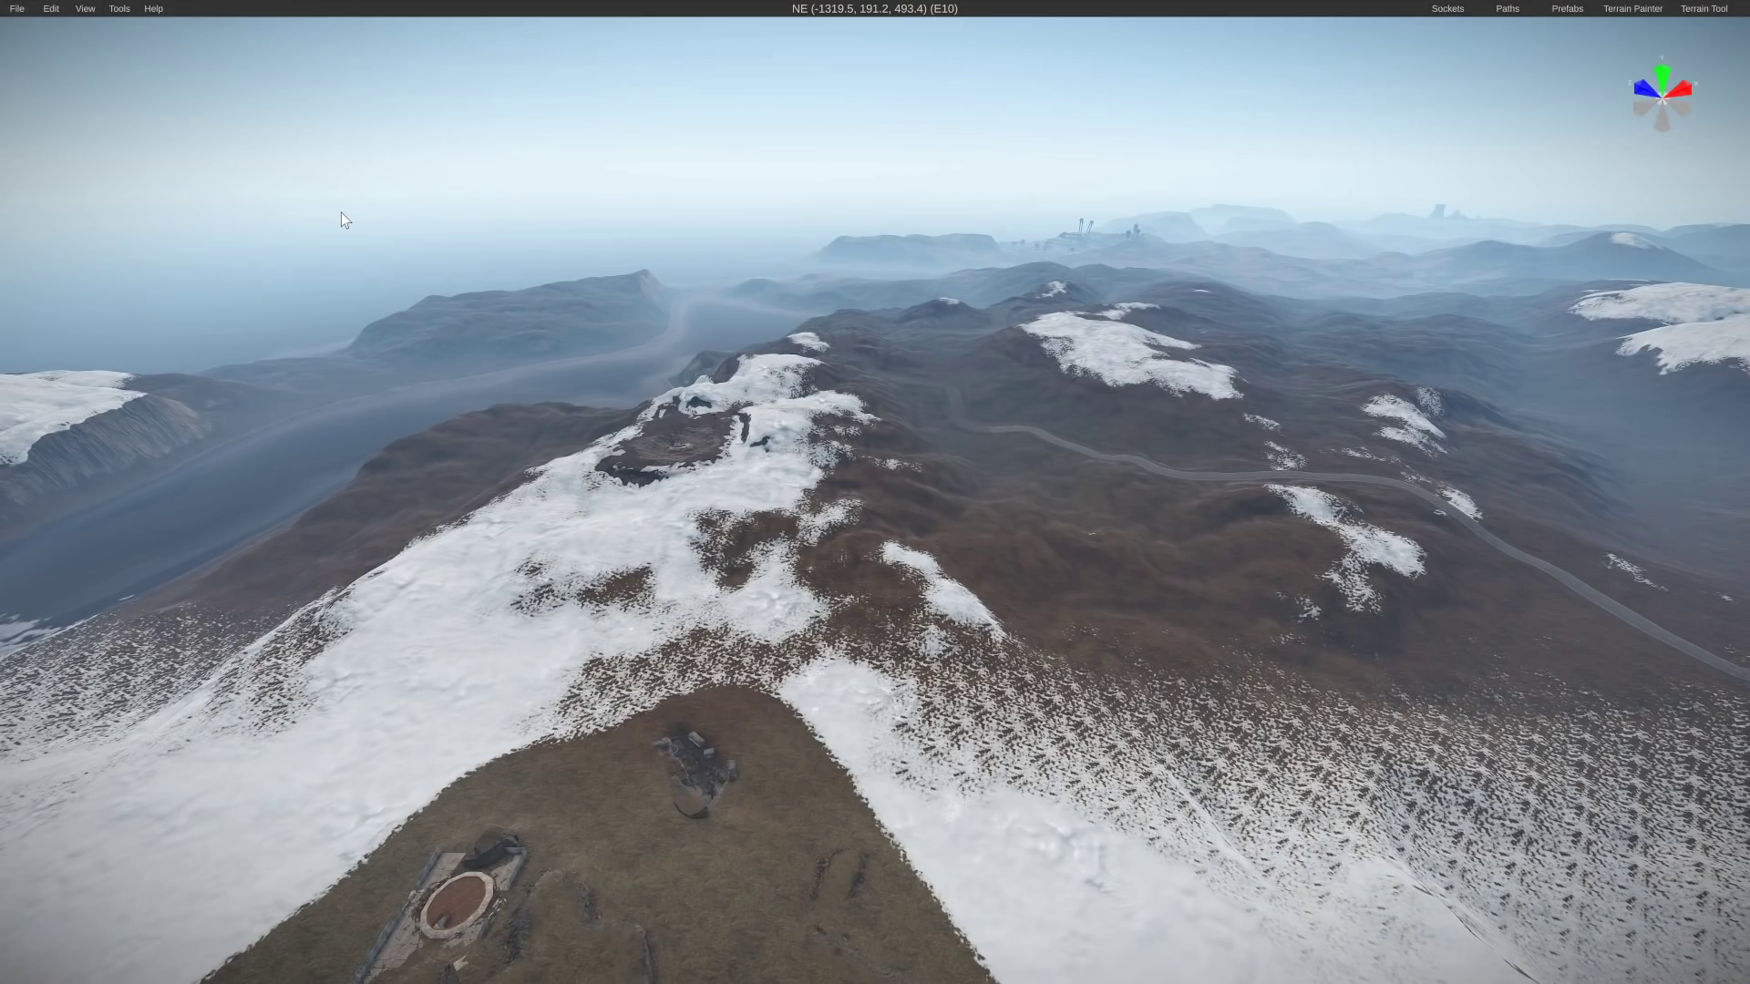
Run the native procedural small monument generation two more times
right_drag(340, 211, 581, 214)
key(w)
key(d)
key(e)
key(d)
key(e)
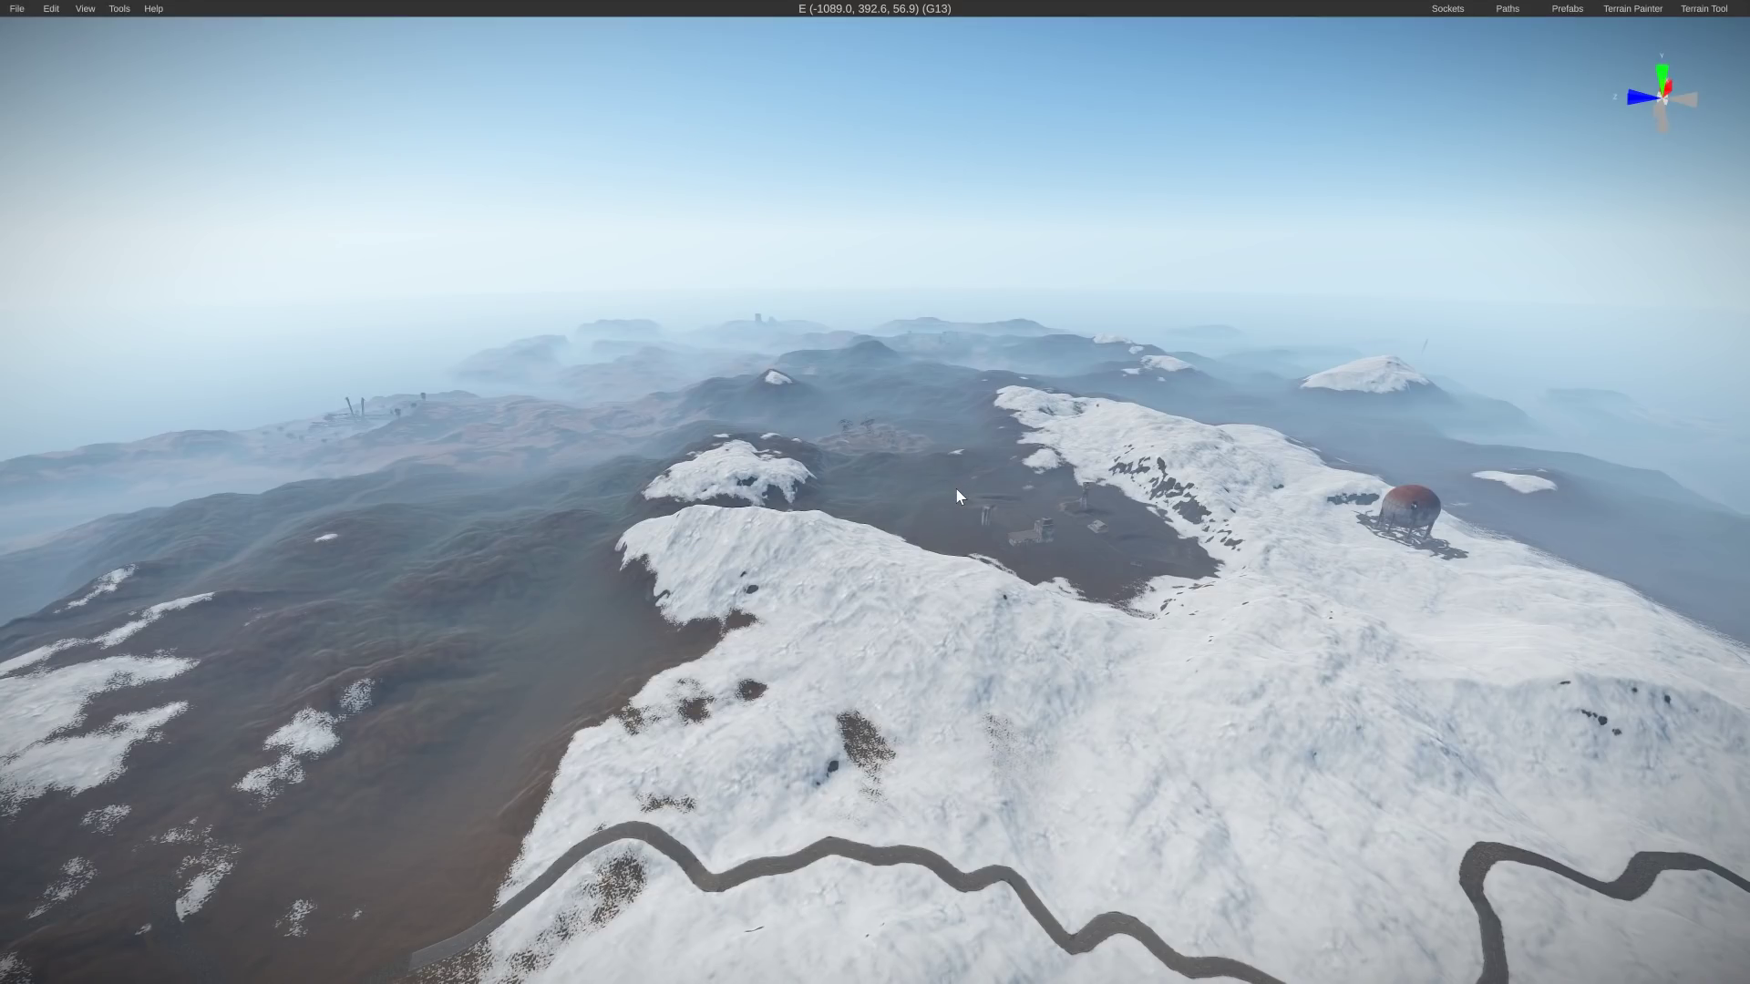
click(124, 10)
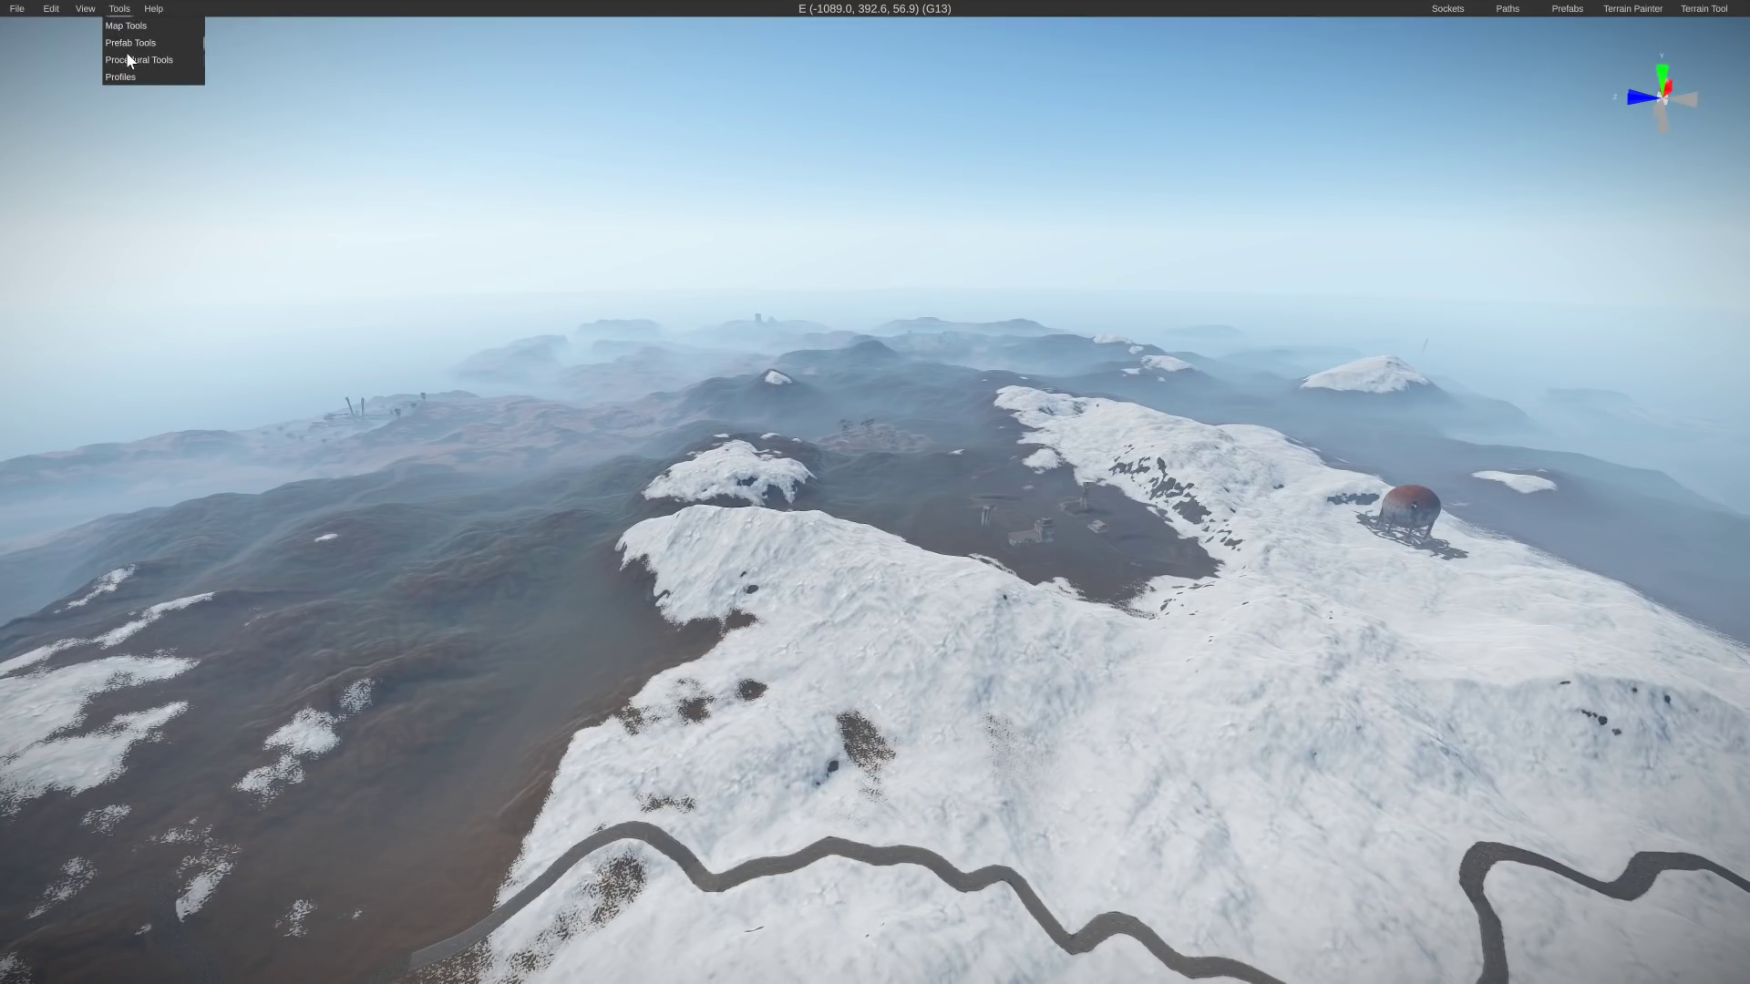
mouse_move(250, 58)
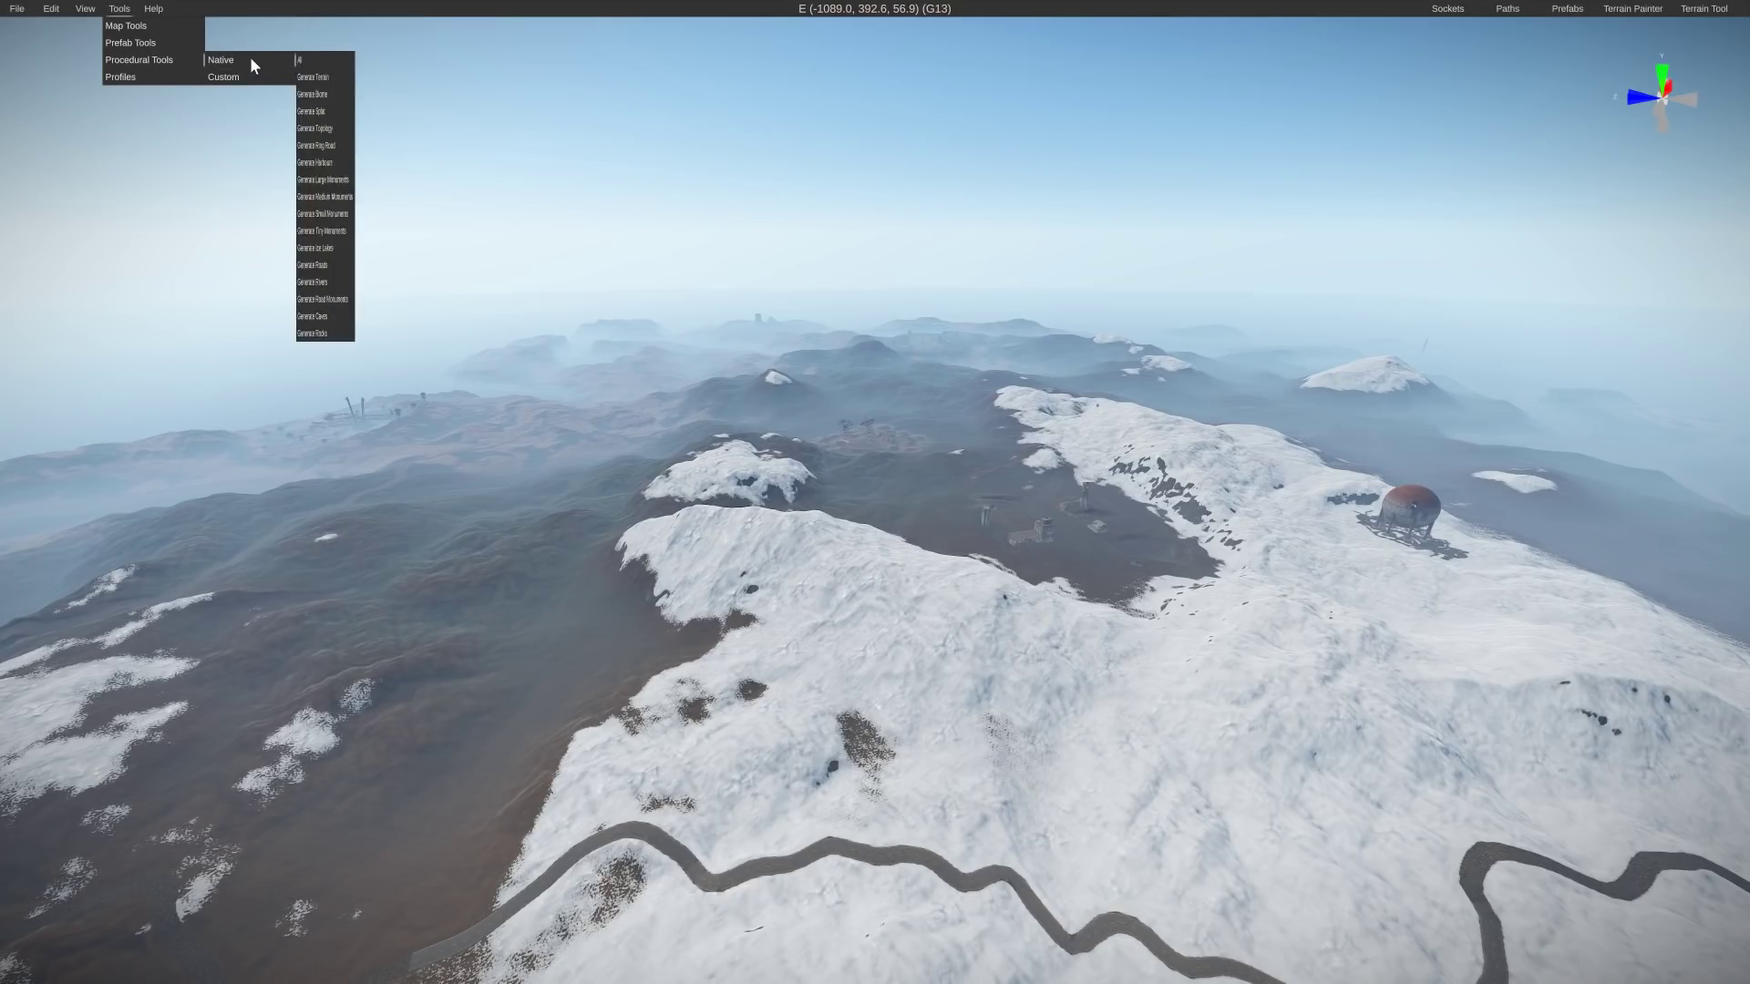
click(341, 212)
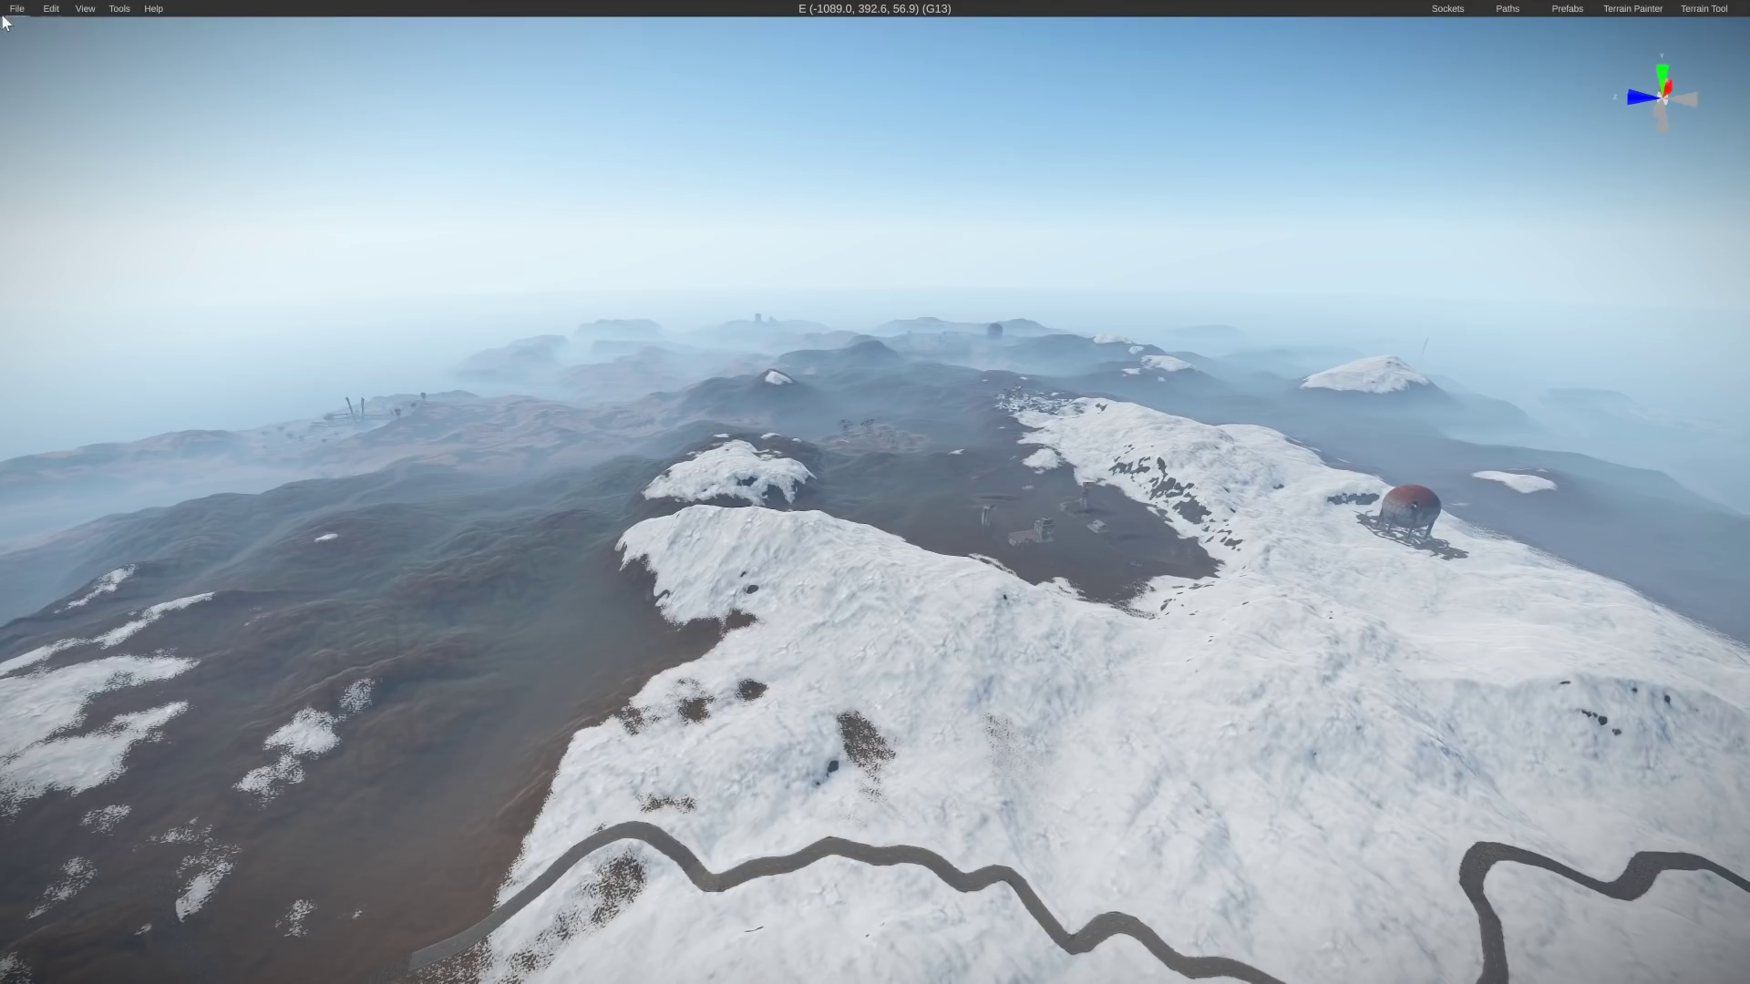
click(128, 11)
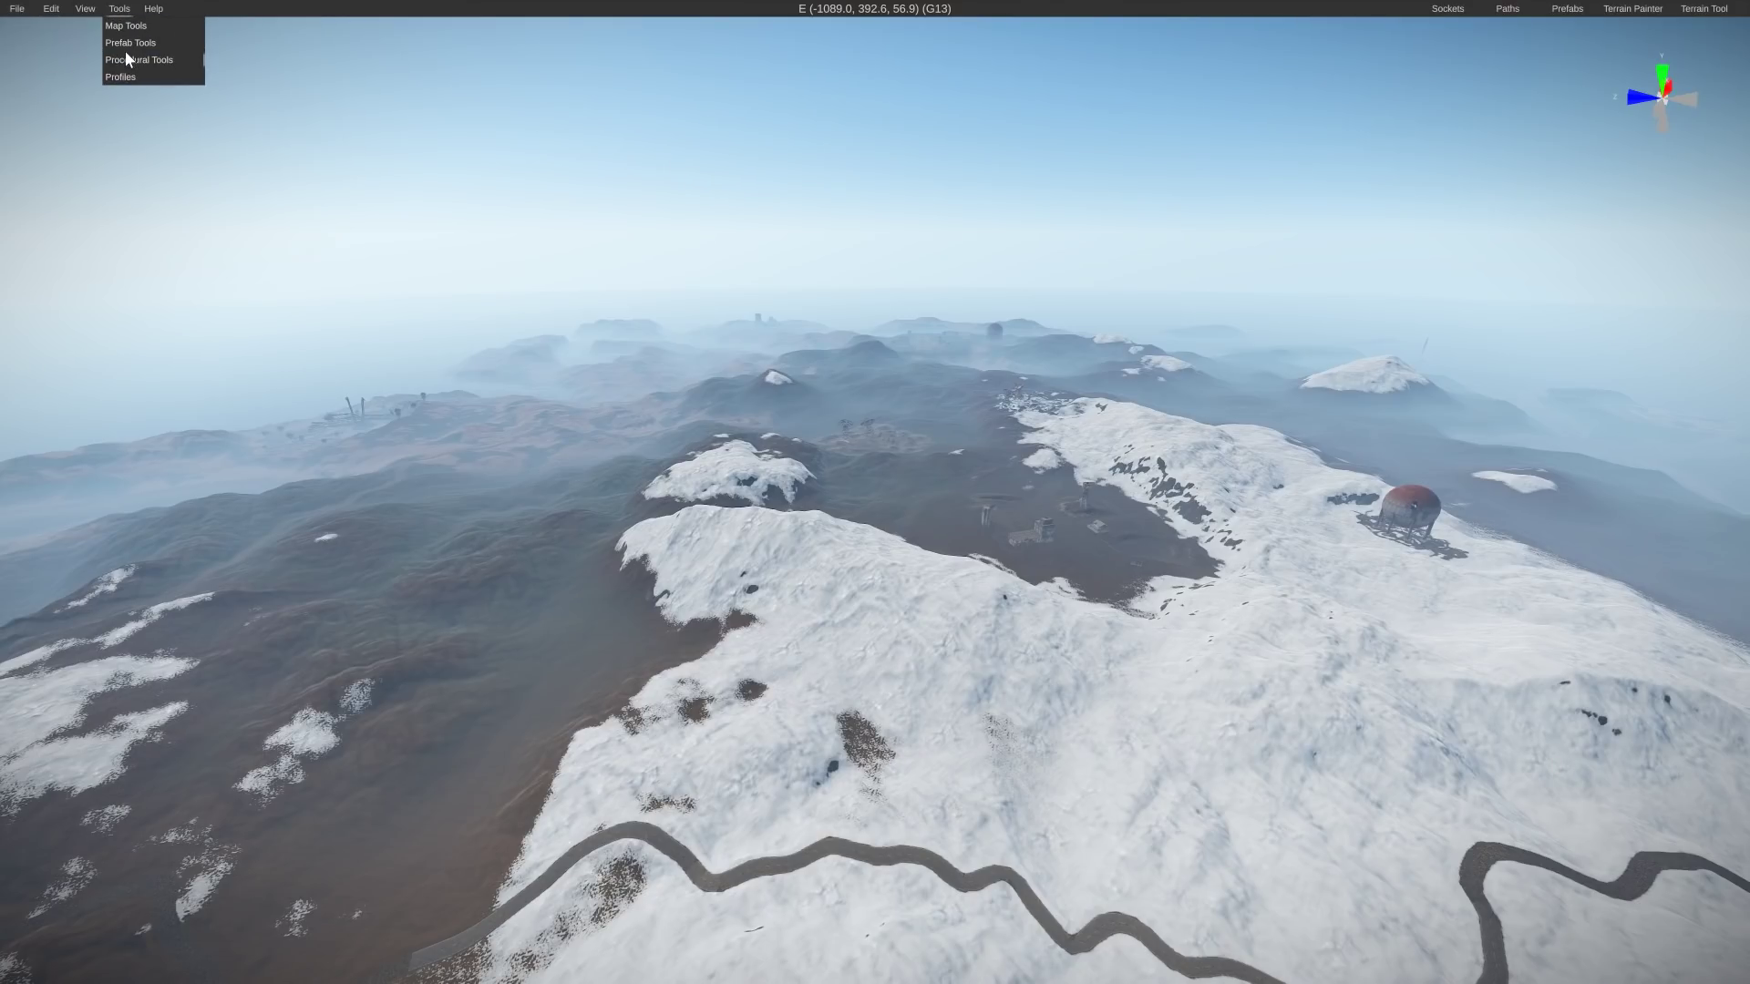
mouse_move(170, 62)
mouse_move(223, 62)
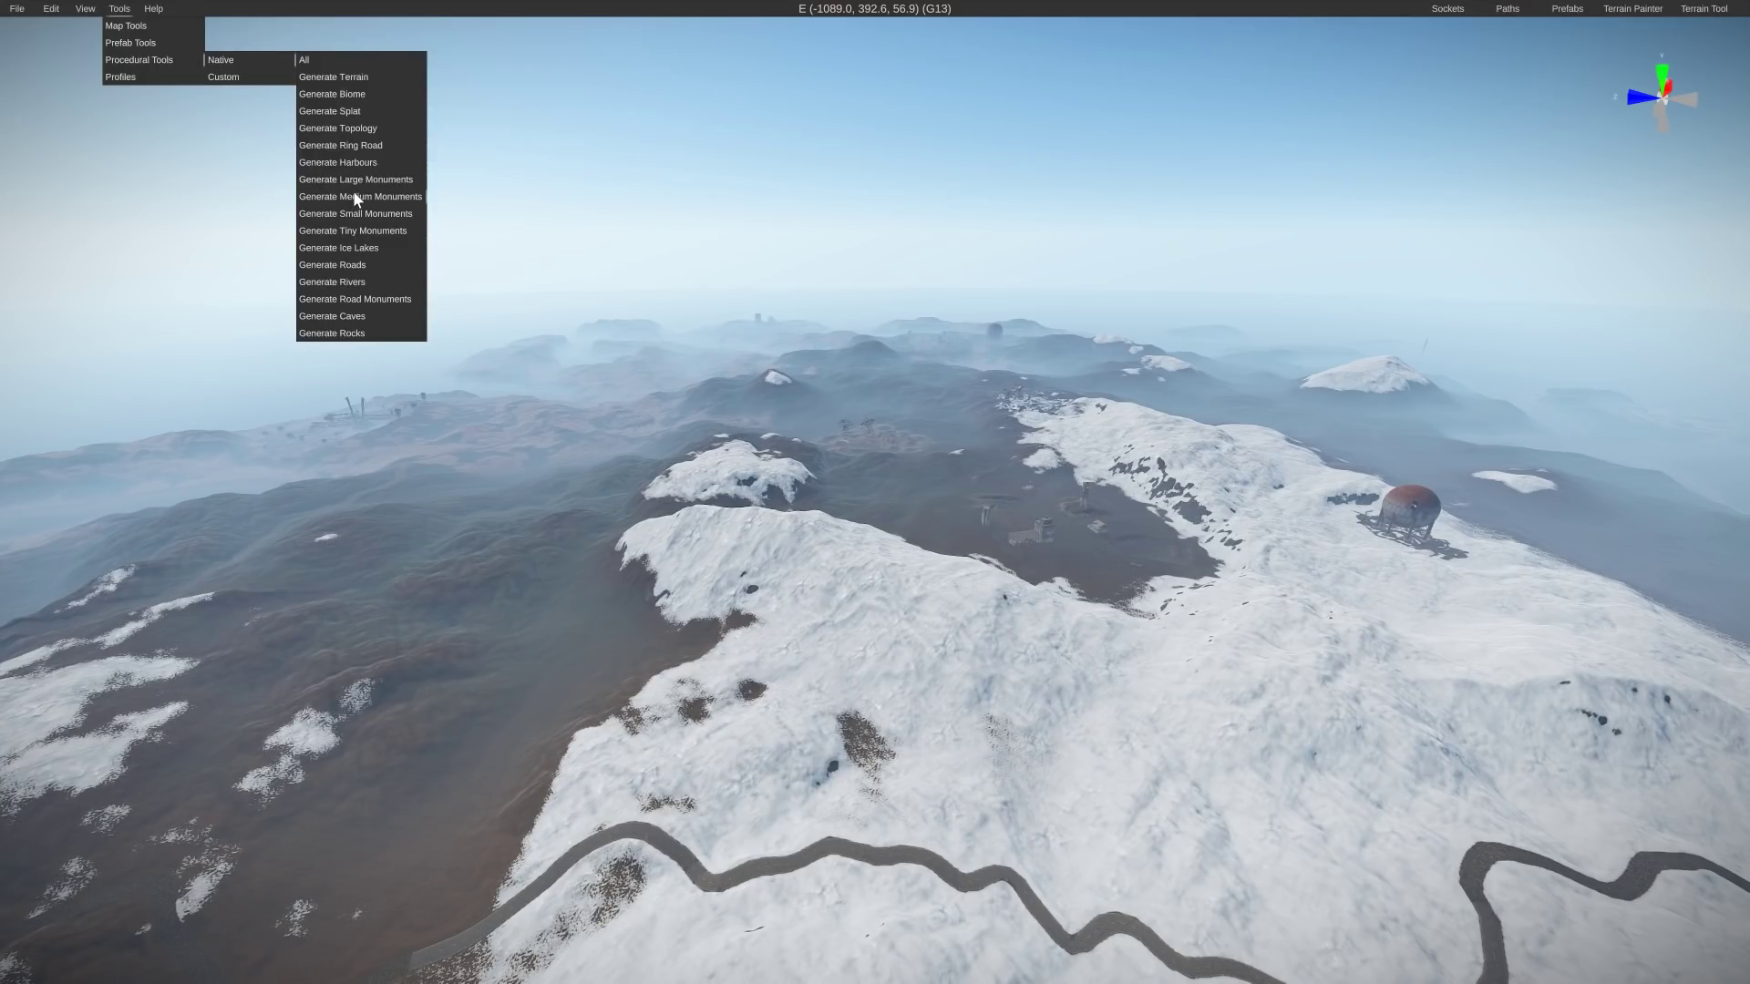
click(363, 215)
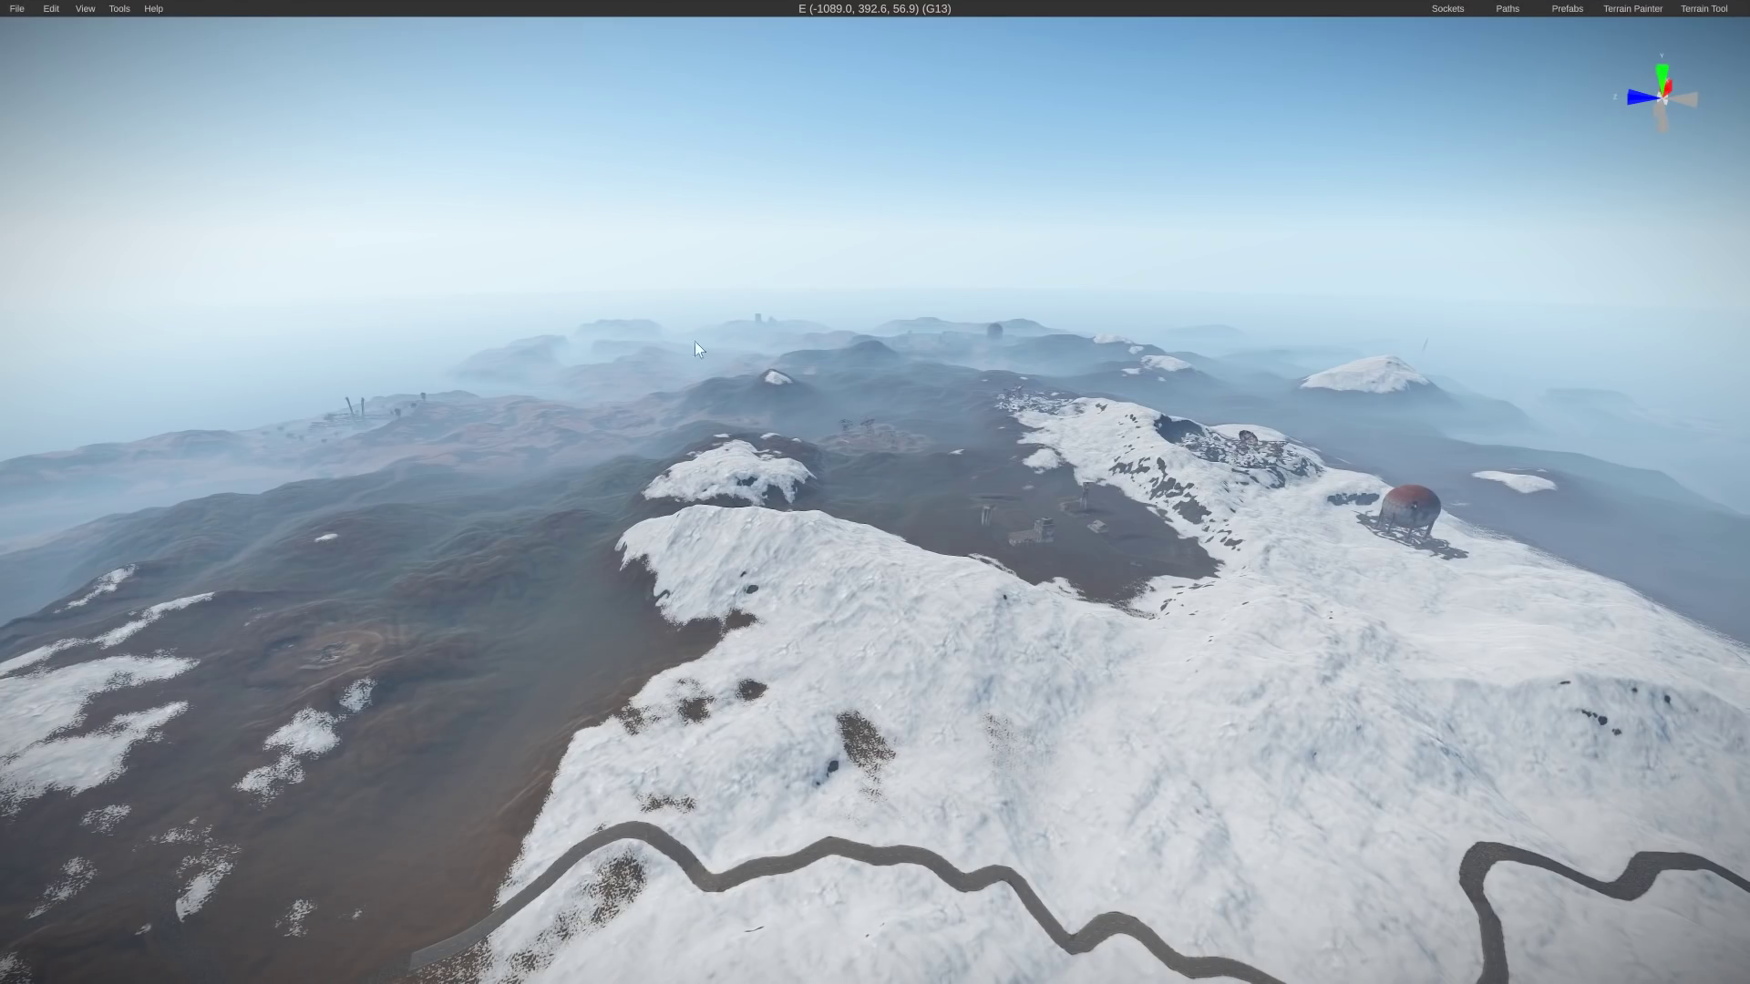
Generate medium monuments with the native procedural tools
right_drag(695, 343, 3, 355)
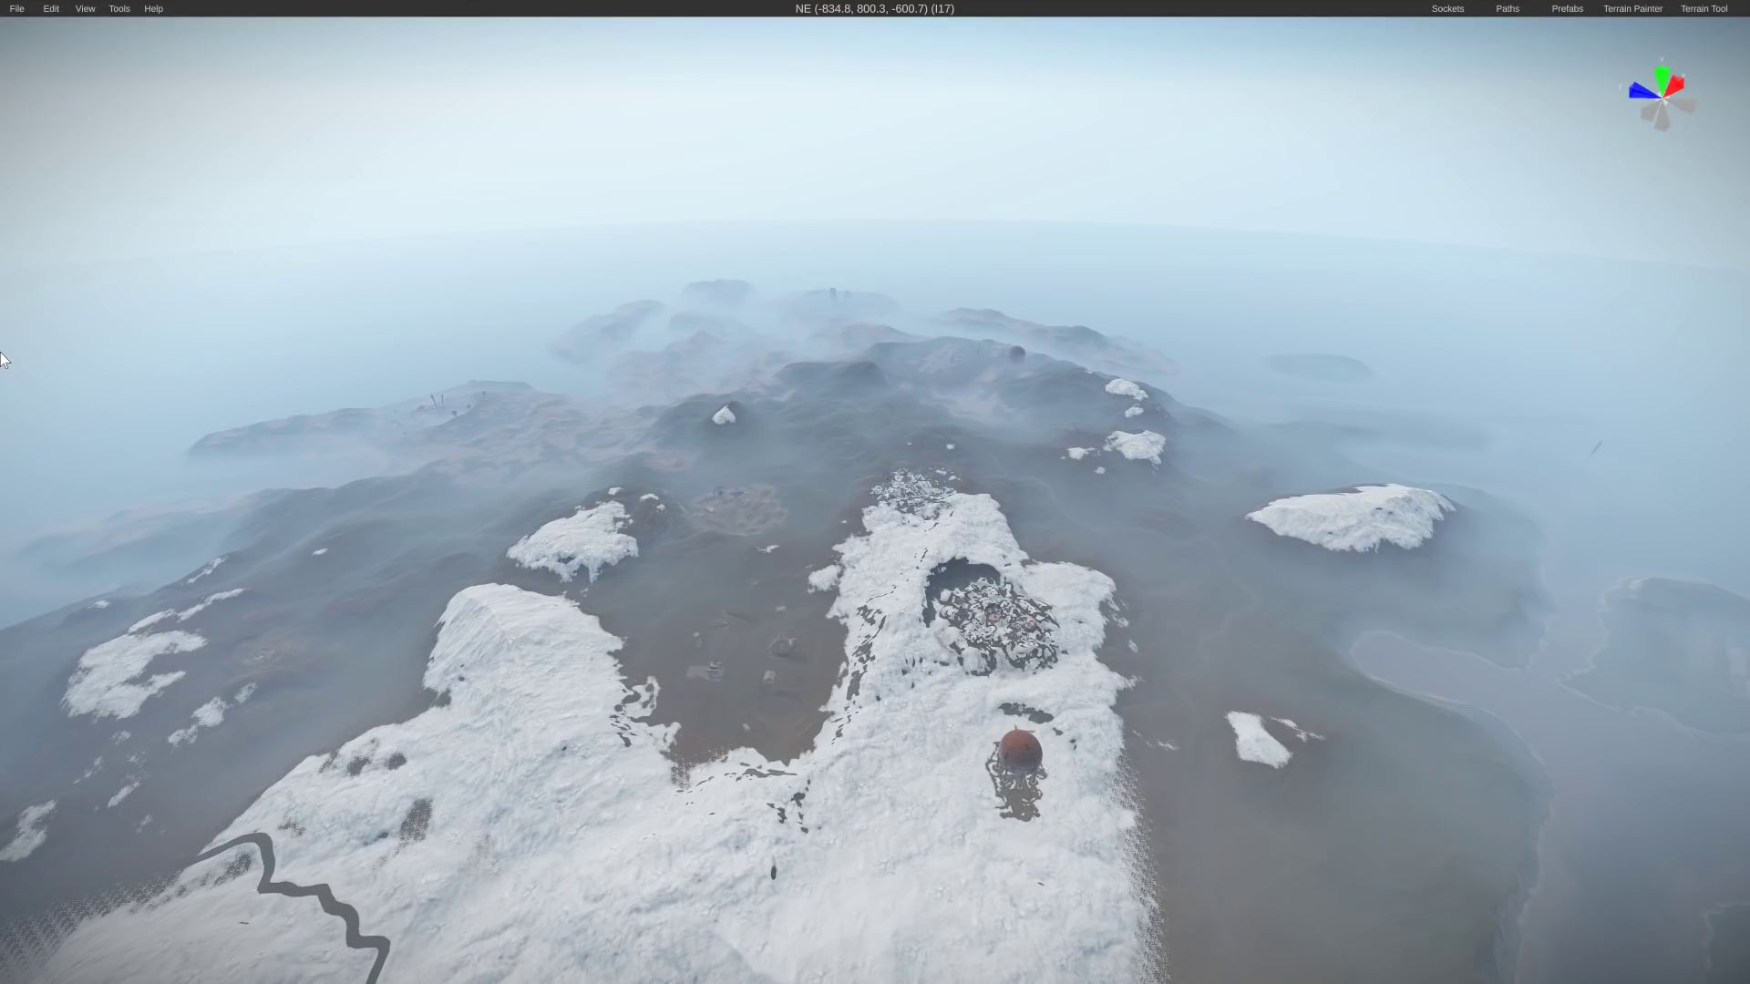
click(121, 9)
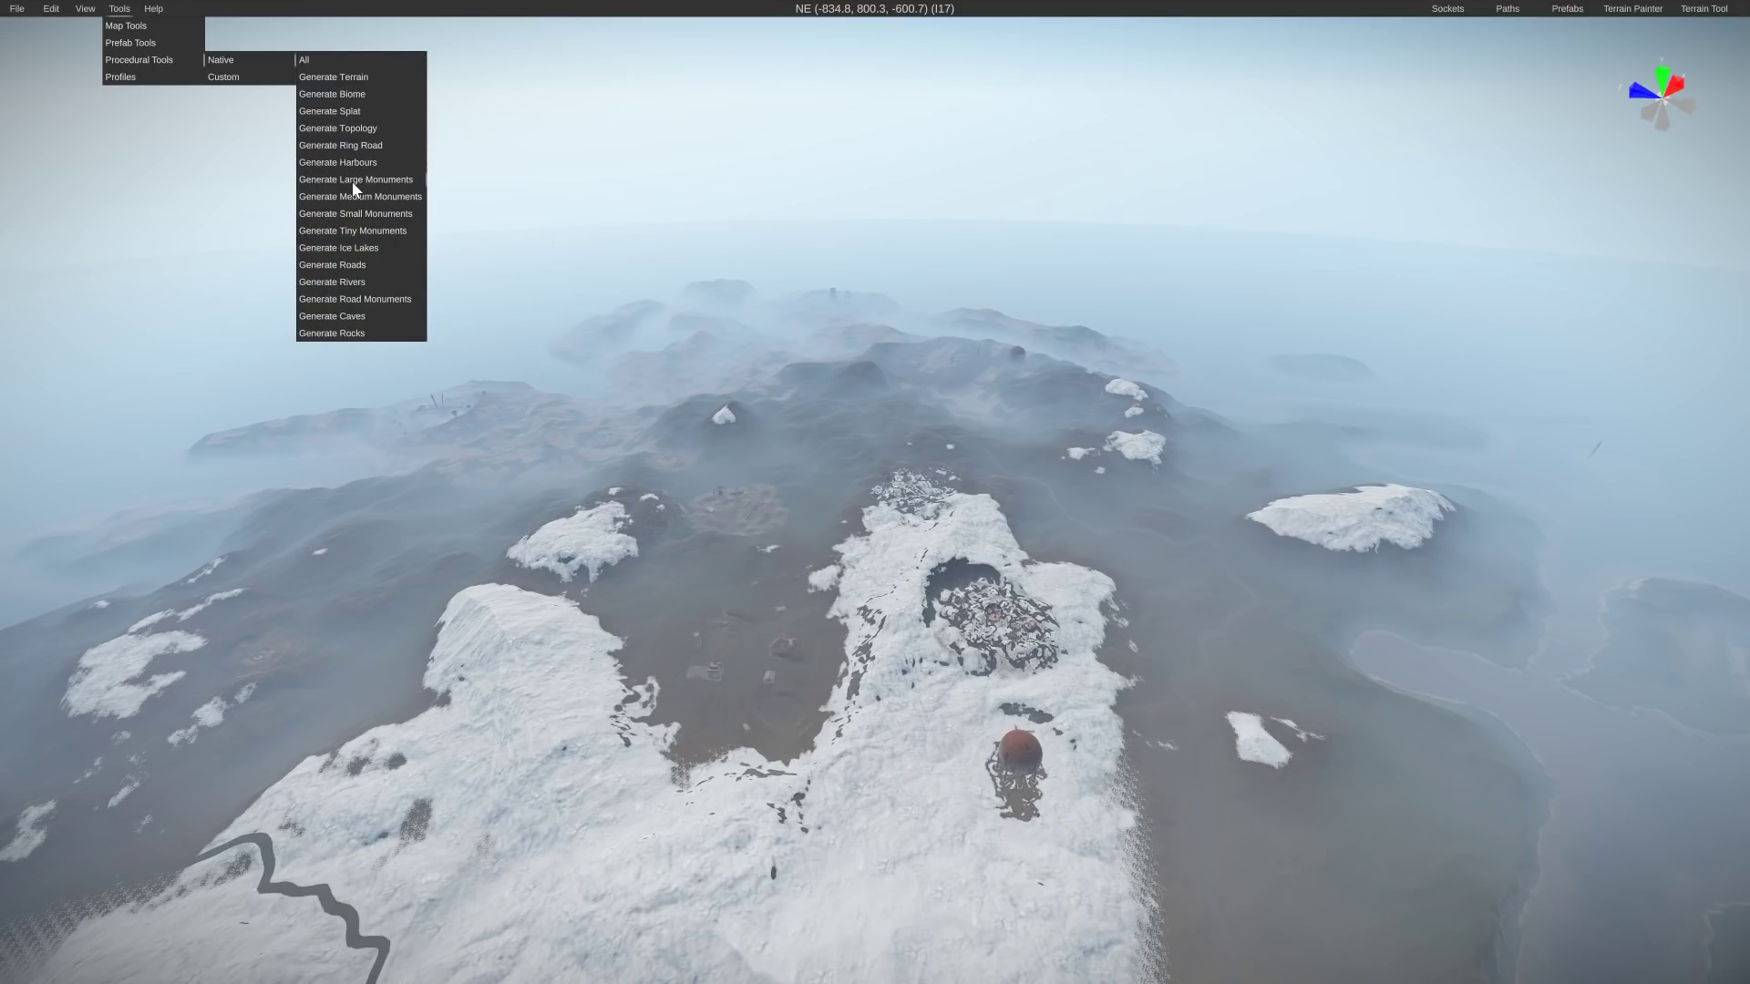
click(357, 196)
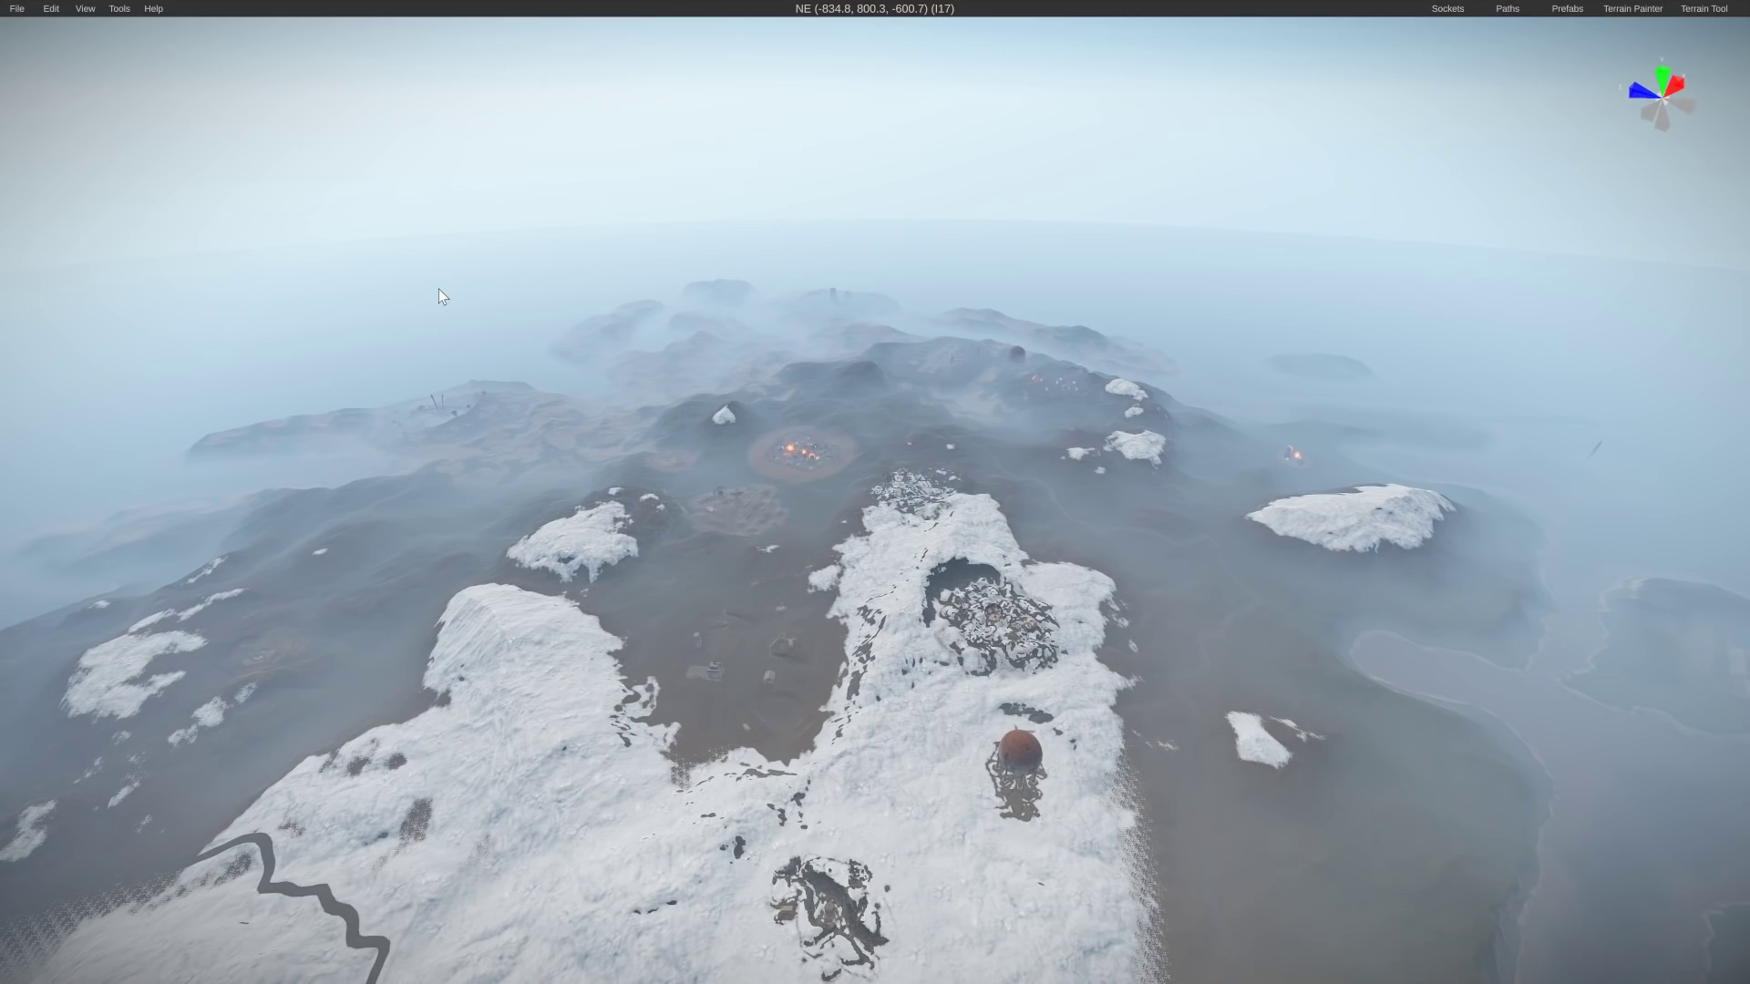
Fly down across the map and inspect the placed monuments and the terrain beside the ring road up close
right_drag(724, 681, 1170, 848)
key(w)
key(w)
right_drag(1206, 829, 28, 601)
key(w)
key(w)
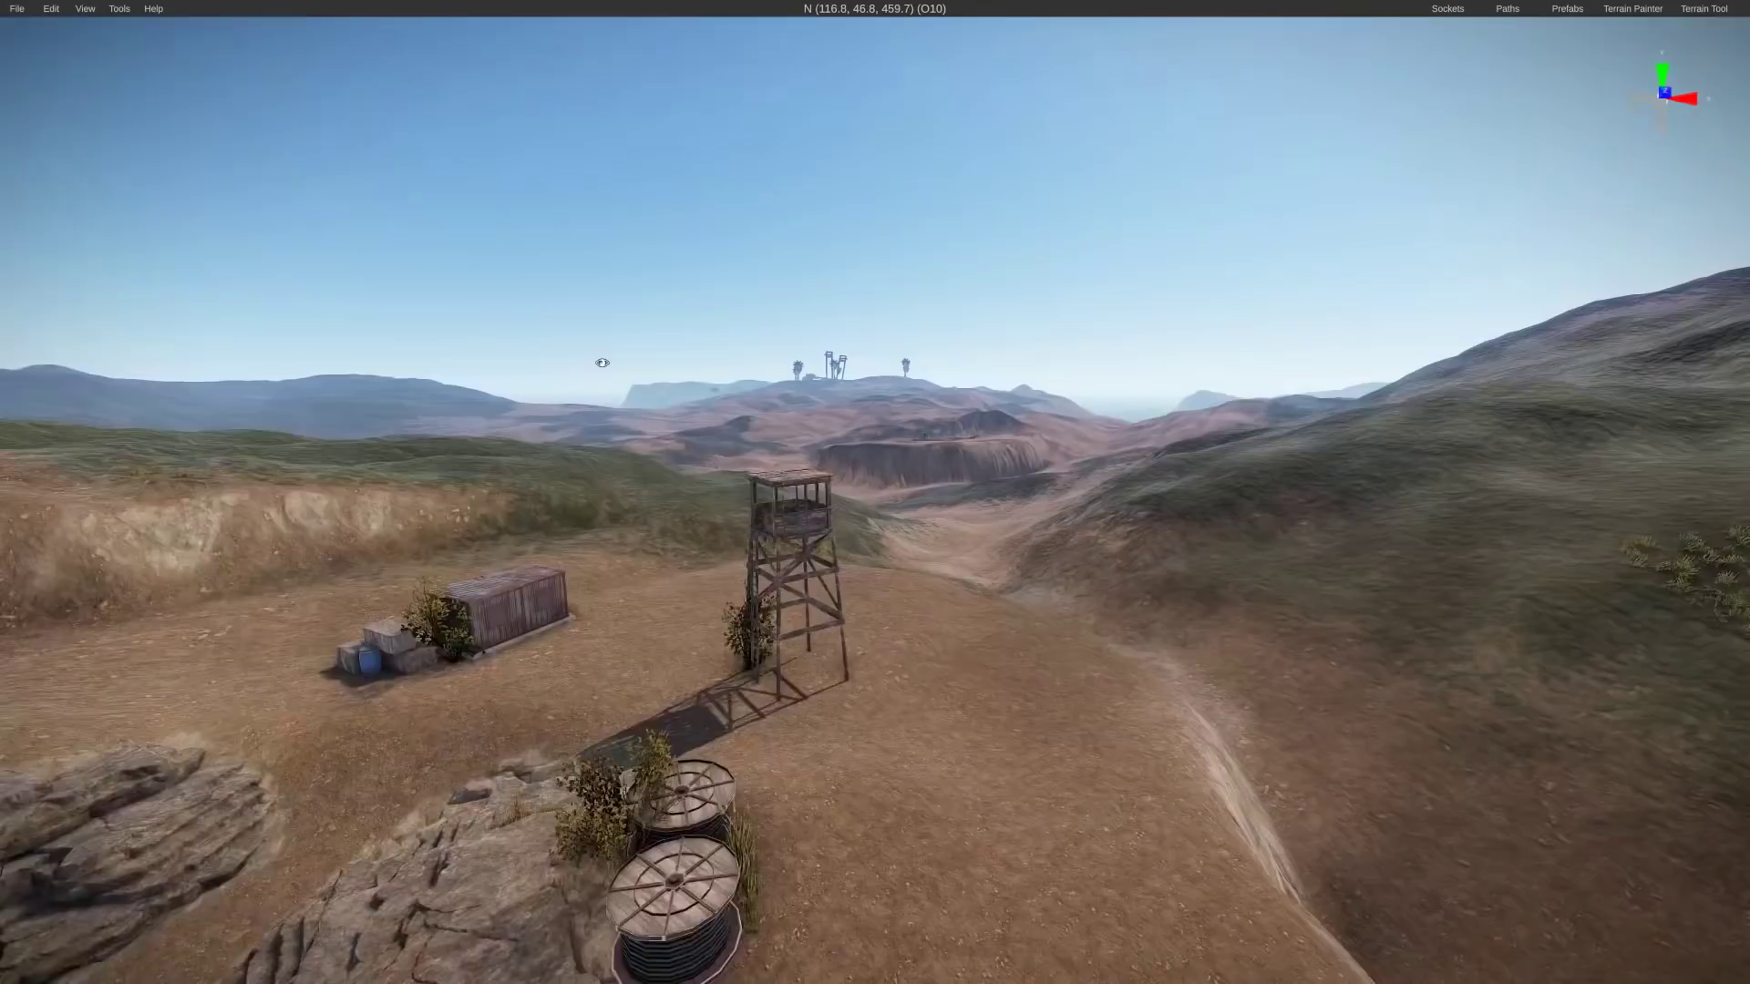
right_drag(602, 363, 1265, 484)
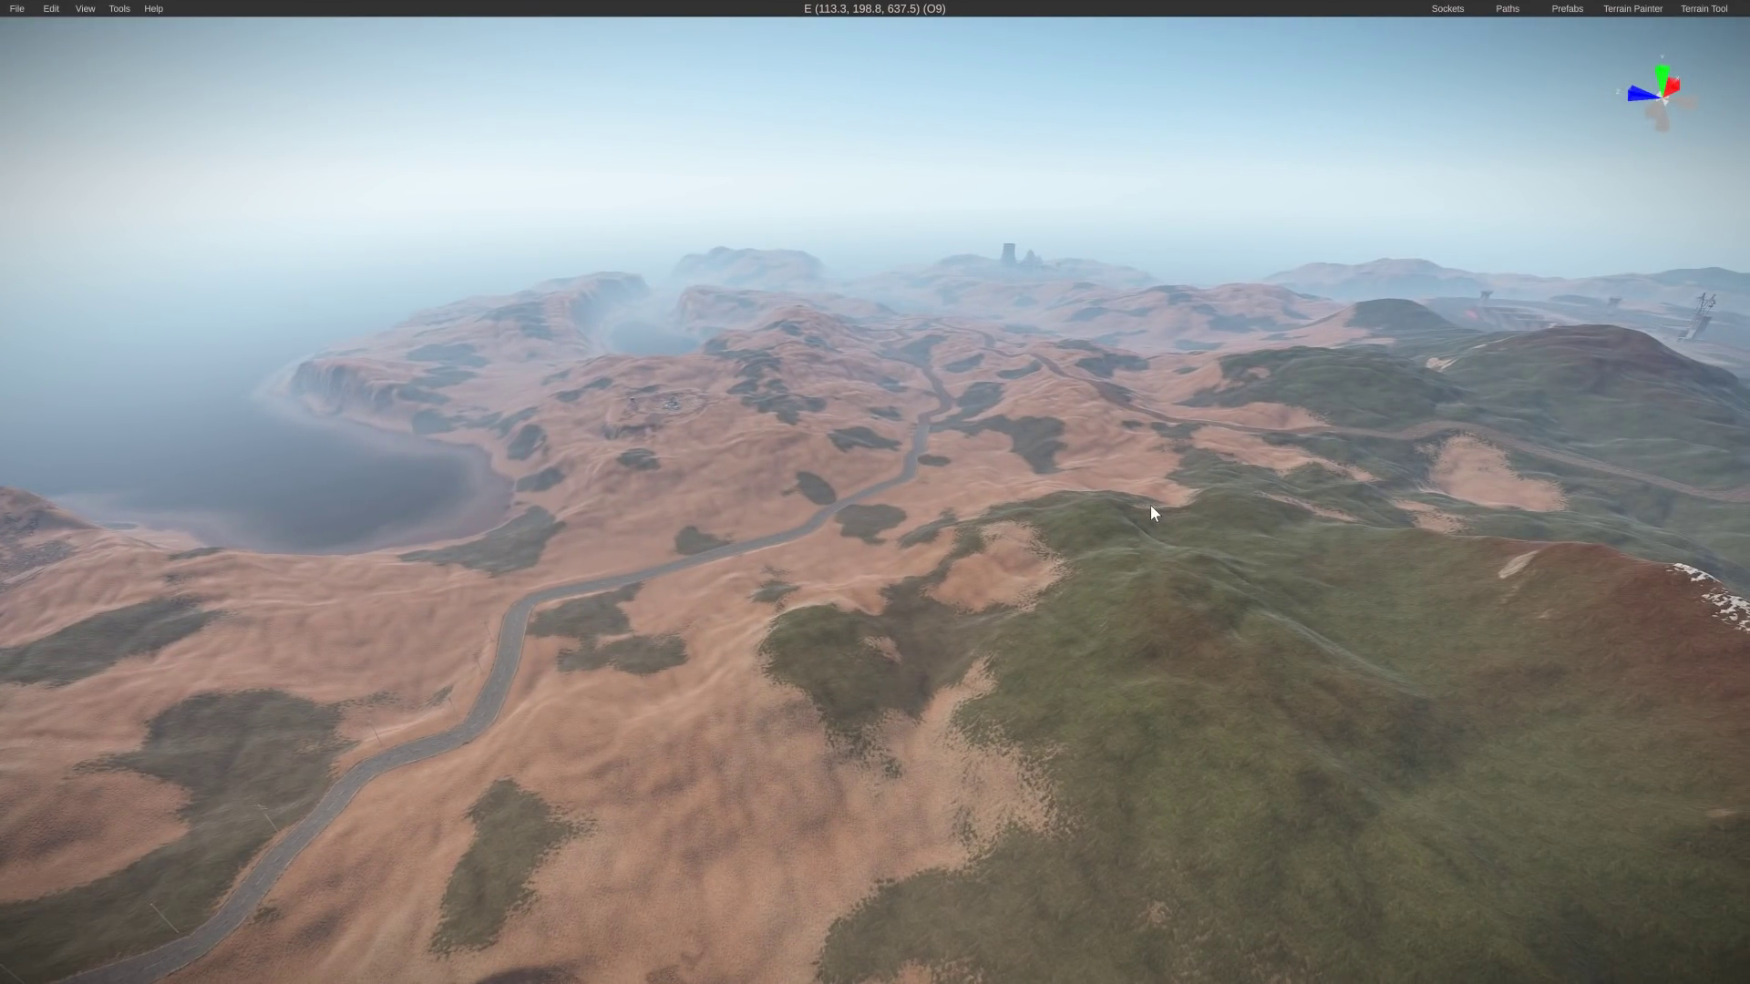
Generate tiny monuments with the native procedural tools
click(119, 10)
mouse_move(144, 58)
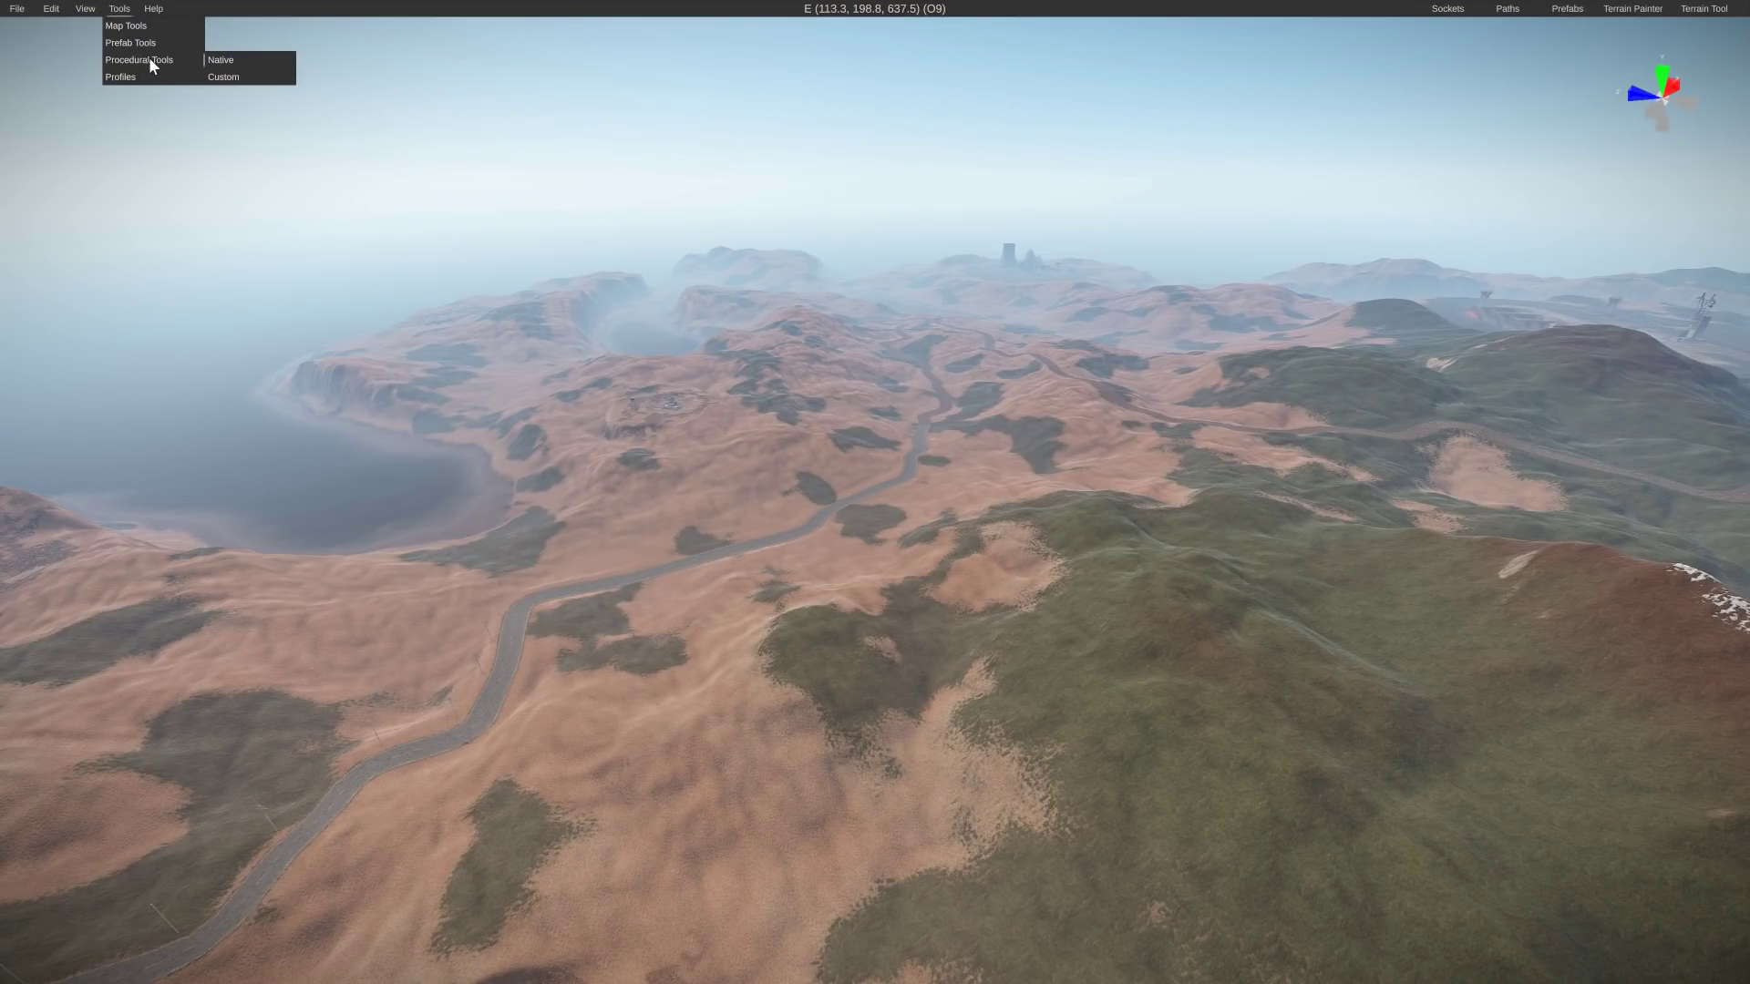
mouse_move(215, 61)
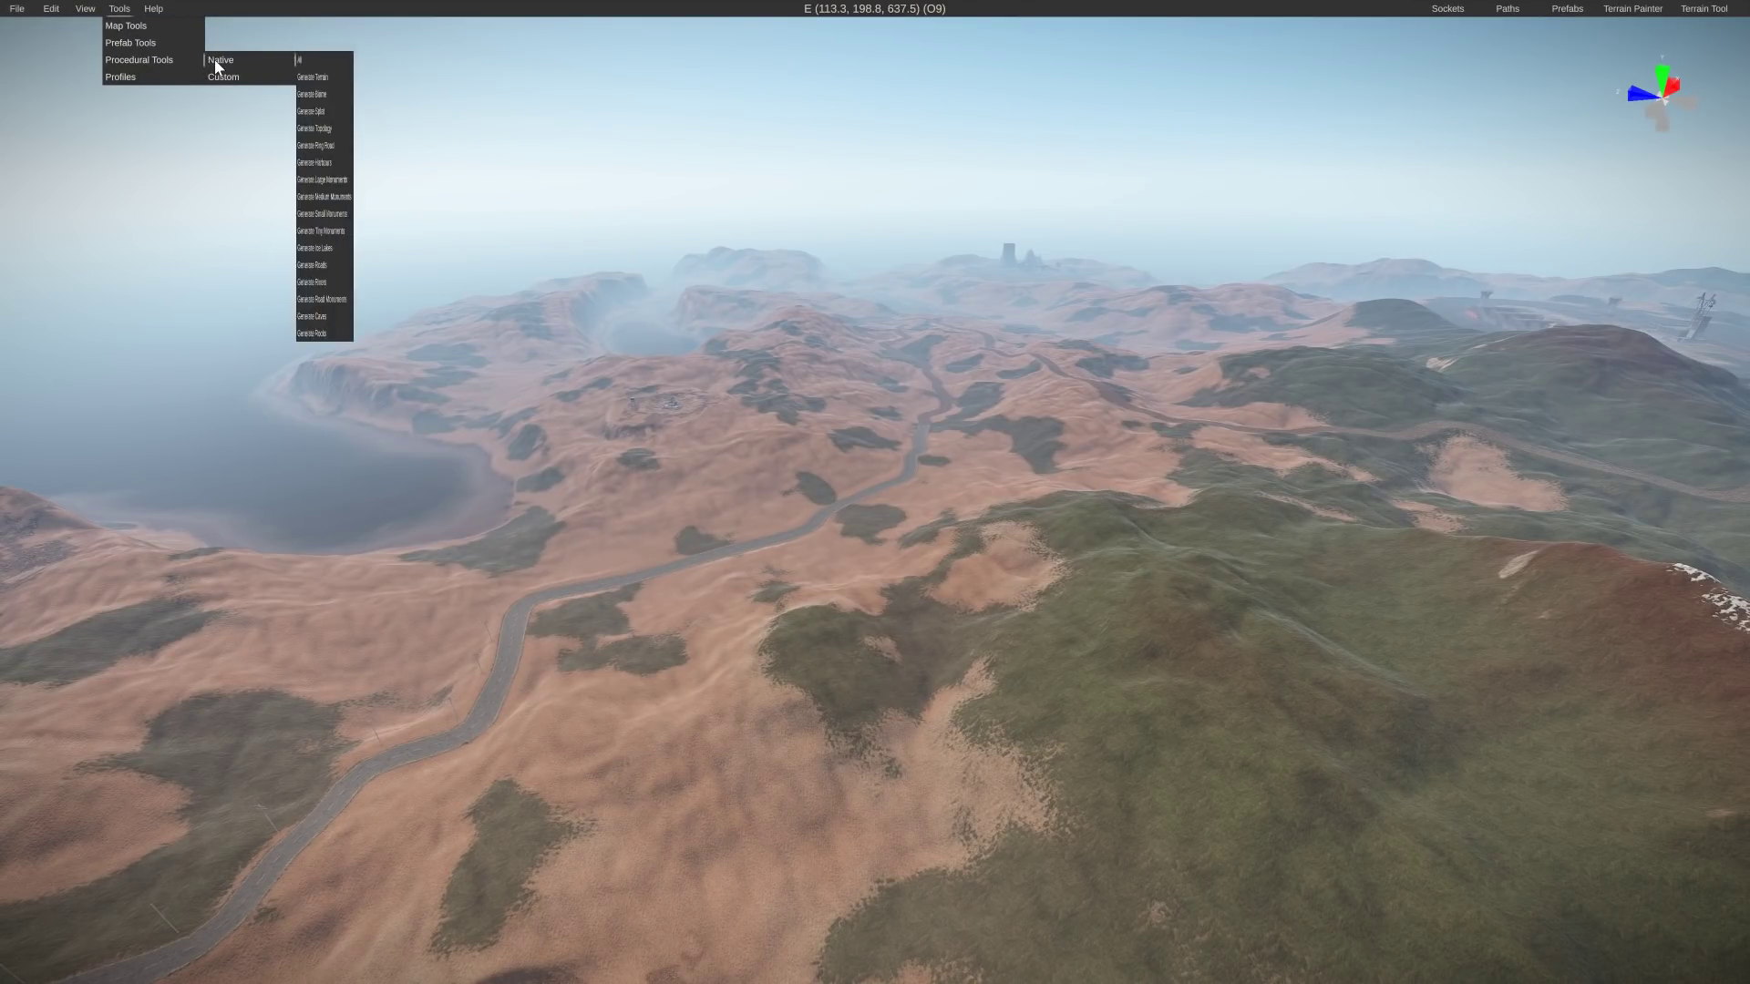
click(357, 230)
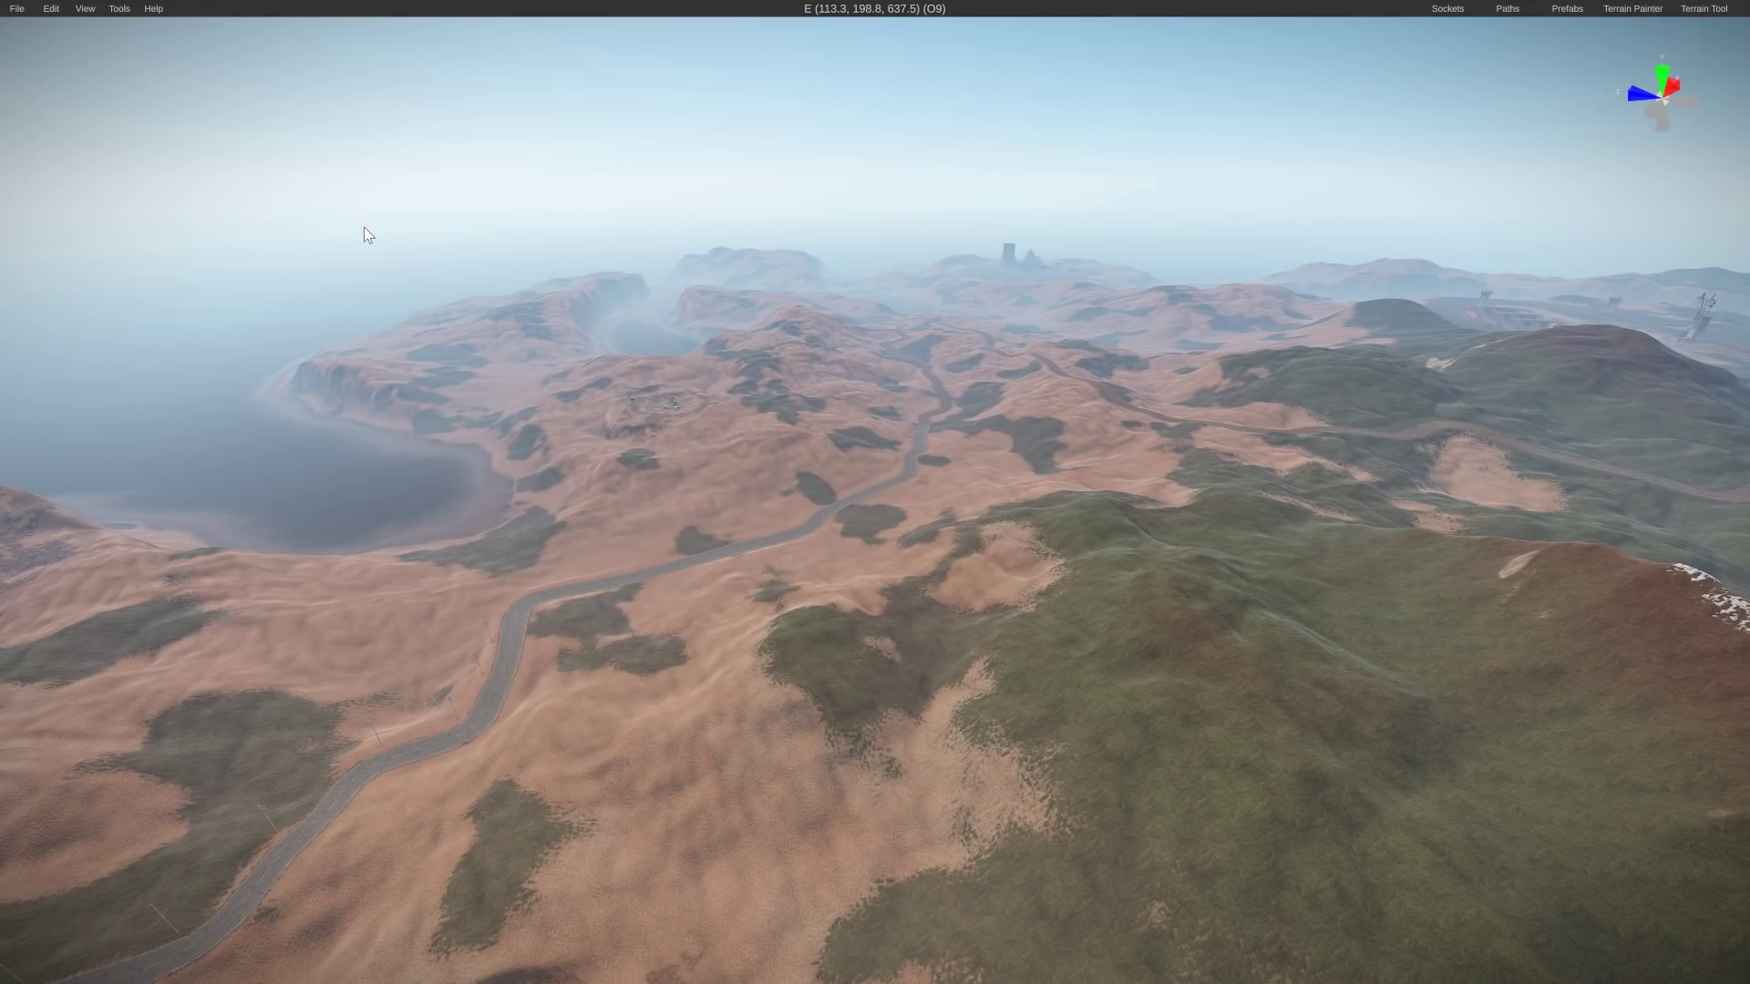
Fly across the island to the snowy western region and examine the monuments placed there
right_drag(364, 226, 282, 418)
key(w)
key(w)
key(w)
key(w)
key(w)
key(w)
right_drag(13, 532, 126, 523)
key(w)
key(w)
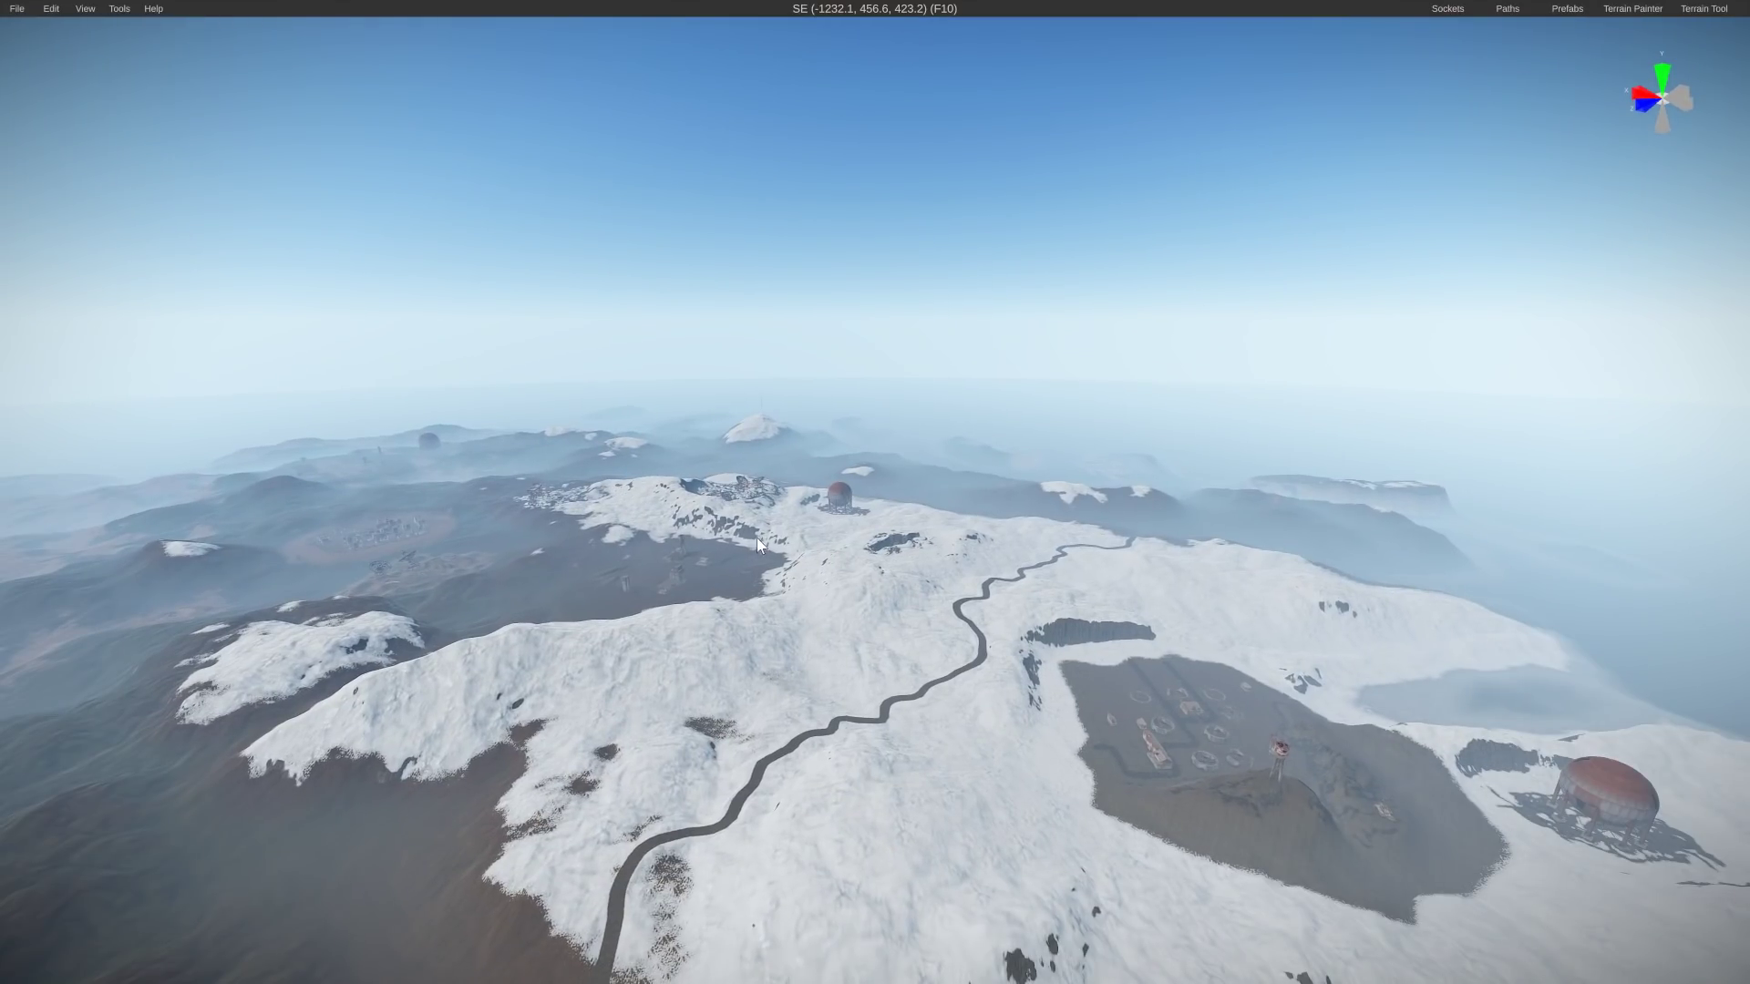
right_drag(419, 435, 613, 557)
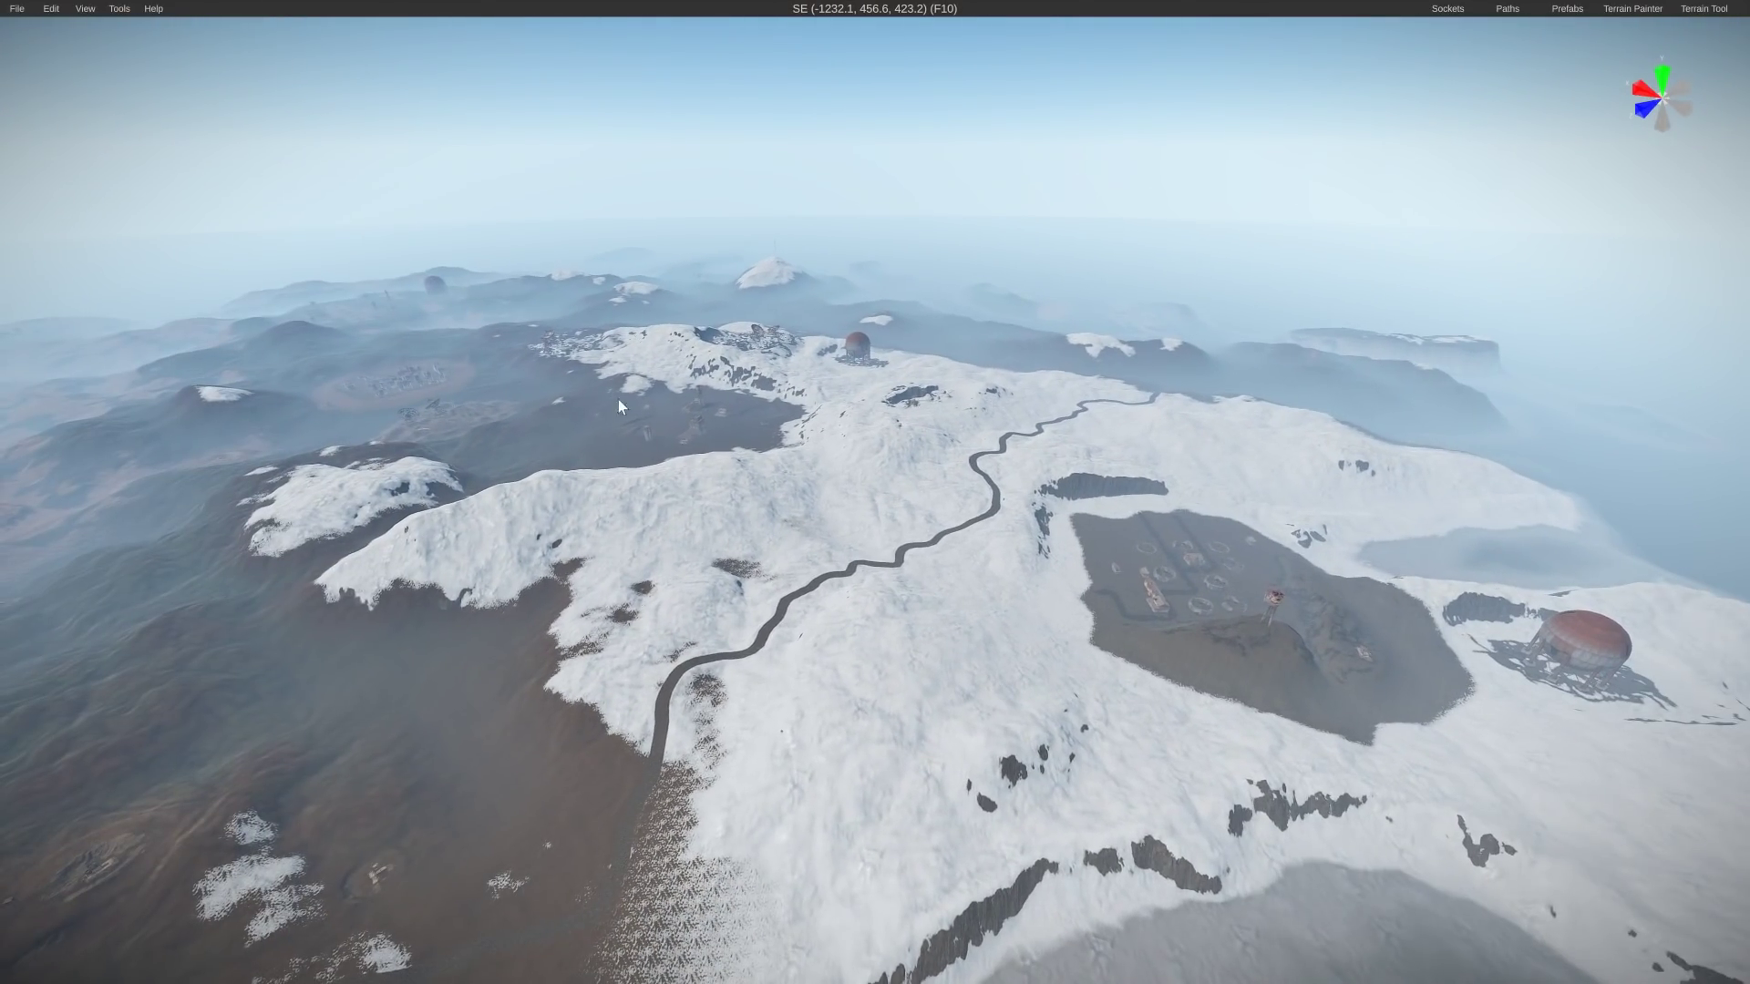
Generate ice lakes with the native procedural tools and check them in the snowy region
click(119, 10)
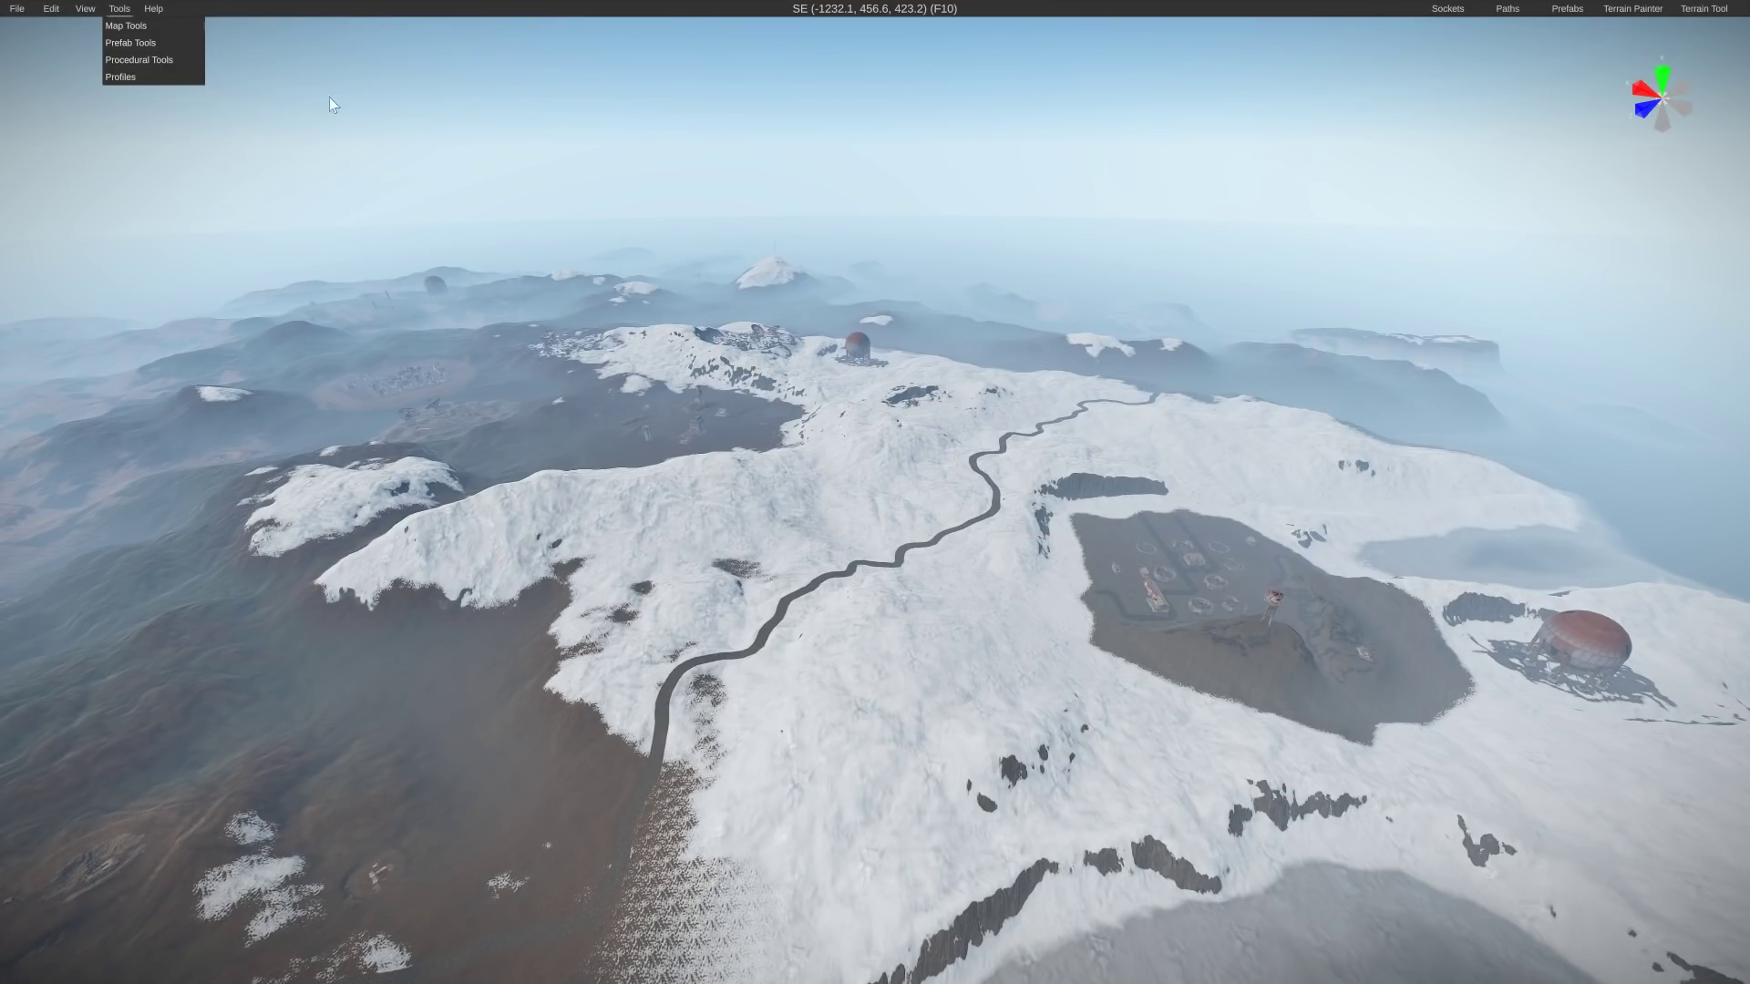
click(435, 314)
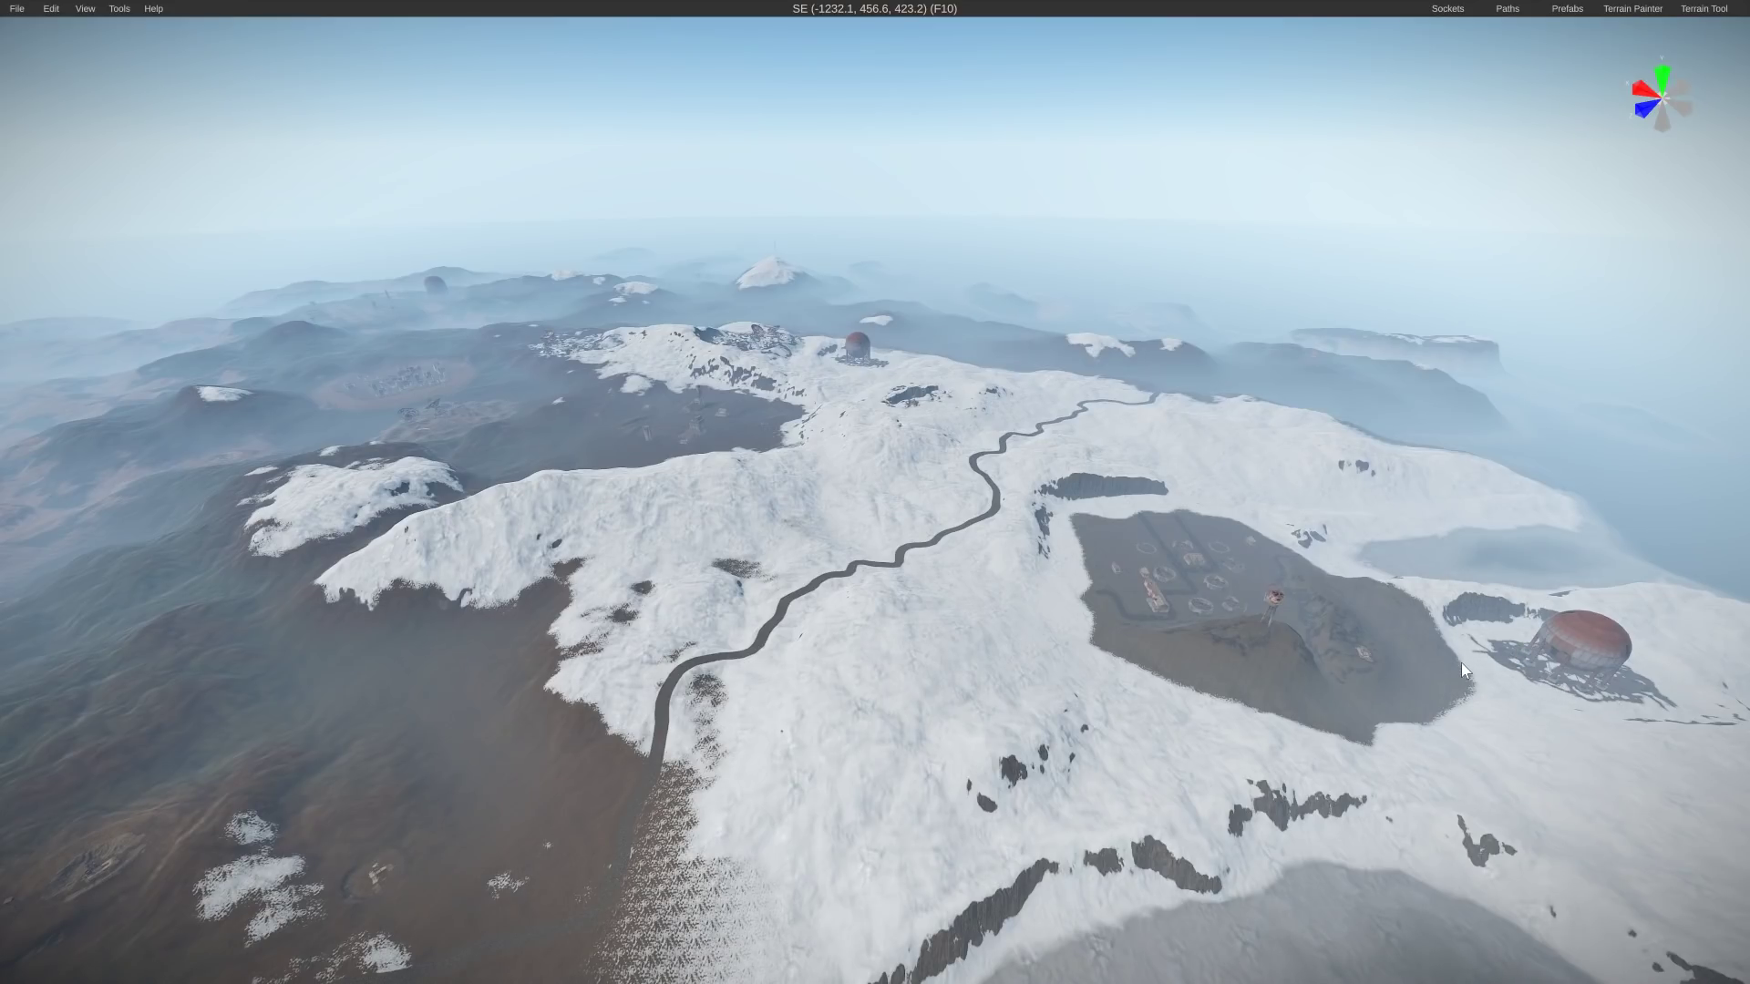
right_drag(182, 364, 903, 313)
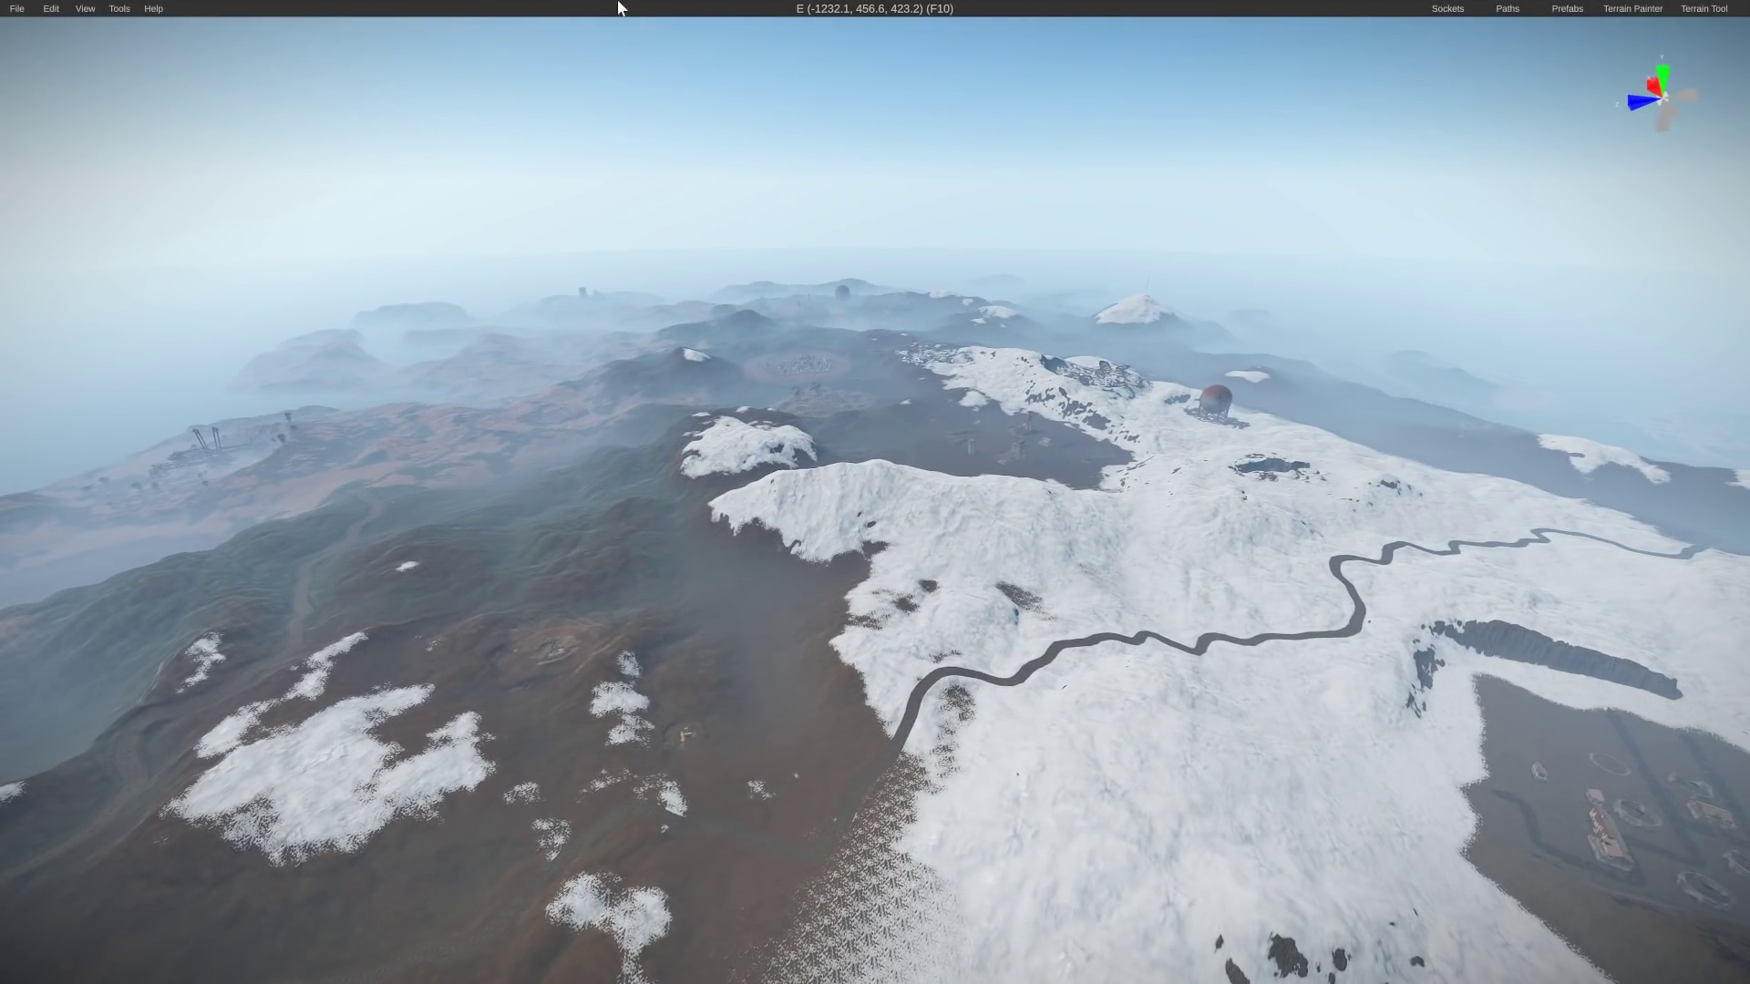
click(115, 9)
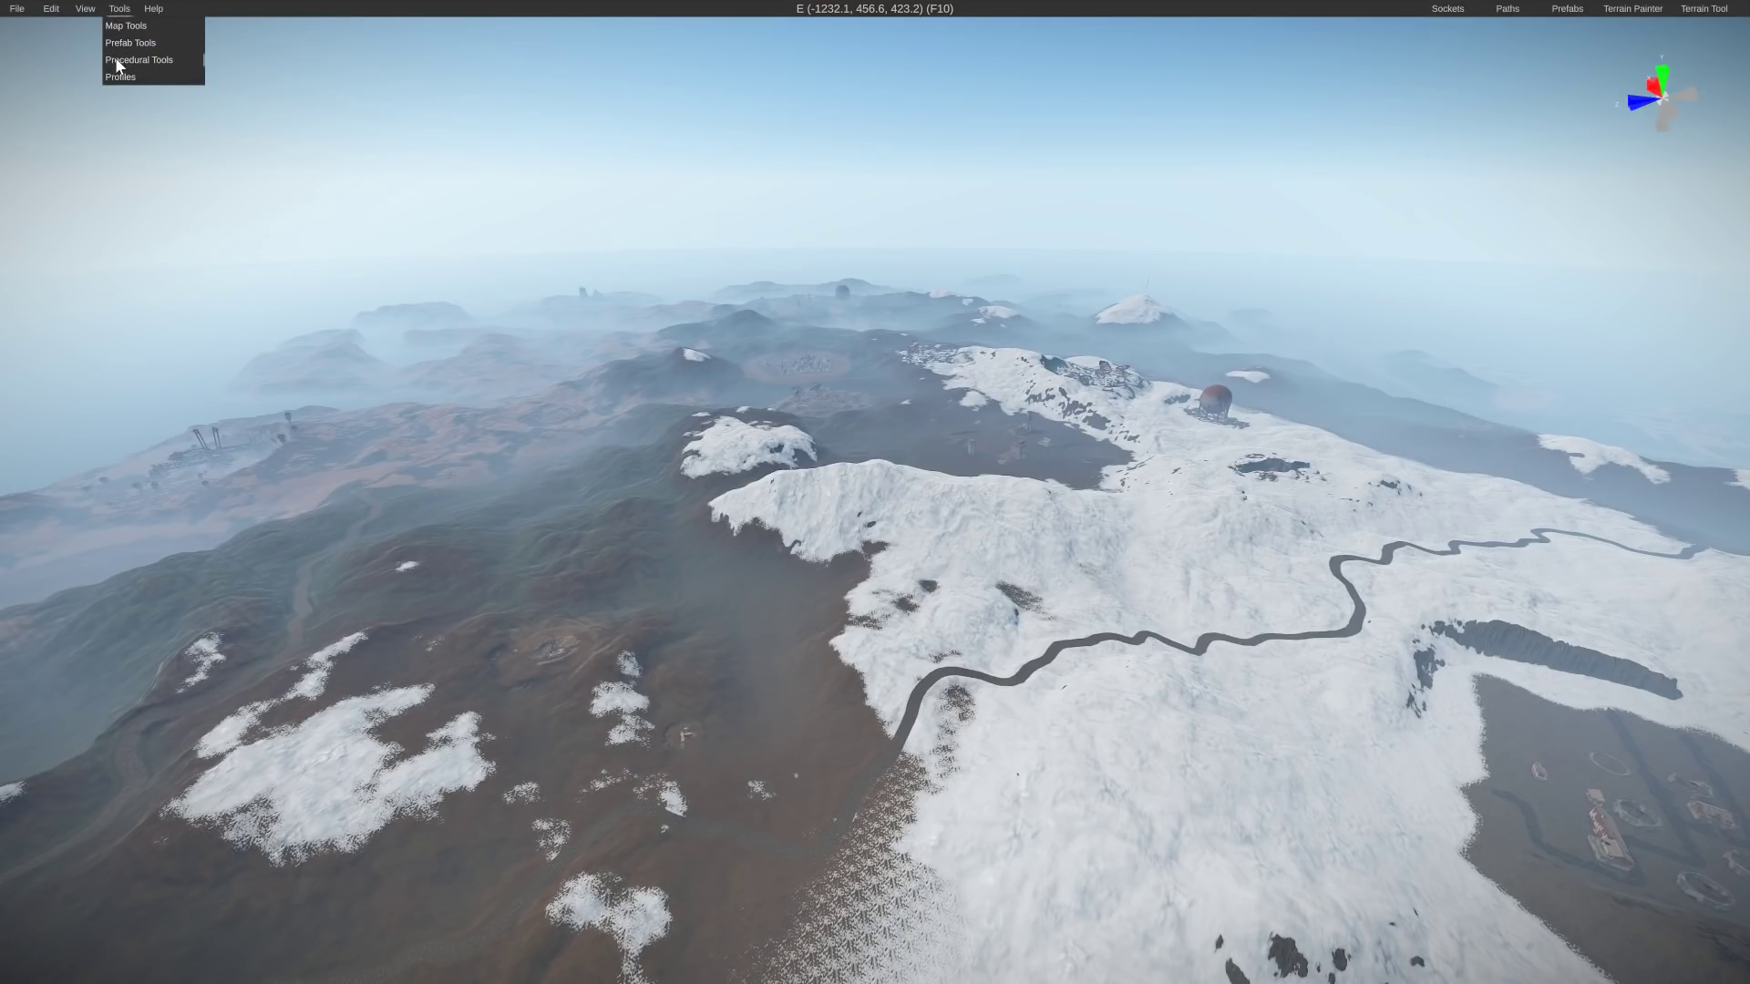
mouse_move(118, 61)
mouse_move(226, 59)
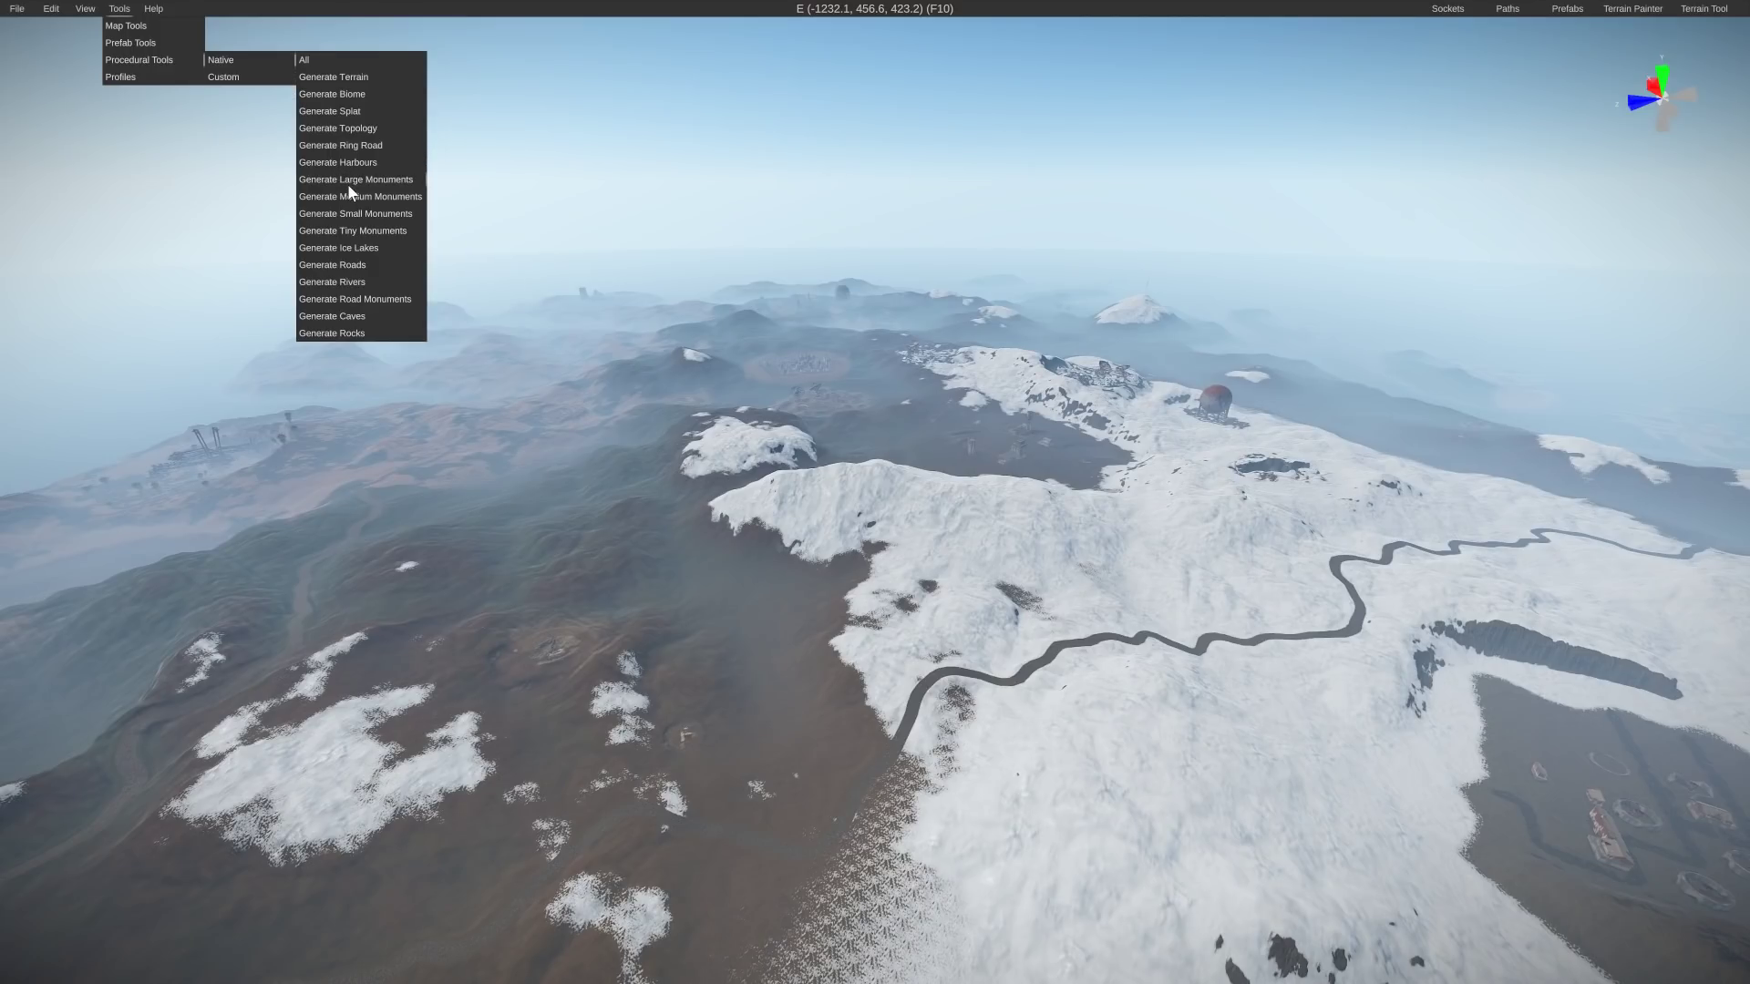
click(363, 244)
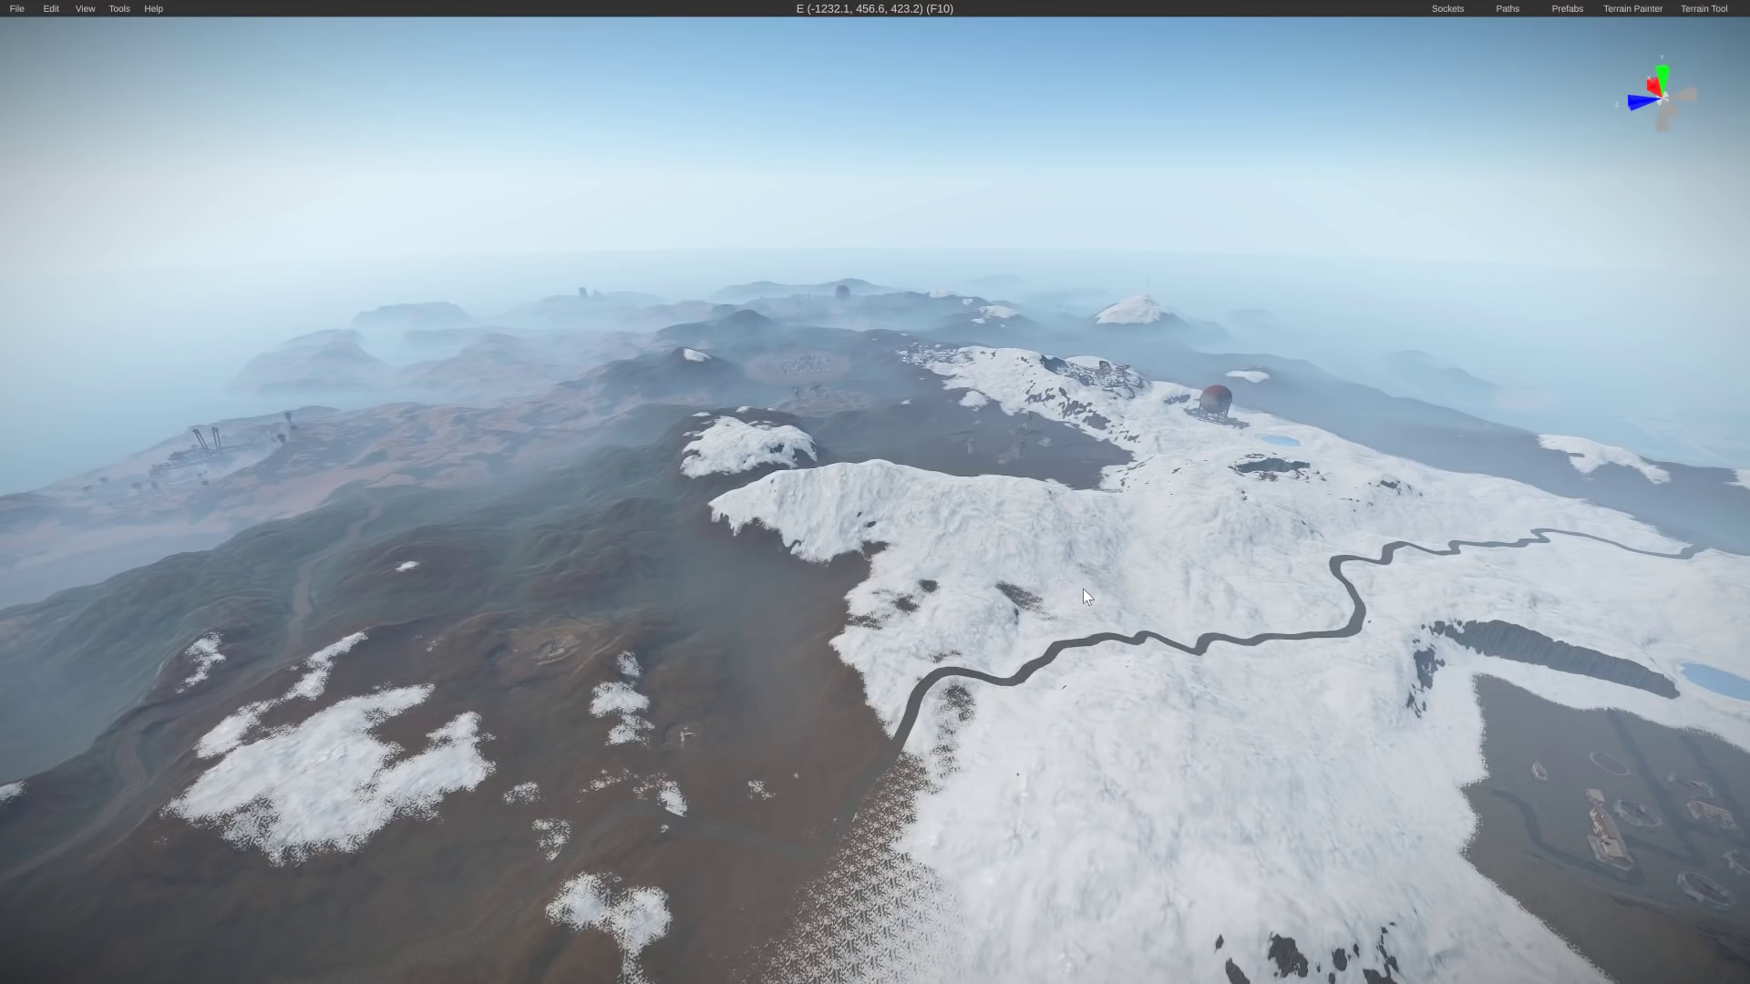
right_drag(1082, 588, 1361, 718)
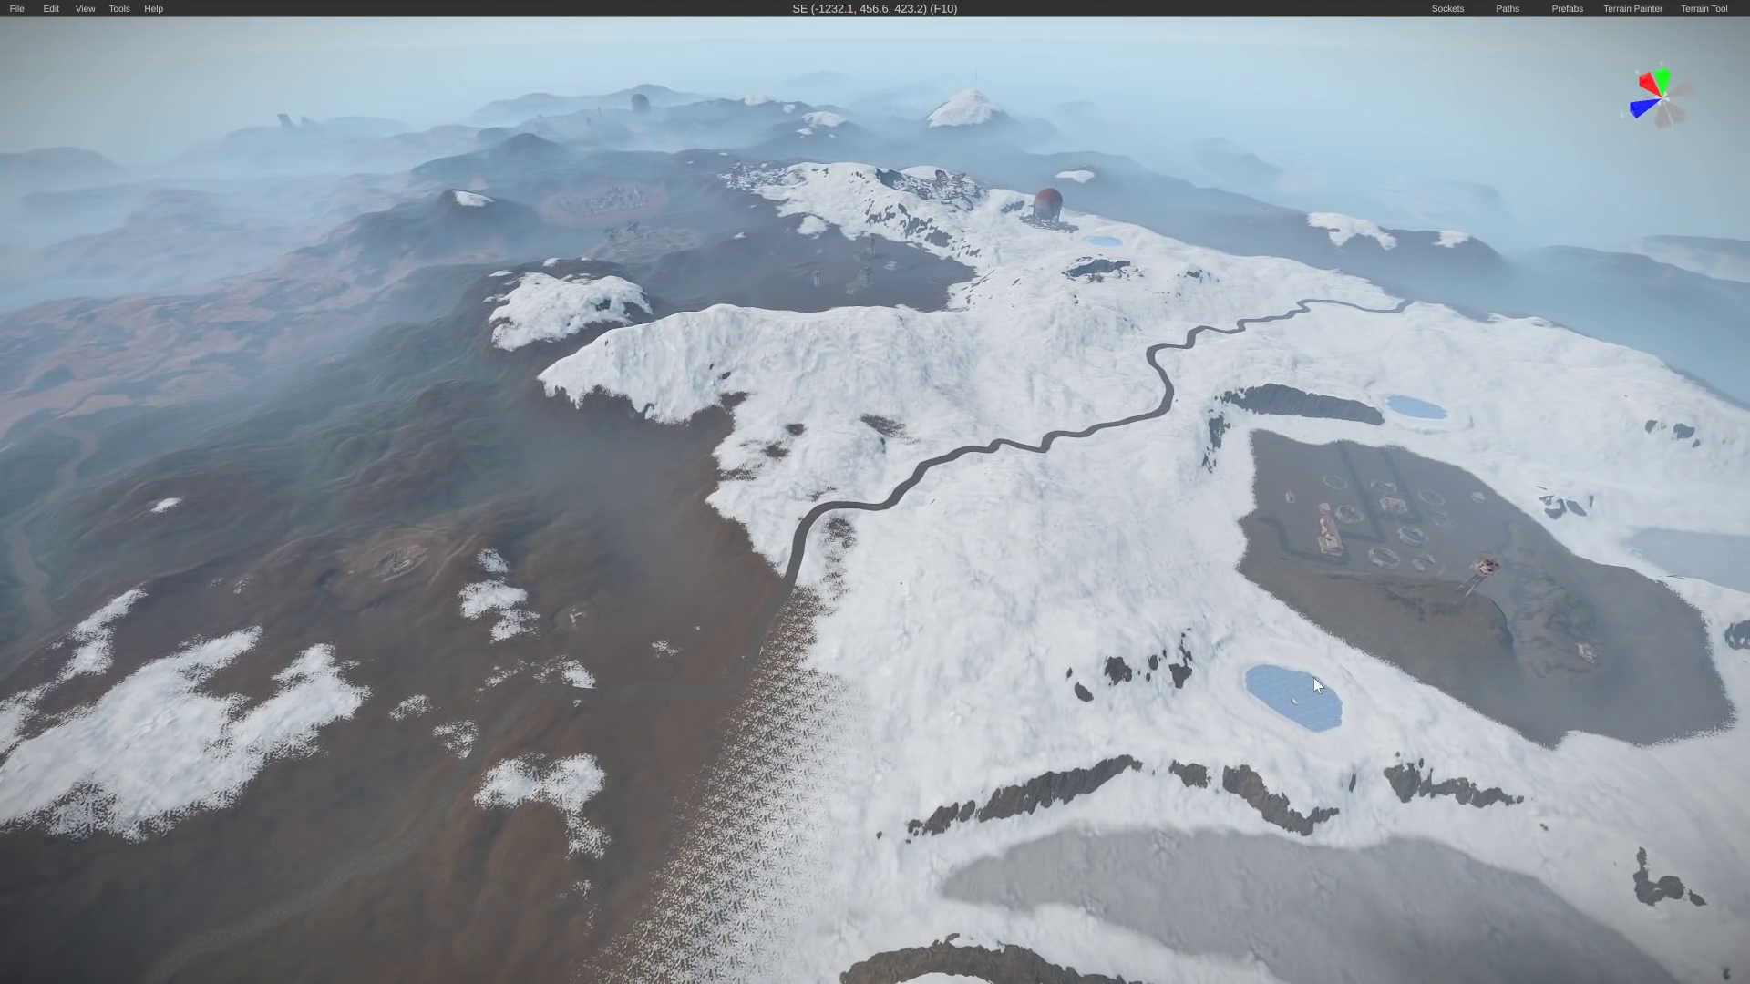
Generate a further set of small monuments with the native procedural tools
click(128, 13)
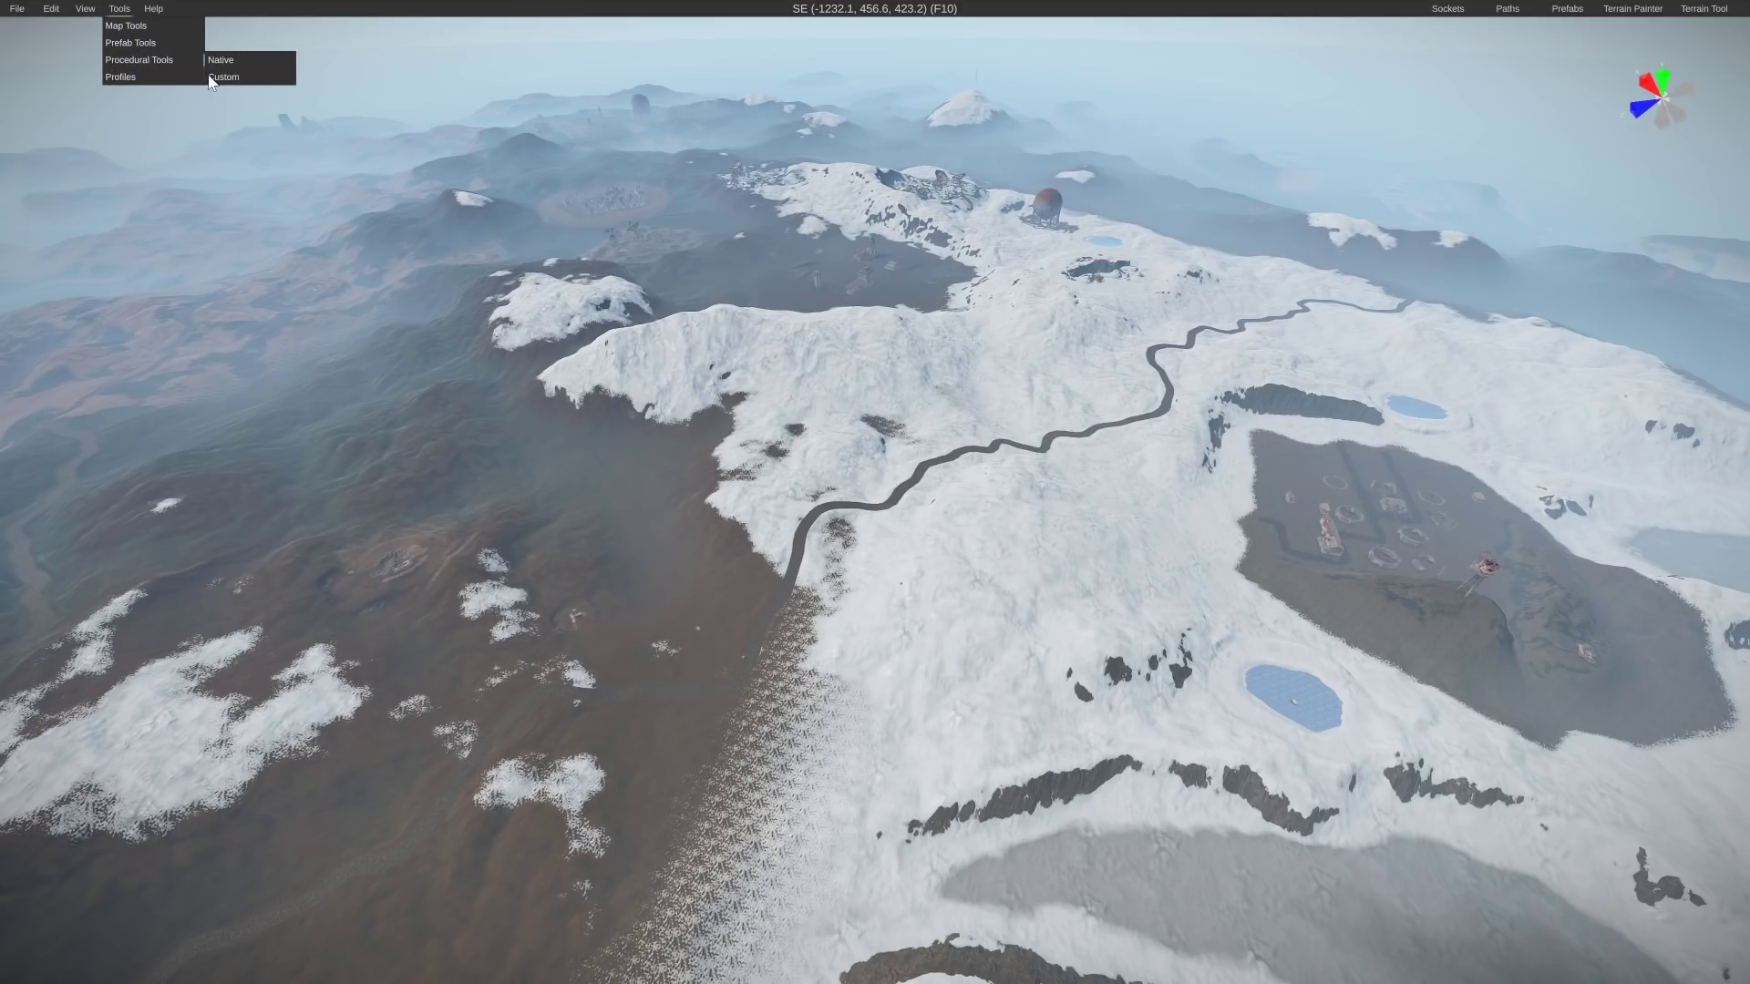
mouse_move(217, 60)
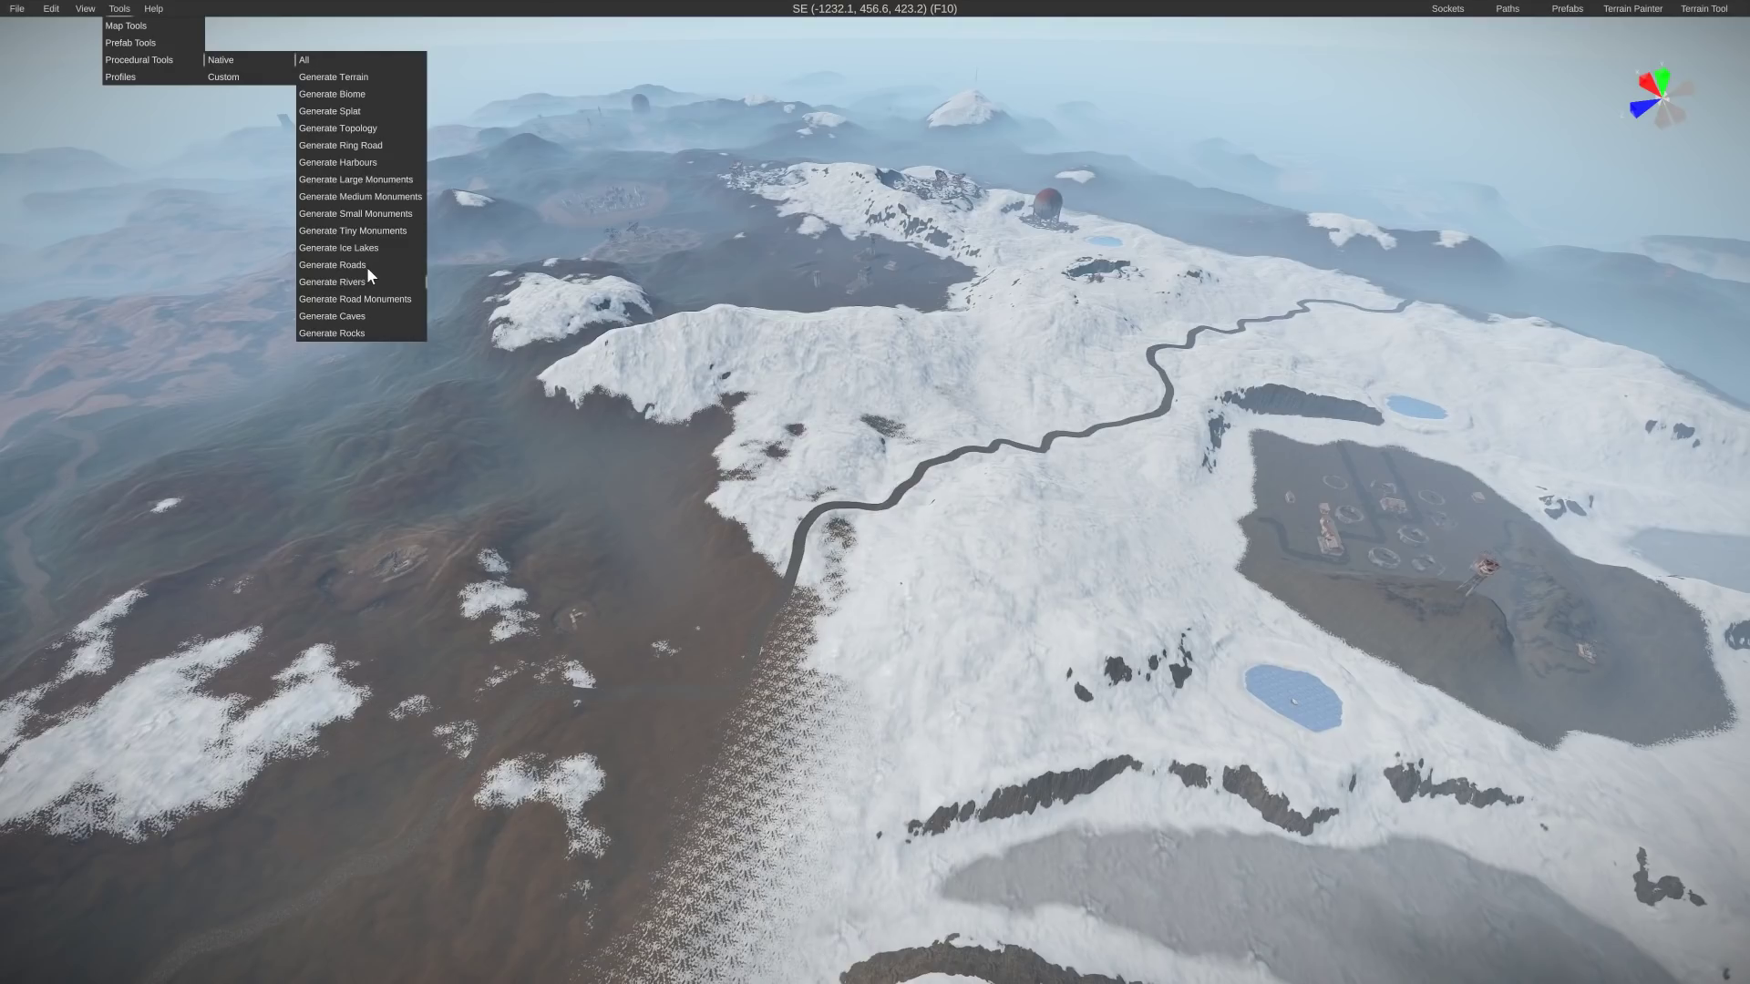
mouse_move(359, 266)
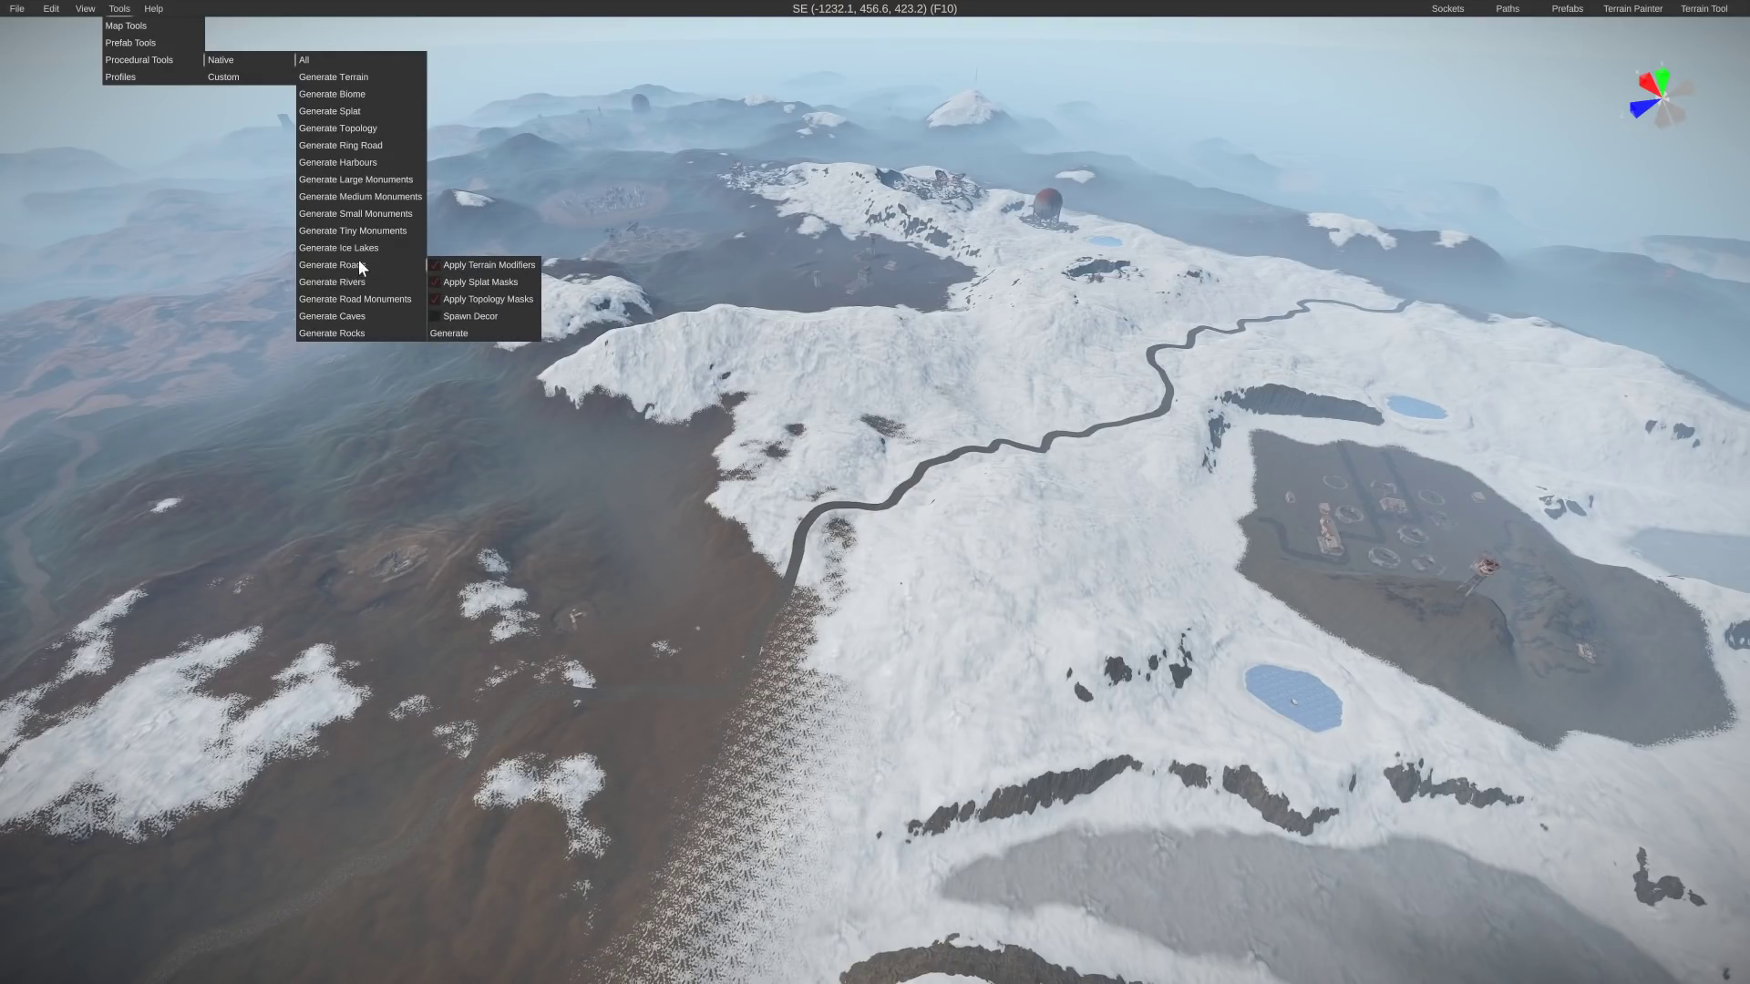
click(342, 213)
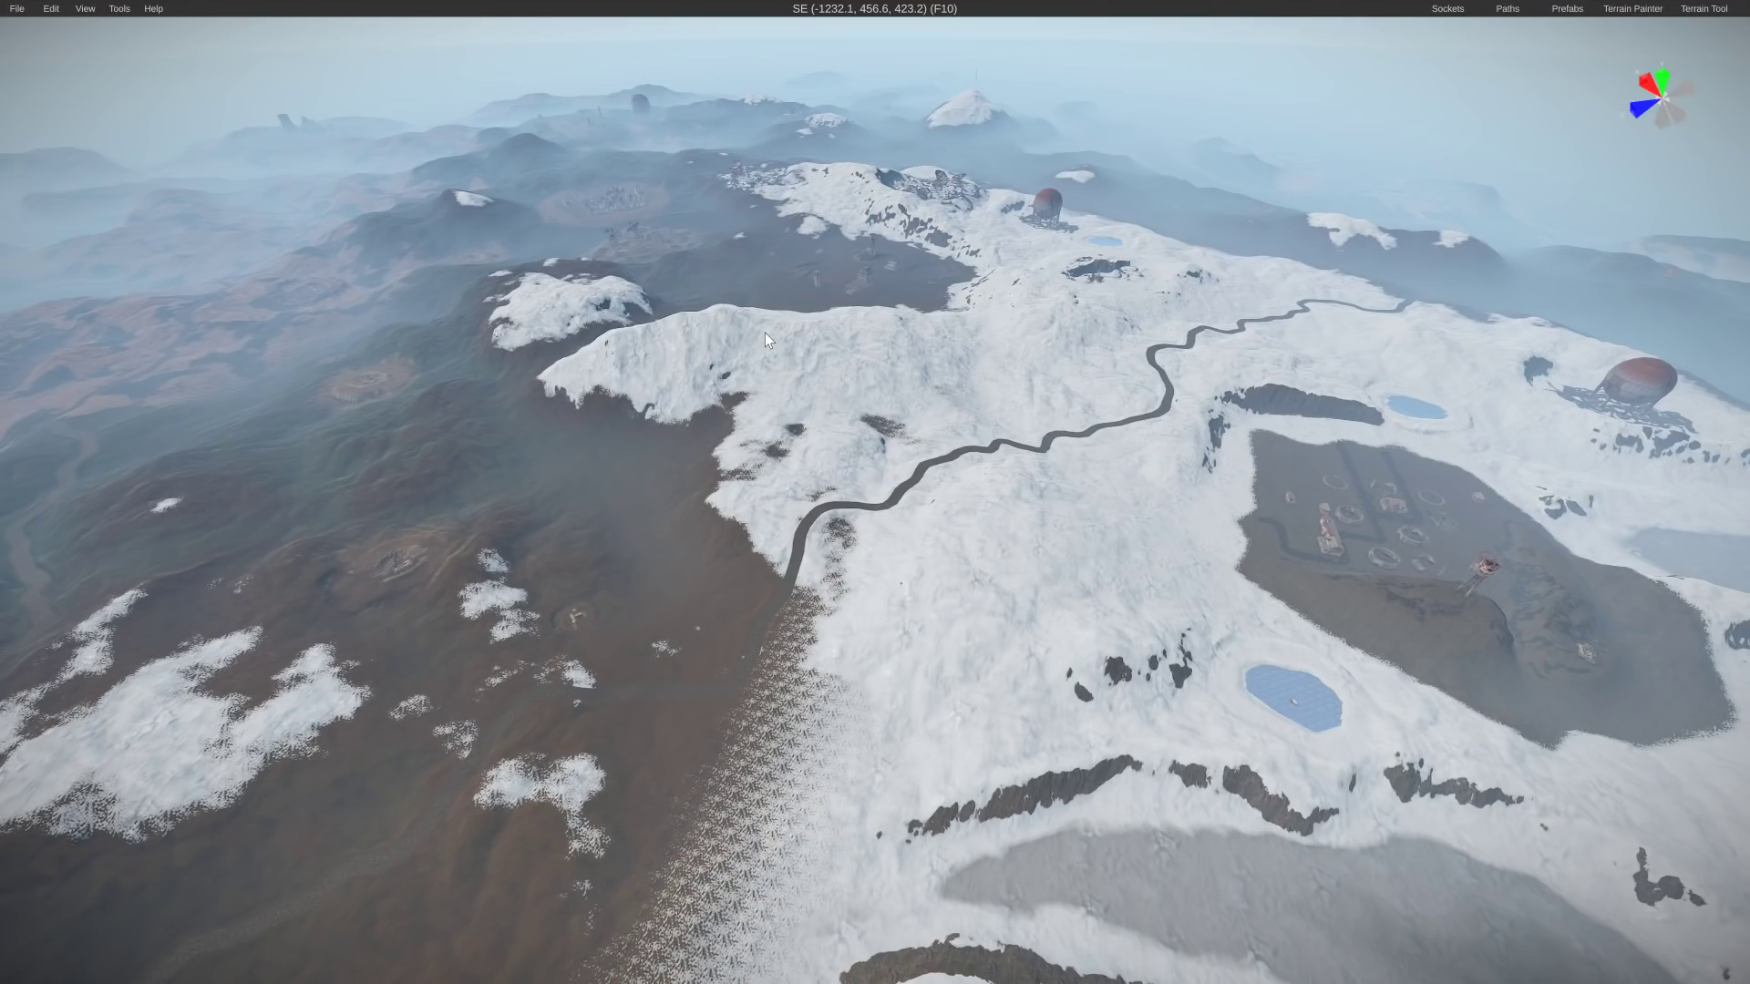
Run the native procedural medium monument generation once more
right_drag(763, 332, 1296, 357)
right_drag(1020, 281, 460, 216)
key(w)
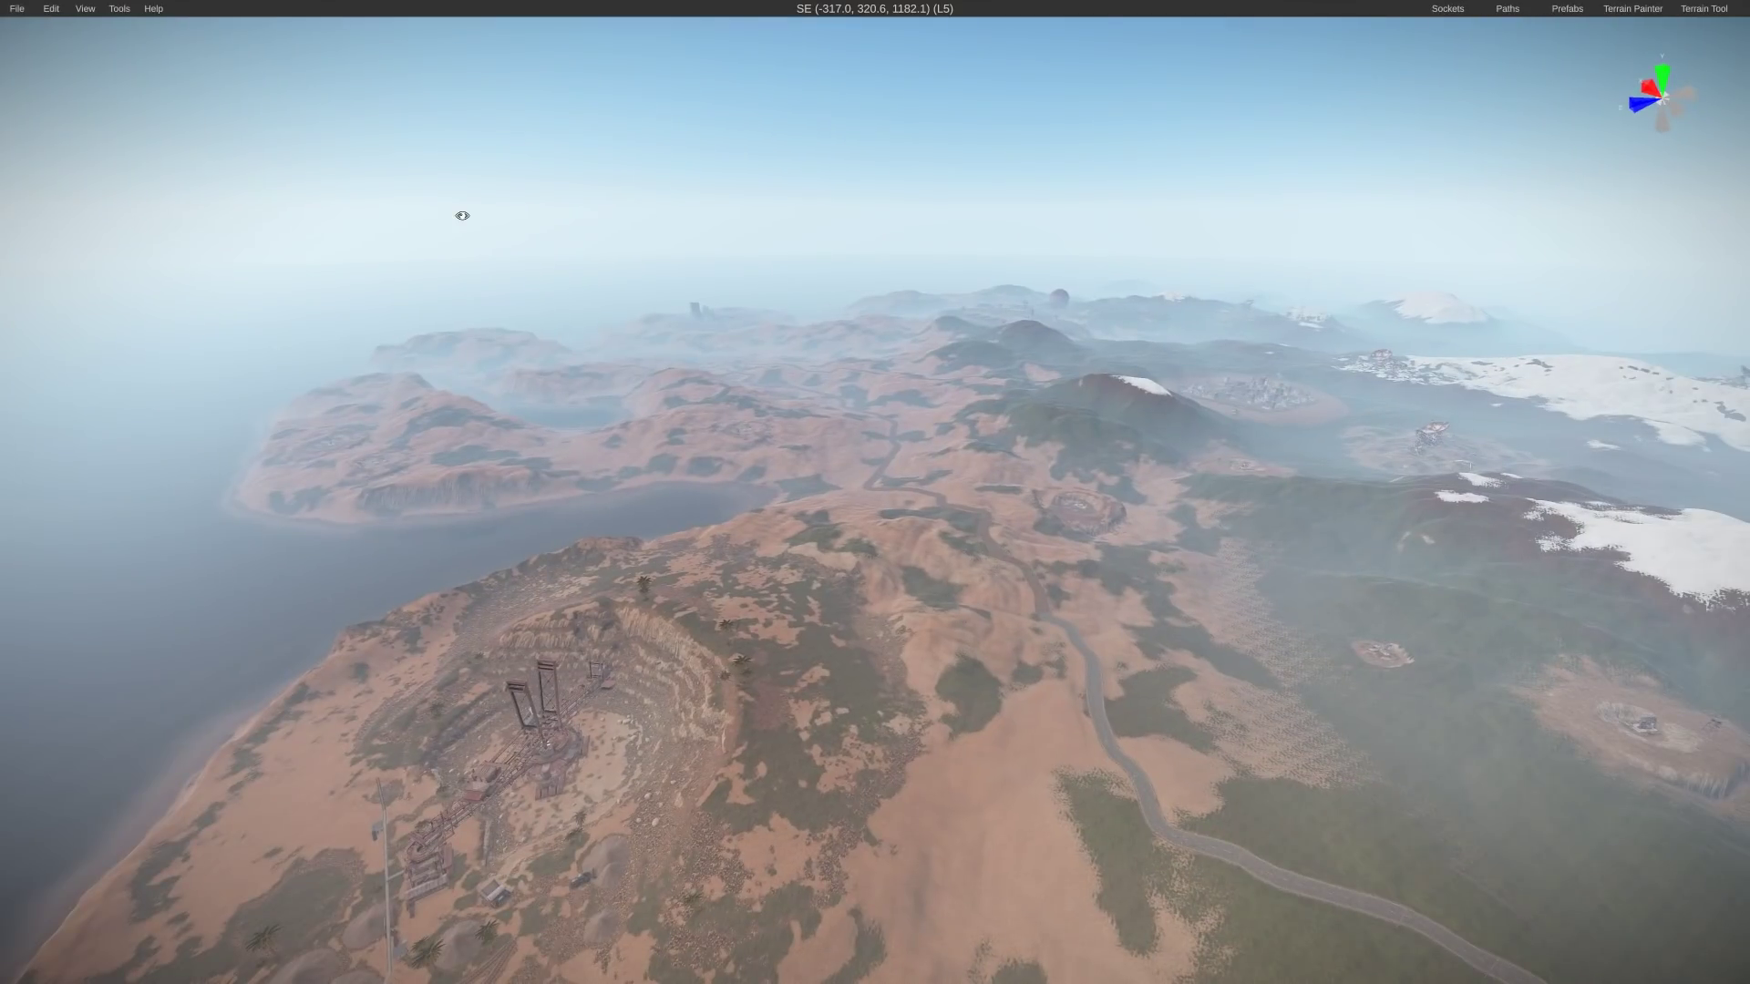
click(111, 10)
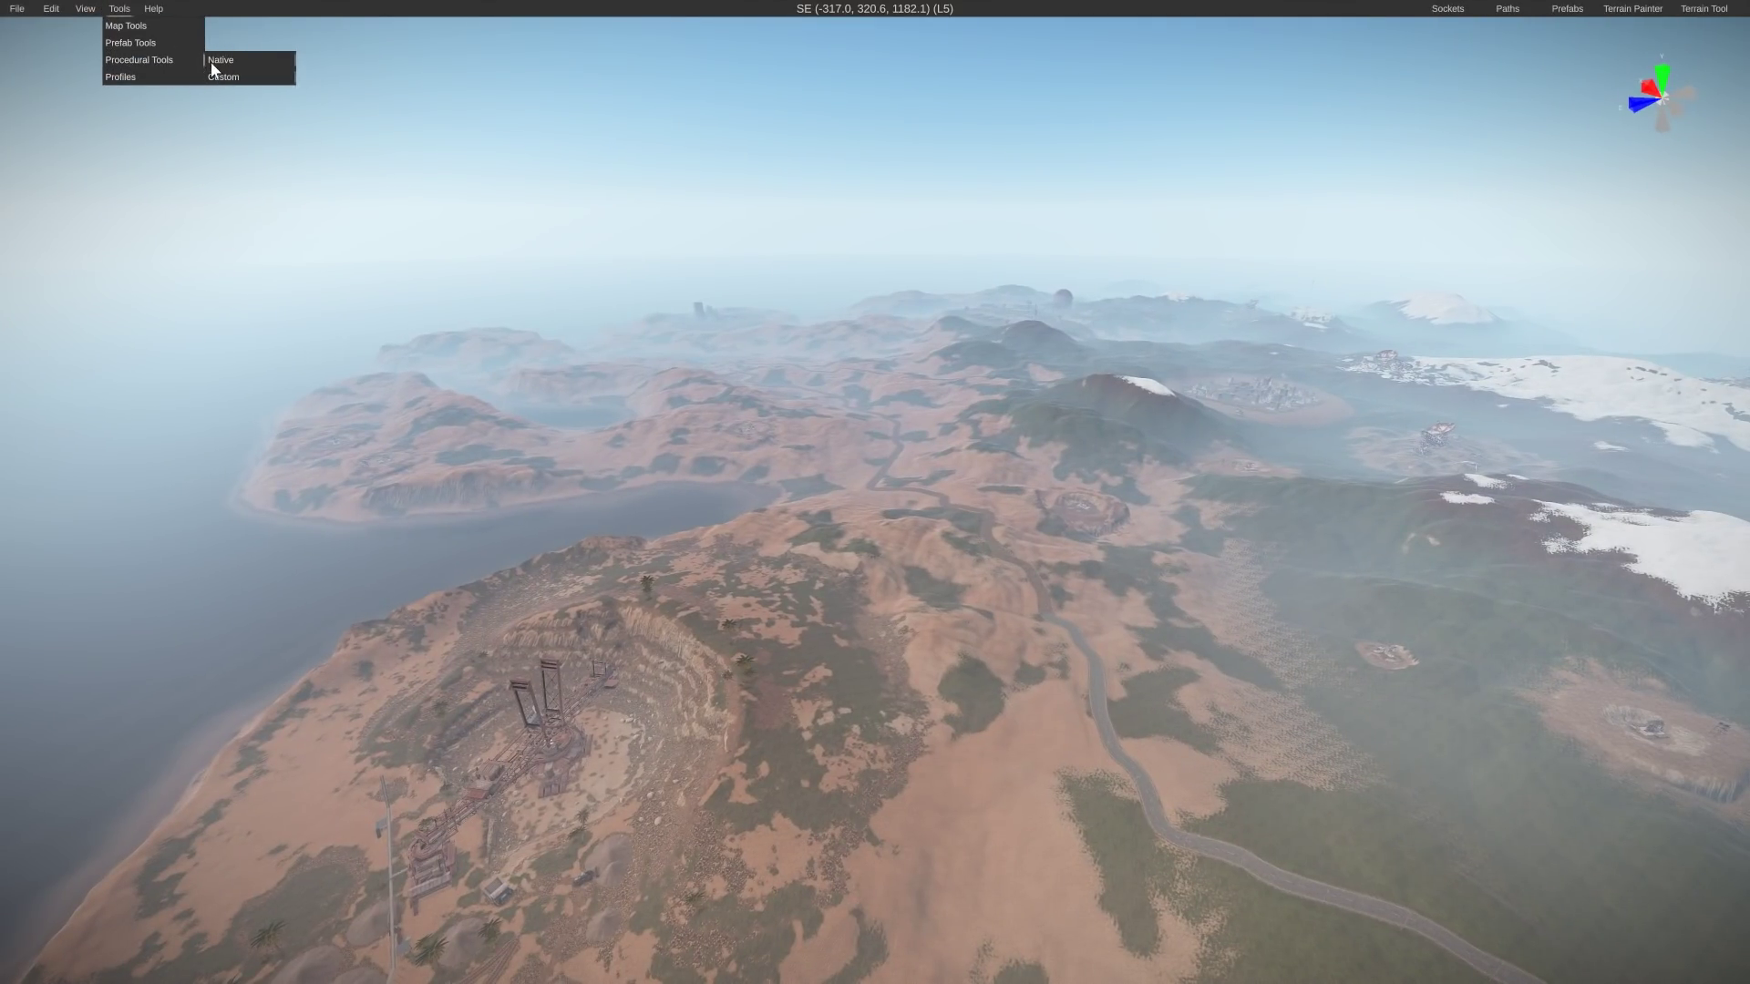
mouse_move(217, 62)
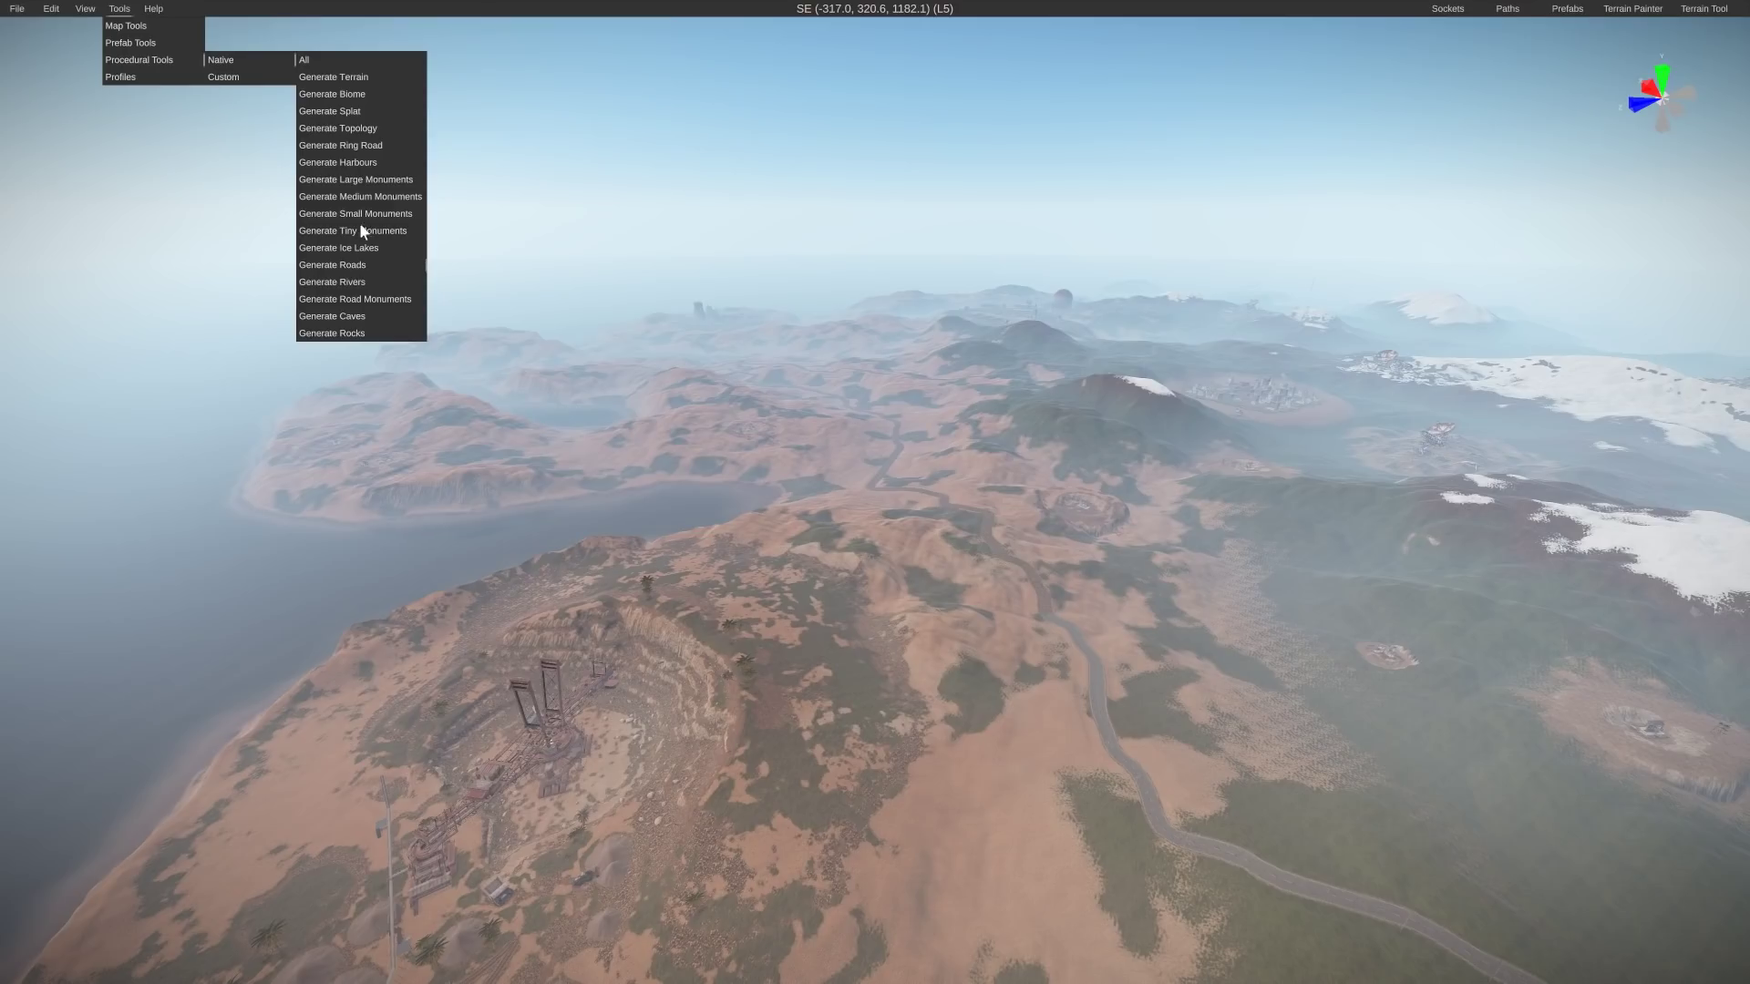
click(360, 198)
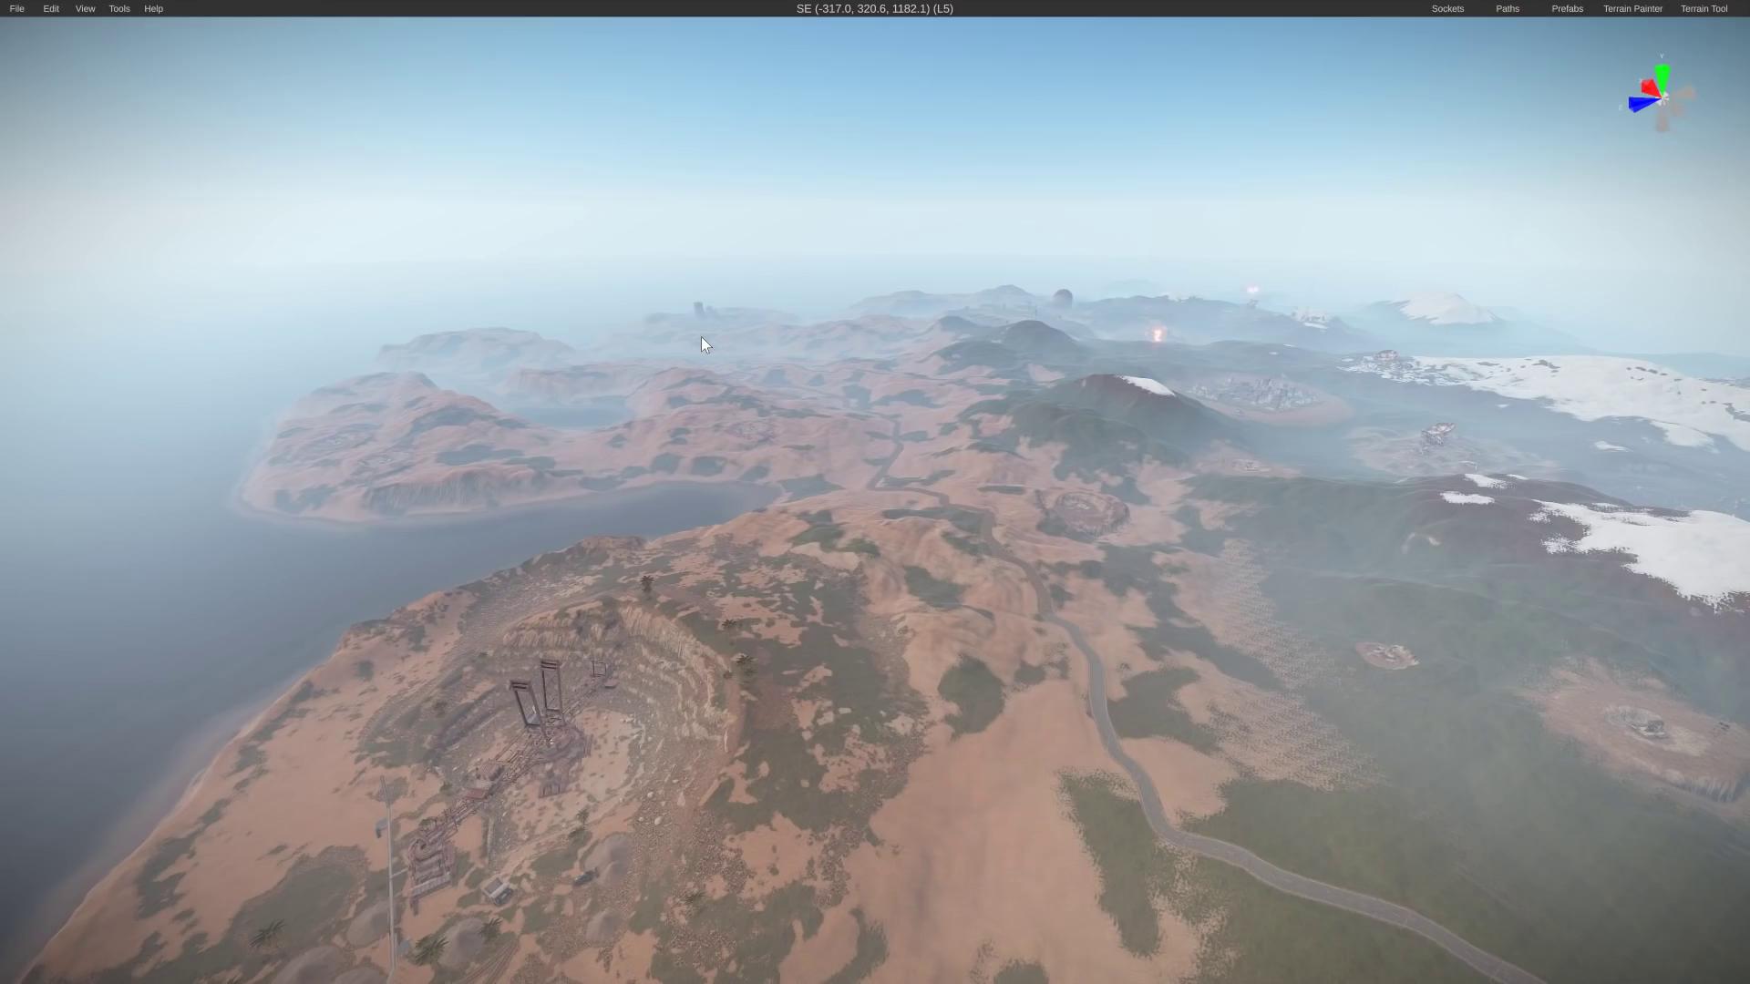
Run the native procedural large monument generation once more
right_drag(707, 338, 874, 290)
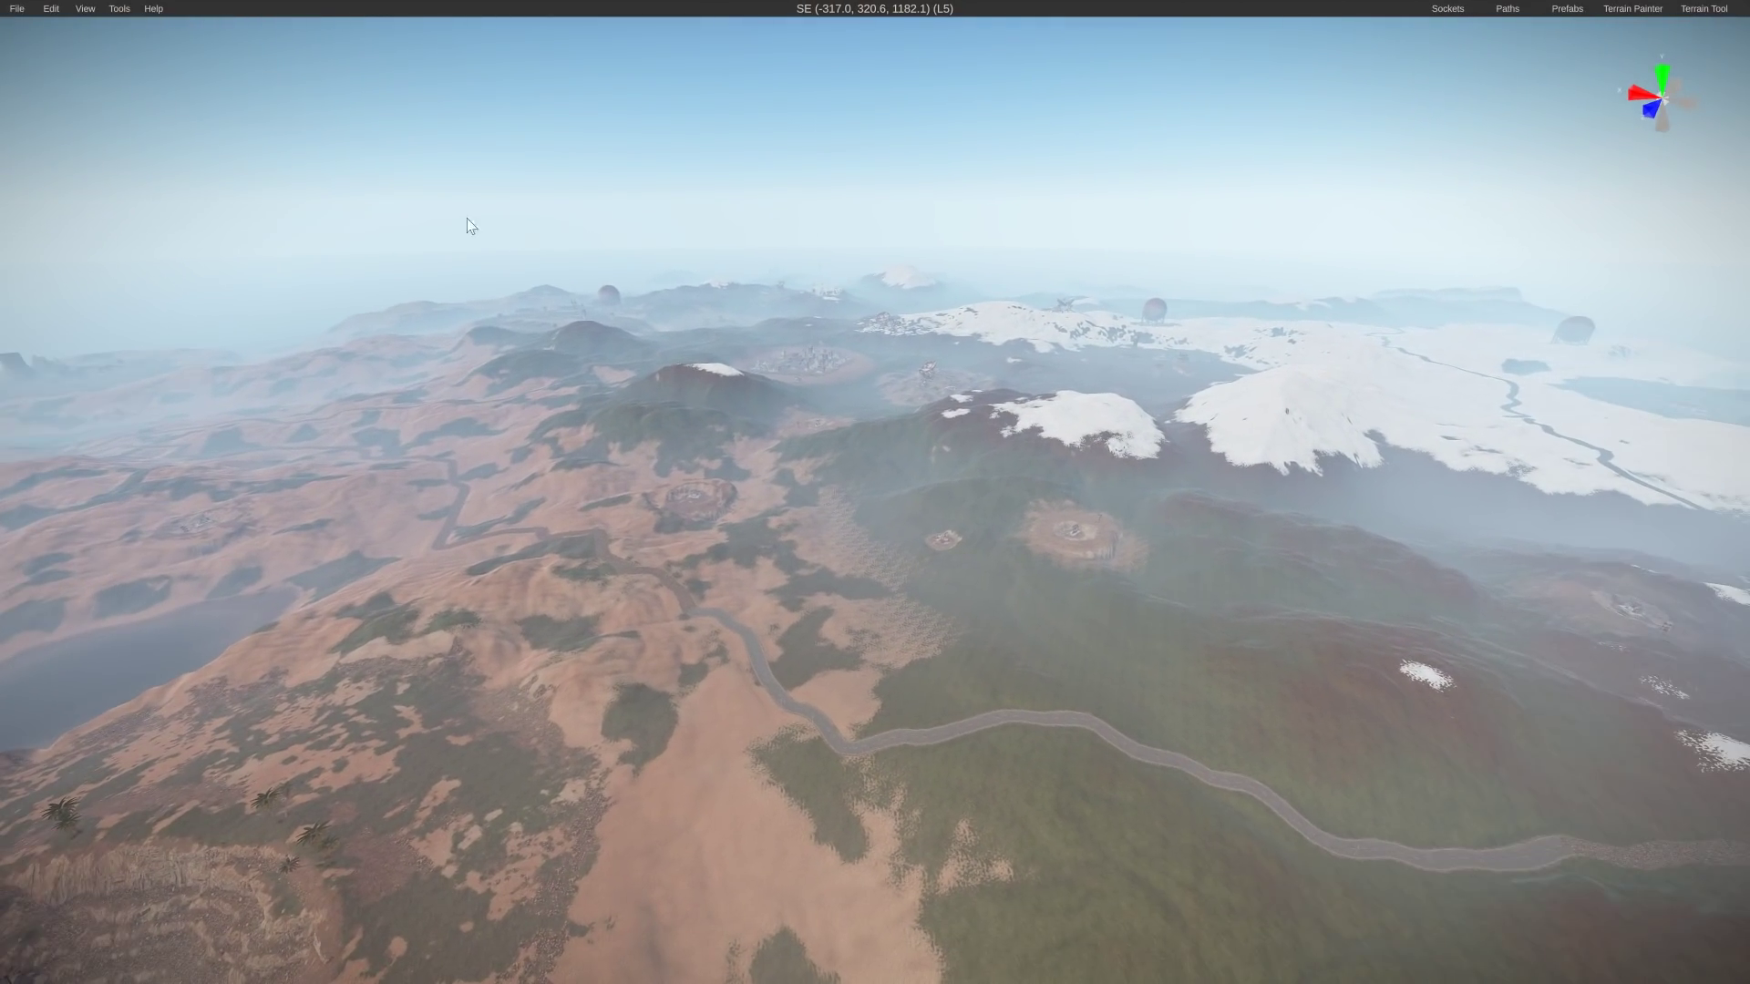
click(115, 9)
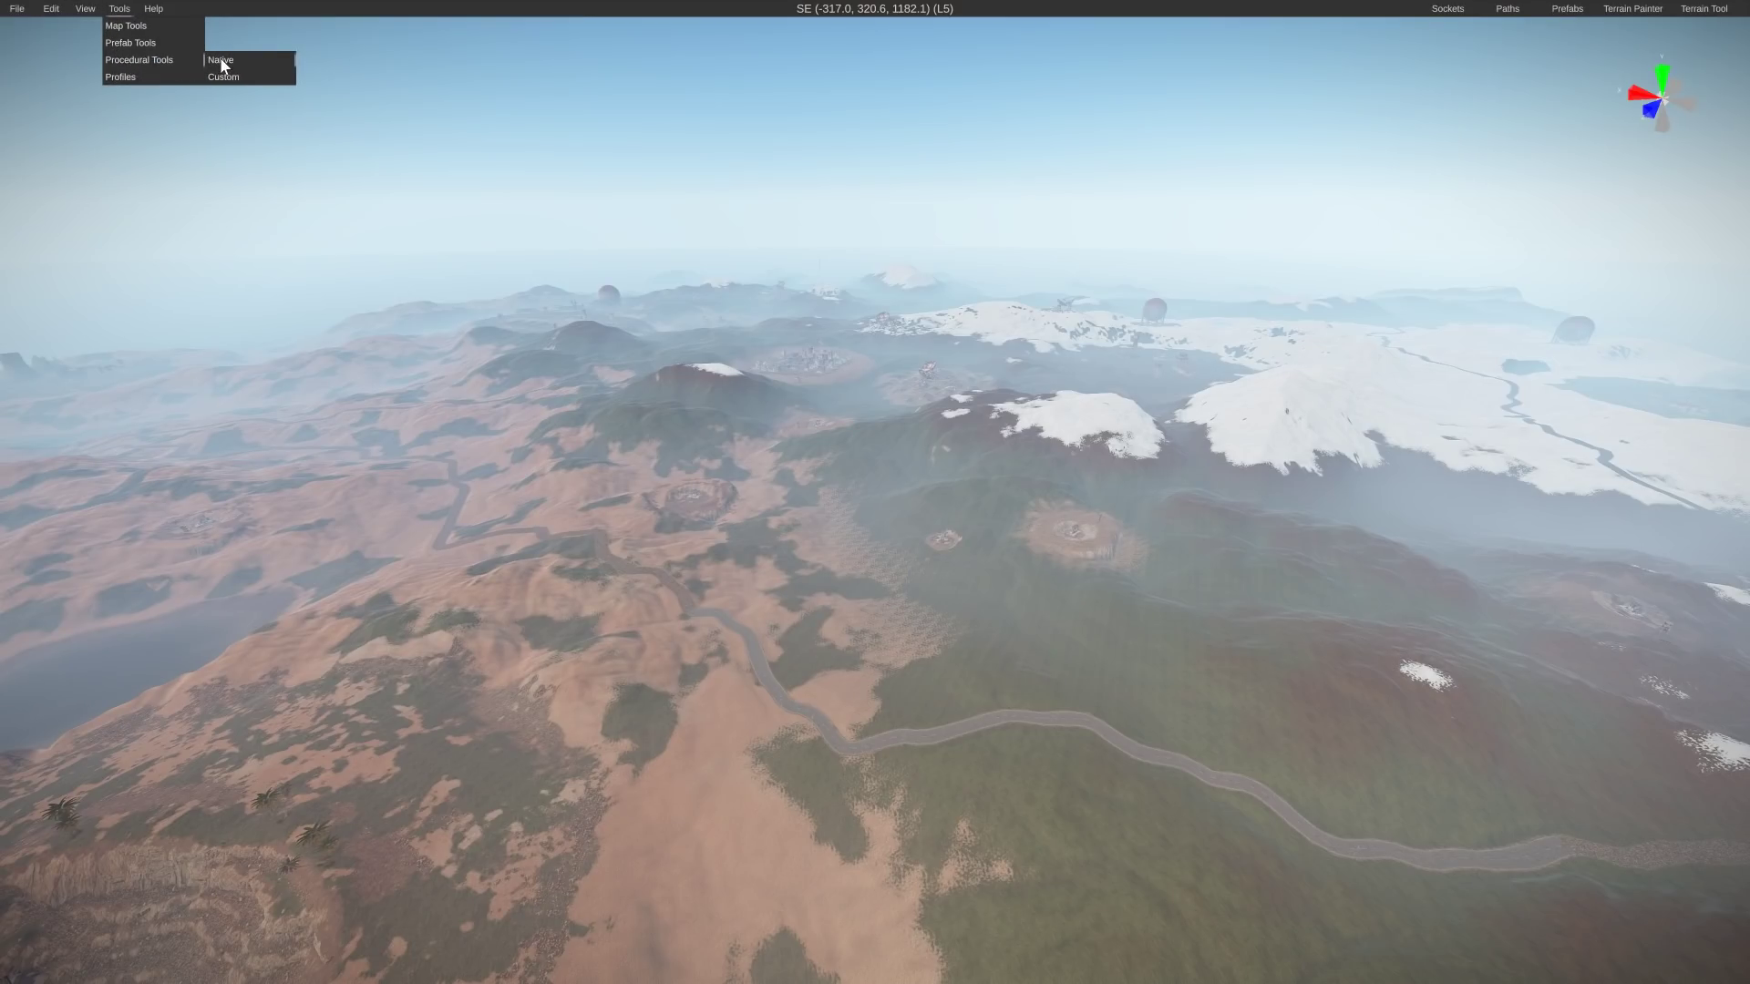
click(244, 90)
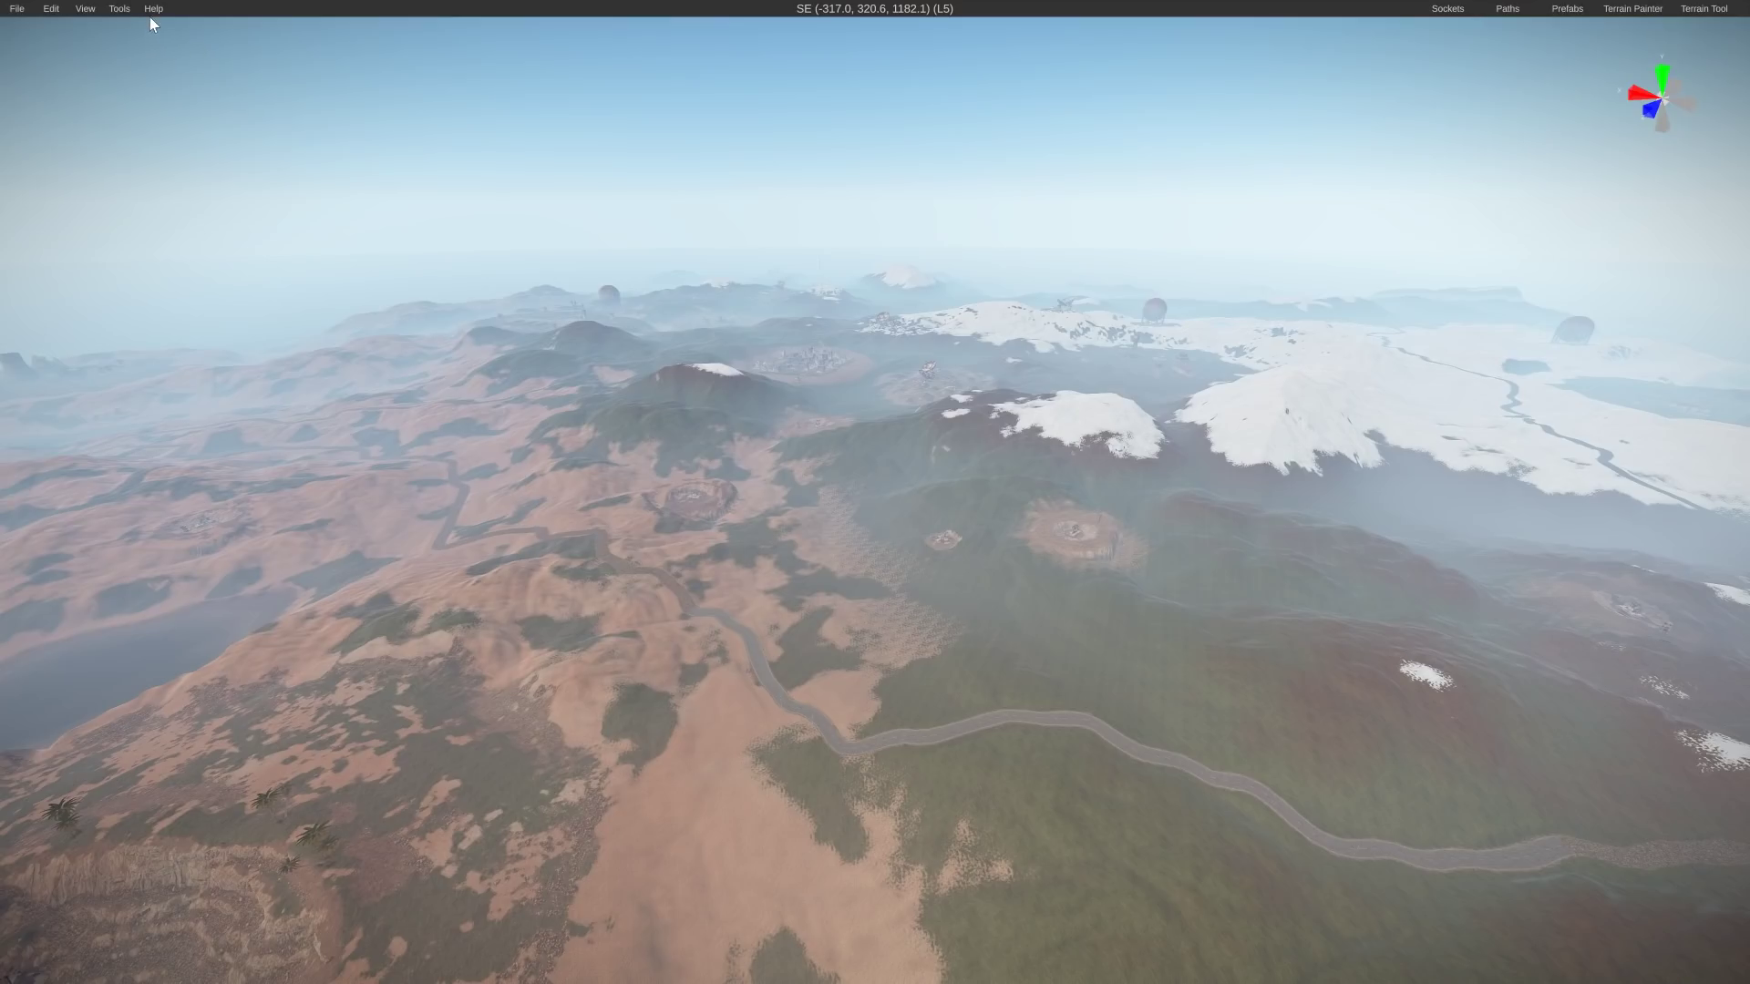
click(117, 11)
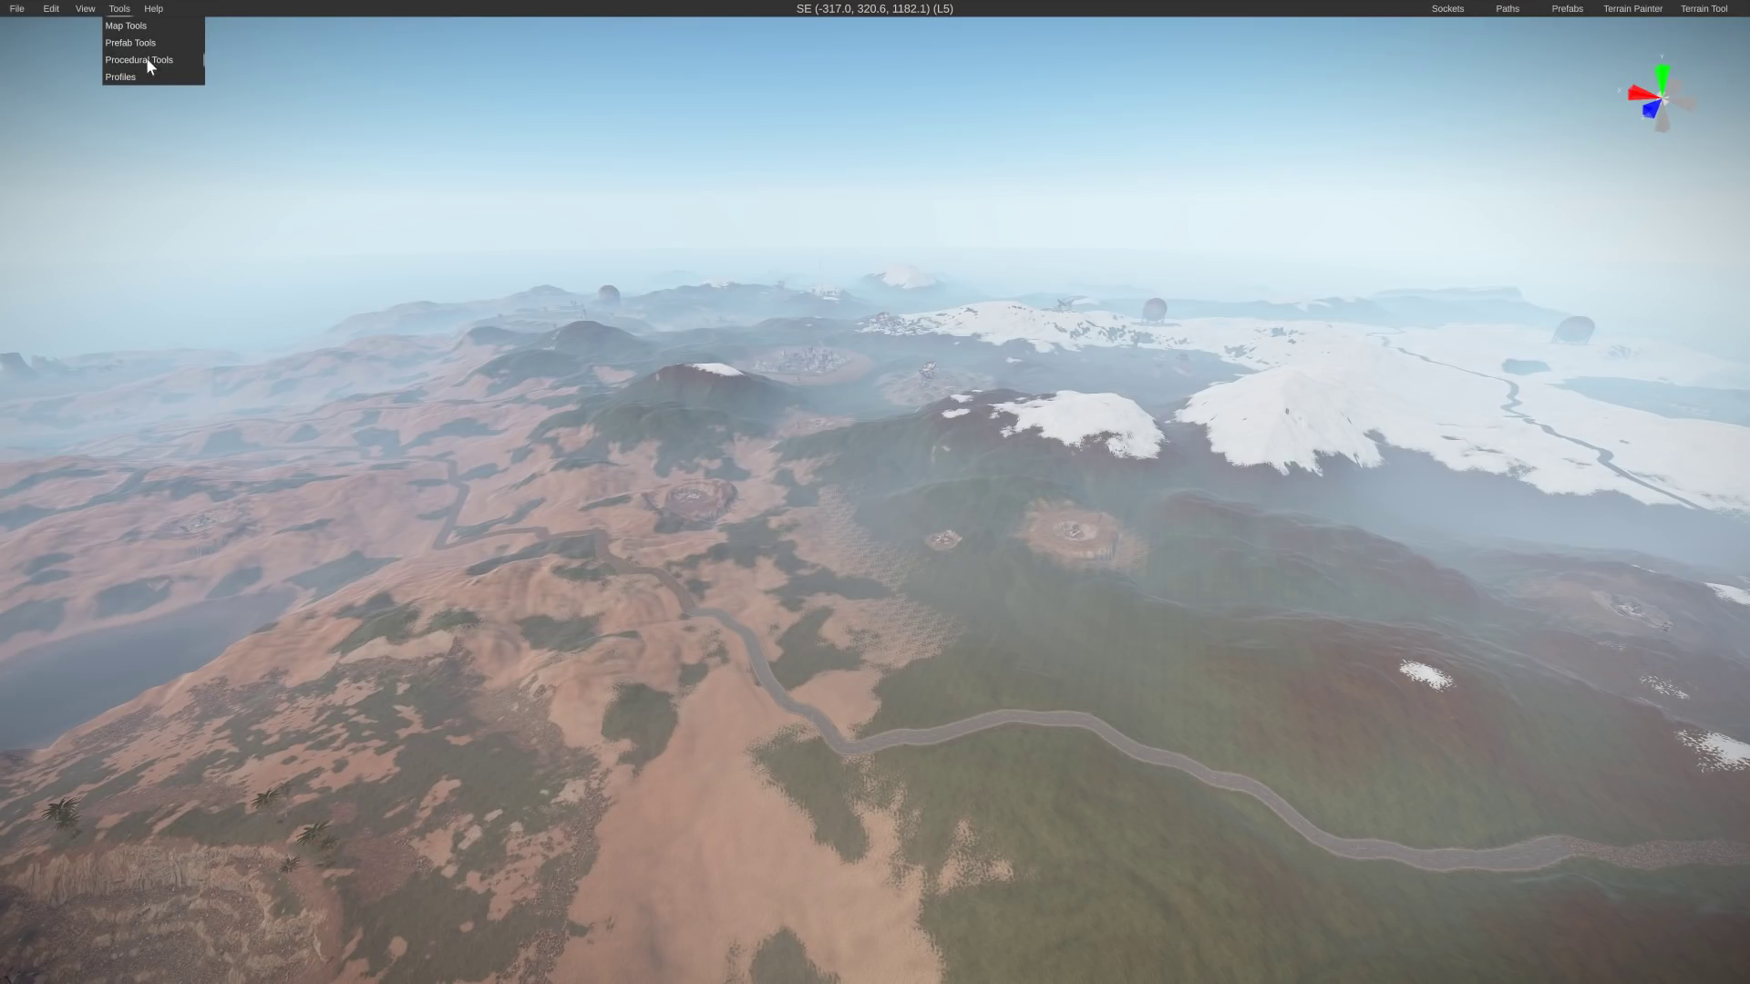
mouse_move(146, 60)
mouse_move(272, 81)
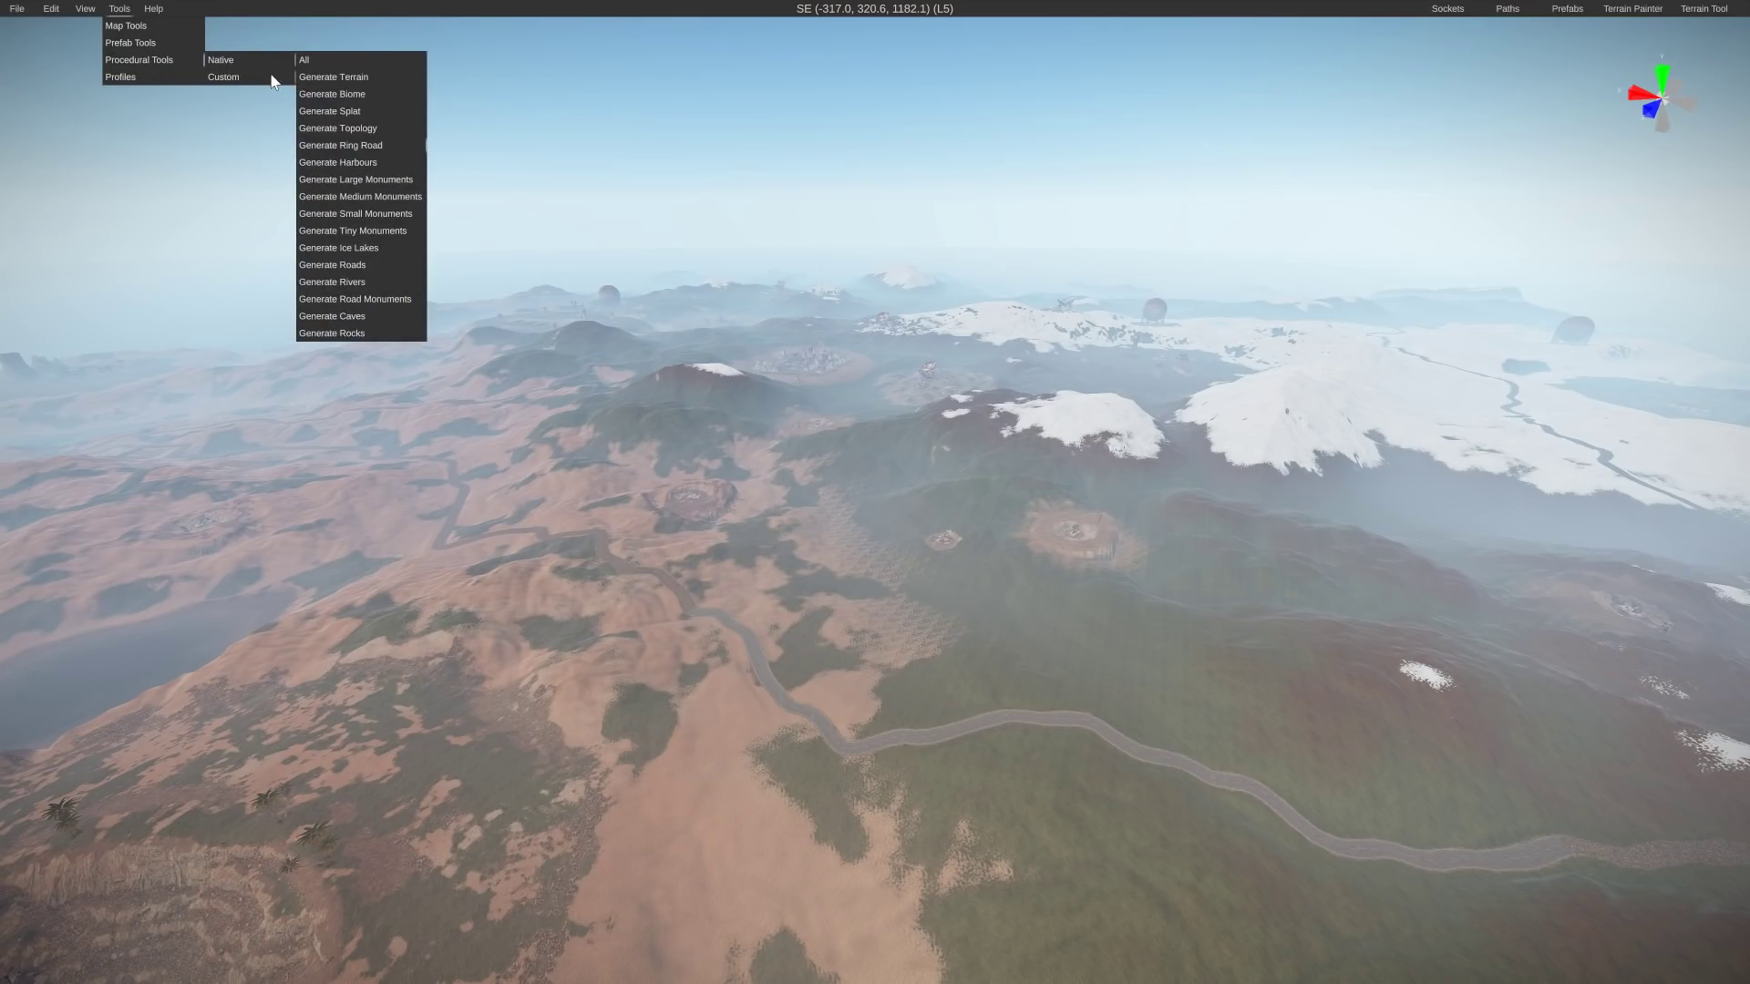
click(348, 184)
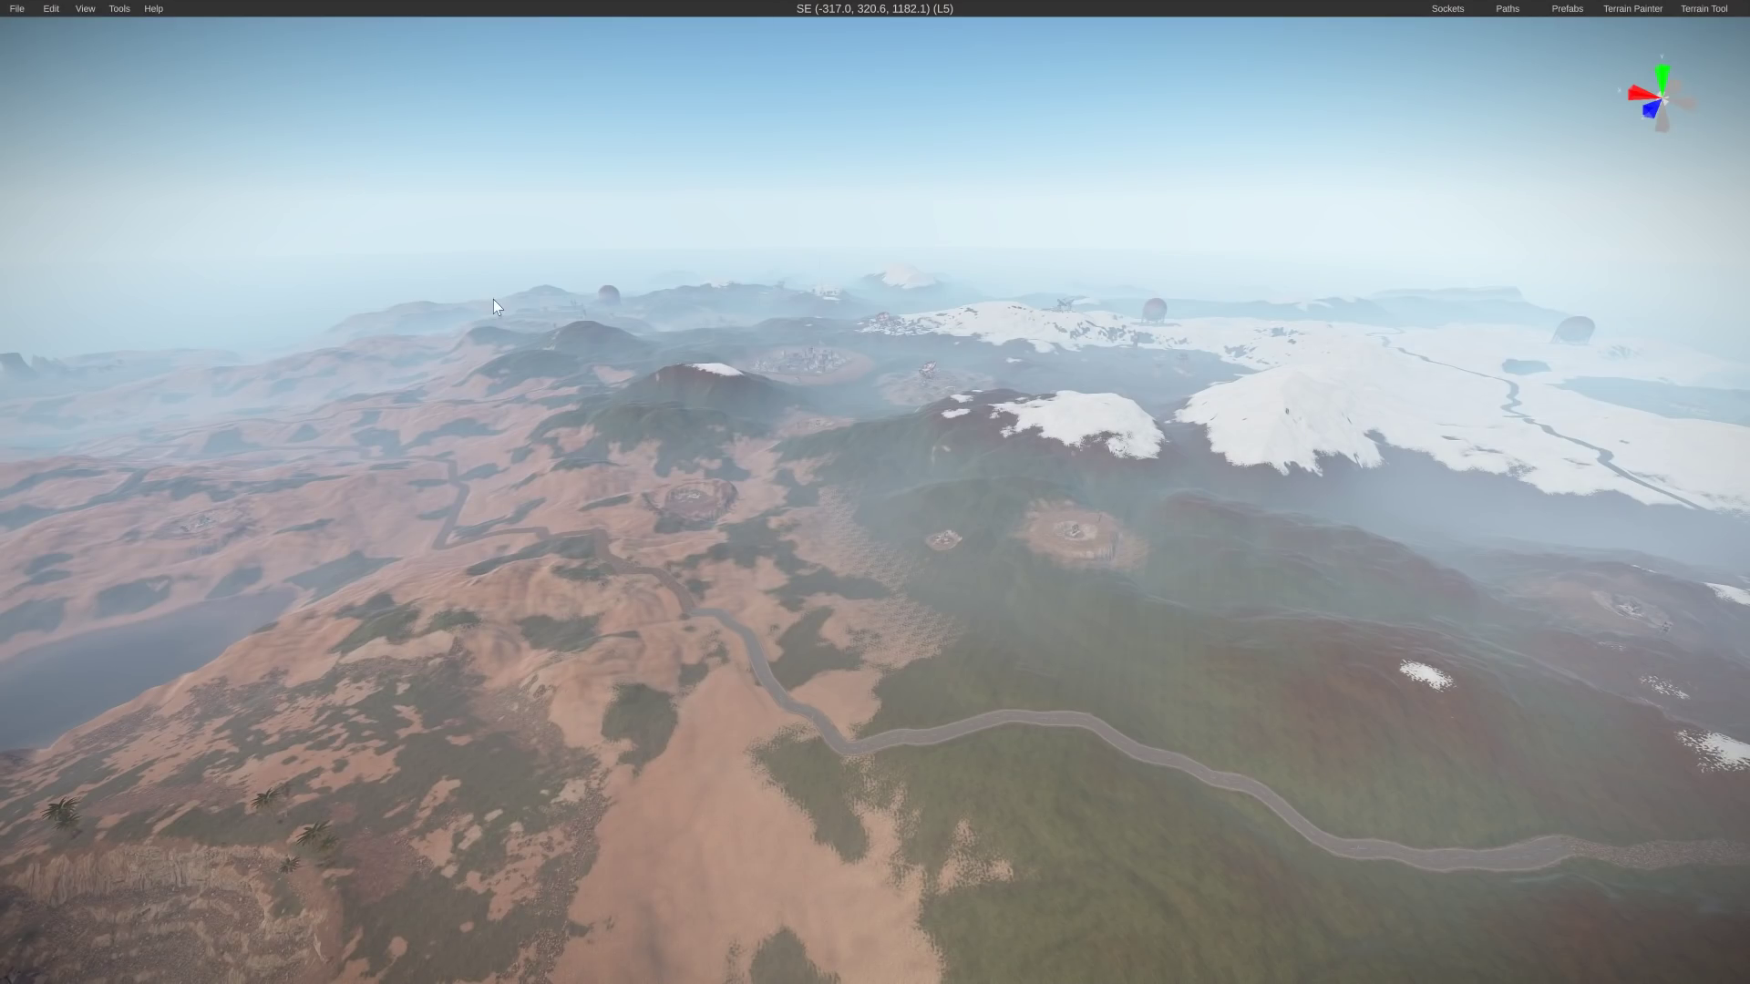
Update the overhead map and examine the monuments, ring road, harbours and ice lakes from the south to the north coast
right_drag(494, 299, 2, 266)
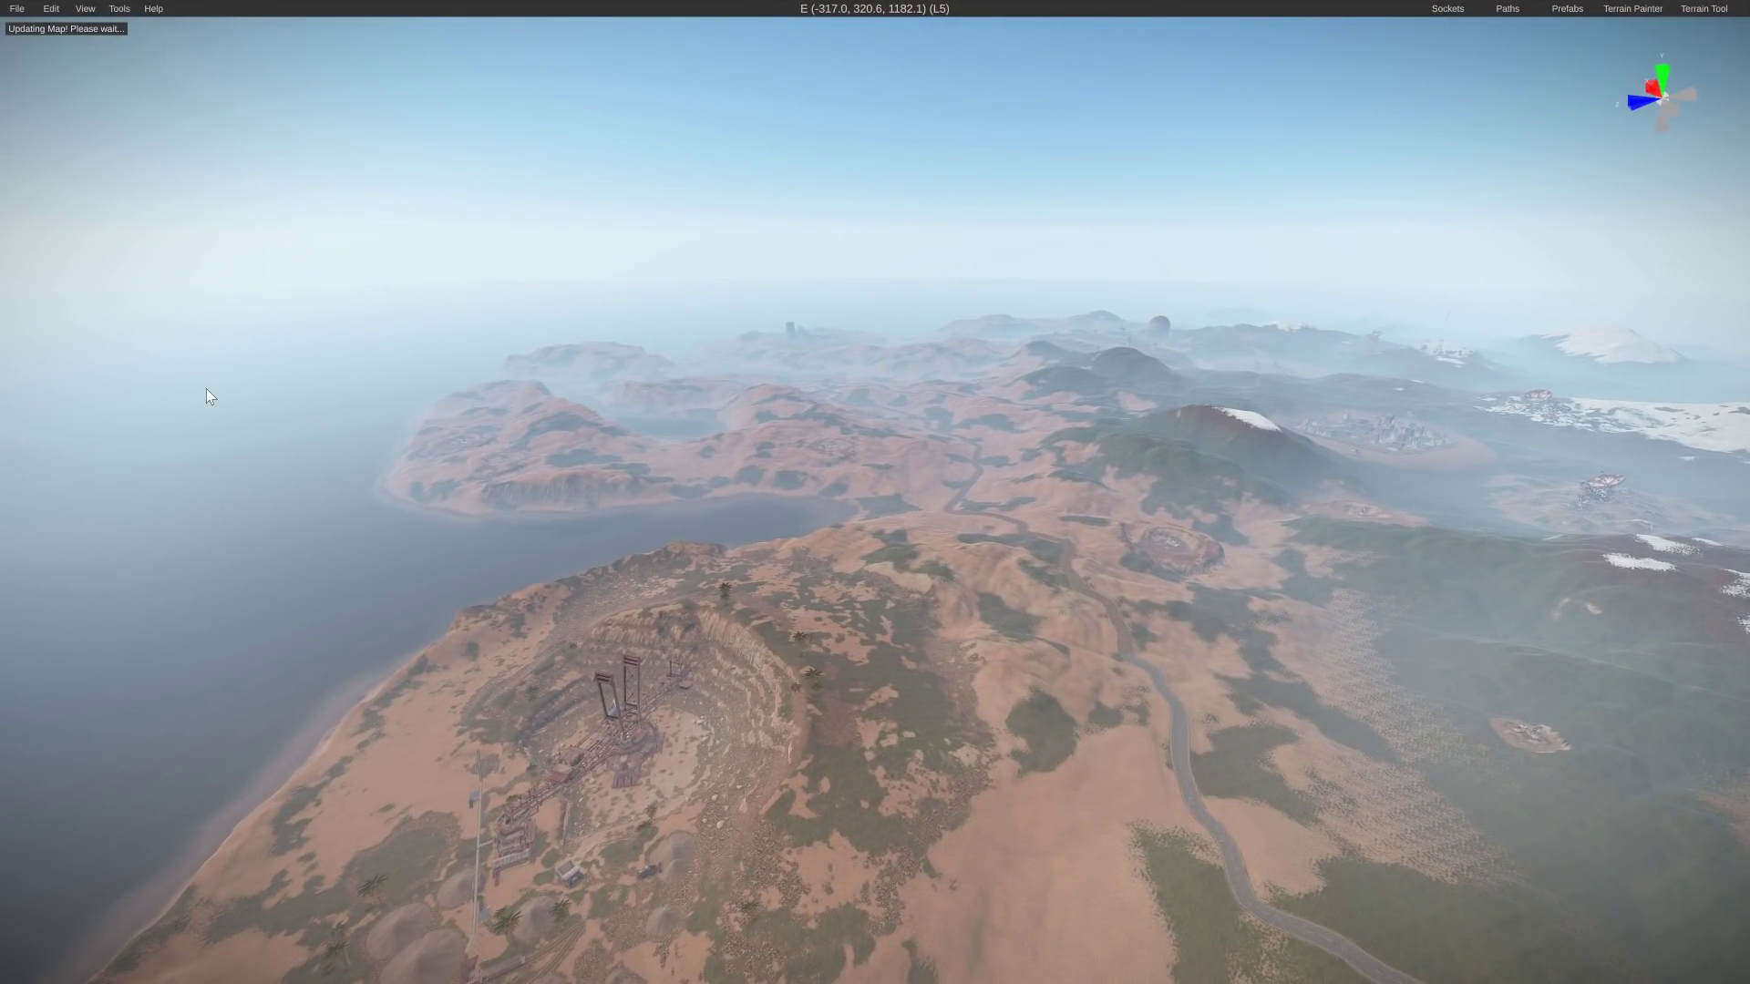
key(m)
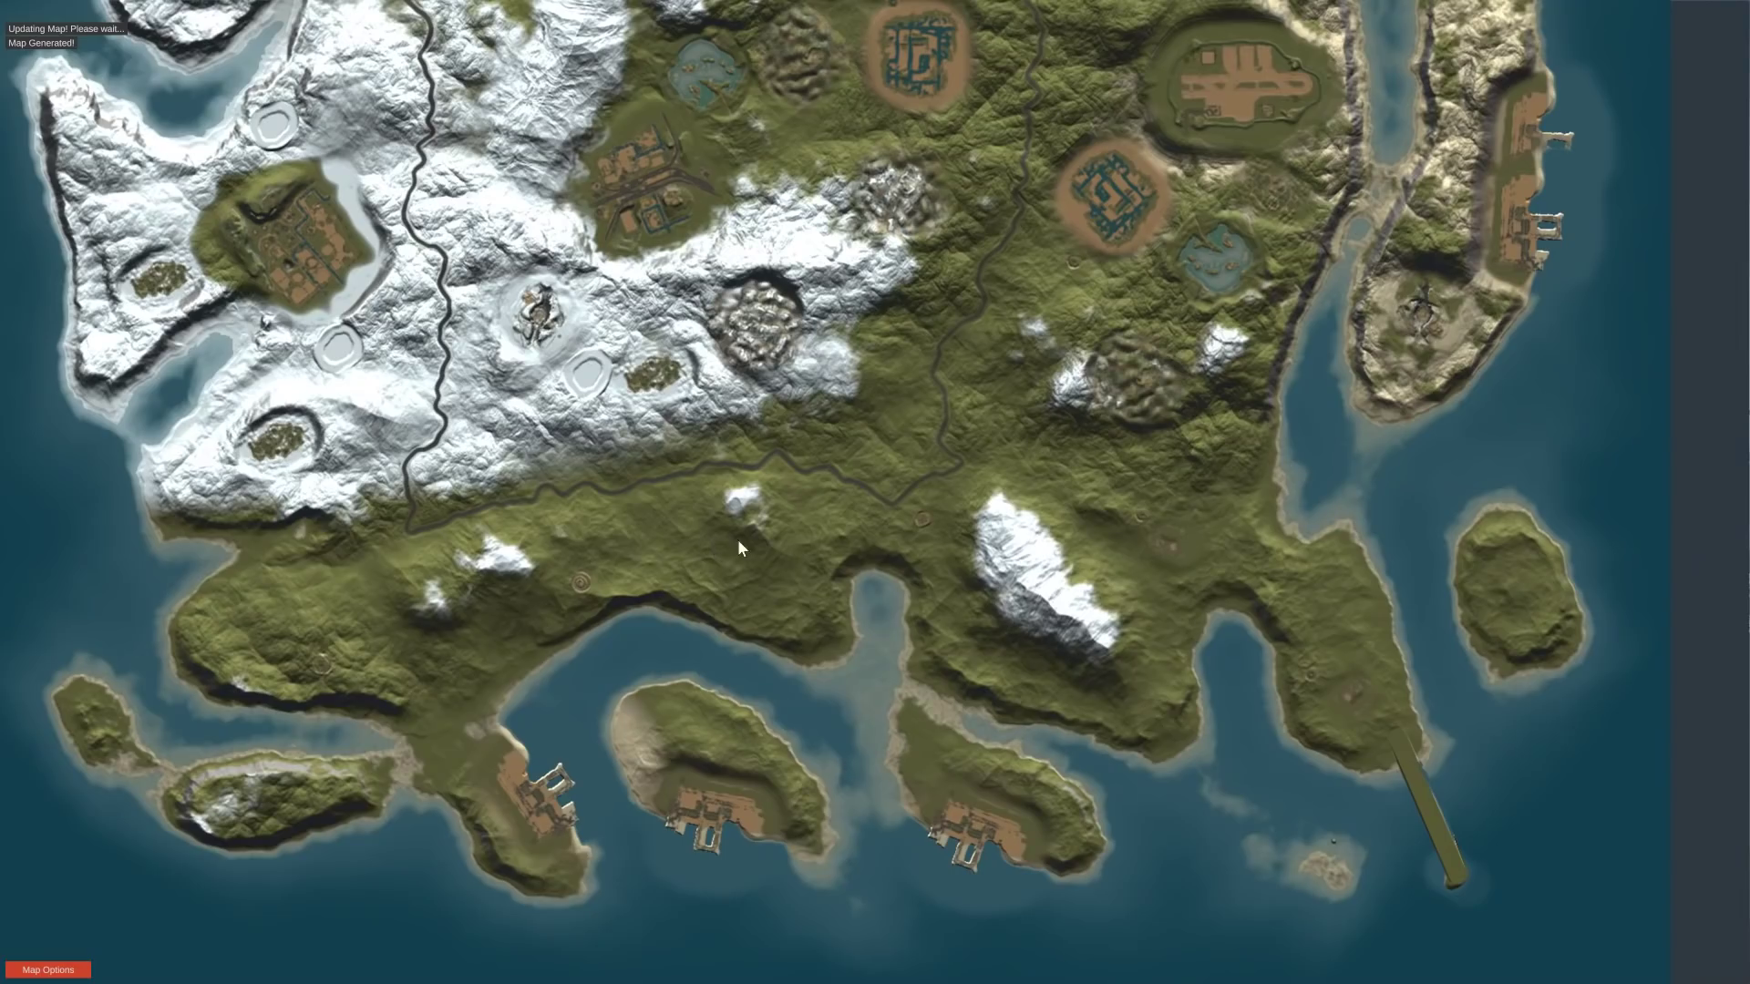
drag(886, 389, 911, 496)
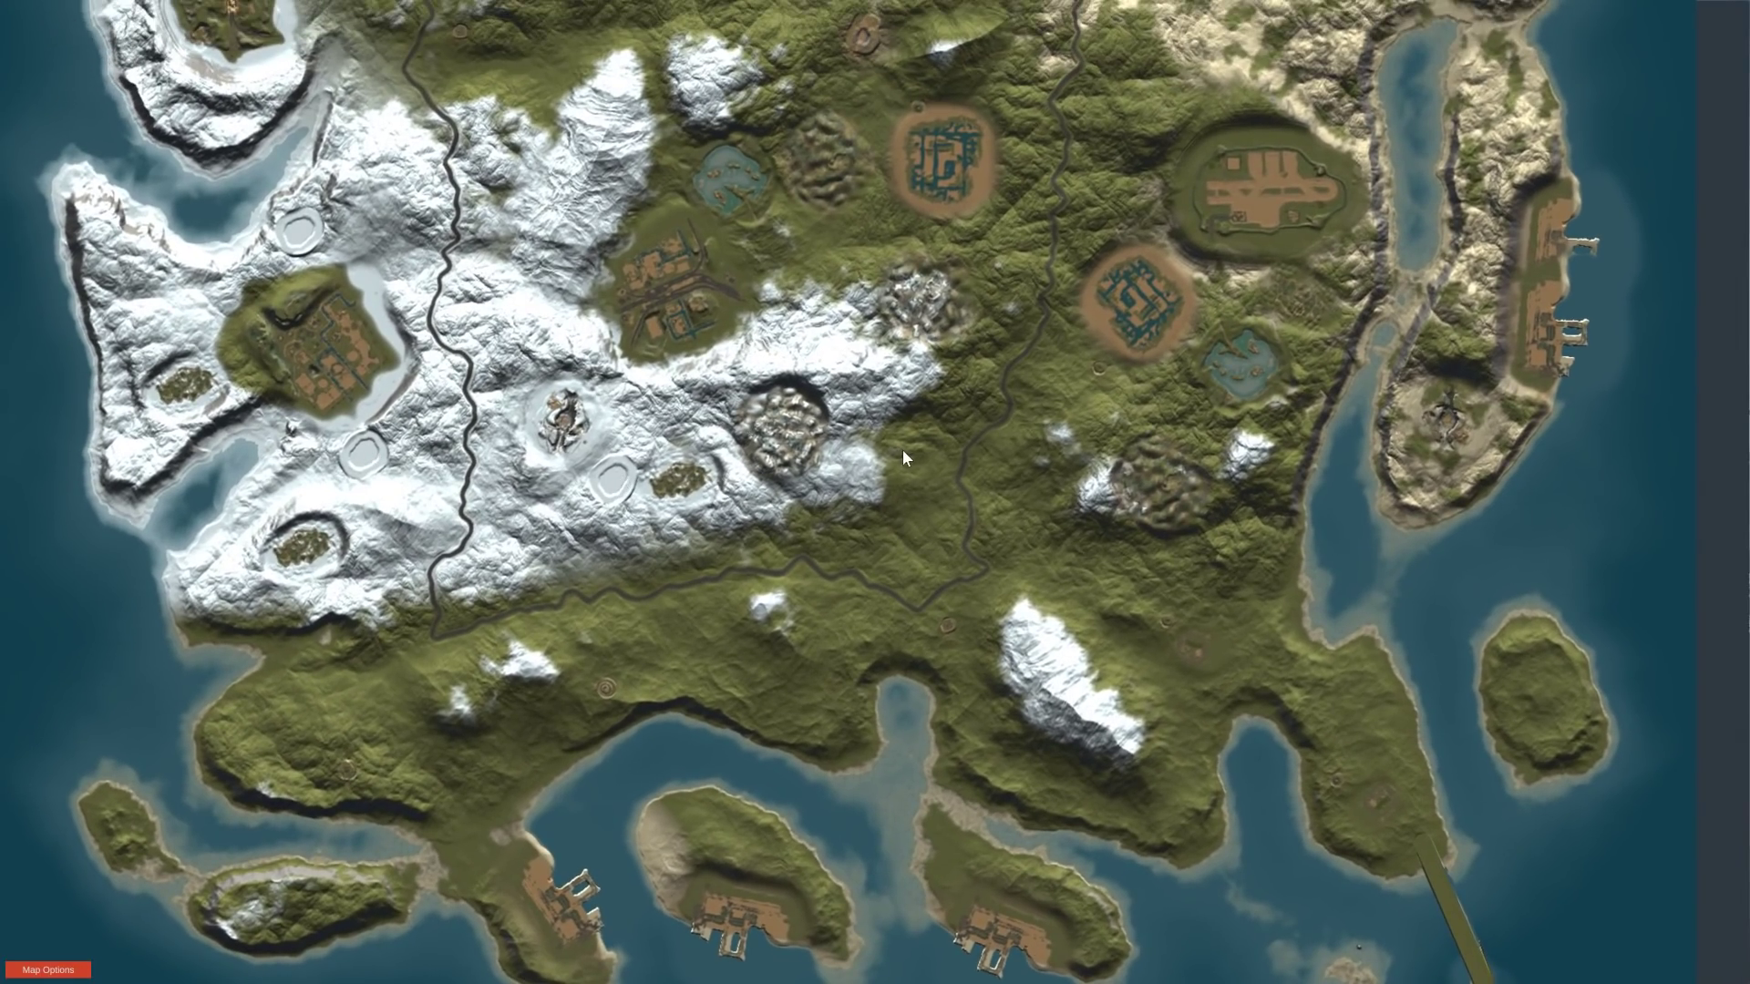
drag(1033, 458, 1013, 611)
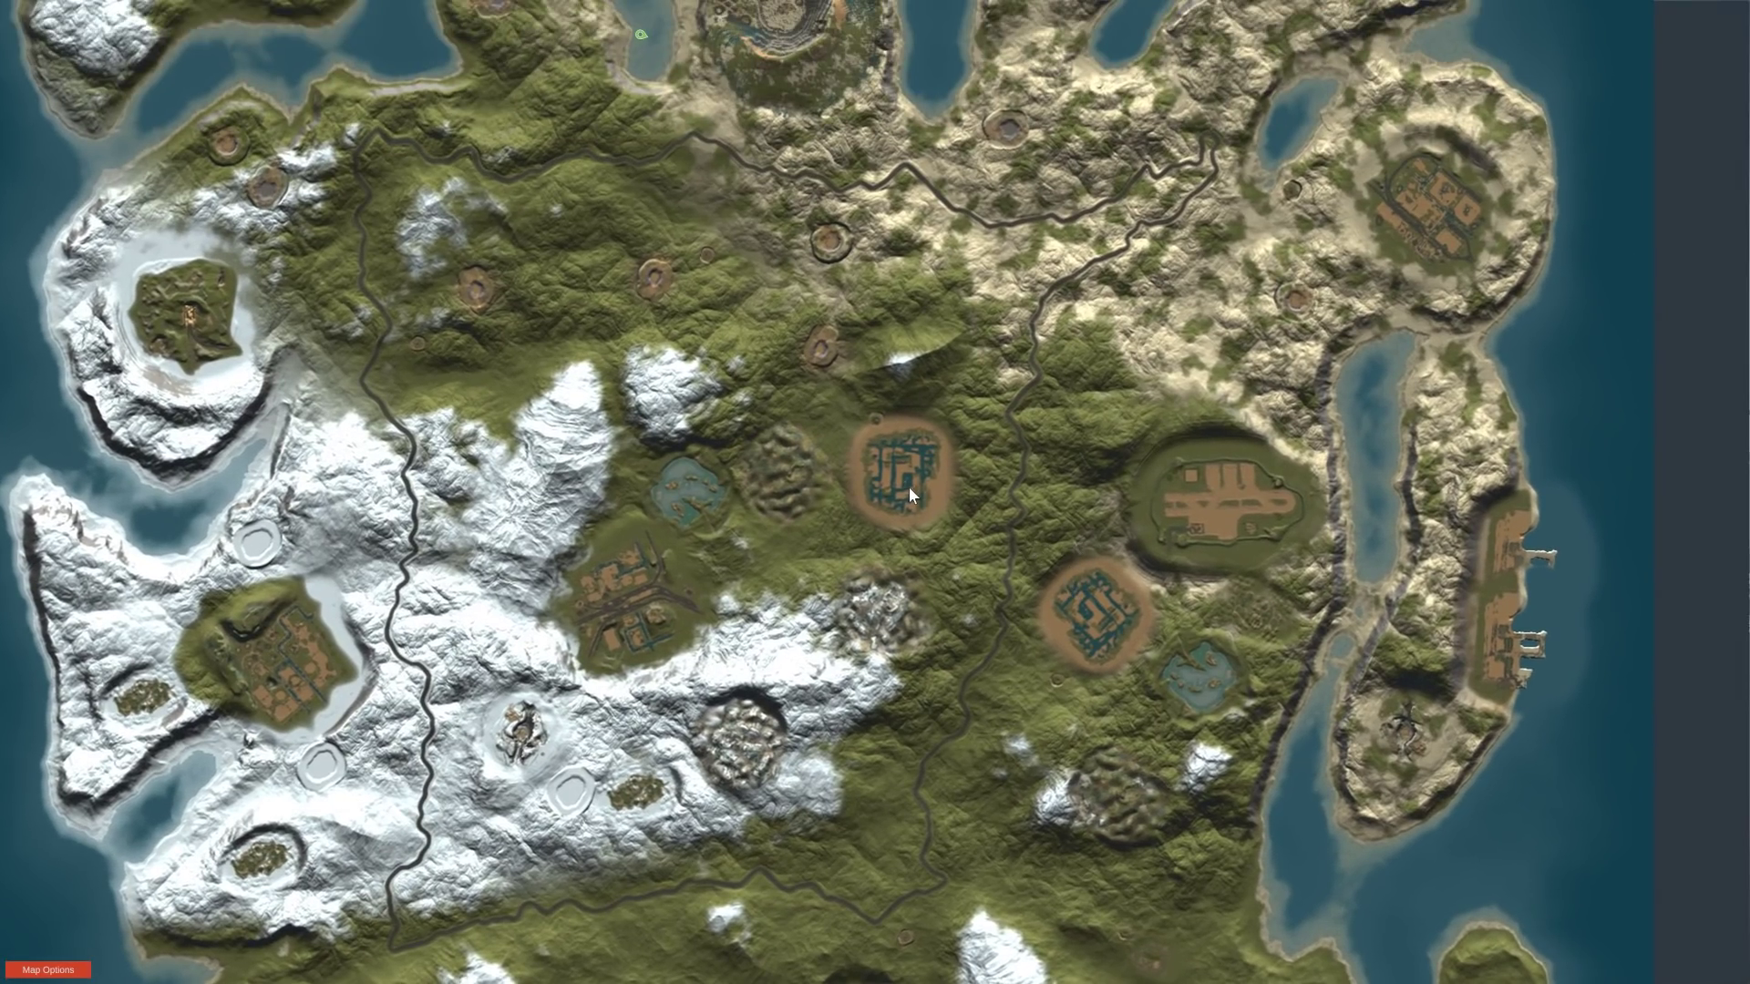
drag(788, 313, 786, 359)
key(Up)
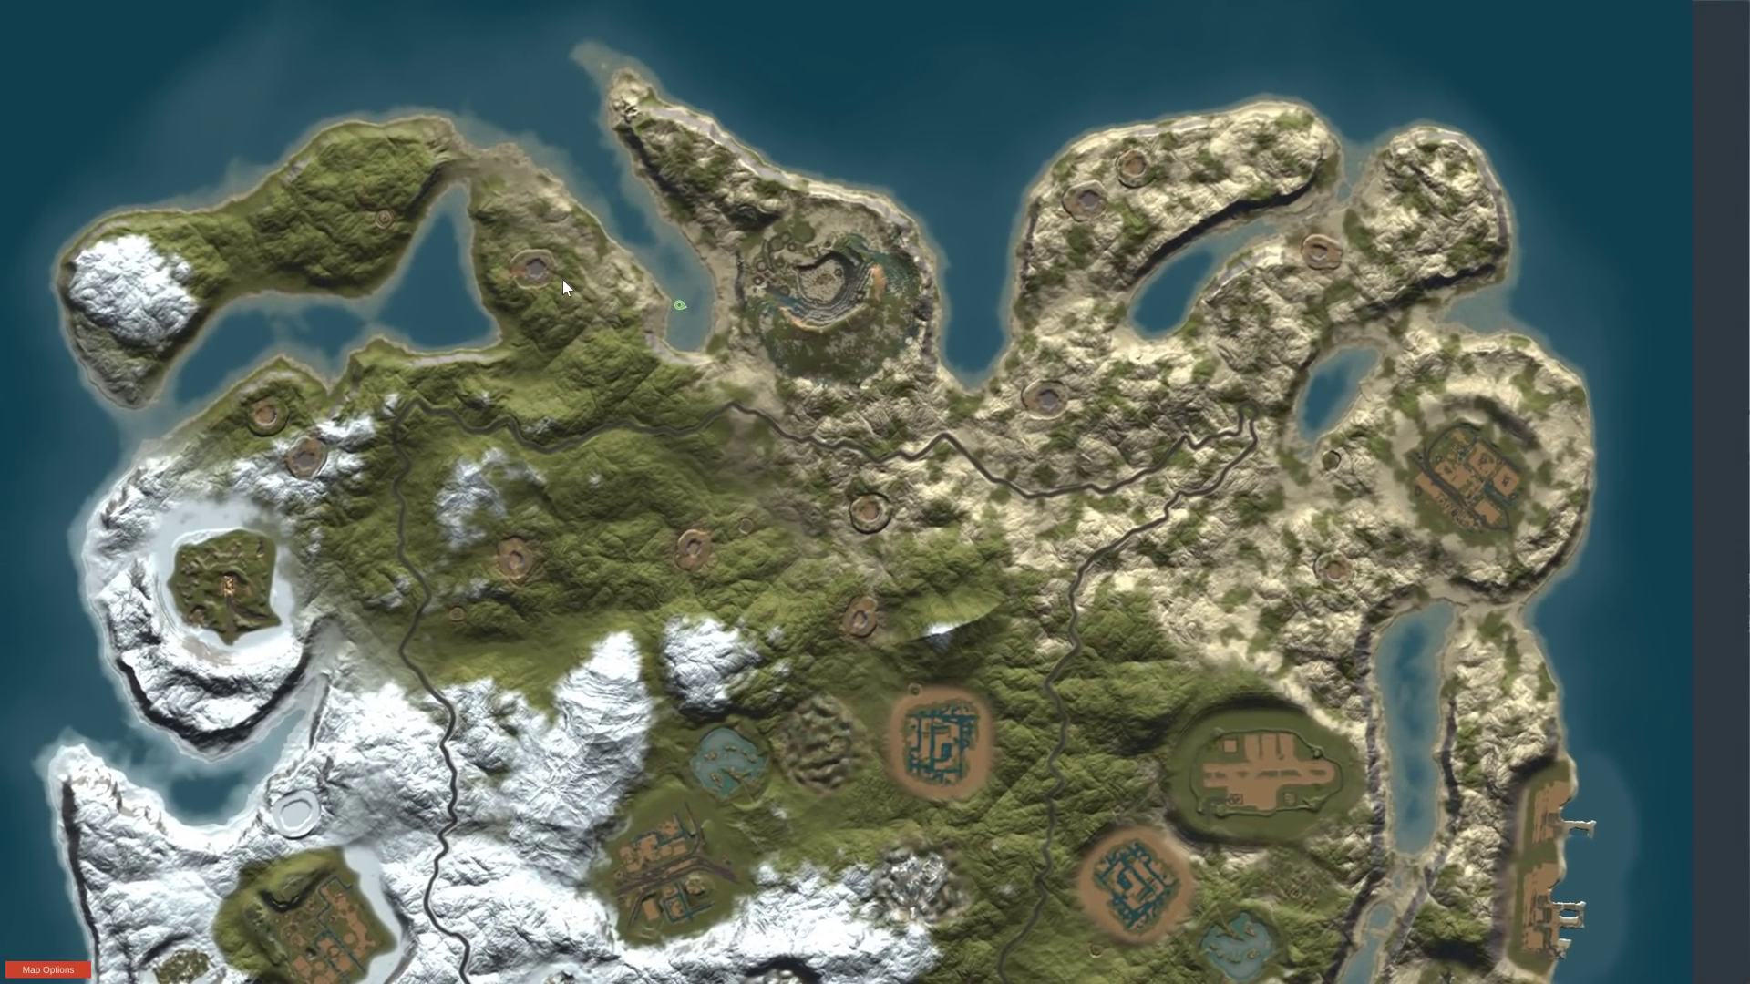
key(m)
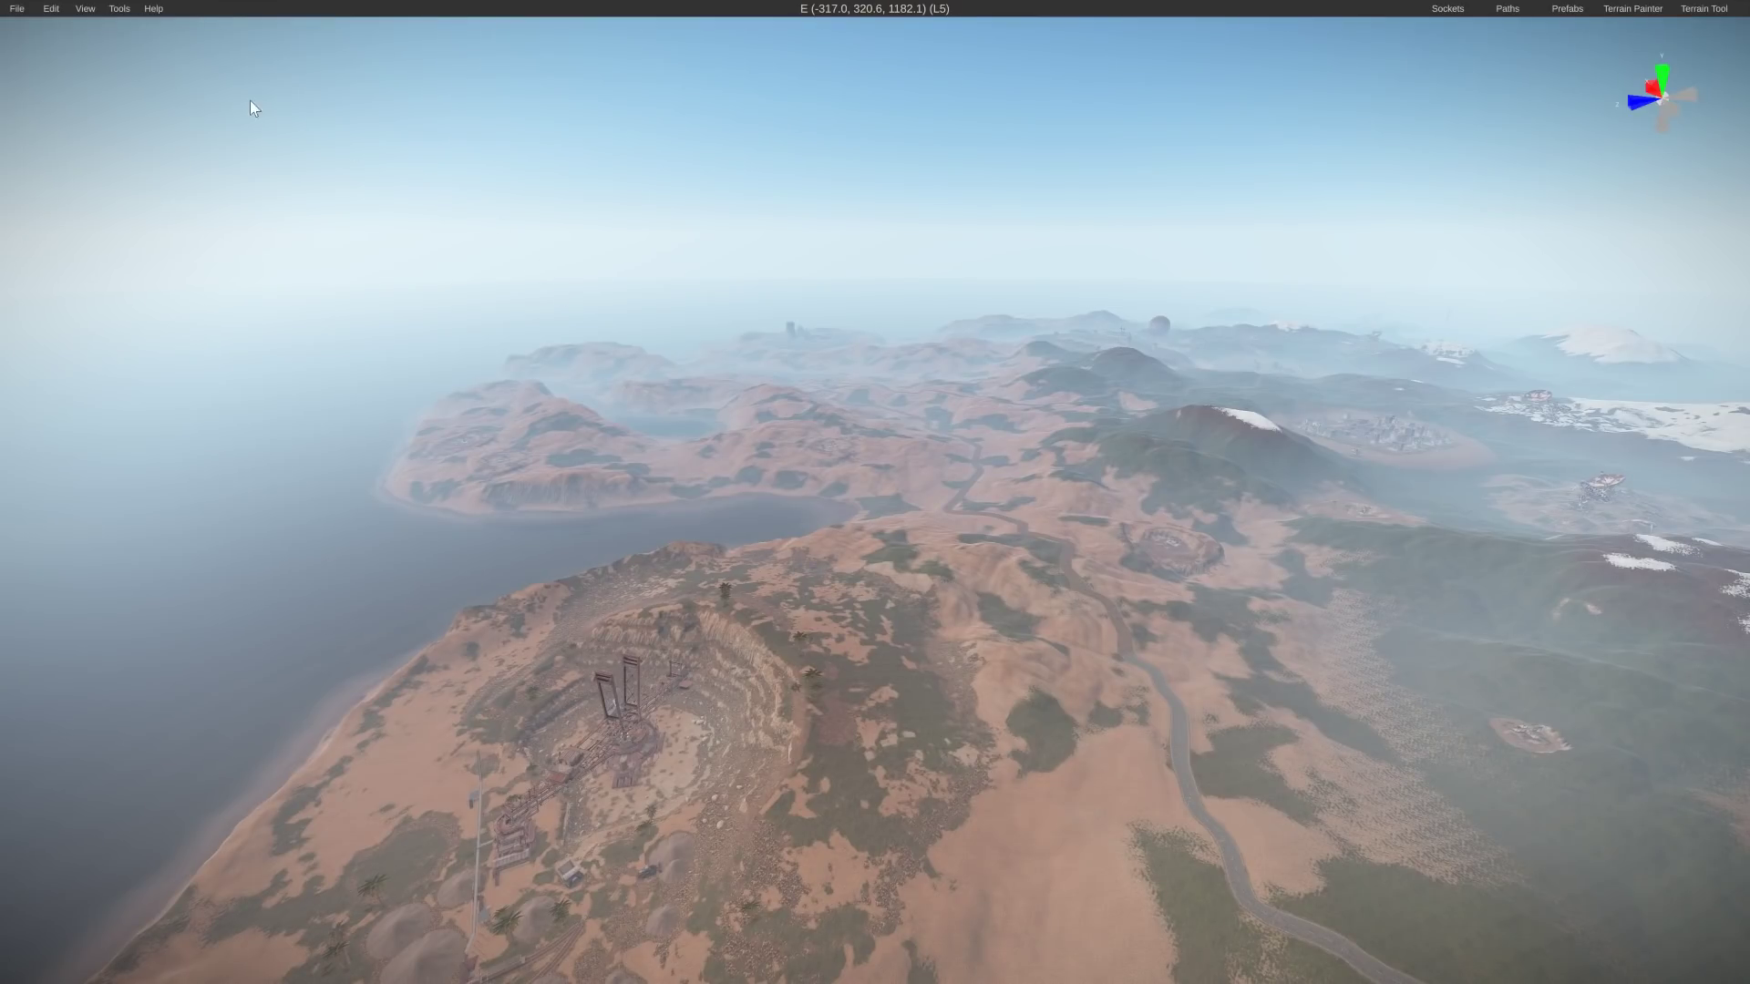
Generate the connecting roads with the native procedural tools
click(120, 8)
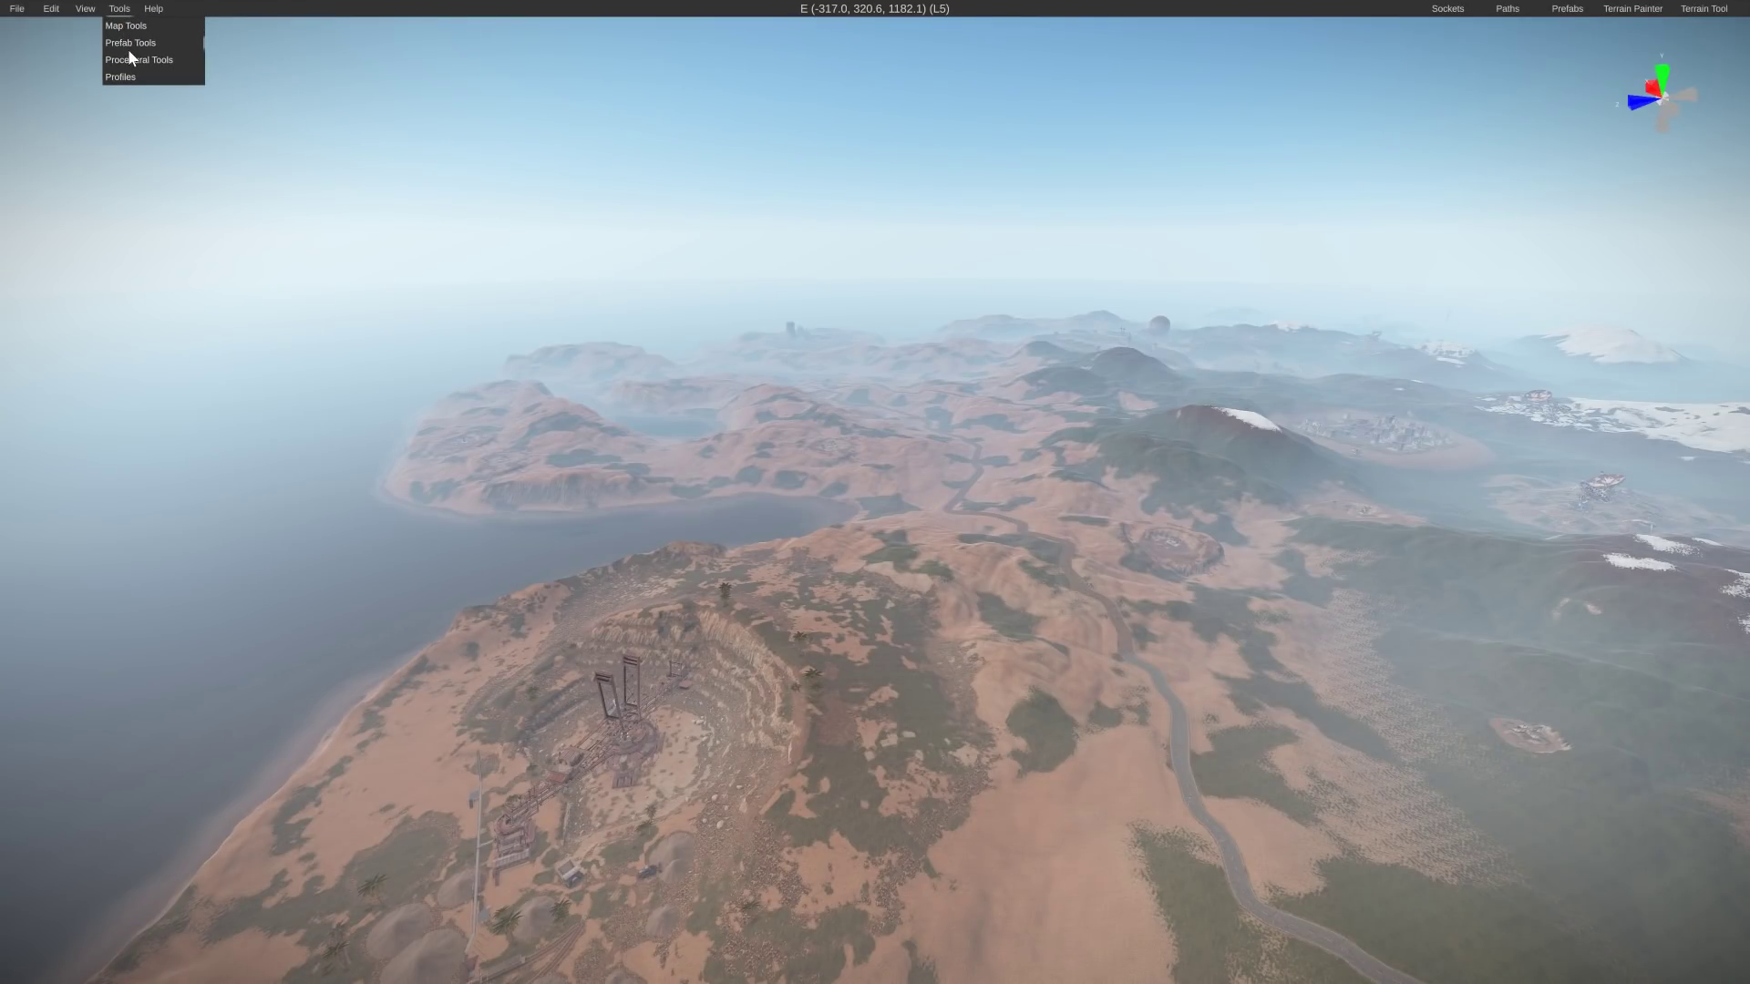
mouse_move(130, 60)
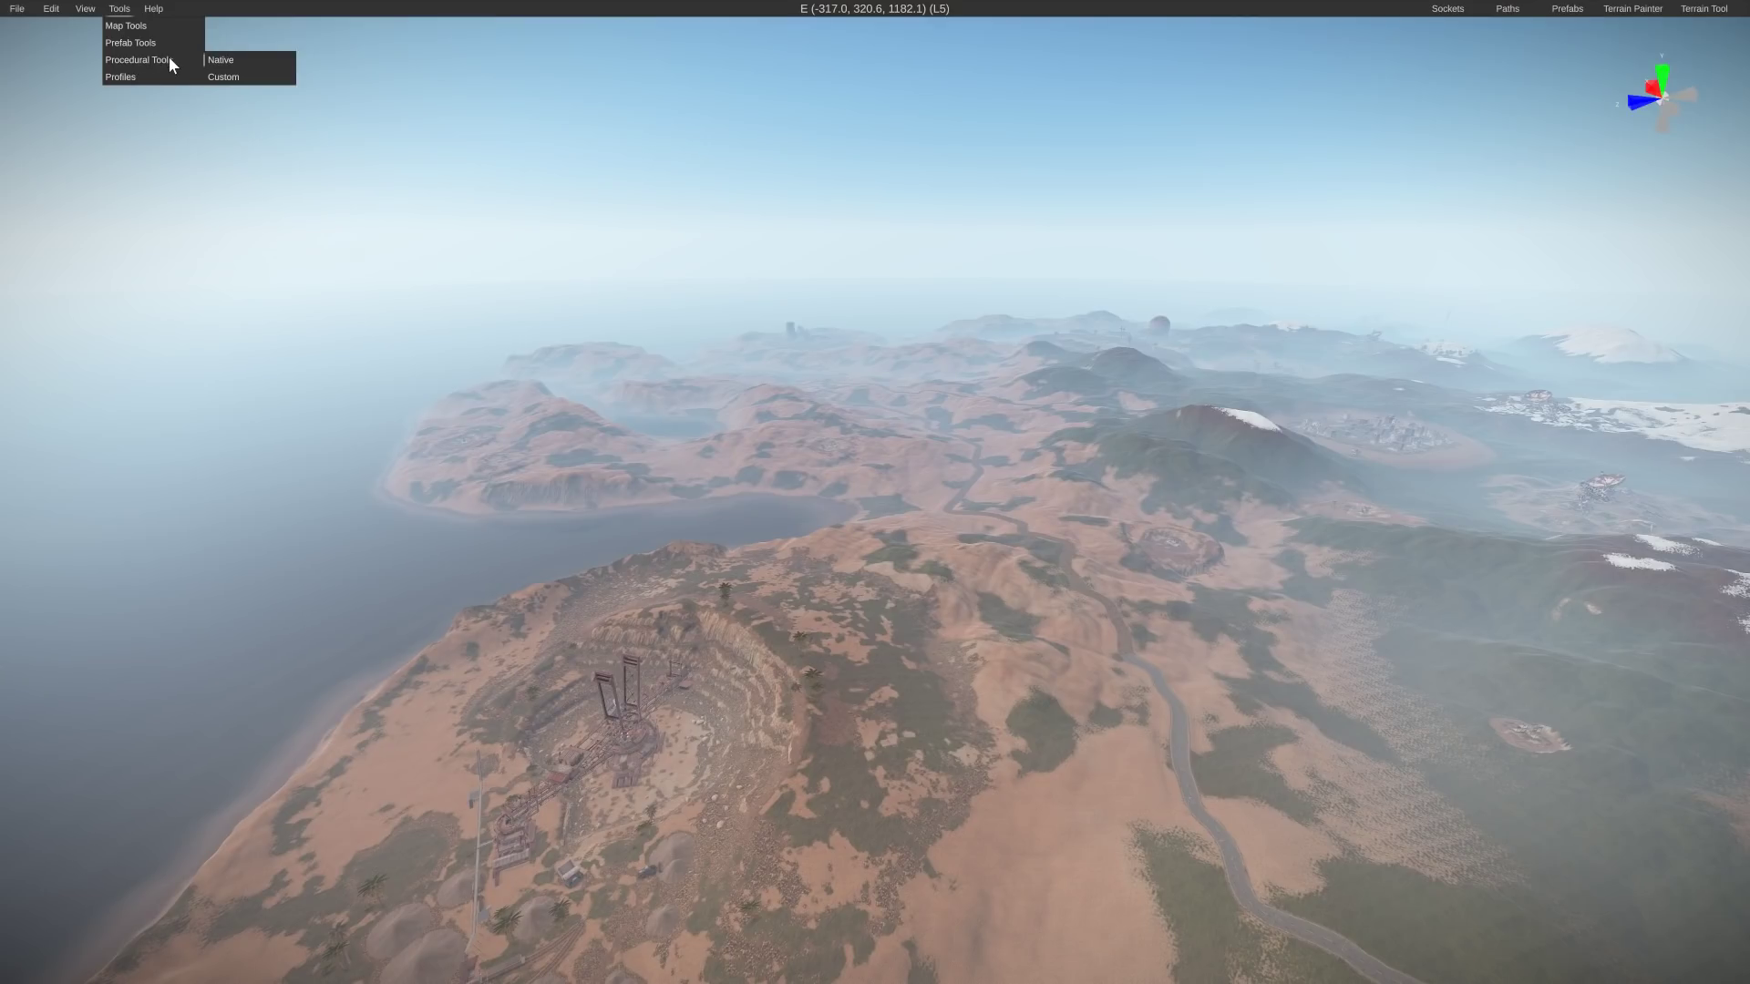
mouse_move(215, 60)
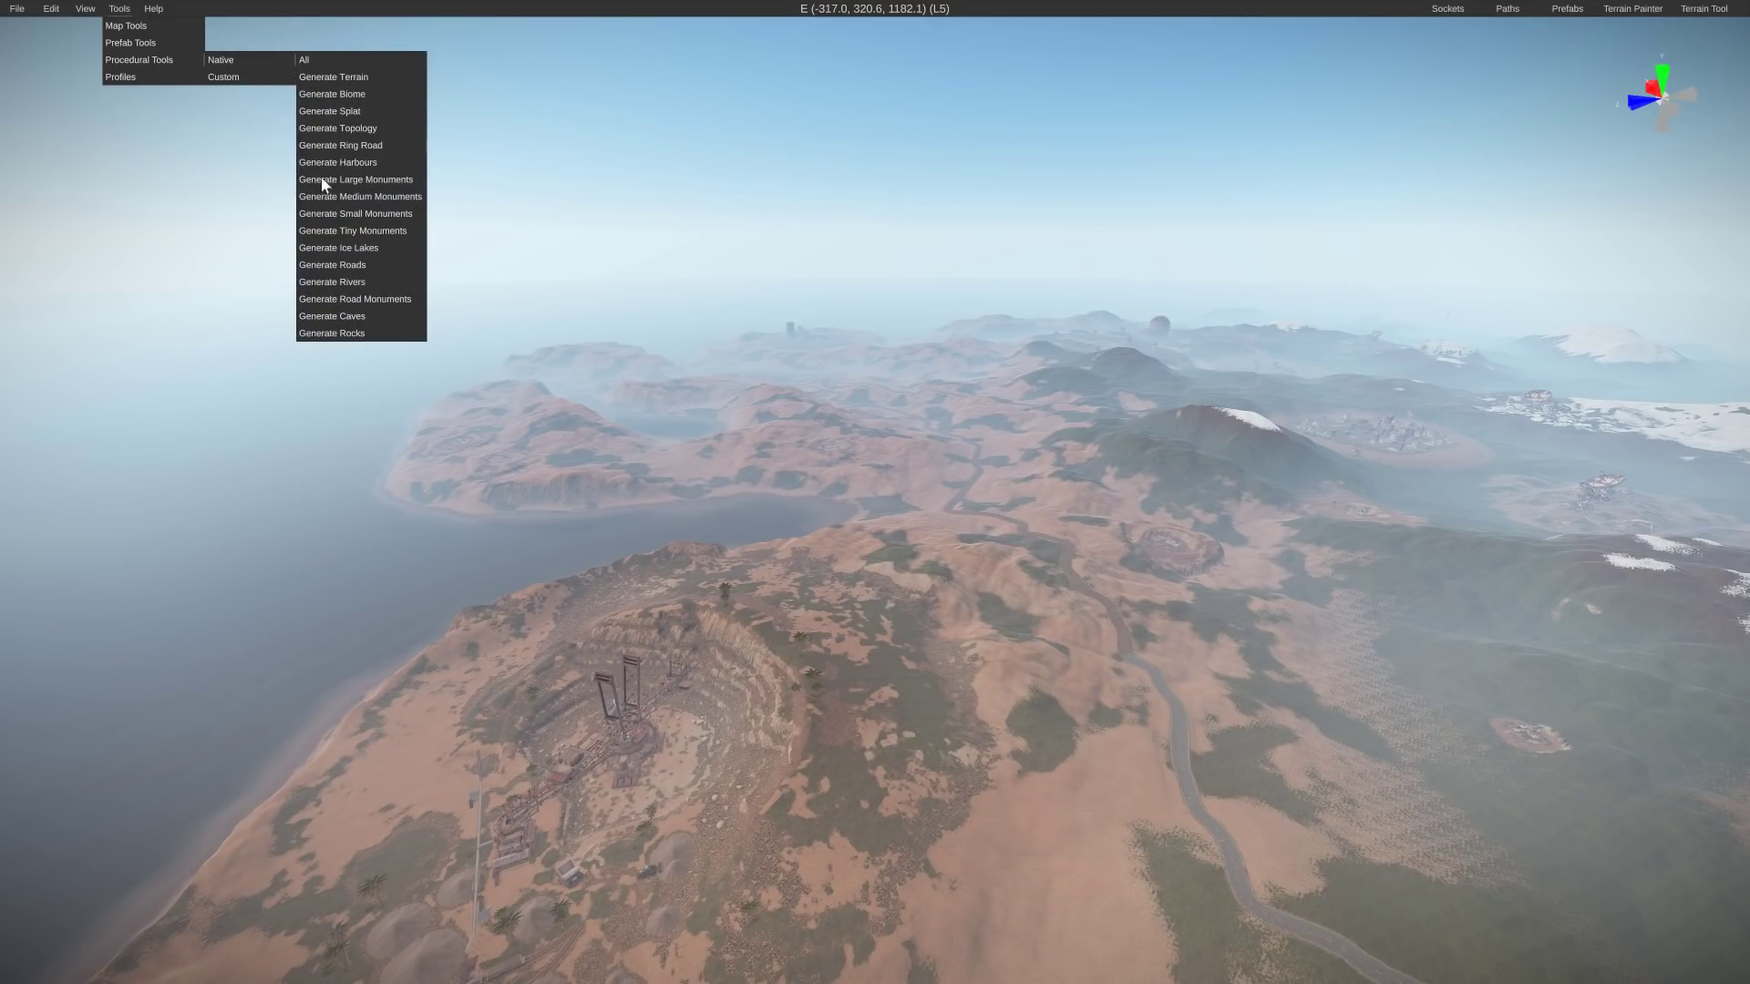
mouse_move(361, 265)
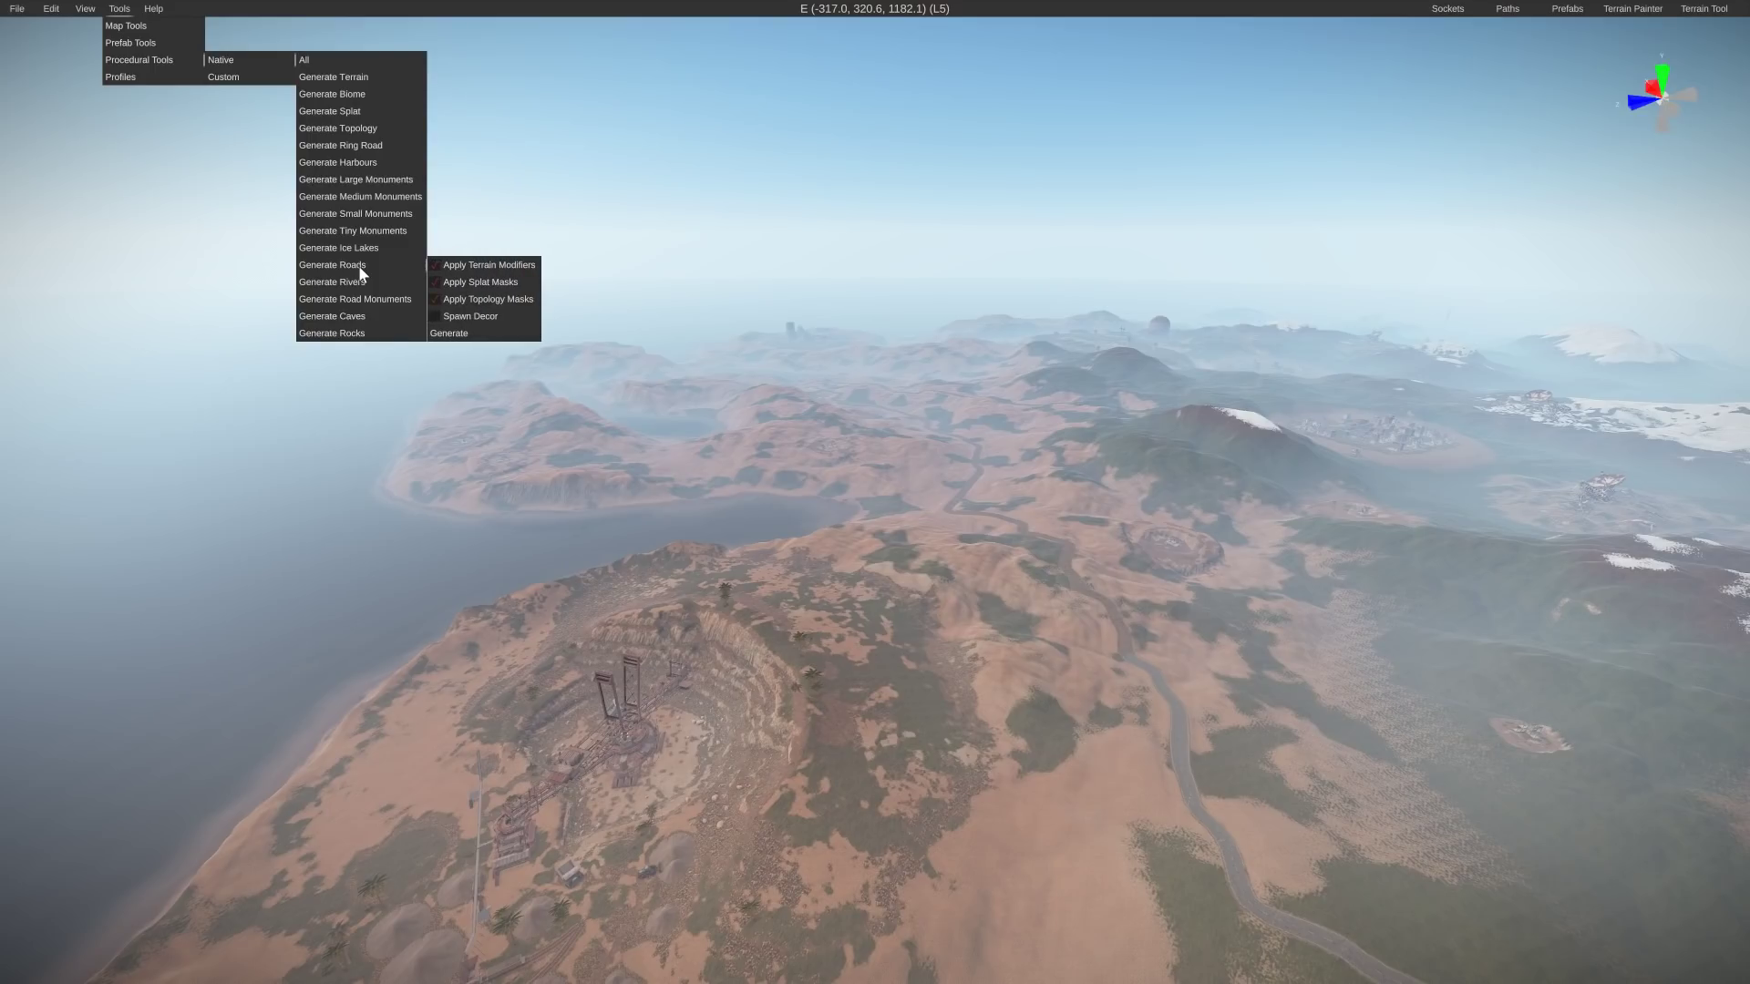
click(441, 334)
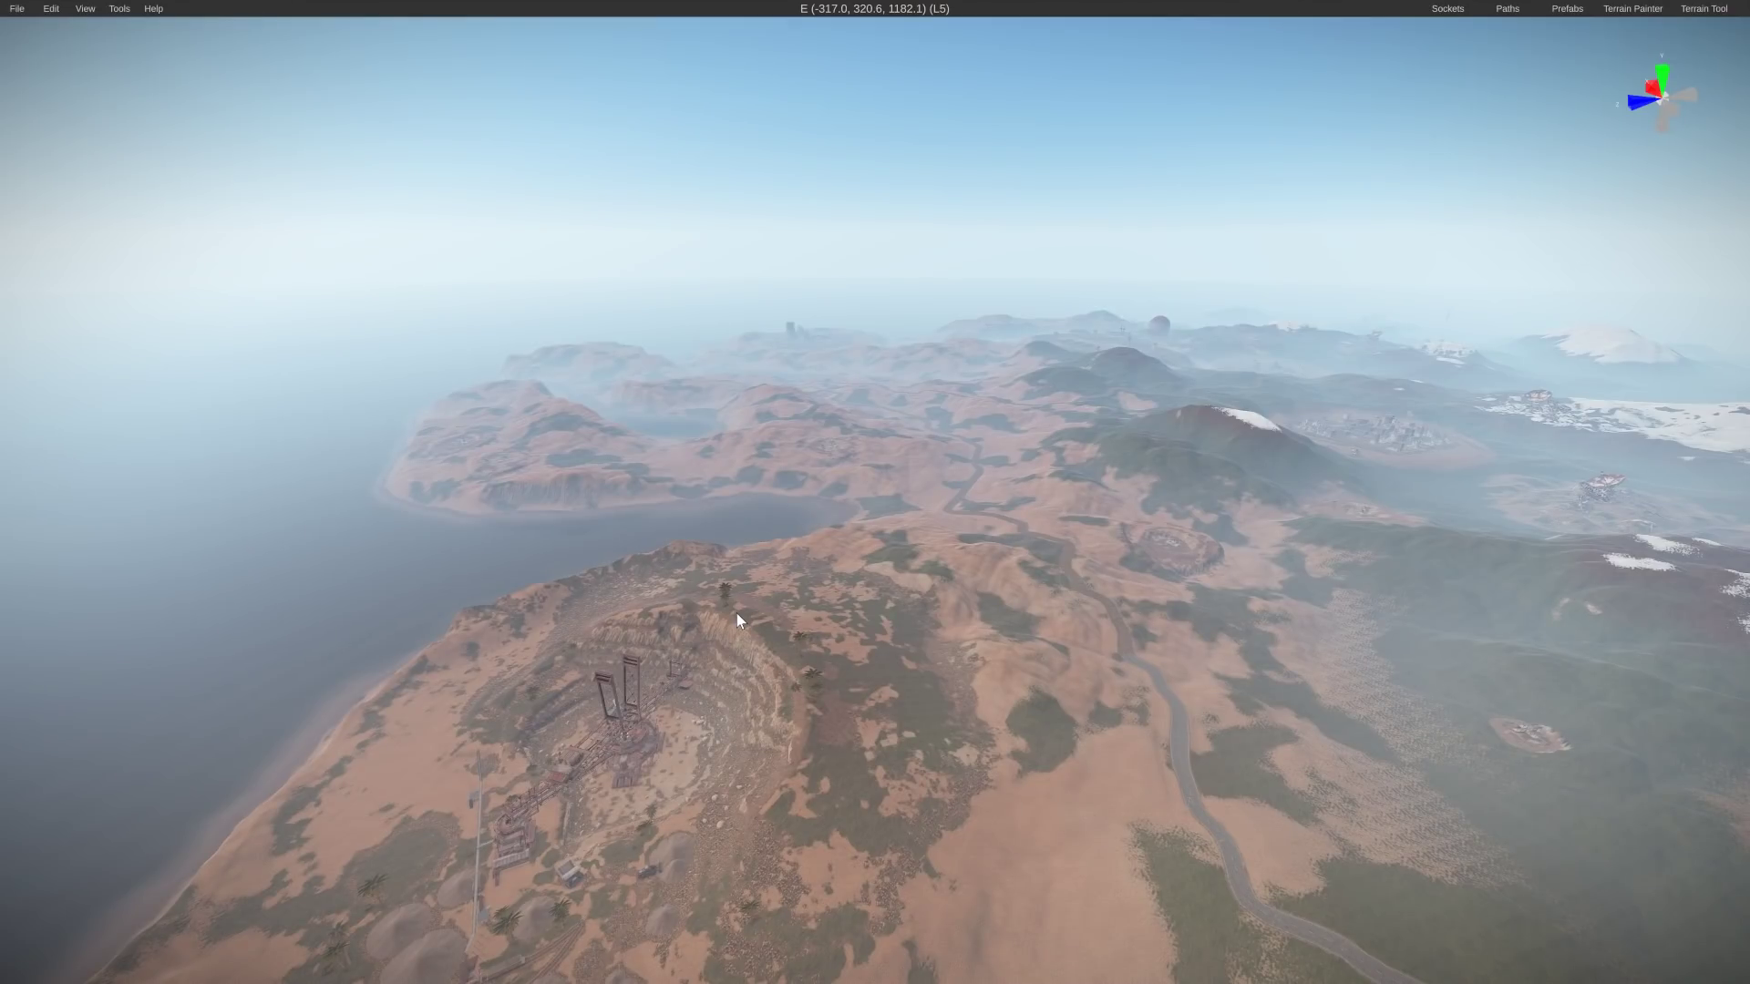
Move the sphere tank from the snowy southwest hill into the desert's northeastern water channel, at about X 821, Z 1230
right_drag(736, 614, 1464, 649)
key(w)
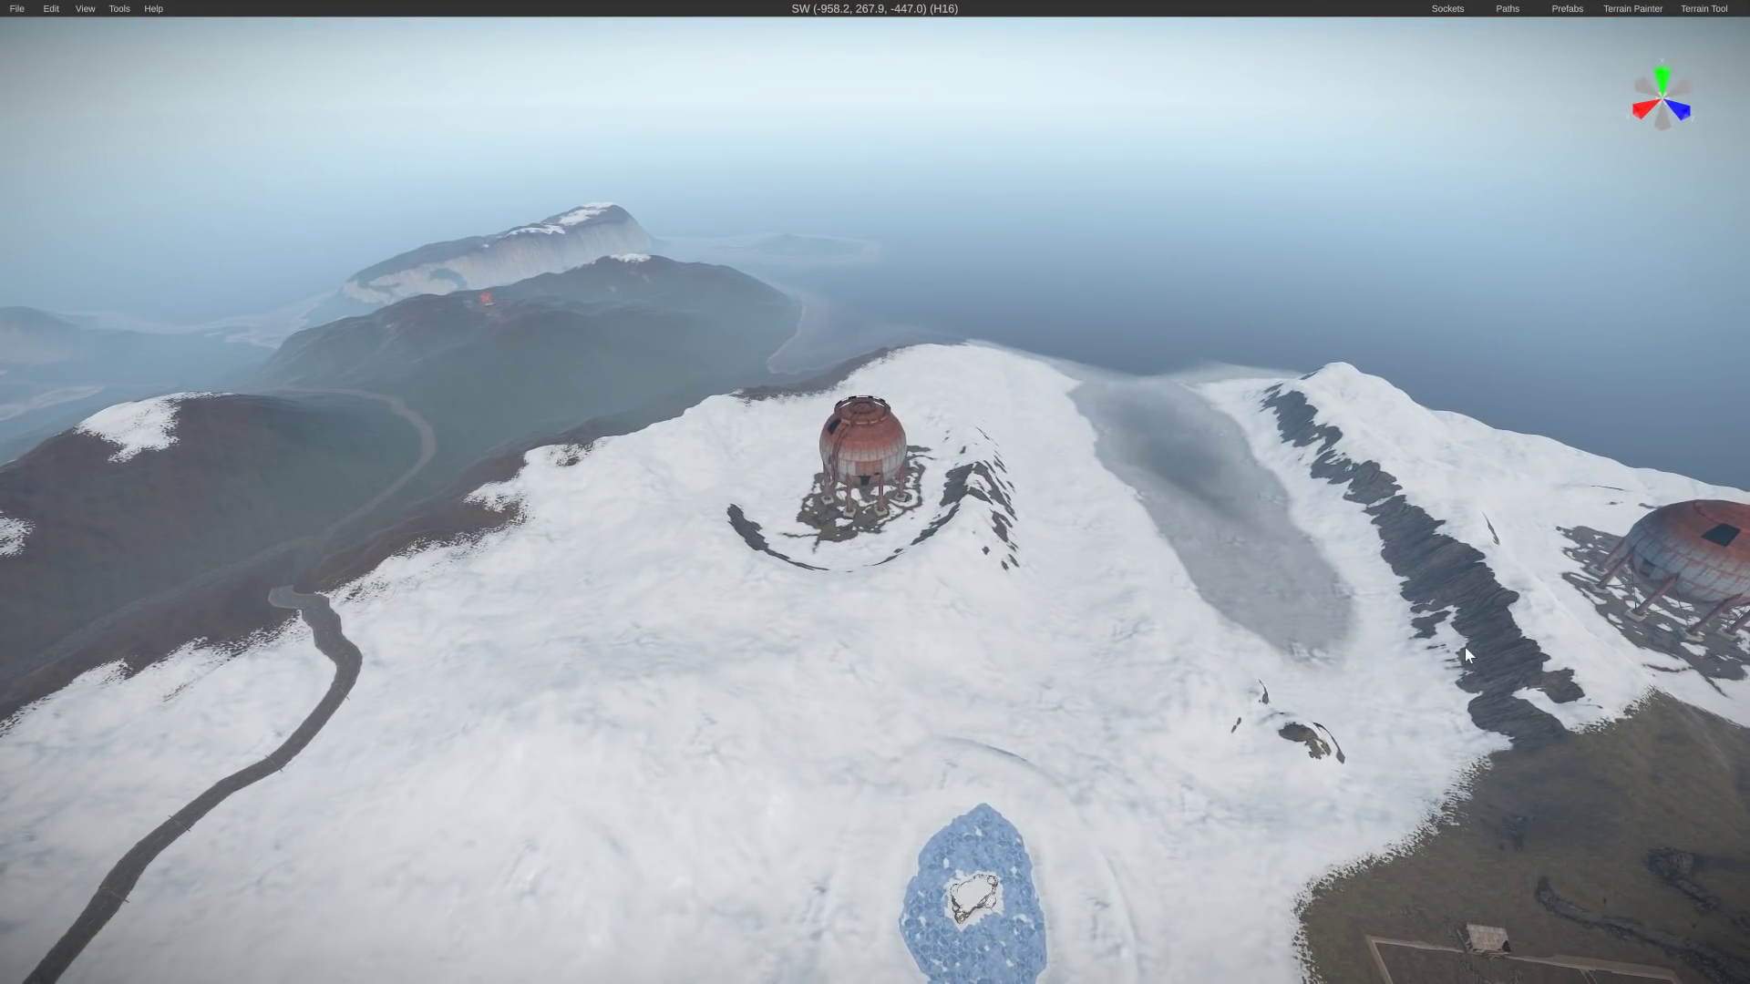
right_drag(1232, 528, 1747, 627)
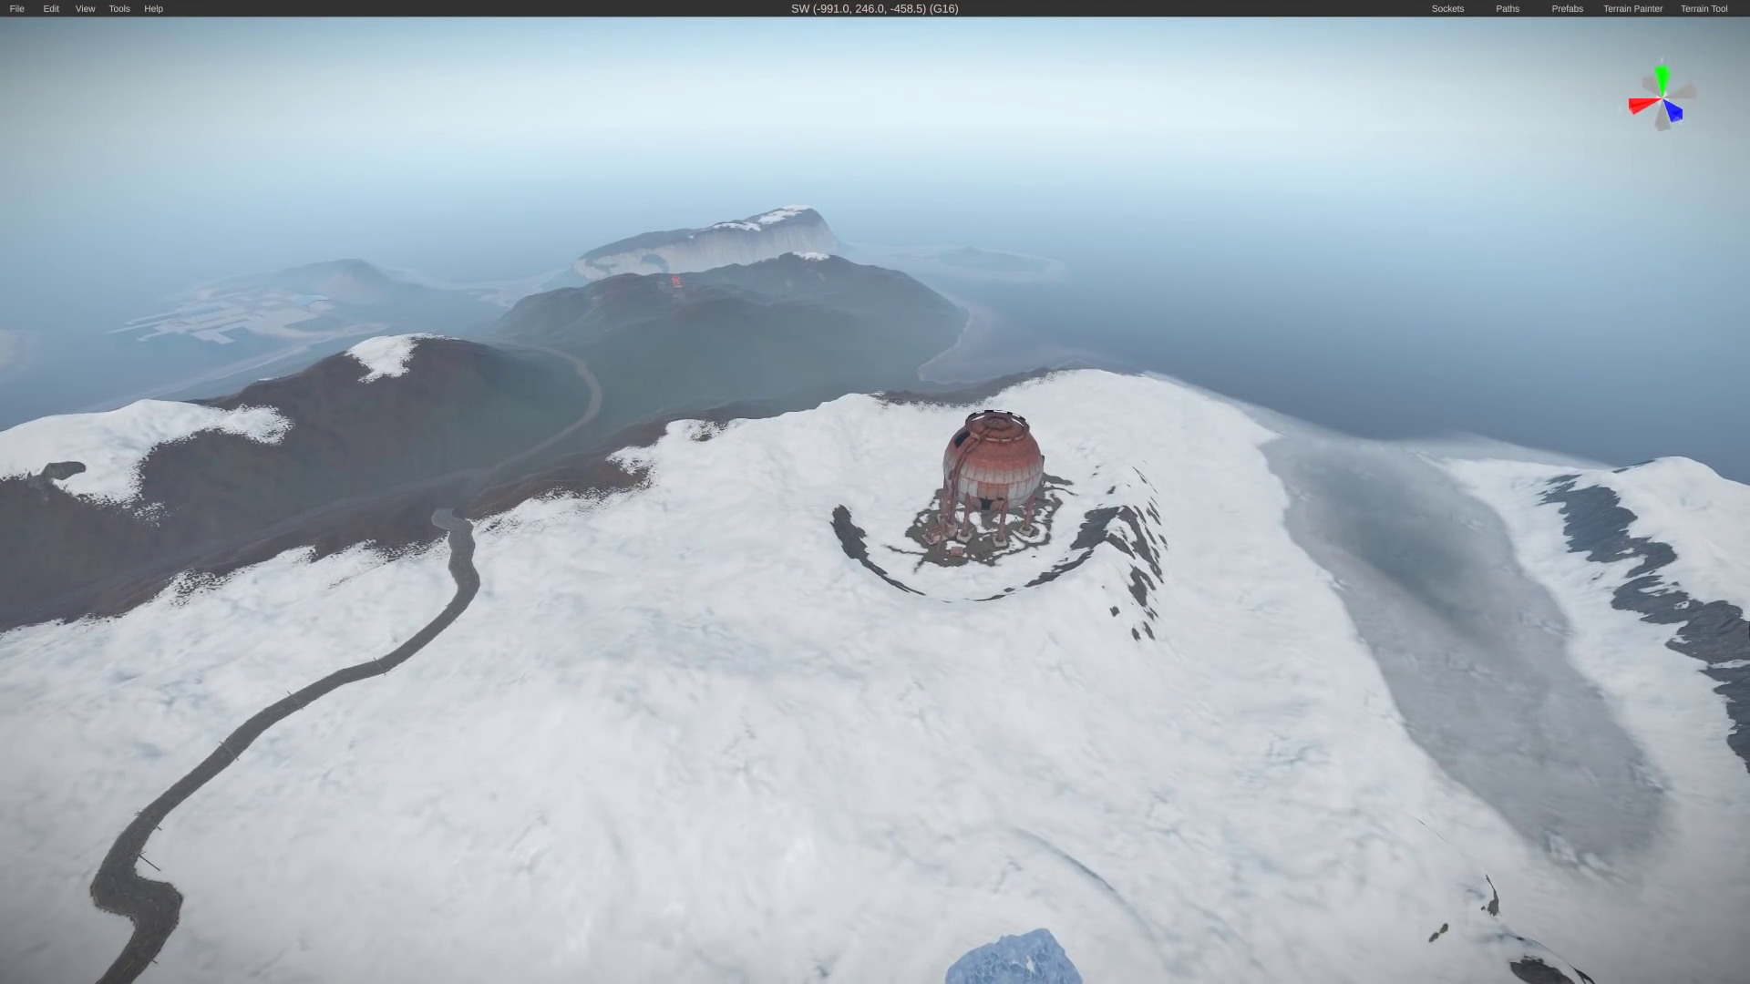
click(997, 461)
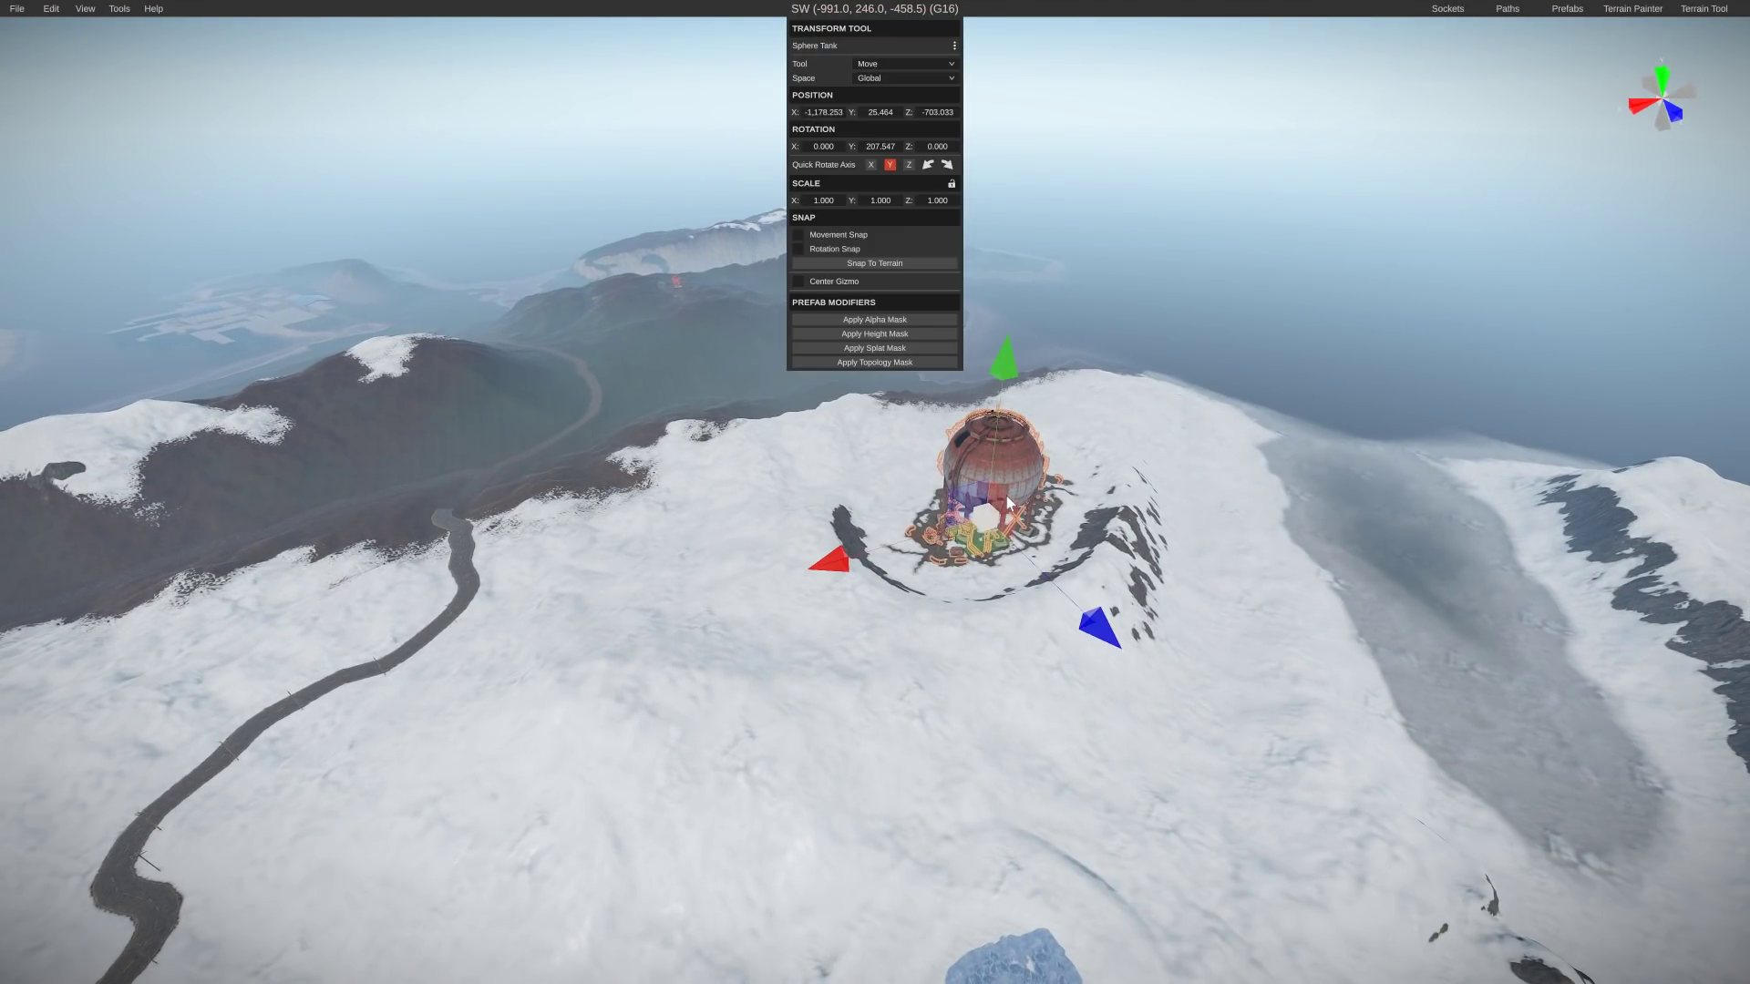
drag(992, 510, 318, 822)
right_drag(511, 800, 567, 686)
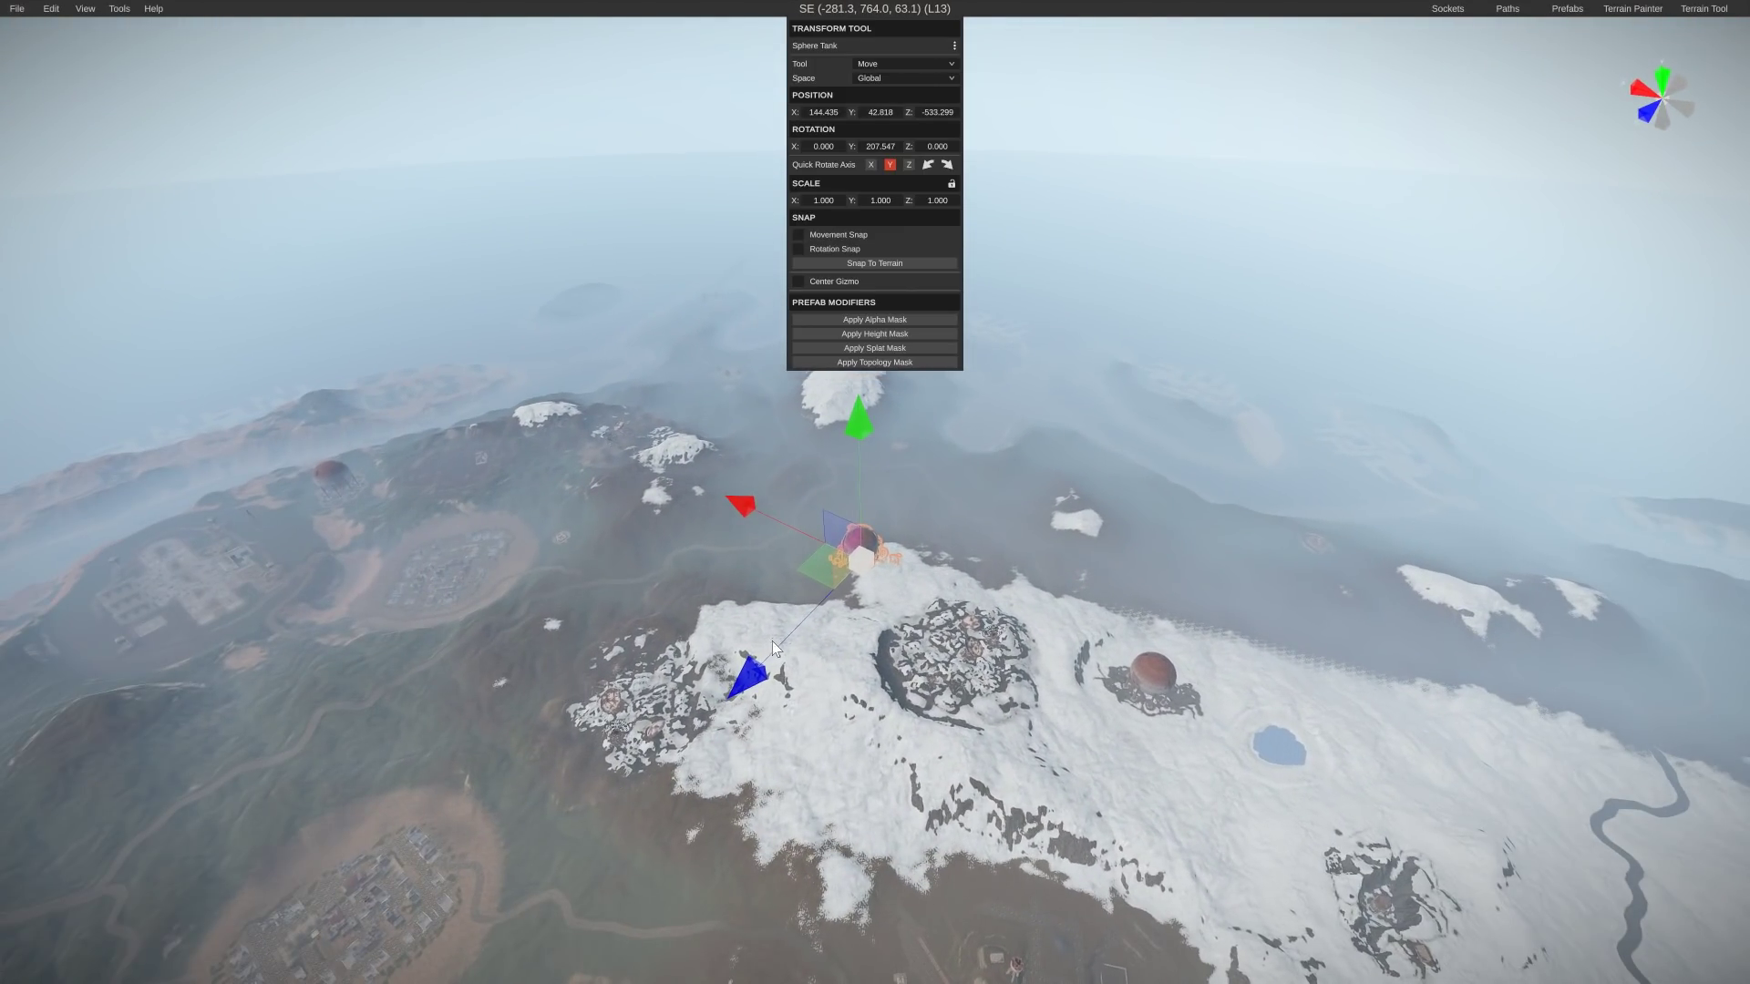
right_drag(924, 663, 592, 620)
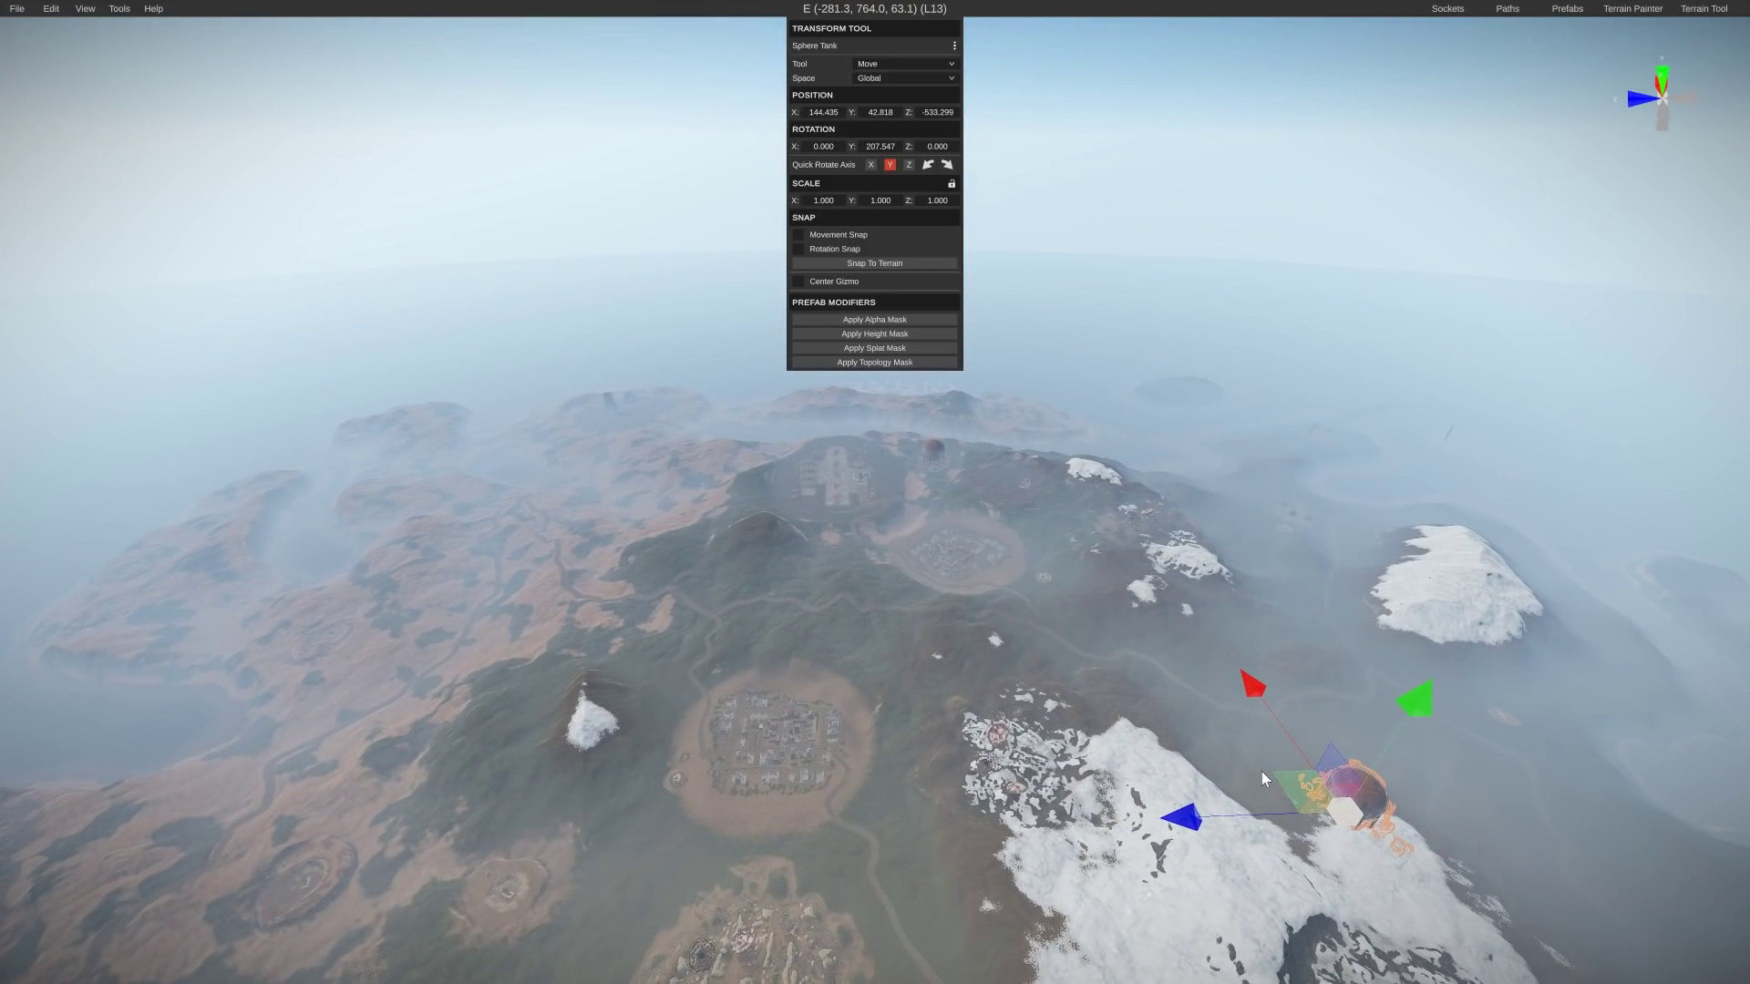
drag(1347, 809, 269, 807)
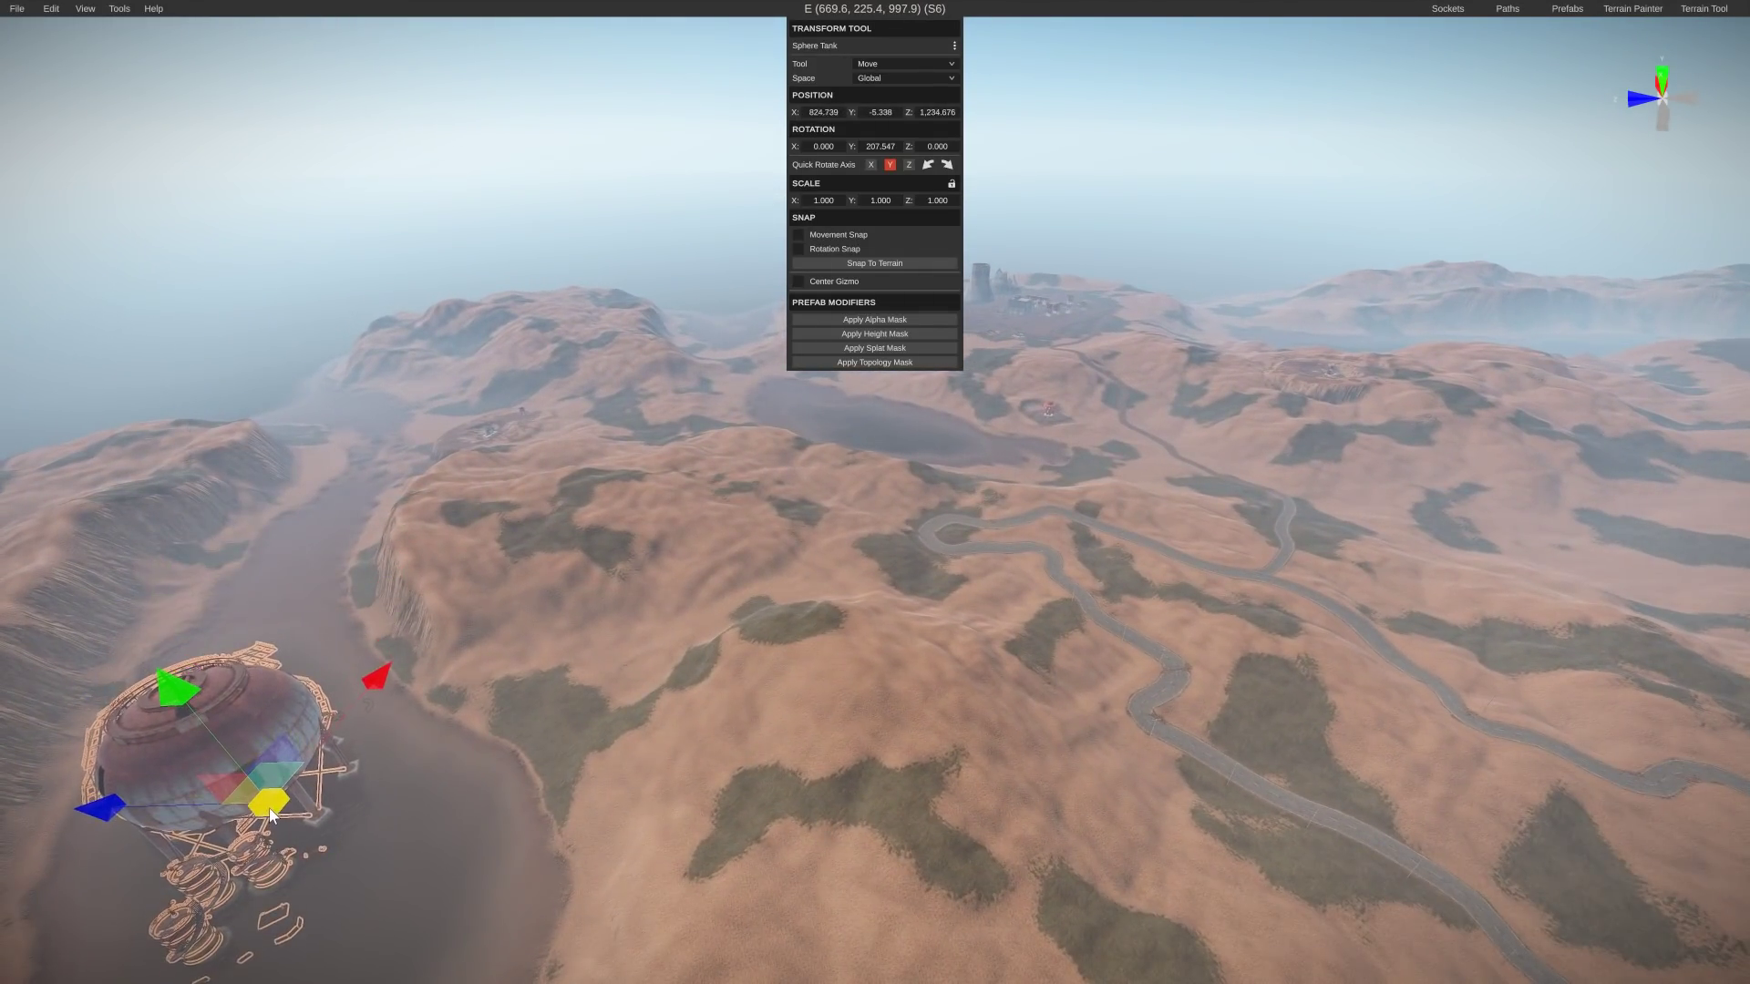
Adjust the sphere tank's height so it stands partly submerged in the channel, at about Y -4.19
right_drag(544, 854, 109, 670)
key(w)
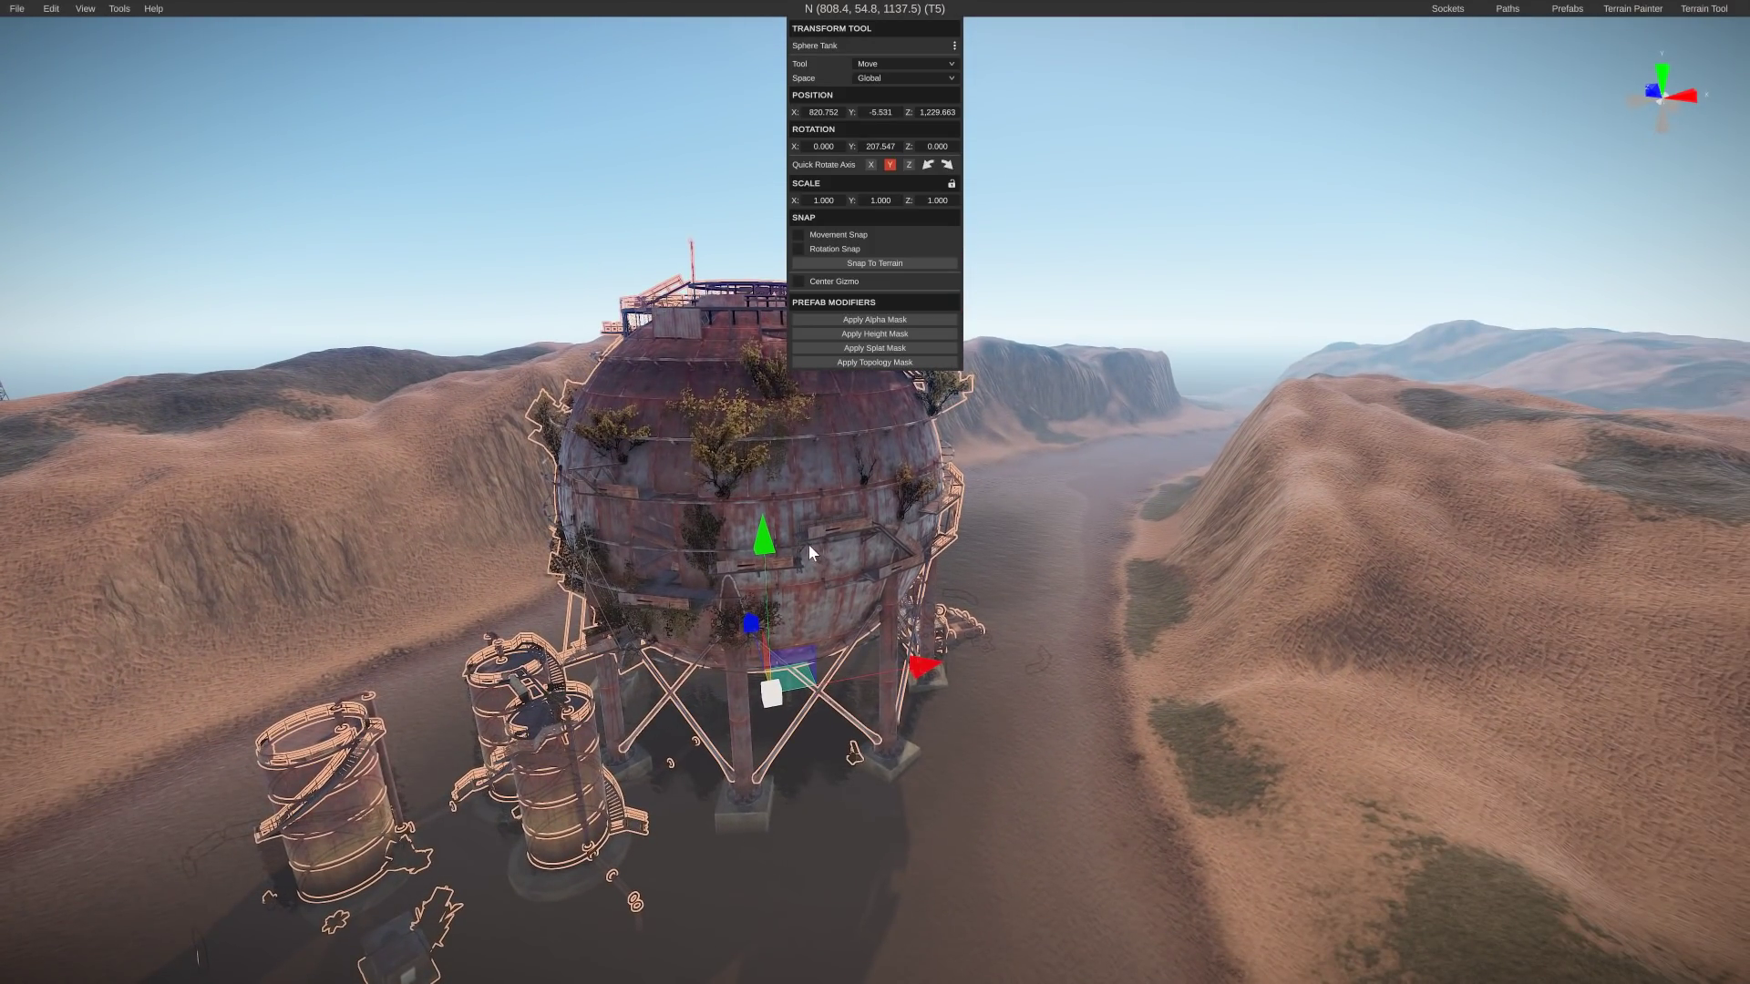
mouse_move(756, 545)
mouse_down()
mouse_move(756, 567)
mouse_move(756, 546)
mouse_up()
right_drag(749, 552, 12, 907)
key(w)
key(d)
key(w)
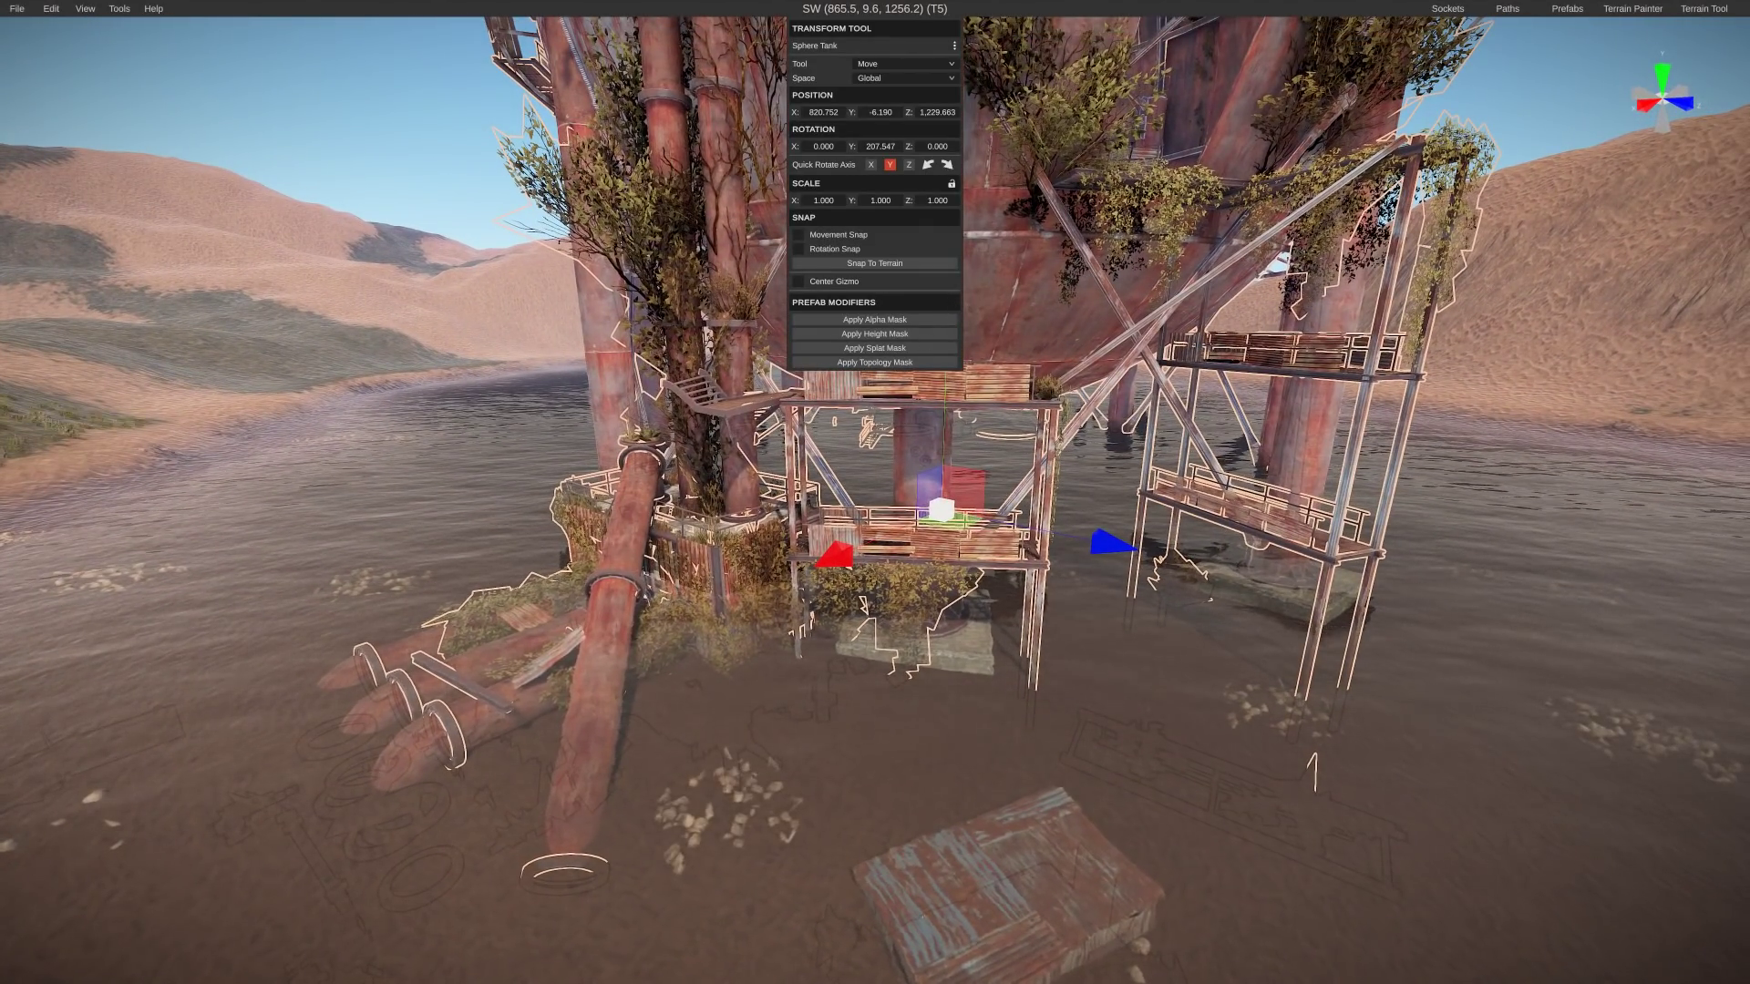
right_drag(1048, 485, 1069, 444)
drag(897, 437, 899, 364)
right_drag(762, 552, 959, 475)
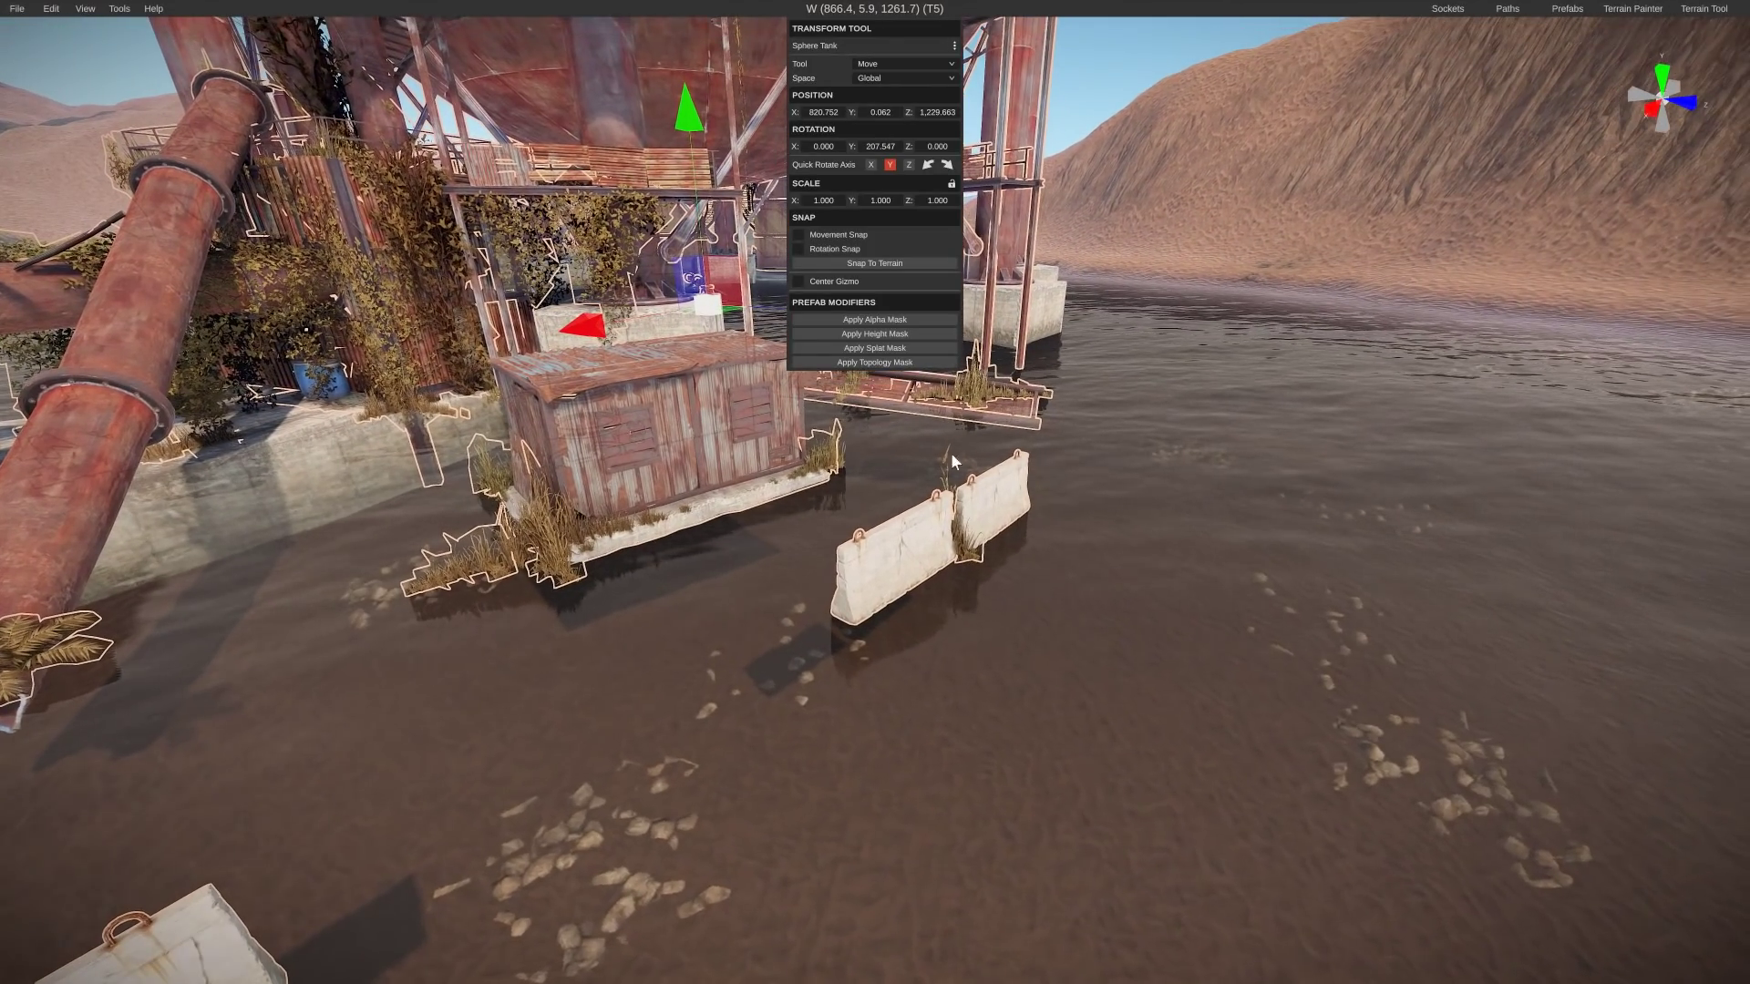
drag(686, 120, 690, 189)
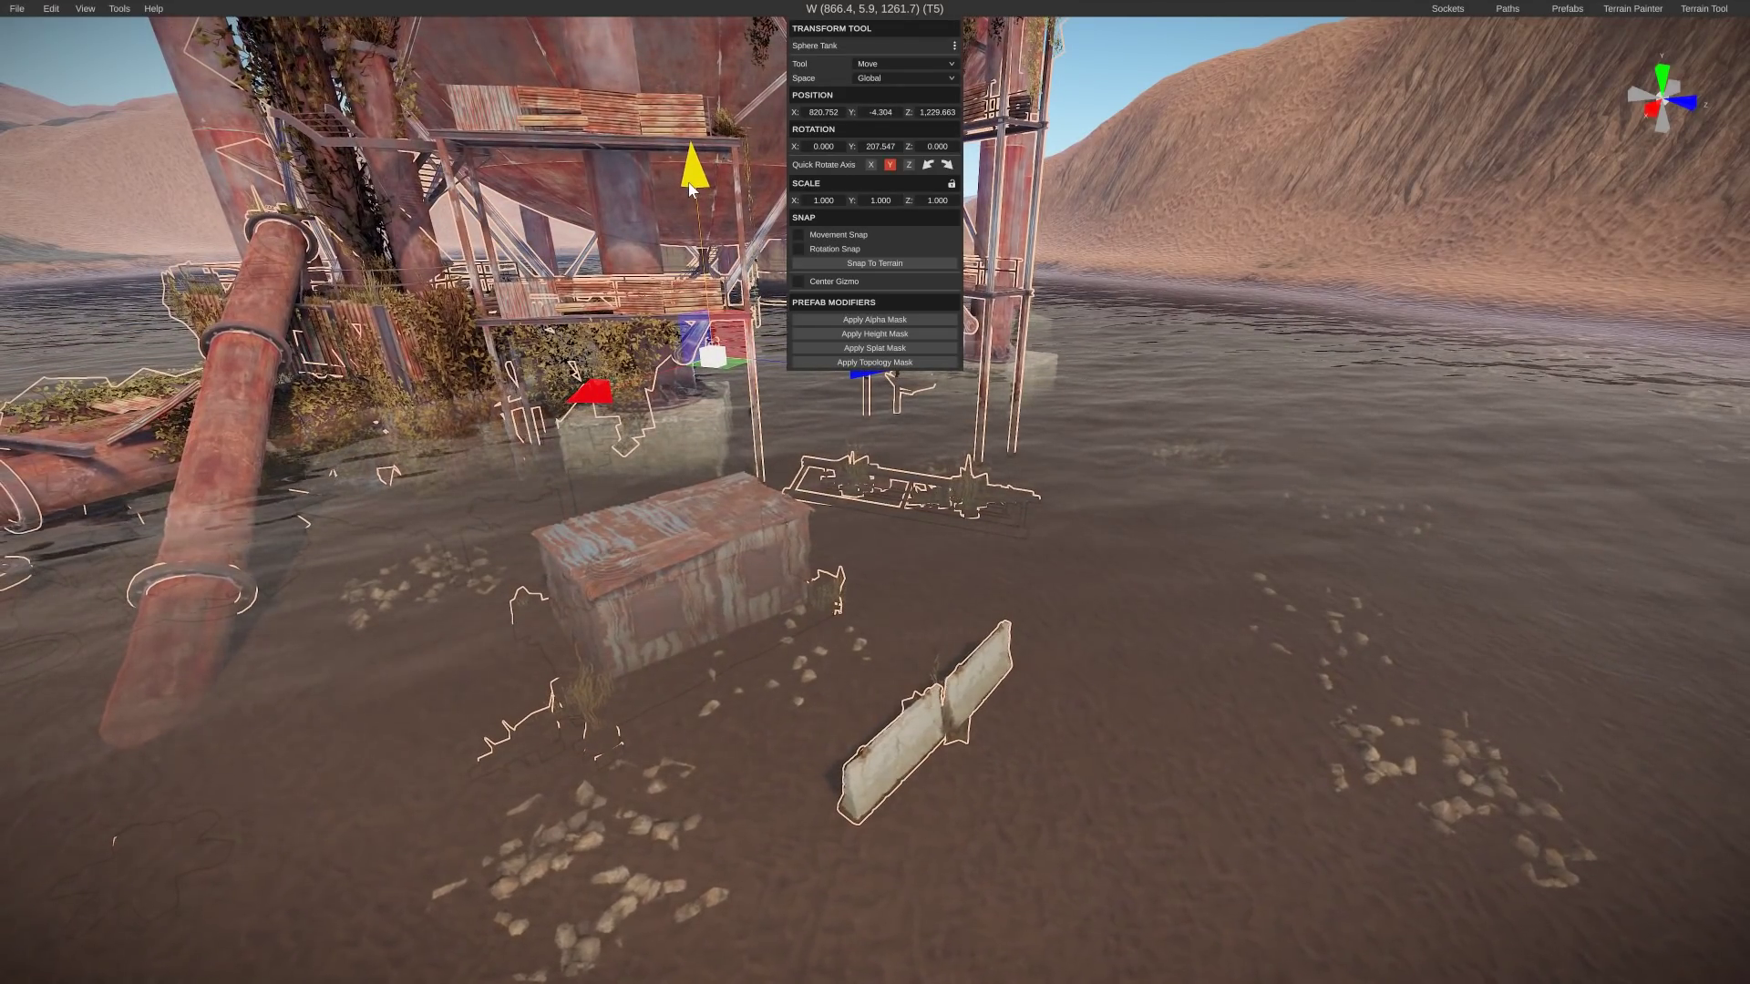
mouse_move(690, 189)
mouse_down()
mouse_move(695, 160)
mouse_move(697, 187)
mouse_up()
Deselect the sphere tank and generate rivers with the native procedural tools
right_drag(697, 187, 8, 390)
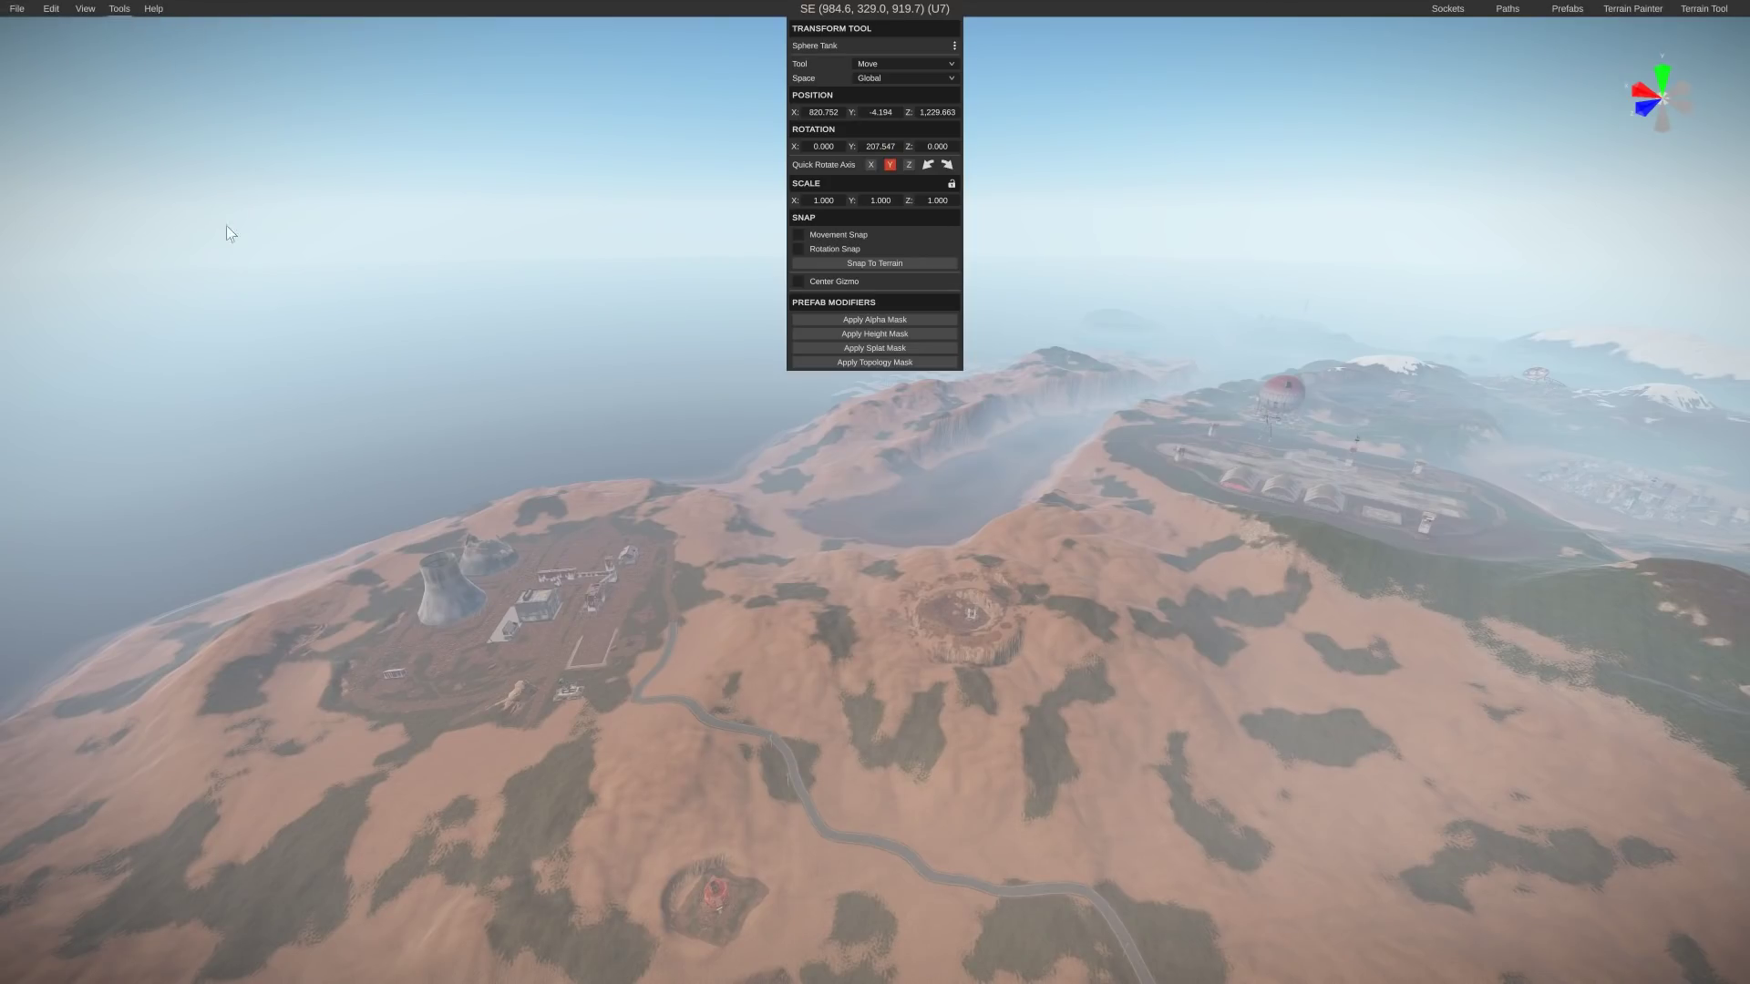
click(189, 140)
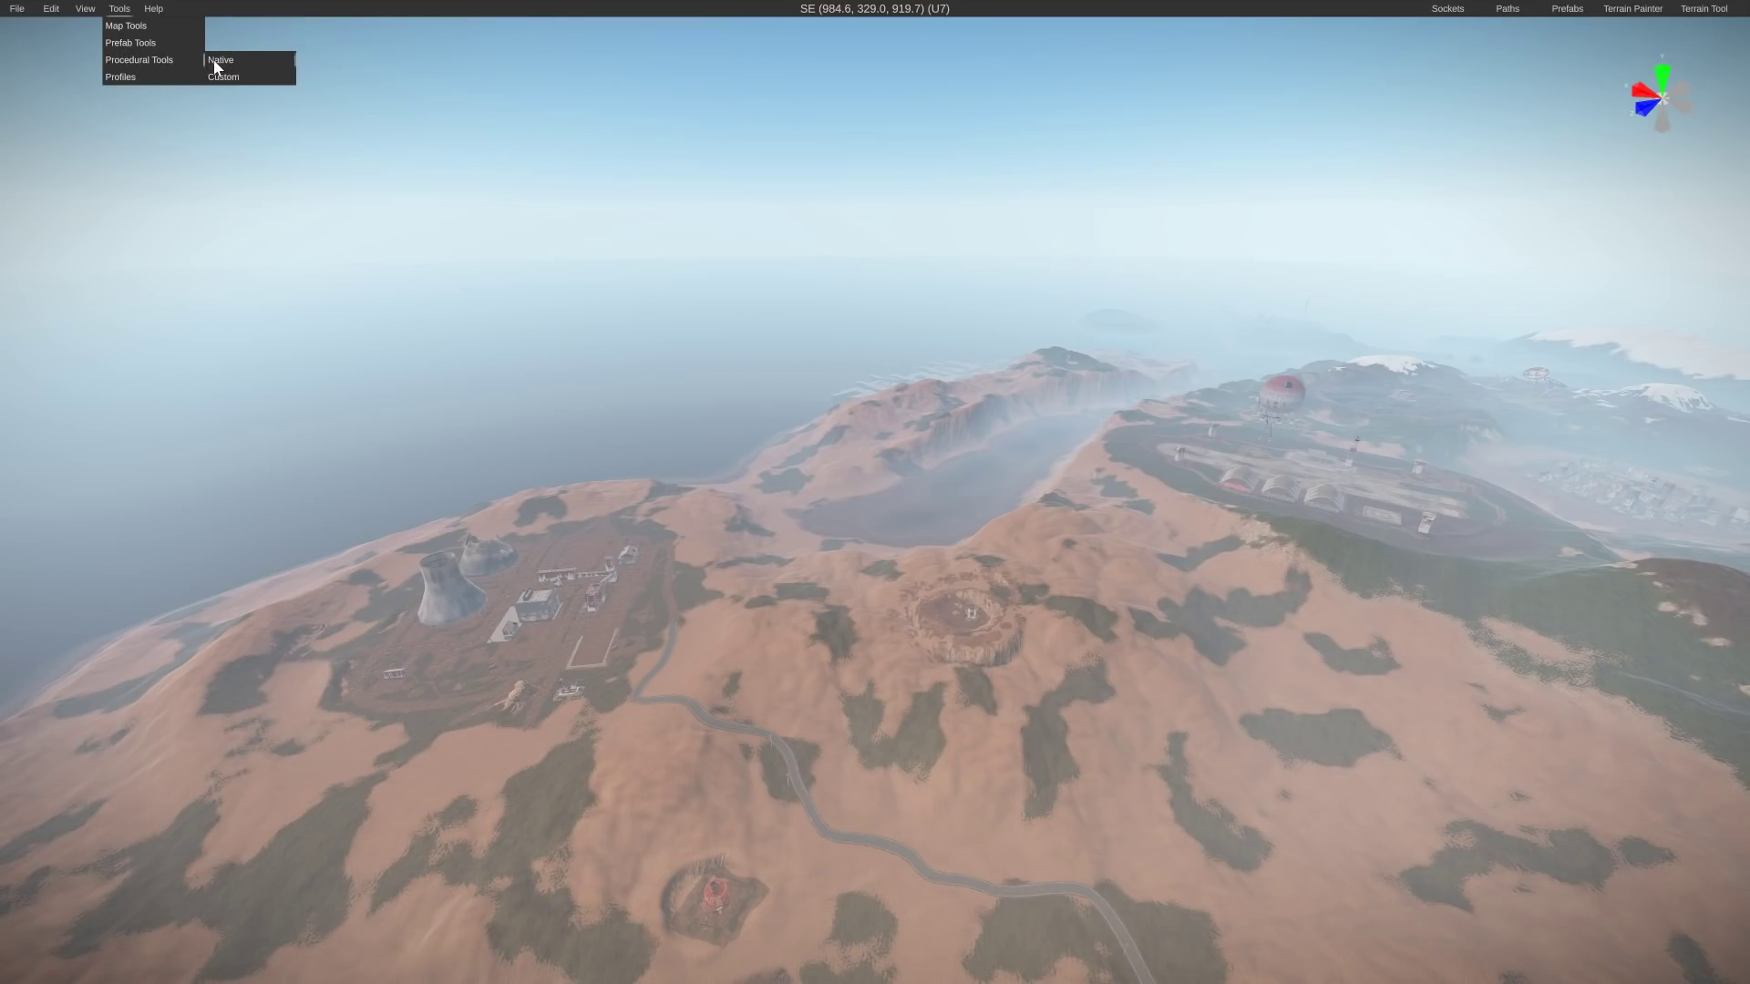
mouse_move(219, 66)
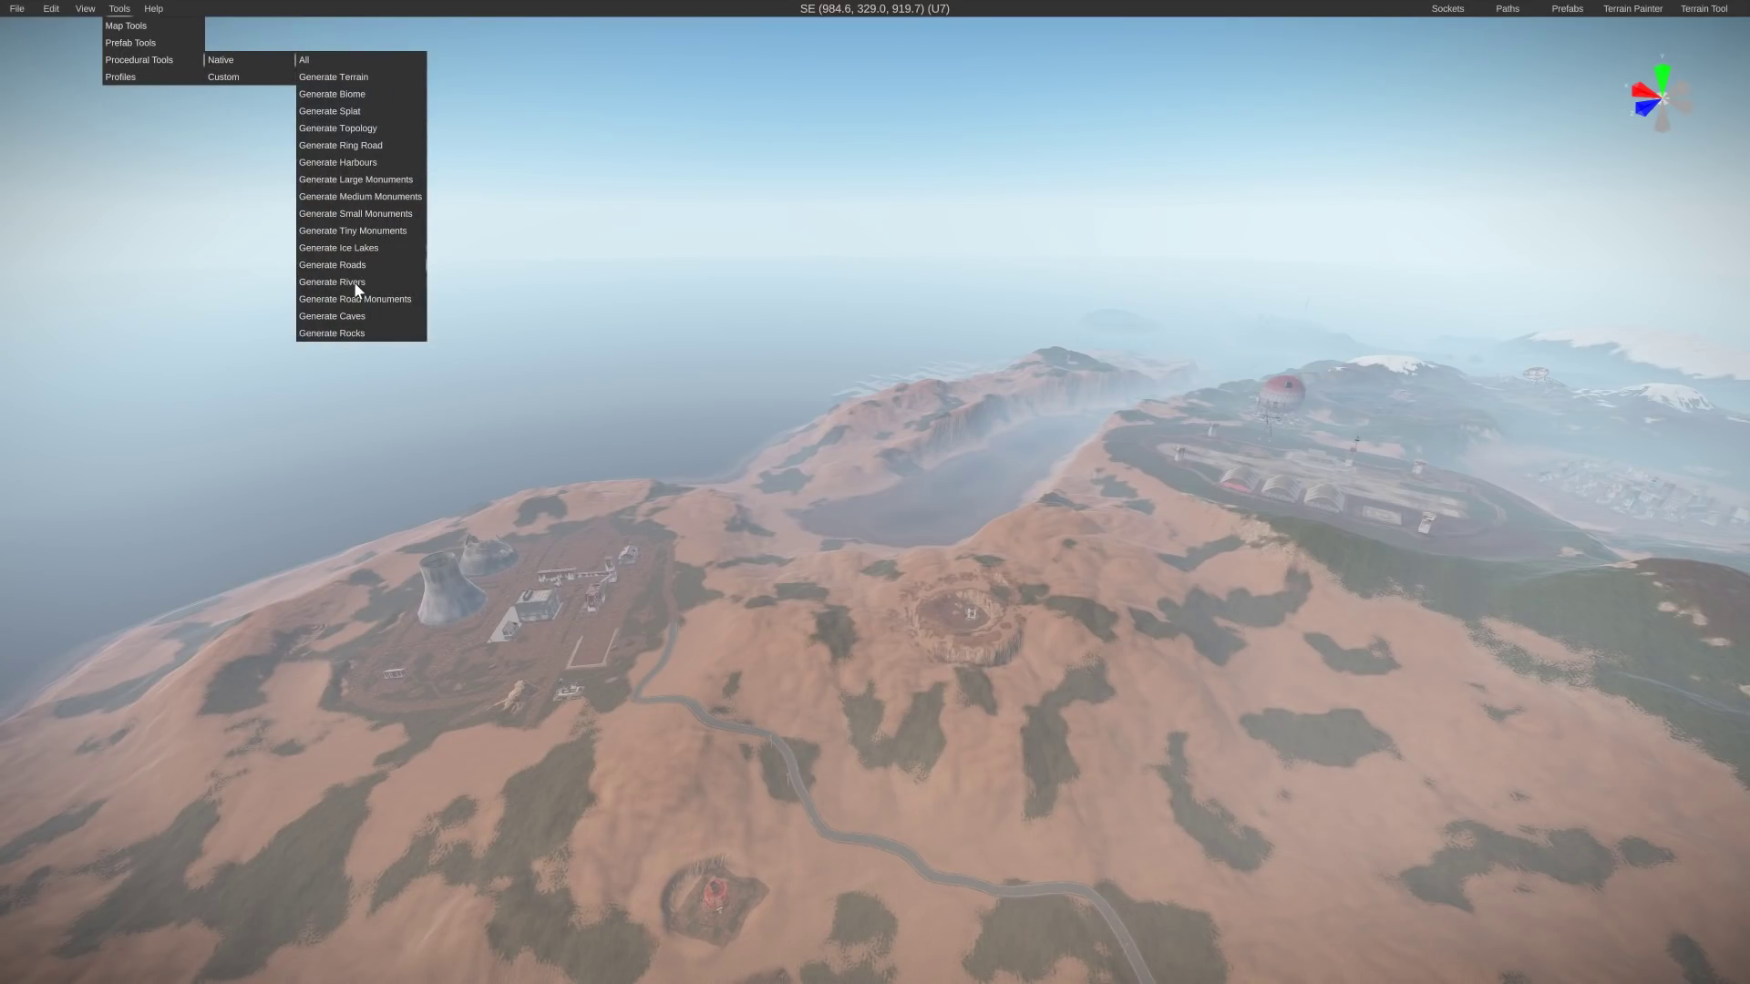
mouse_move(353, 282)
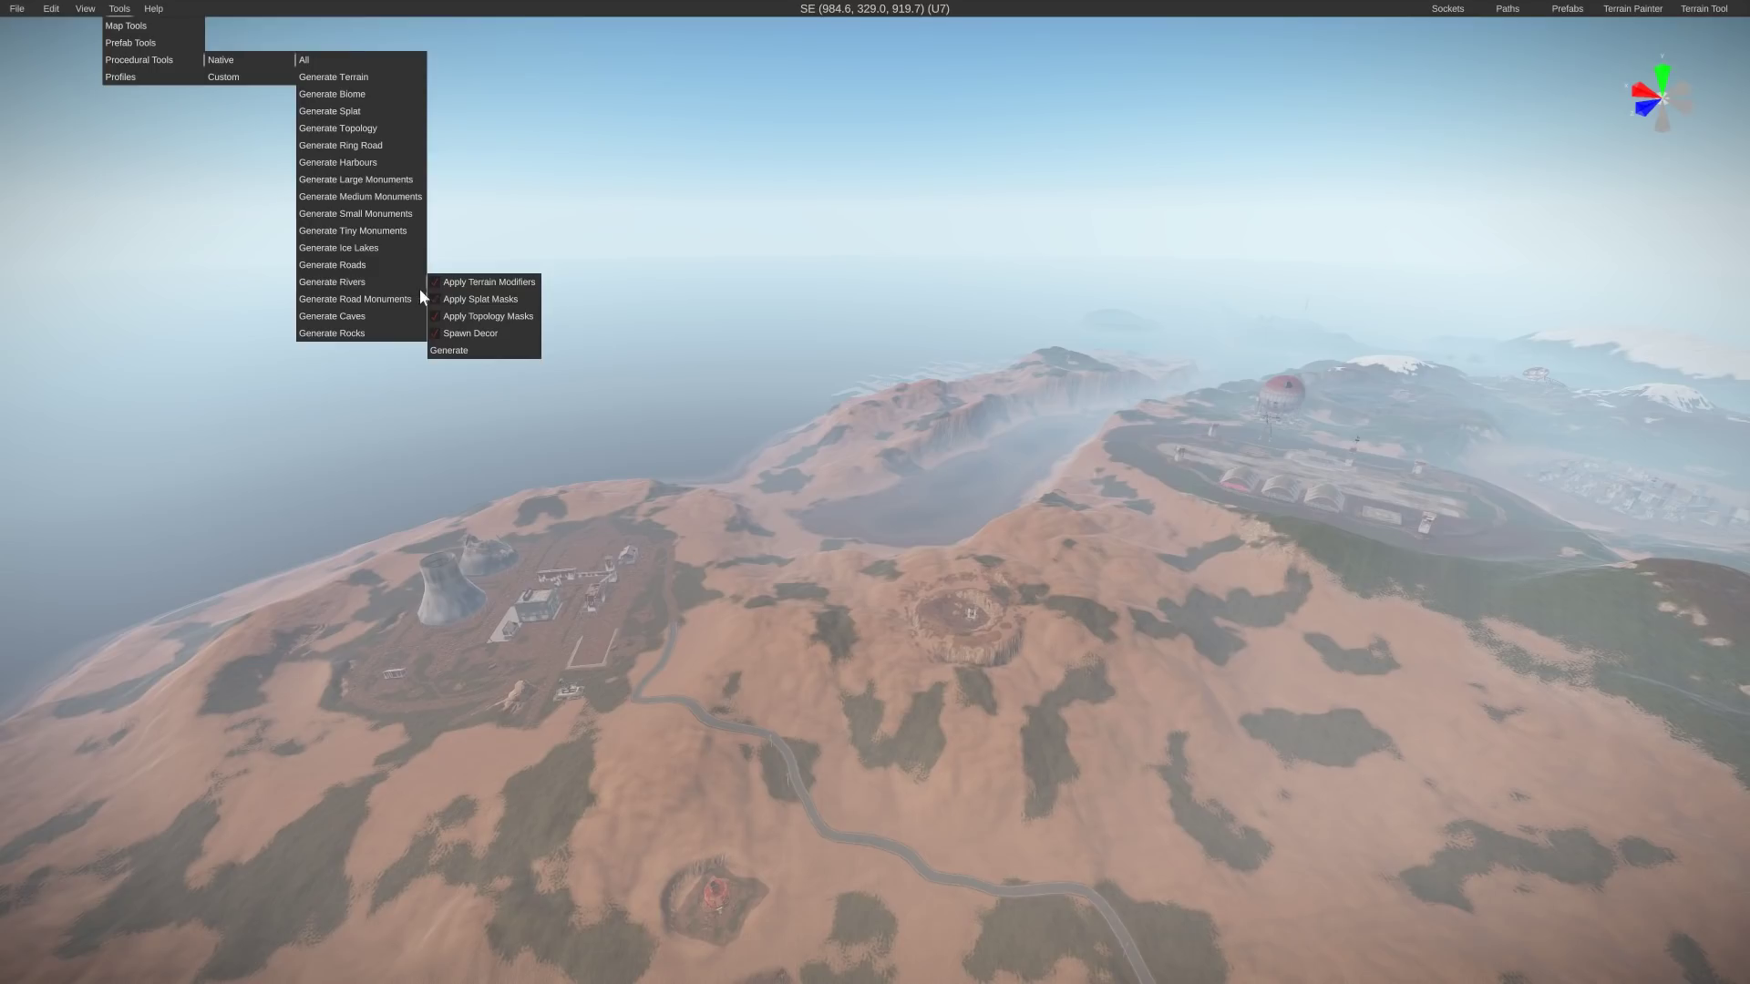
click(453, 353)
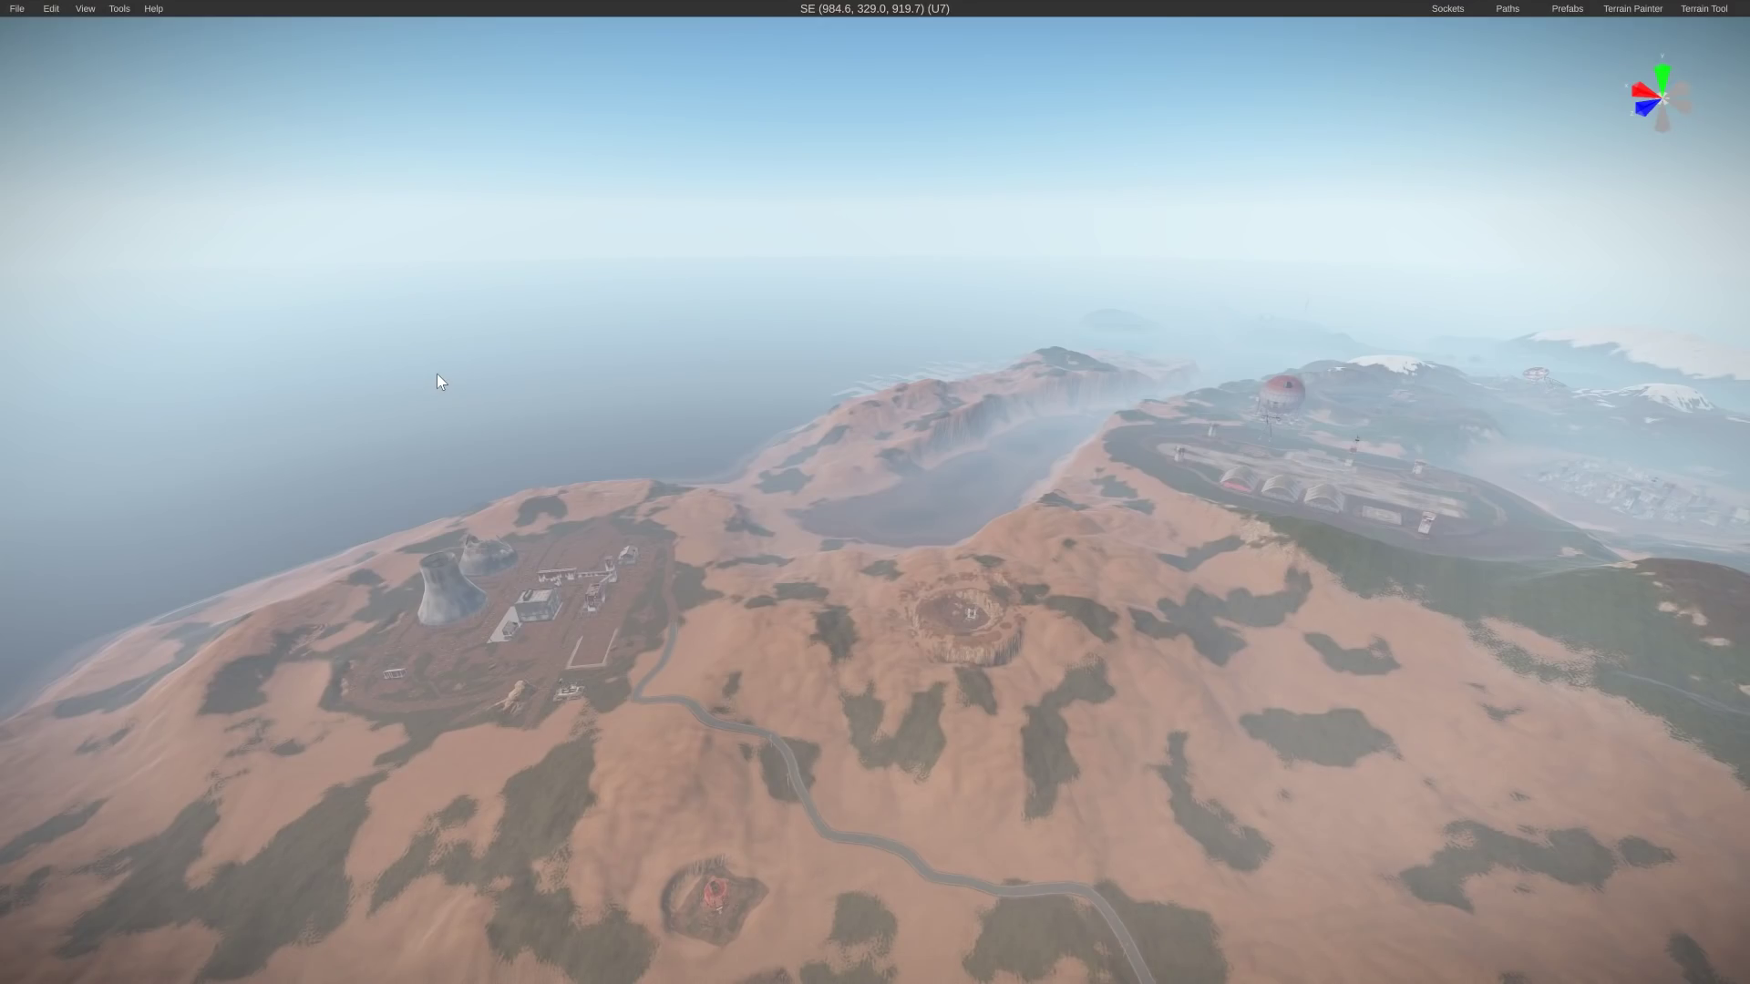
Examine the terrain for generated rivers from the northeastern desert across to the southwestern snow and coast
right_drag(497, 451, 562, 355)
key(w)
key(s)
key(w)
key(w)
right_drag(316, 346, 1, 26)
key(w)
key(w)
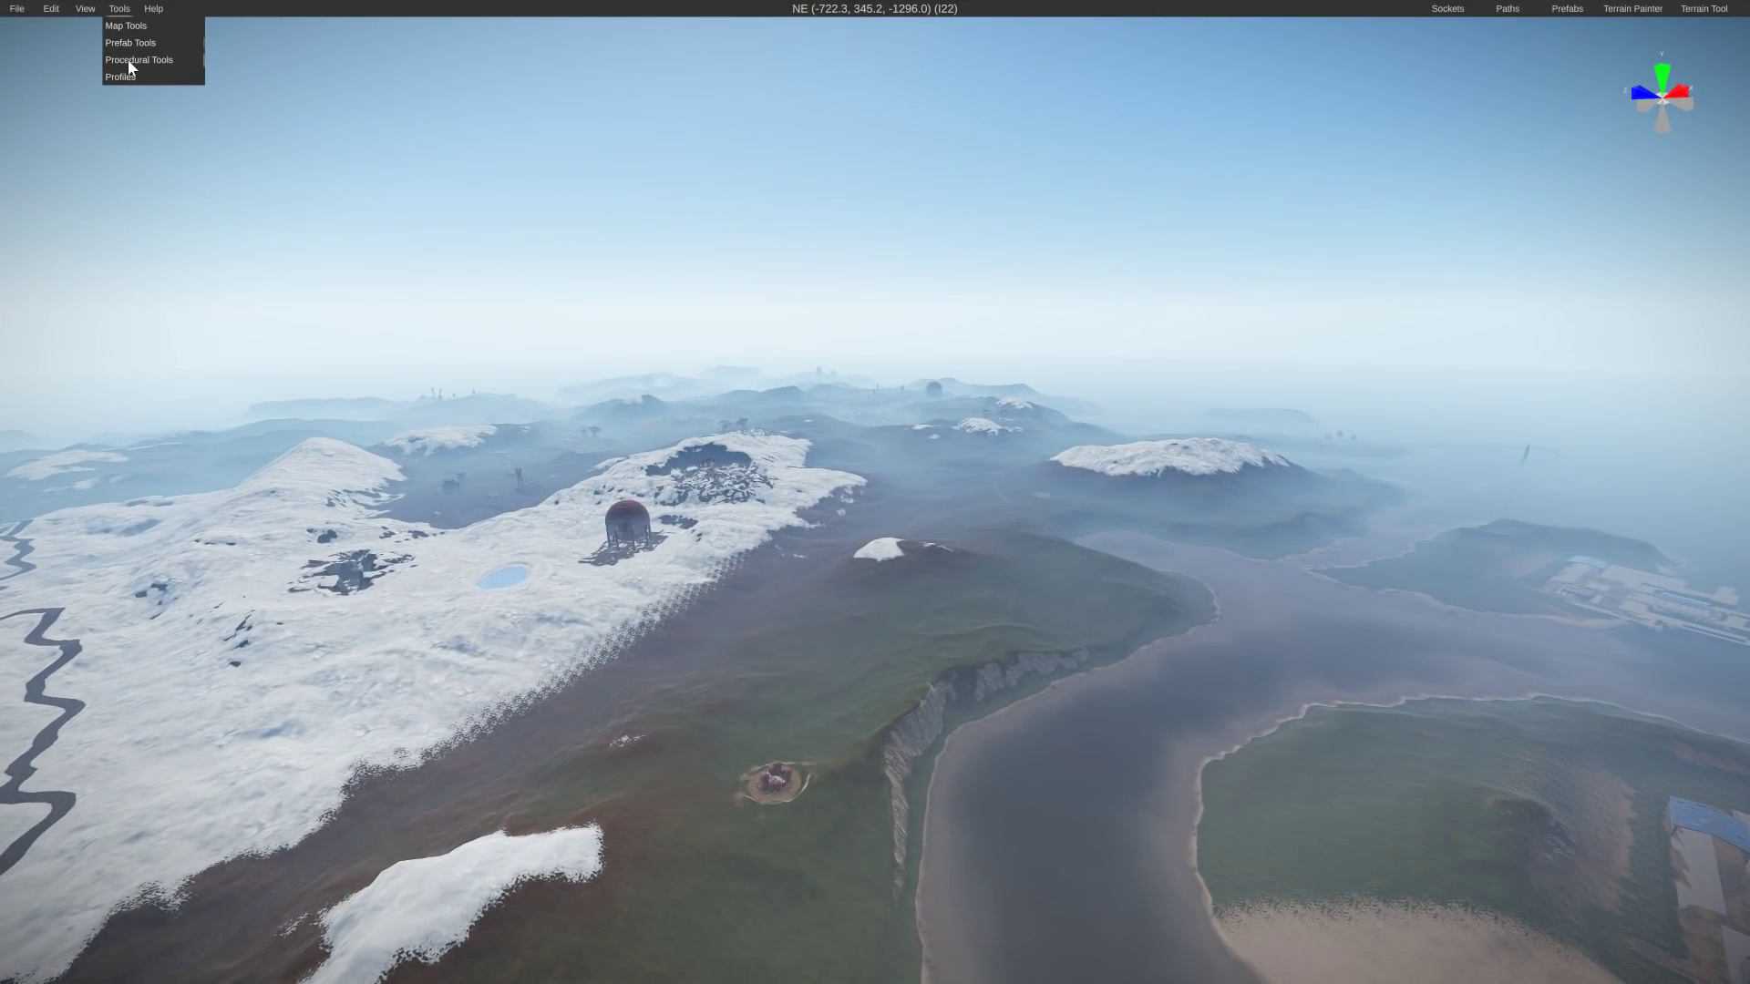
Run the native procedural river generation once more
mouse_move(128, 62)
mouse_move(233, 59)
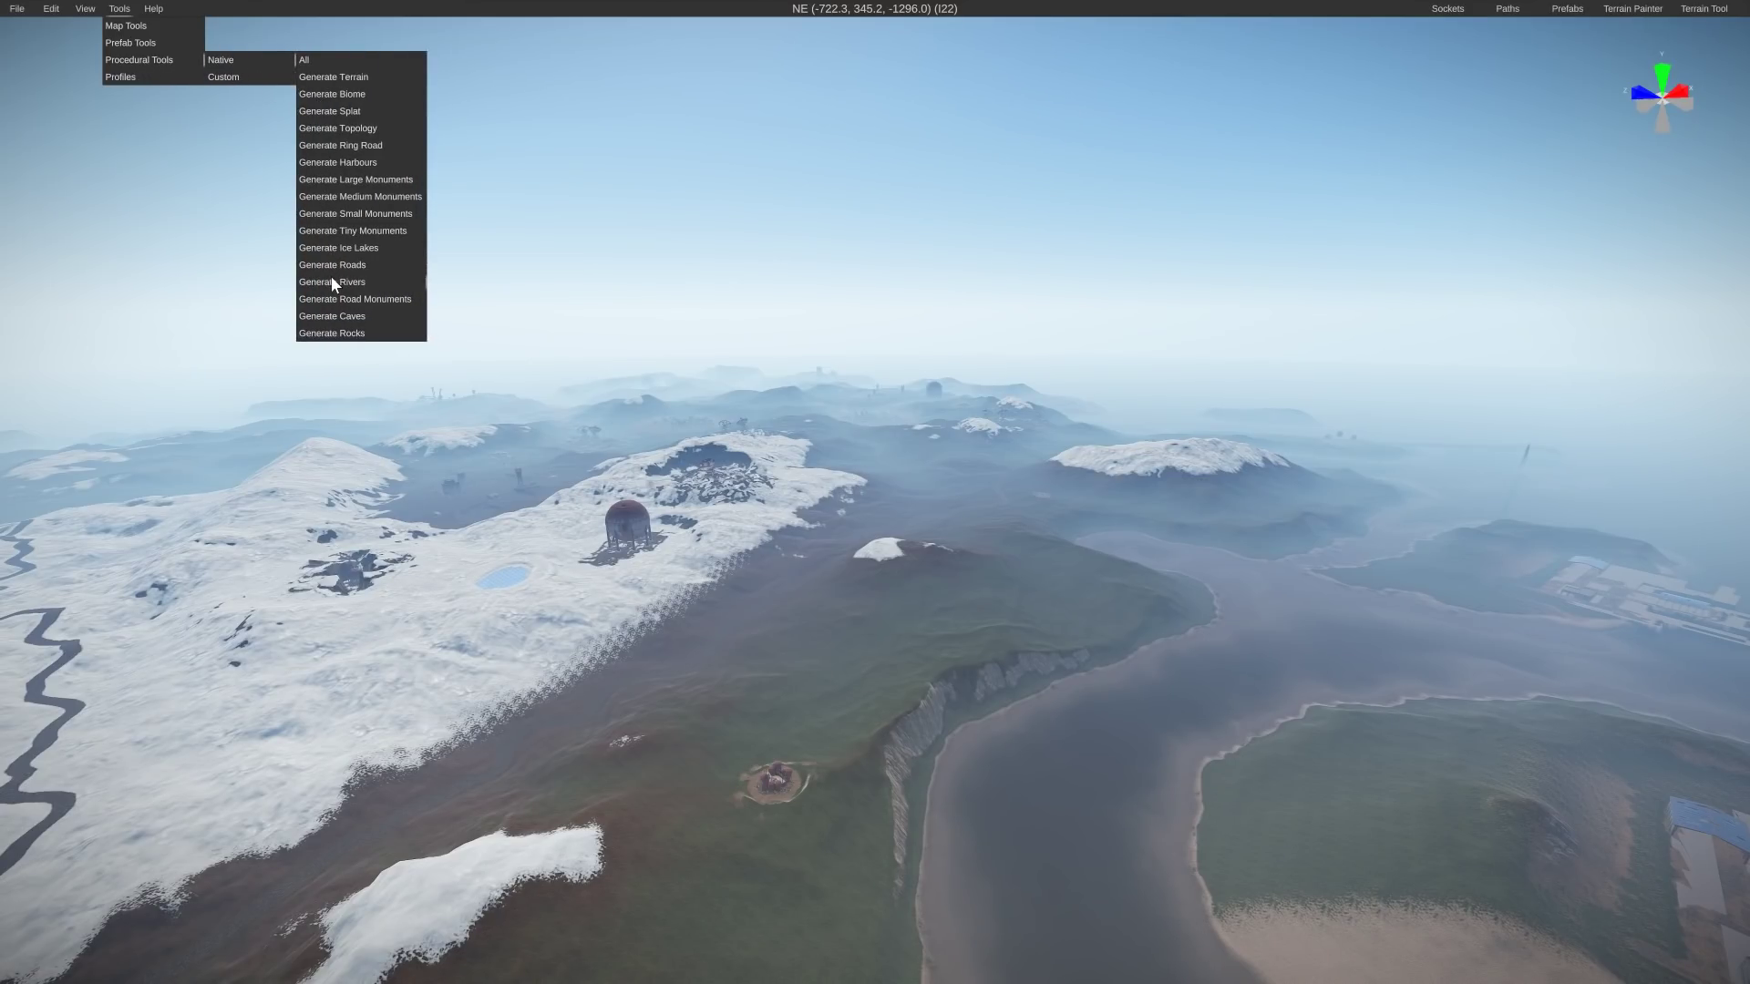
mouse_move(335, 283)
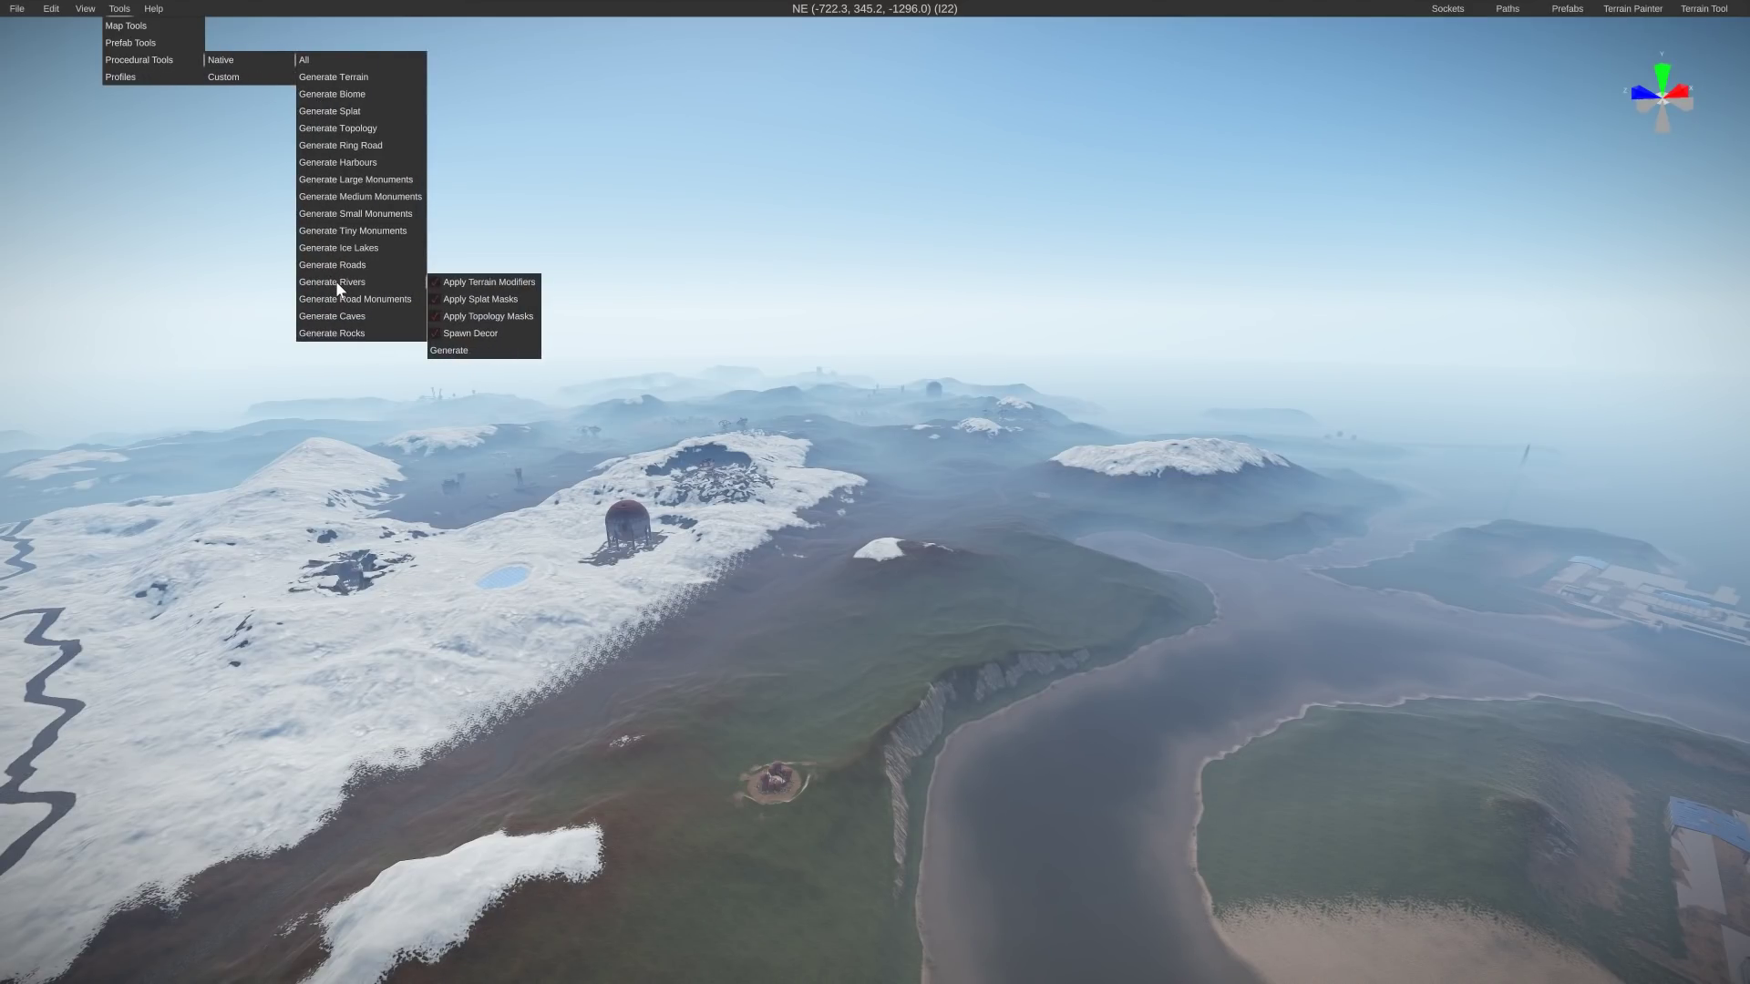
click(447, 352)
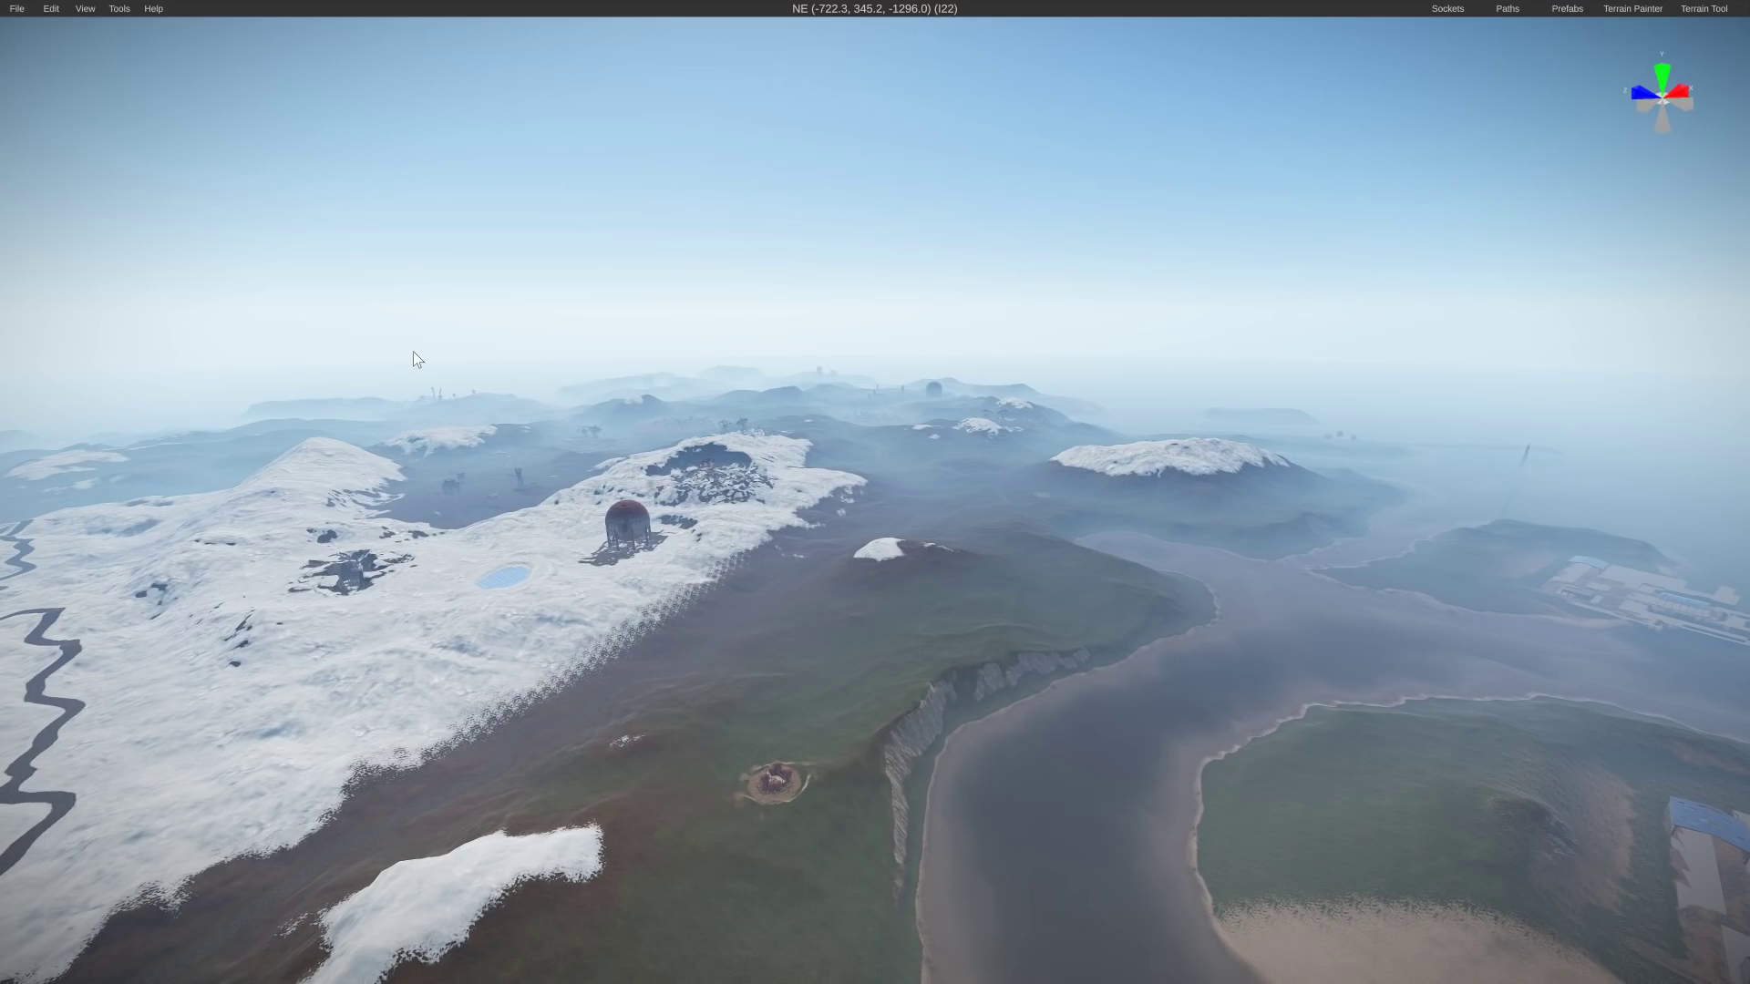
Inspect the cliffs along the southern coast and generate the road monuments with the native procedural tools
right_drag(481, 362, 760, 444)
key(w)
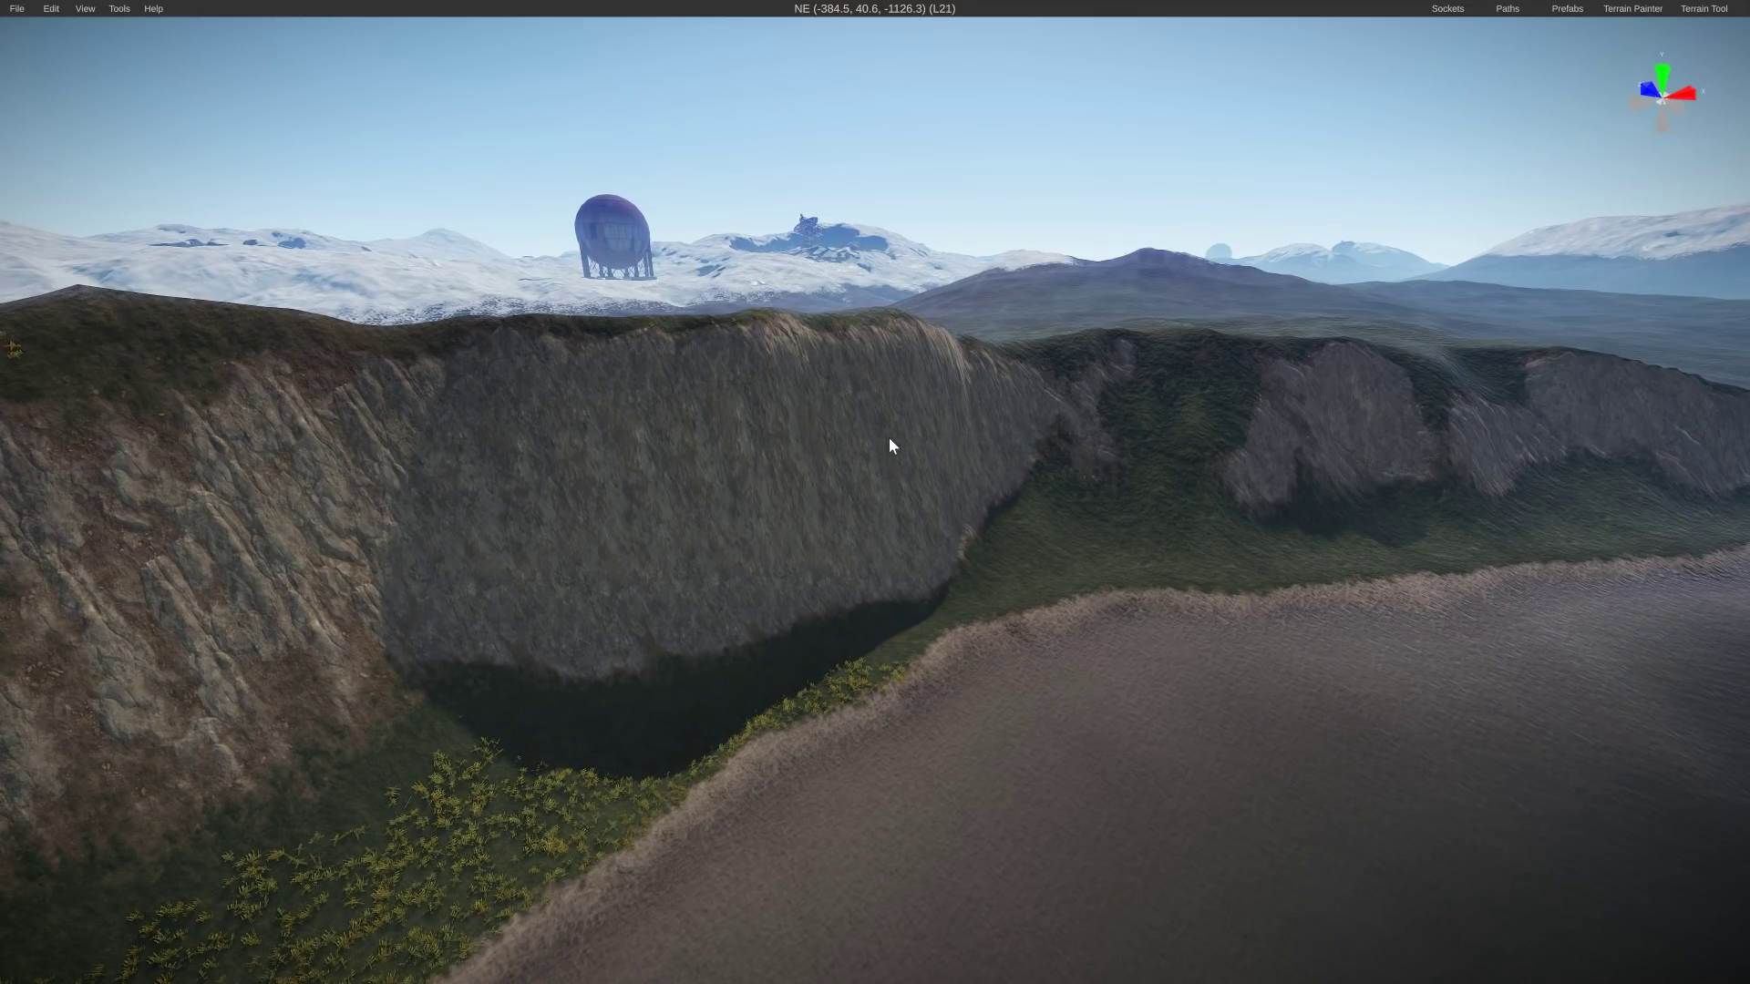
right_drag(867, 391, 808, 348)
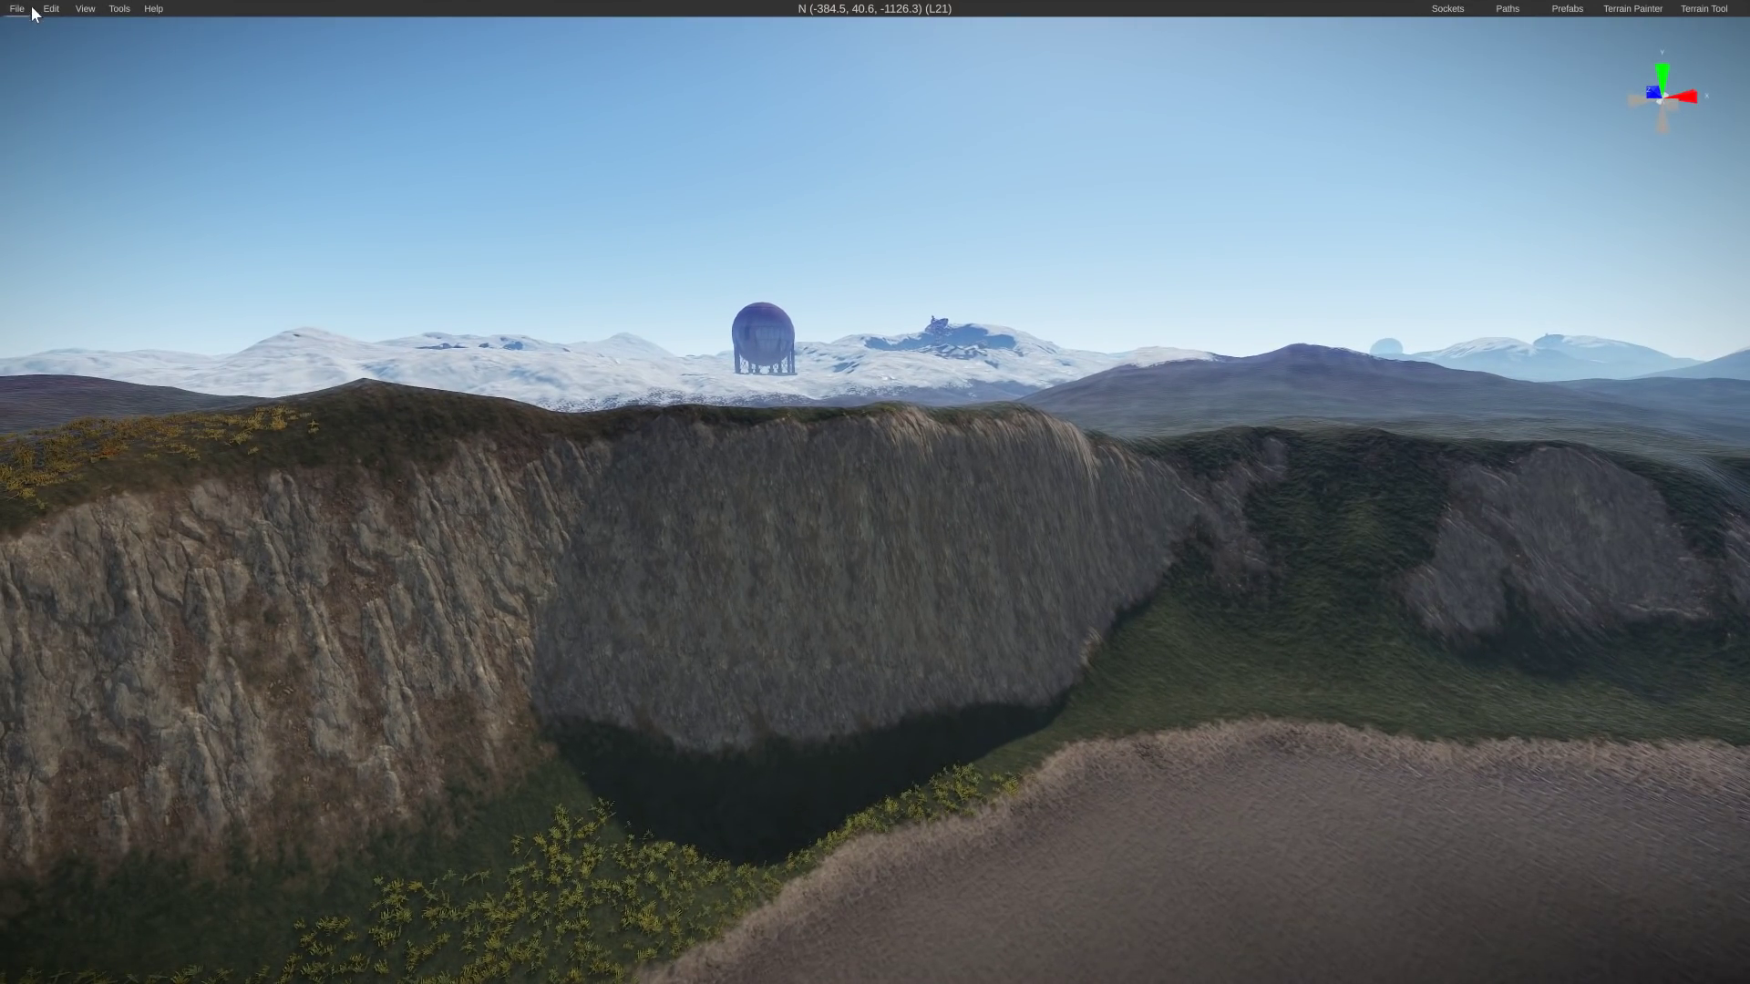
key(w)
right_drag(76, 24, 7, 32)
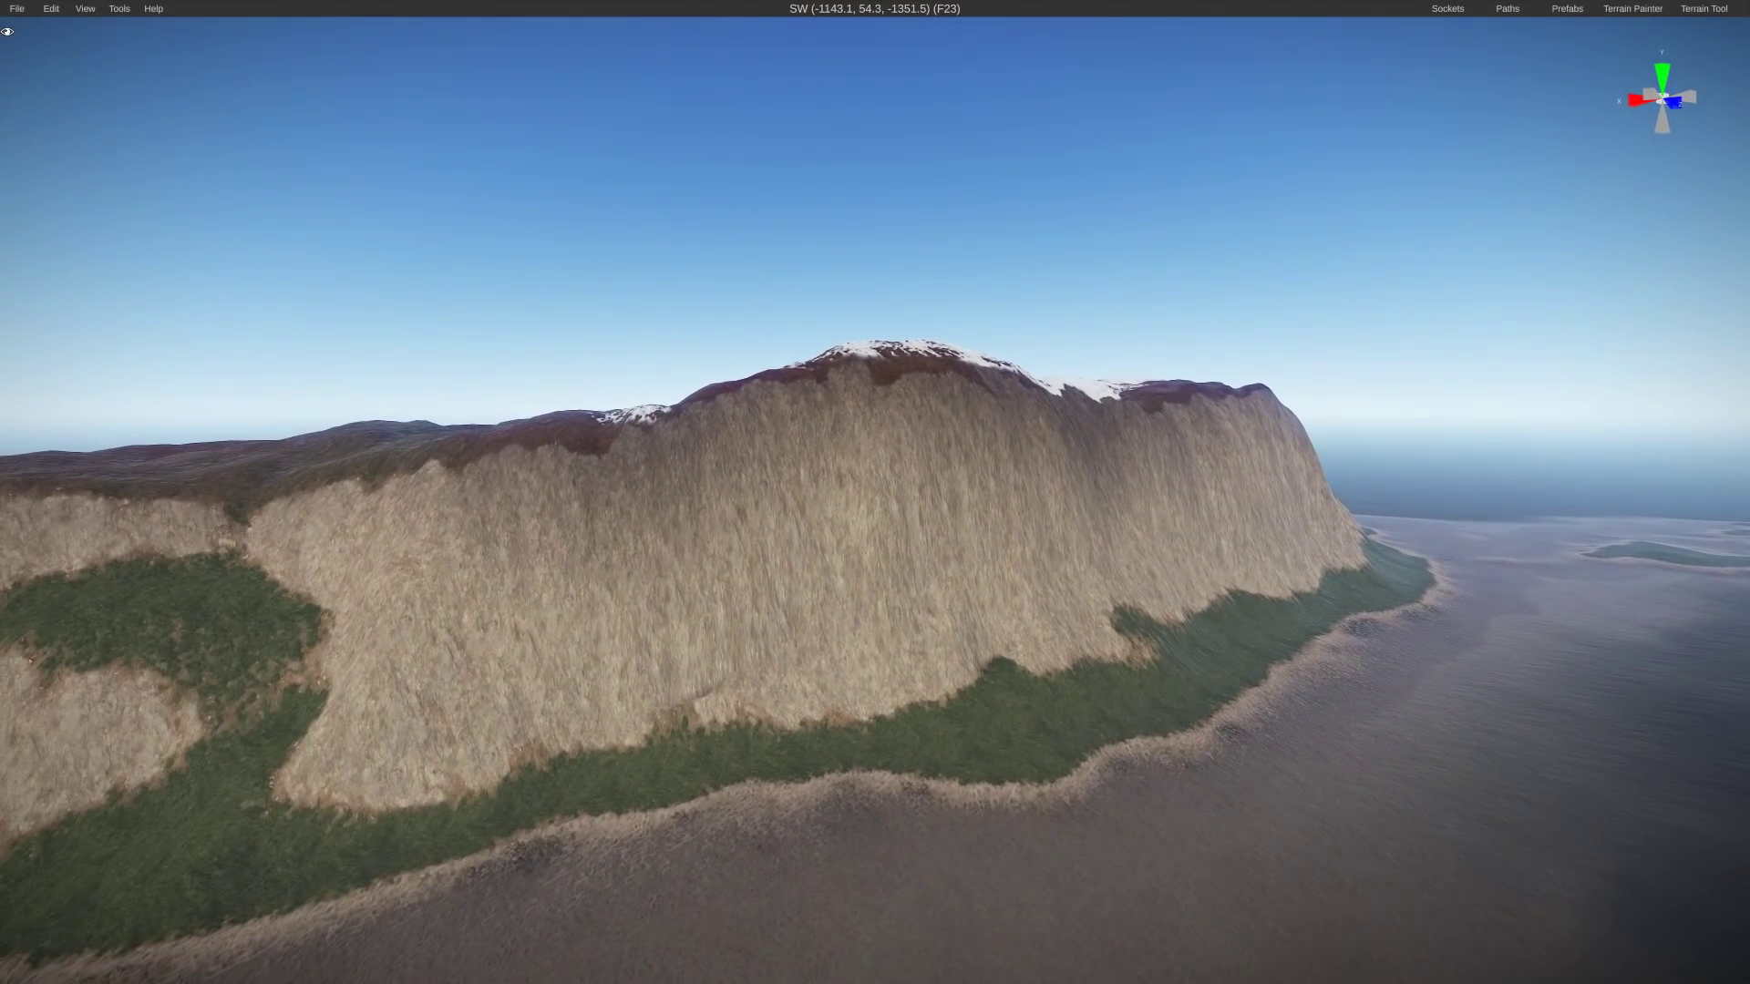
click(113, 9)
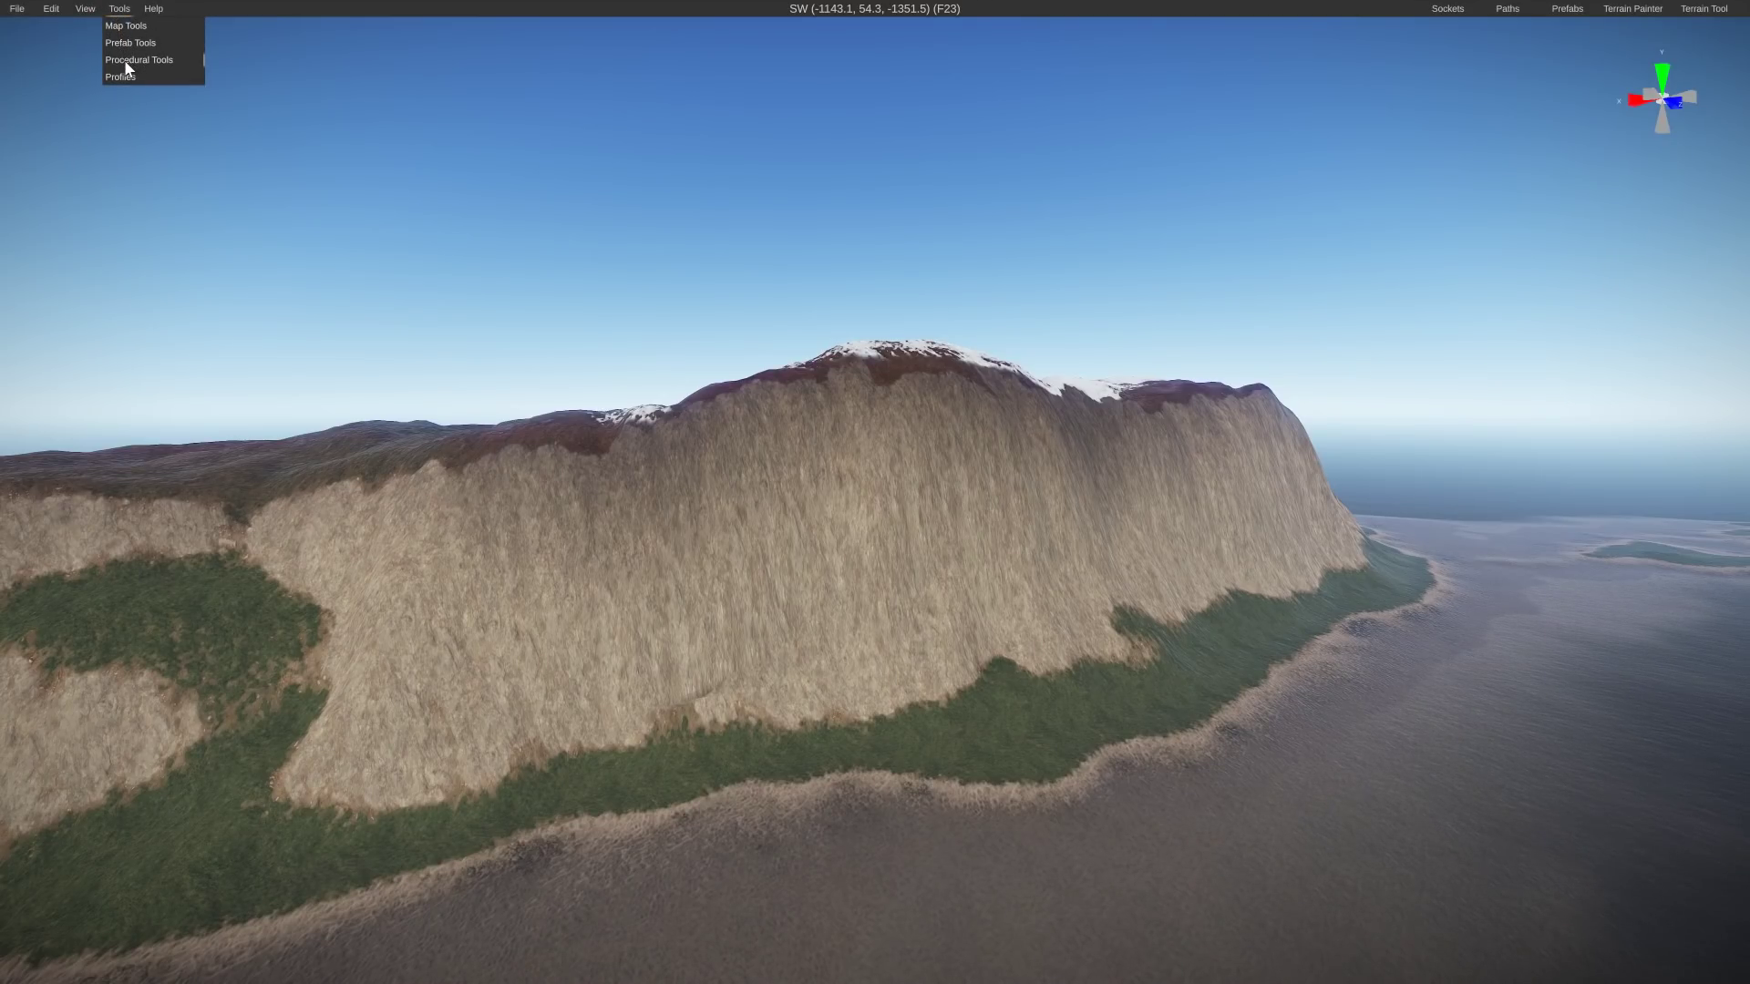
mouse_move(215, 57)
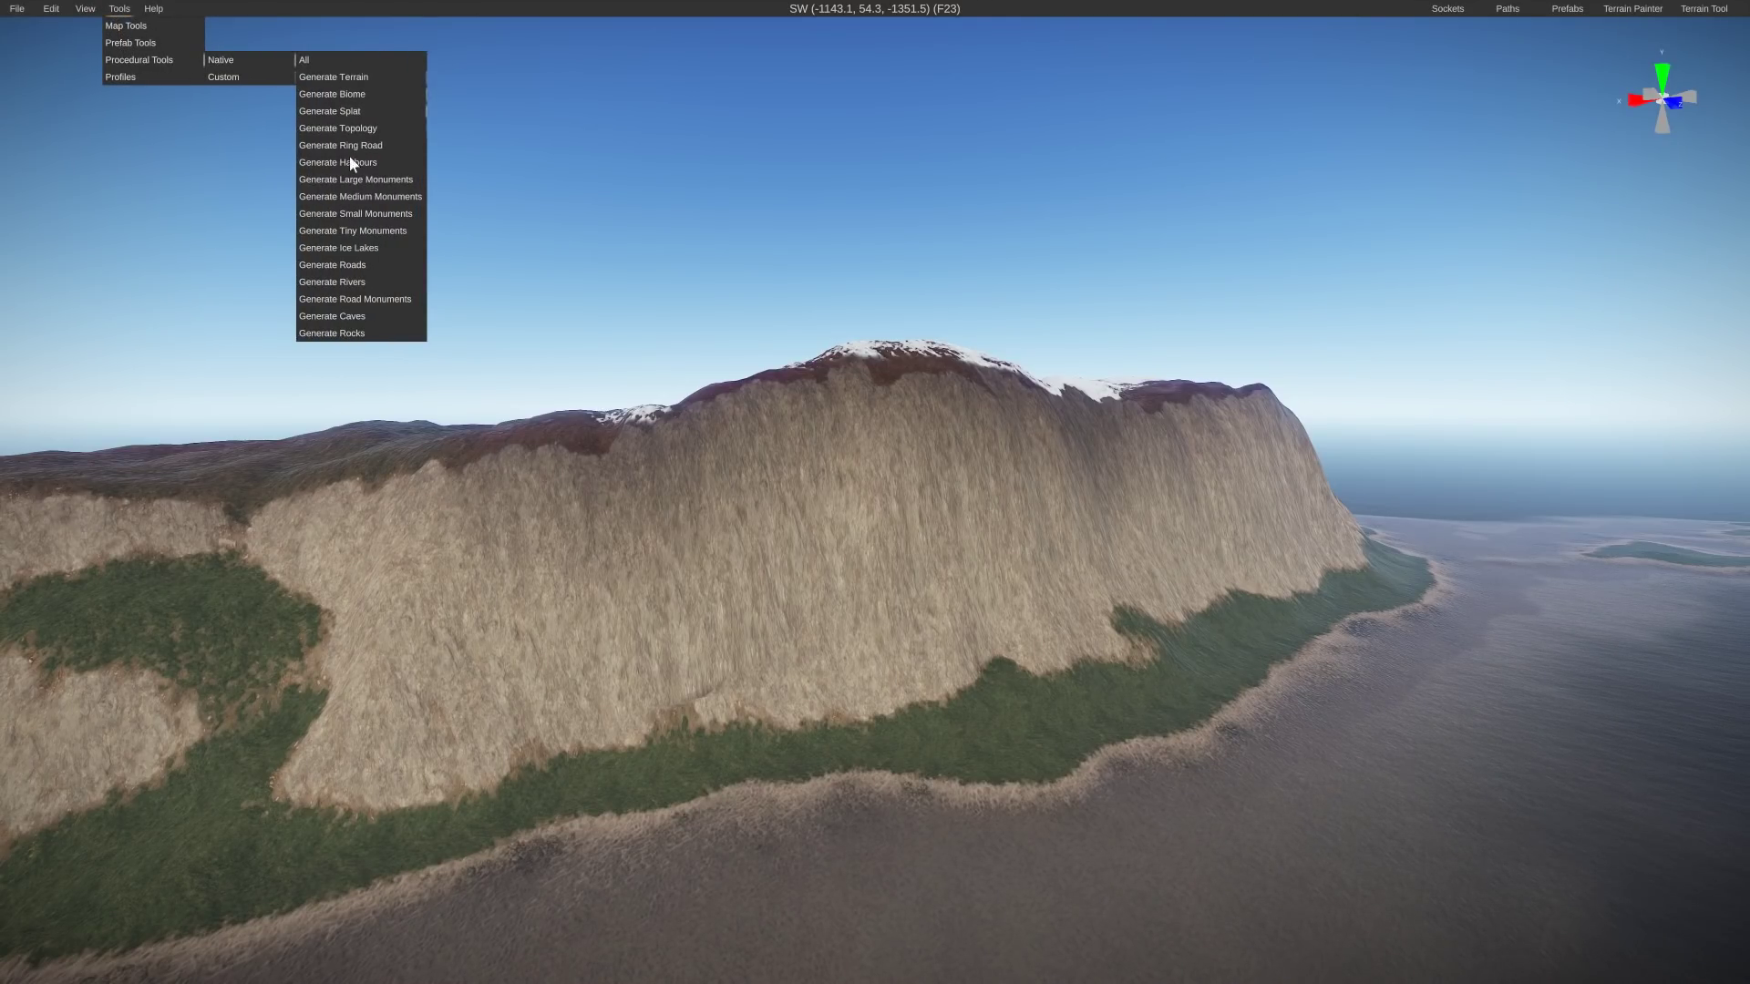
click(368, 300)
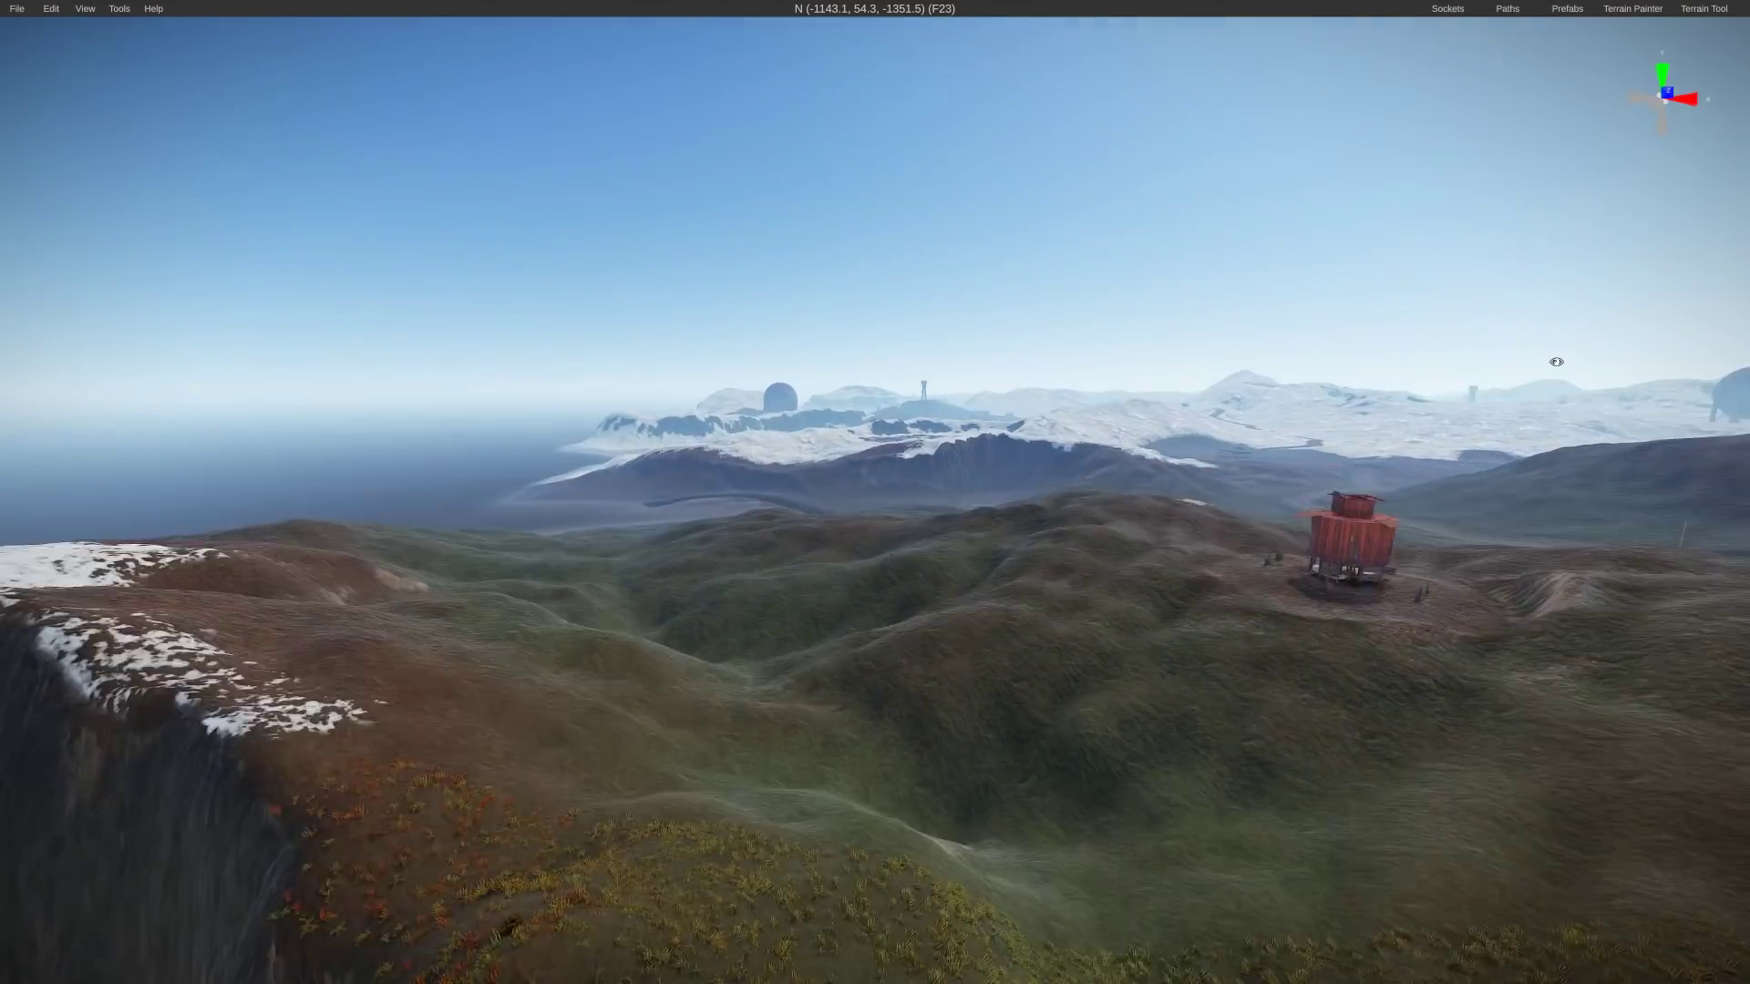
Follow the southern road eastward and examine the roadside monuments, including the gas station
key(w)
right_drag(1556, 362, 1749, 476)
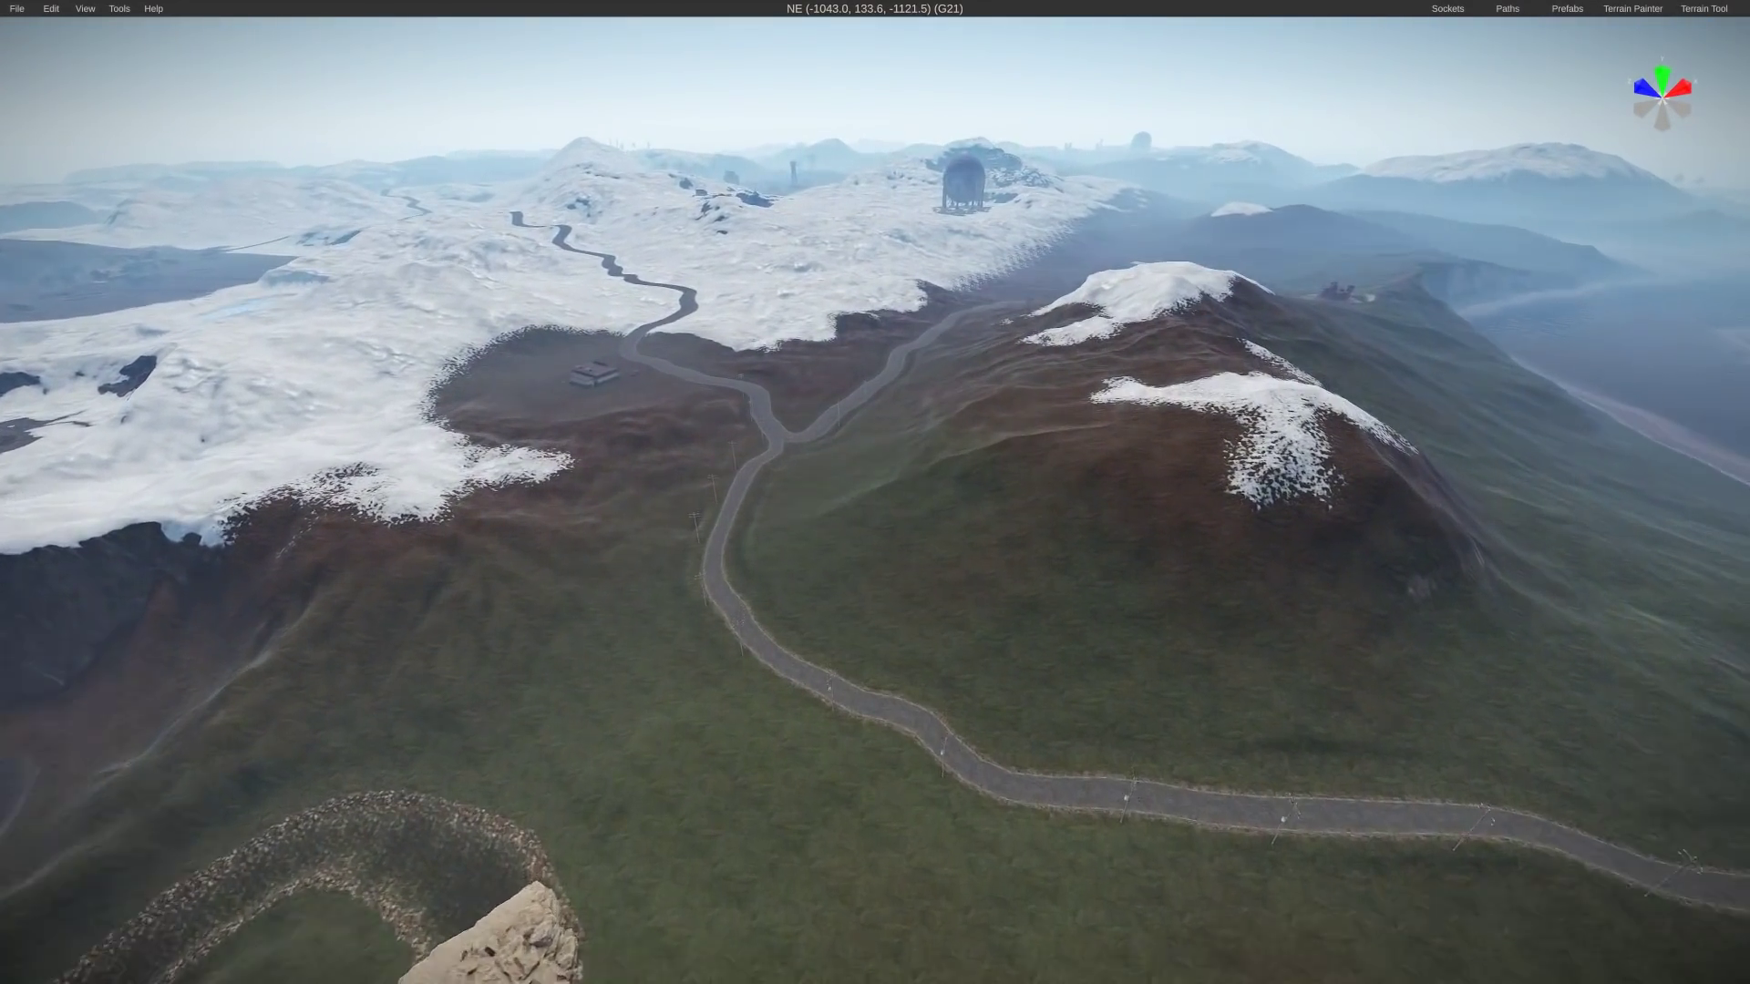
key(w)
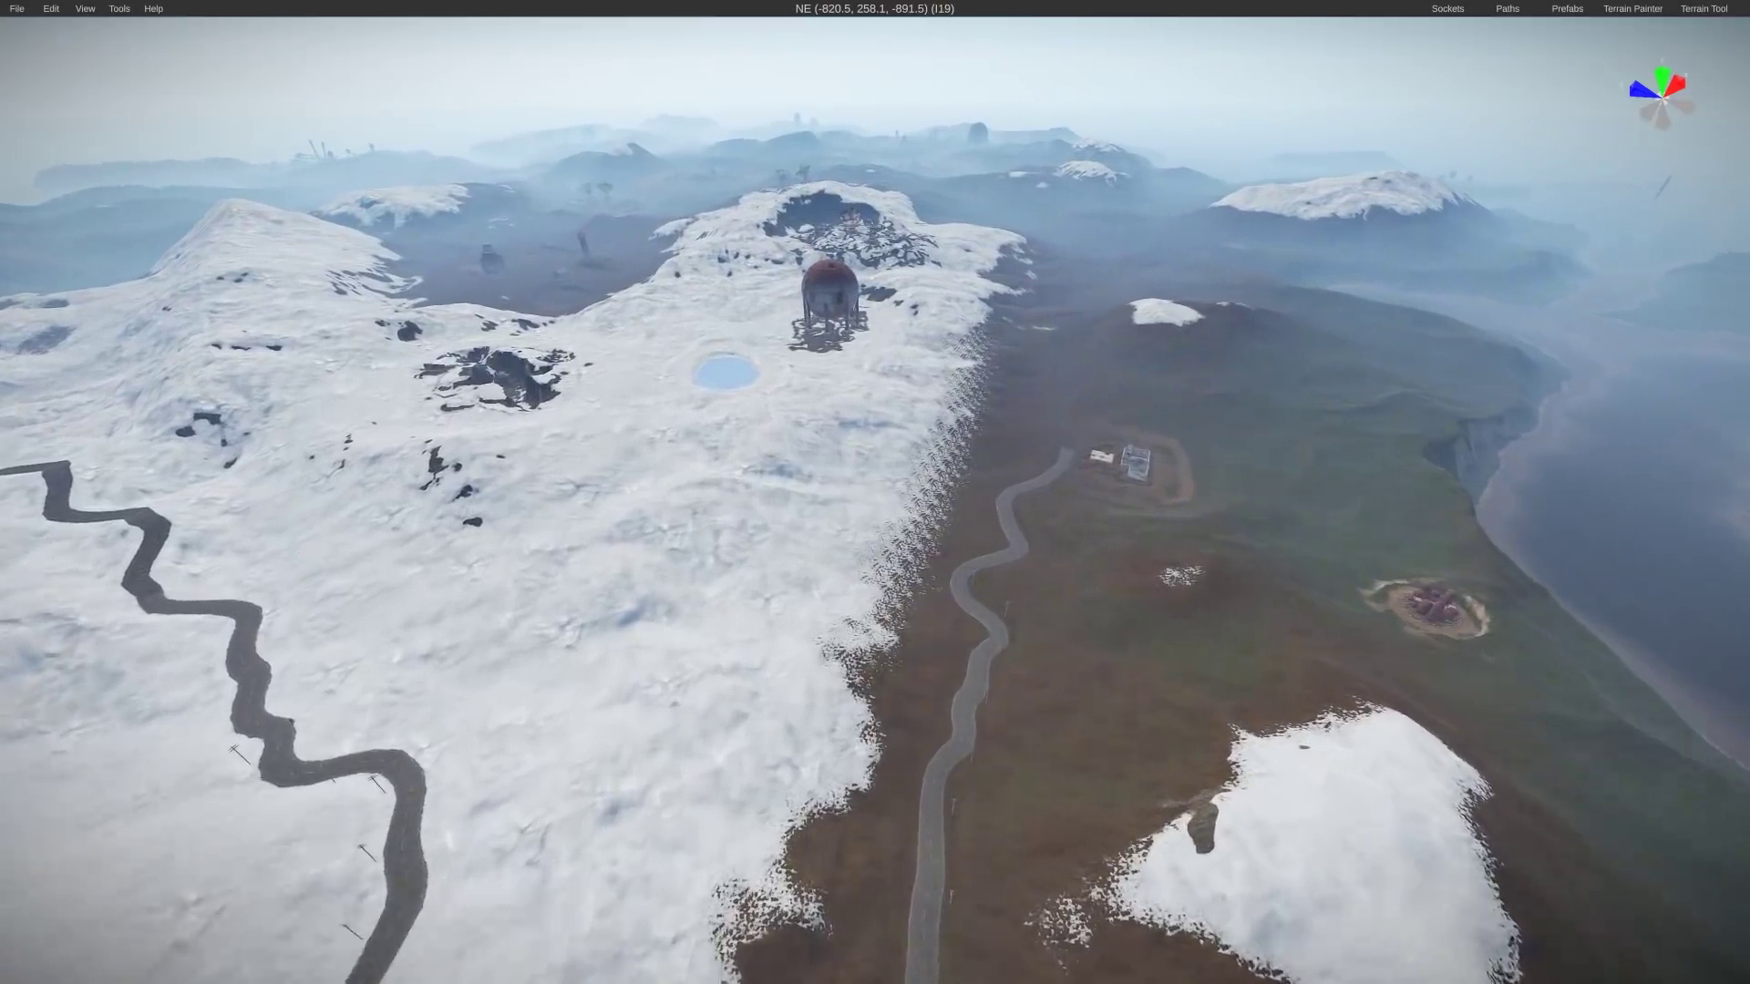
key(w)
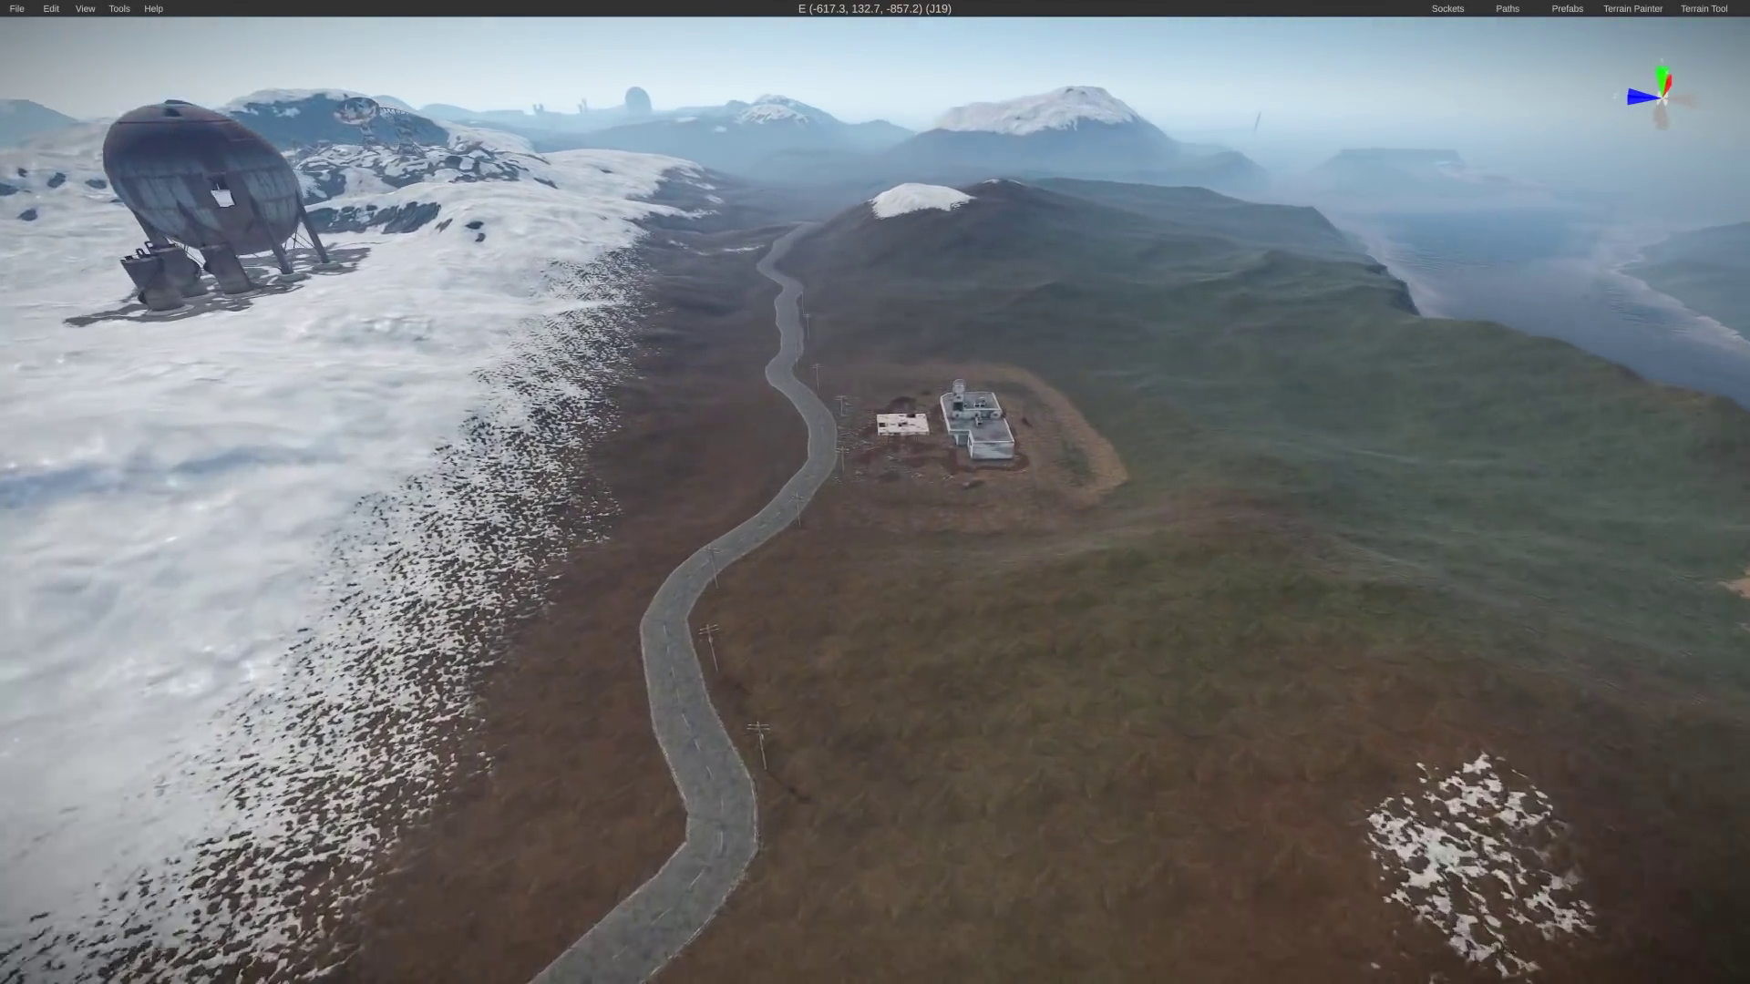
key(w)
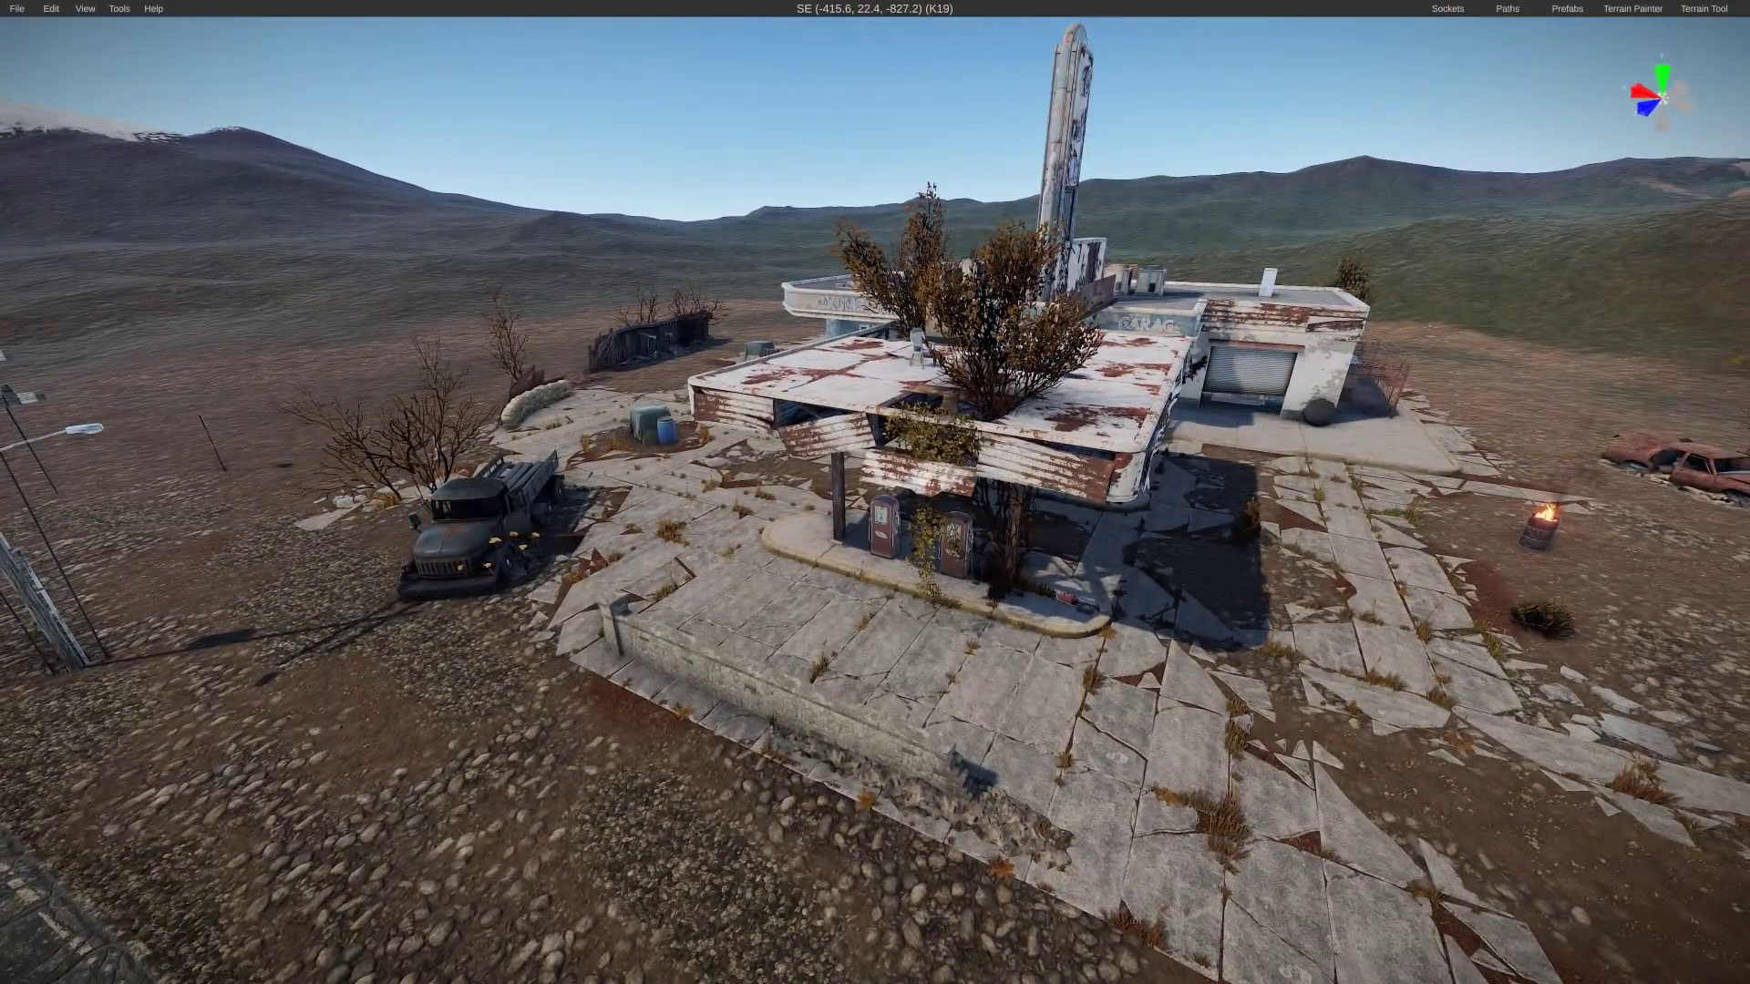
key(w)
key(e)
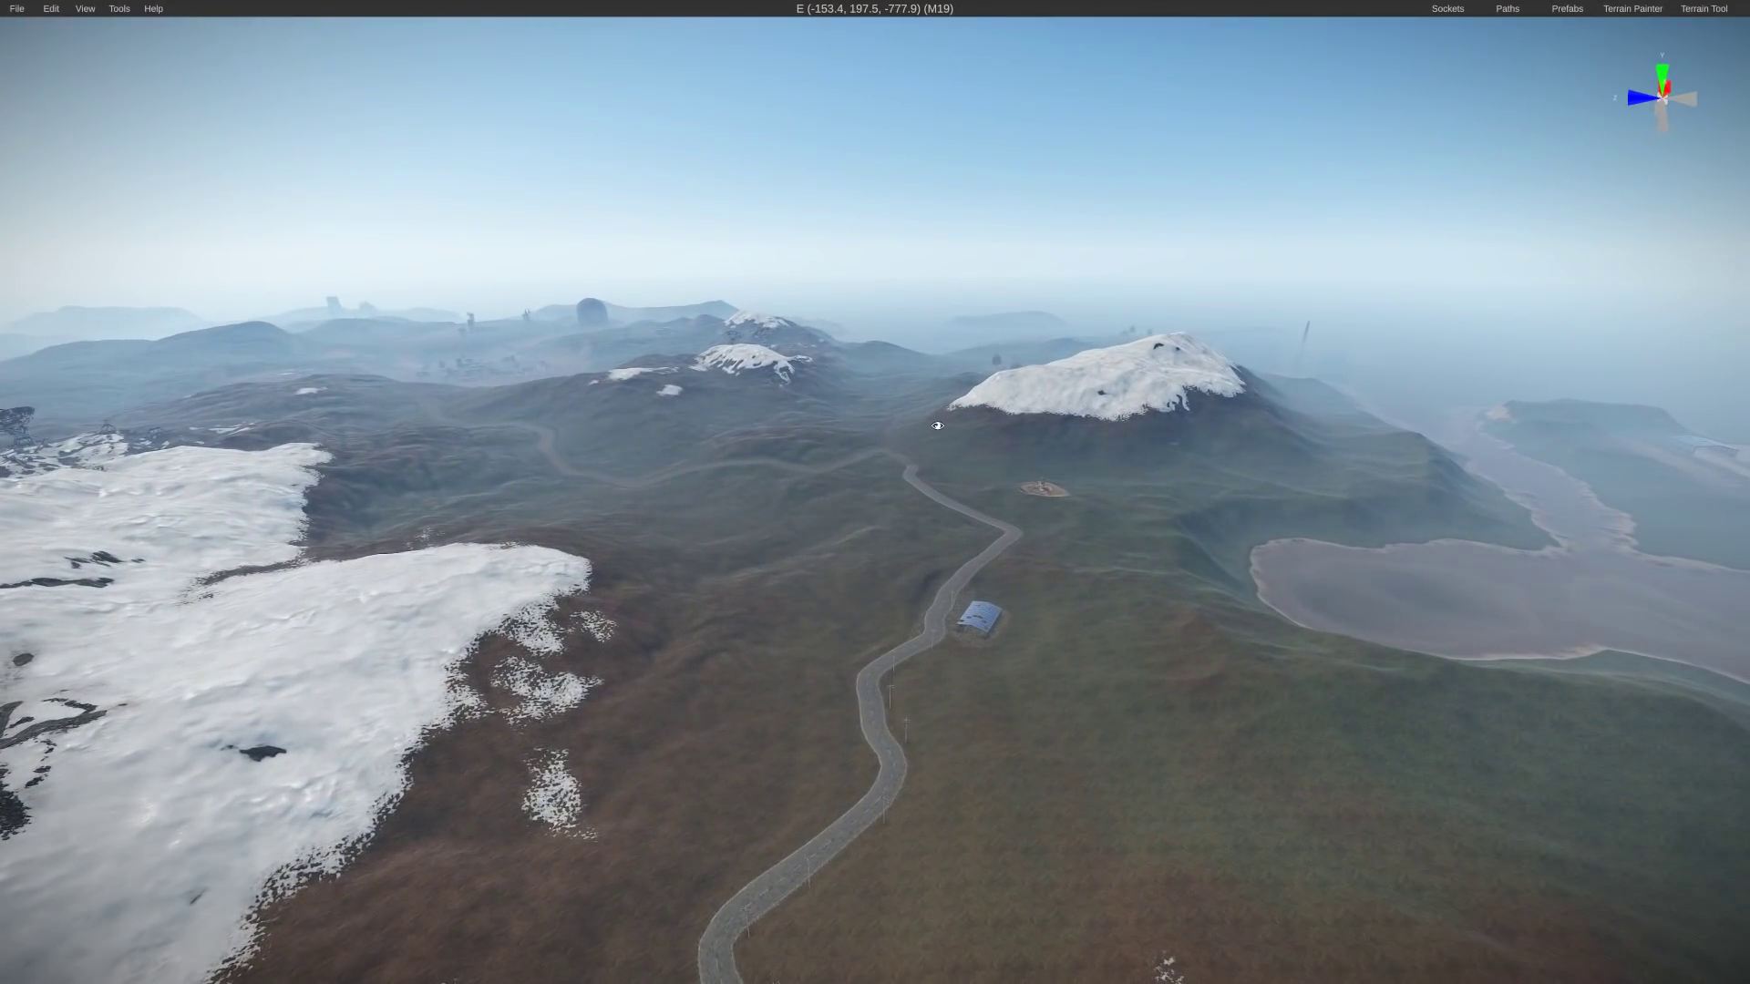
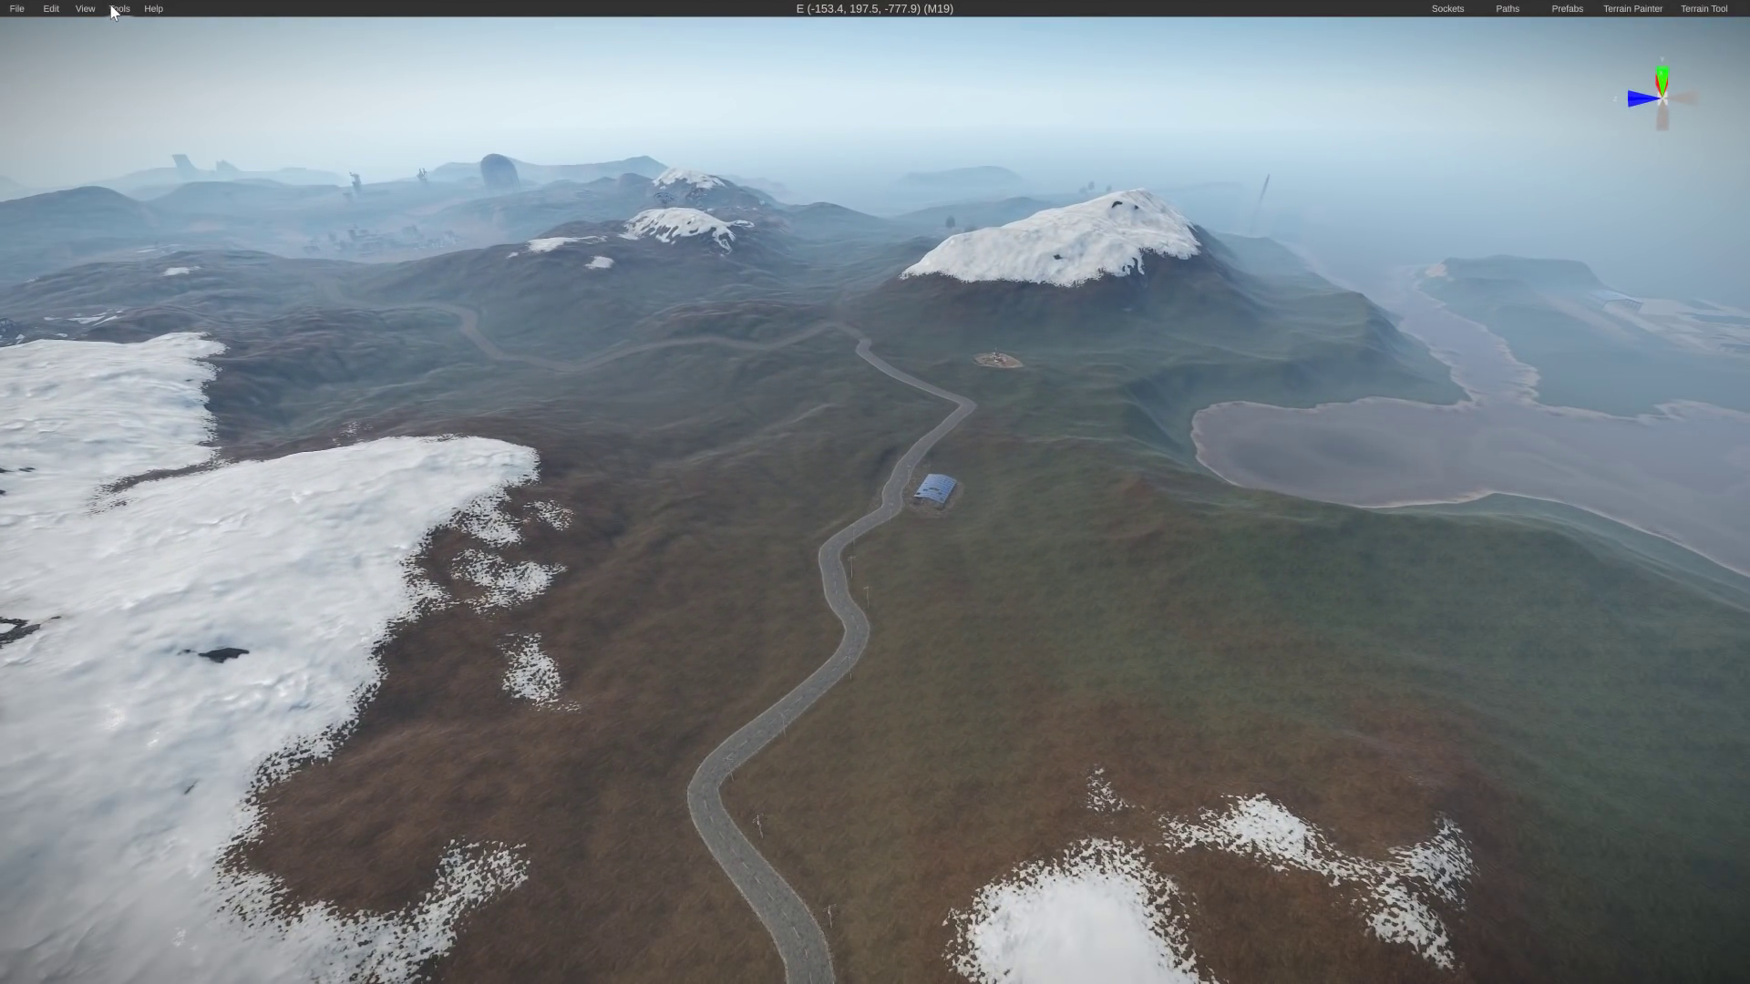
Run the native procedural generation of road monuments two more times to add further roadside monuments
mouse_move(114, 64)
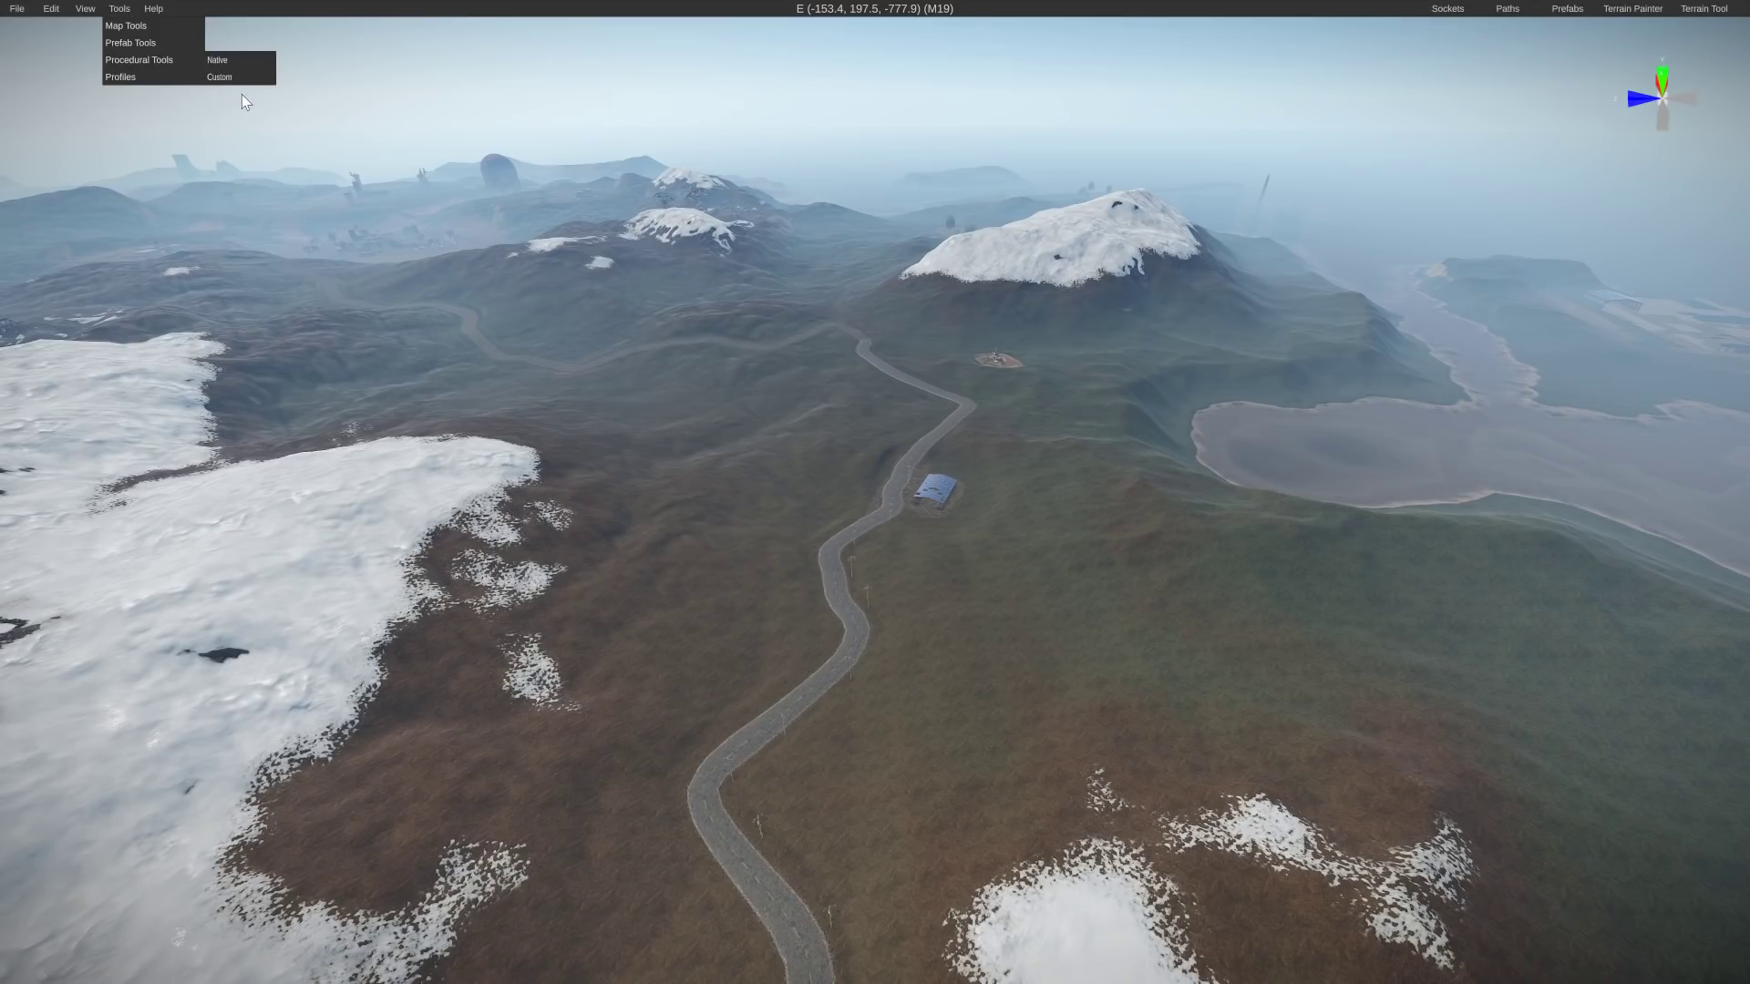
click(119, 9)
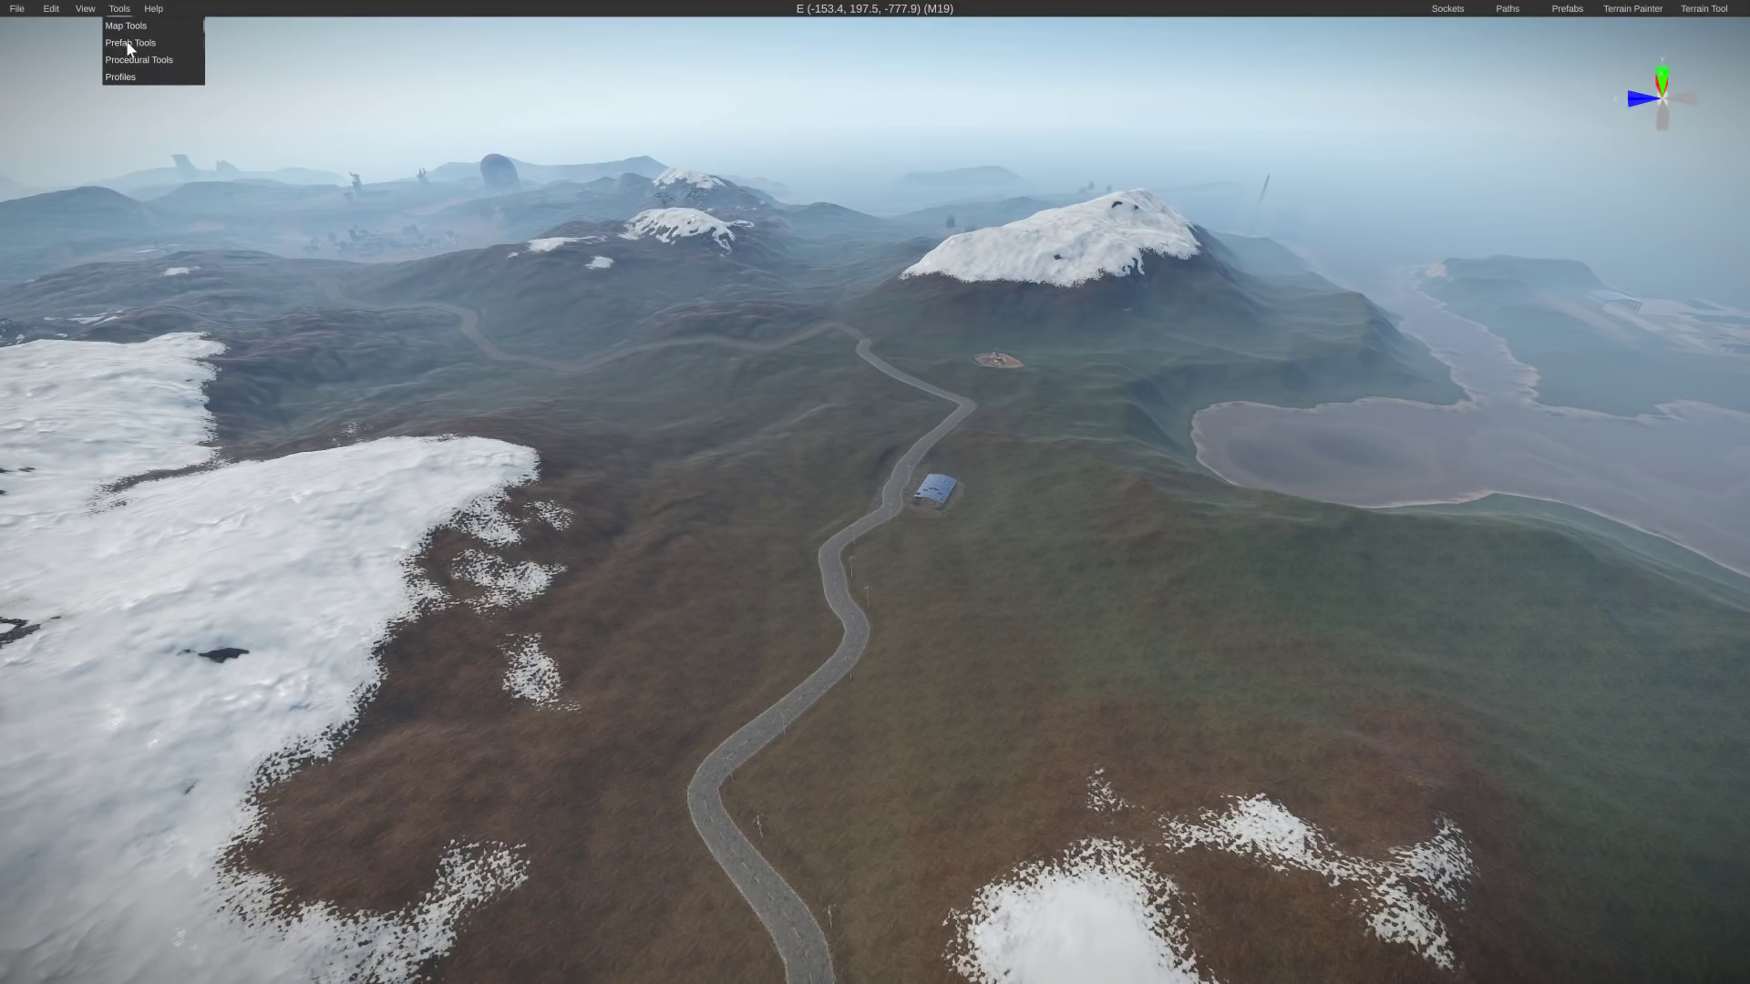
mouse_move(135, 60)
mouse_move(224, 67)
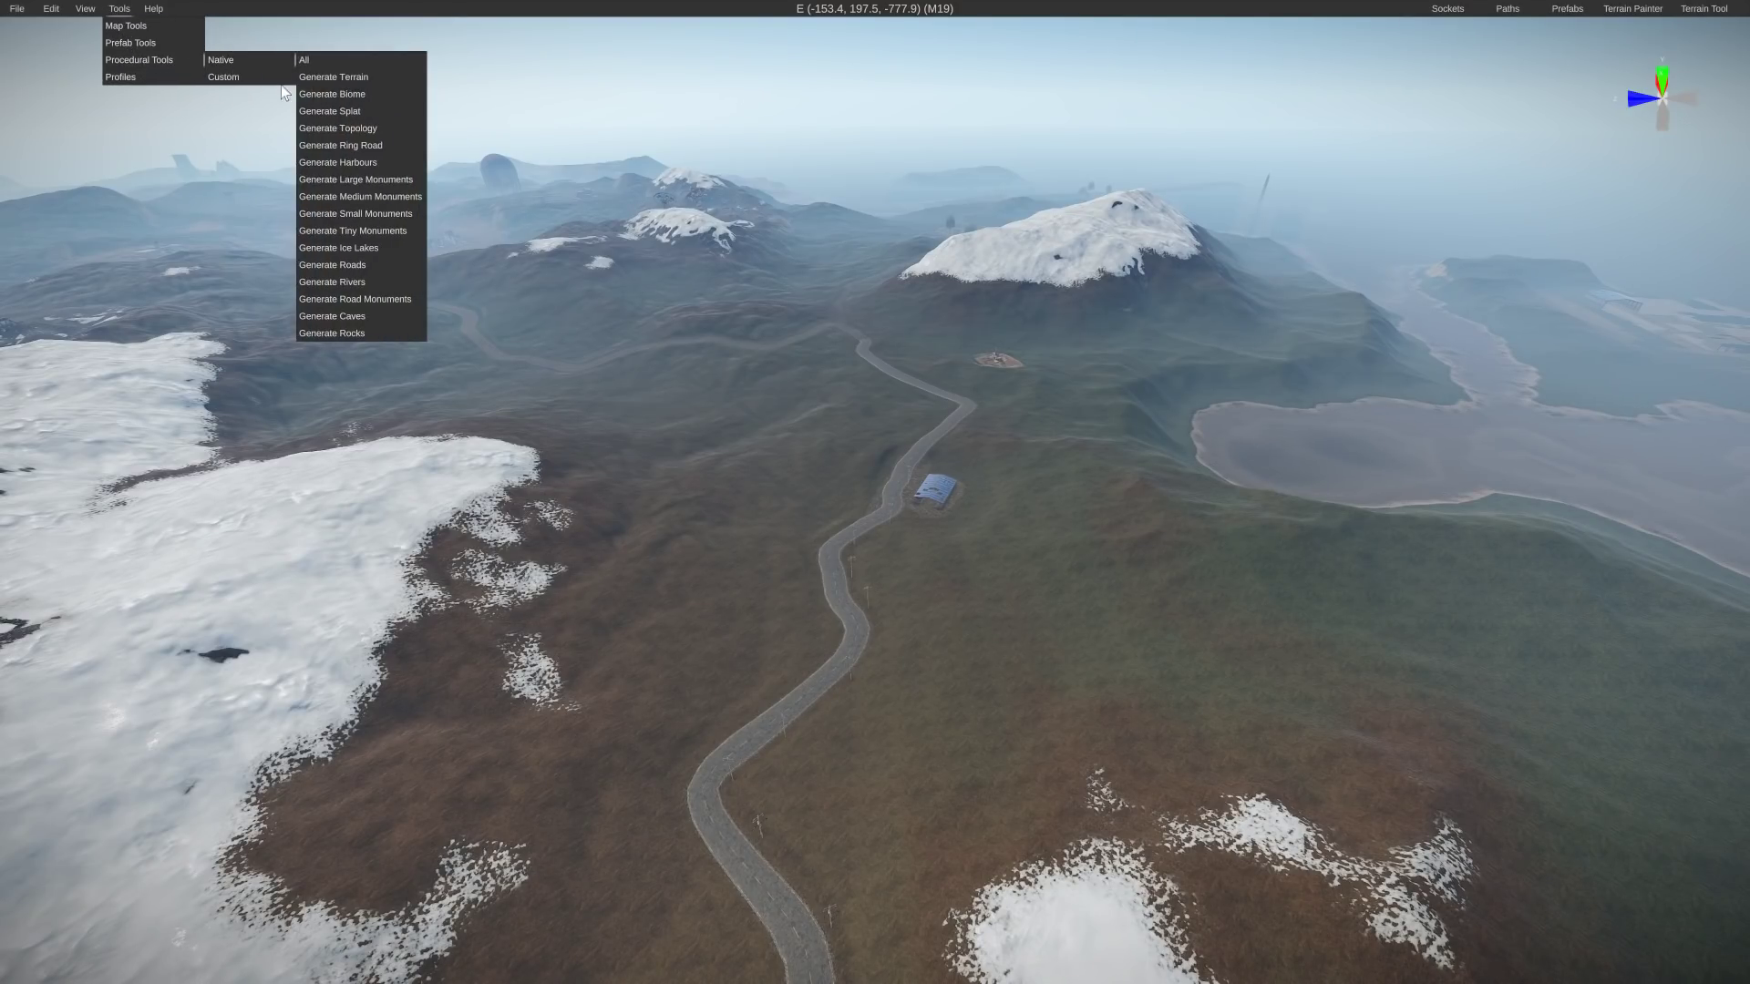
click(361, 296)
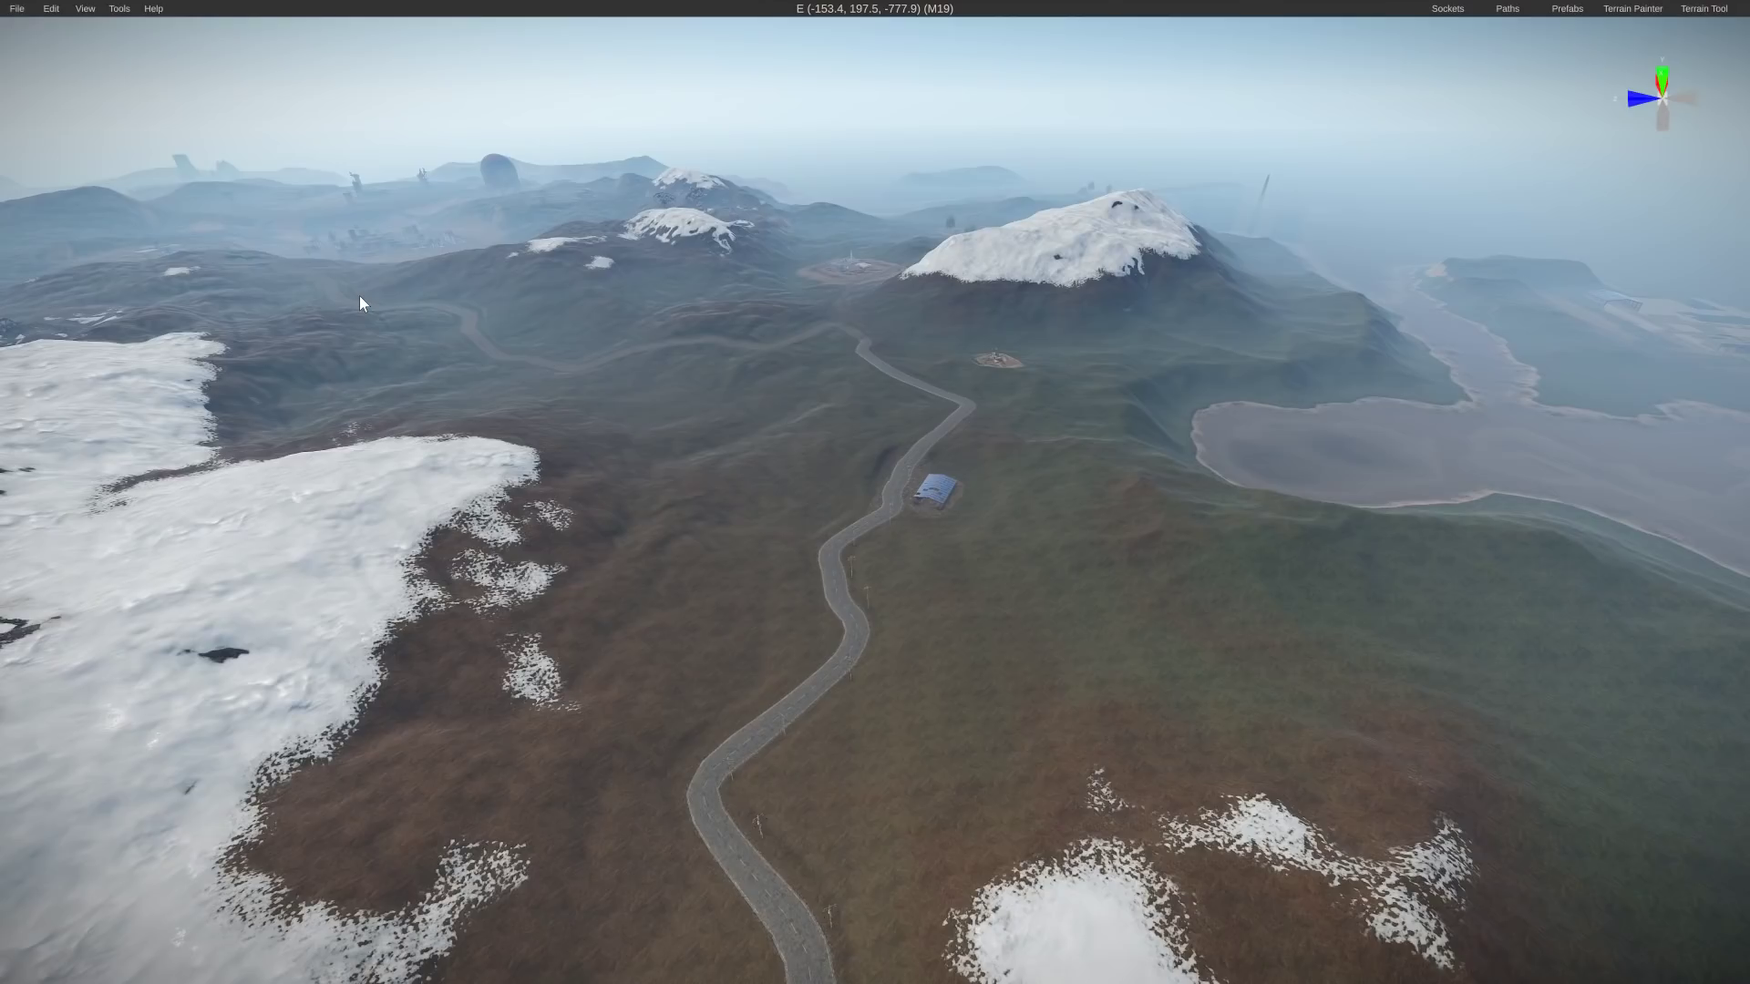
right_drag(359, 295, 890, 378)
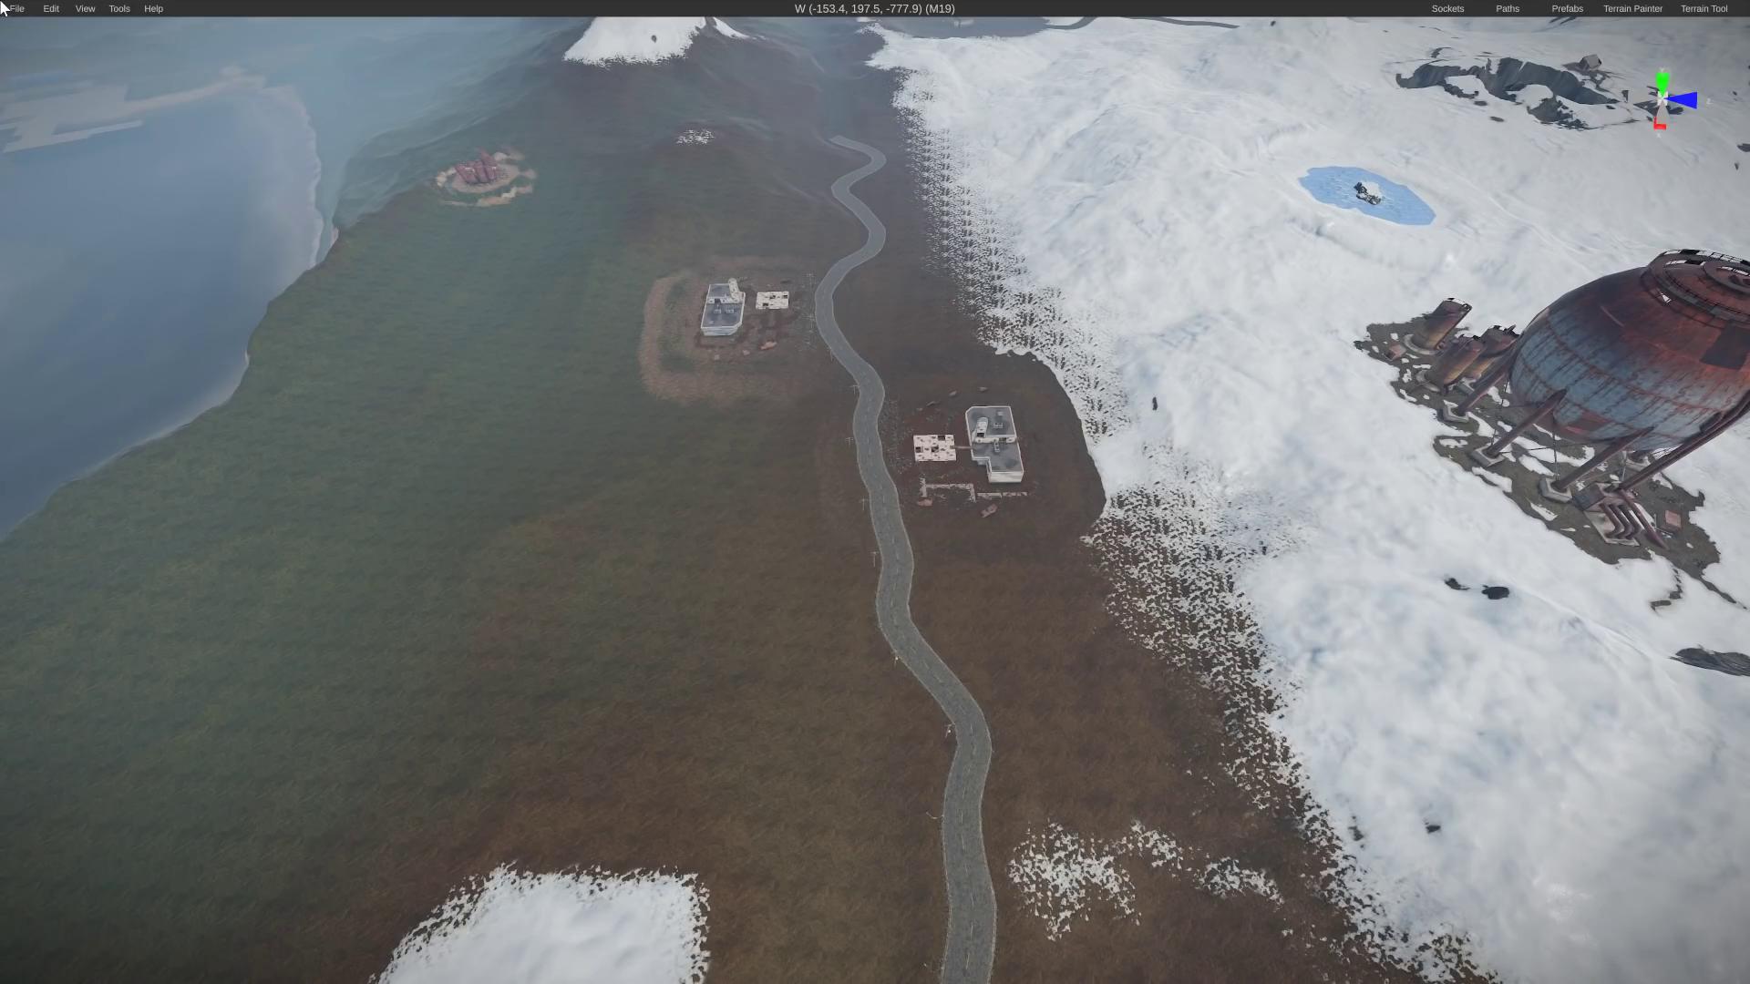
click(120, 11)
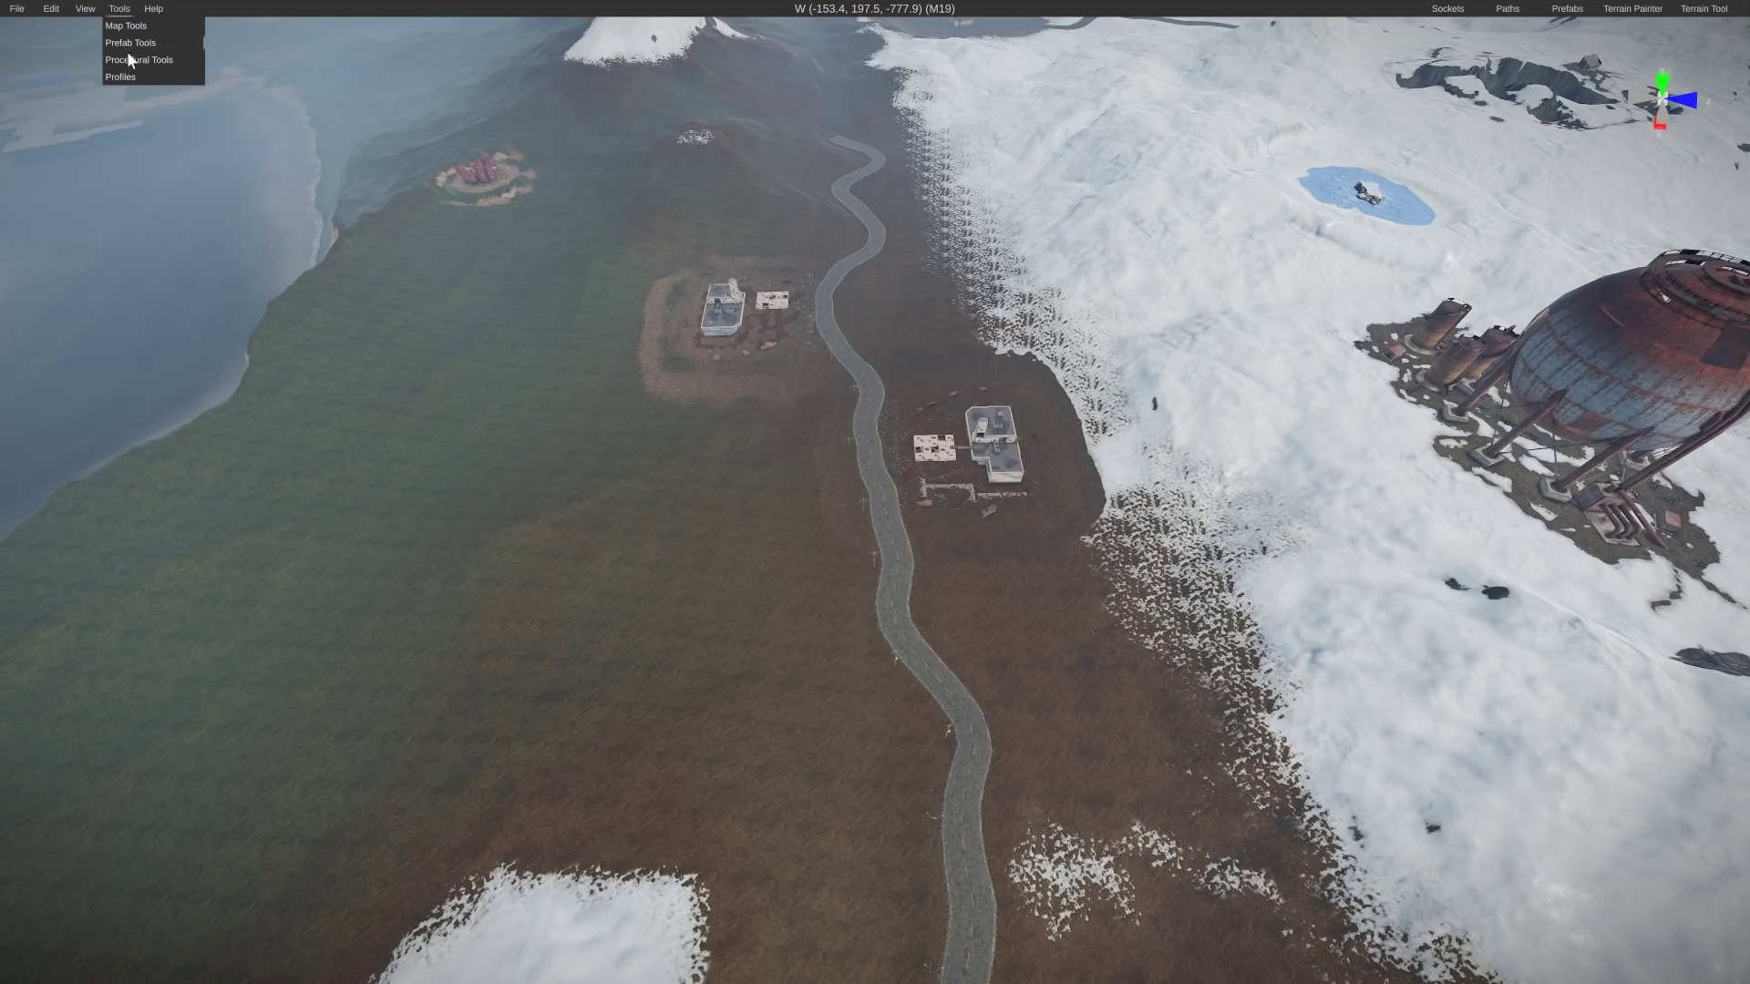
mouse_move(161, 64)
mouse_move(230, 59)
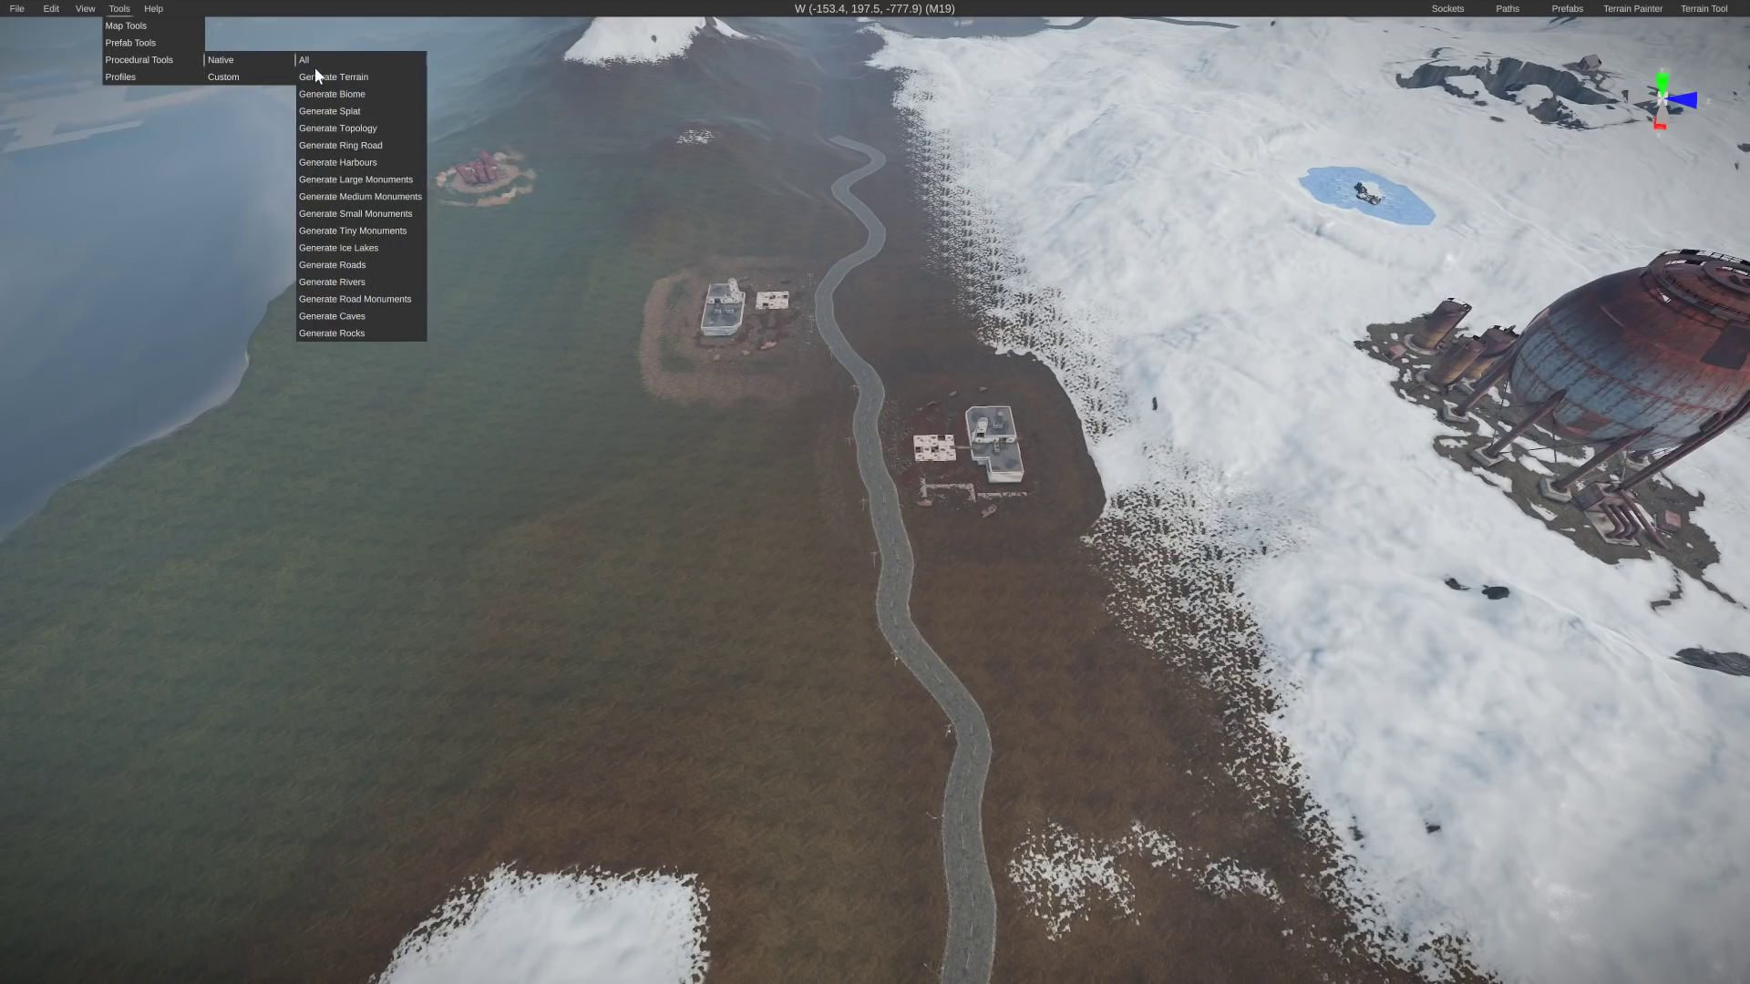
click(363, 298)
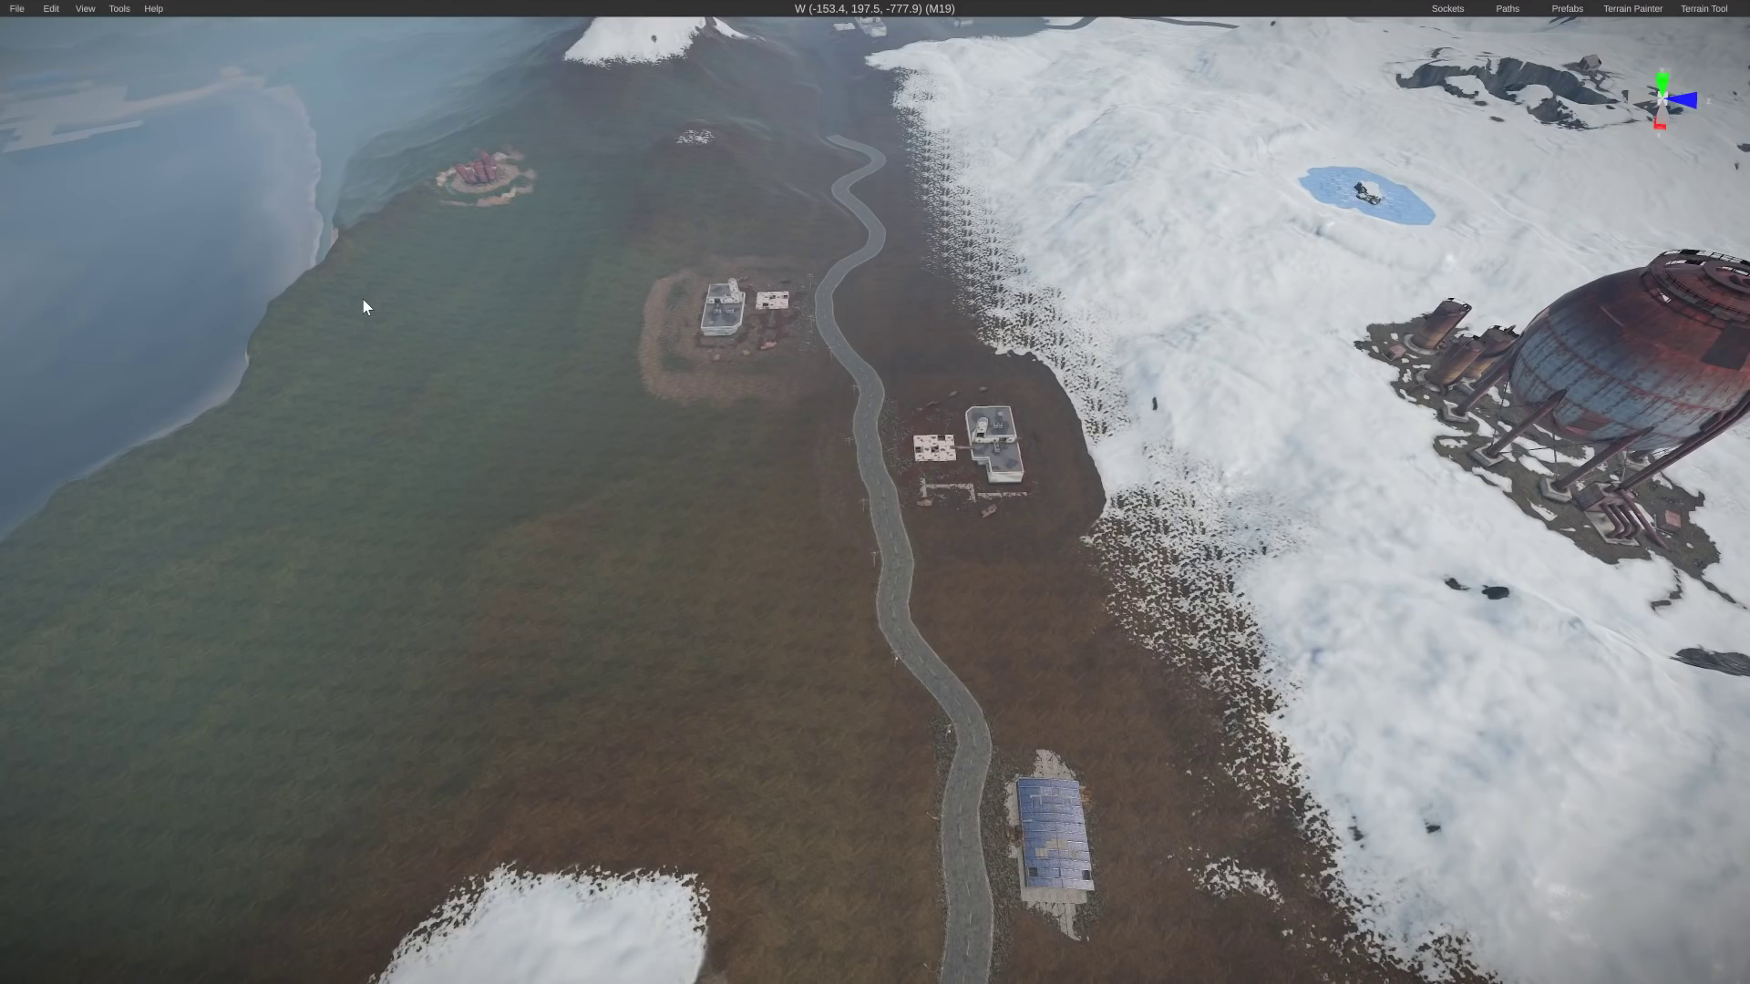
Generate caves across the map with the native procedural tools
right_drag(363, 297, 443, 120)
key(w)
key(e)
key(q)
key(w)
key(w)
key(d)
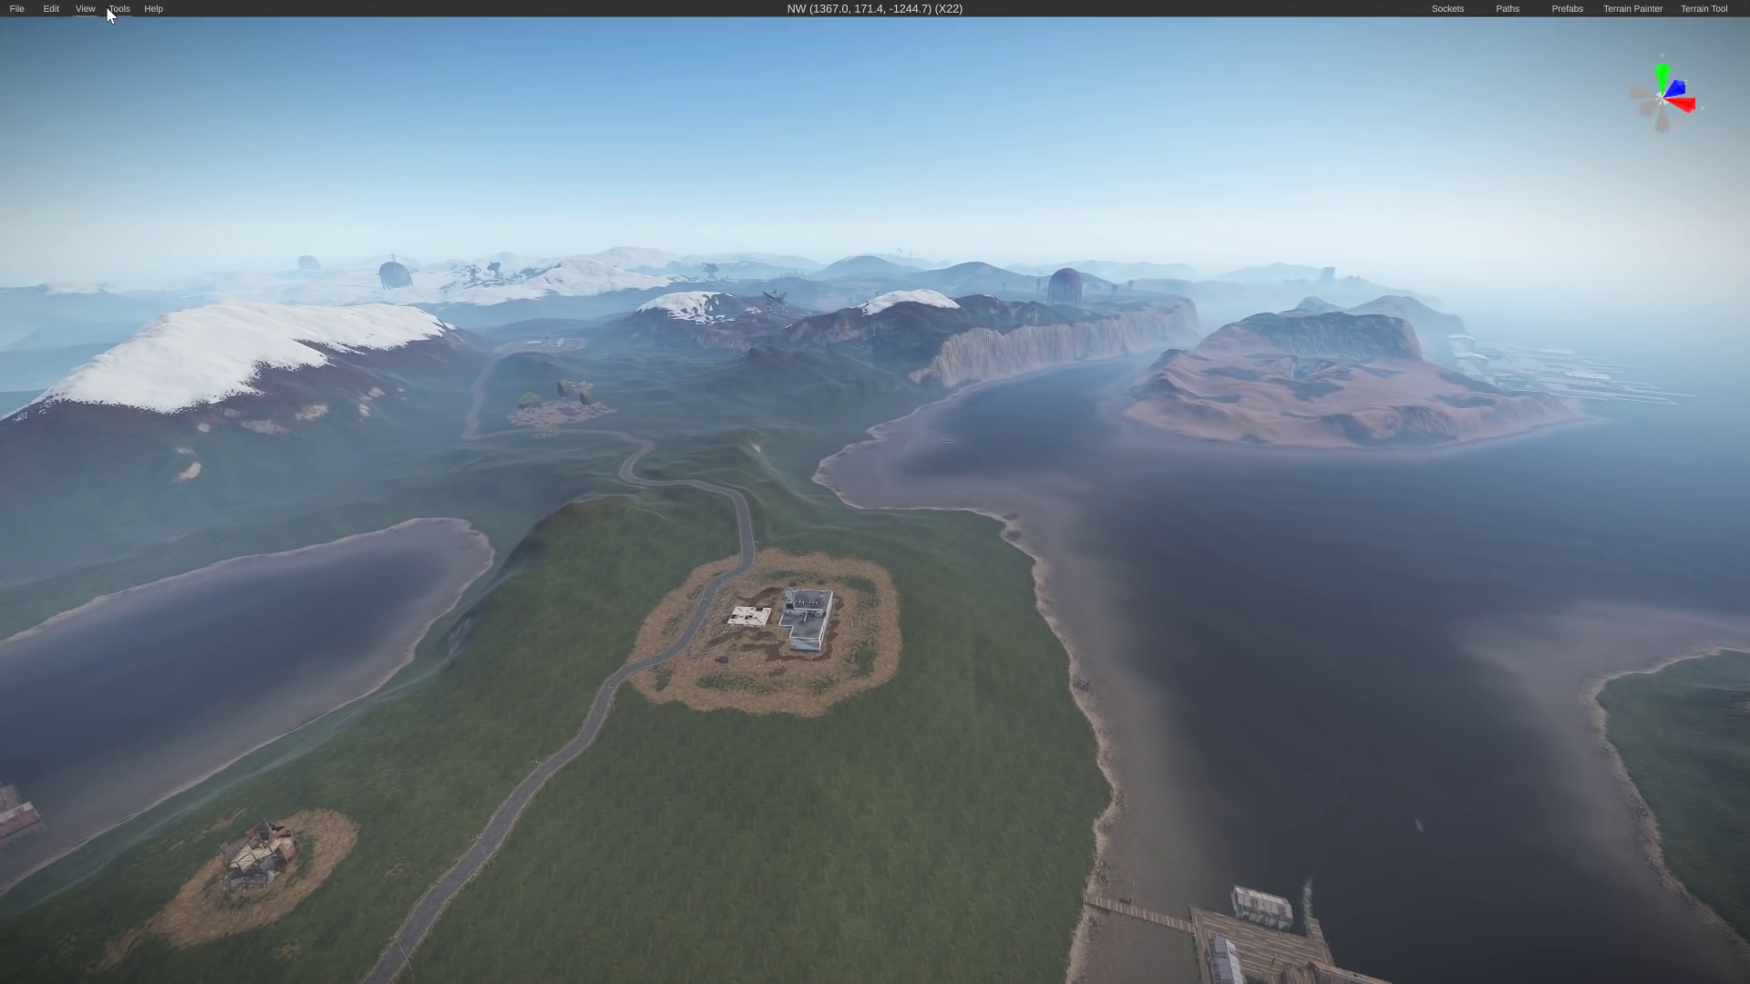
click(109, 8)
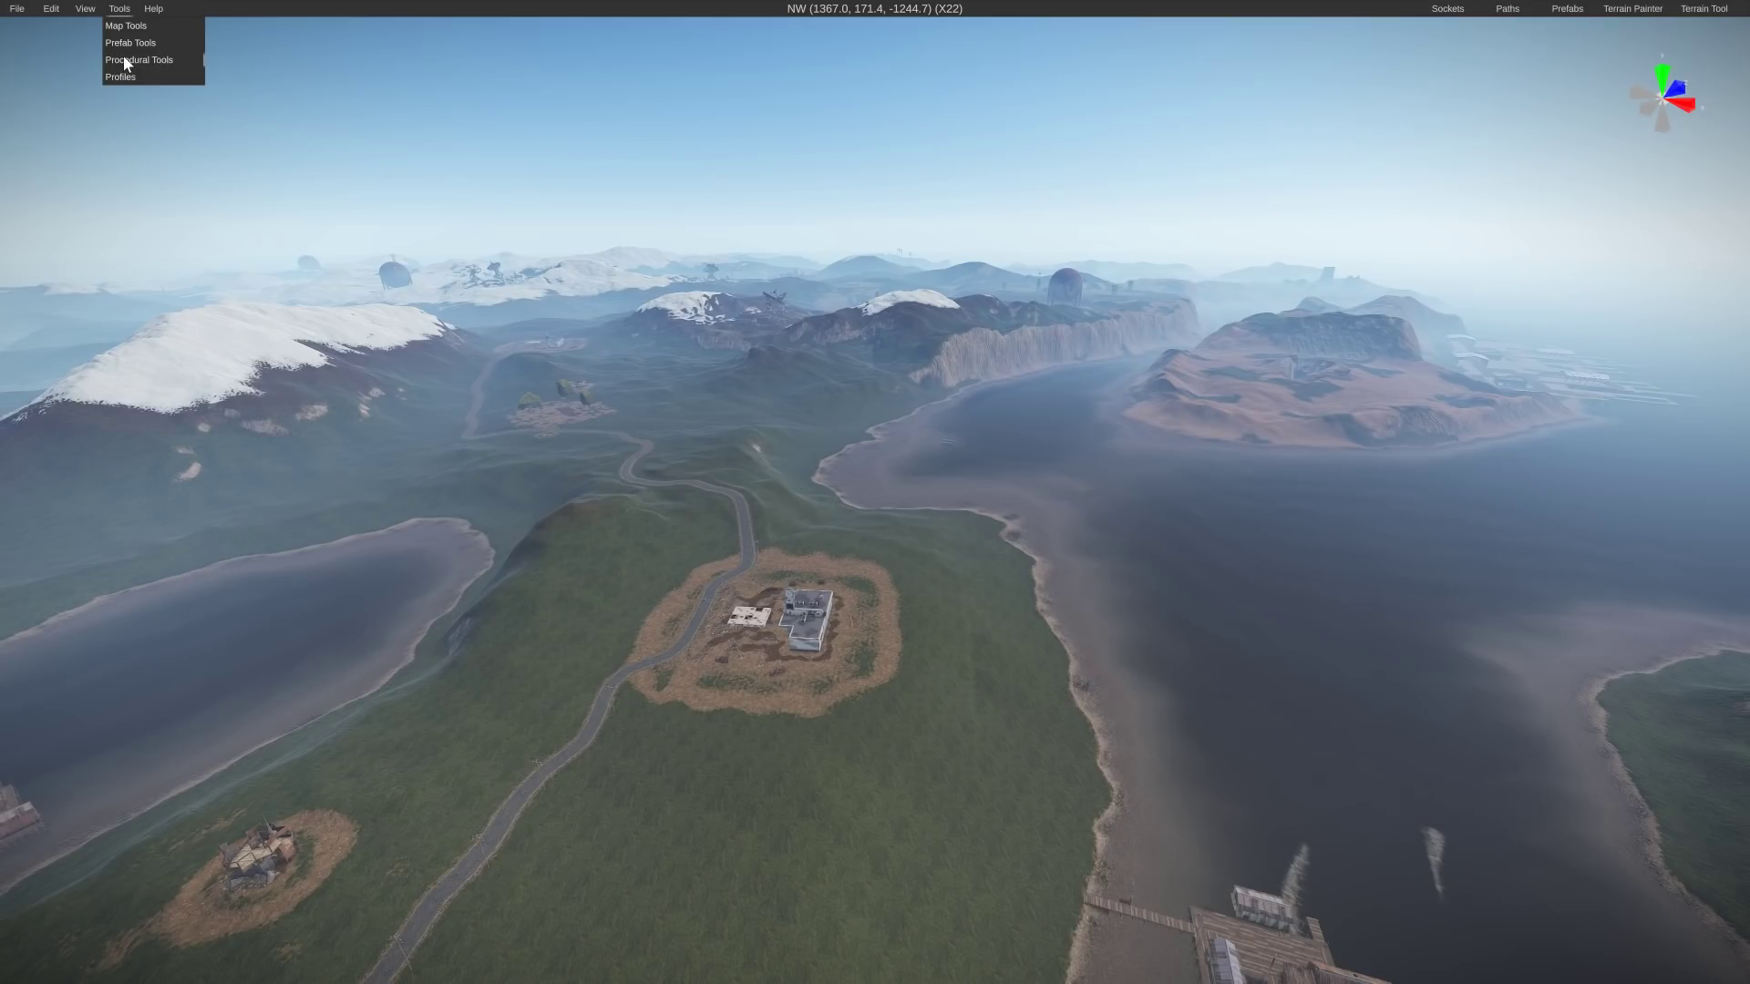
mouse_move(198, 62)
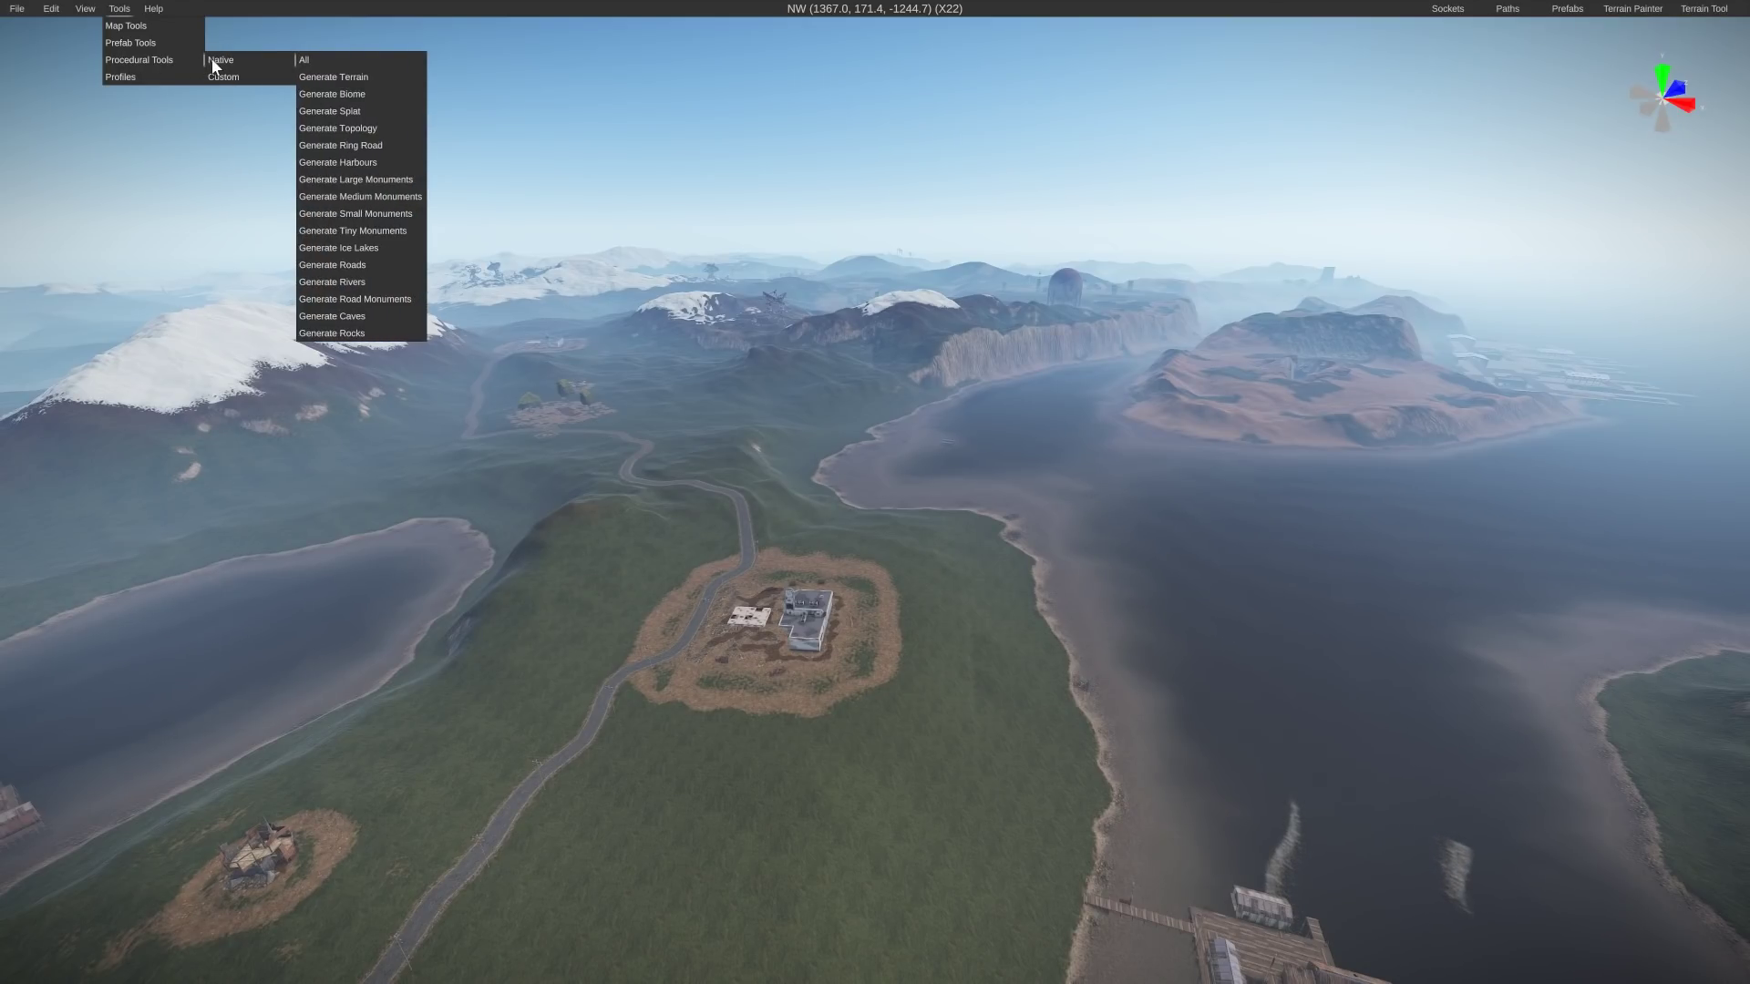
click(353, 317)
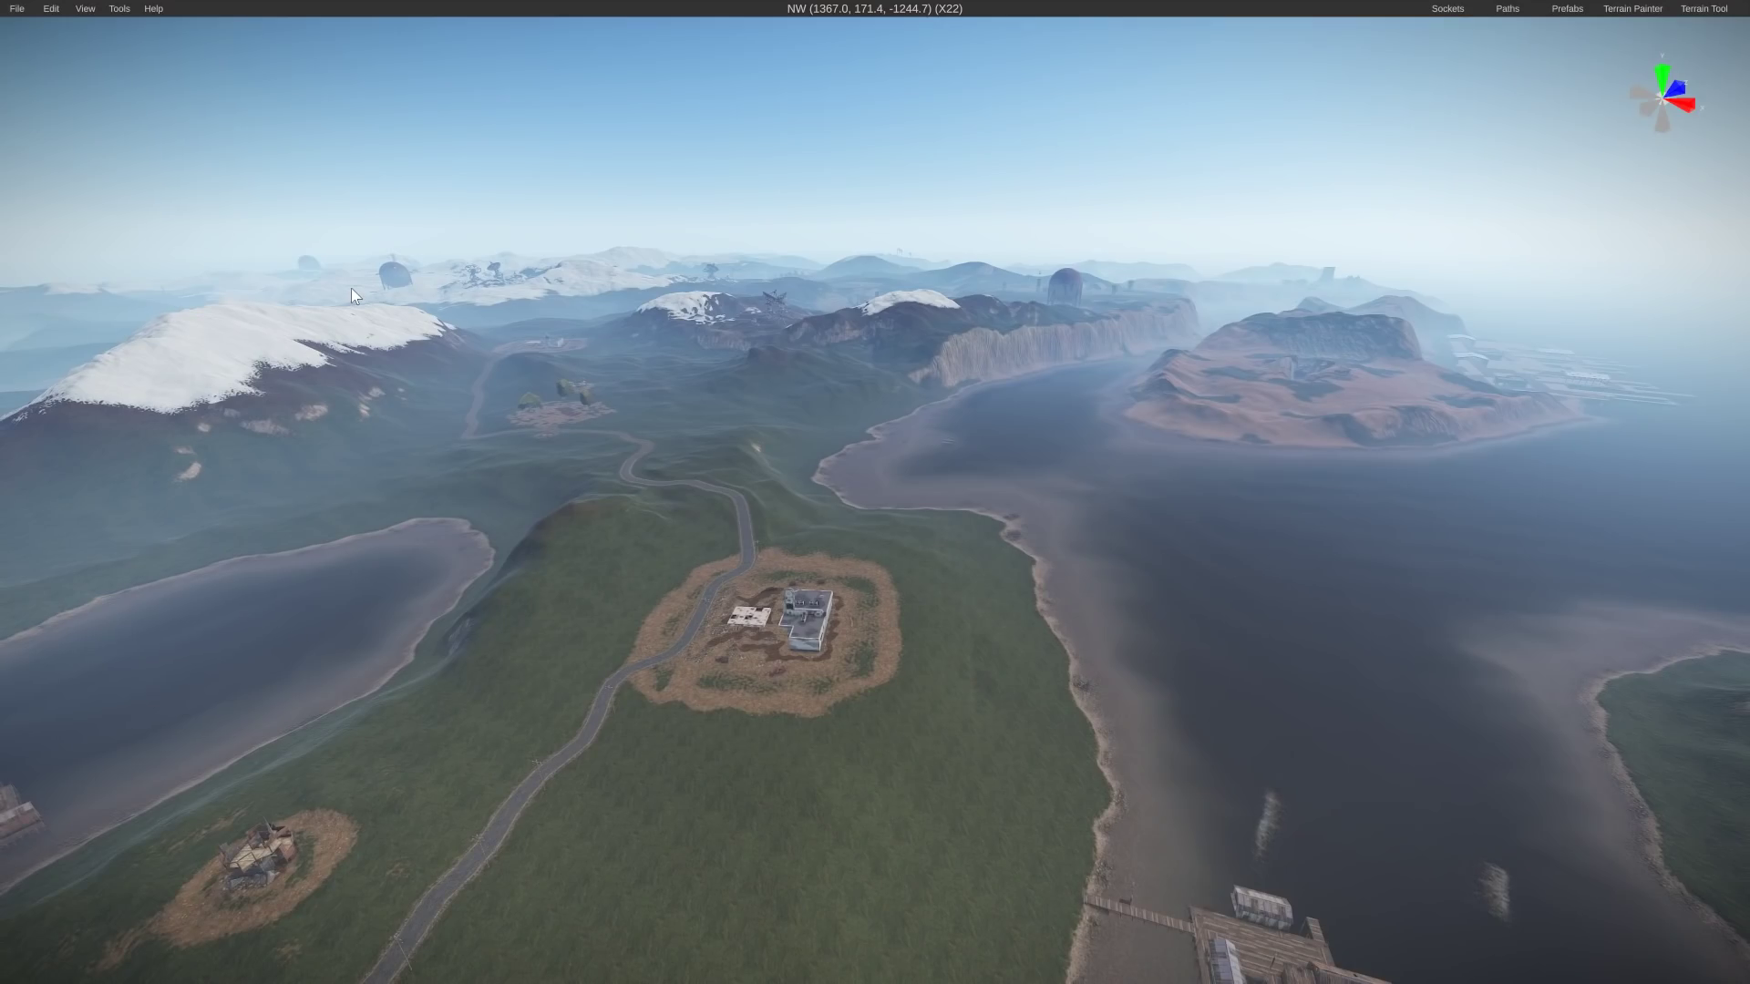
Run the native procedural cave generation once more
key(w)
right_drag(359, 295, 1577, 394)
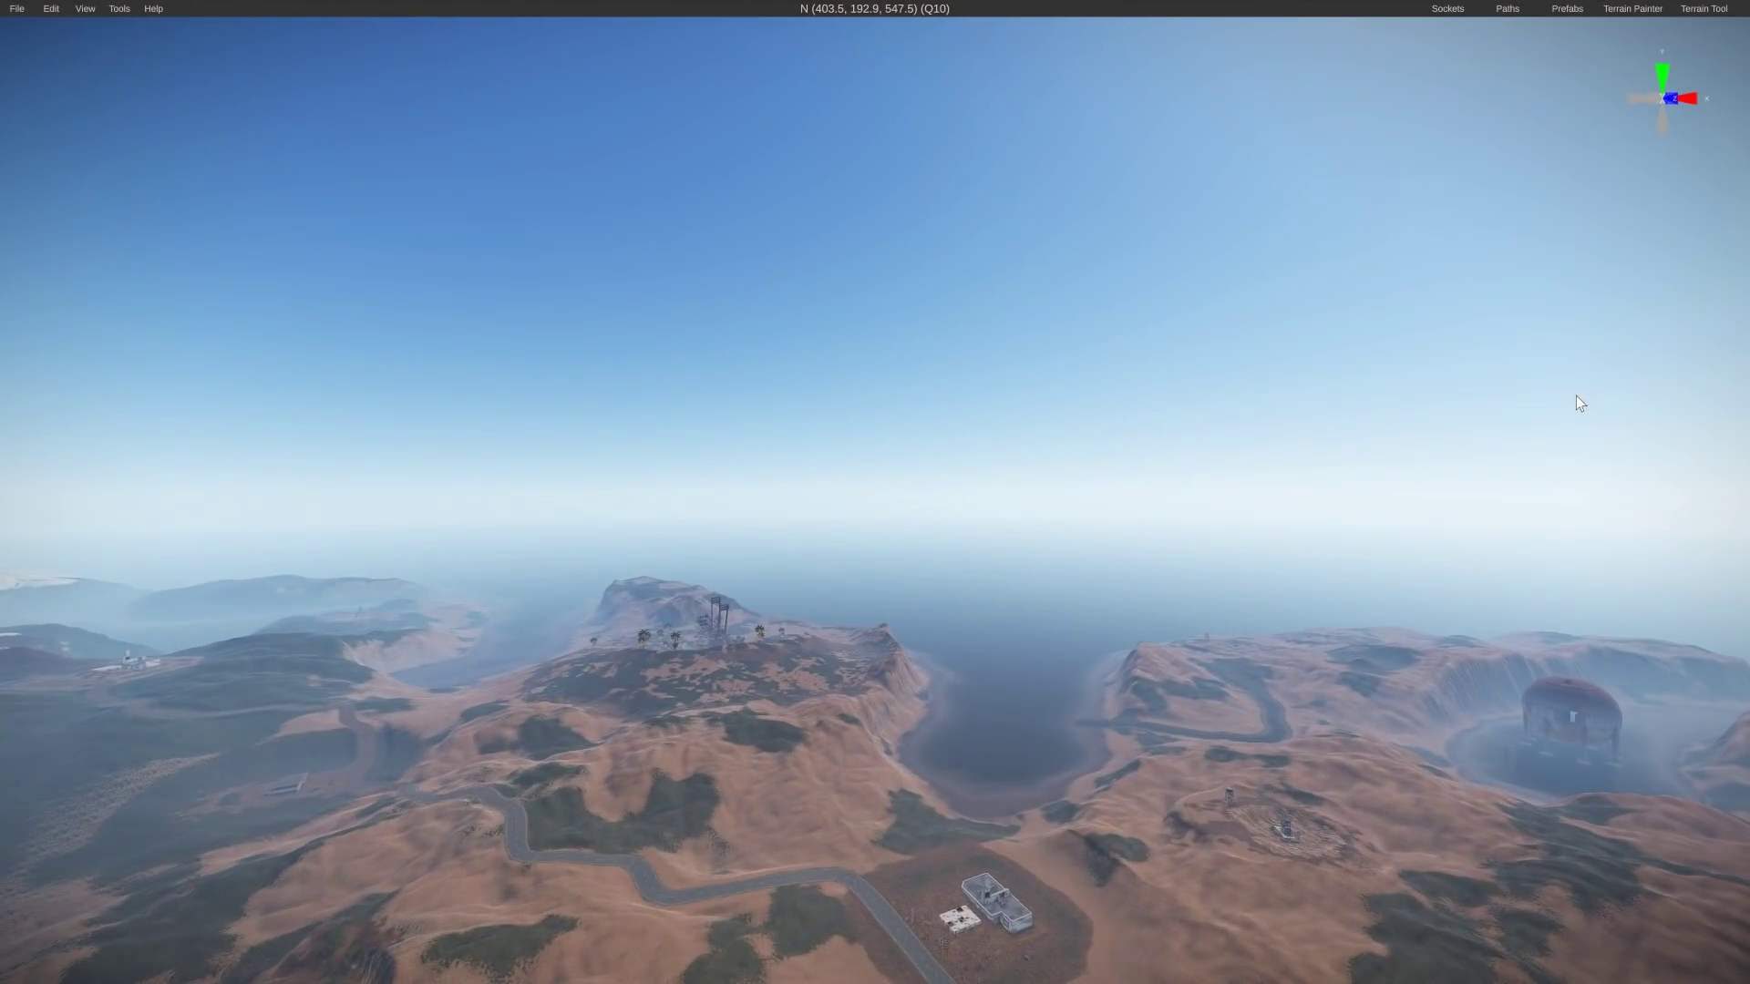
click(115, 9)
mouse_move(194, 66)
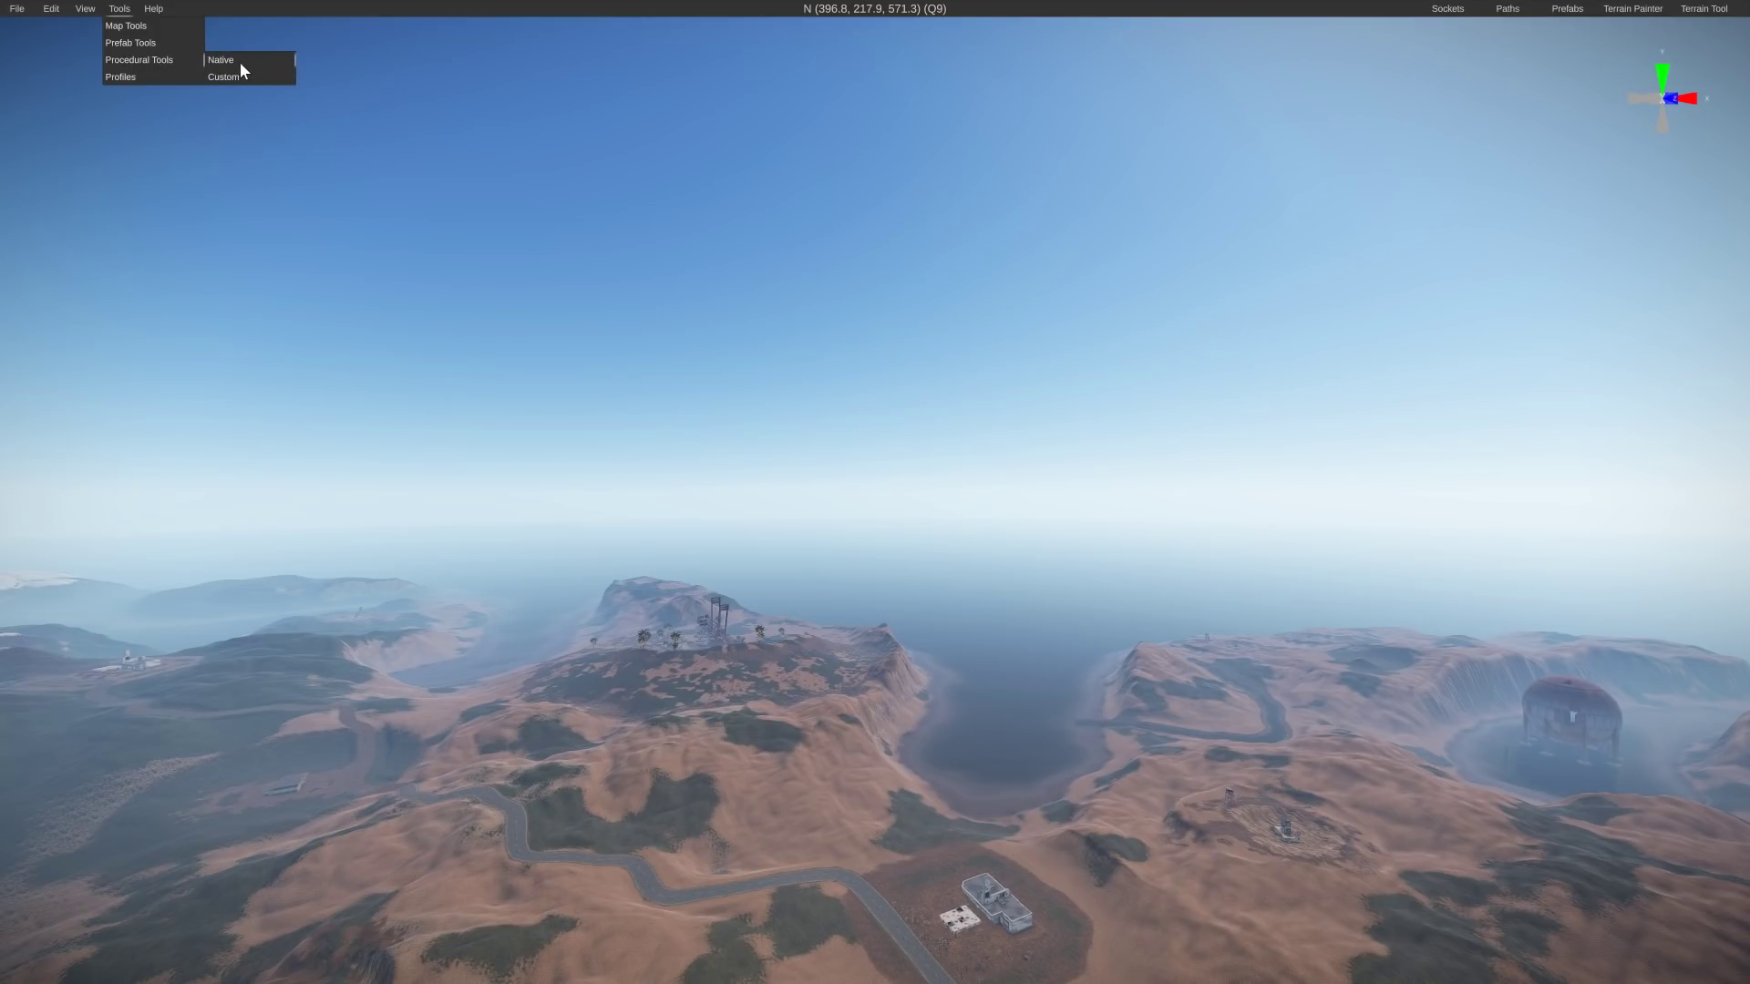
click(344, 219)
click(119, 11)
mouse_move(158, 61)
mouse_move(264, 62)
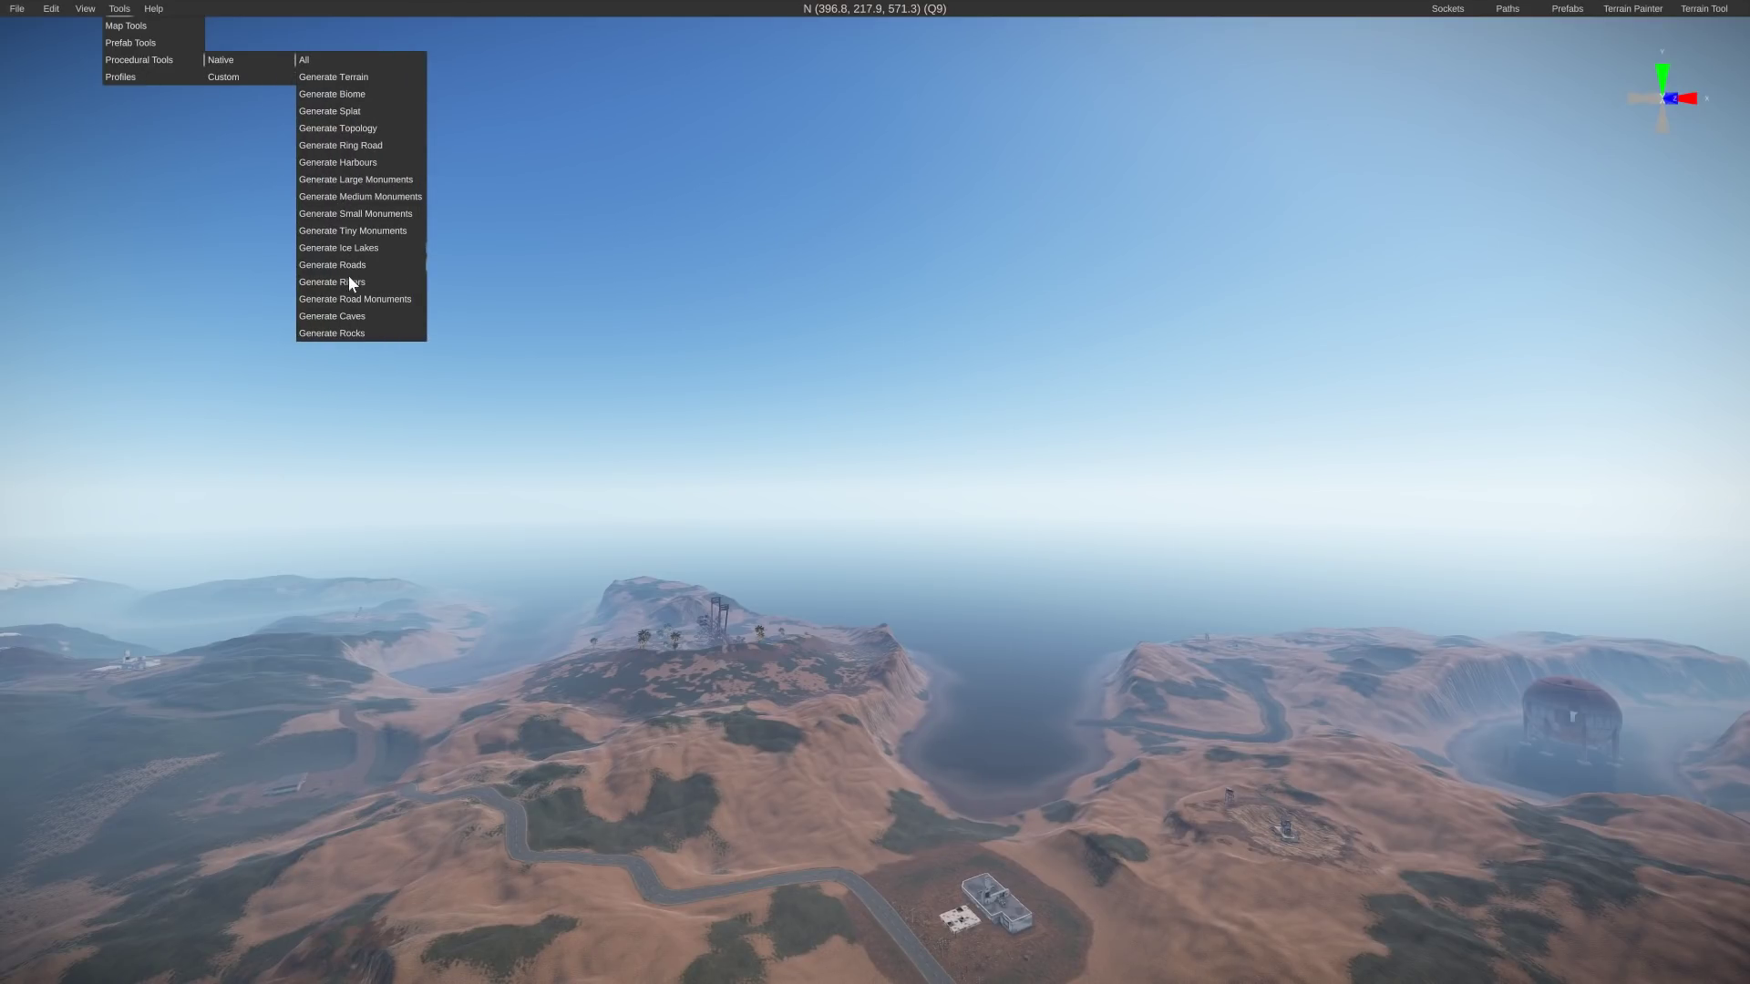
click(350, 317)
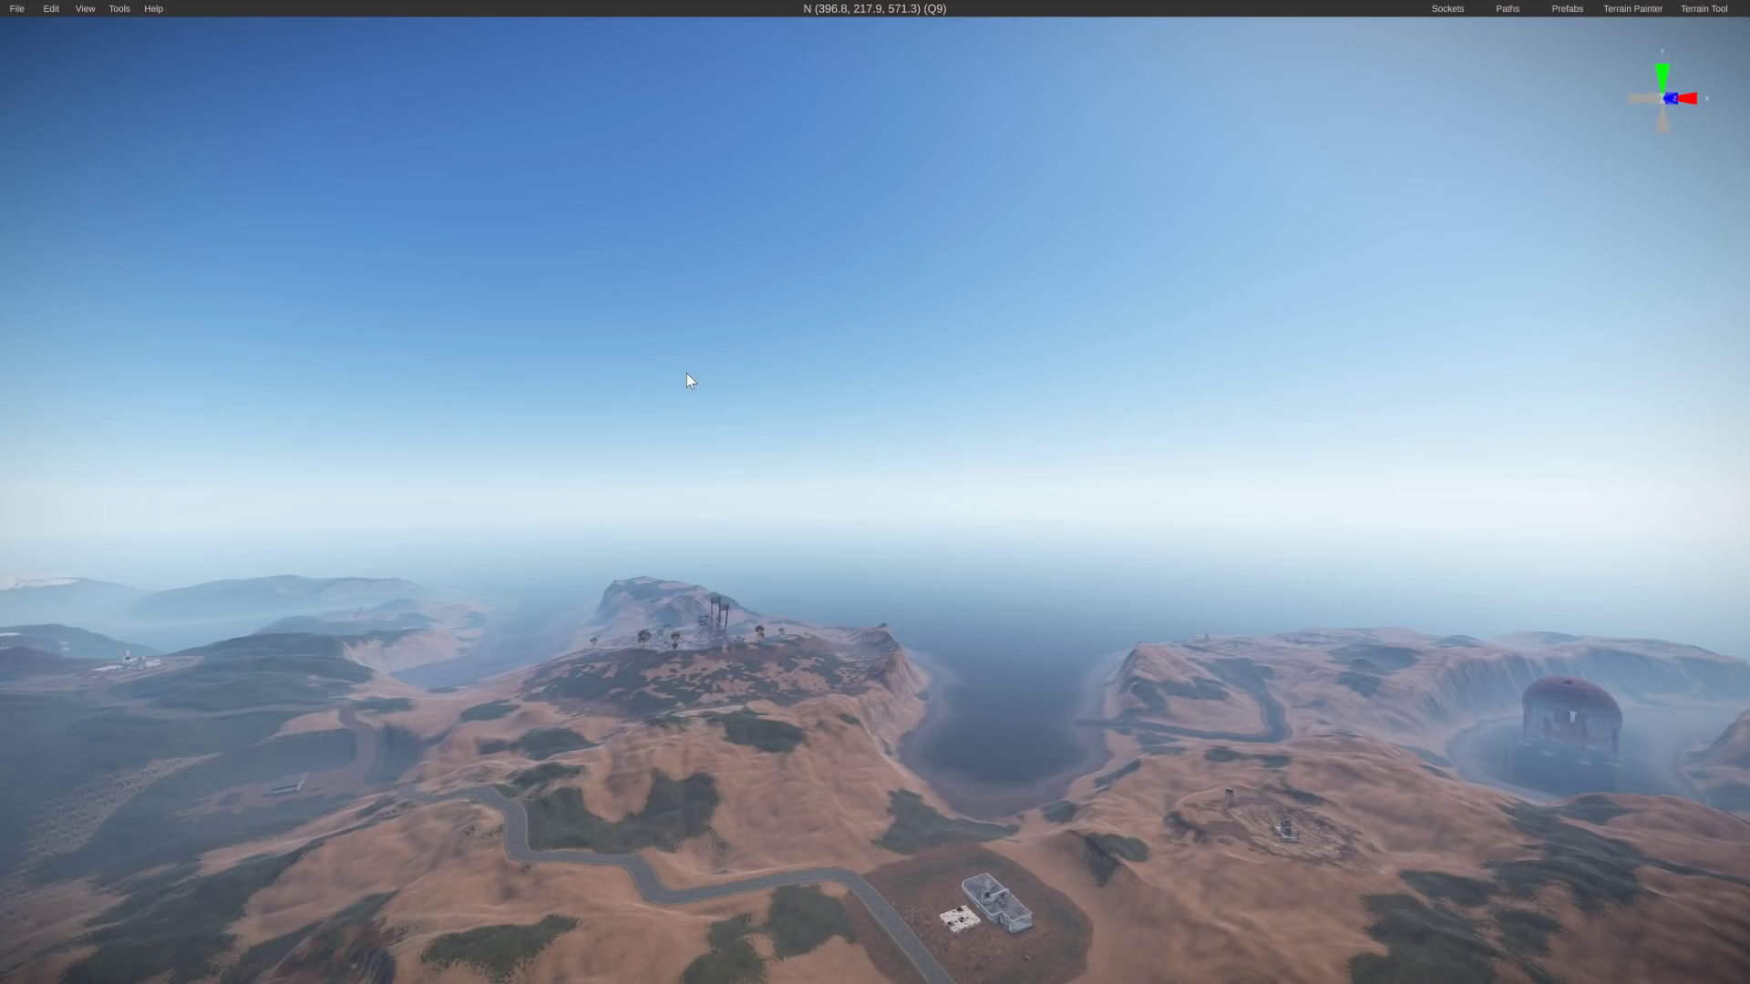
Generate rocks across the map with the native procedural tools
right_drag(687, 374, 136, 551)
key(w)
key(w)
key(e)
key(w)
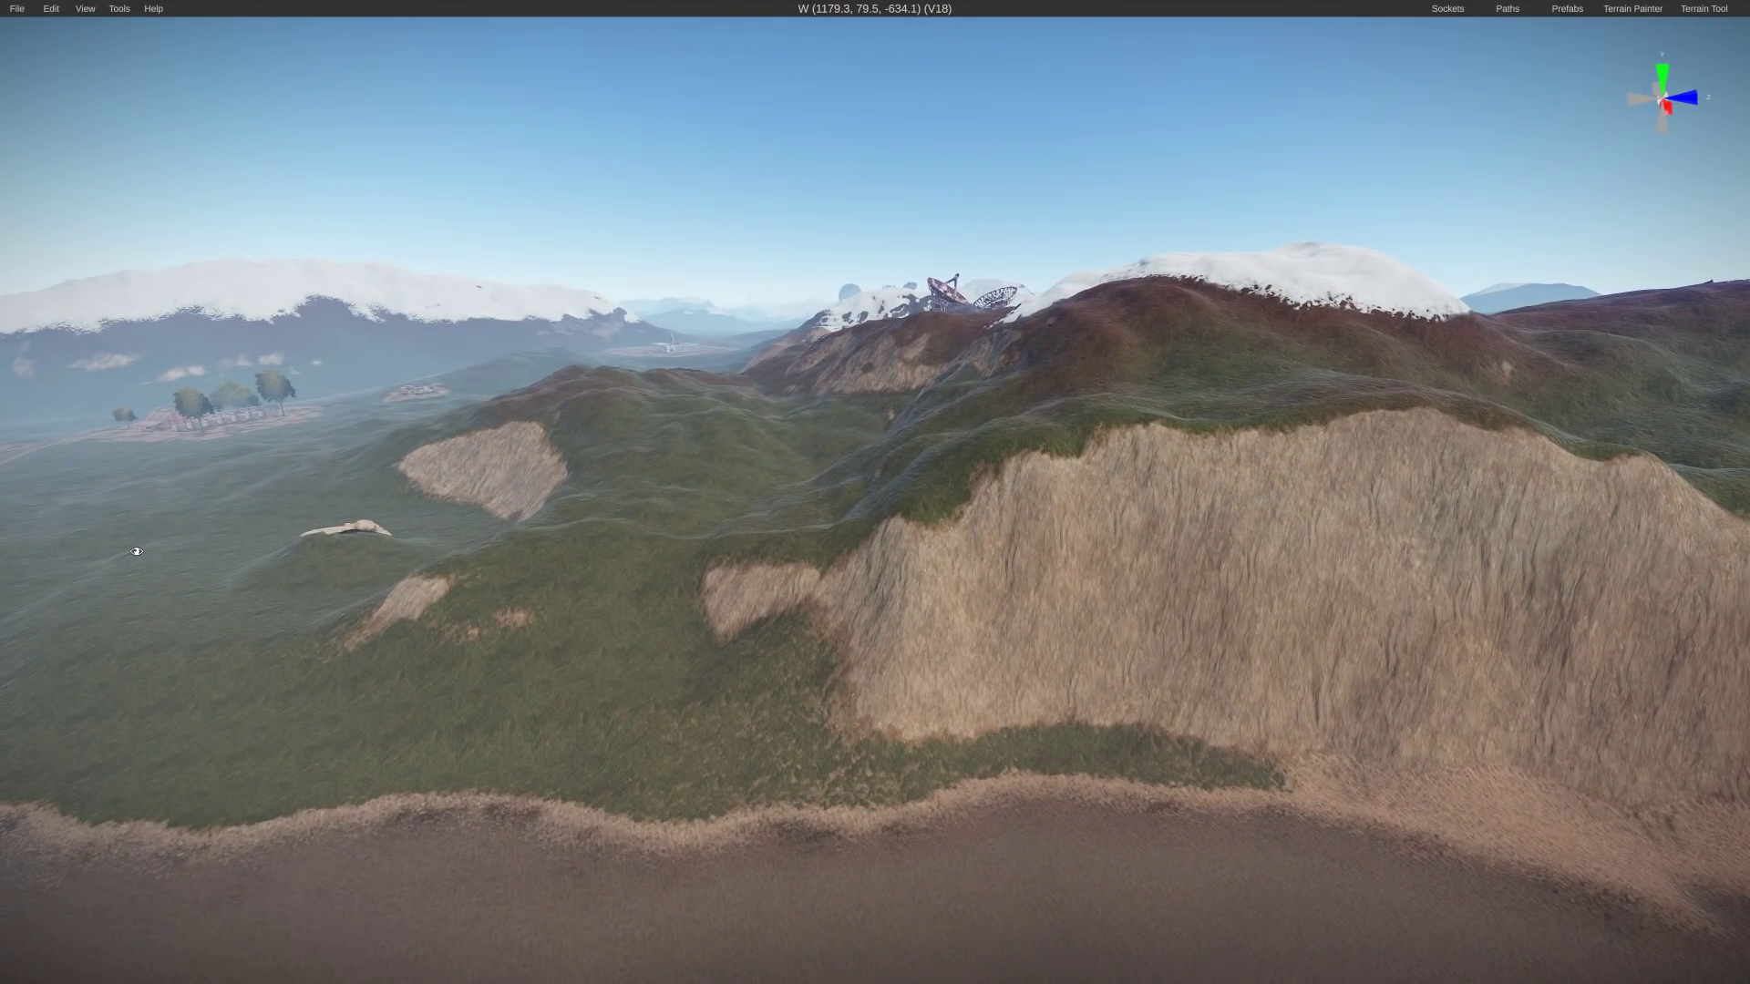
click(118, 11)
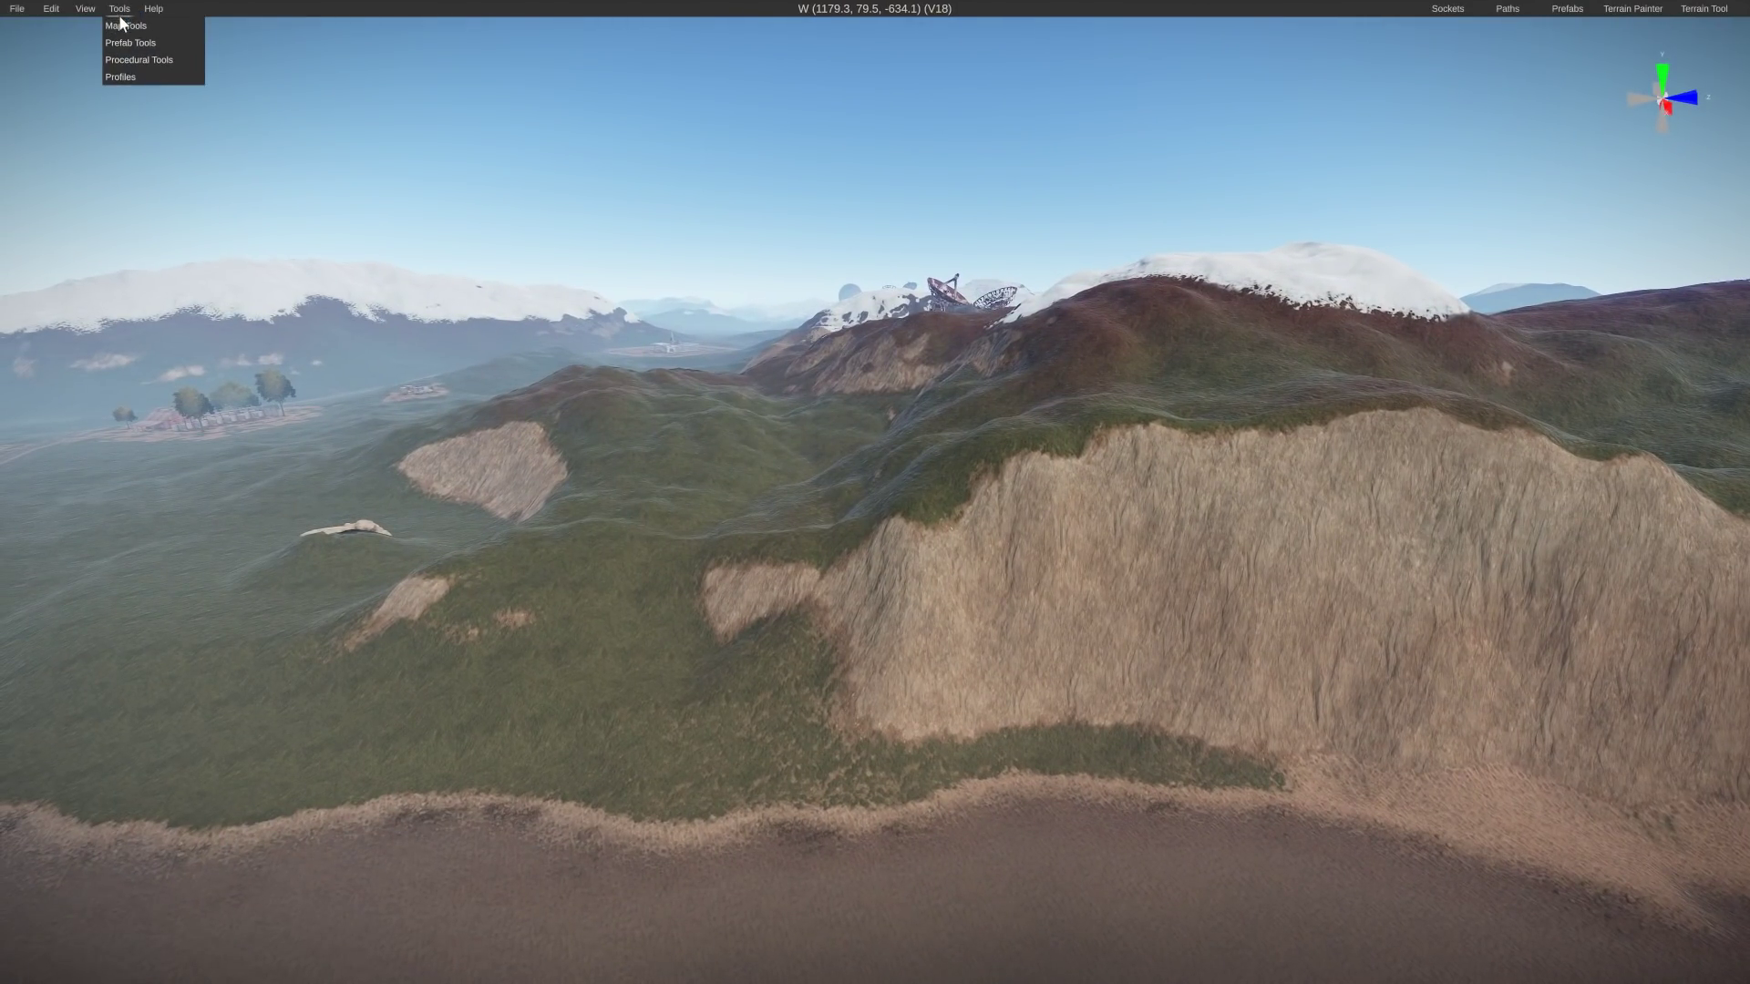
click(119, 10)
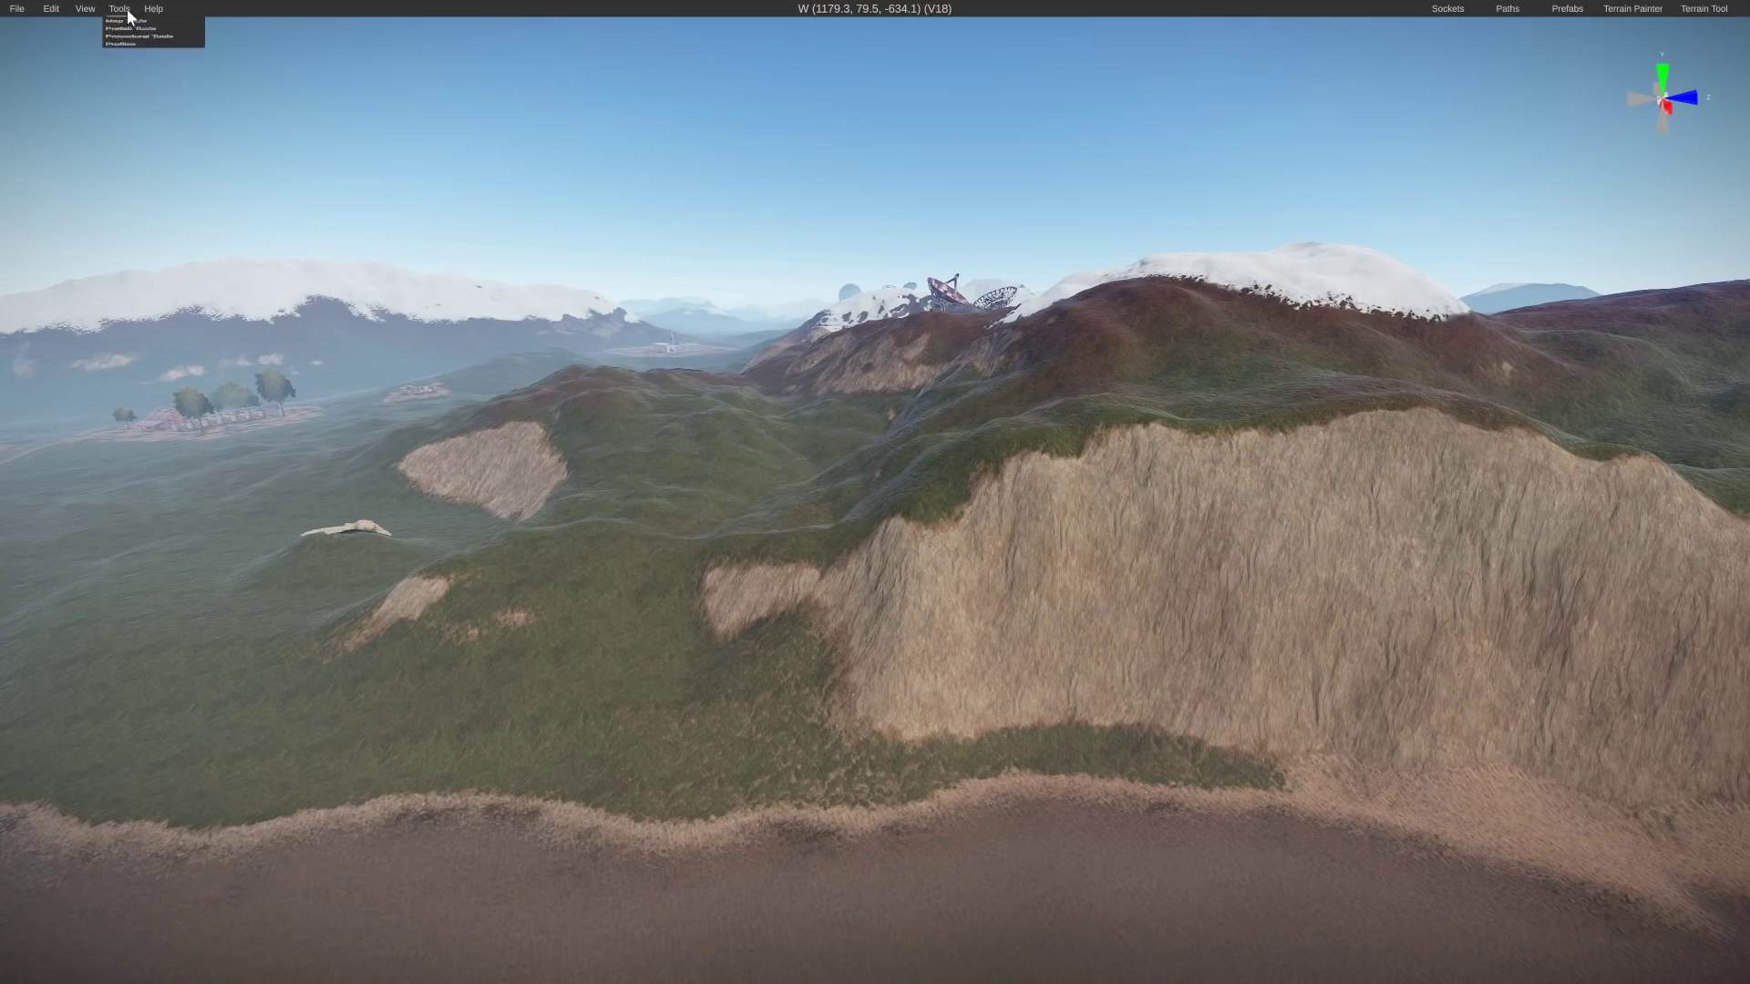
mouse_move(140, 58)
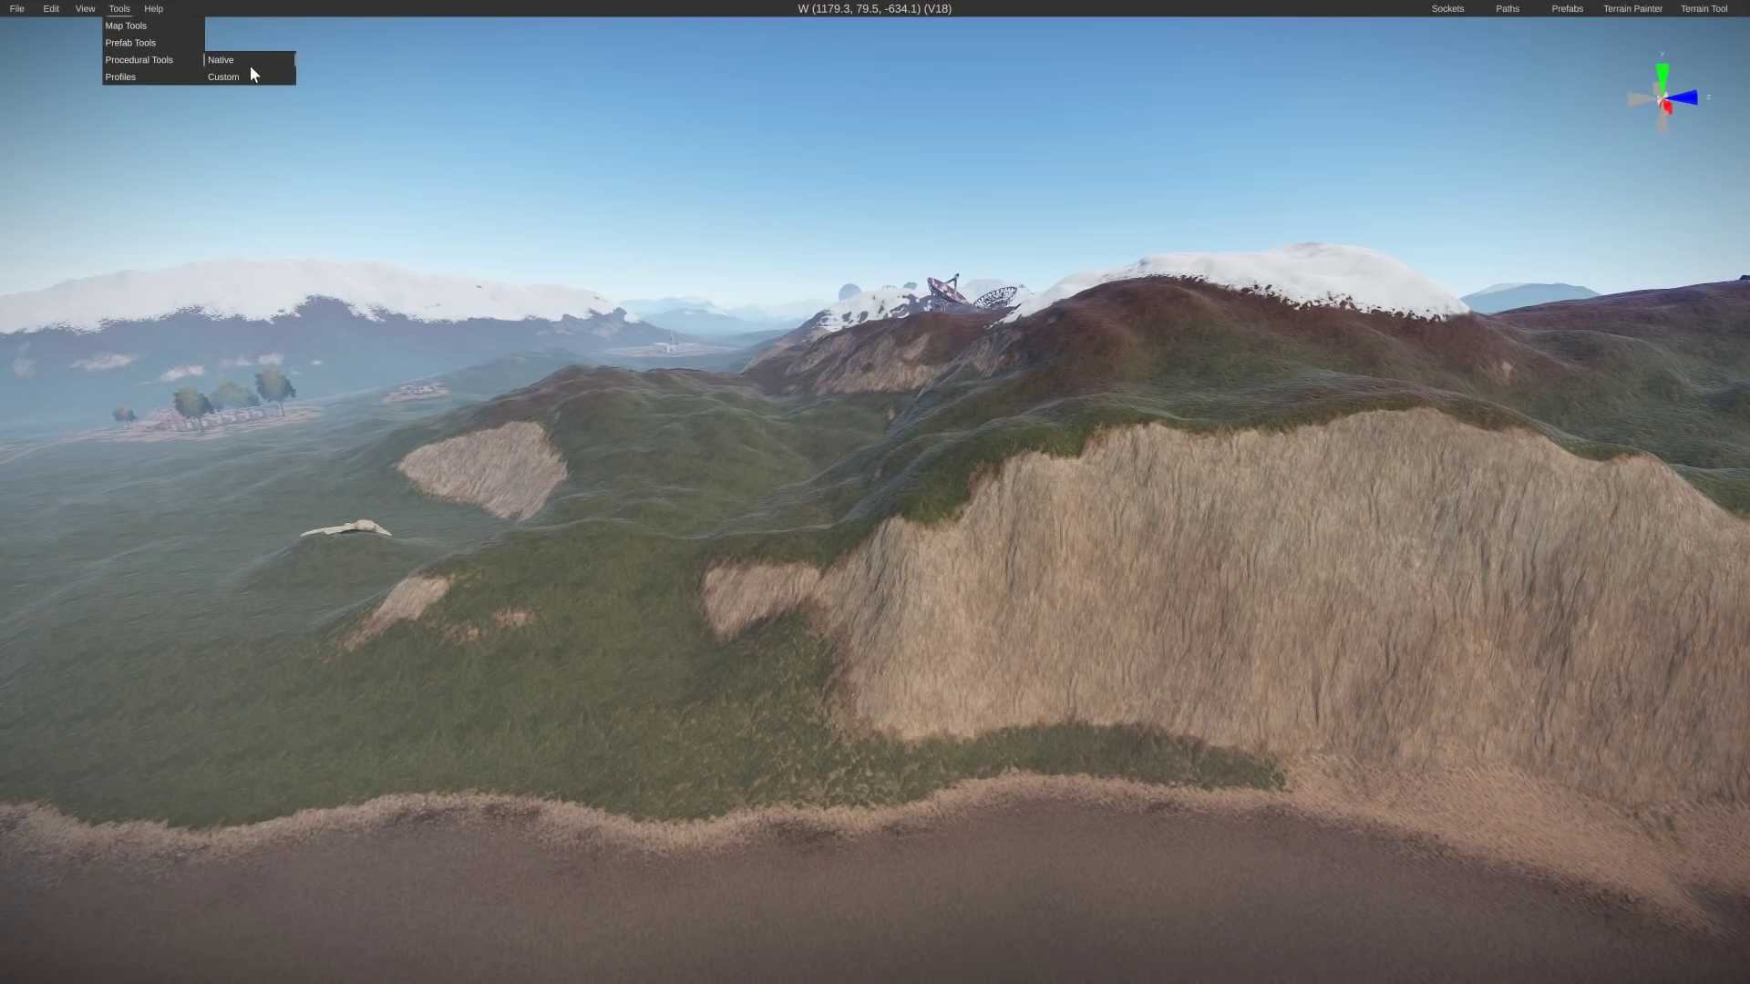
mouse_move(232, 59)
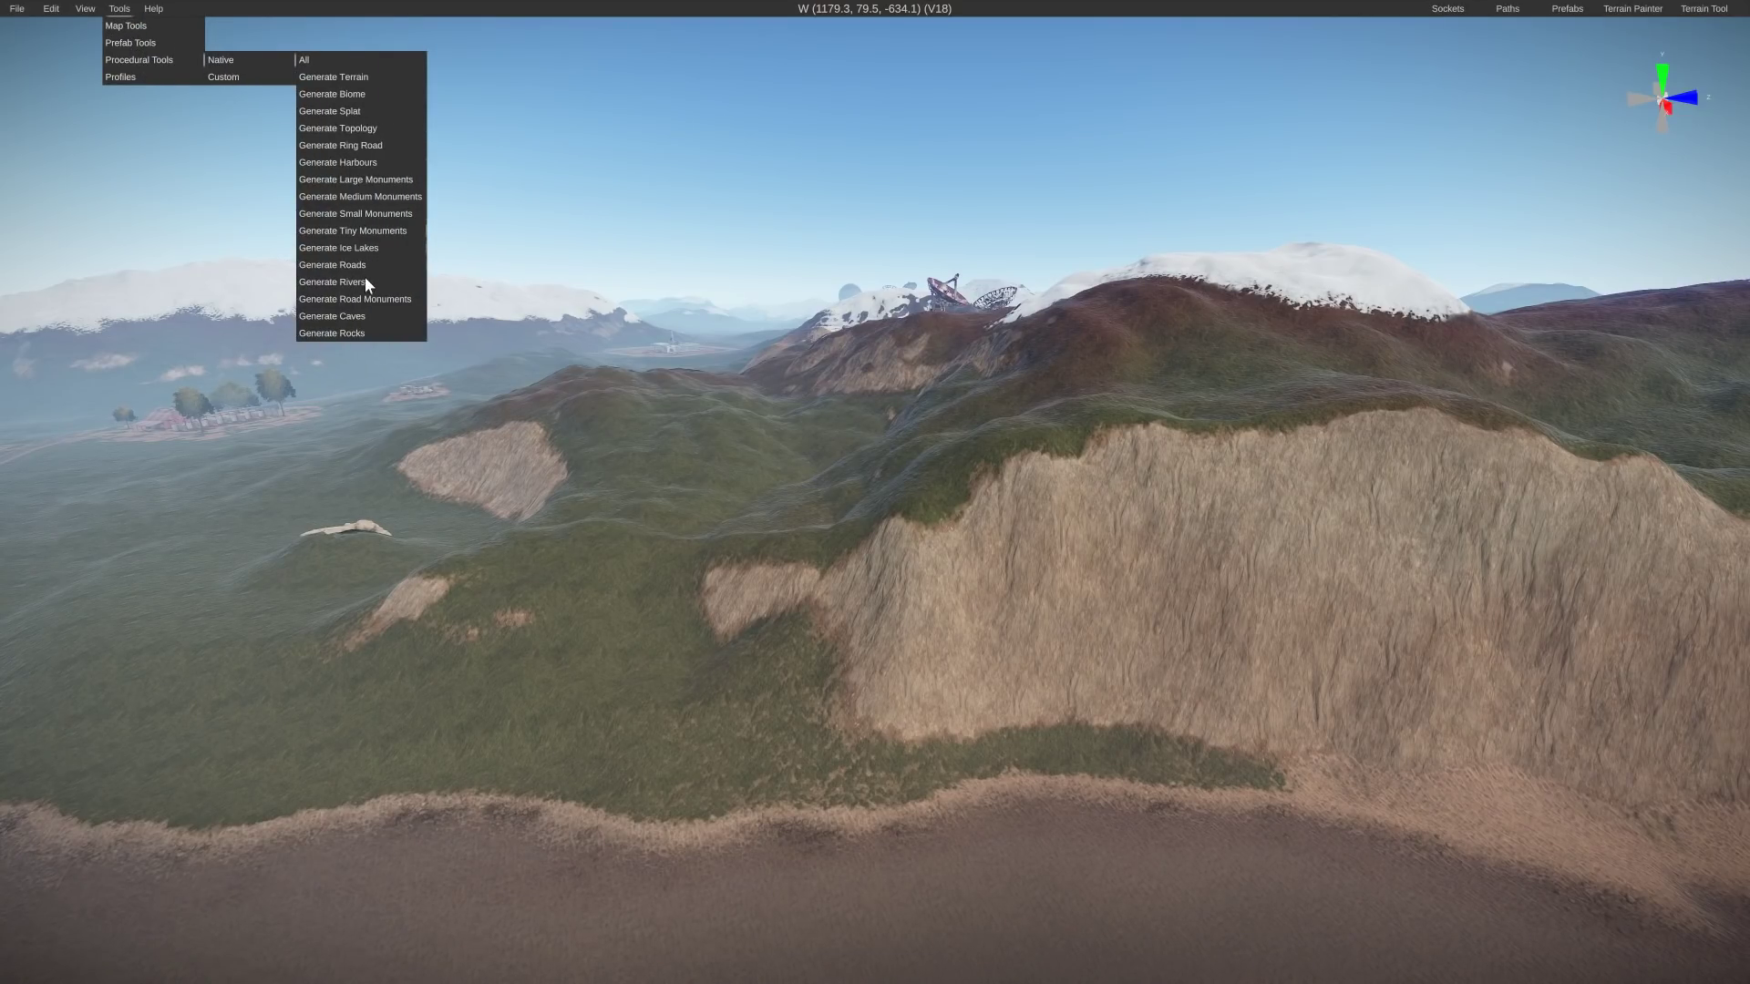
click(358, 335)
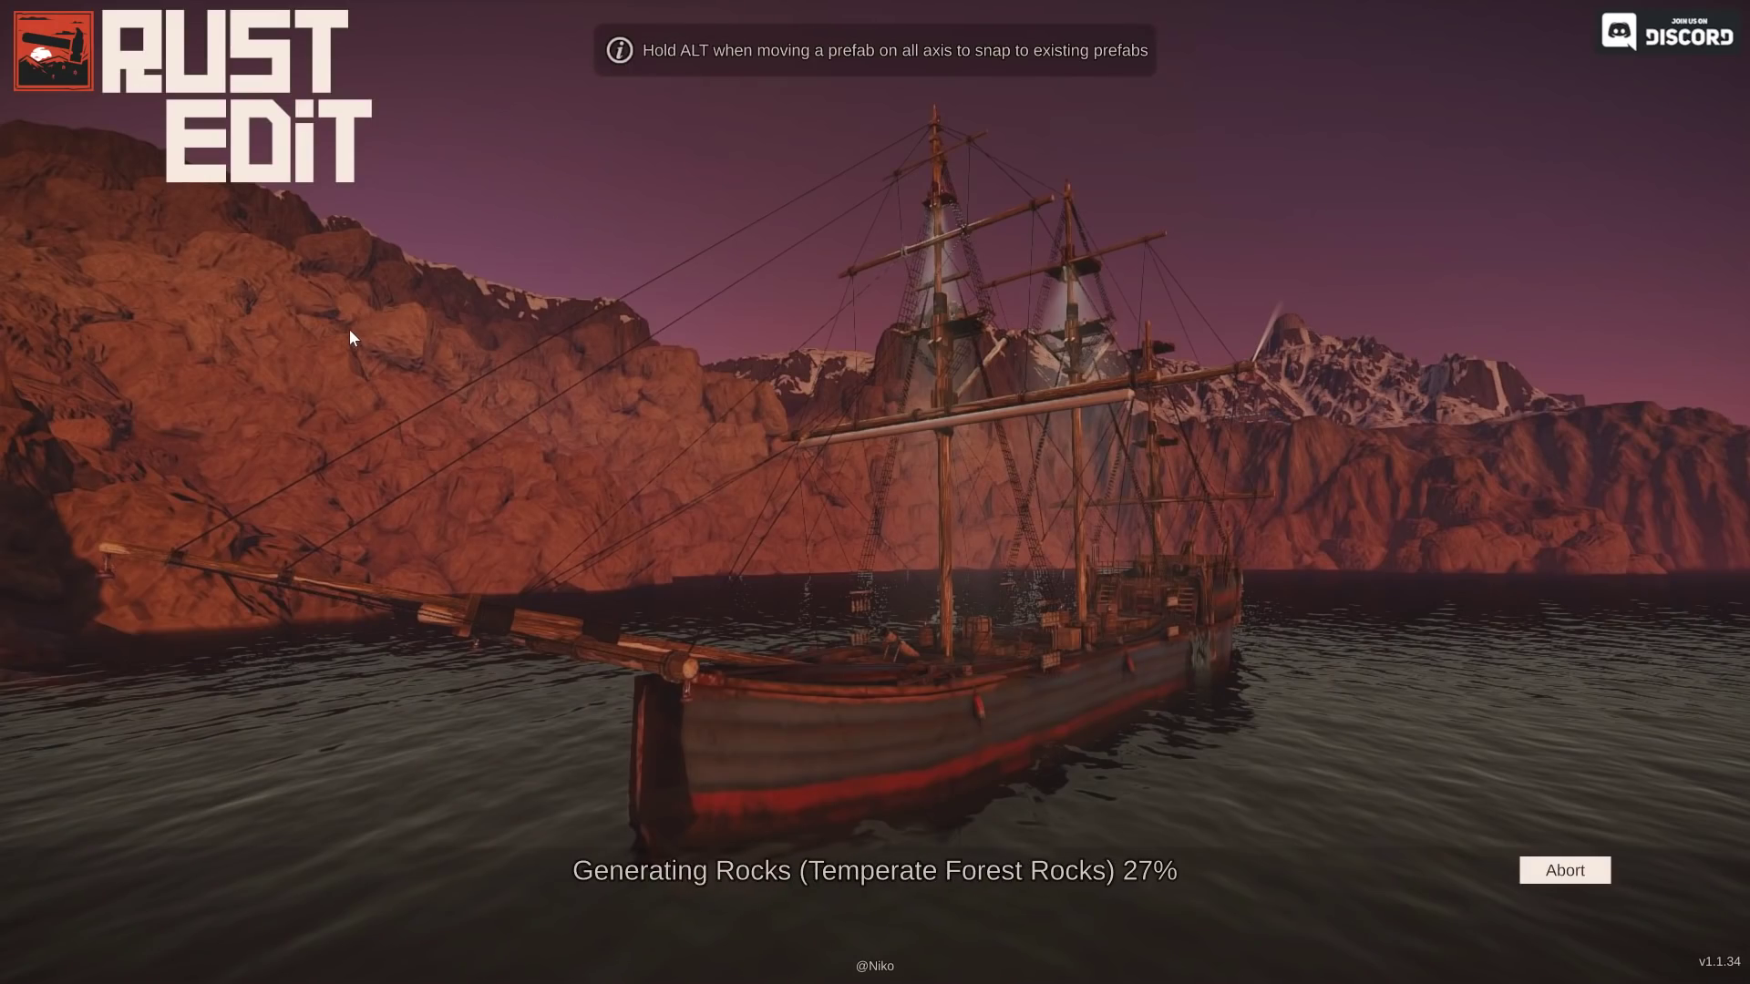